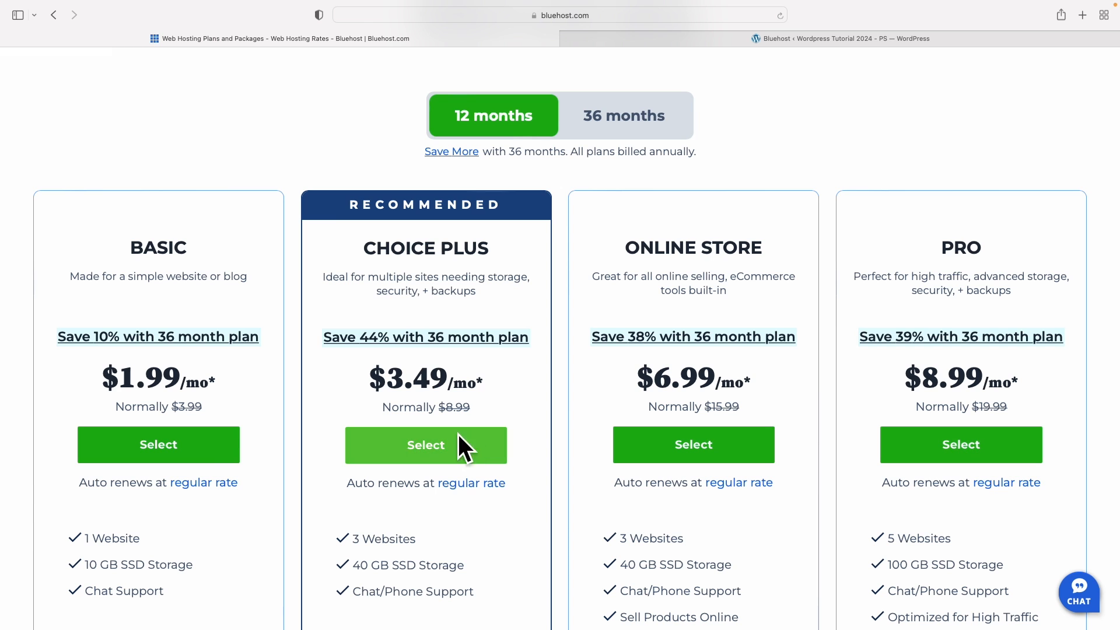
# Choose the Basic hosting plan and submit the business's website name as a new domain with the .com extension
pyautogui.click(153, 444)
pyautogui.click(471, 407)
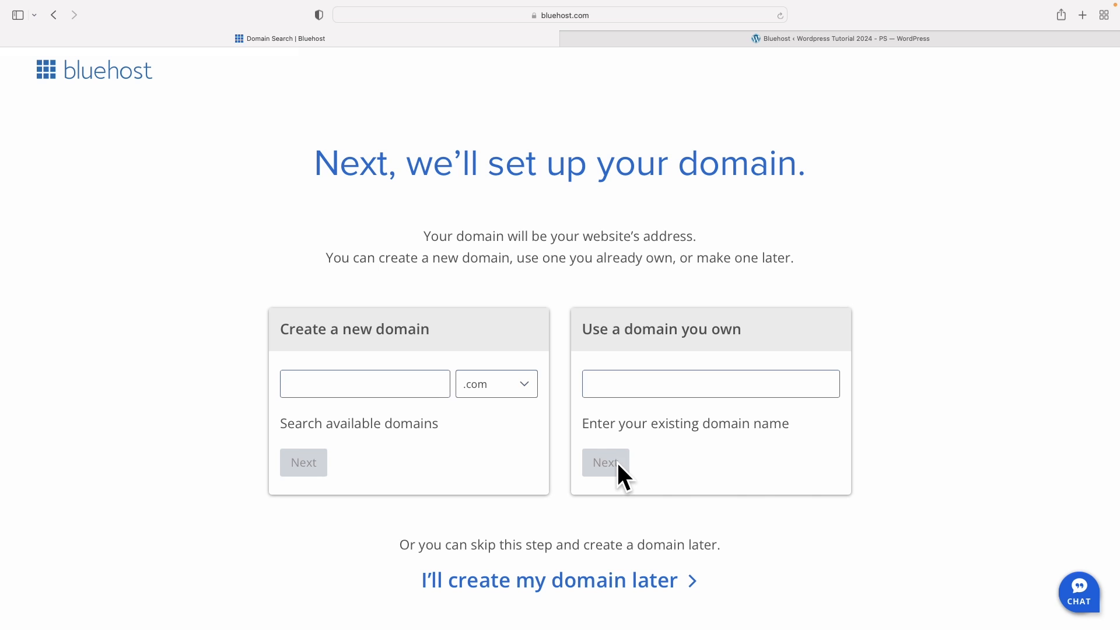
pyautogui.click(411, 383)
pyautogui.write('wesmcdowellwebsites')
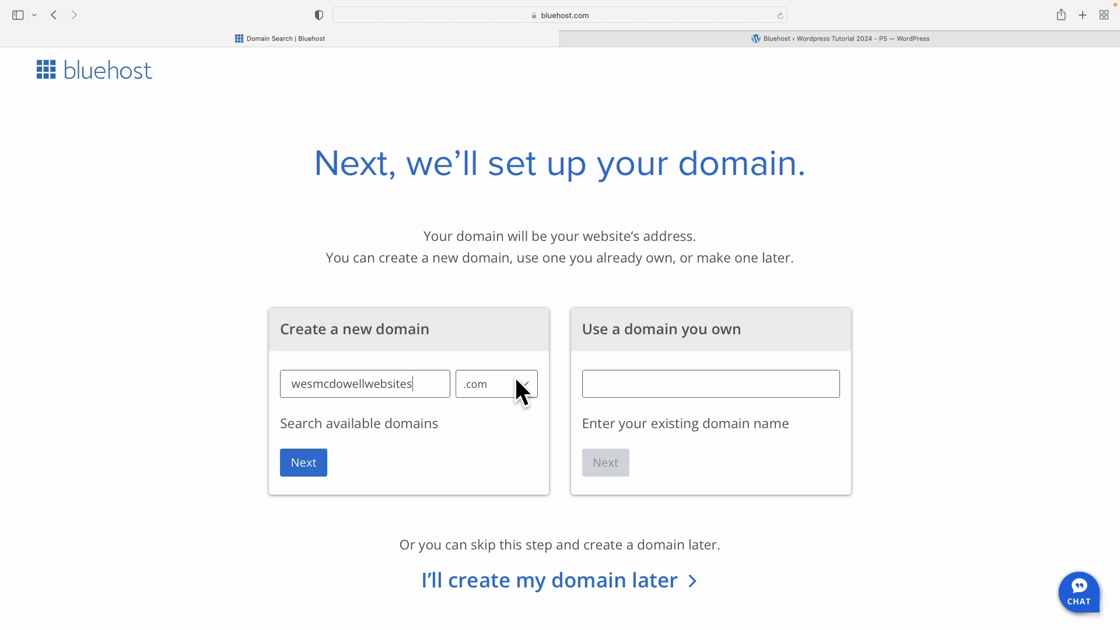
pyautogui.click(522, 384)
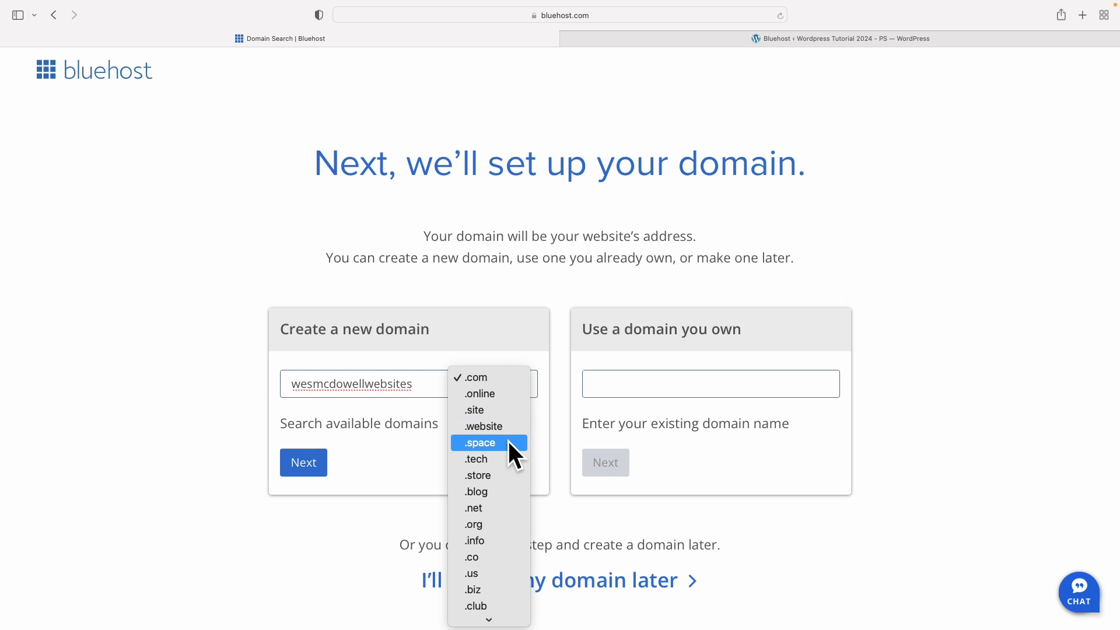
pyautogui.click(501, 376)
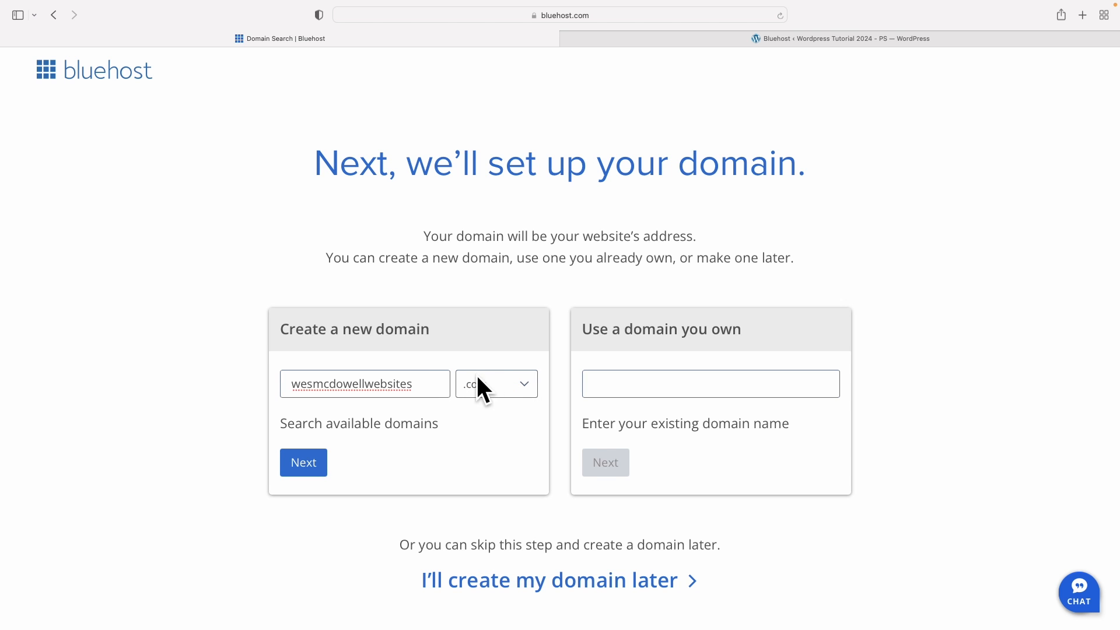
pyautogui.click(301, 462)
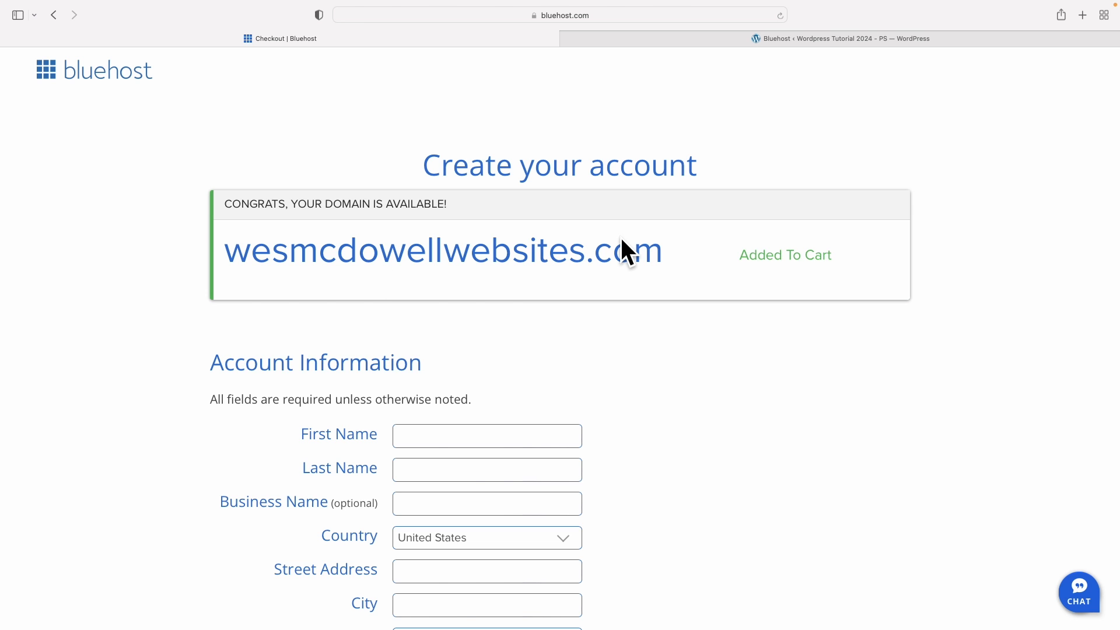
# Deselect the package extras Domain Privacy + Protection, CodeGuard Basic, SiteLock Essentials and the Professional Email trial on the checkout form
pyautogui.scroll(-5, 639, 264)
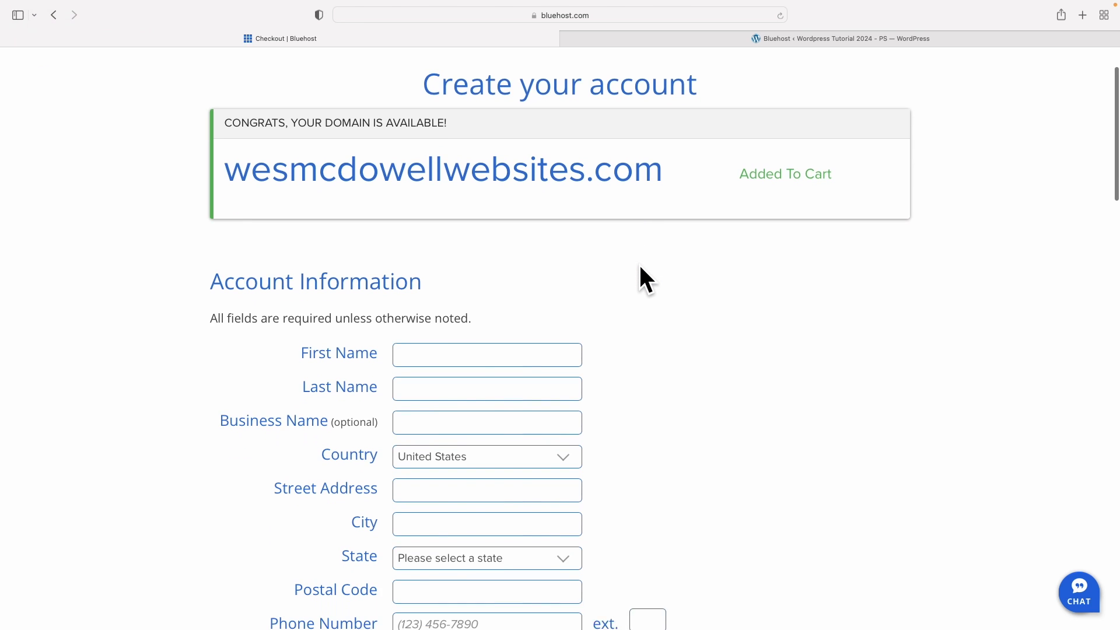
pyautogui.scroll(-3, 676, 267)
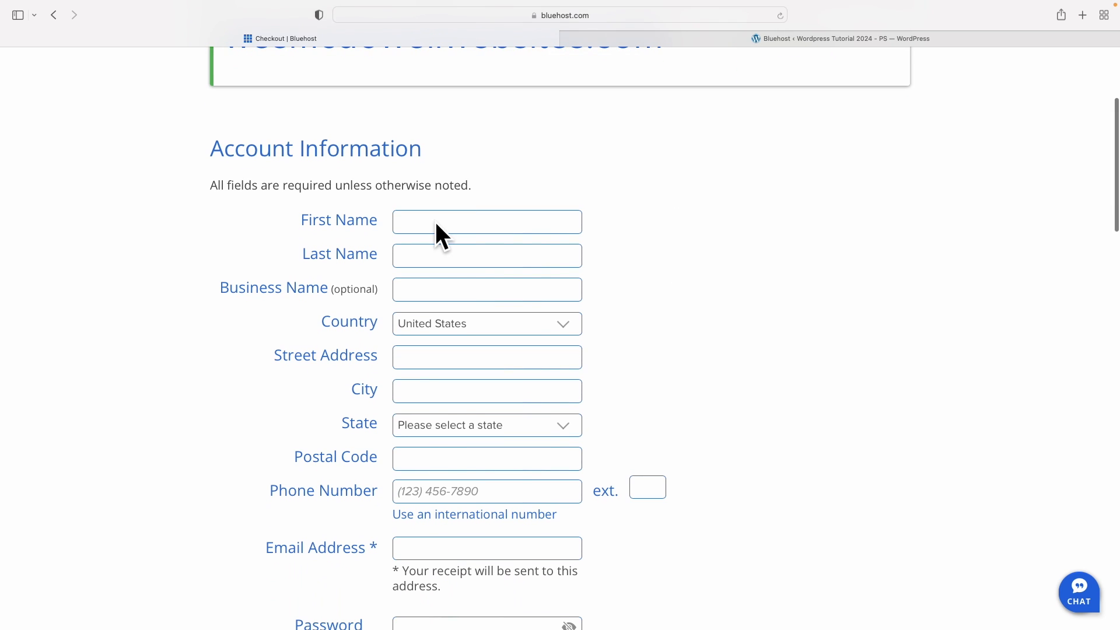
pyautogui.scroll(-18, 631, 251)
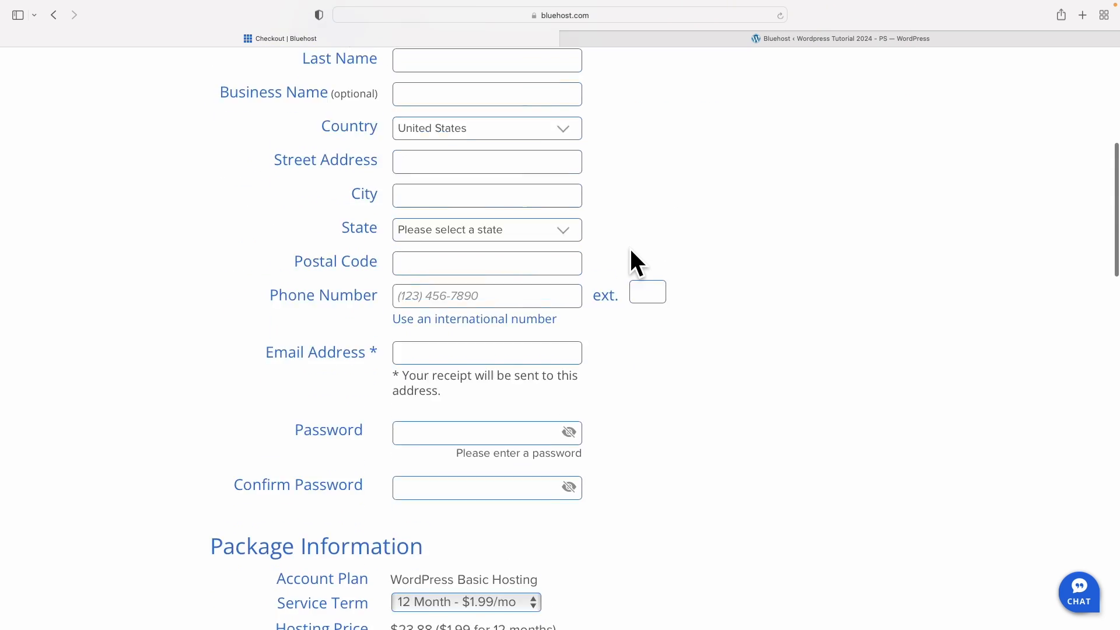
pyautogui.scroll(-2, 626, 262)
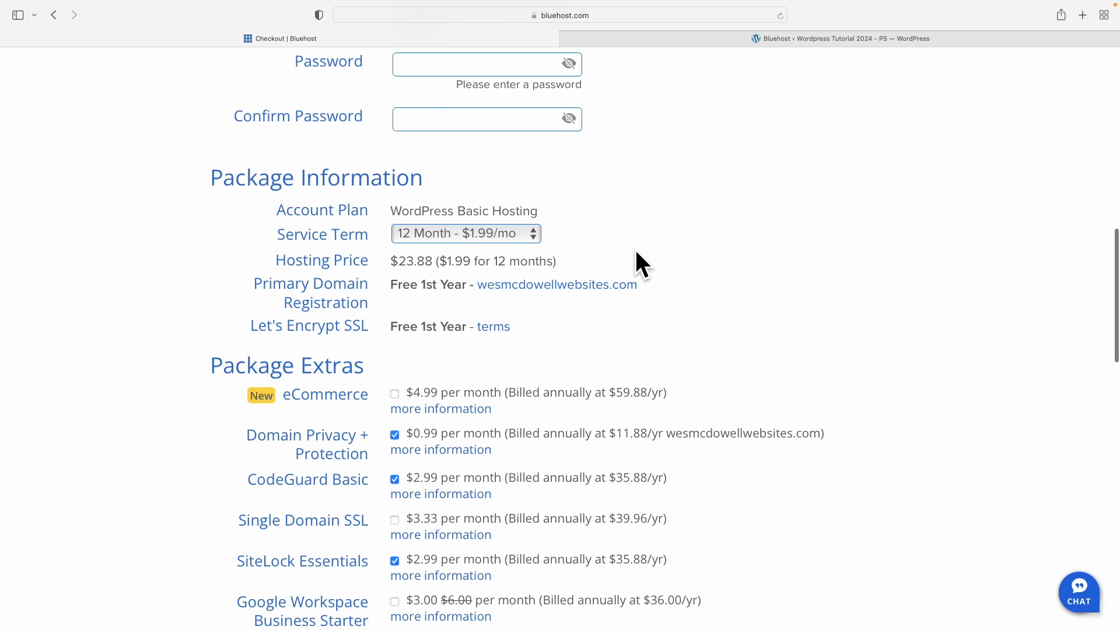
pyautogui.scroll(-2, 637, 251)
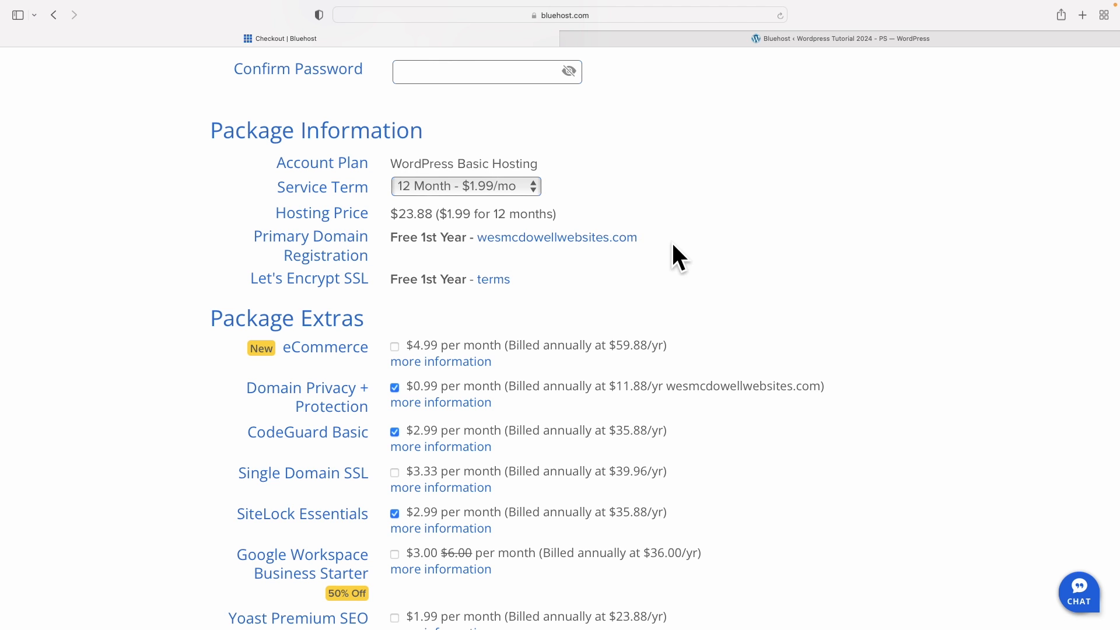
pyautogui.scroll(-6, 696, 246)
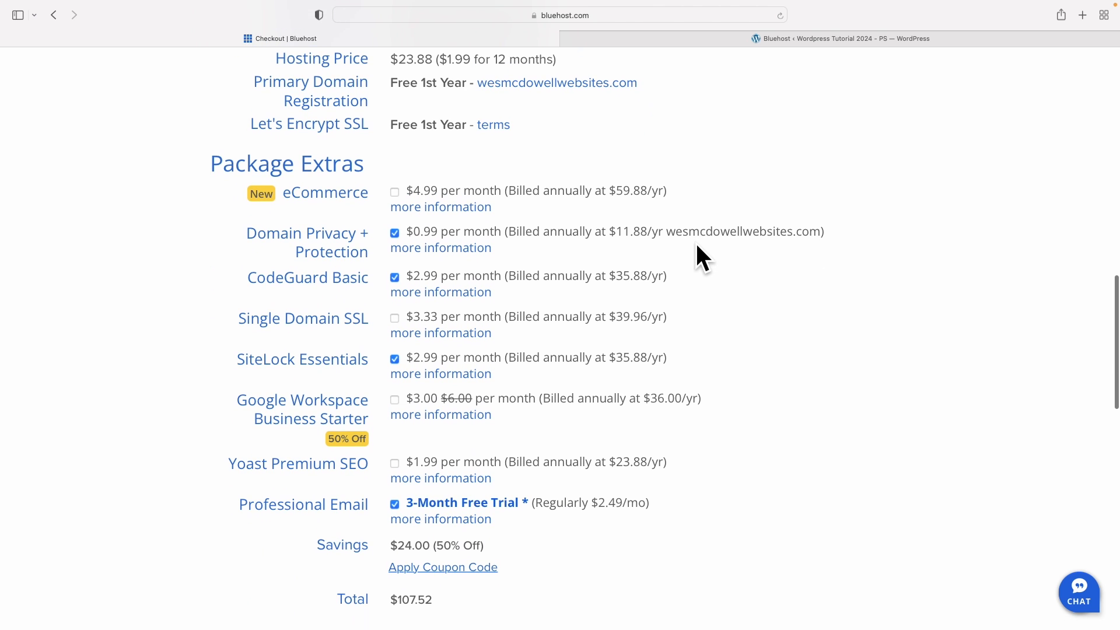
pyautogui.click(395, 233)
pyautogui.click(398, 241)
pyautogui.click(395, 319)
pyautogui.click(395, 401)
pyautogui.scroll(-6, 768, 393)
pyautogui.click(396, 388)
pyautogui.scroll(-6, 860, 367)
pyautogui.scroll(-2, 861, 370)
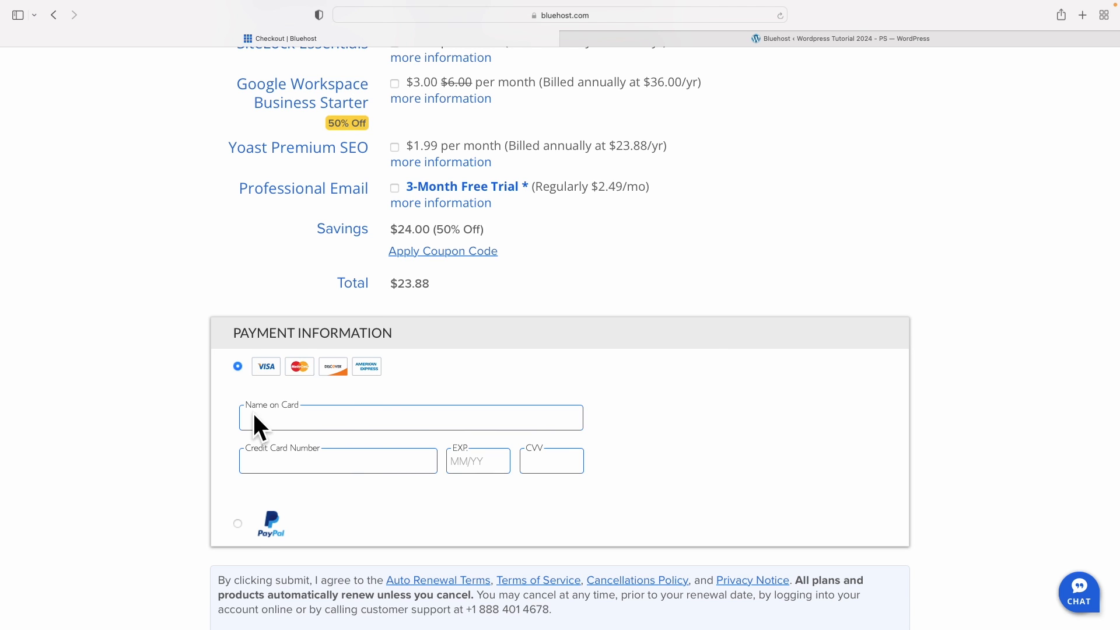
pyautogui.scroll(-5, 408, 420)
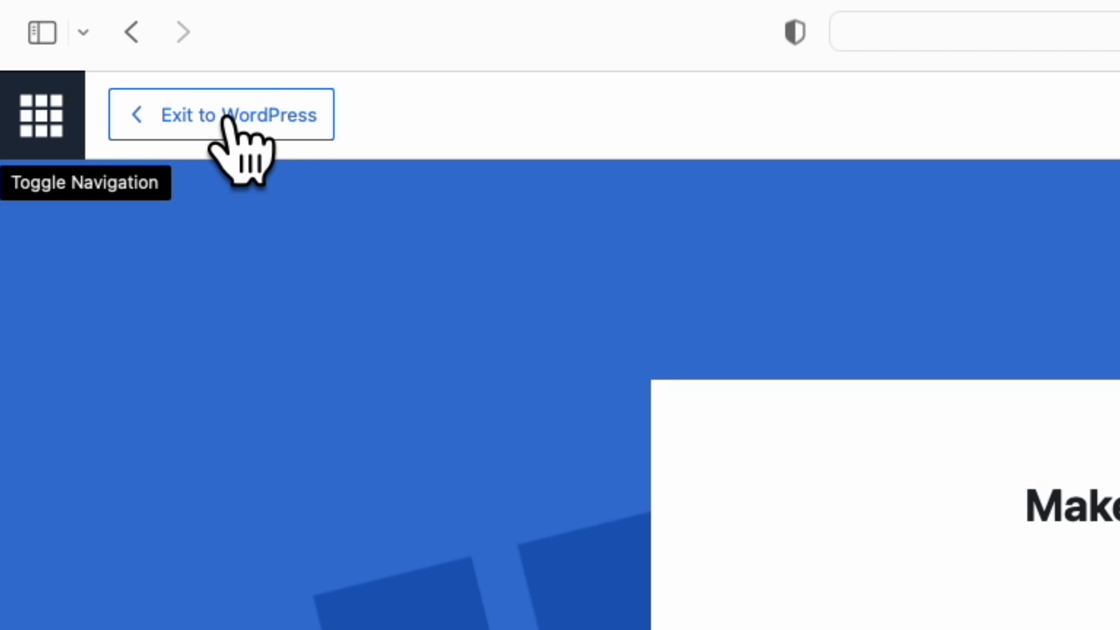
# Exit the Bluehost onboarding to WordPress without finishing the guided setup
pyautogui.click(229, 116)
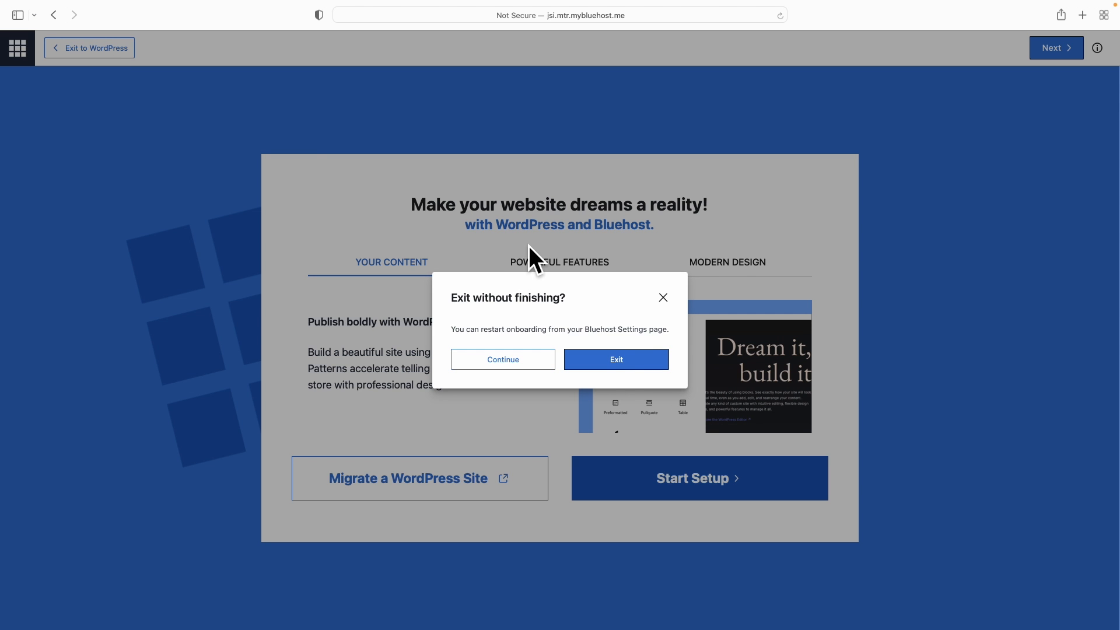
pyautogui.click(616, 363)
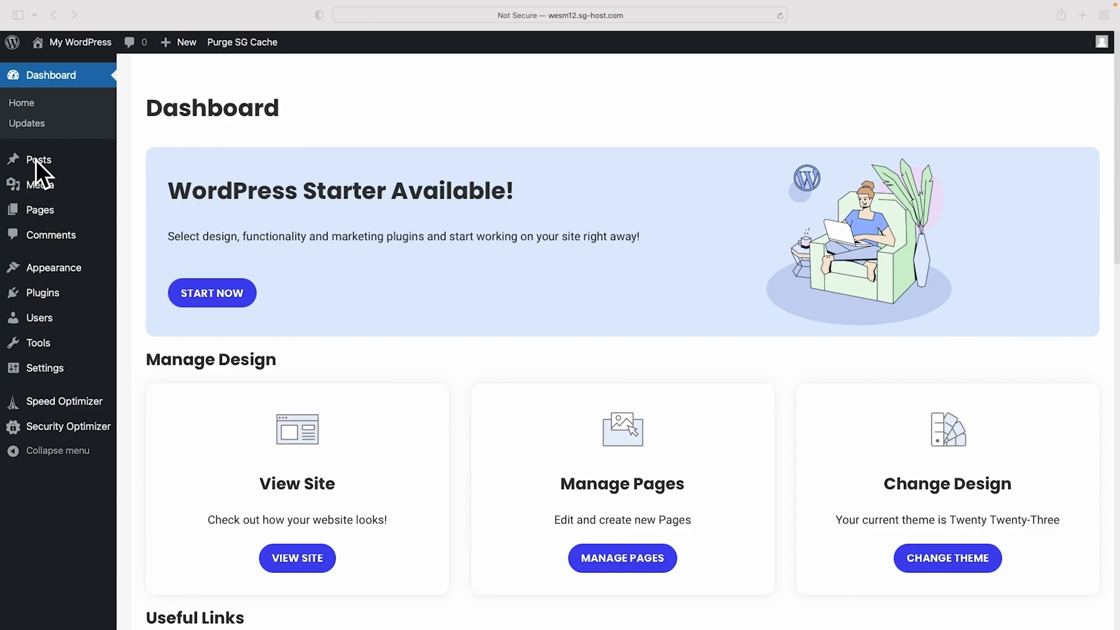
# Open the editor for a new blog post and return to the list of all posts without adding content
pyautogui.moveTo(29, 159)
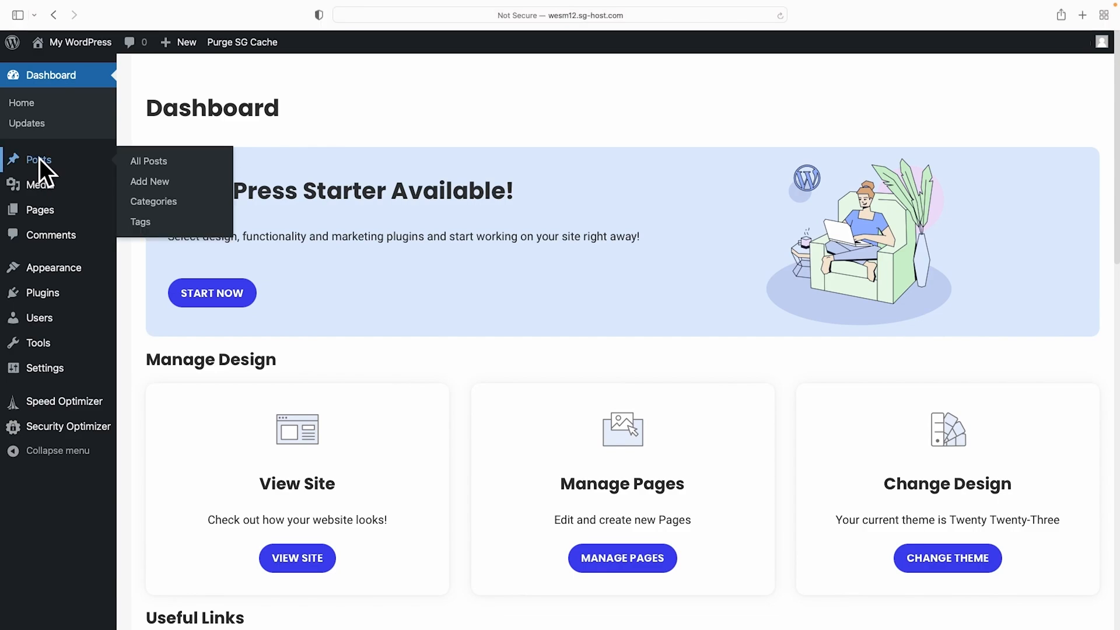
pyautogui.click(152, 181)
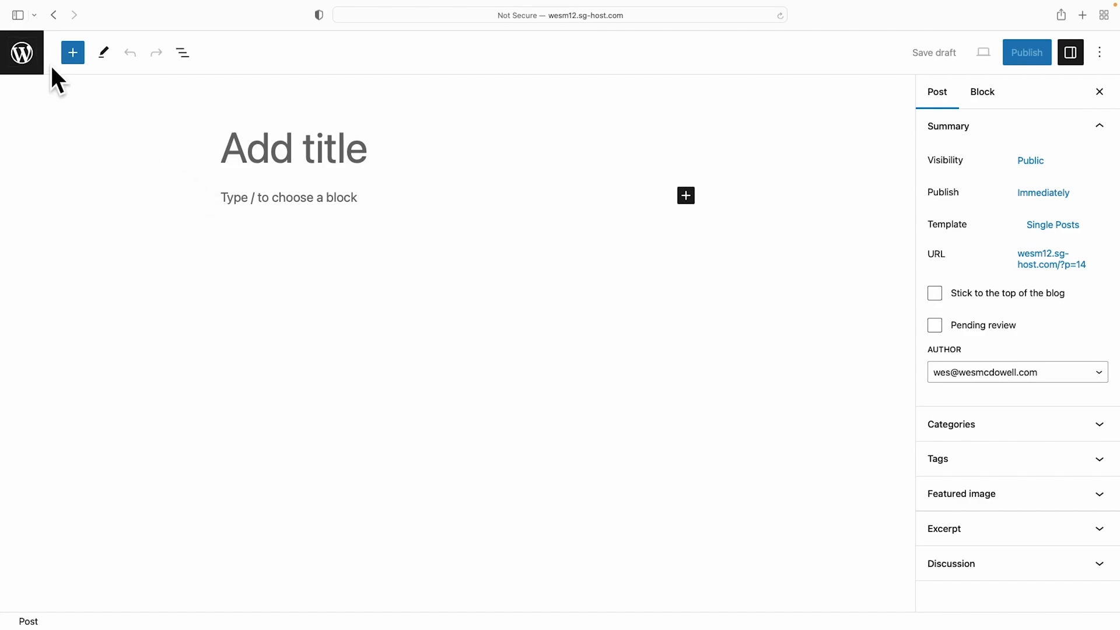
pyautogui.click(22, 52)
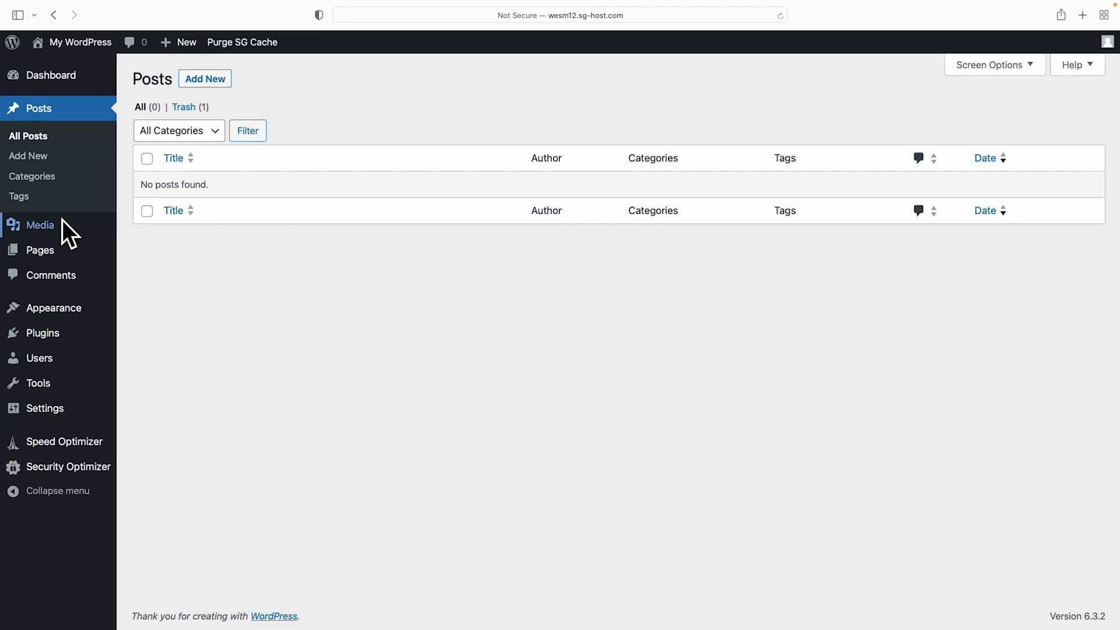
pyautogui.moveTo(41, 224)
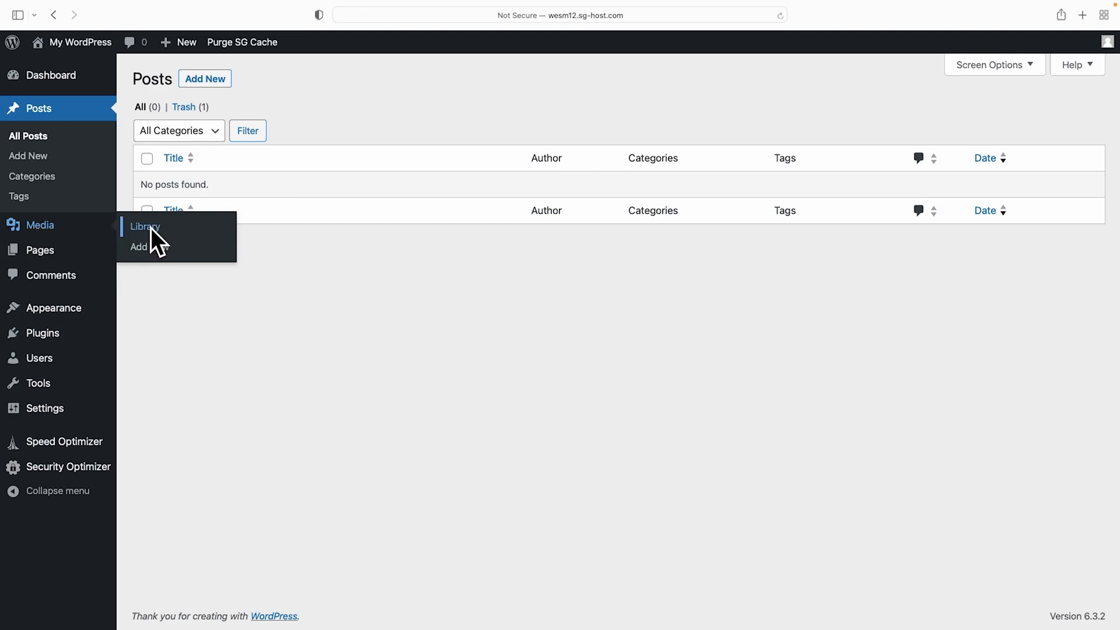
pyautogui.moveTo(40, 256)
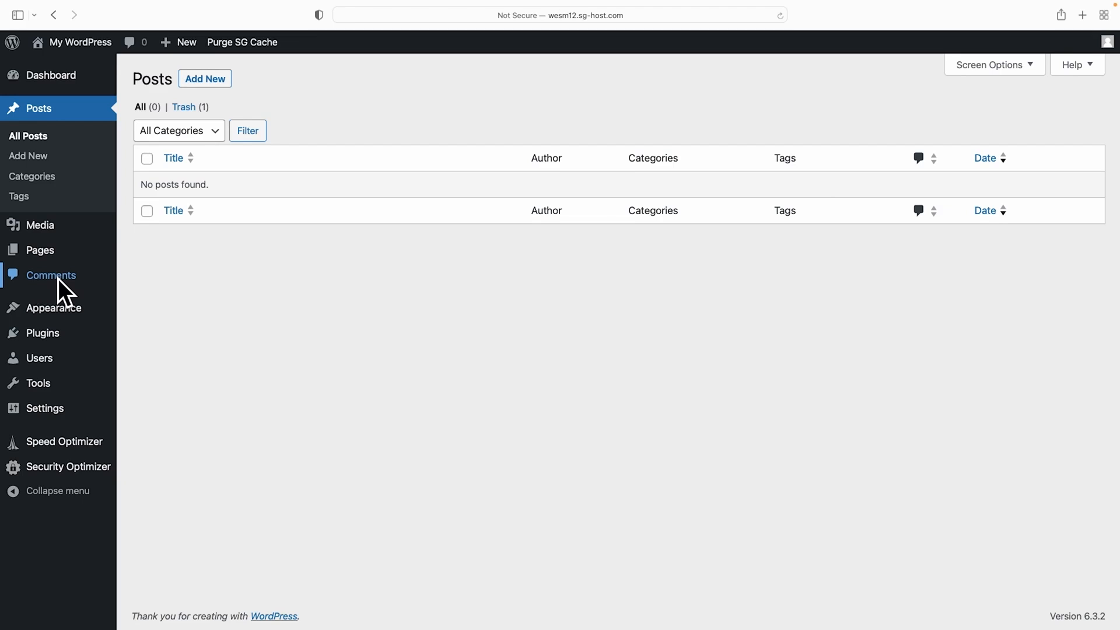
pyautogui.moveTo(23, 309)
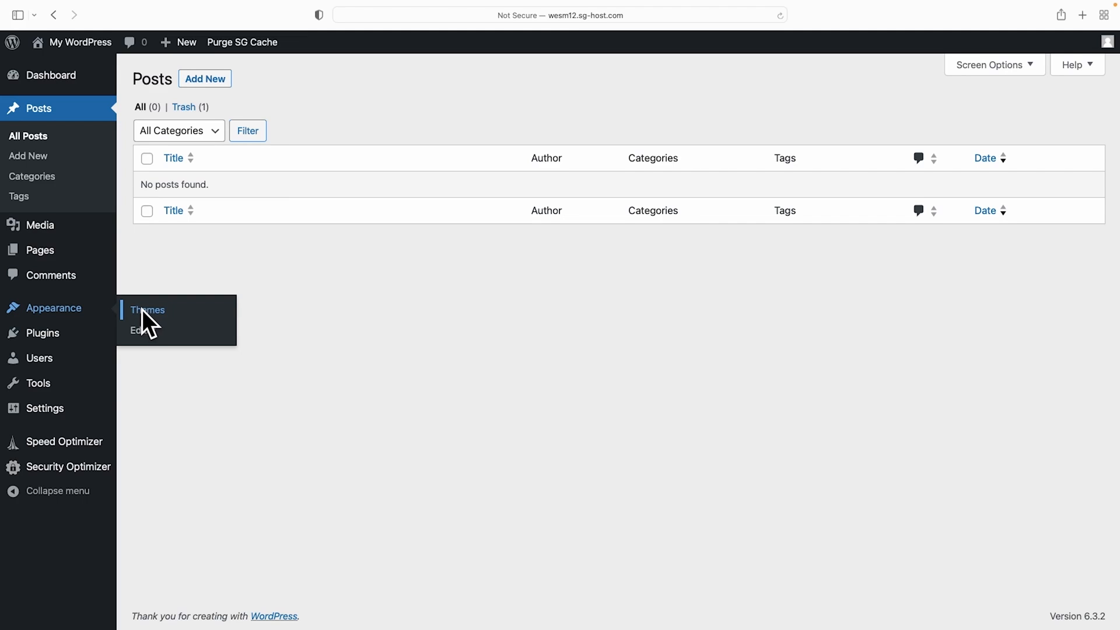
pyautogui.moveTo(37, 336)
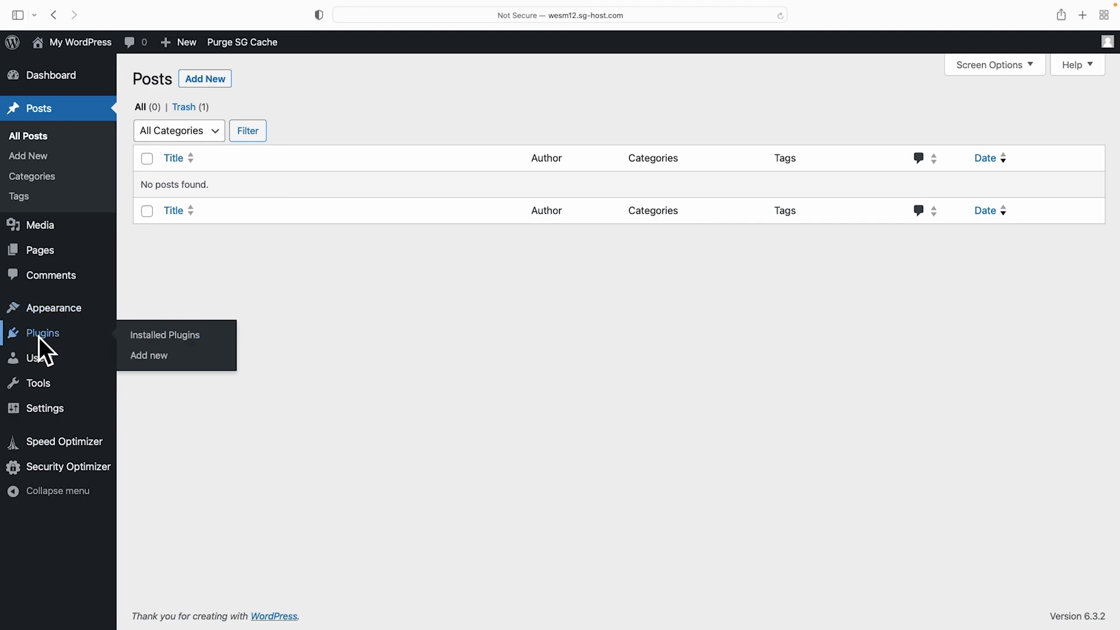
# Open the form for adding a new user and examine the roles that can be assigned
pyautogui.moveTo(35, 360)
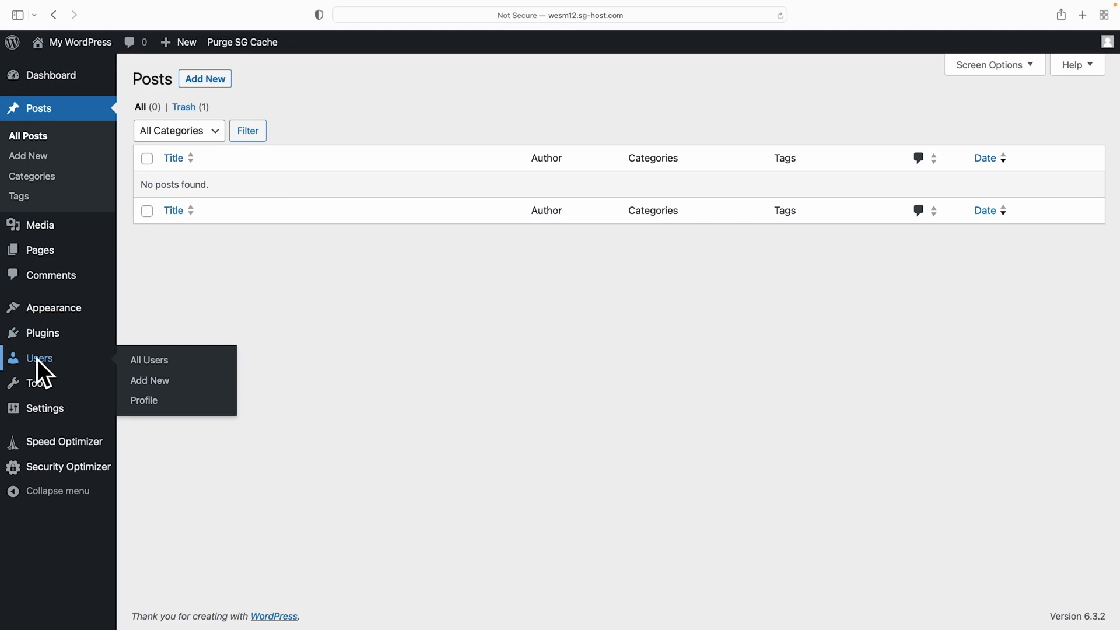
pyautogui.click(142, 379)
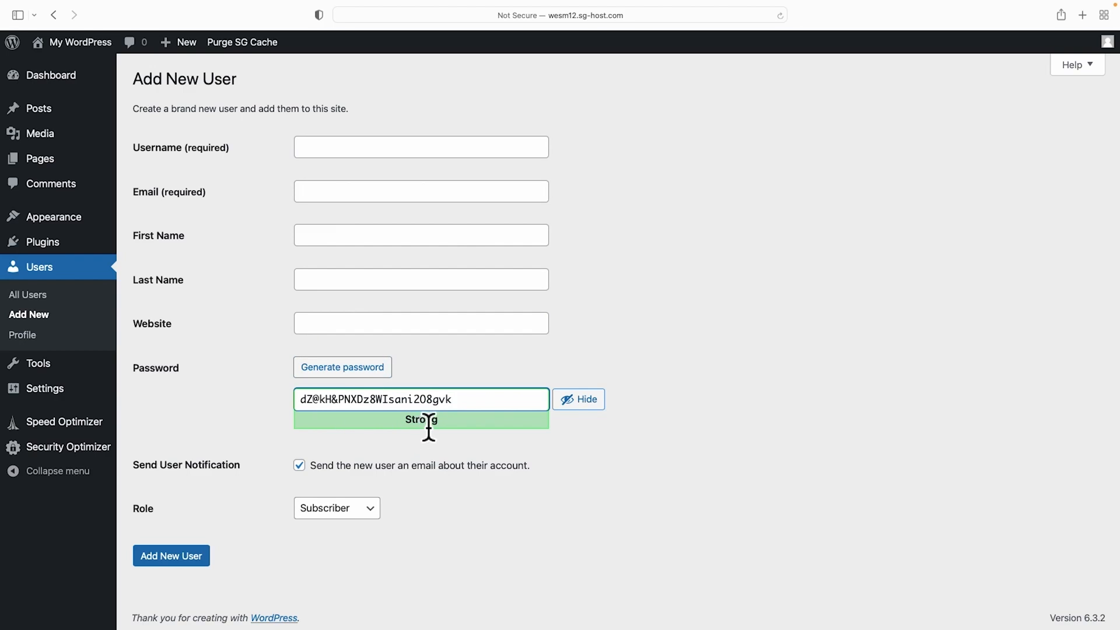
pyautogui.scroll(-1, 428, 430)
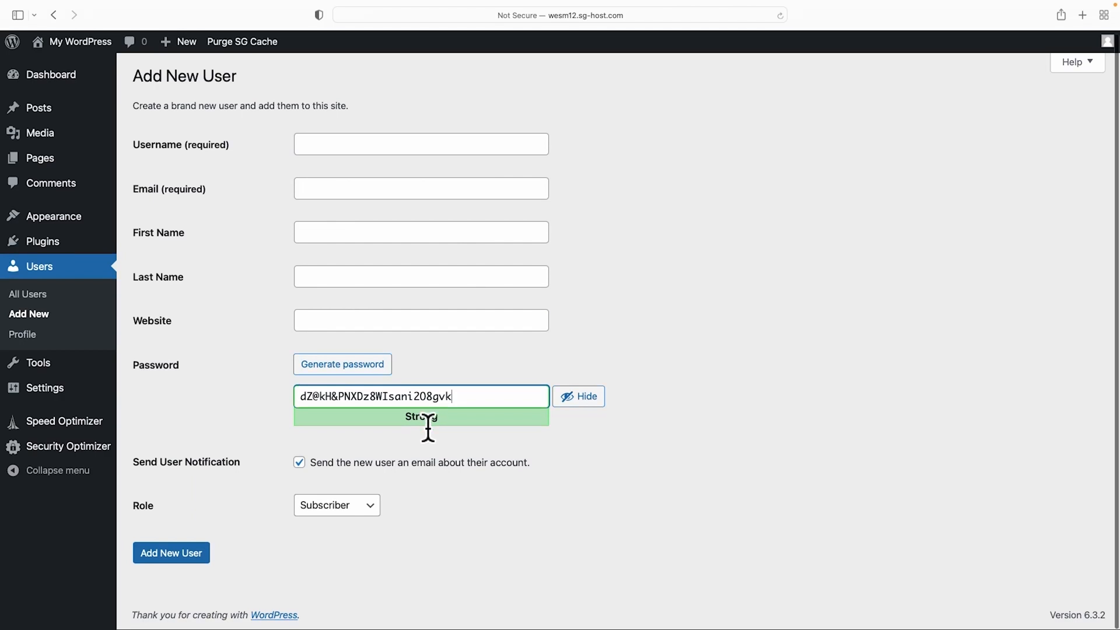
pyautogui.click(363, 507)
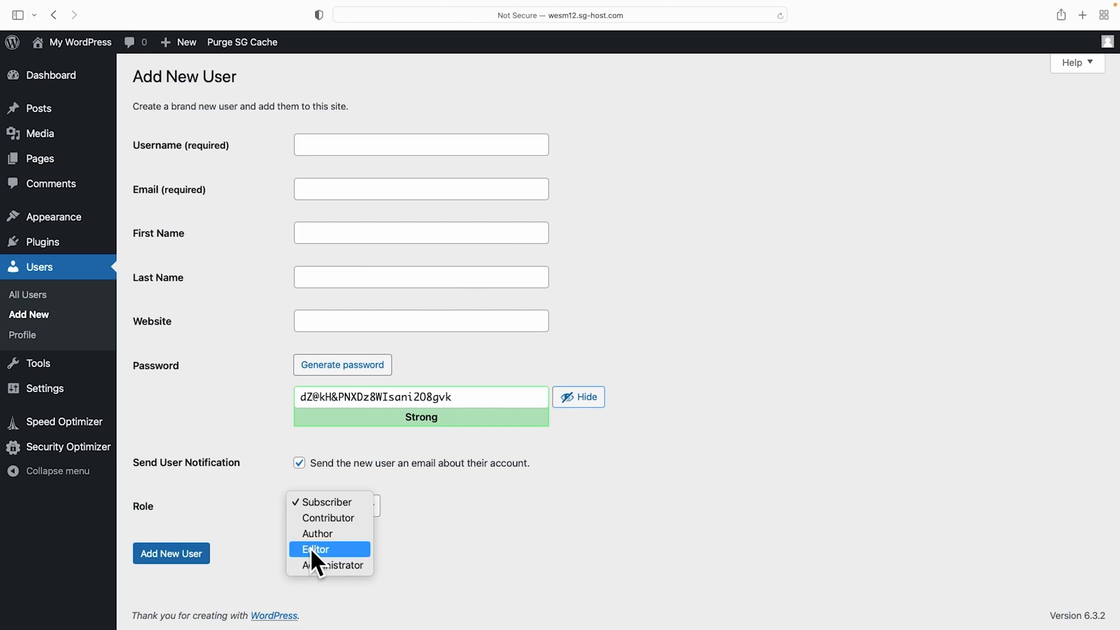
pyautogui.click(168, 554)
# Search the plugin directory for "starter templates" and install and activate Starter Templates — Elementor, WordPress & Beaver Builder Templates
pyautogui.moveTo(47, 243)
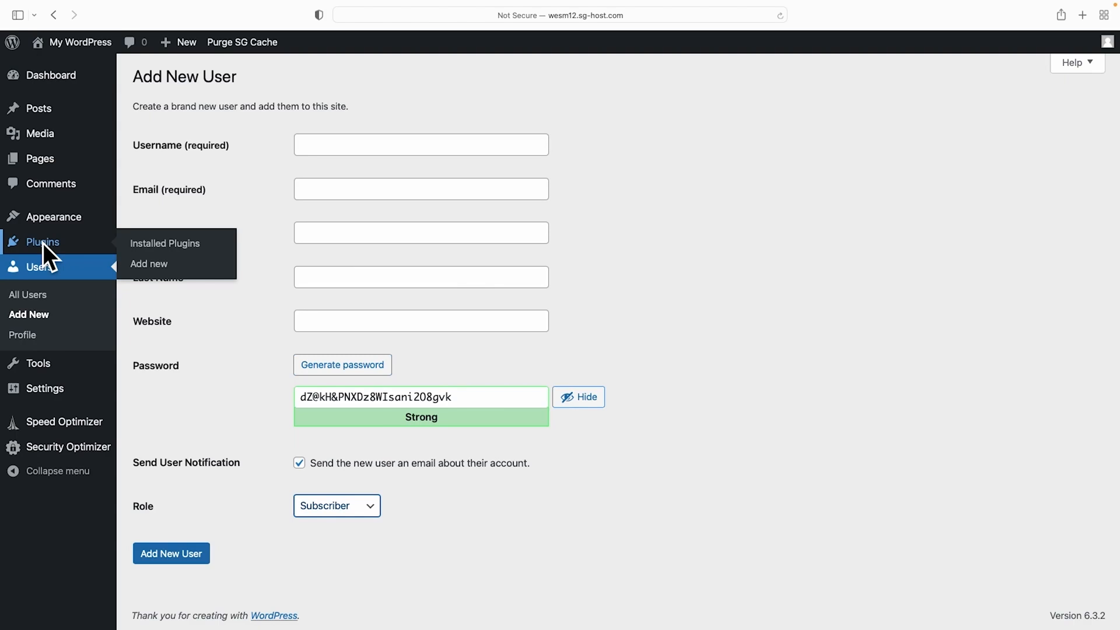
pyautogui.click(145, 263)
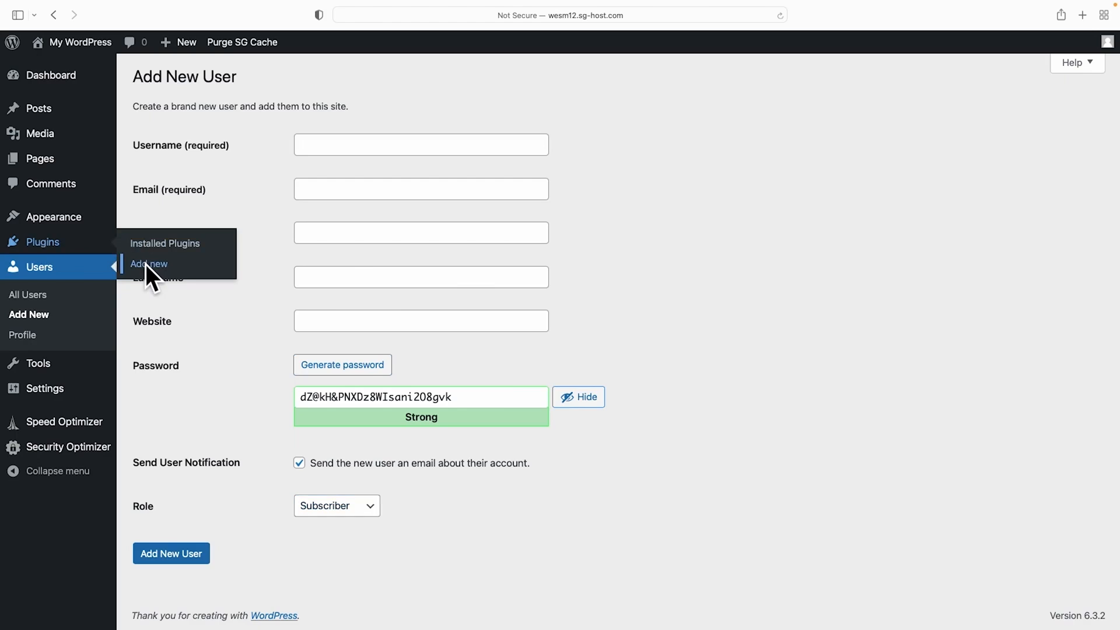
pyautogui.click(844, 123)
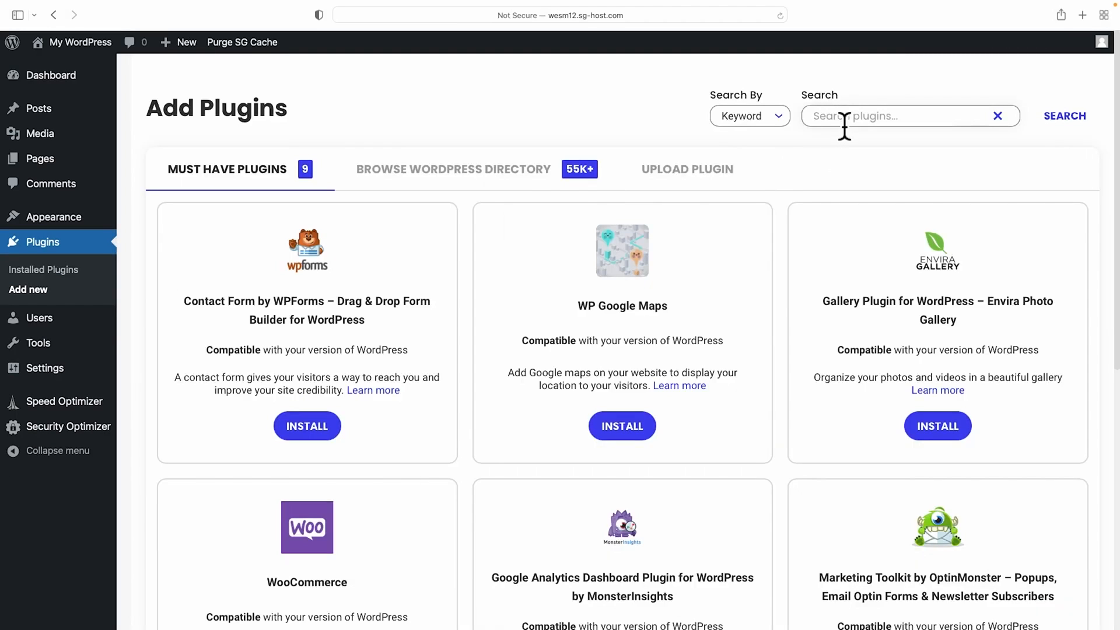
pyautogui.write('starter templates')
pyautogui.click(1059, 114)
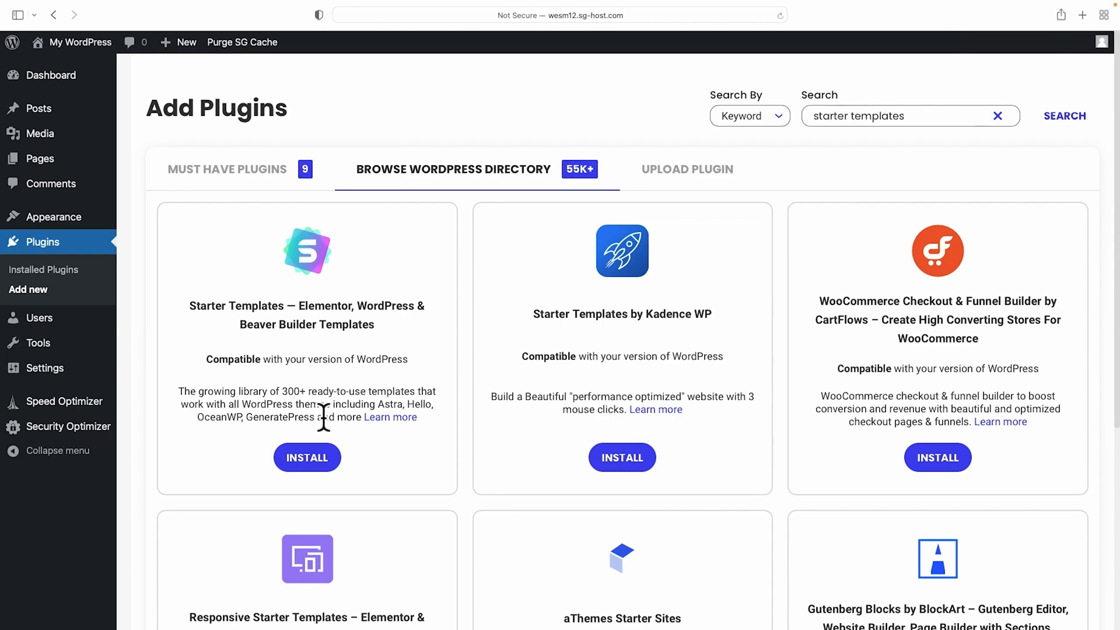
pyautogui.click(306, 453)
pyautogui.click(309, 454)
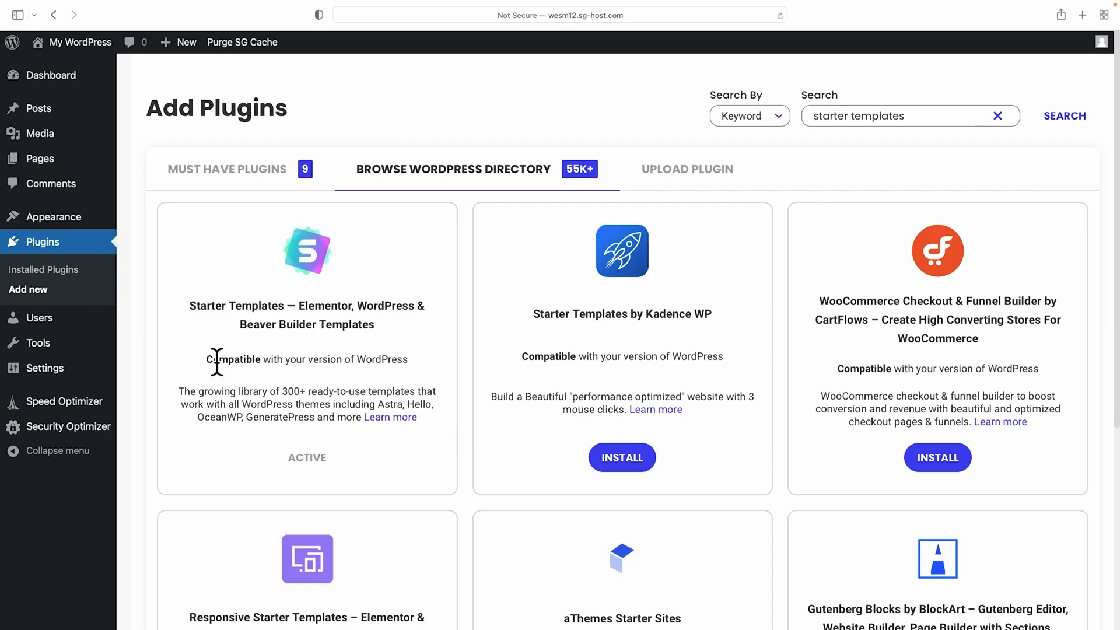
# Open the Starter Templates library from the installed plugins and choose Elementor as the page builder
pyautogui.click(53, 272)
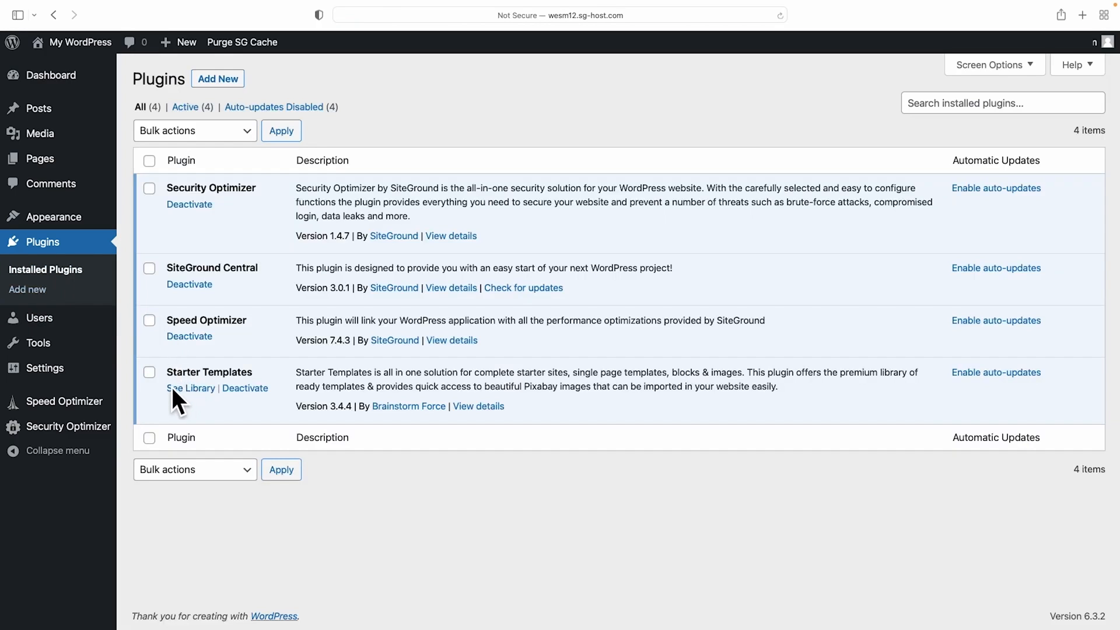
pyautogui.click(198, 389)
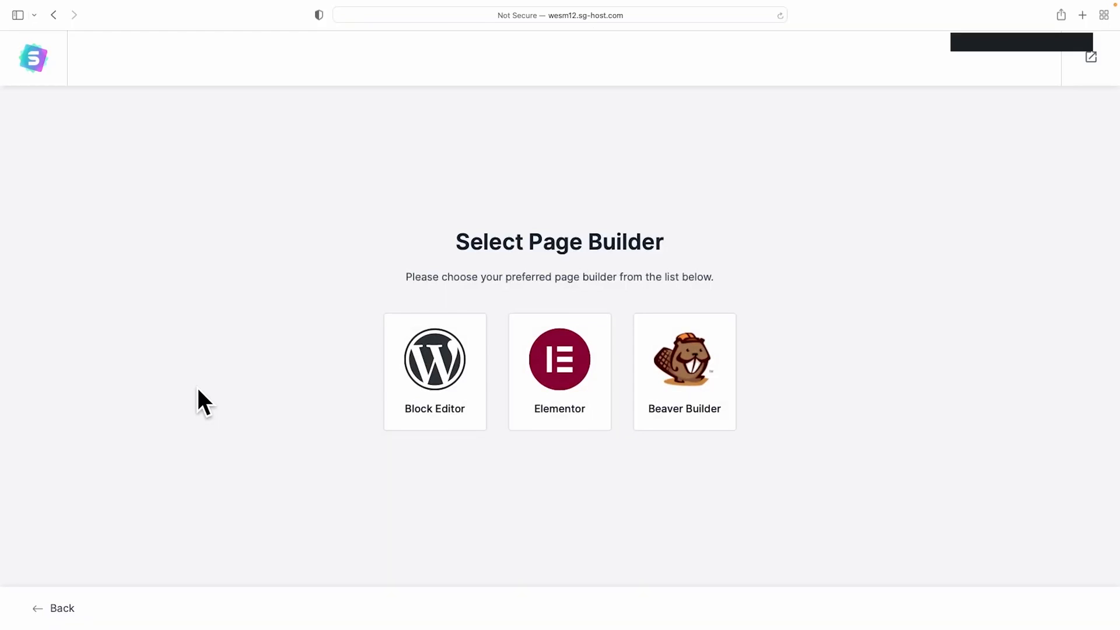
pyautogui.click(558, 358)
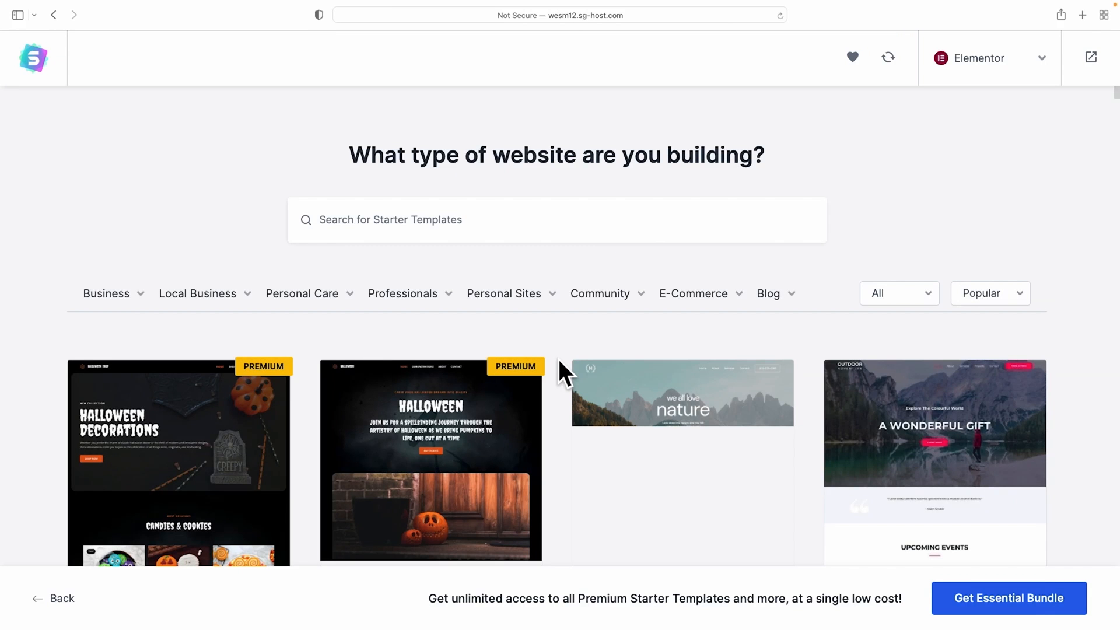
pyautogui.scroll(-8, 558, 357)
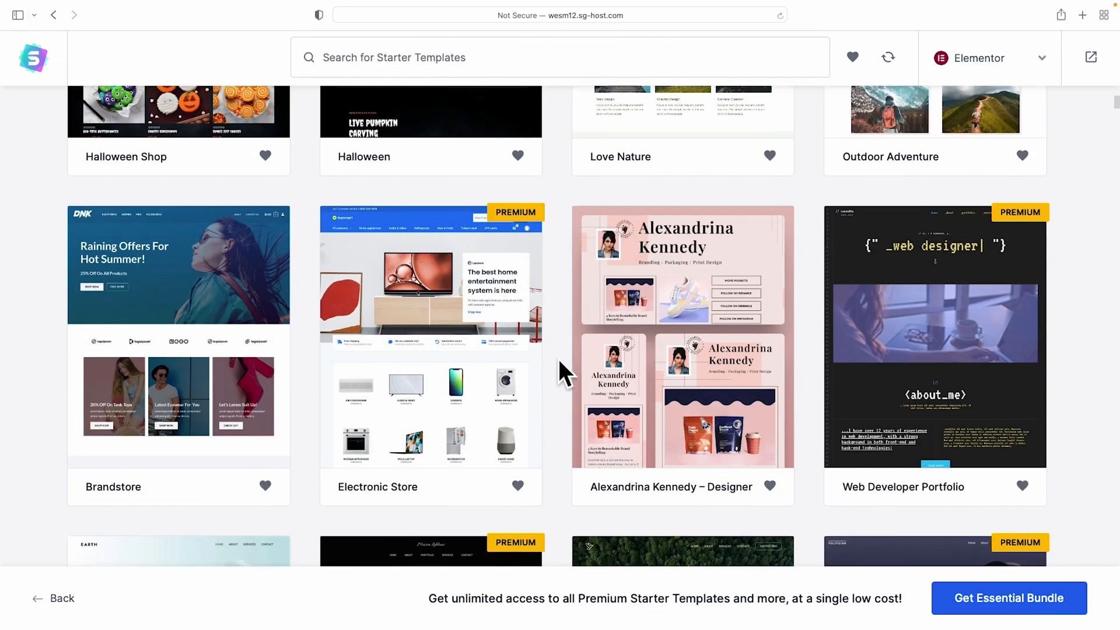
# Browse the Elementor starter templates, choose the free Planet Earth template, and continue without uploading a logo
pyautogui.scroll(-12, 558, 357)
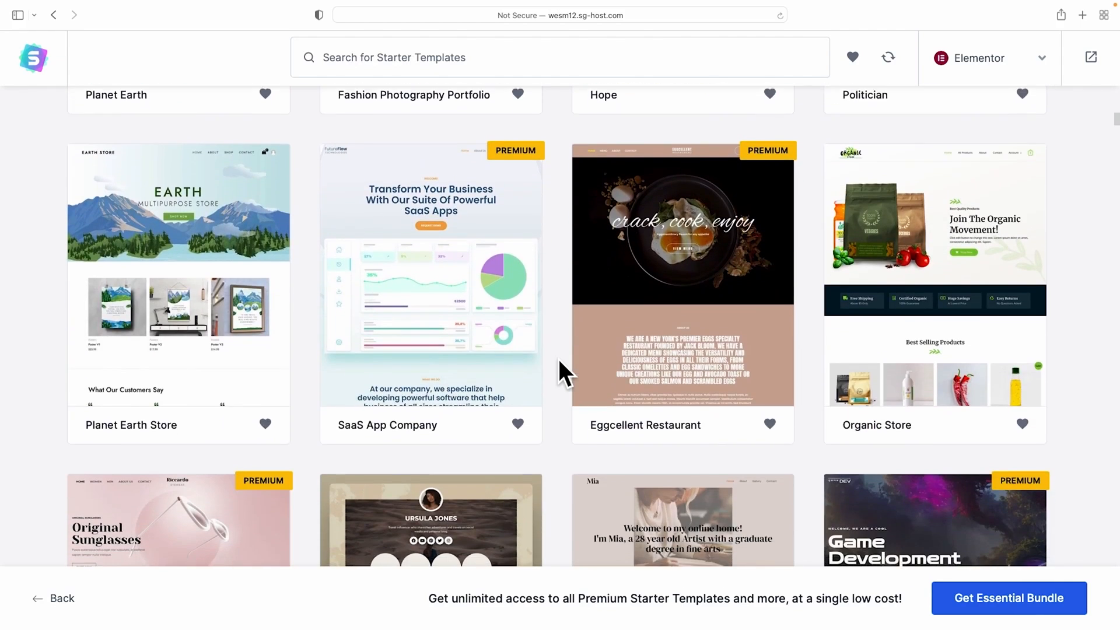
pyautogui.scroll(-19, 557, 357)
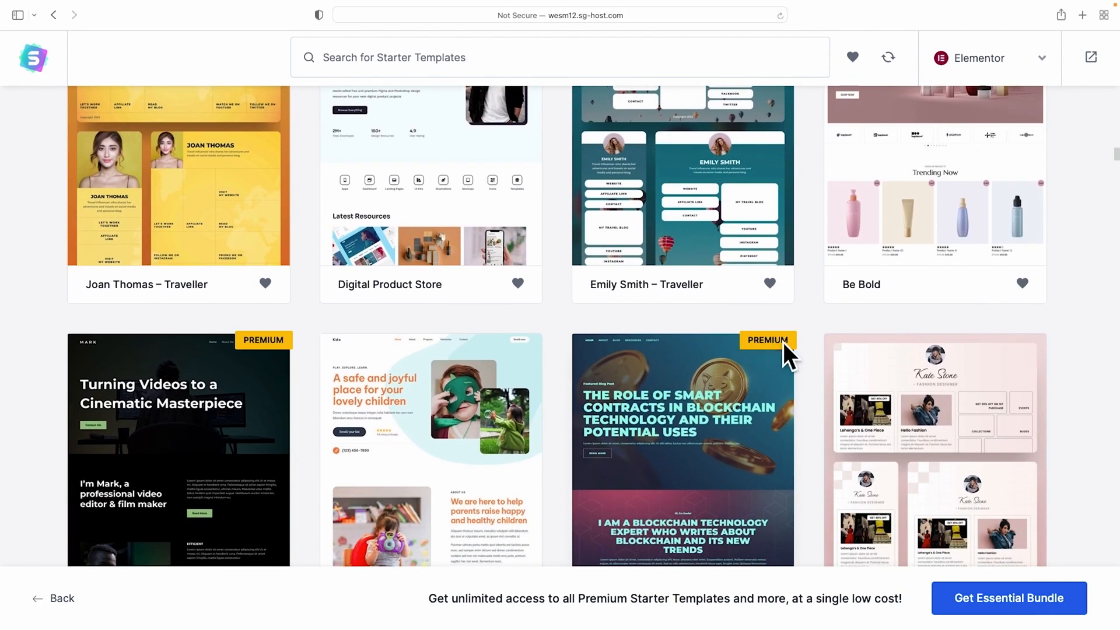
pyautogui.scroll(-6, 783, 342)
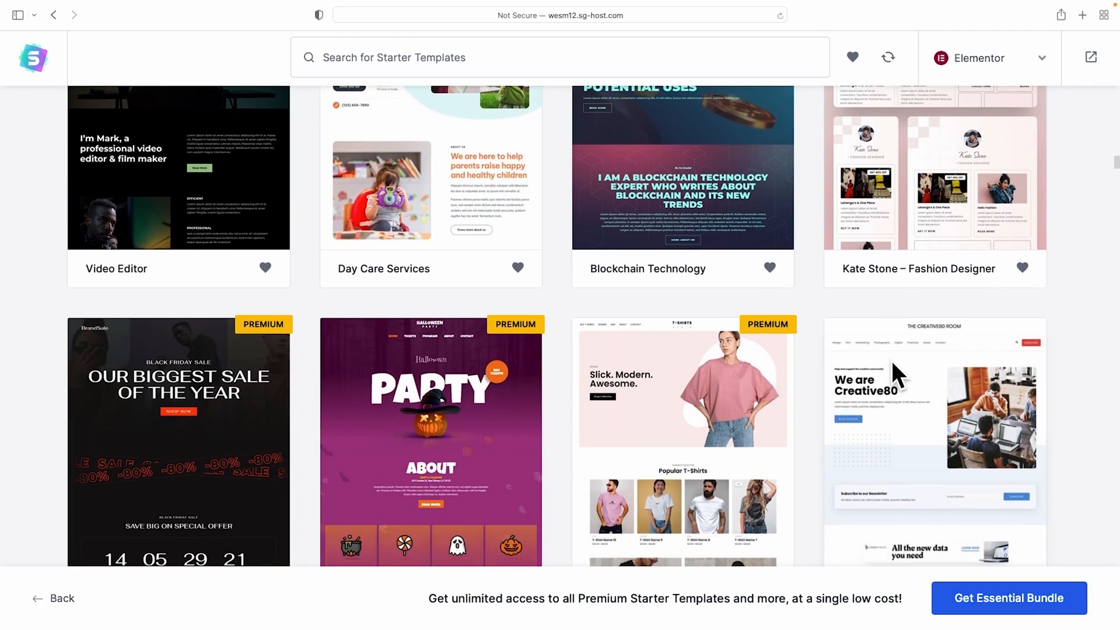
pyautogui.scroll(20, 891, 359)
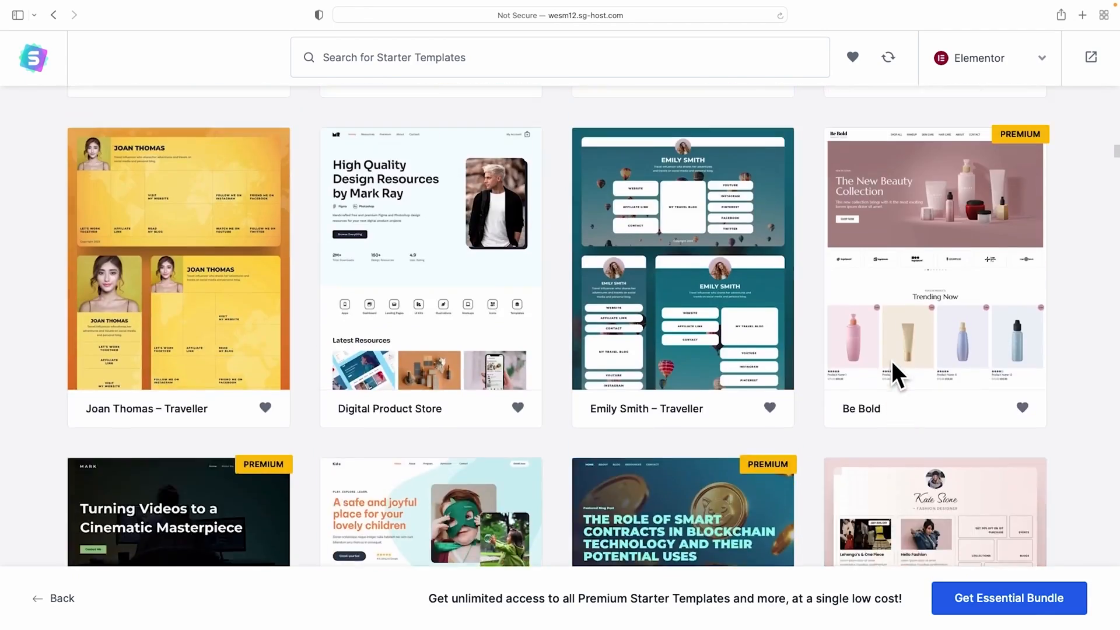
pyautogui.scroll(15, 891, 362)
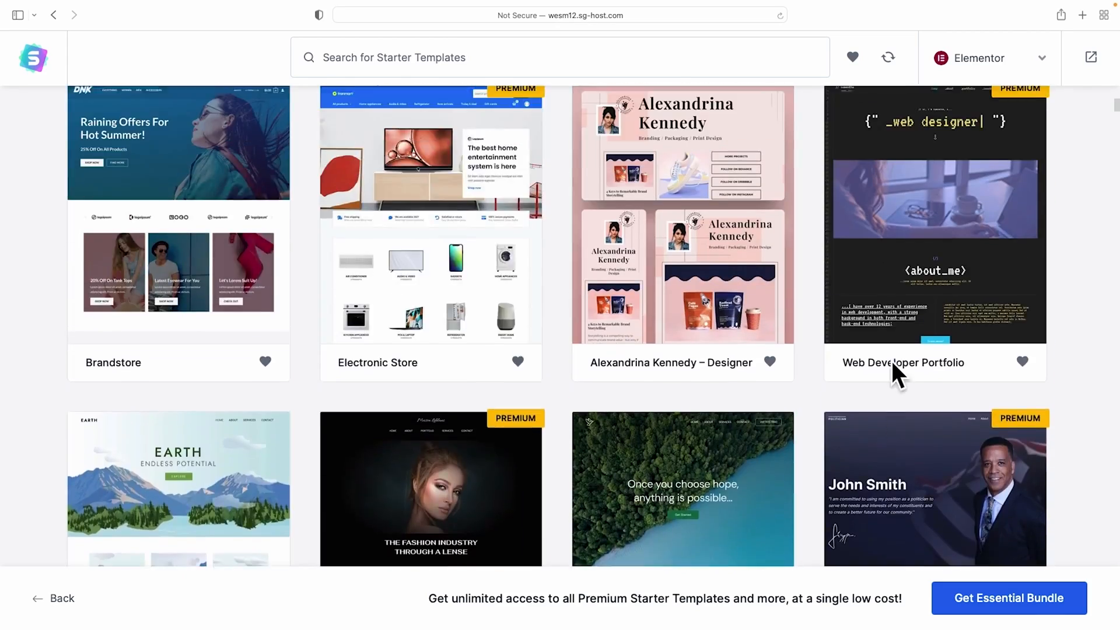
pyautogui.scroll(-10, 891, 361)
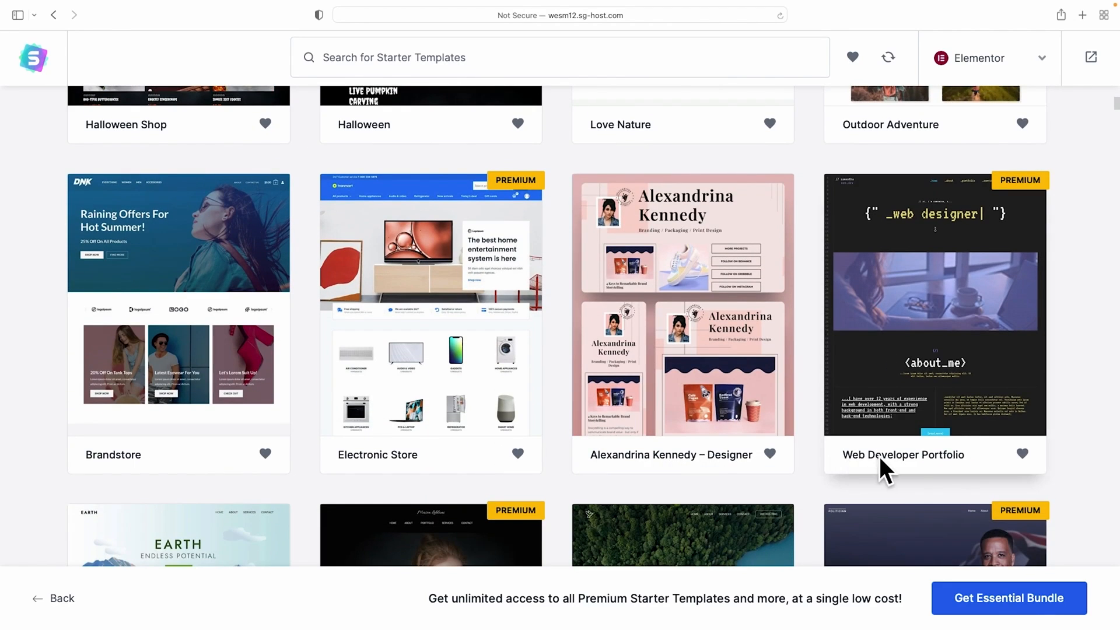
pyautogui.scroll(-6, 927, 470)
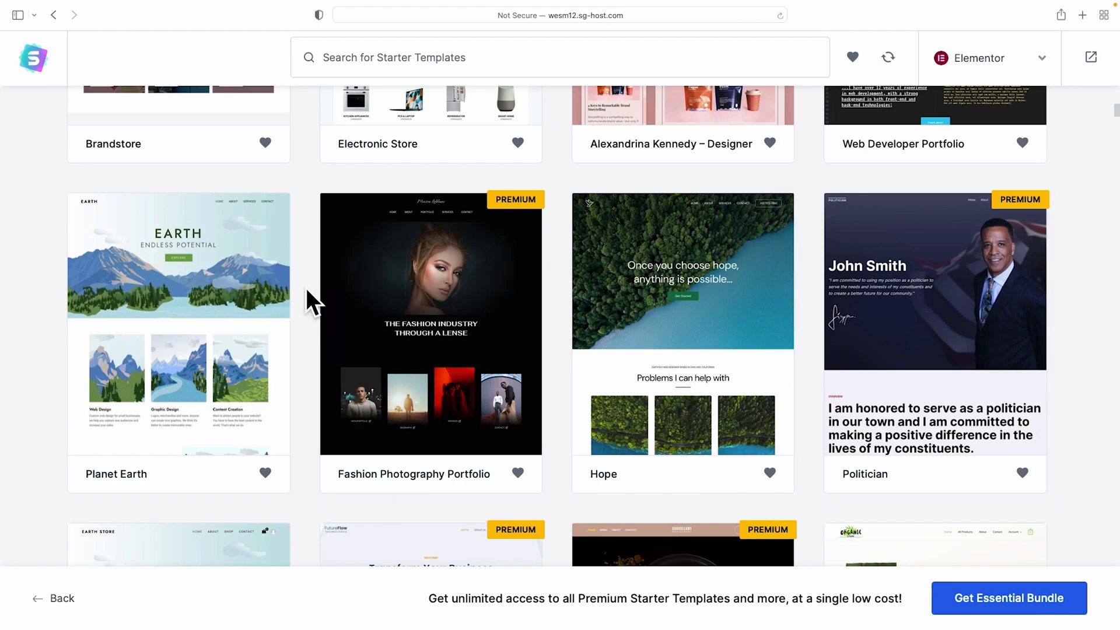
pyautogui.click(178, 307)
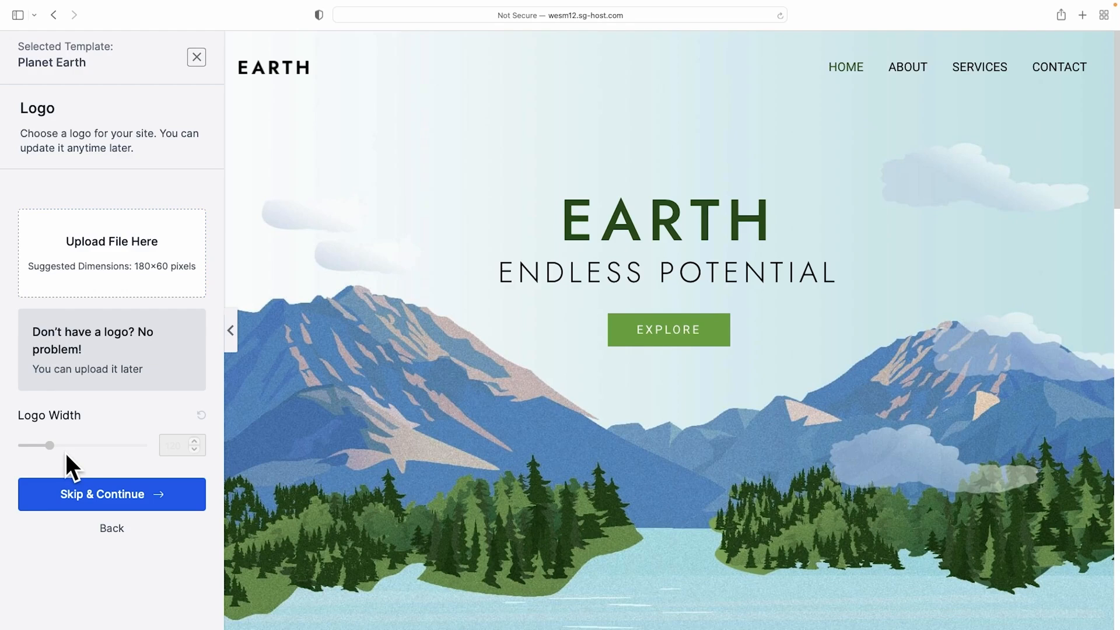
pyautogui.click(103, 491)
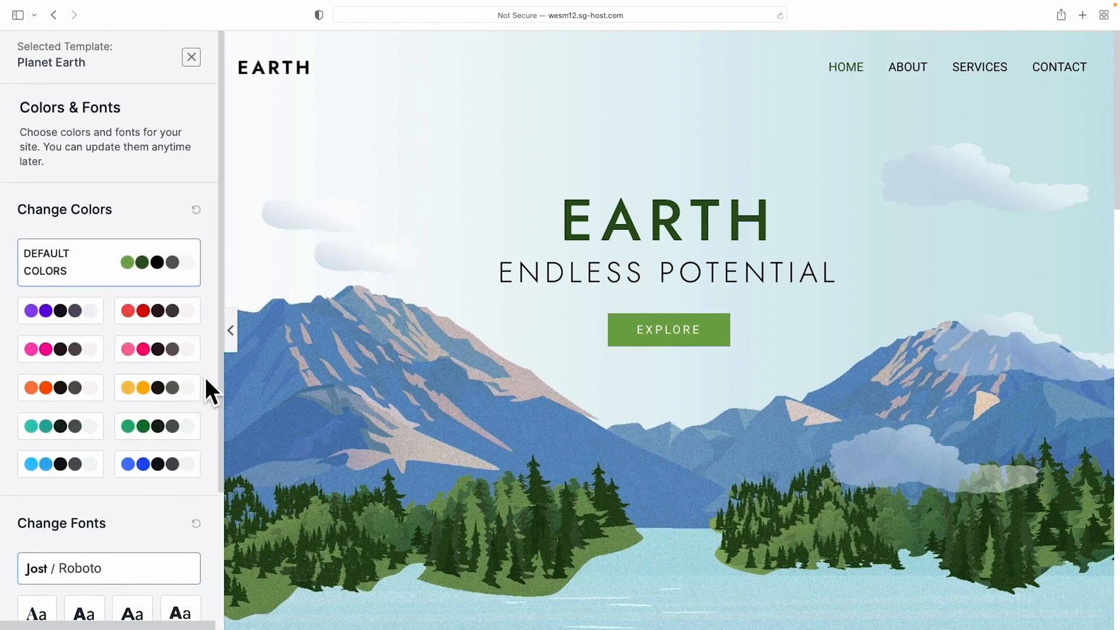
# Try several color palettes on the Planet Earth template and apply the magenta one beneath the purple palette
pyautogui.scroll(-2, 204, 380)
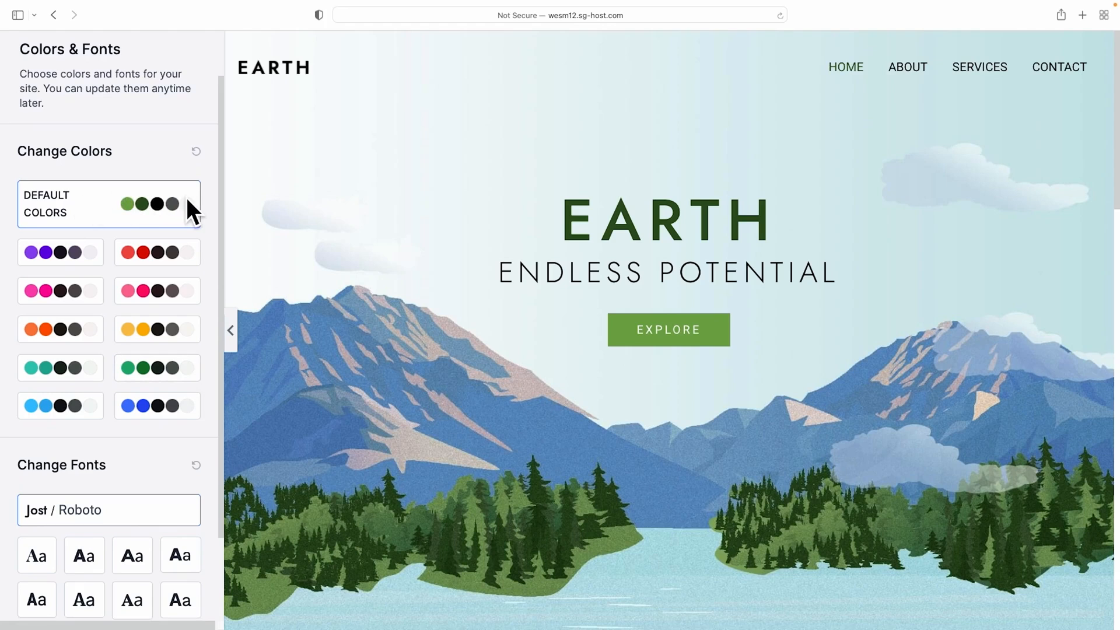
pyautogui.click(86, 255)
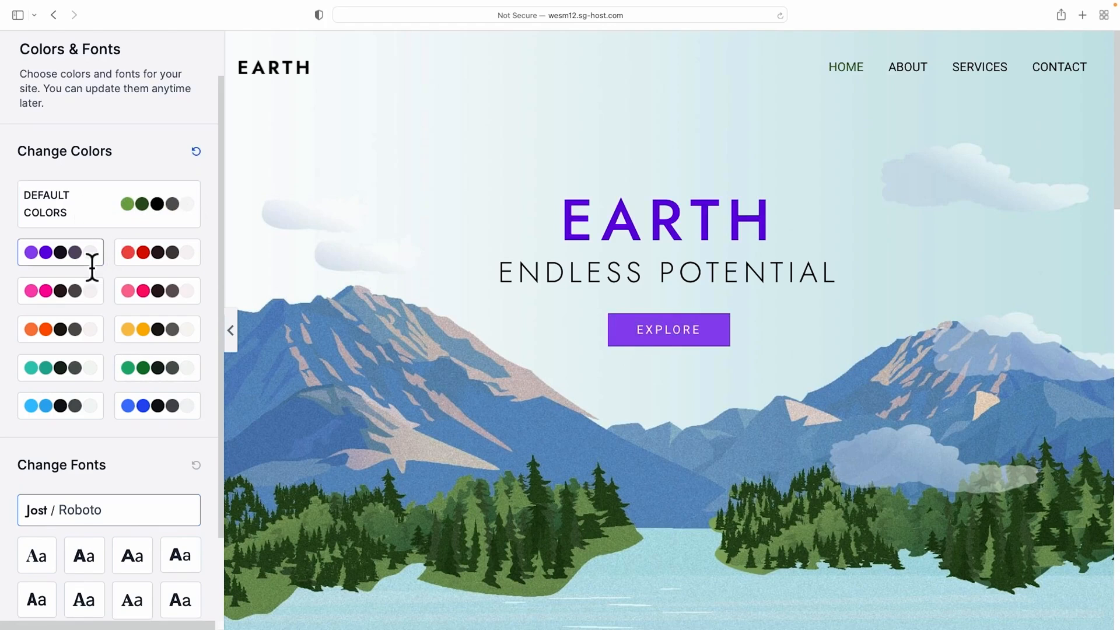
pyautogui.click(173, 254)
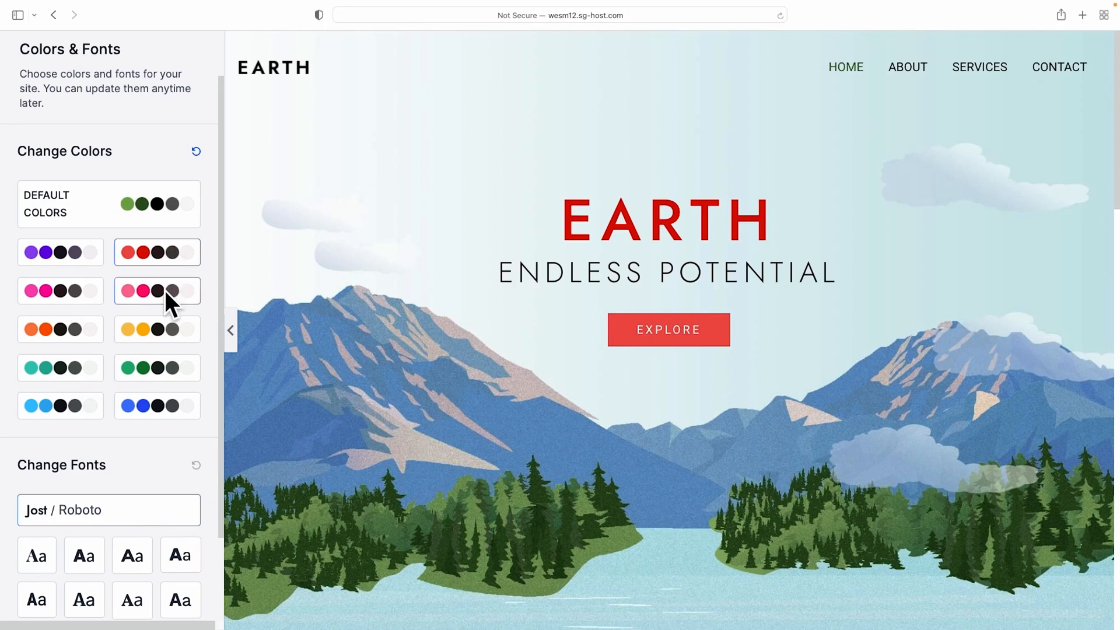
pyautogui.click(166, 290)
pyautogui.click(163, 323)
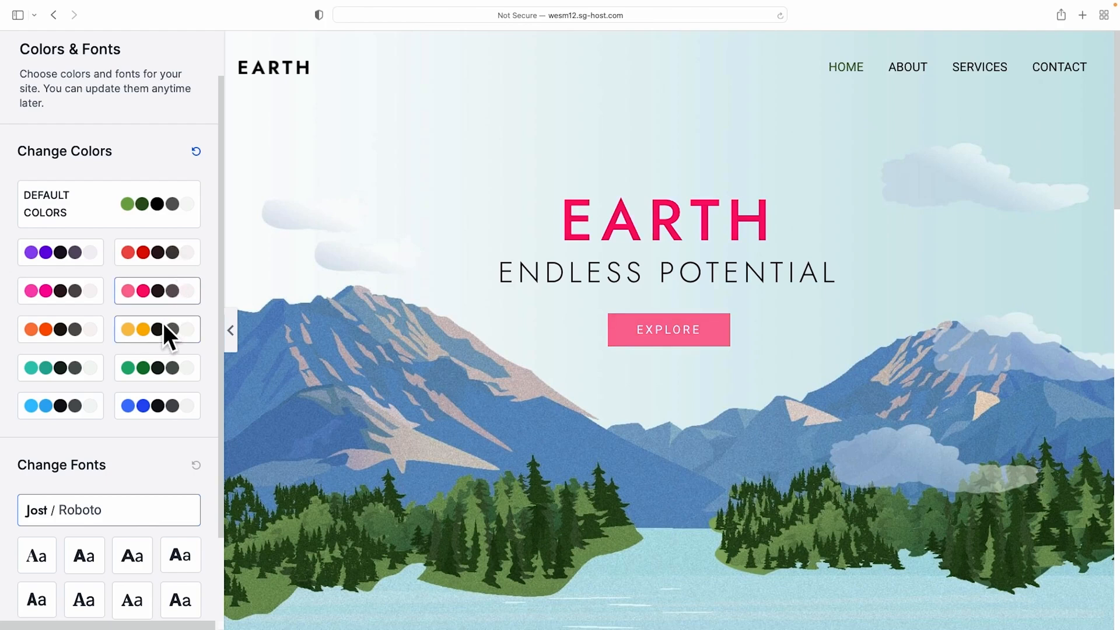
pyautogui.click(63, 324)
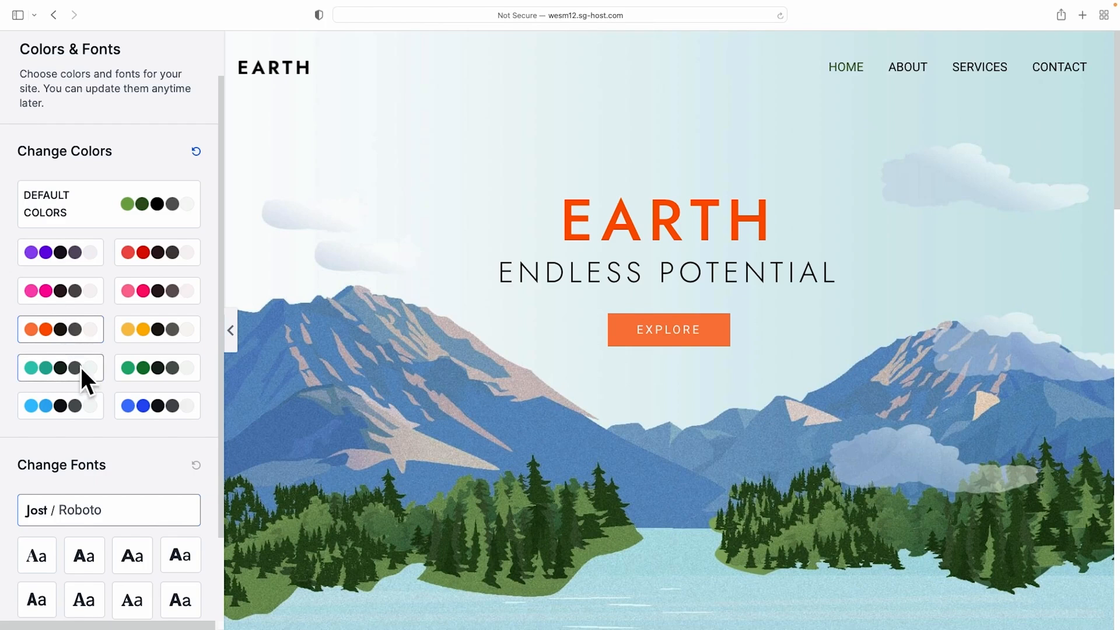
pyautogui.click(63, 288)
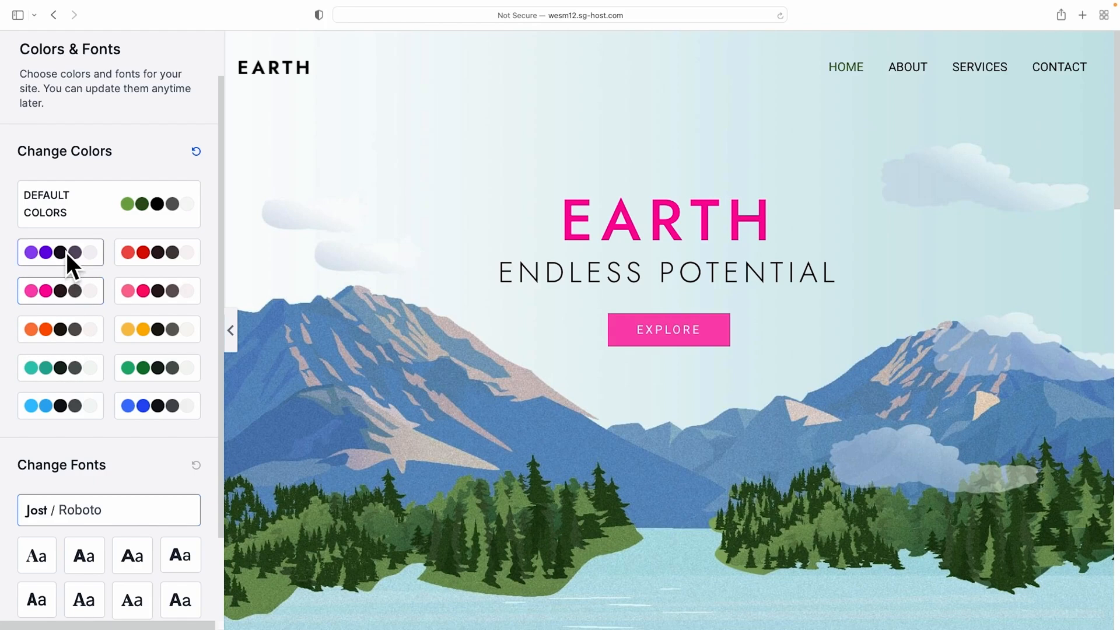
# Try font pairs such as Playfair Display / Source Sans Pro, Montserrat / Lato and Rubik / Karla, then restore Jost / Roboto
pyautogui.scroll(-2, 129, 300)
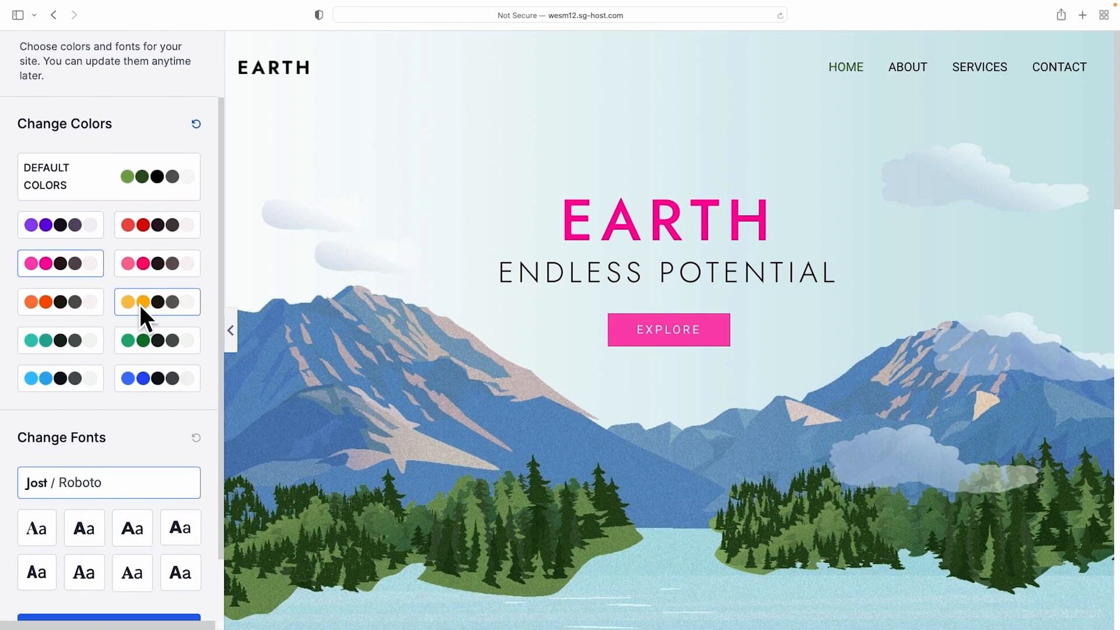
pyautogui.scroll(-1, 139, 304)
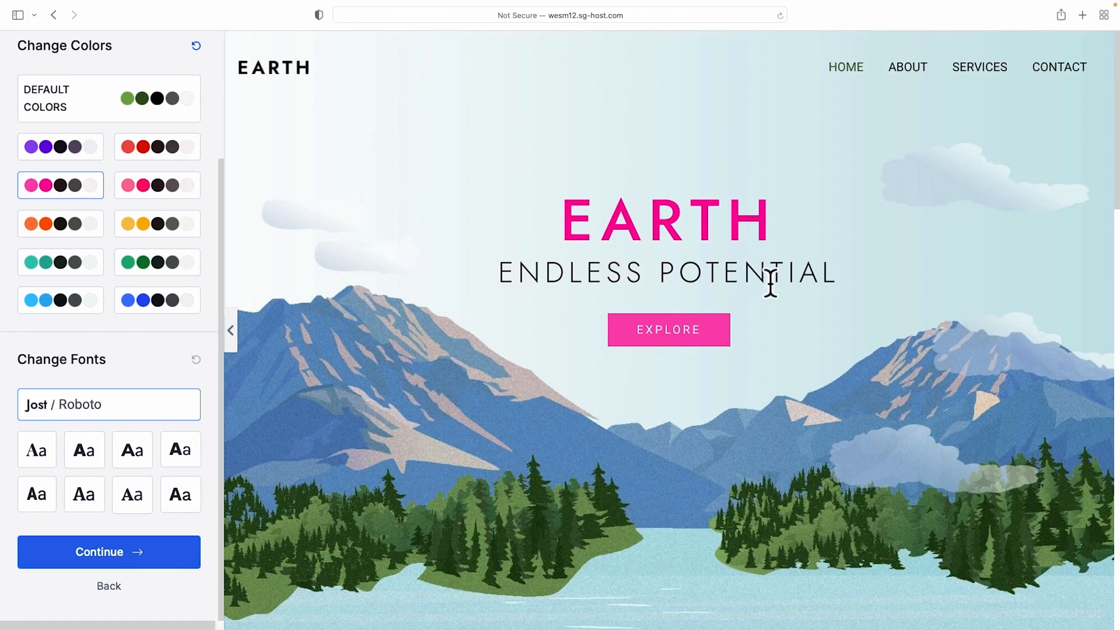
pyautogui.scroll(-15, 840, 340)
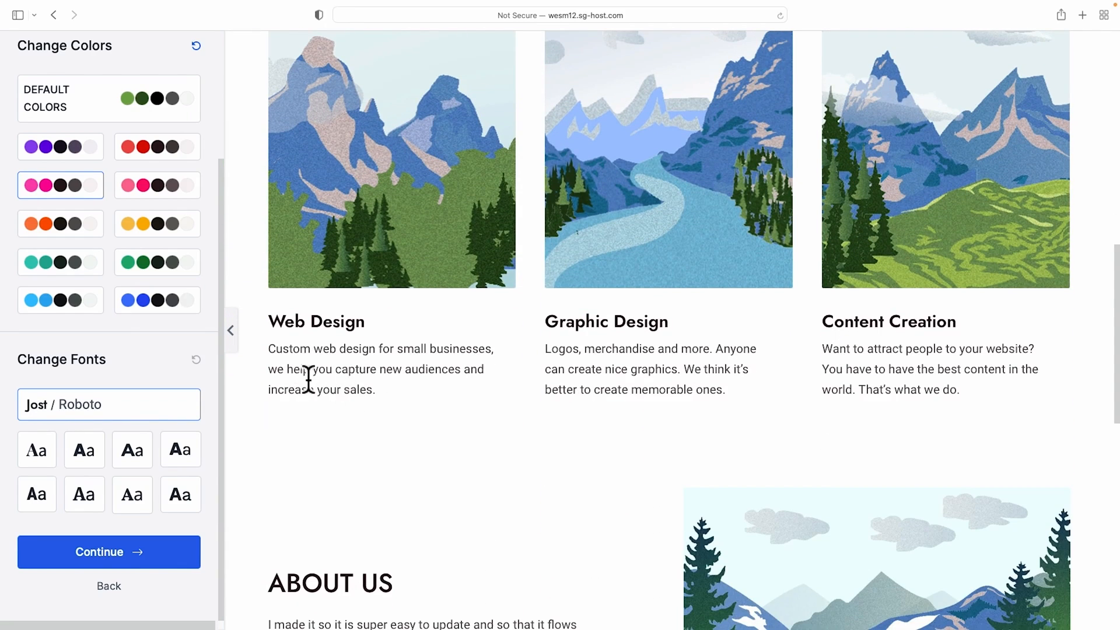
pyautogui.click(43, 446)
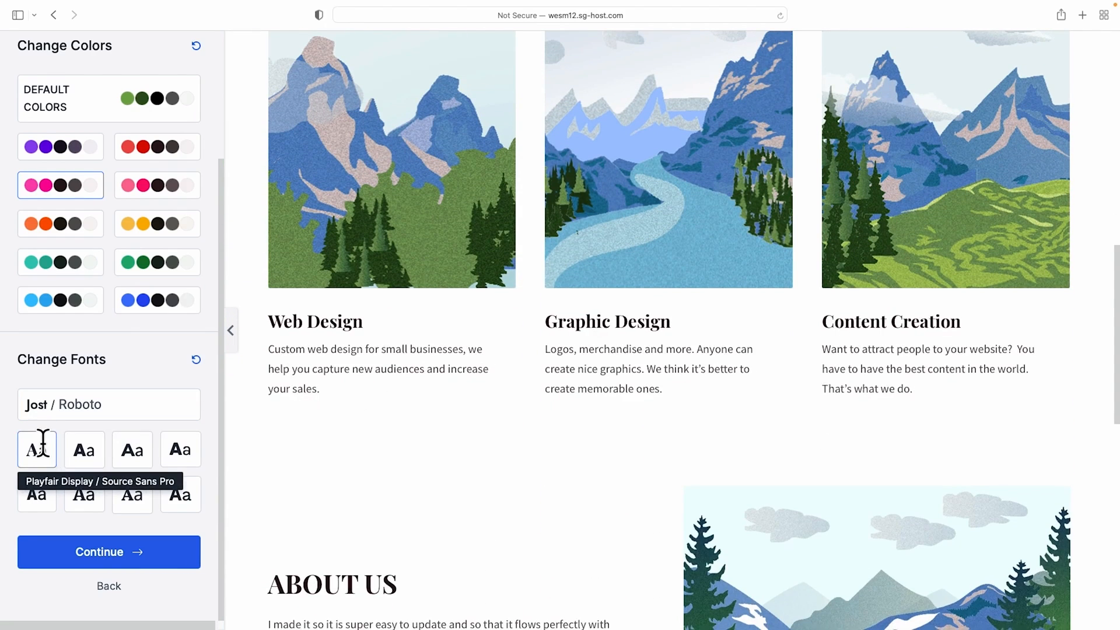
pyautogui.click(92, 441)
pyautogui.click(124, 442)
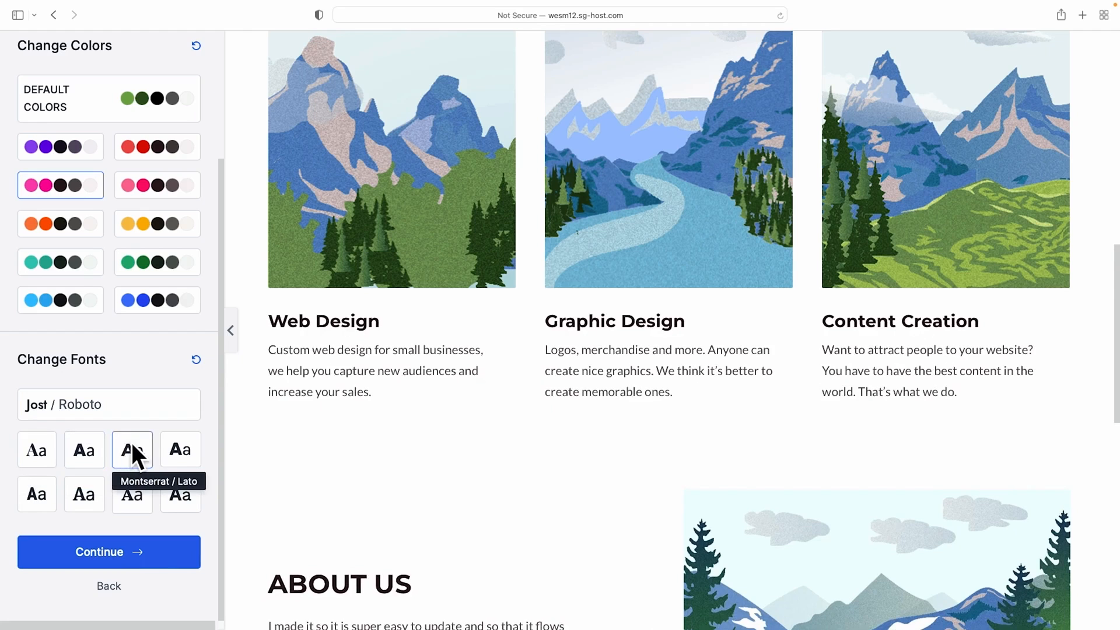
pyautogui.click(172, 450)
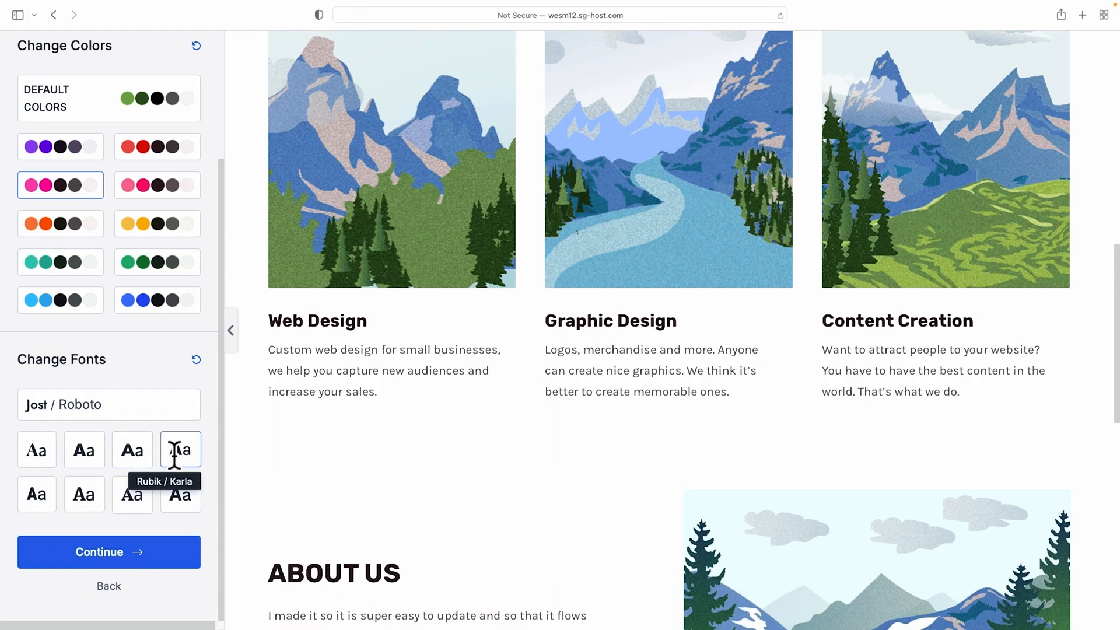
pyautogui.click(125, 400)
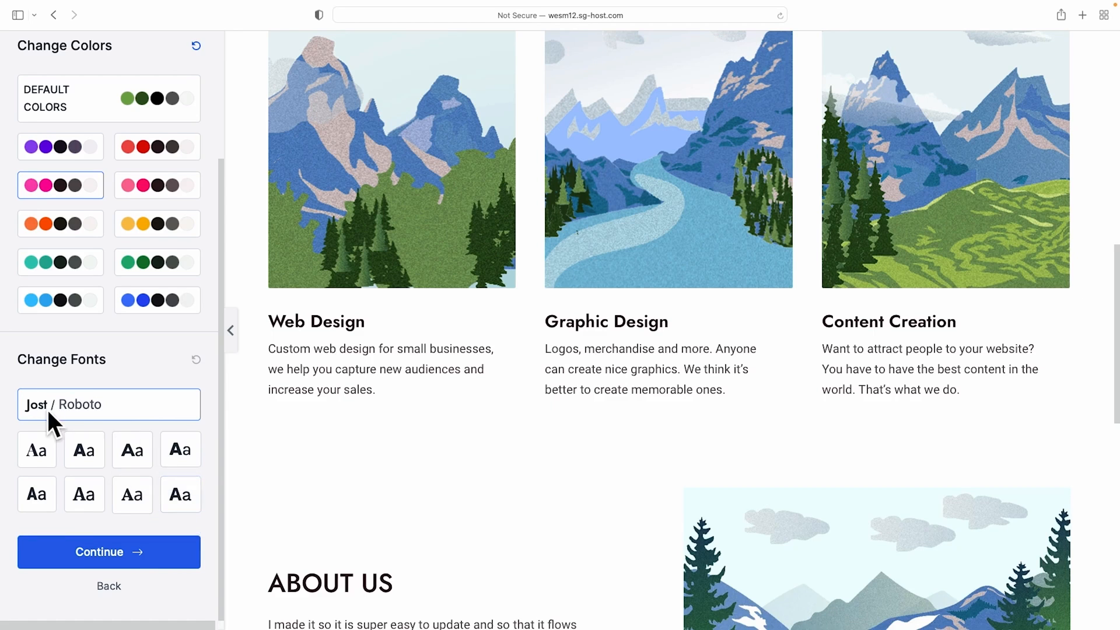
pyautogui.scroll(10, 394, 472)
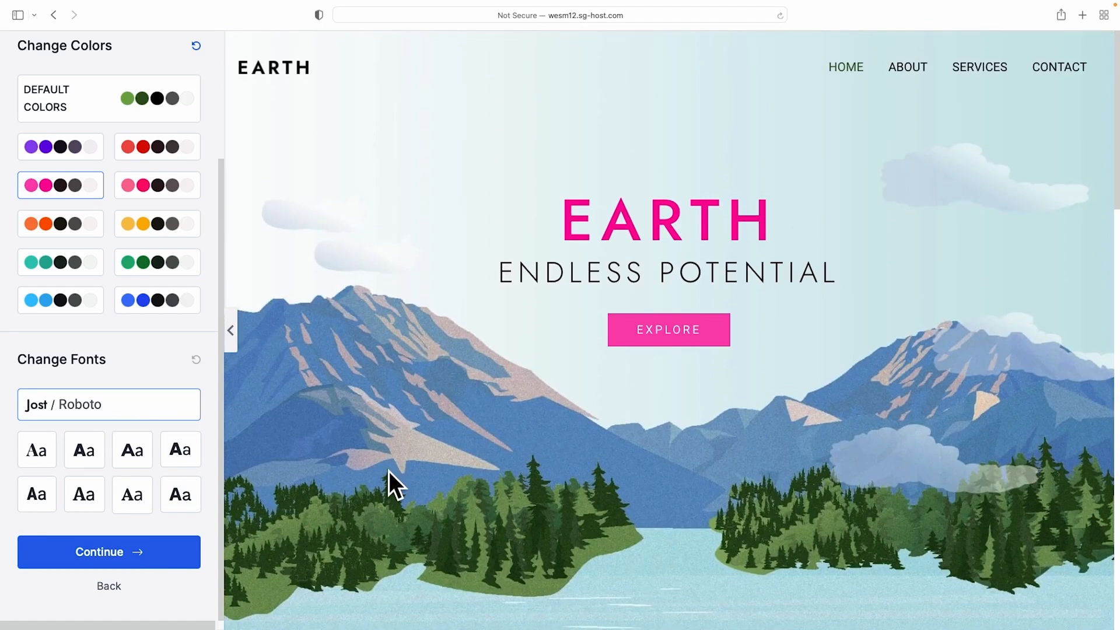
# Continue with the chosen colors and fonts and submit the last form with all advanced options enabled to build the website
pyautogui.click(111, 558)
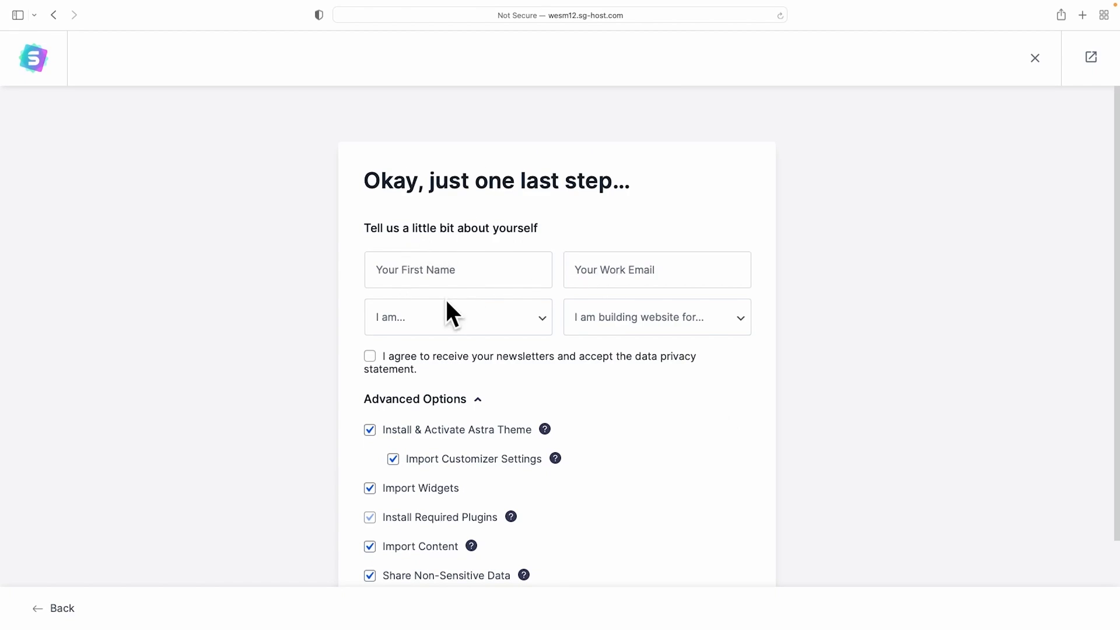
pyautogui.scroll(-2, 730, 357)
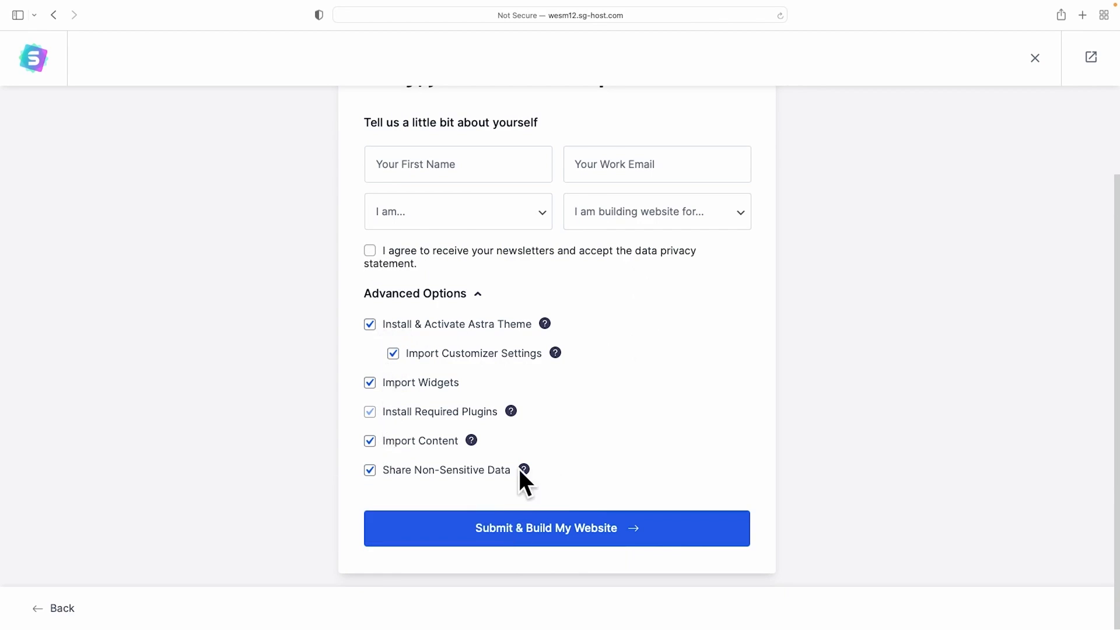
pyautogui.click(555, 526)
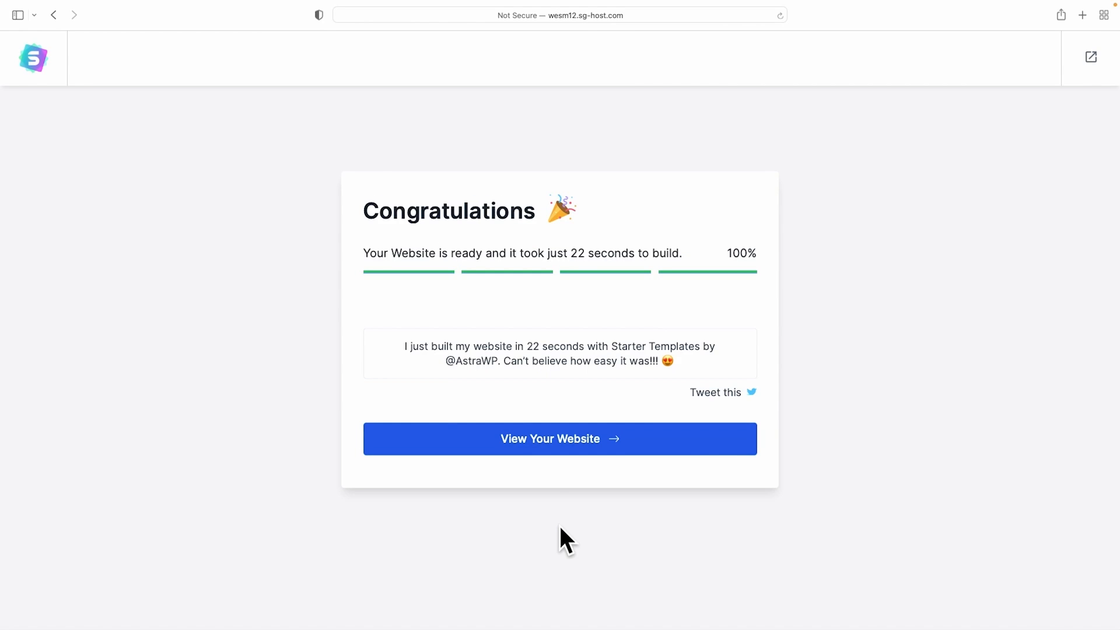
# Open the newly built website and look through its home page
pyautogui.click(560, 438)
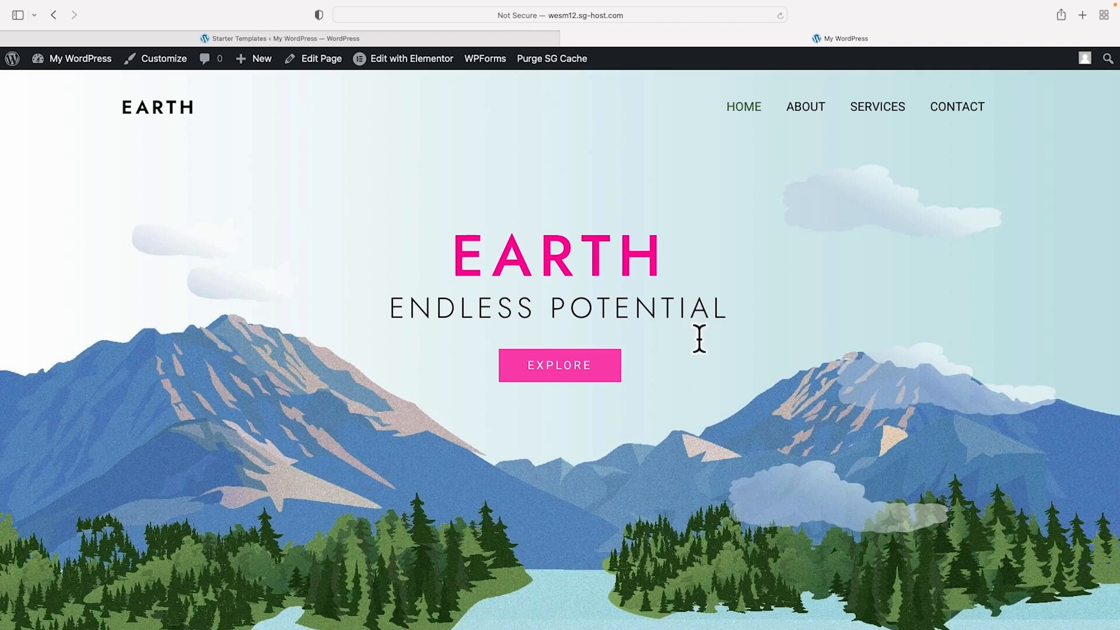
pyautogui.scroll(-10, 701, 337)
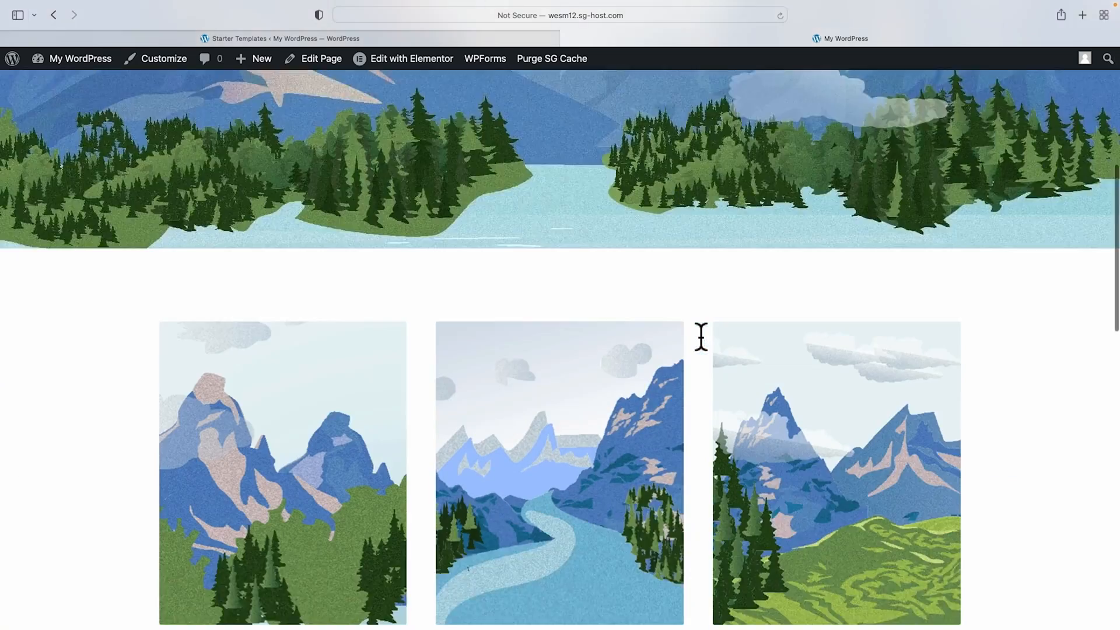
pyautogui.scroll(8, 701, 336)
pyautogui.scroll(3, 701, 337)
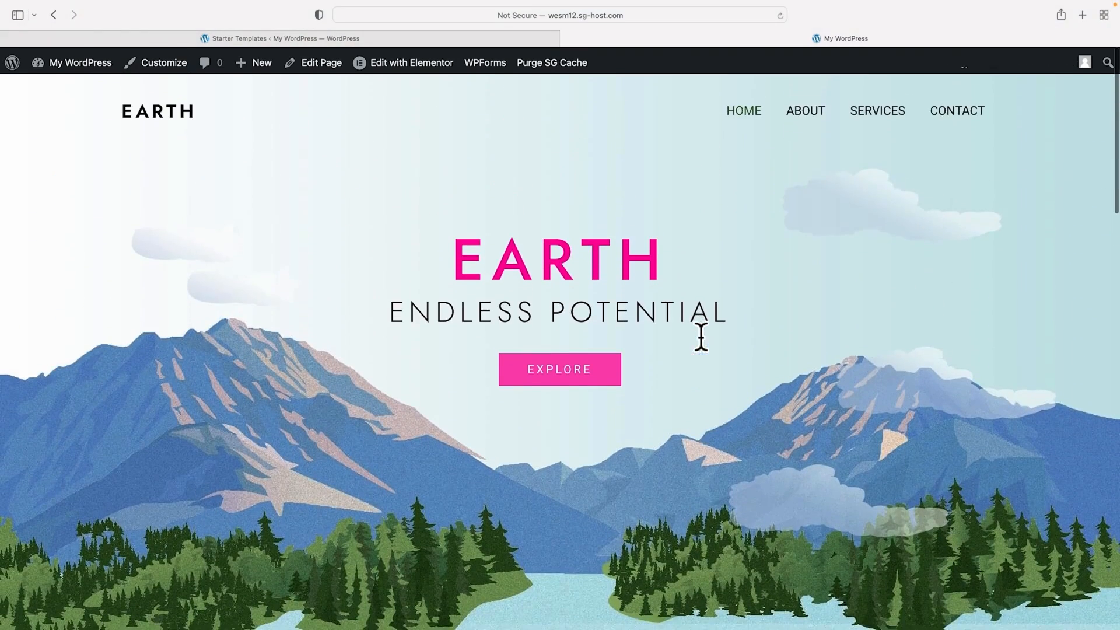
# Open the site customizer's global Typography settings and examine the font presets, base fonts and heading fonts against the page preview
pyautogui.click(167, 56)
pyautogui.click(122, 248)
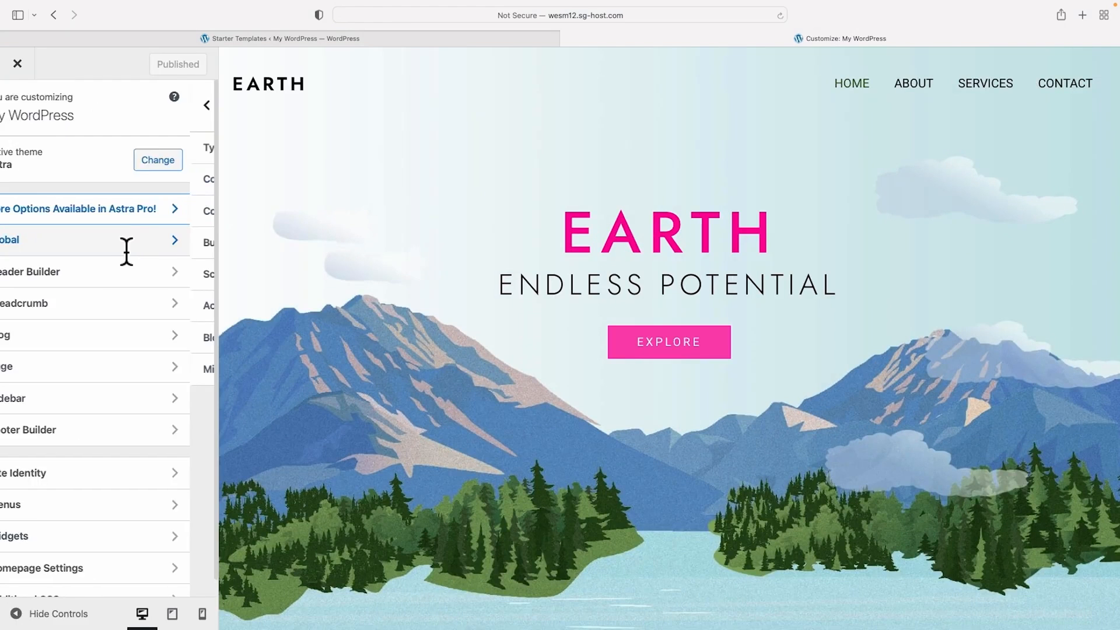
pyautogui.click(129, 152)
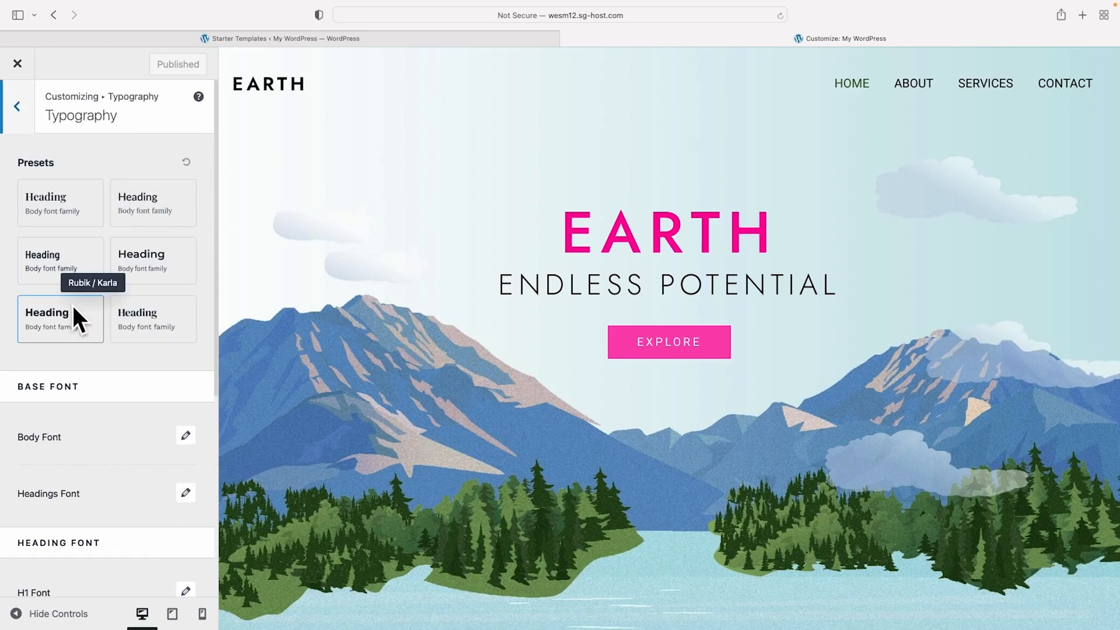
pyautogui.scroll(-3, 133, 311)
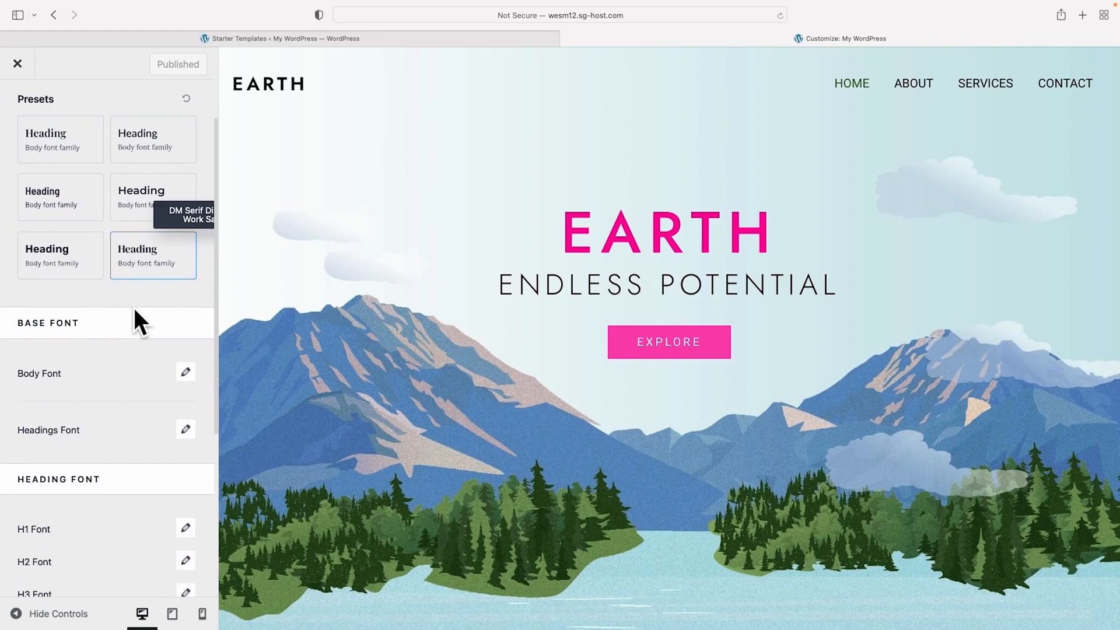
pyautogui.scroll(-2, 40, 379)
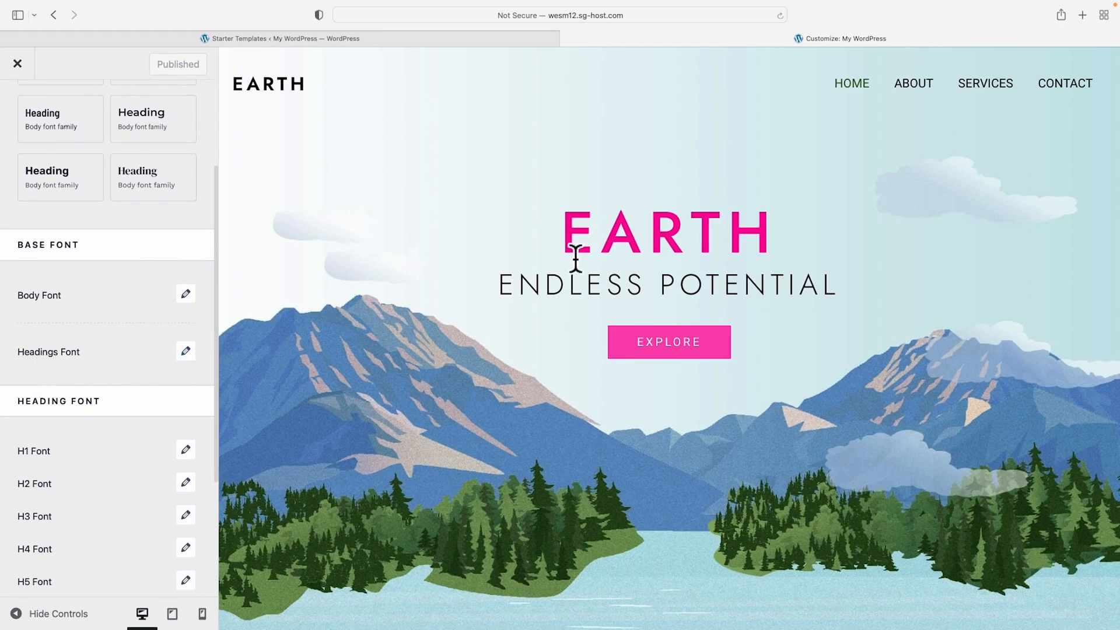
pyautogui.scroll(-10, 426, 318)
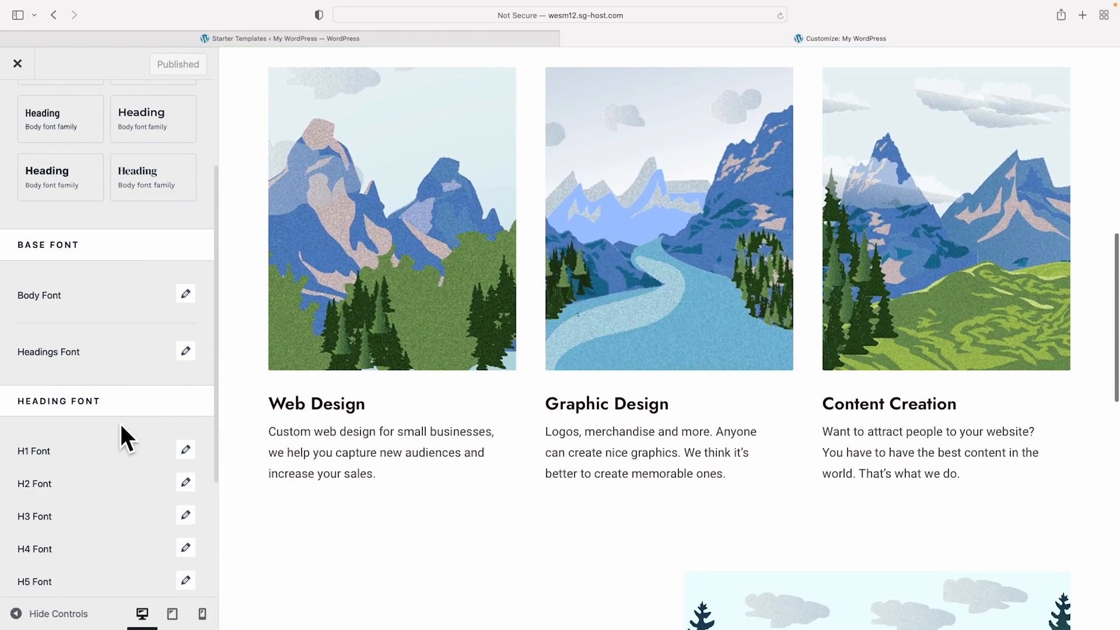
pyautogui.scroll(4, 119, 426)
pyautogui.scroll(10, 313, 443)
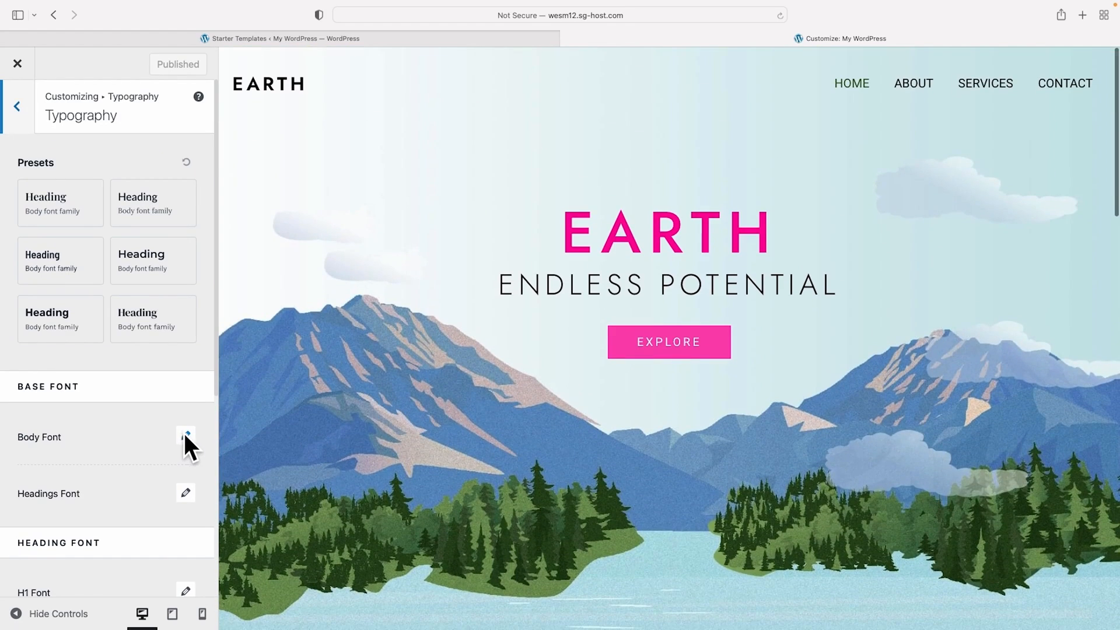
# Try Romanesco as the global body font family, check it on the page preview, and set it back to Roboto
pyautogui.click(185, 435)
pyautogui.click(152, 498)
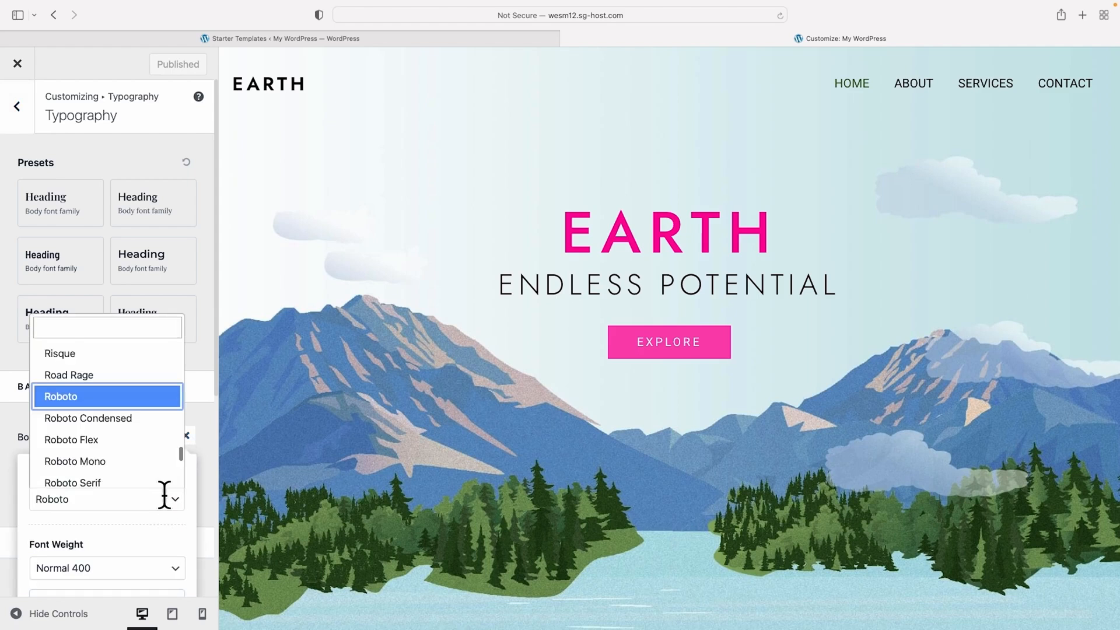
pyautogui.scroll(-5, 158, 458)
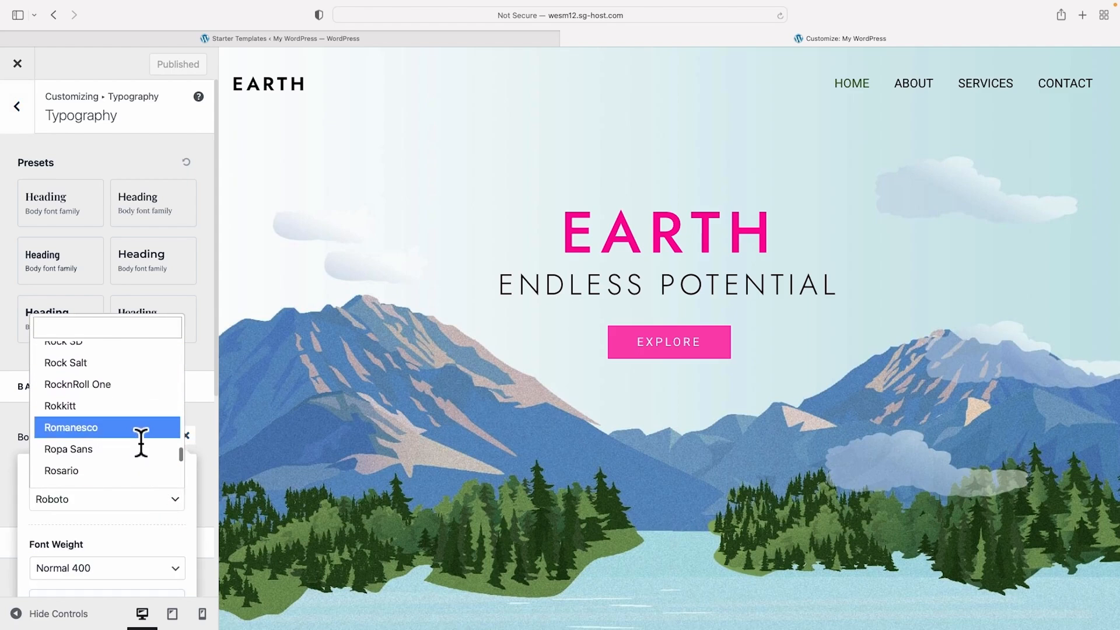
pyautogui.click(140, 432)
pyautogui.scroll(-10, 596, 353)
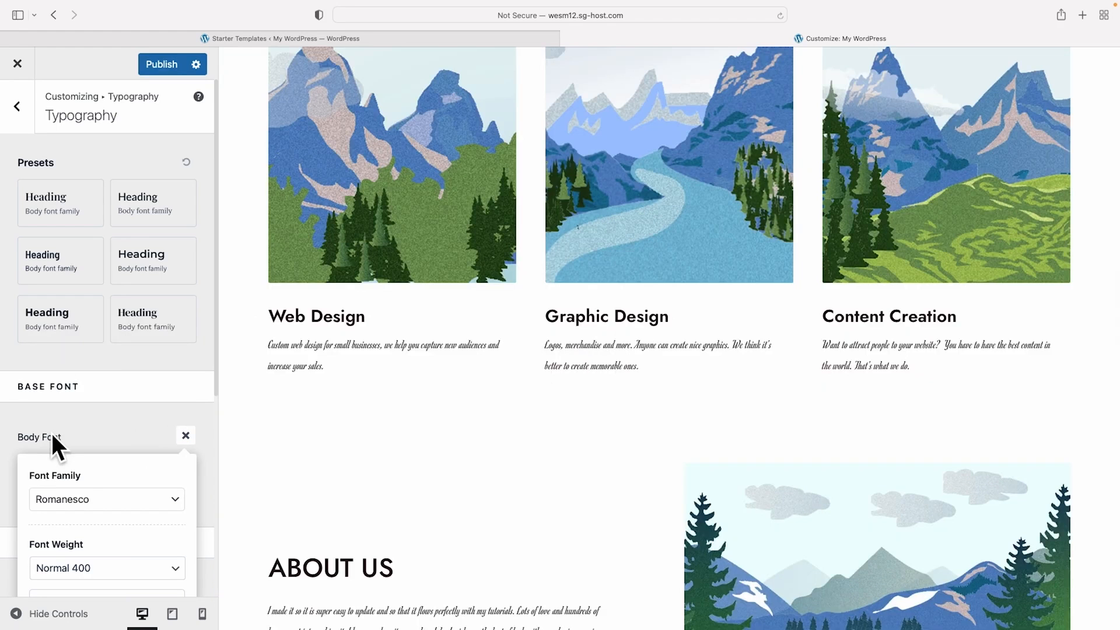
pyautogui.click(172, 499)
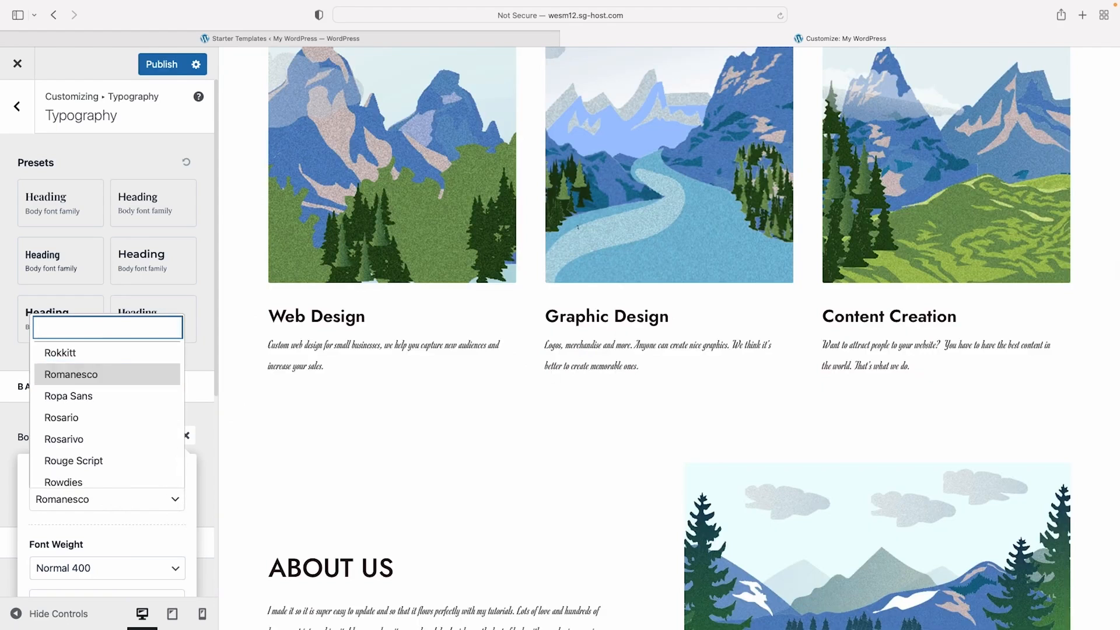
pyautogui.write('roboto')
pyautogui.press('Return')
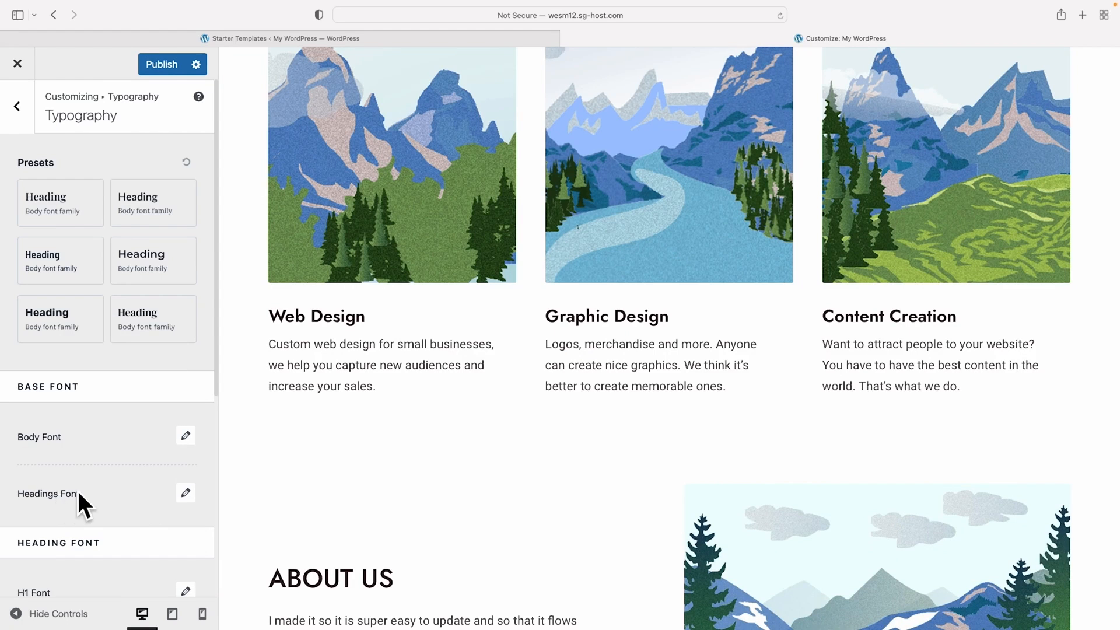
# Open the global Colors settings and examine the palette, theme colors and surface colors against the page preview
pyautogui.click(17, 105)
pyautogui.click(128, 181)
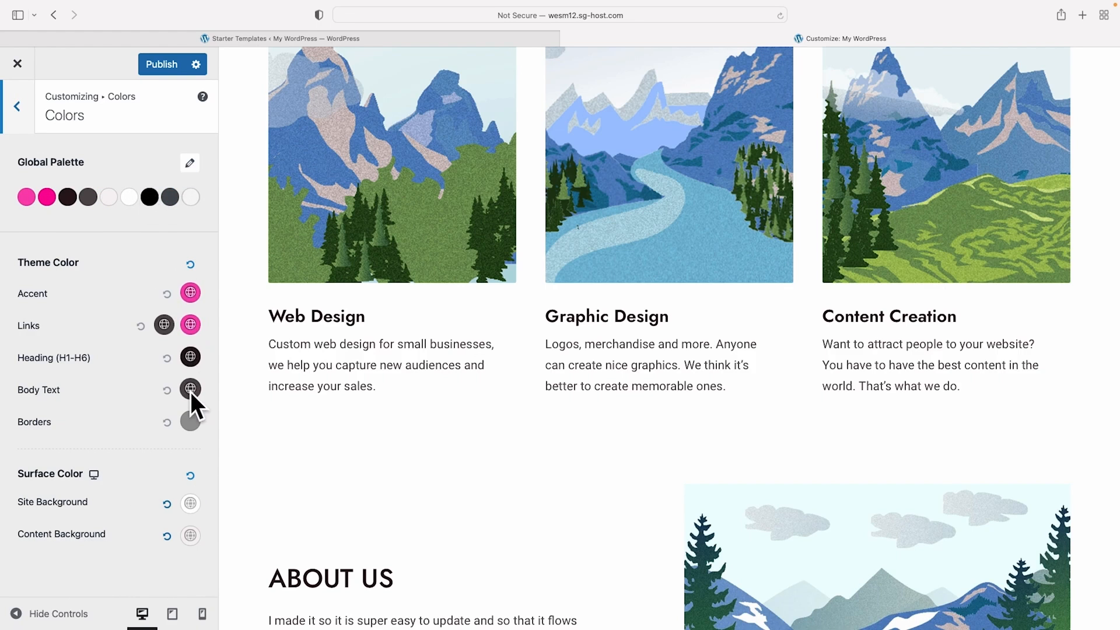
pyautogui.scroll(10, 264, 390)
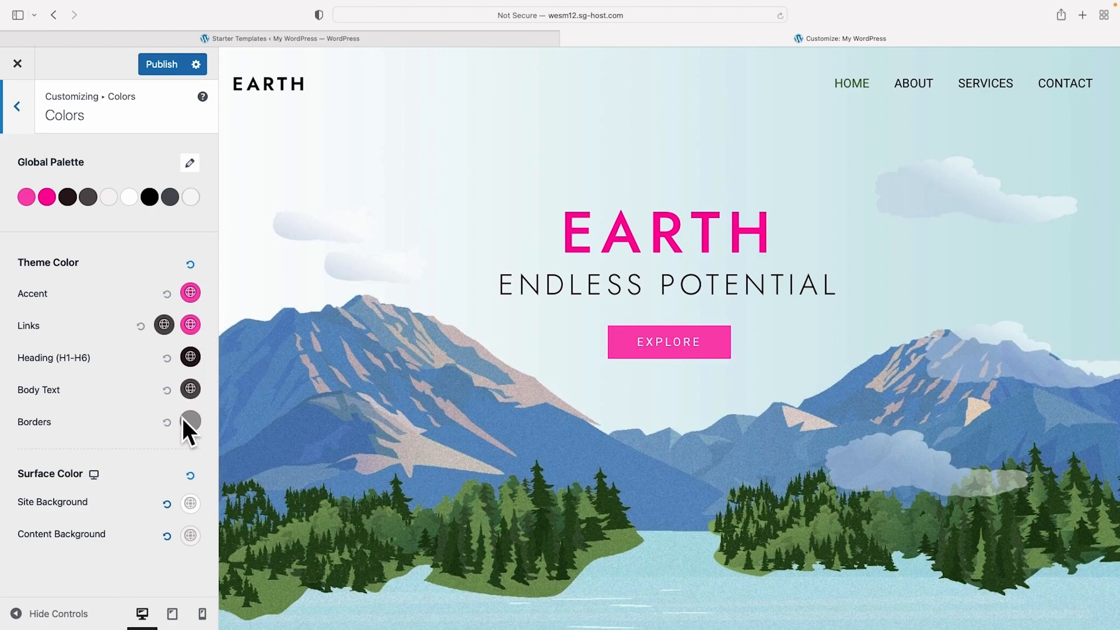
# Publish the site customizer's changes and close the customizer to return to the live home page
pyautogui.click(18, 108)
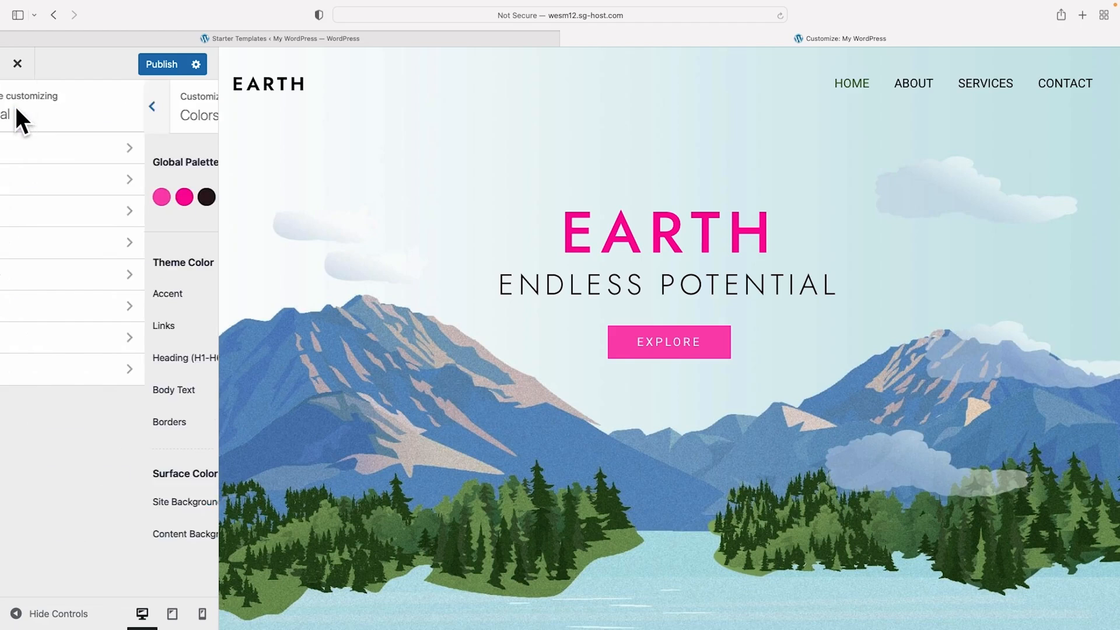
pyautogui.click(168, 63)
pyautogui.click(16, 62)
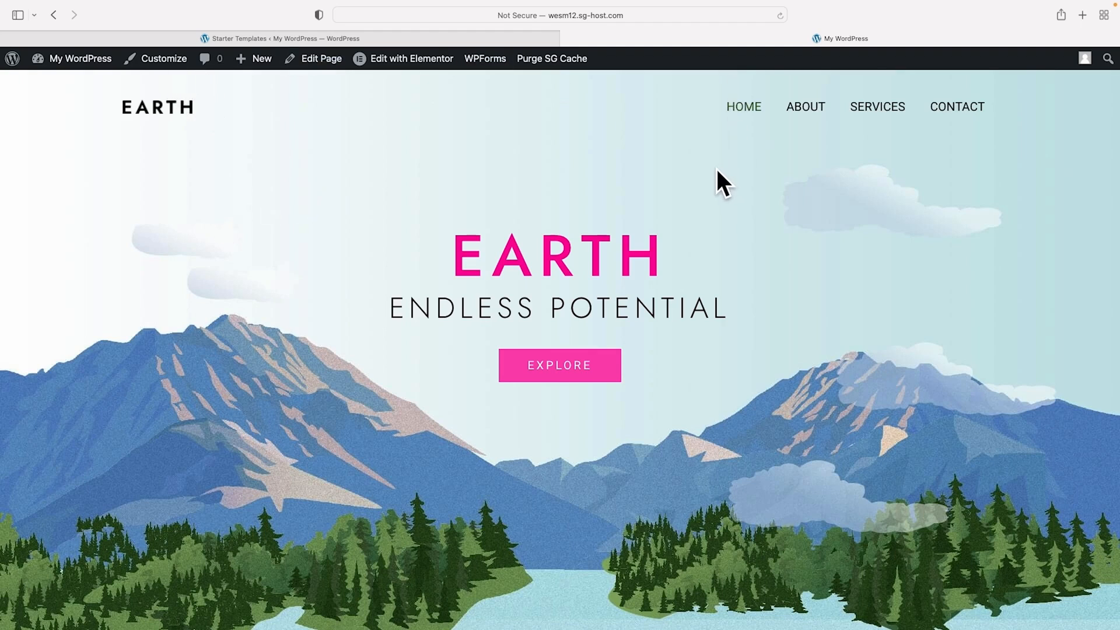
# Open the home page for editing with Elementor and close the floating Navigator
pyautogui.moveTo(423, 57)
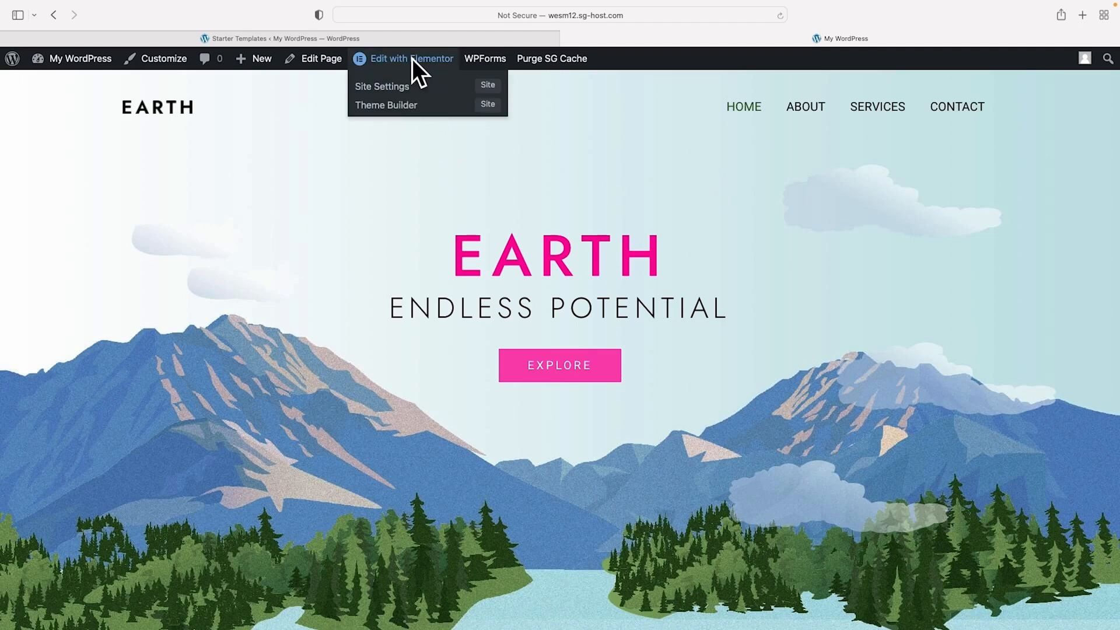
pyautogui.click(412, 58)
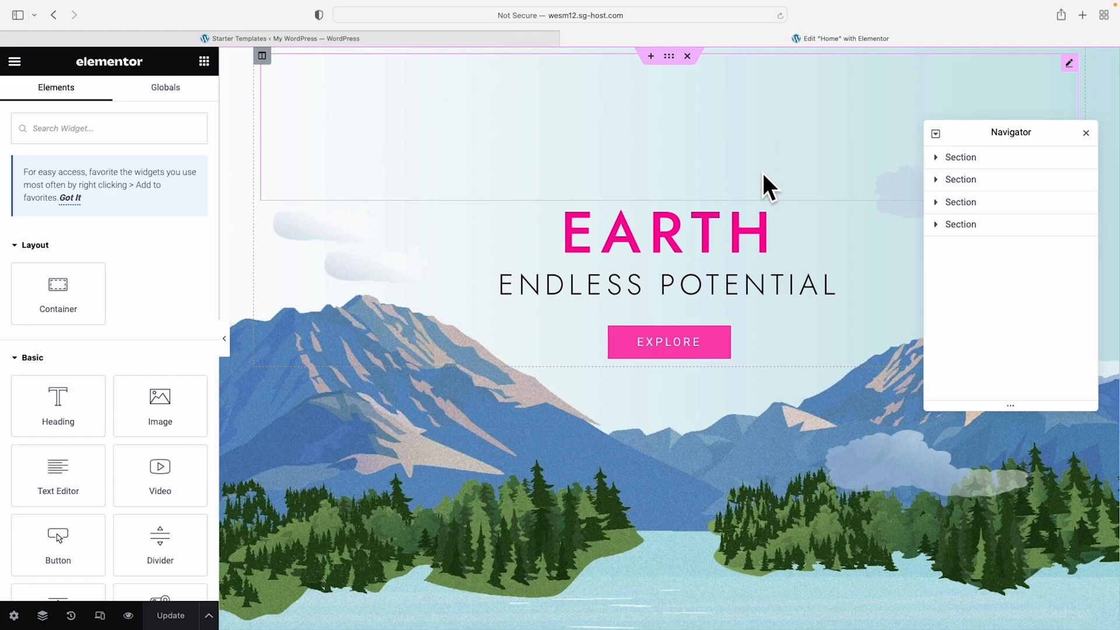
pyautogui.click(1087, 135)
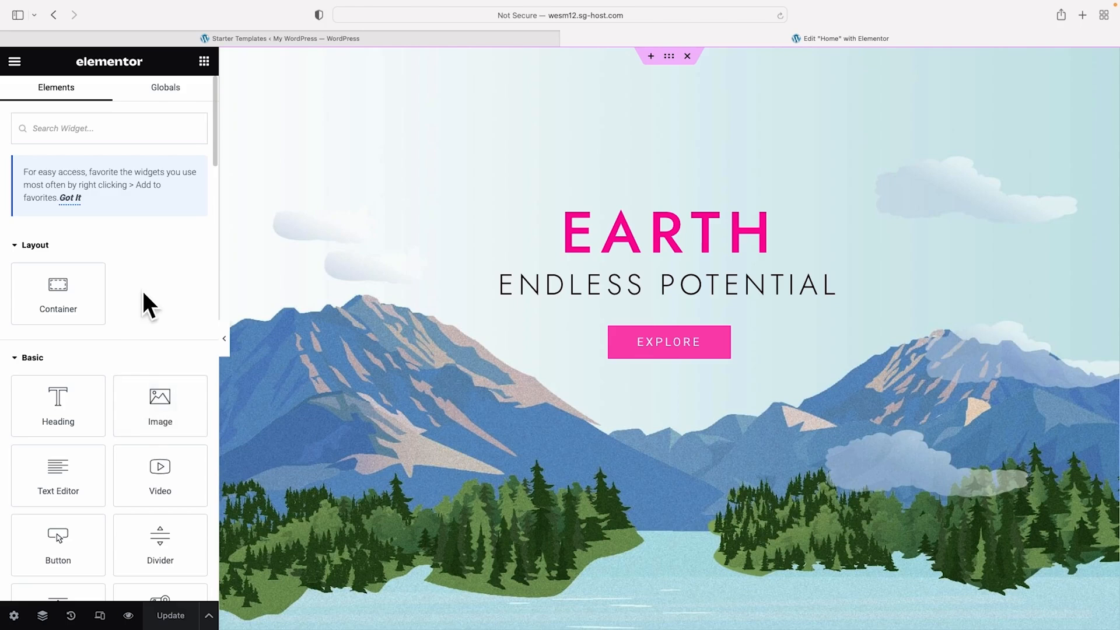
# Preview the page with the widget panel collapsed, restore the panel, and look through the hero, services and About Us sections
pyautogui.click(224, 338)
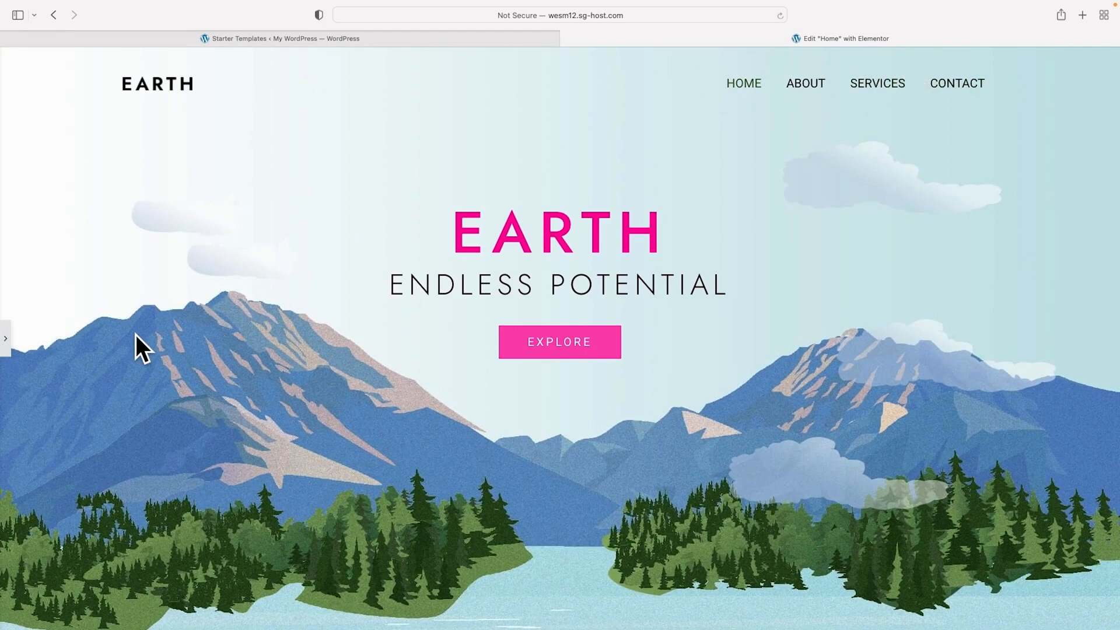
pyautogui.click(4, 337)
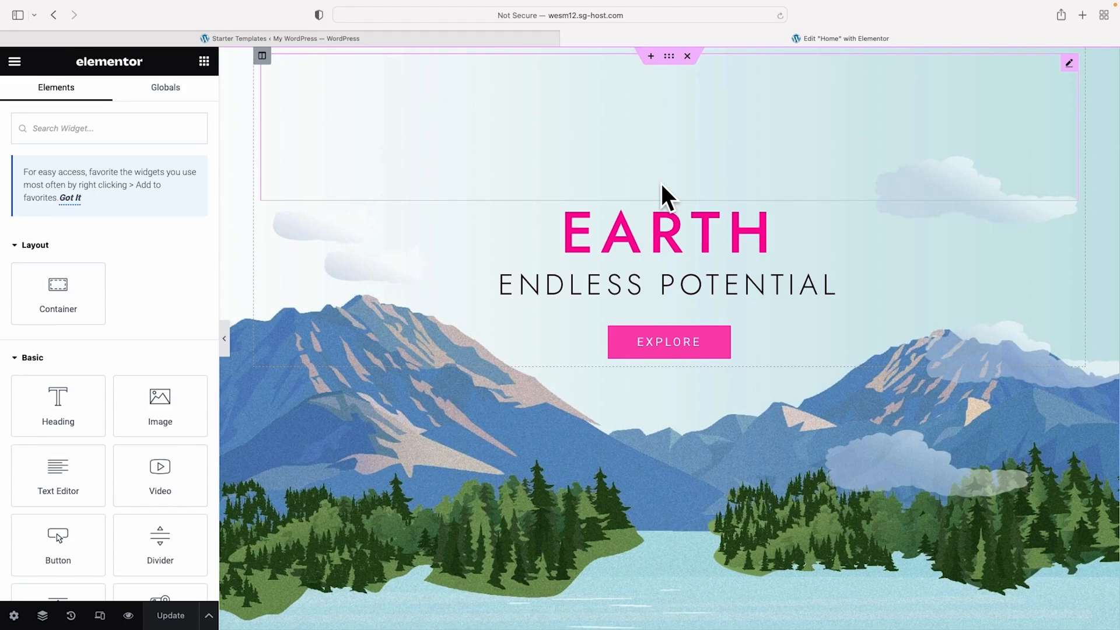
pyautogui.scroll(-7, 678, 115)
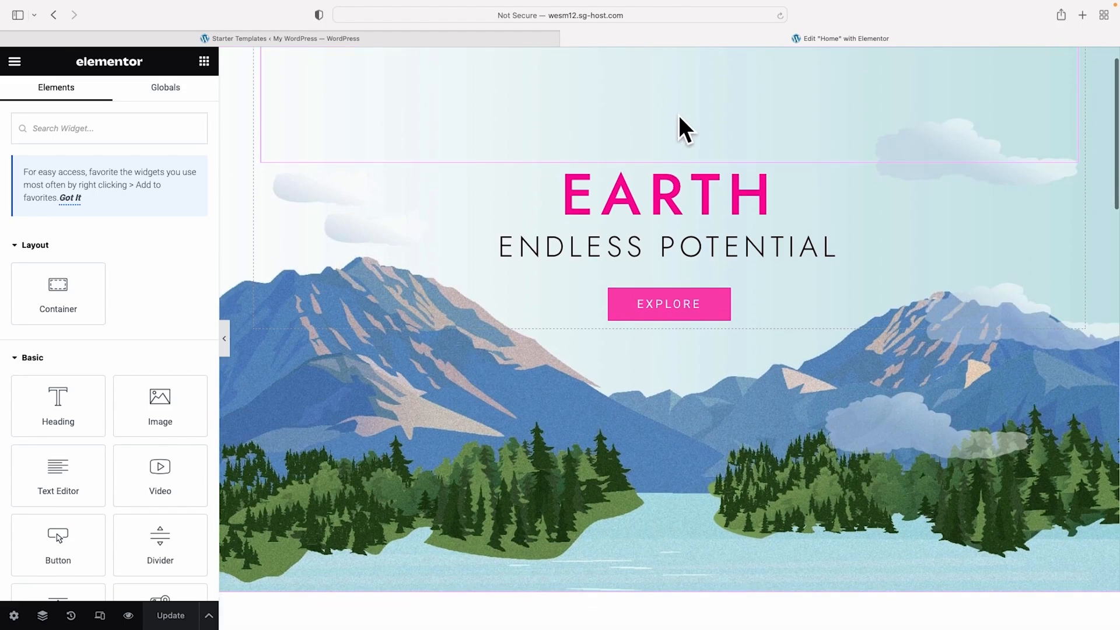
pyautogui.scroll(-9, 678, 115)
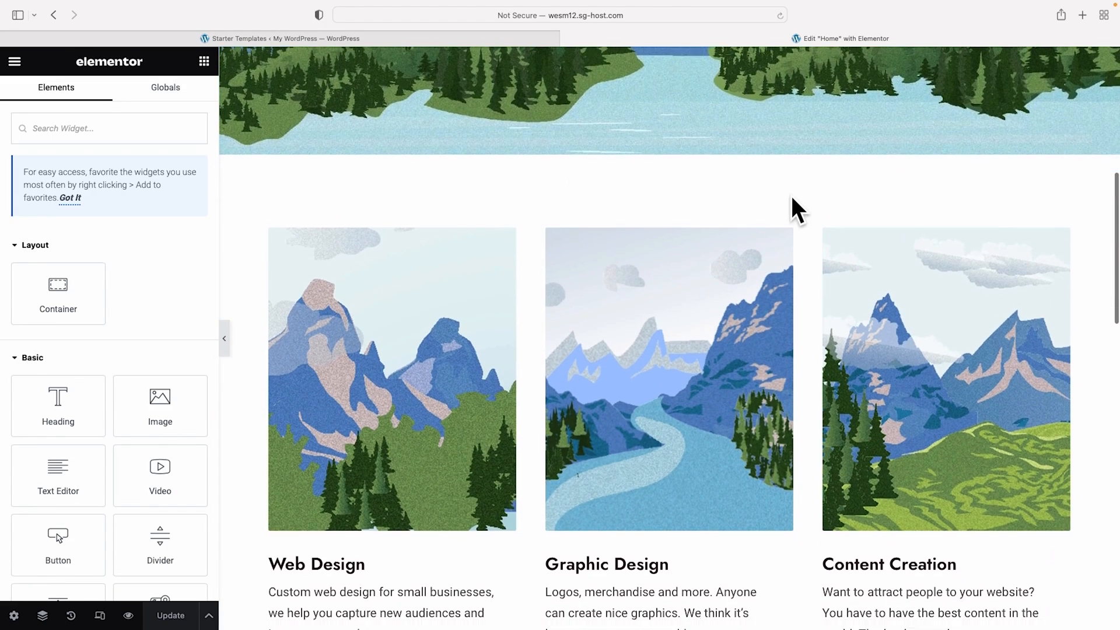
pyautogui.scroll(-6, 790, 194)
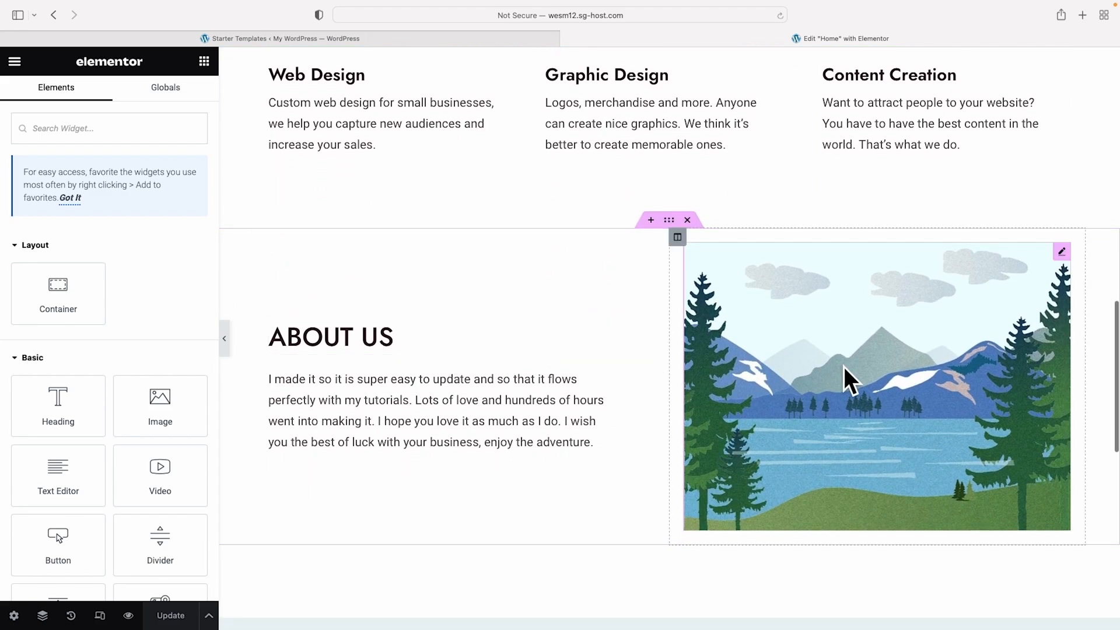
pyautogui.scroll(12, 824, 401)
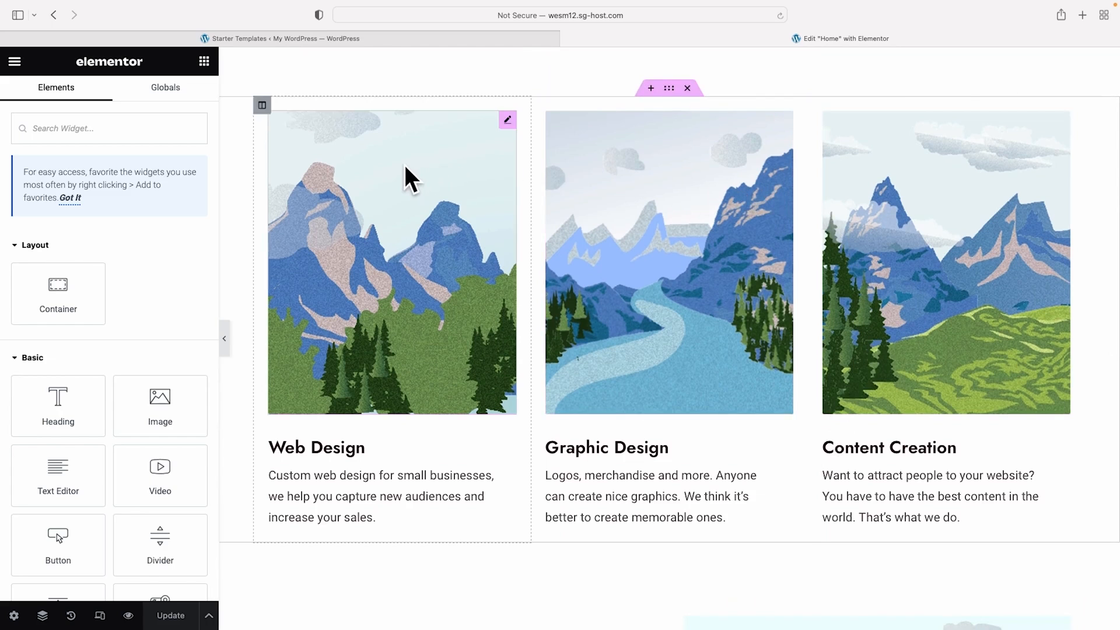
pyautogui.scroll(-7, 939, 213)
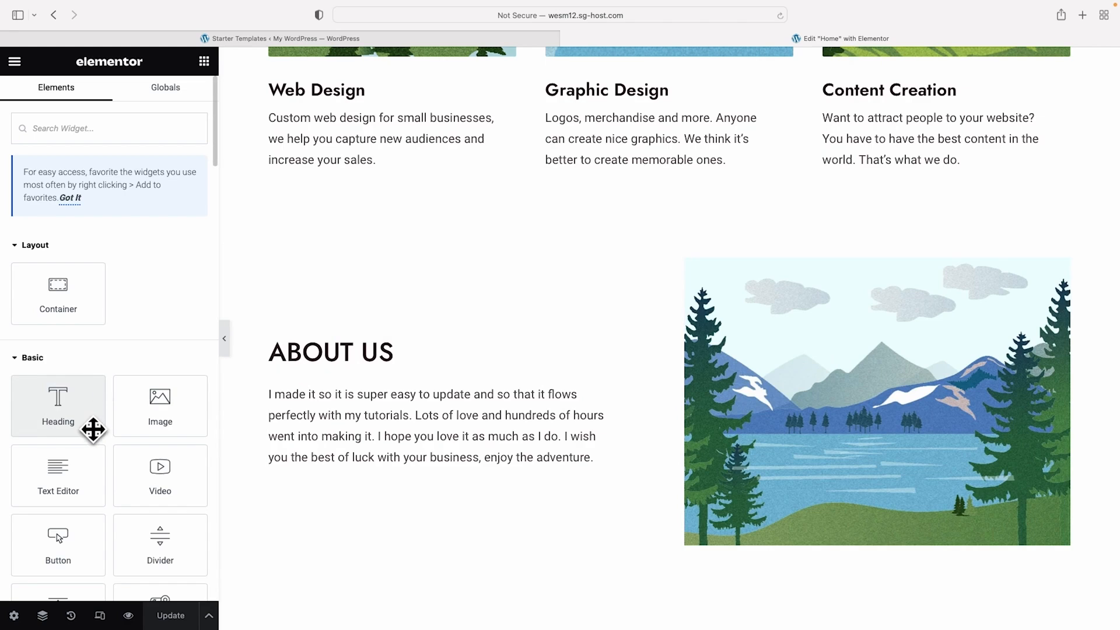
# Try a Button widget below the About Us paragraph, then delete it
pyautogui.scroll(-5, 92, 429)
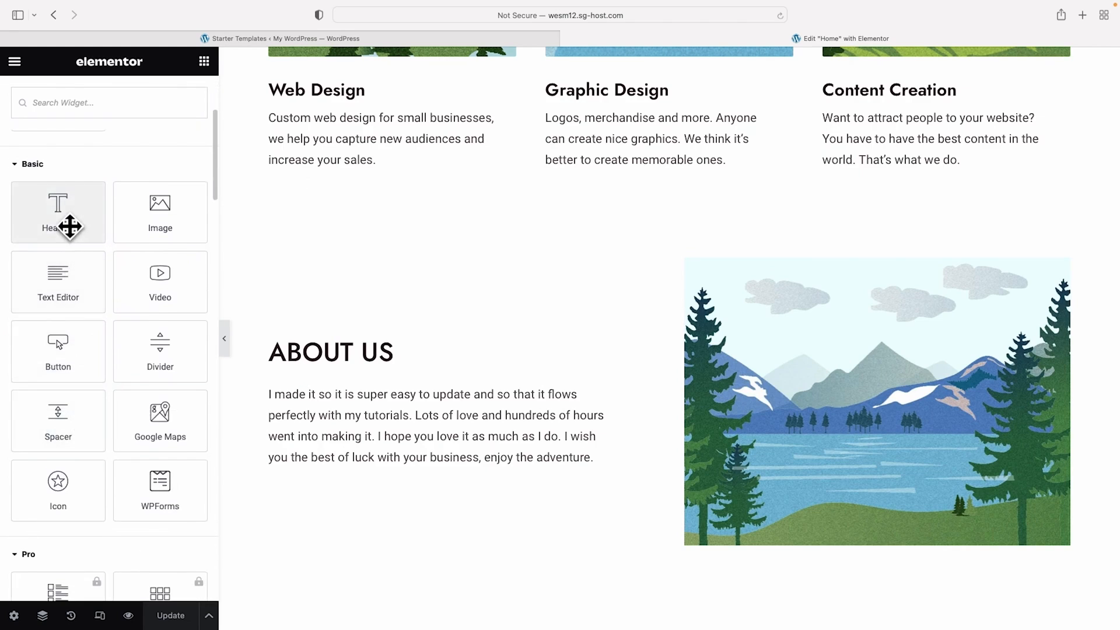
pyautogui.moveTo(56, 350); pyautogui.dragTo(376, 460)
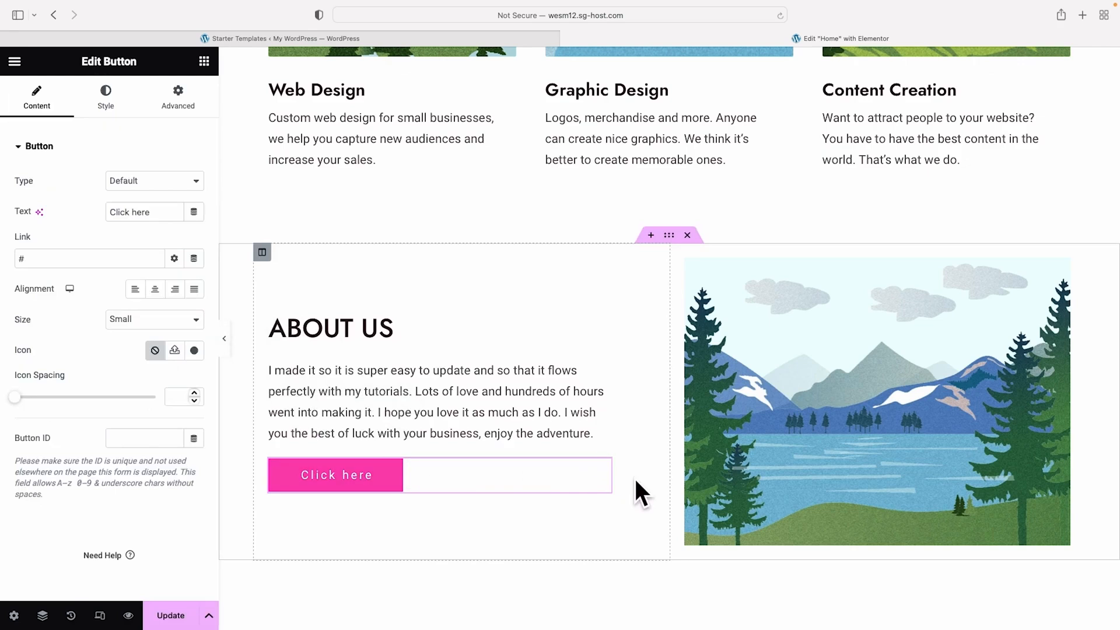
pyautogui.rightClick(602, 465)
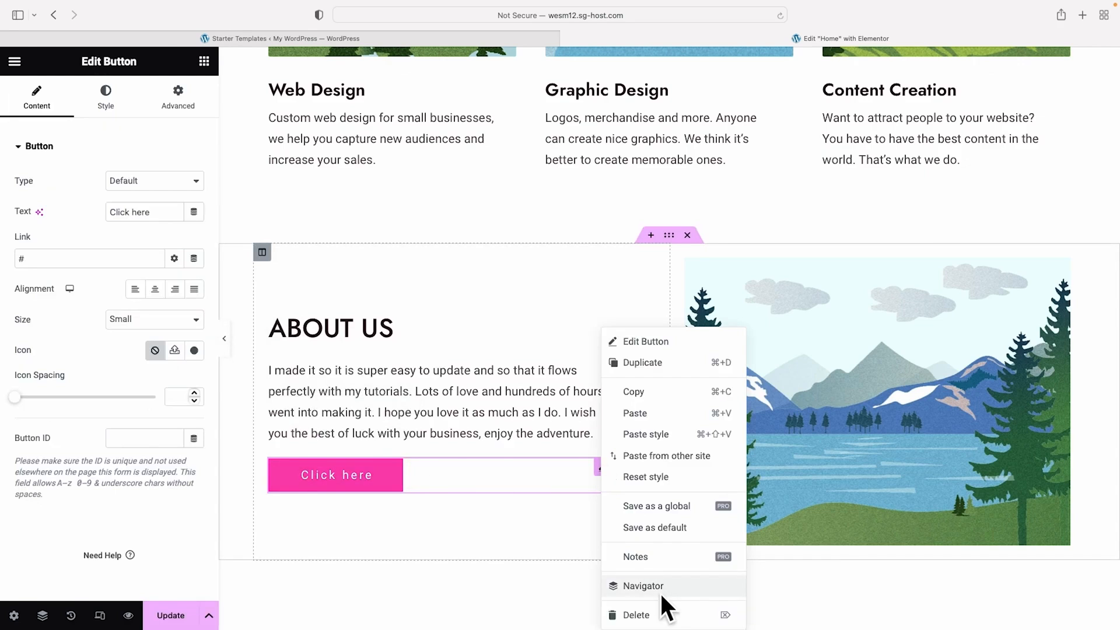
pyautogui.click(656, 613)
# Look through the available Basic, Pro and General widgets in the Elementor widget library
pyautogui.scroll(-3, 150, 475)
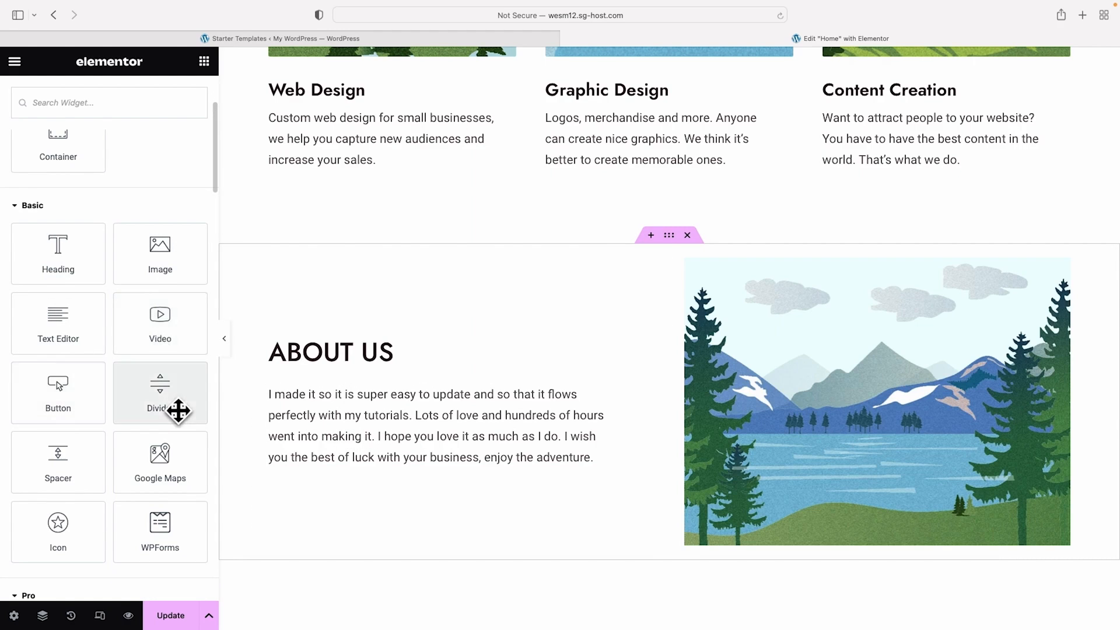
pyautogui.scroll(1, 178, 412)
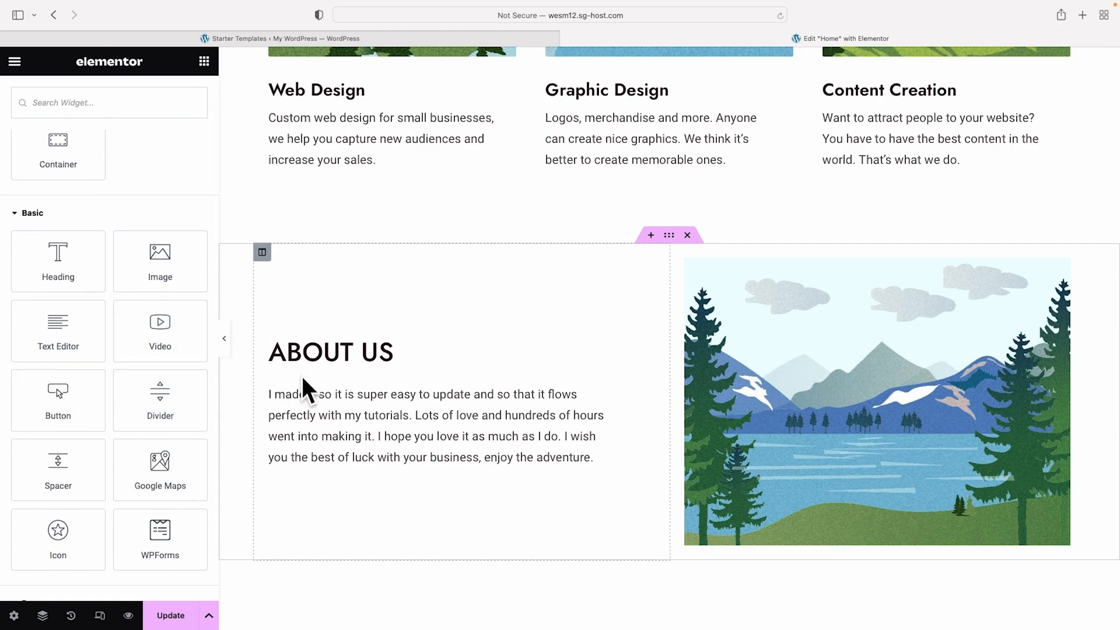
pyautogui.scroll(1, 460, 383)
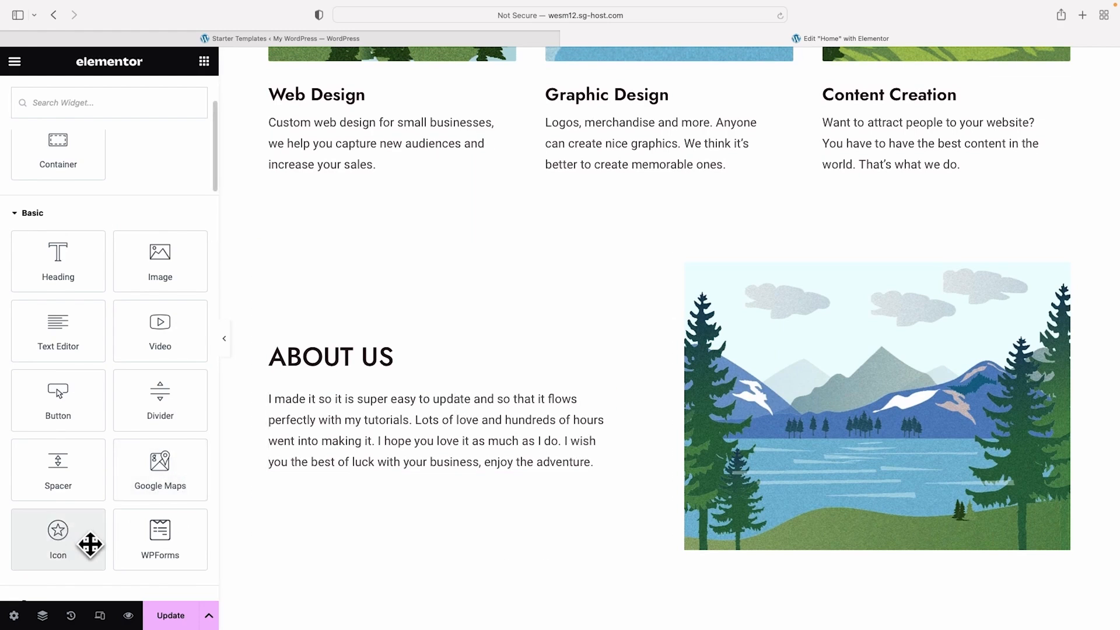
pyautogui.scroll(-5, 166, 543)
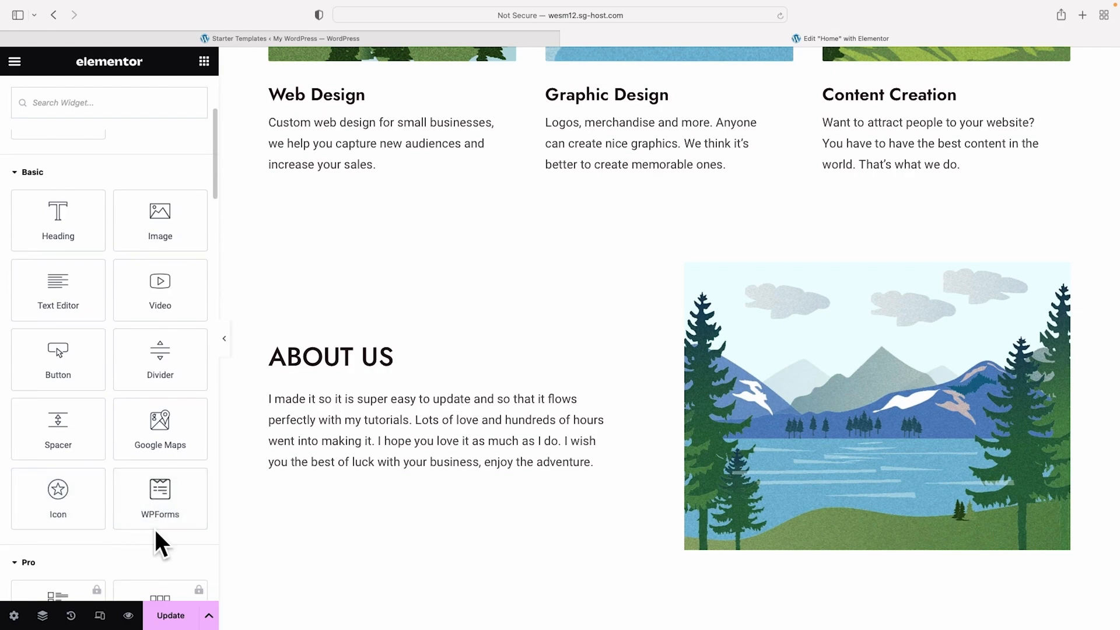
pyautogui.scroll(-6, 174, 436)
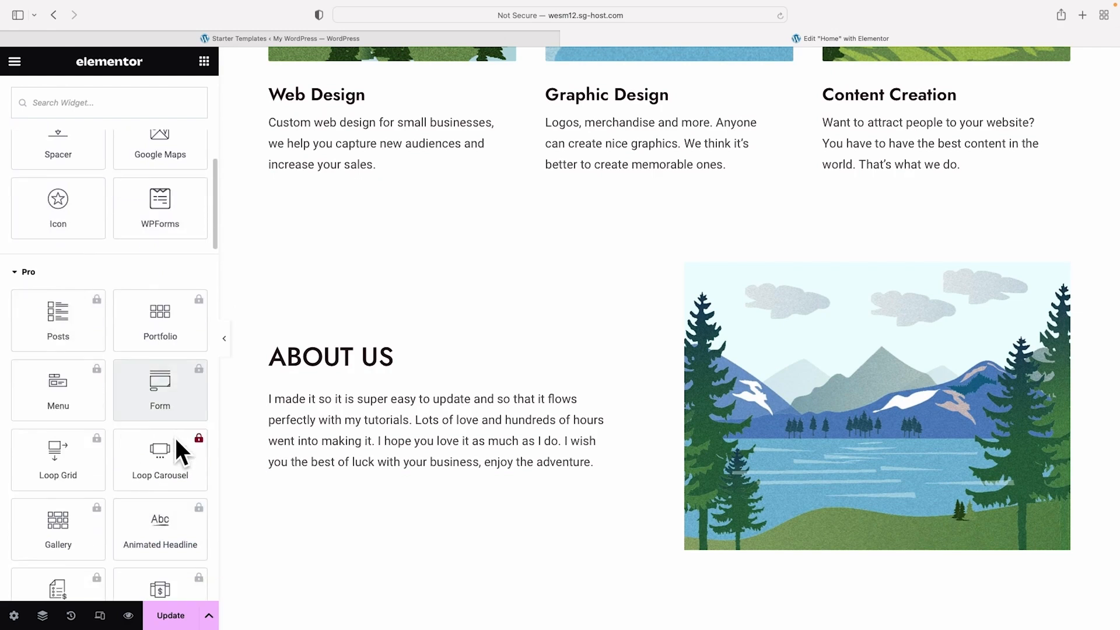
pyautogui.scroll(-15, 174, 436)
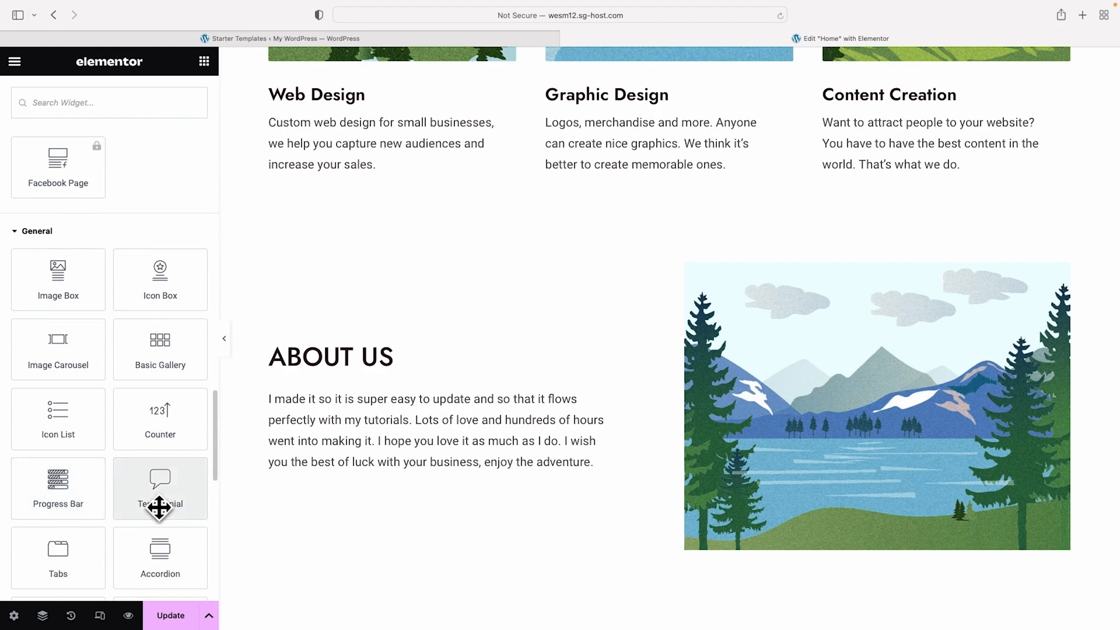
pyautogui.scroll(-3, 173, 557)
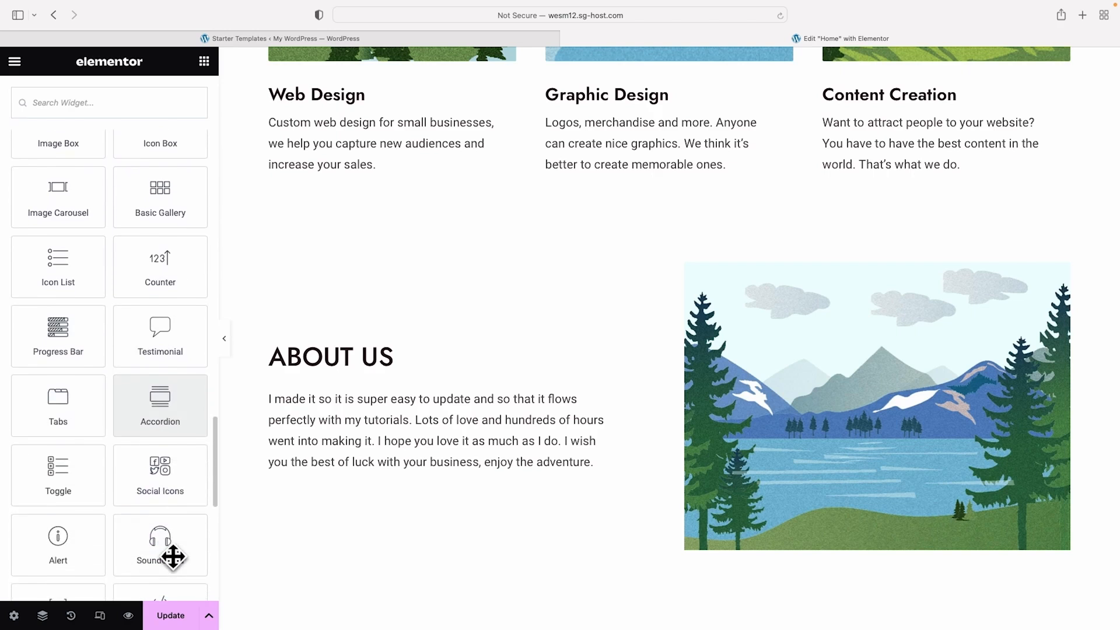
pyautogui.scroll(5, 173, 557)
pyautogui.scroll(5, 174, 557)
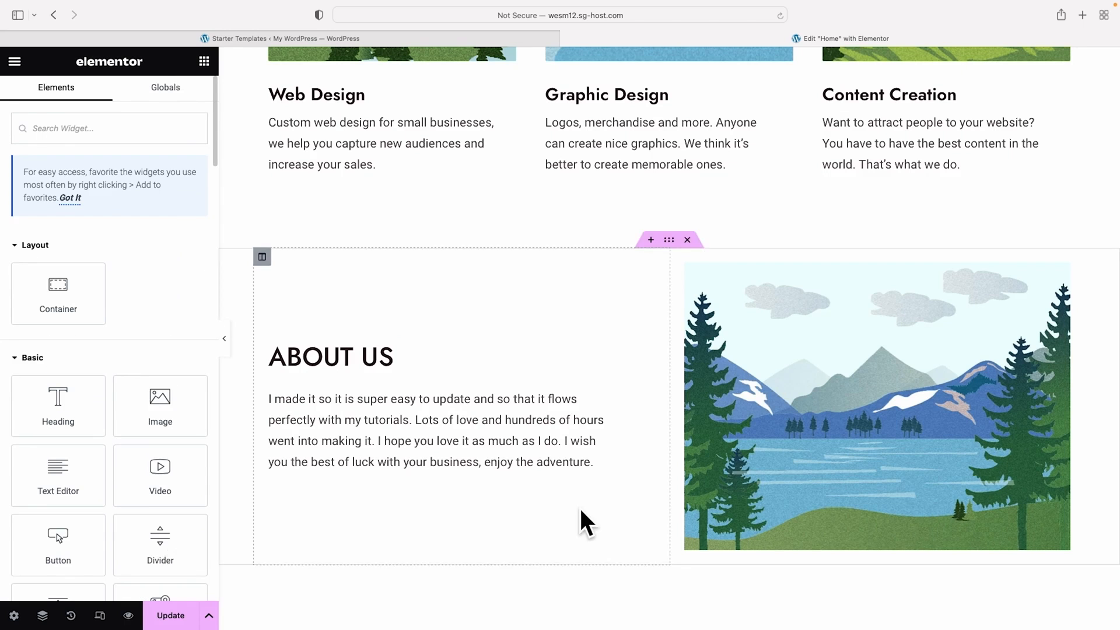
# Delete the "Endless Potential" heading from the hero section, then undo the deletion
pyautogui.scroll(10, 579, 506)
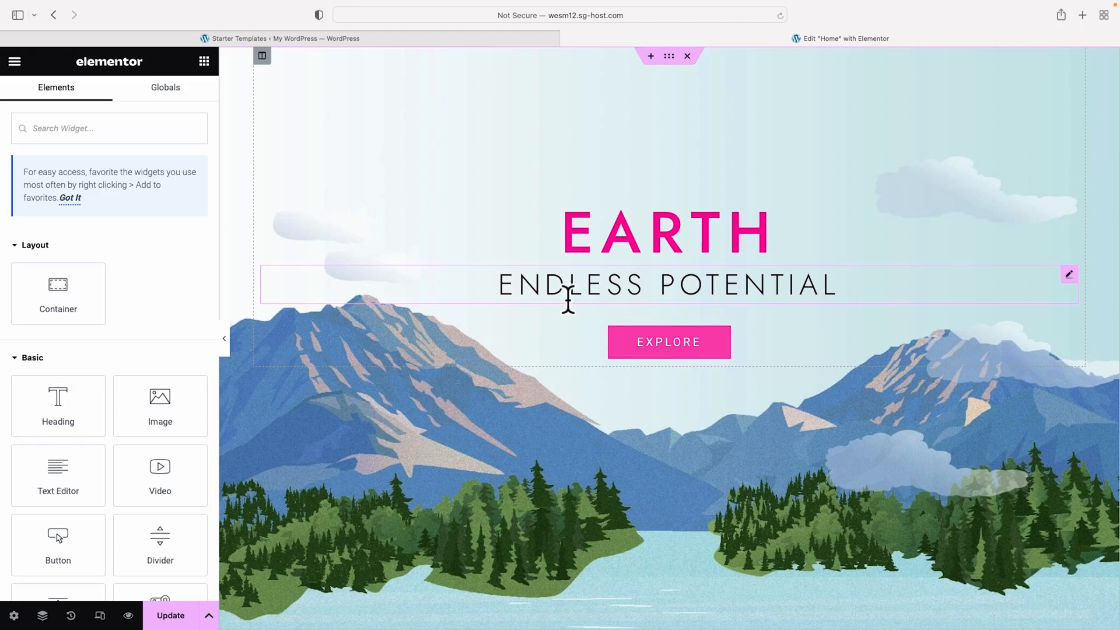
pyautogui.rightClick(744, 292)
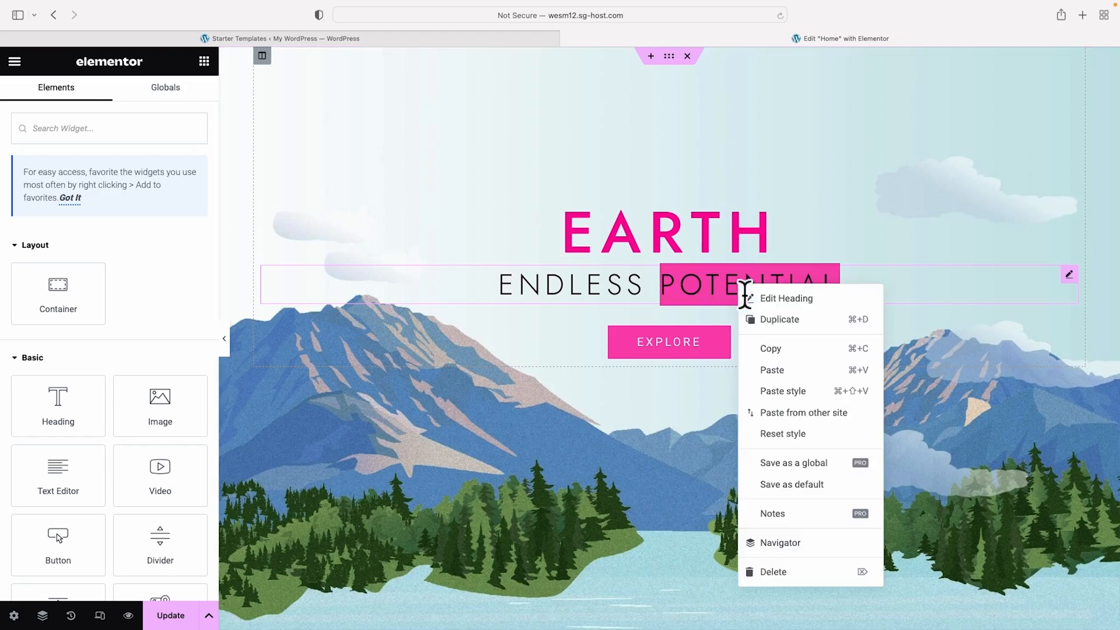
pyautogui.click(773, 572)
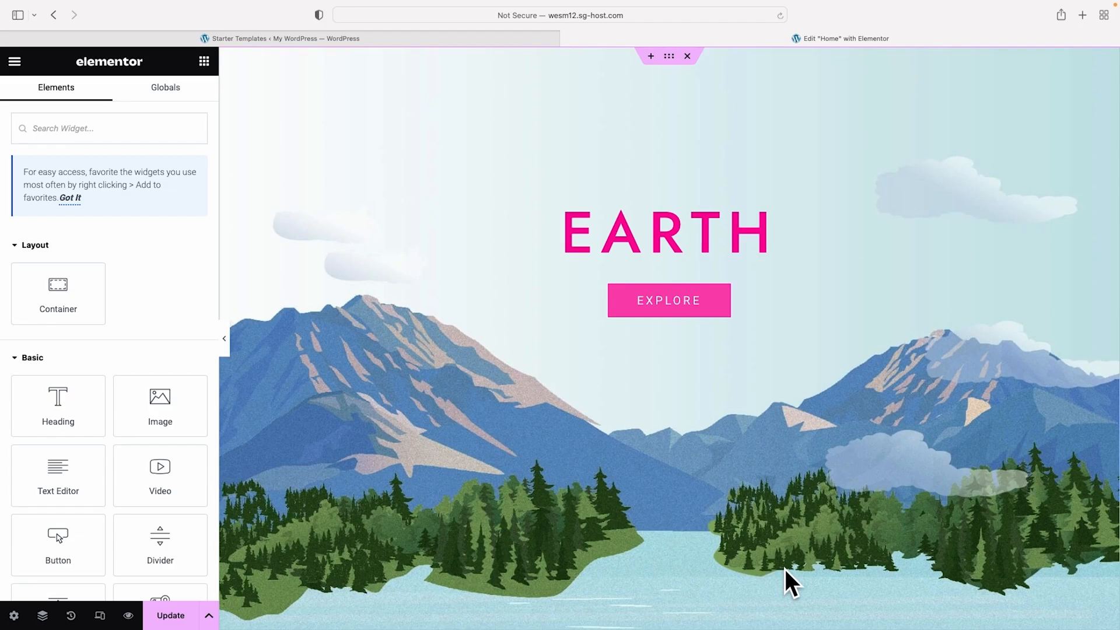
pyautogui.press('super+z')
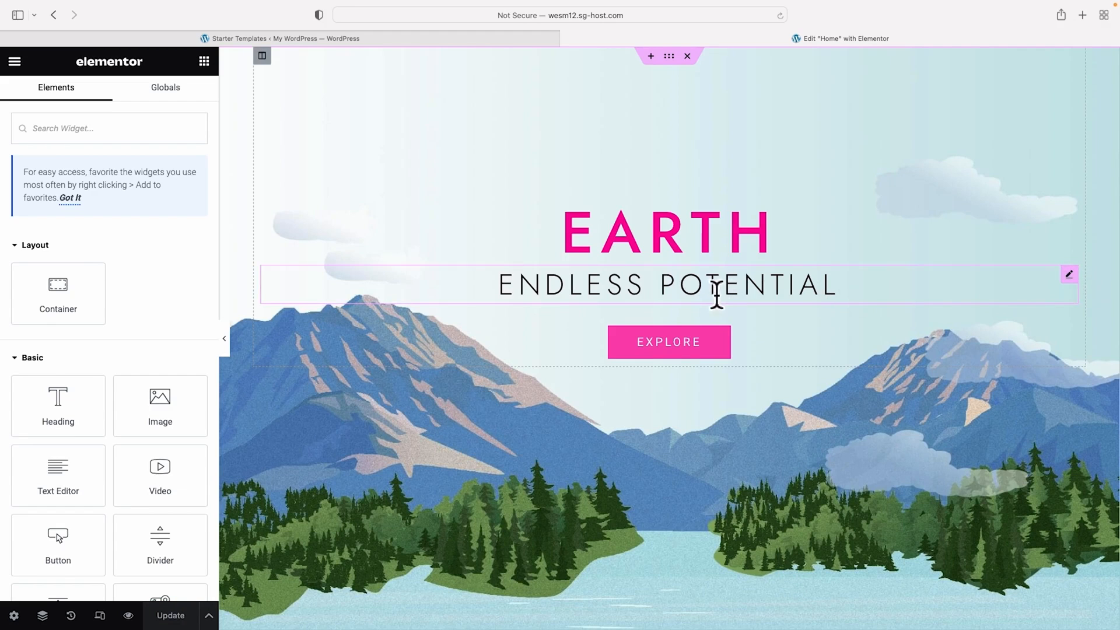
# Move the "Endless Potential" heading above the "EARTH" heading in the hero section
pyautogui.moveTo(1070, 275)
pyautogui.mouseDown()
pyautogui.moveTo(1077, 283)
pyautogui.moveTo(1026, 217)
pyautogui.mouseUp()
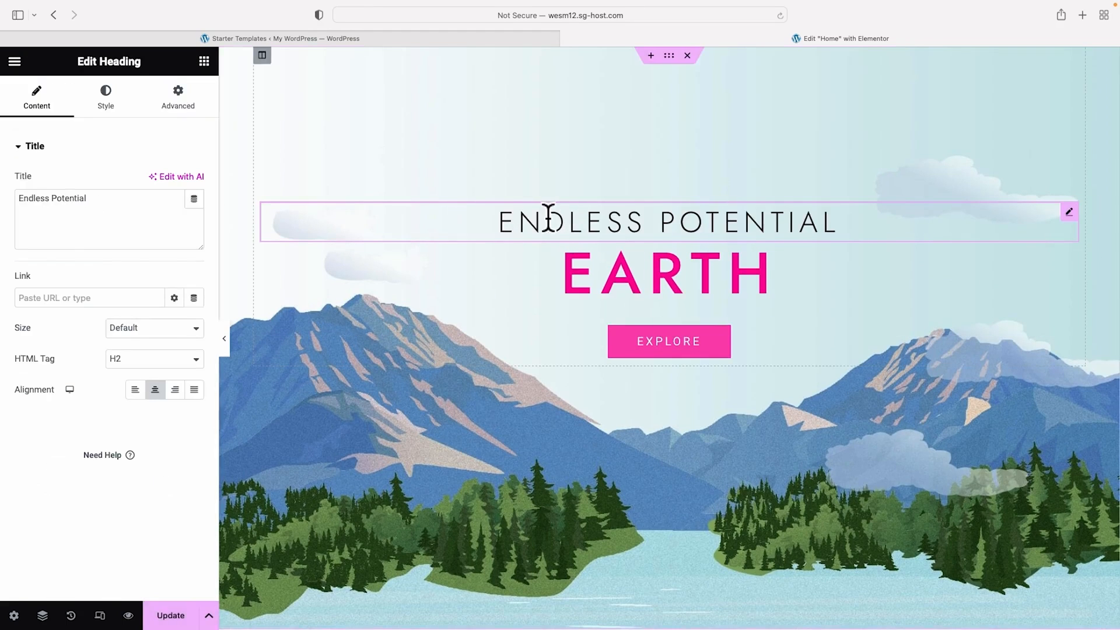
# Change the hero section's upper heading to "WE LOVE" and the pink heading below it to "wordpress"
pyautogui.click(91, 214)
pyautogui.doubleClick(90, 214)
pyautogui.tripleClick(90, 214)
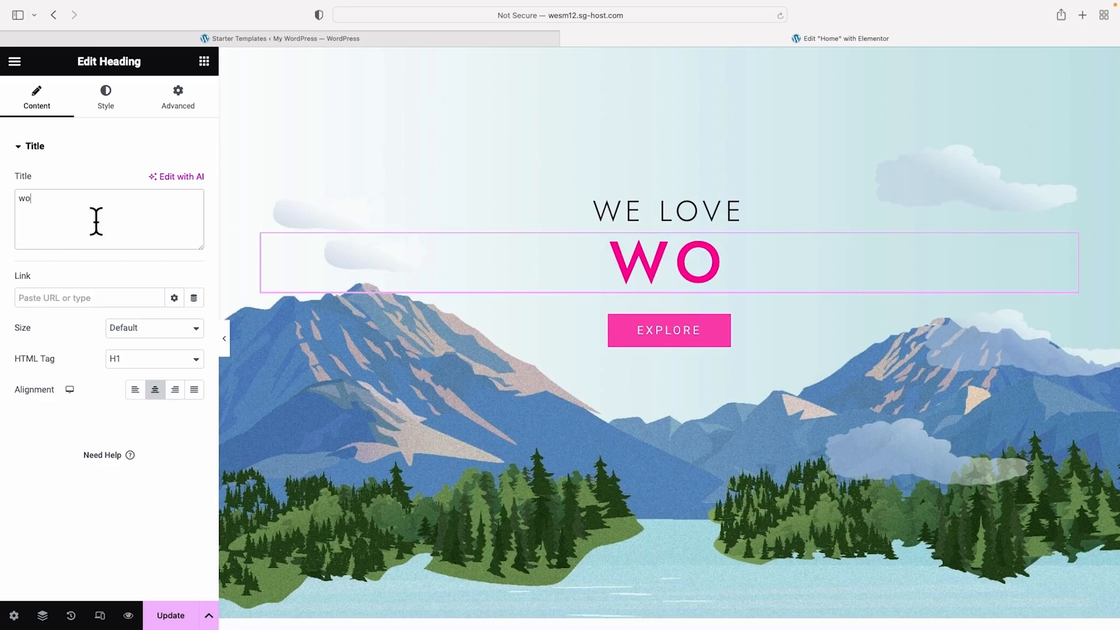
pyautogui.write('rdpress')
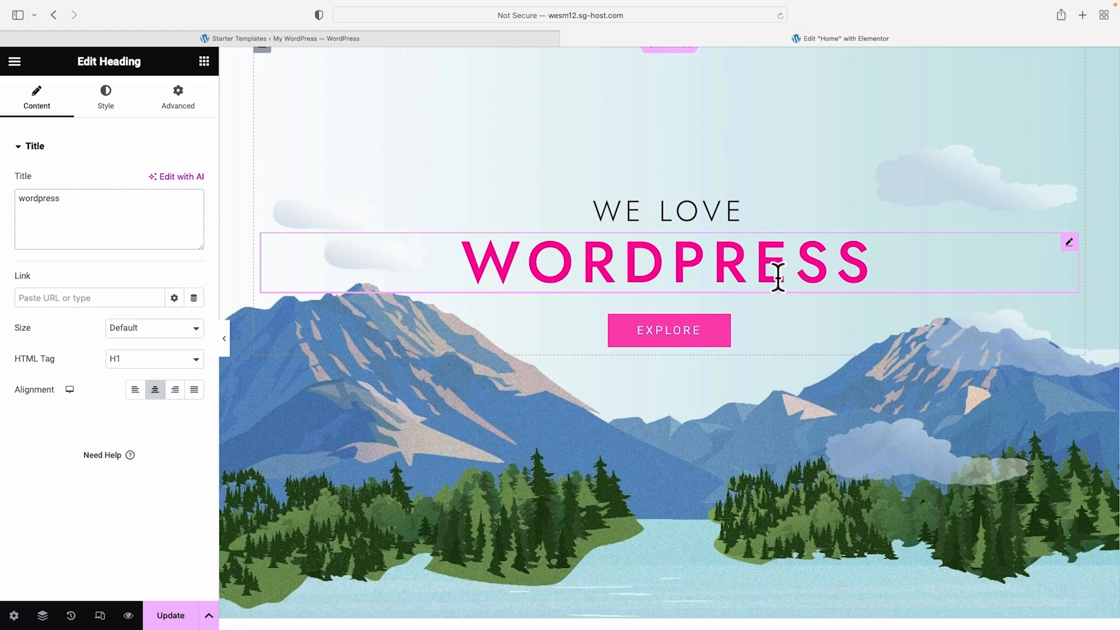
# Remove the mountain background image from the hero section and set its classic background color to black, #000000
pyautogui.scroll(1, 769, 277)
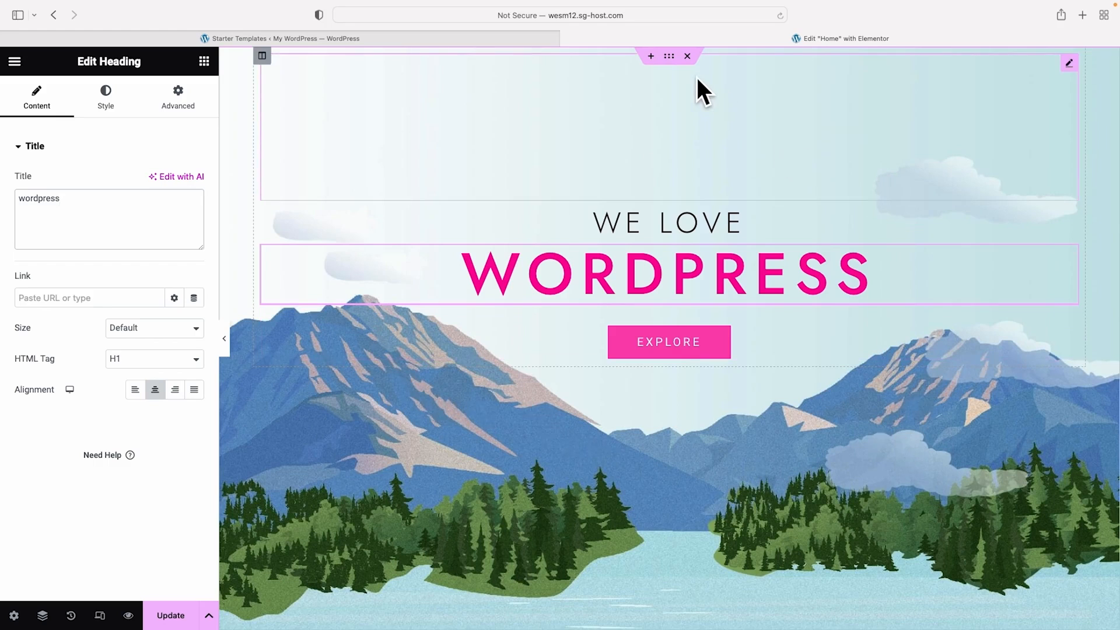
pyautogui.click(668, 56)
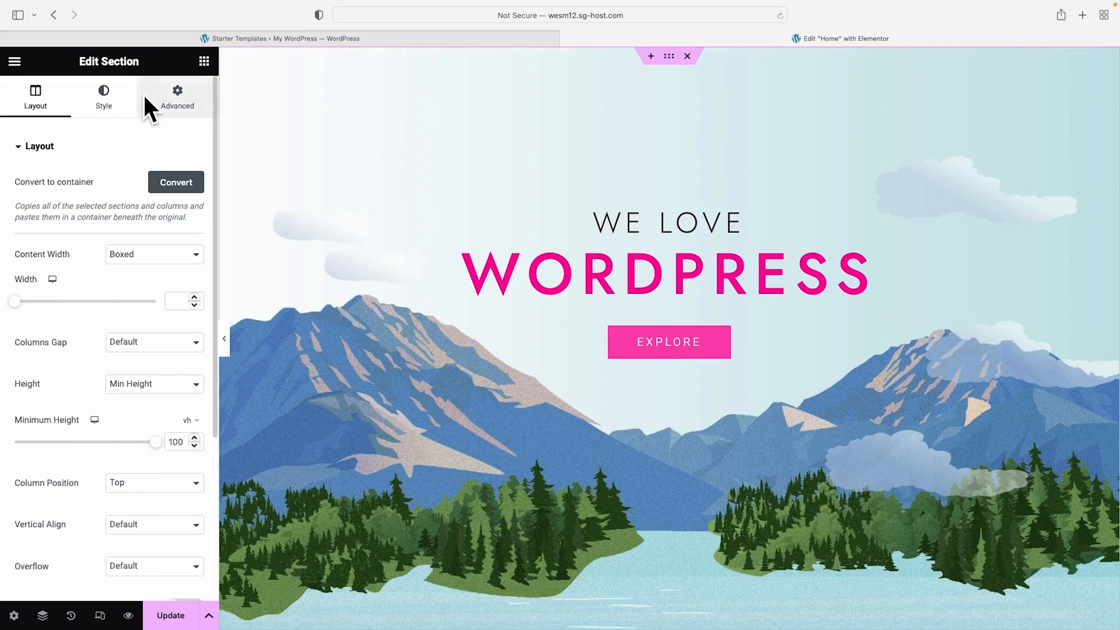
pyautogui.click(117, 99)
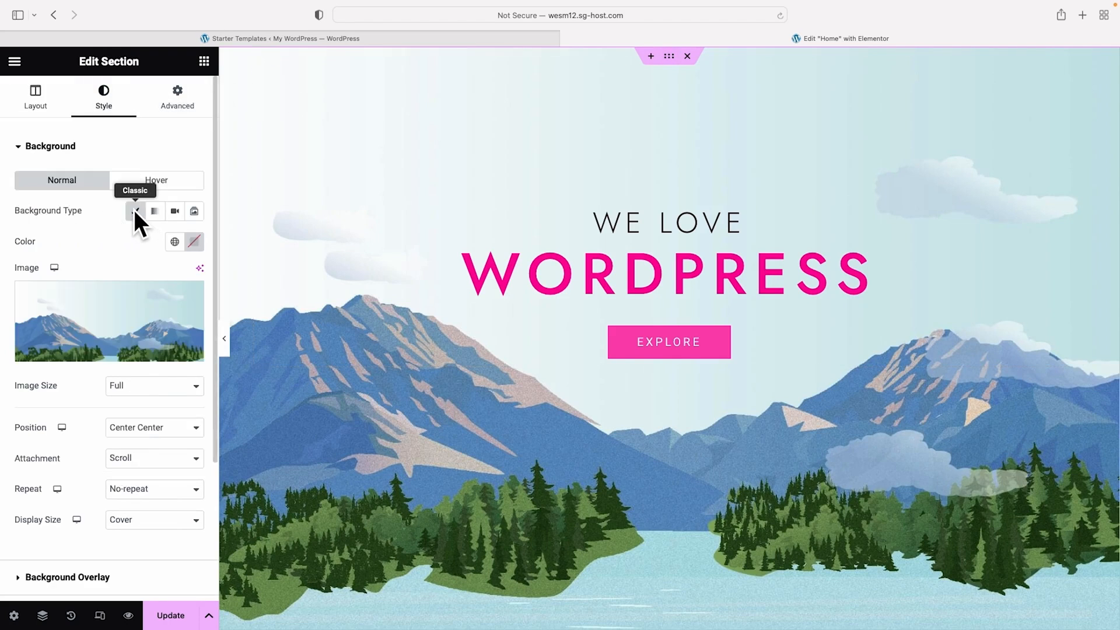
pyautogui.moveTo(90, 304)
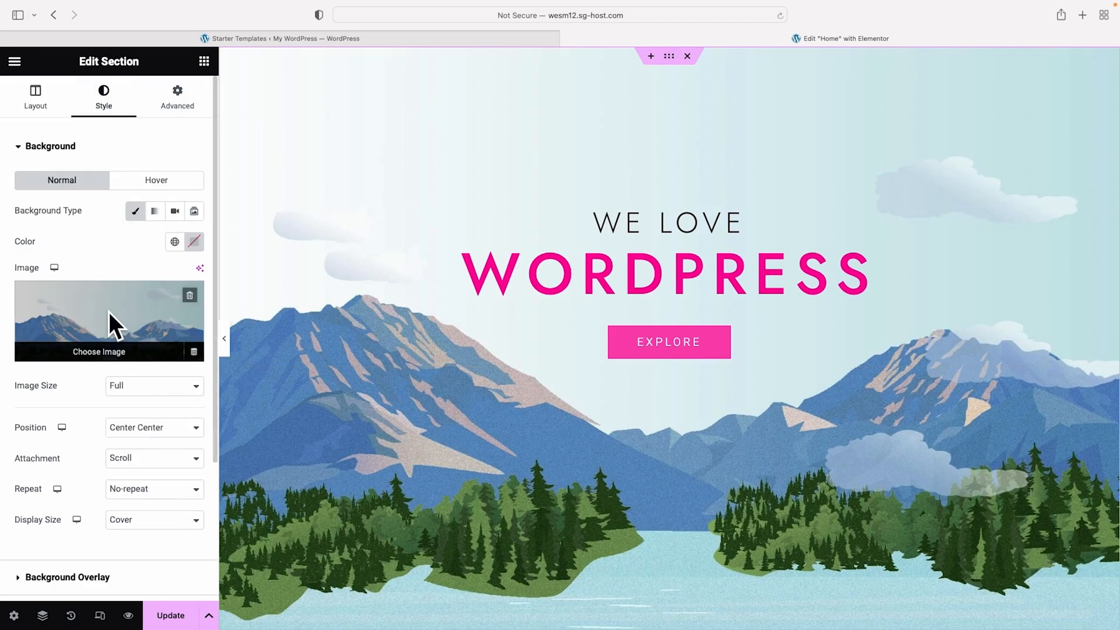
pyautogui.click(190, 296)
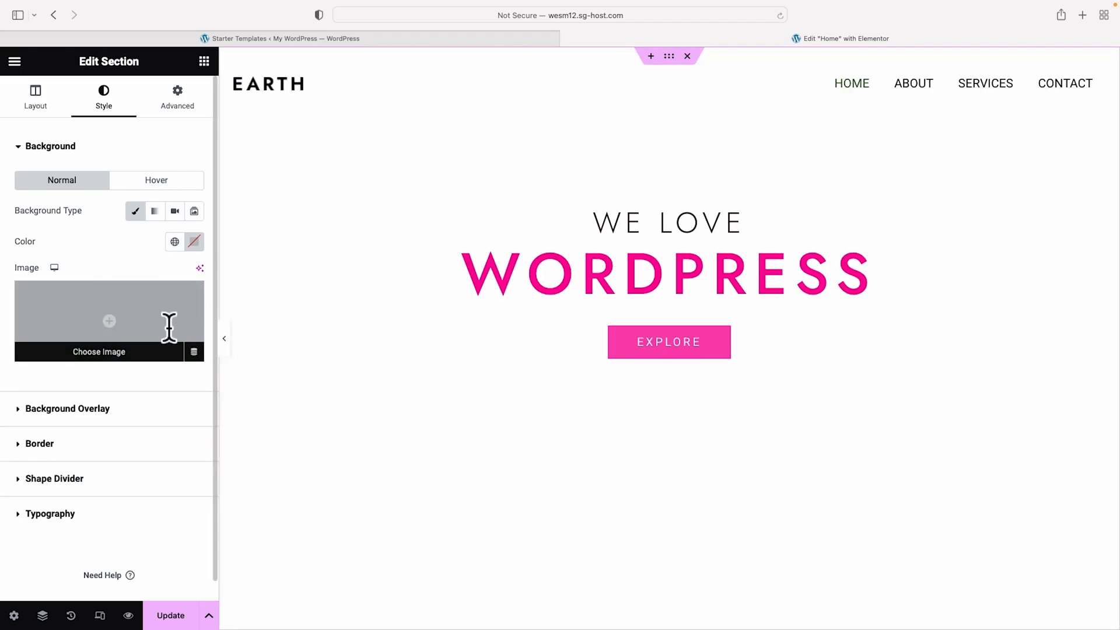
pyautogui.click(195, 241)
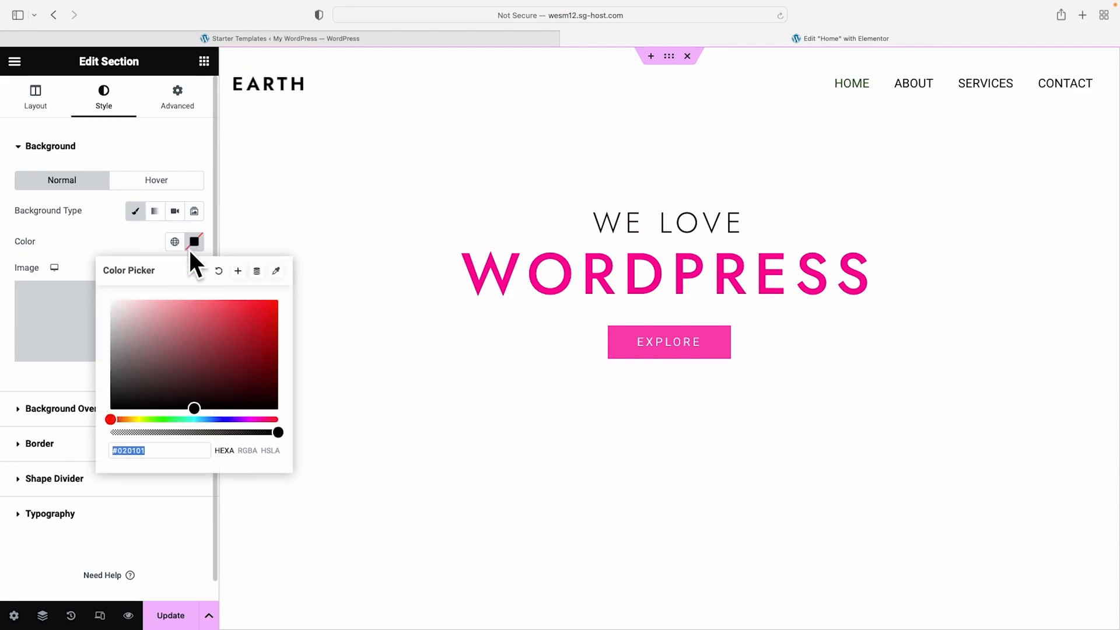
pyautogui.moveTo(124, 400); pyautogui.dragTo(97, 414)
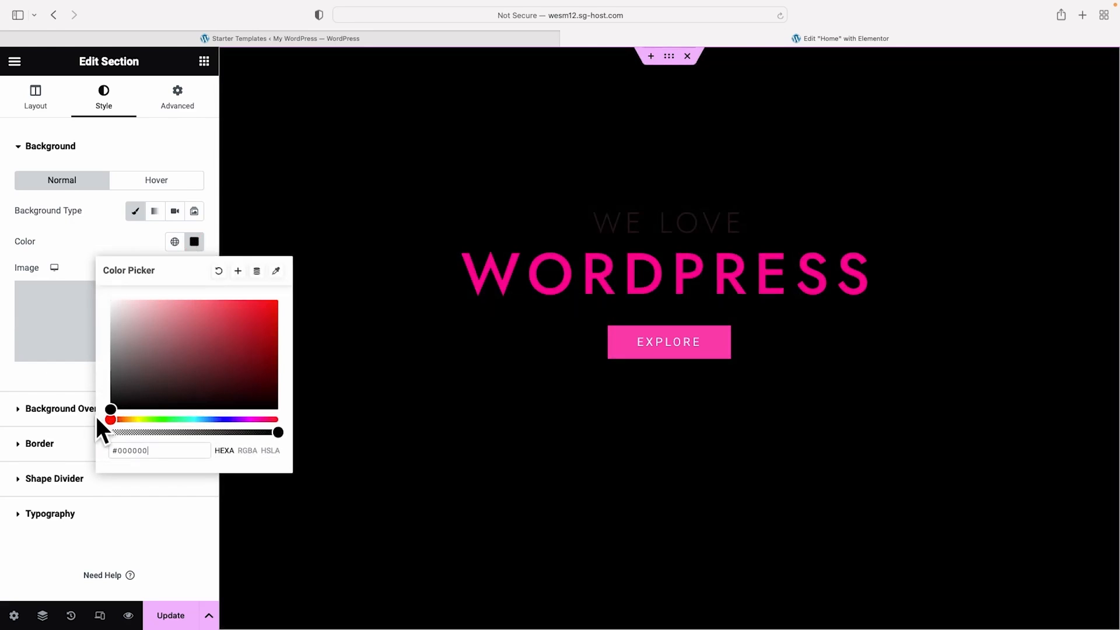
pyautogui.click(114, 232)
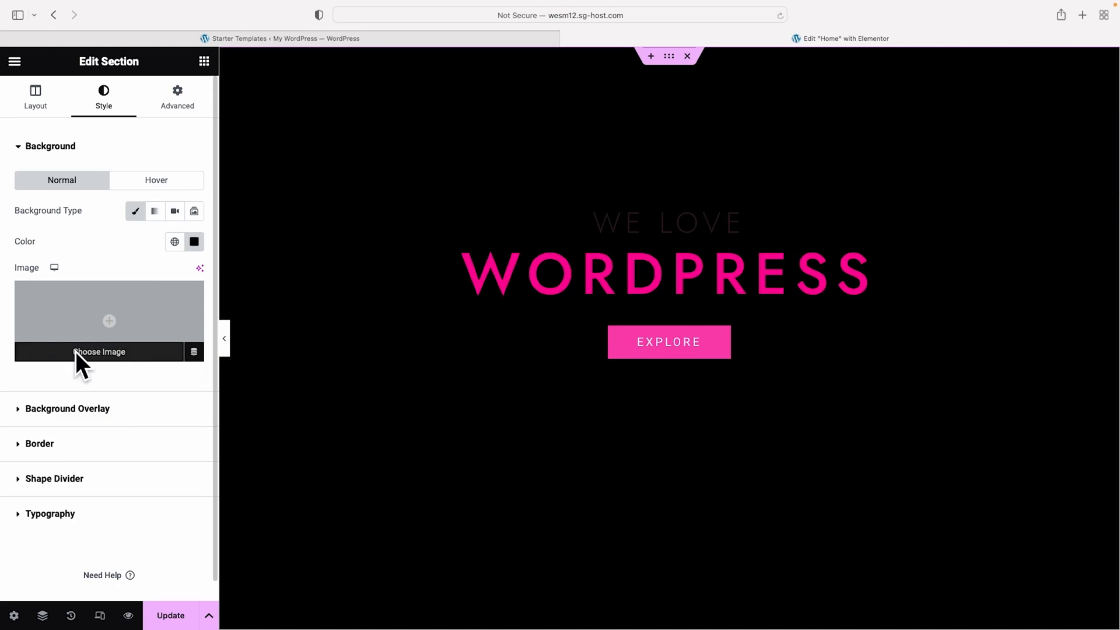
# Try a free stock photo of three smiling women, found by searching "happy family", as the hero background, then remove it
pyautogui.click(104, 351)
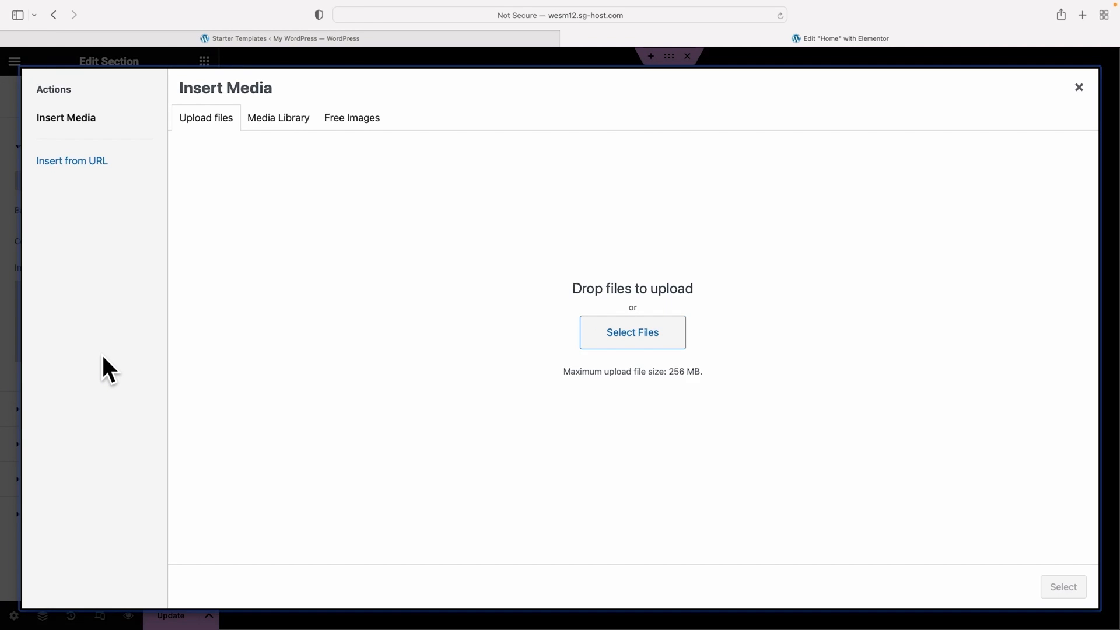
pyautogui.click(360, 118)
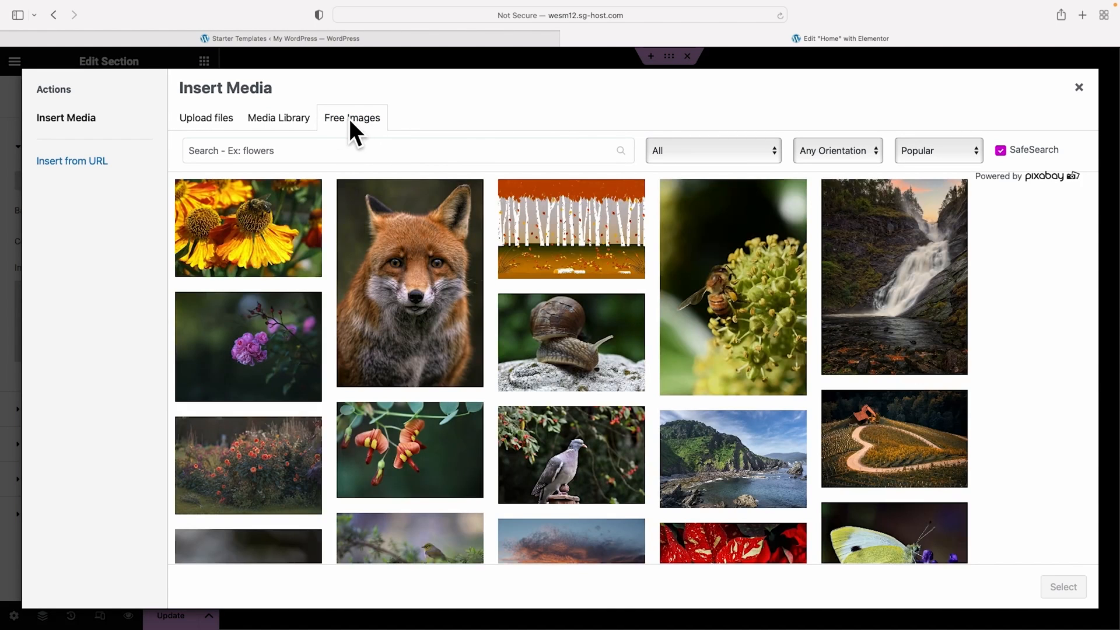
pyautogui.click(344, 152)
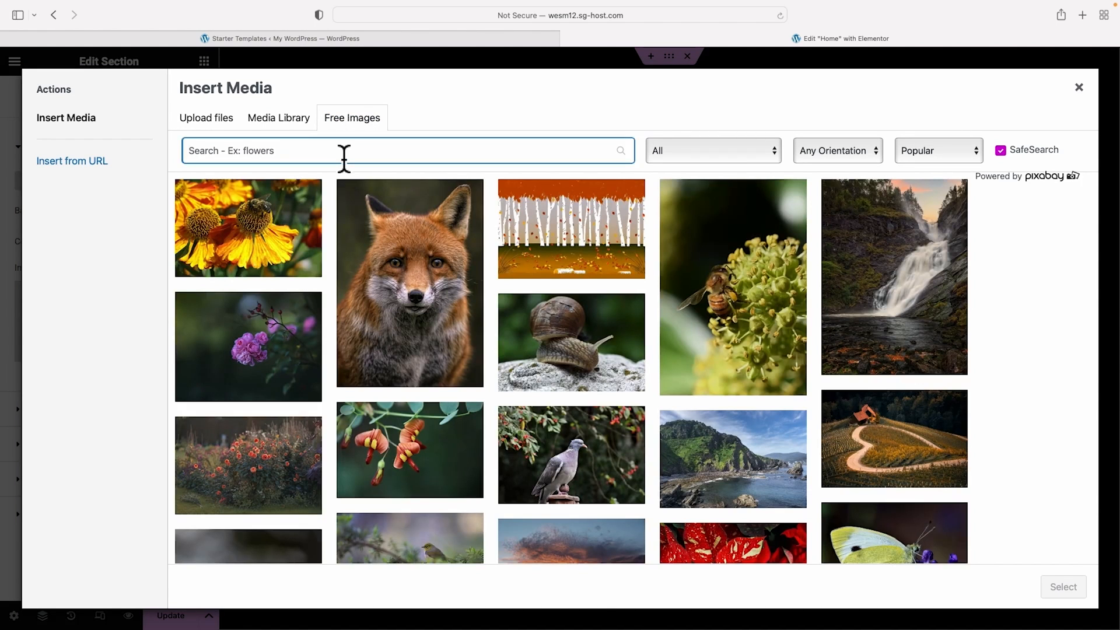
pyautogui.write('happy family')
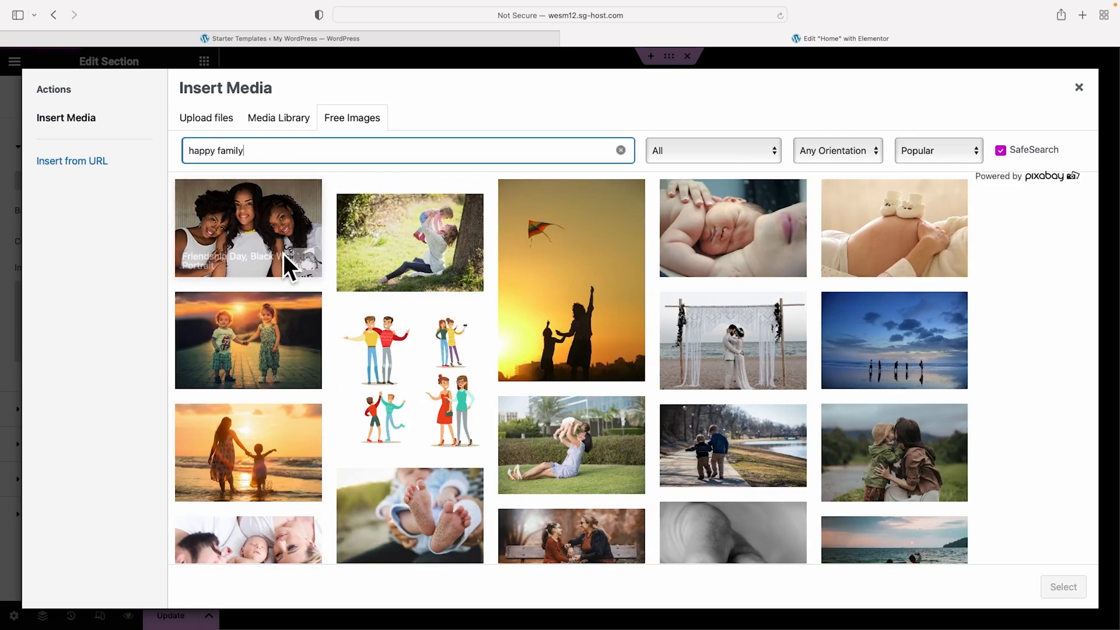
pyautogui.click(274, 225)
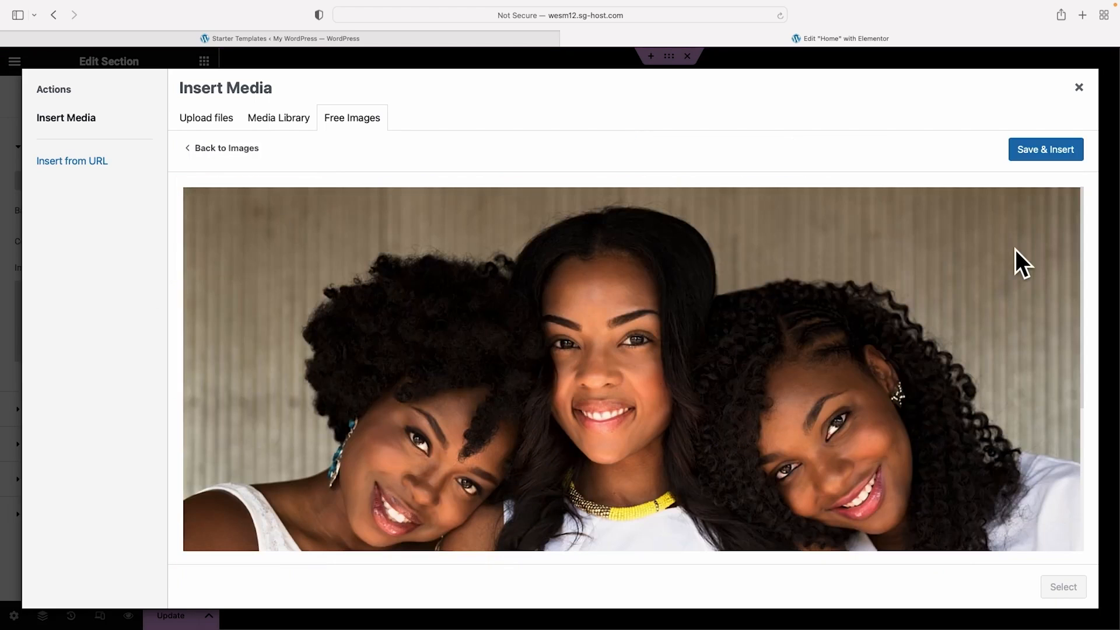
pyautogui.click(1043, 148)
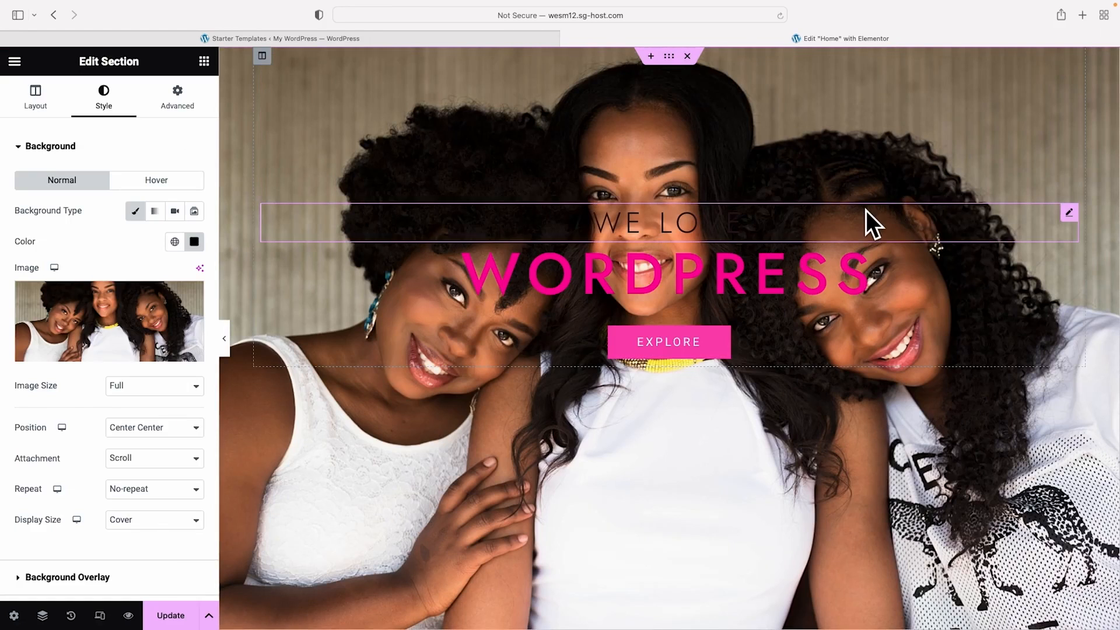
pyautogui.click(192, 306)
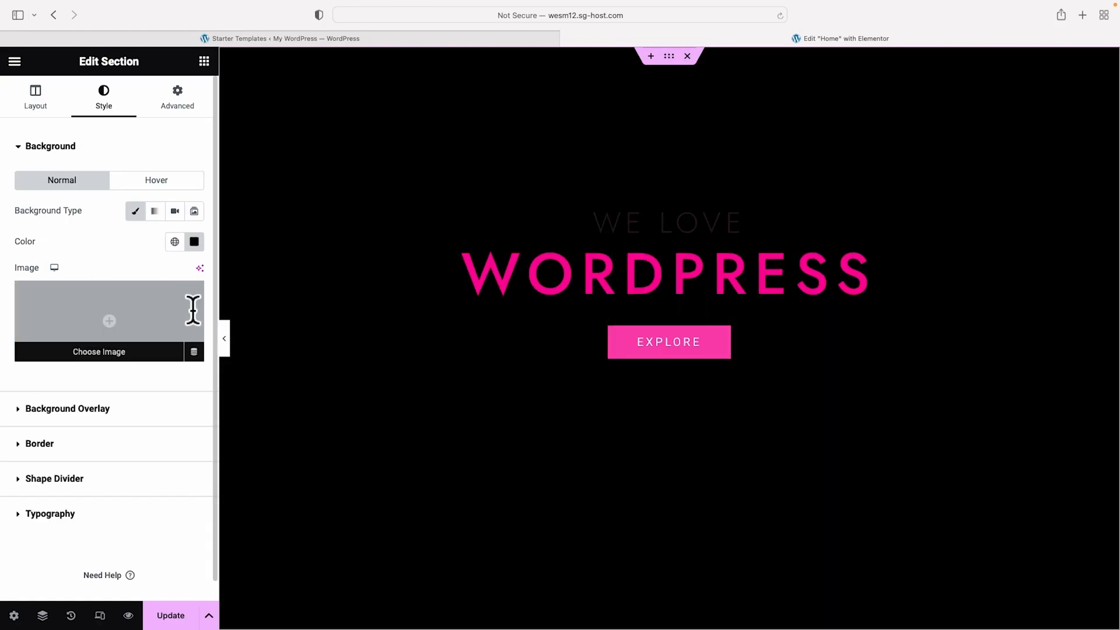
# Set the hero section's background to the desert sunset image Shutterstock_1564546156.jpg from the media library
pyautogui.click(119, 352)
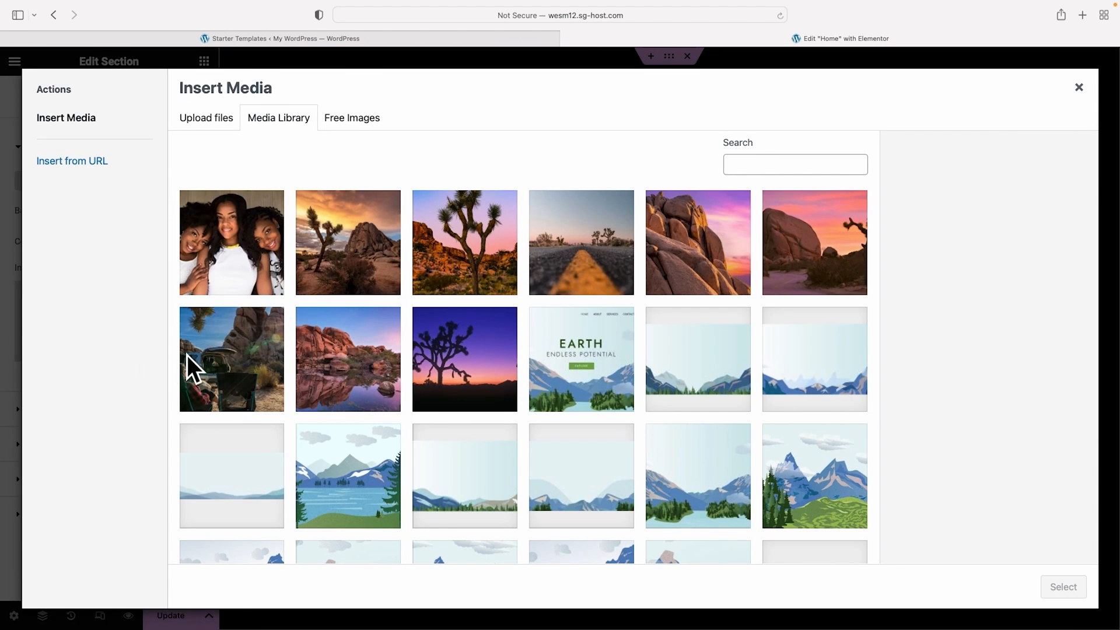
pyautogui.click(205, 122)
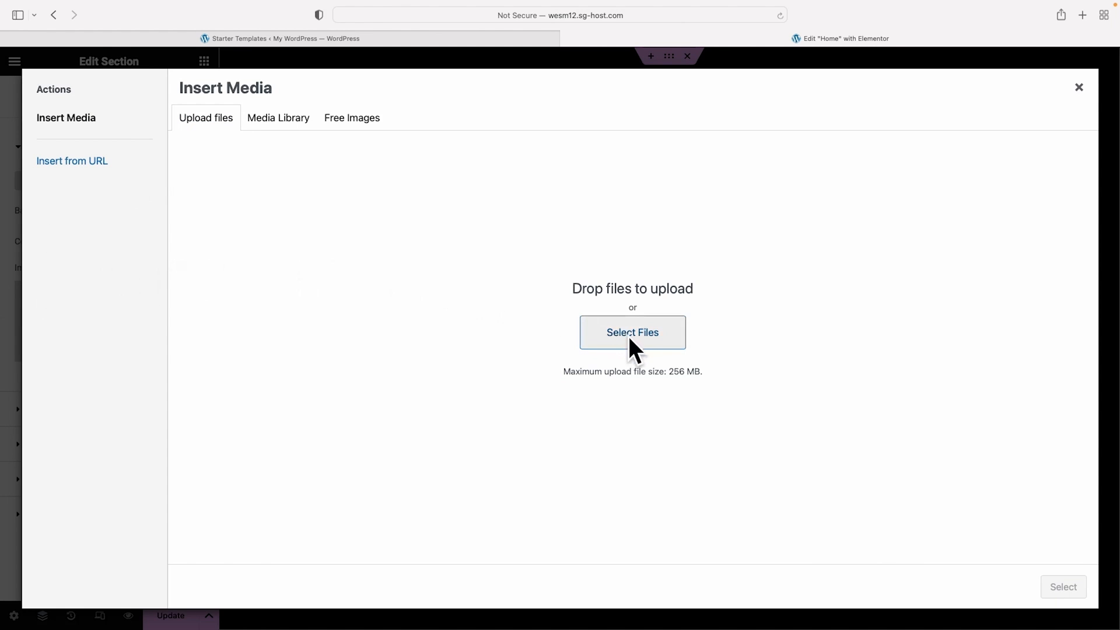
pyautogui.click(283, 119)
pyautogui.click(328, 240)
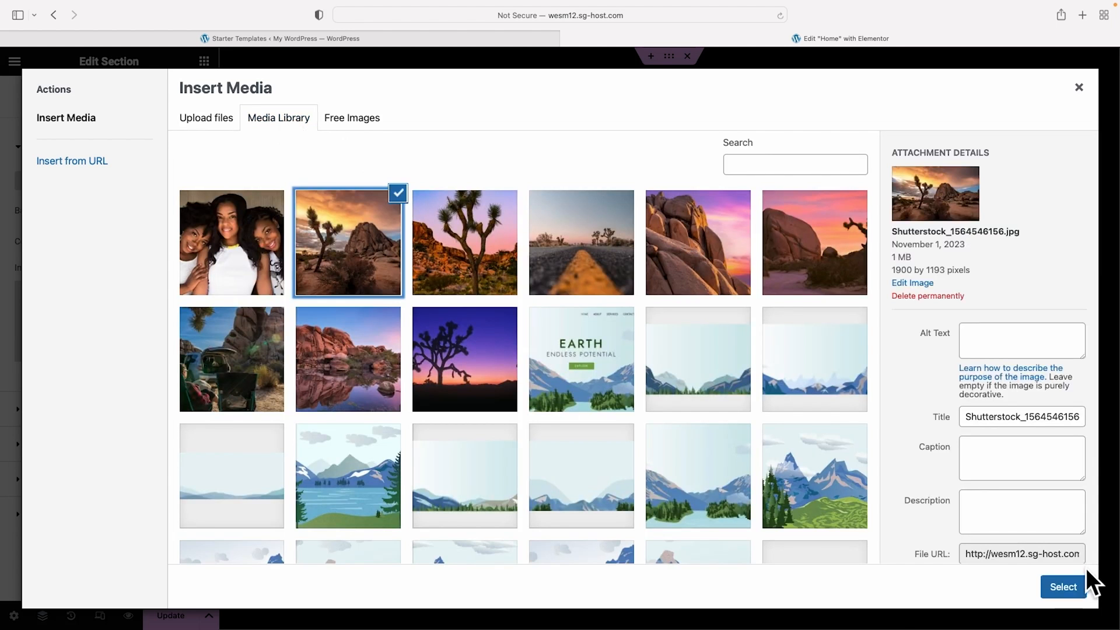
pyautogui.click(1064, 584)
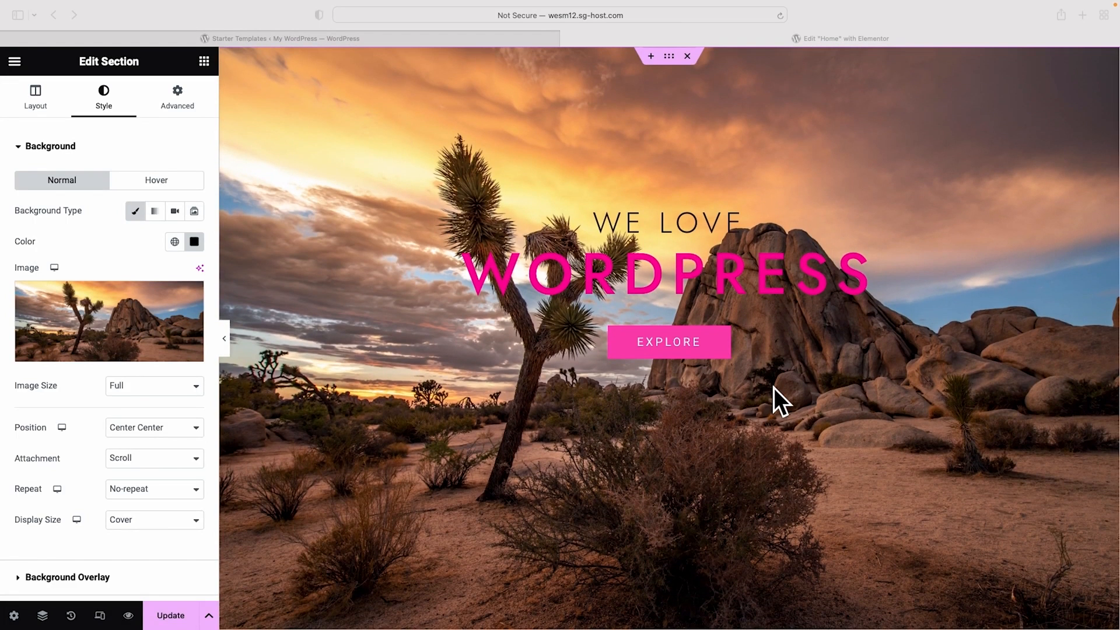
# Try a custom background image position of X 40% and Y 19%, then set the position to Default
pyautogui.click(169, 424)
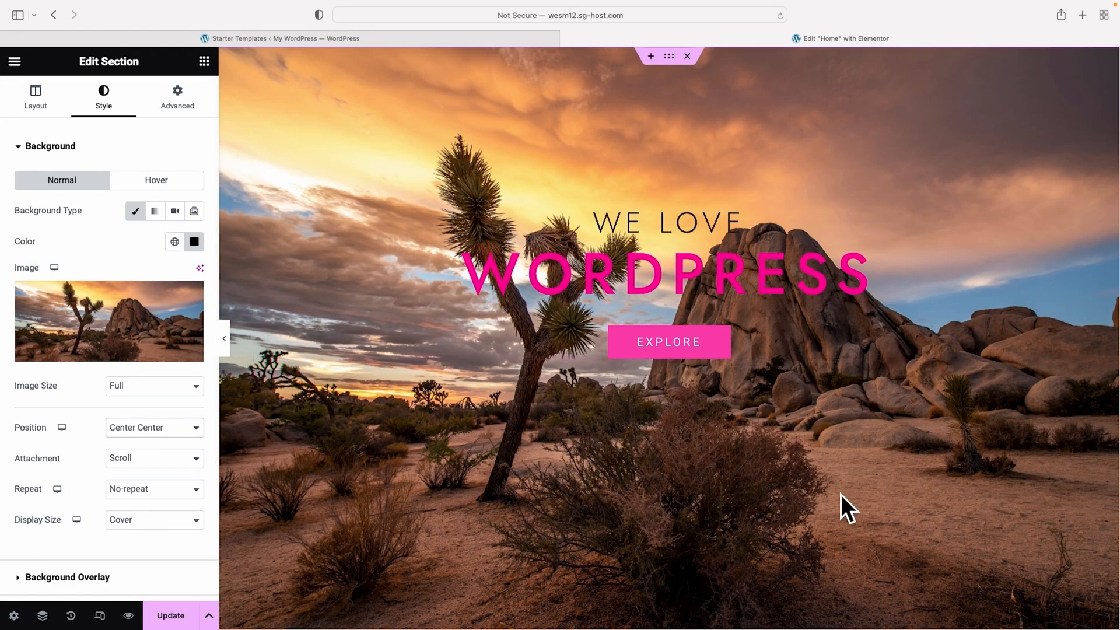
pyautogui.click(195, 427)
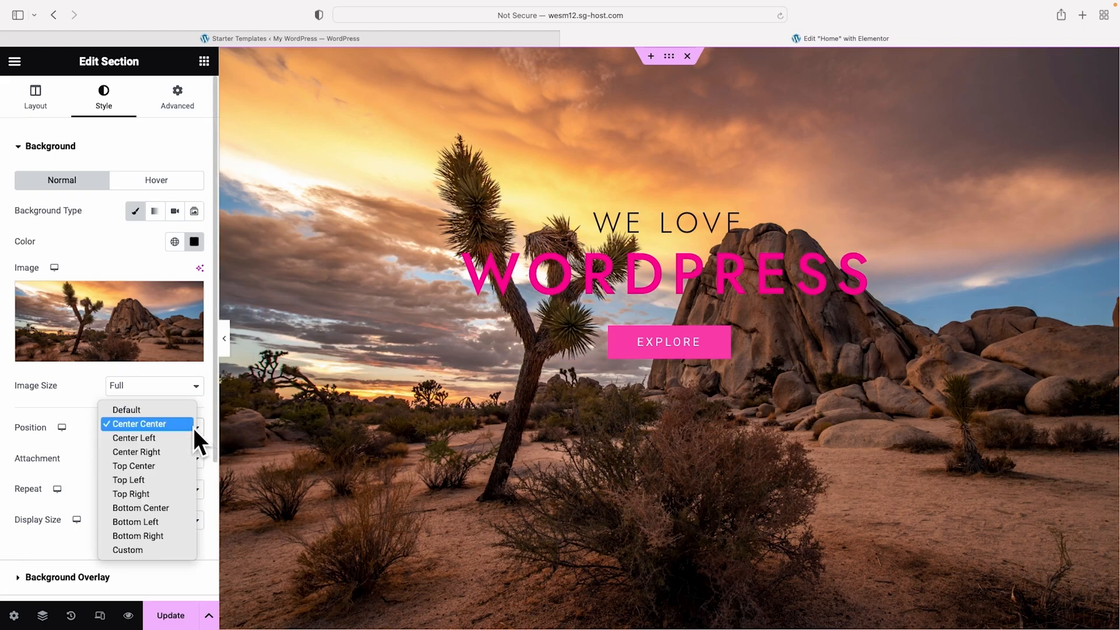
pyautogui.click(146, 550)
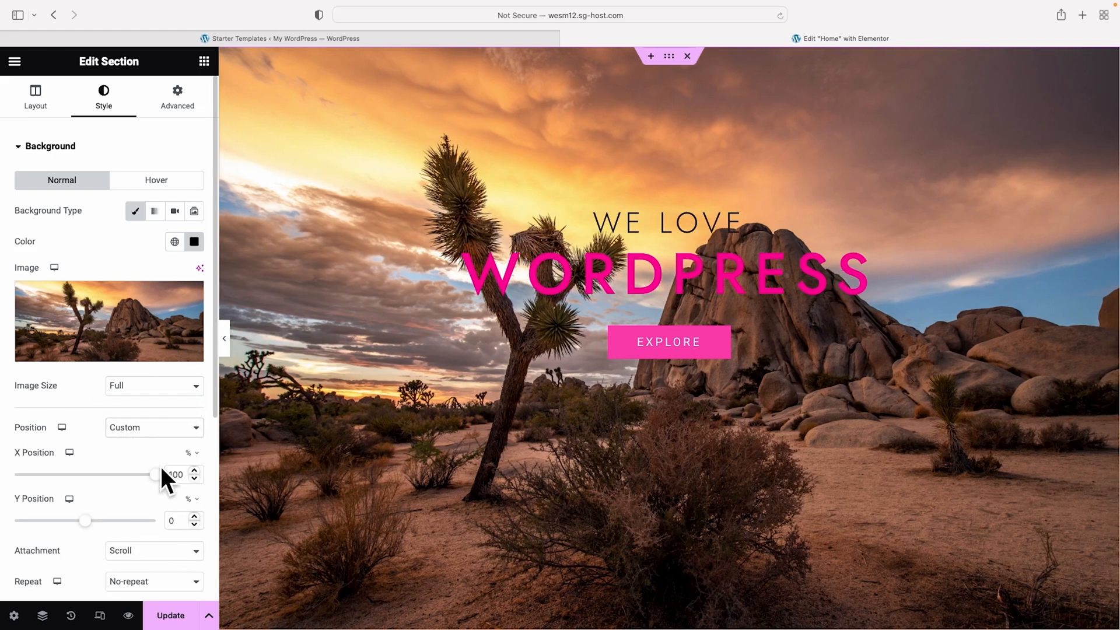
pyautogui.moveTo(83, 516); pyautogui.dragTo(114, 474)
pyautogui.click(156, 425)
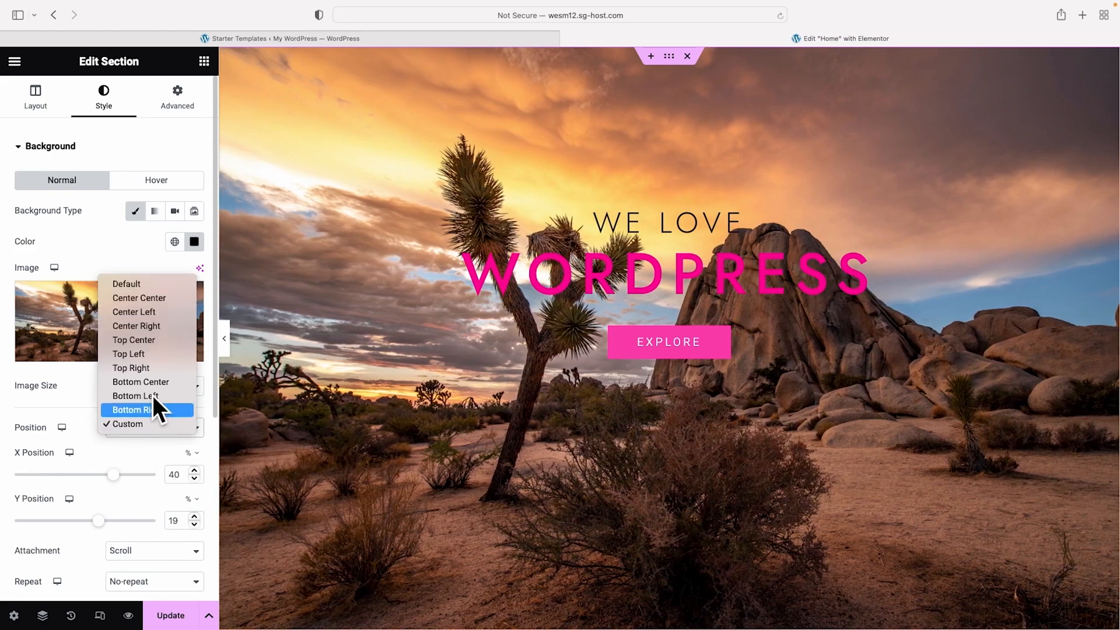
pyautogui.click(152, 282)
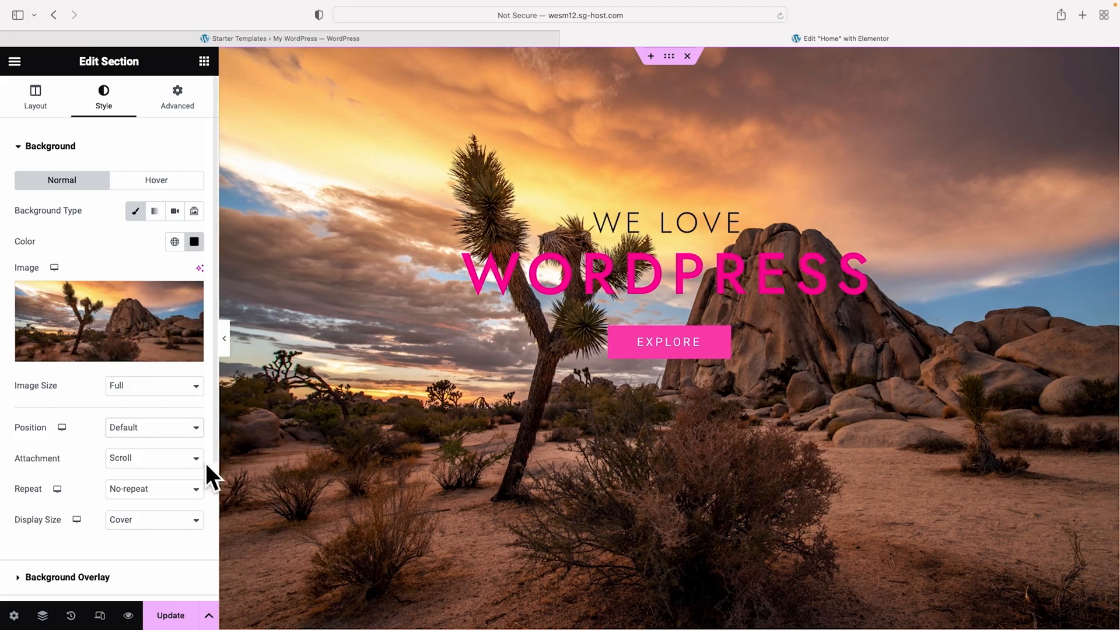
# Set the hero background image's attachment to Fixed and check how the background behaves while the page scrolls
pyautogui.scroll(-3, 534, 414)
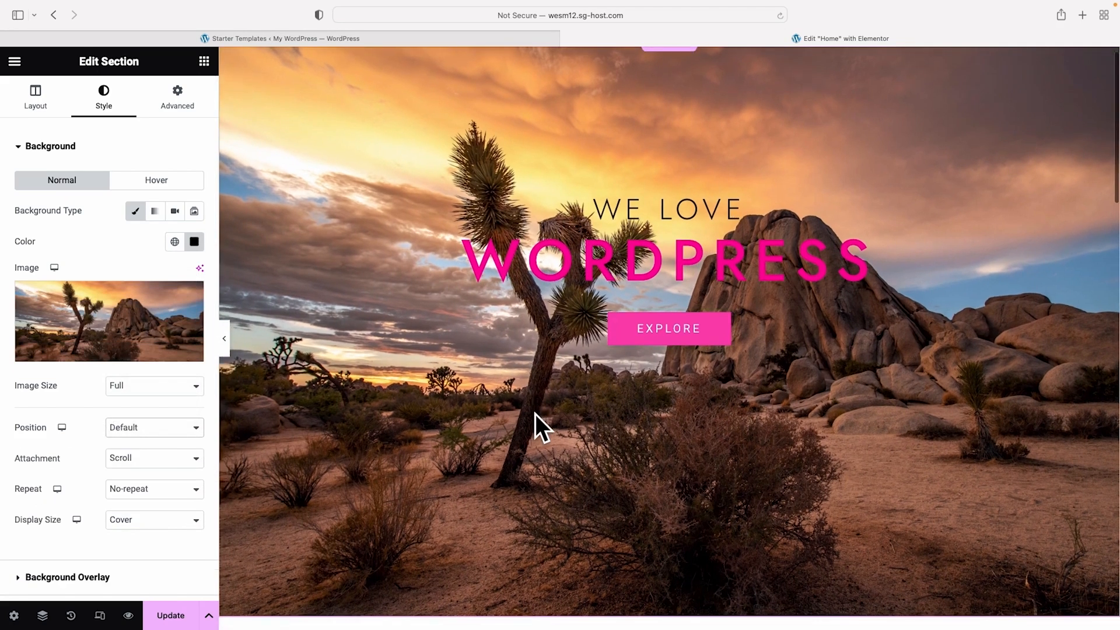
pyautogui.scroll(3, 534, 414)
pyautogui.scroll(-2, 534, 415)
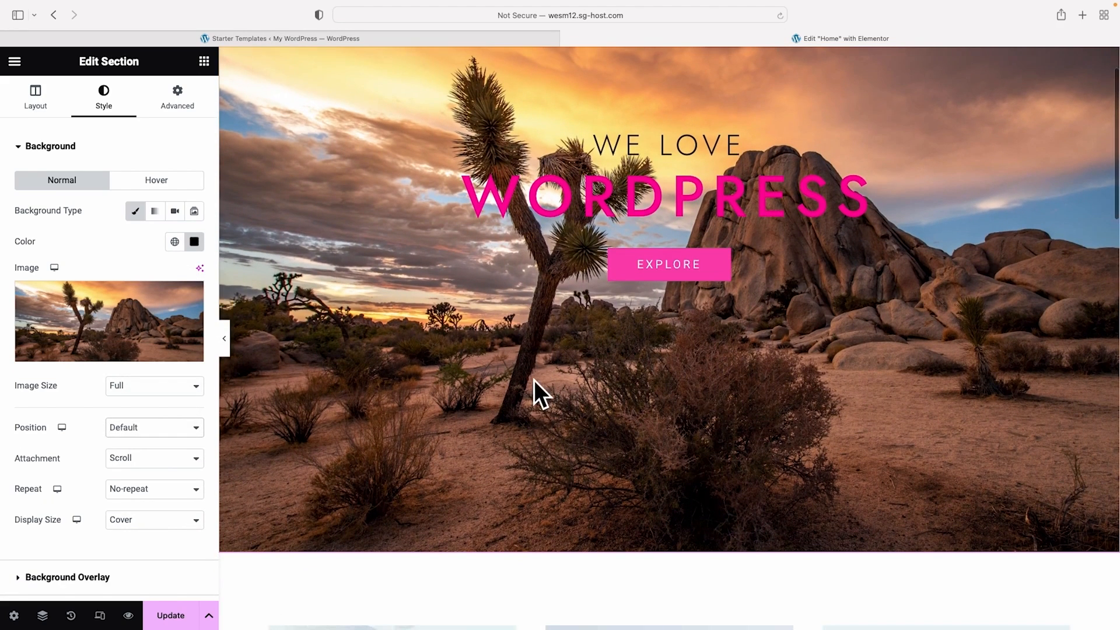
pyautogui.scroll(-2, 533, 359)
pyautogui.scroll(3, 534, 358)
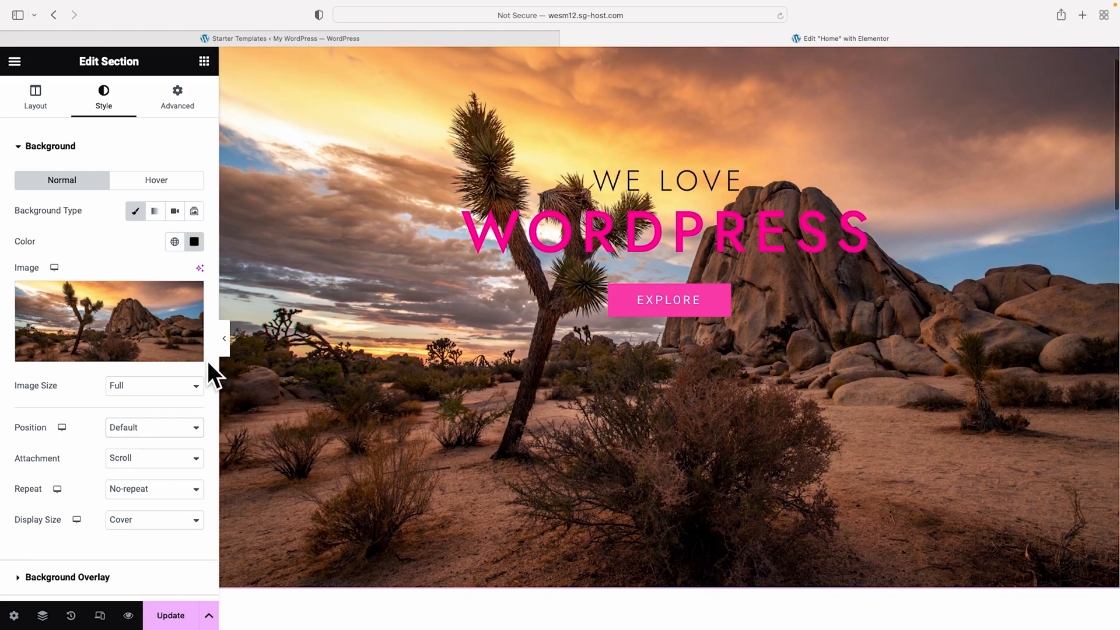
pyautogui.click(155, 452)
pyautogui.click(156, 466)
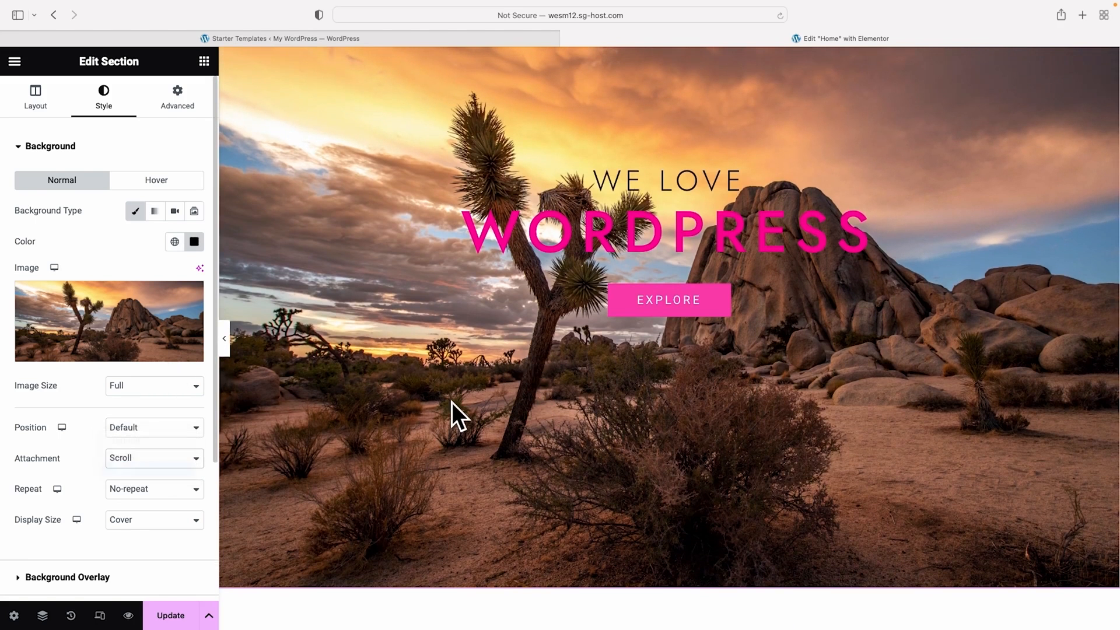
pyautogui.scroll(-5, 456, 384)
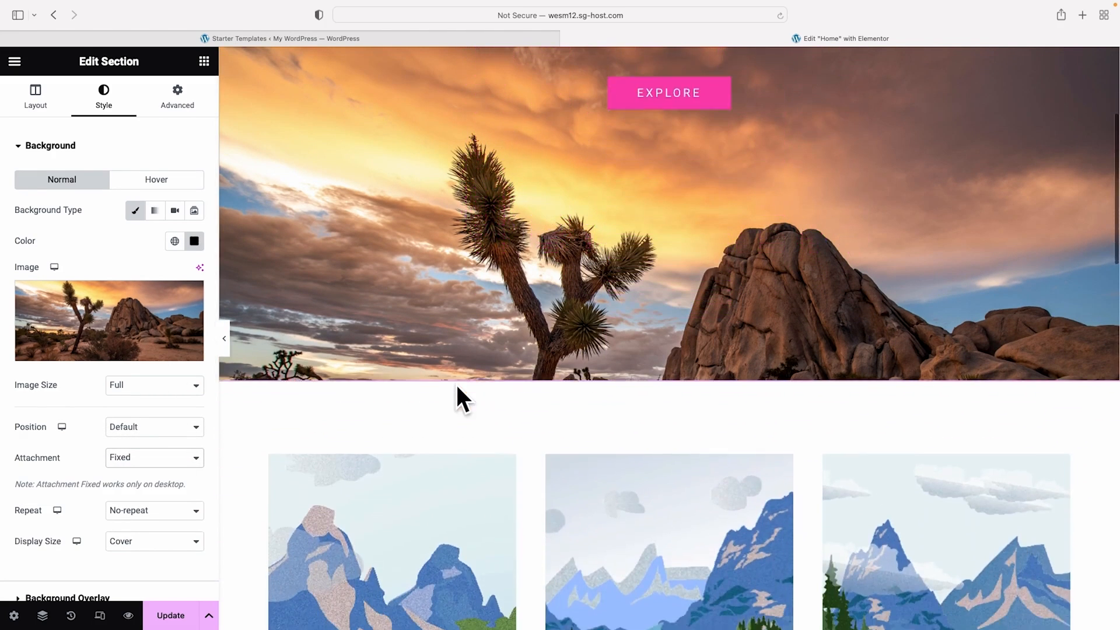
pyautogui.scroll(-3, 456, 383)
pyautogui.scroll(7, 457, 383)
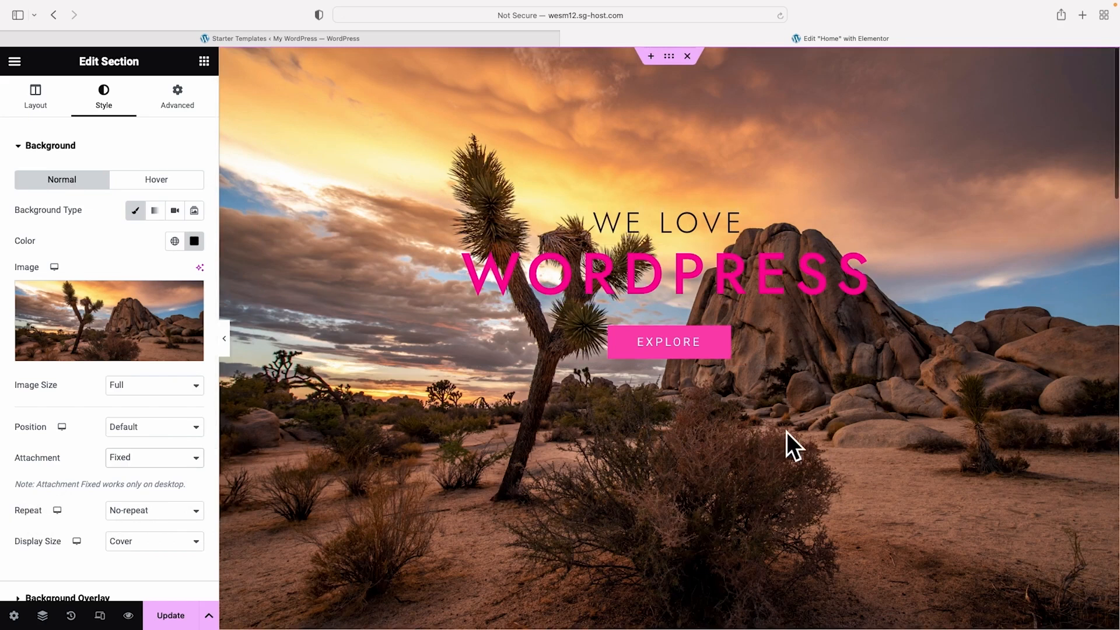
# Try the Contain display size and the Repeat option on the hero background image, then set them back to Cover and No-repeat
pyautogui.click(194, 539)
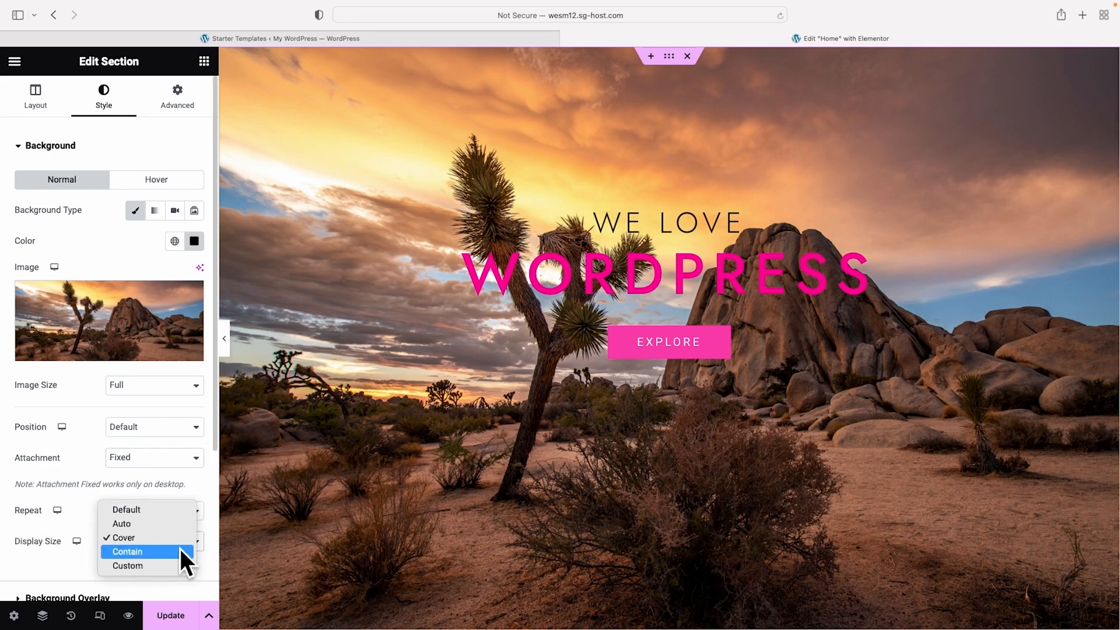
pyautogui.click(163, 551)
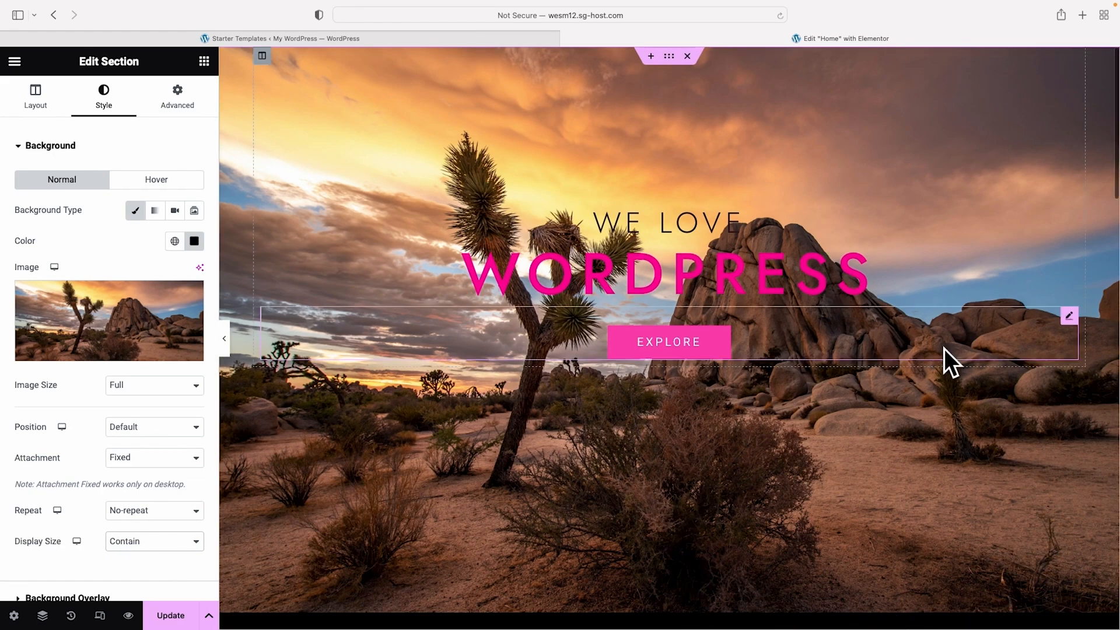
pyautogui.click(158, 511)
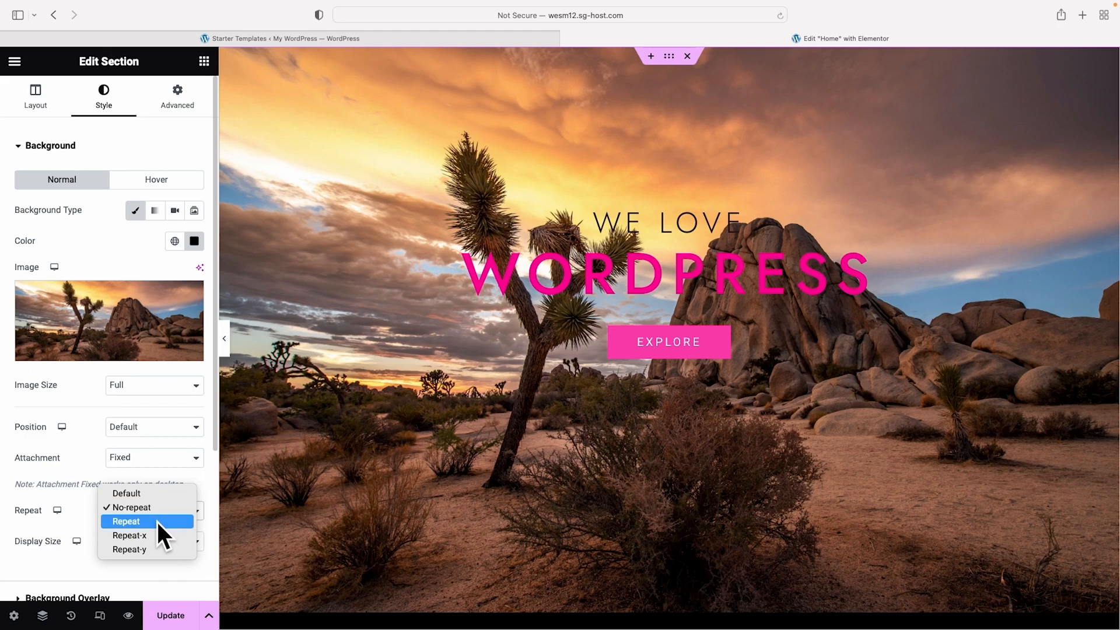
pyautogui.click(156, 522)
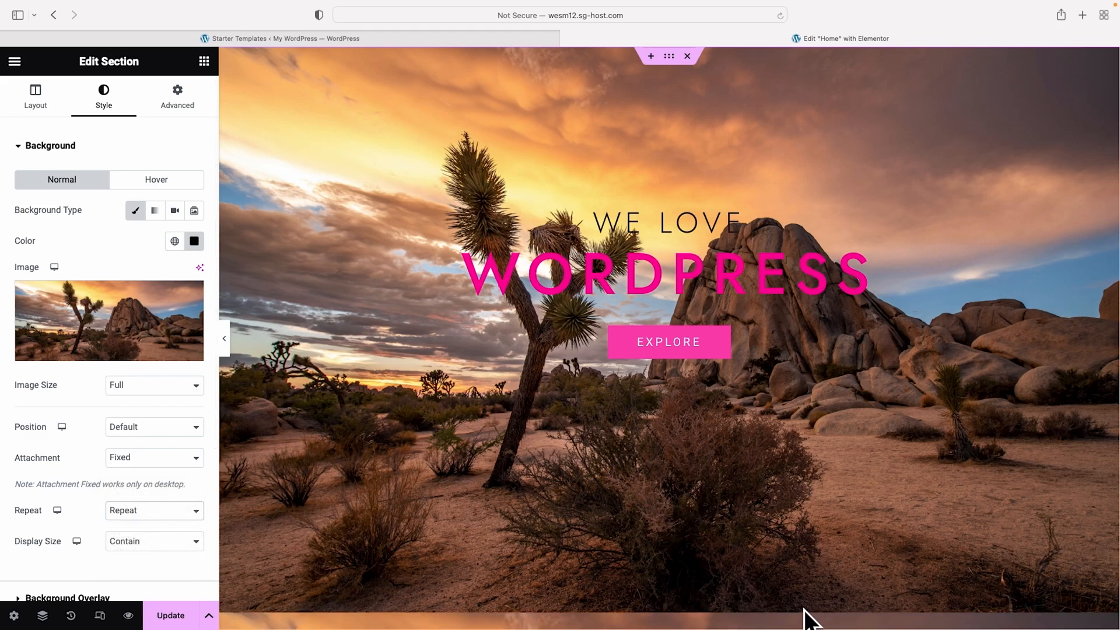
pyautogui.click(191, 506)
pyautogui.click(177, 496)
pyautogui.click(174, 543)
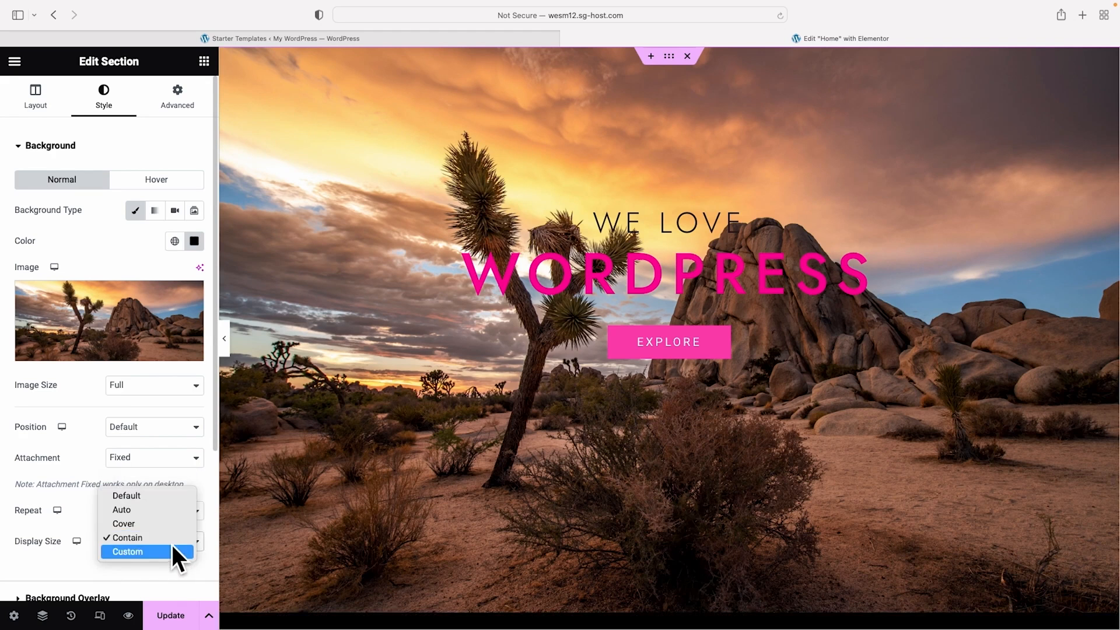
pyautogui.click(171, 523)
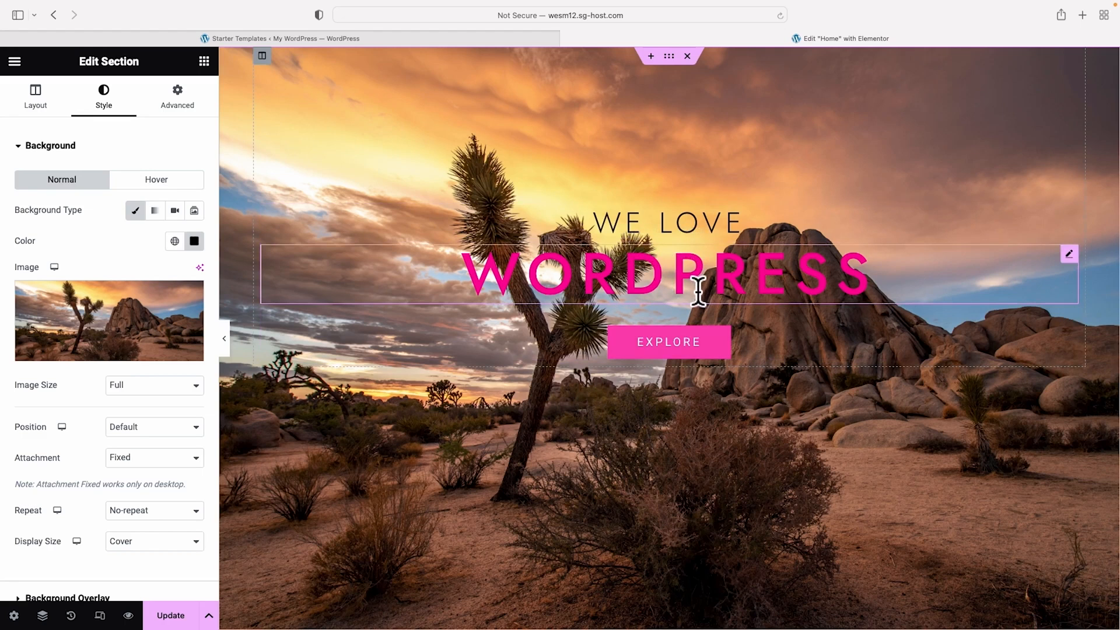
# Set the text color of the "We Love" heading in the hero section to white
pyautogui.click(703, 233)
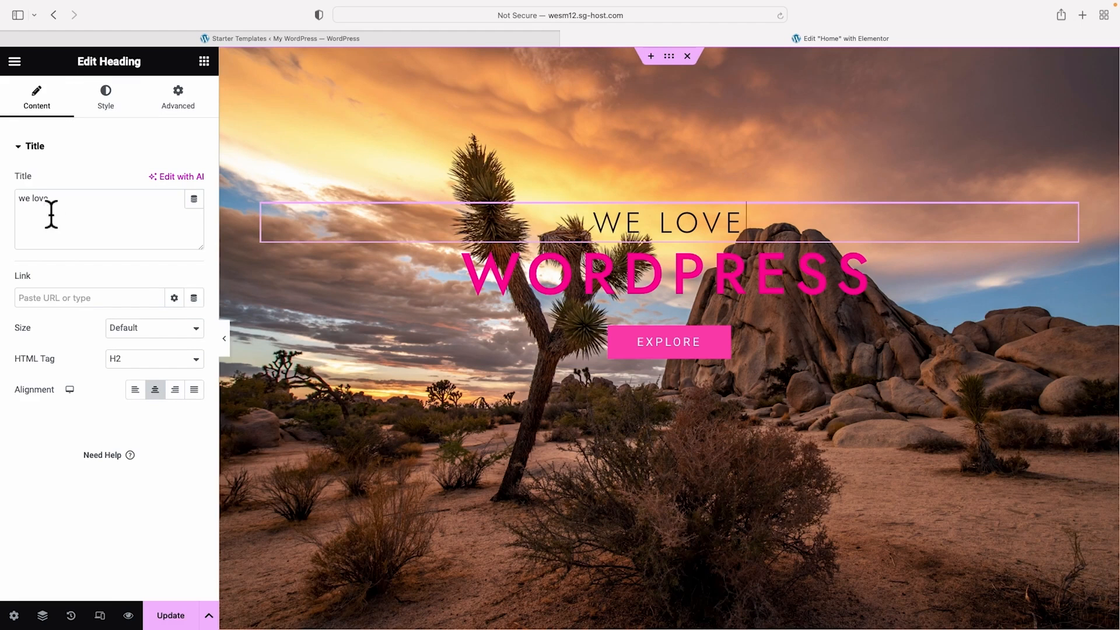
pyautogui.click(110, 98)
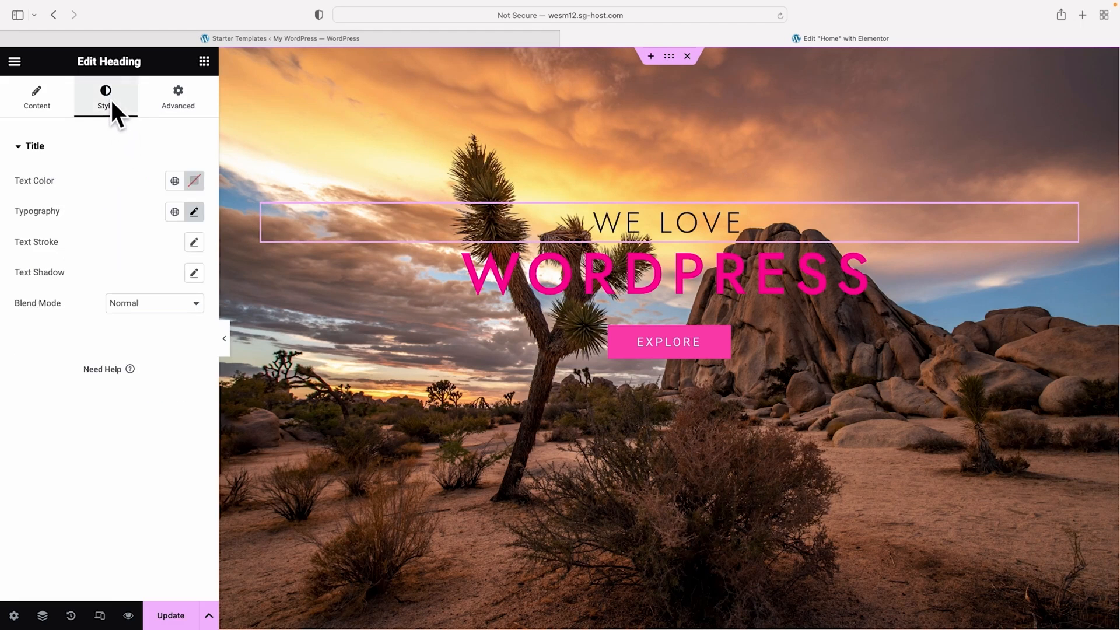
pyautogui.click(195, 181)
pyautogui.click(113, 249)
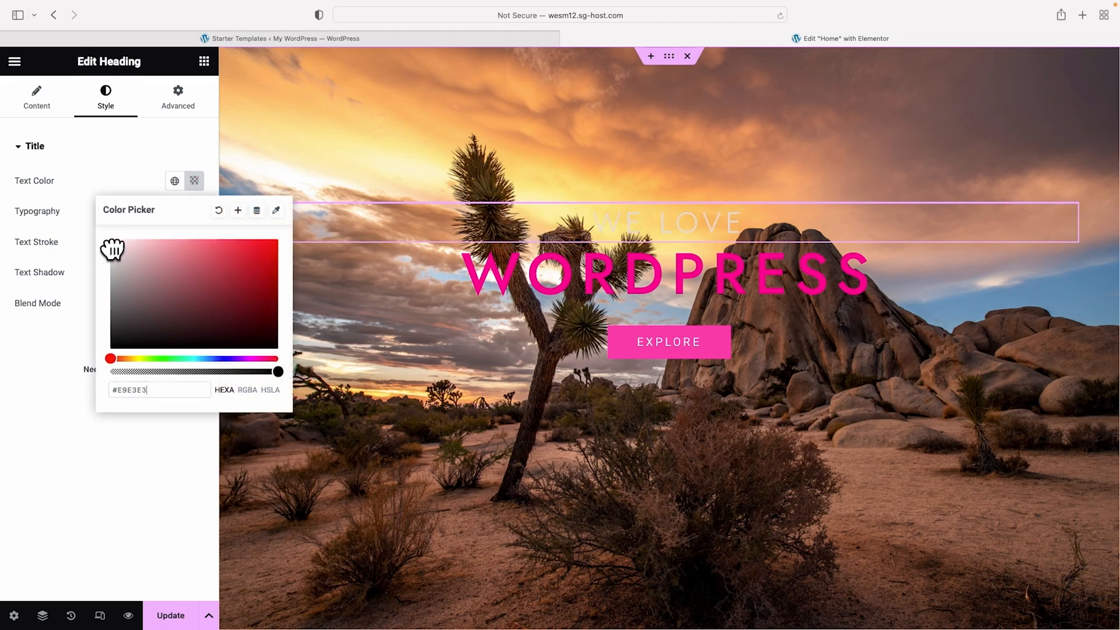
pyautogui.click(70, 155)
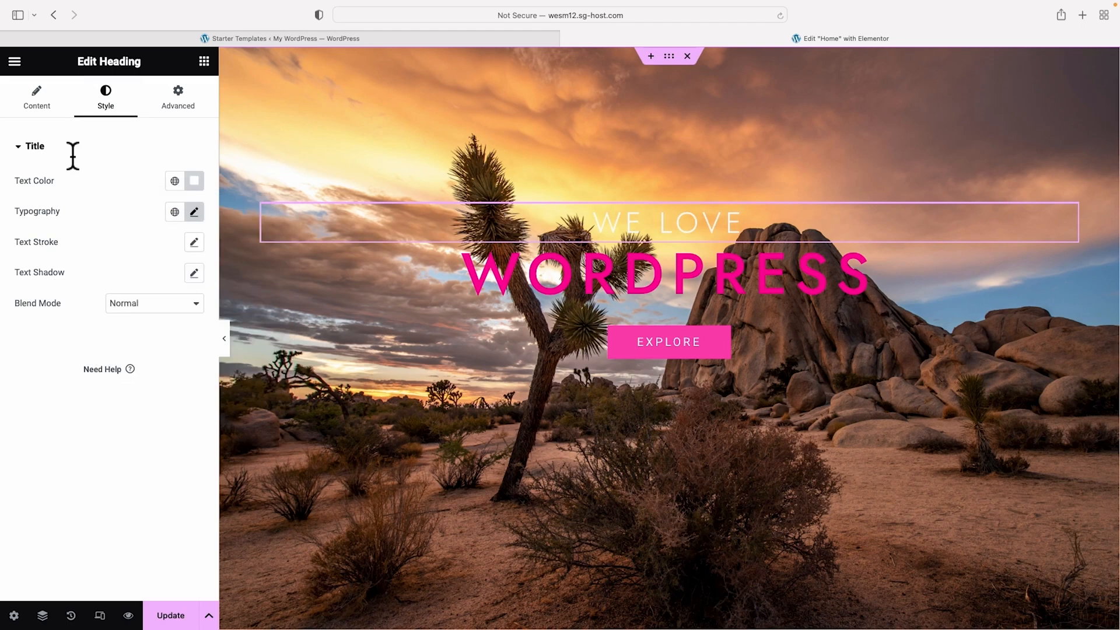
# Examine the font families available in the typography settings of the "We Love" heading
pyautogui.click(194, 211)
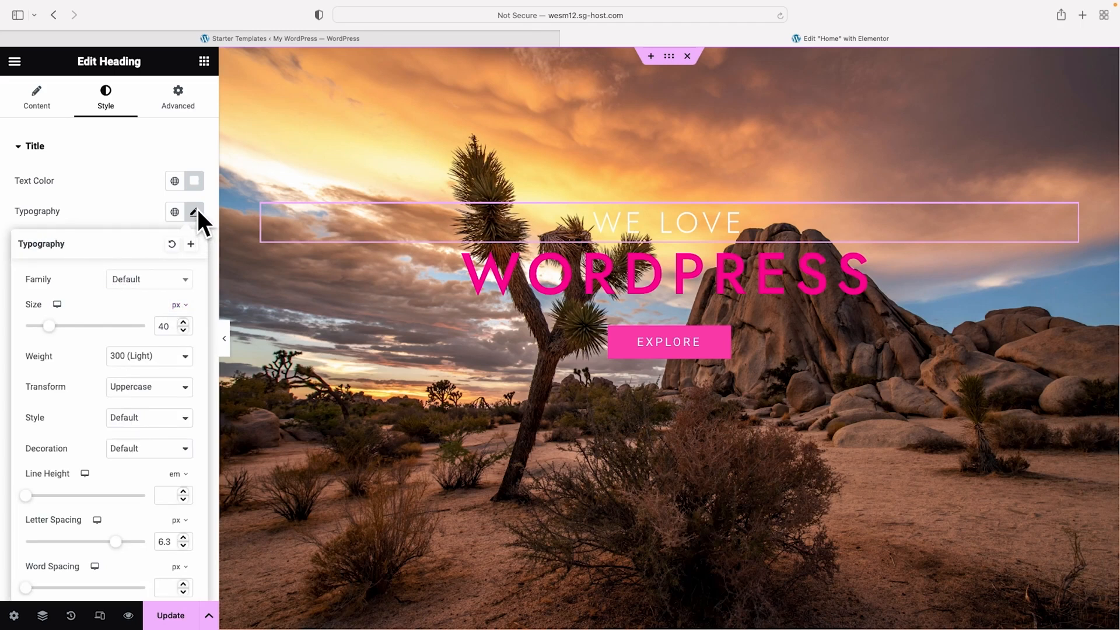
pyautogui.click(183, 279)
pyautogui.scroll(-5, 177, 332)
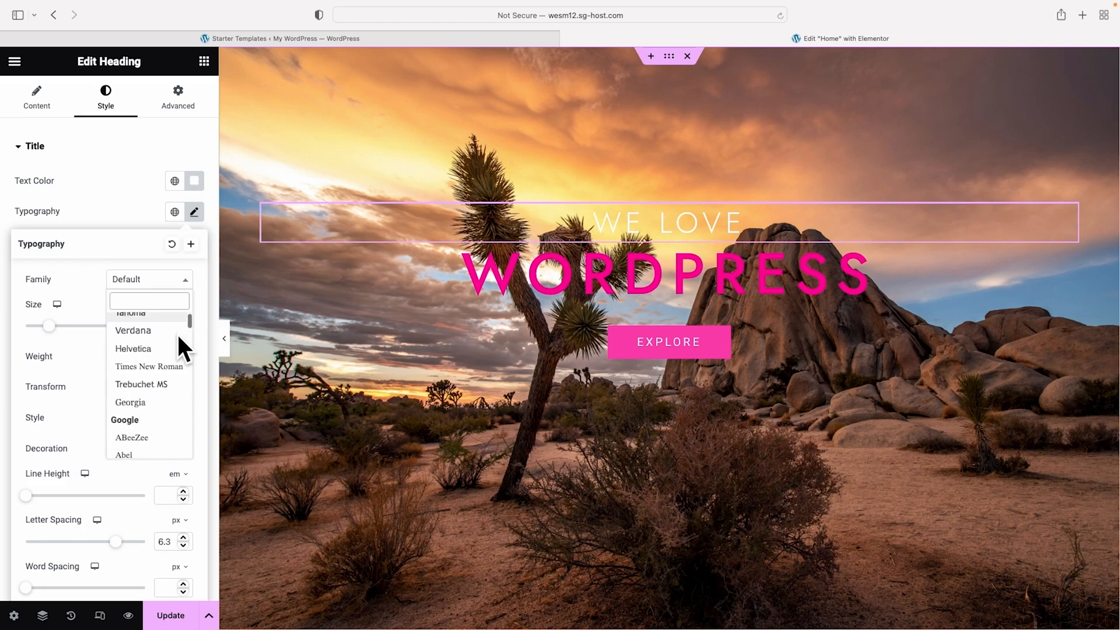
pyautogui.scroll(-15, 177, 333)
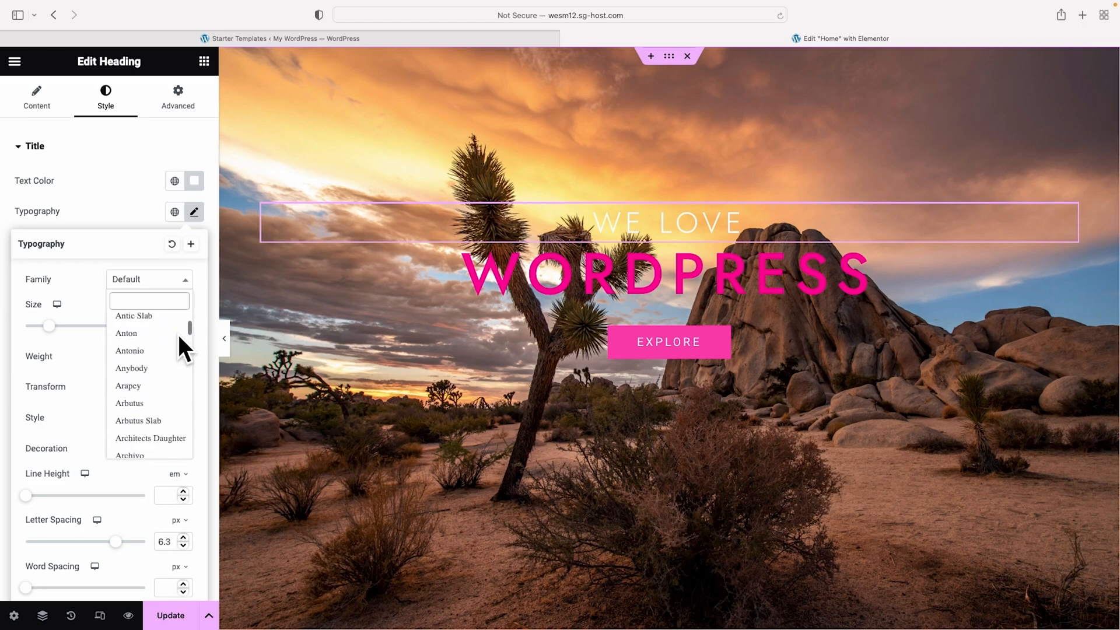
pyautogui.scroll(-18, 177, 332)
pyautogui.scroll(17, 178, 333)
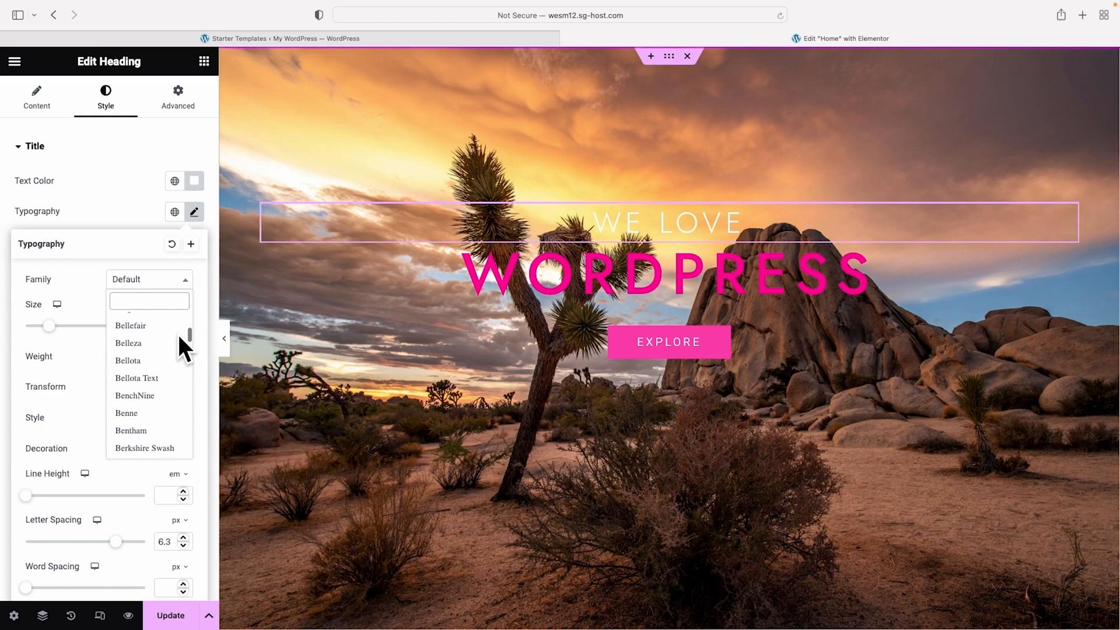
pyautogui.scroll(20, 177, 332)
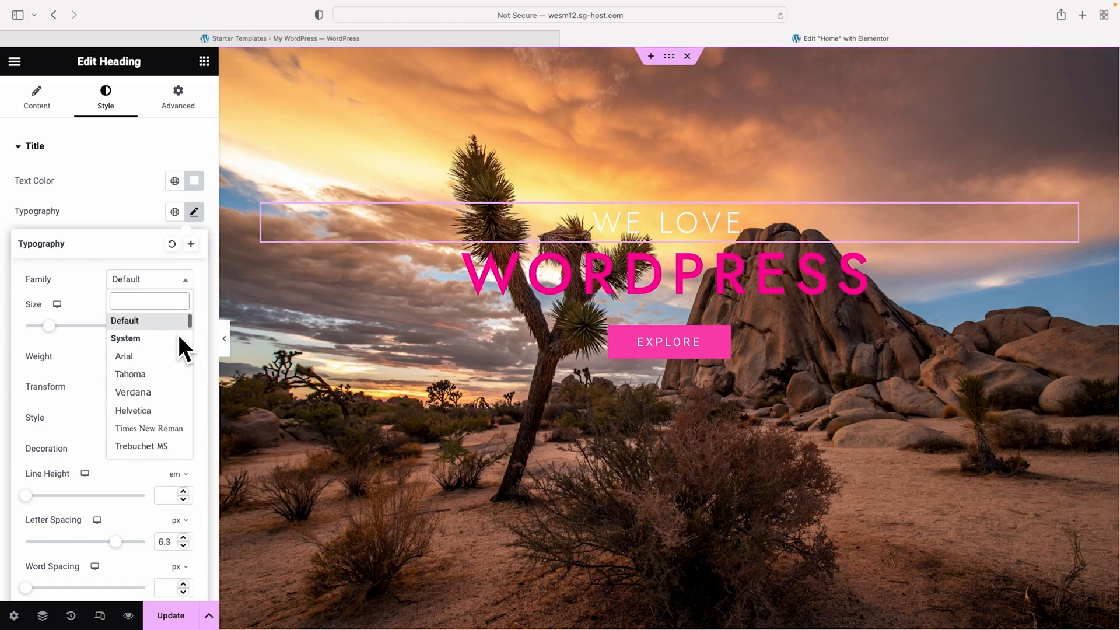
pyautogui.click(182, 274)
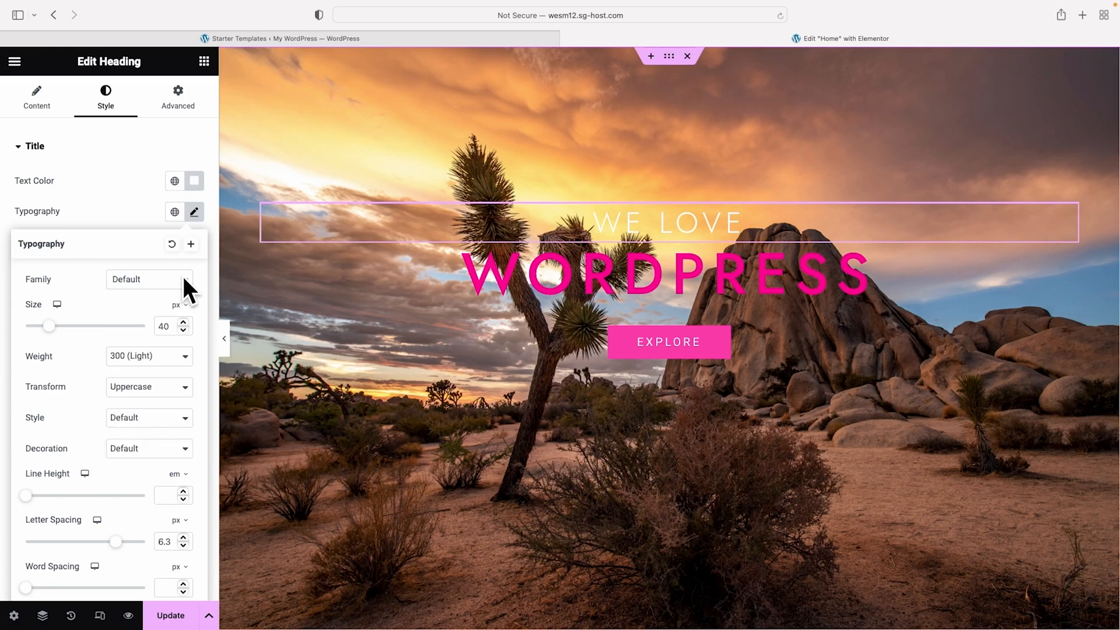
# Try the 900 (Black) font weight on the "We Love" heading, then undo it
pyautogui.click(184, 354)
pyautogui.click(151, 435)
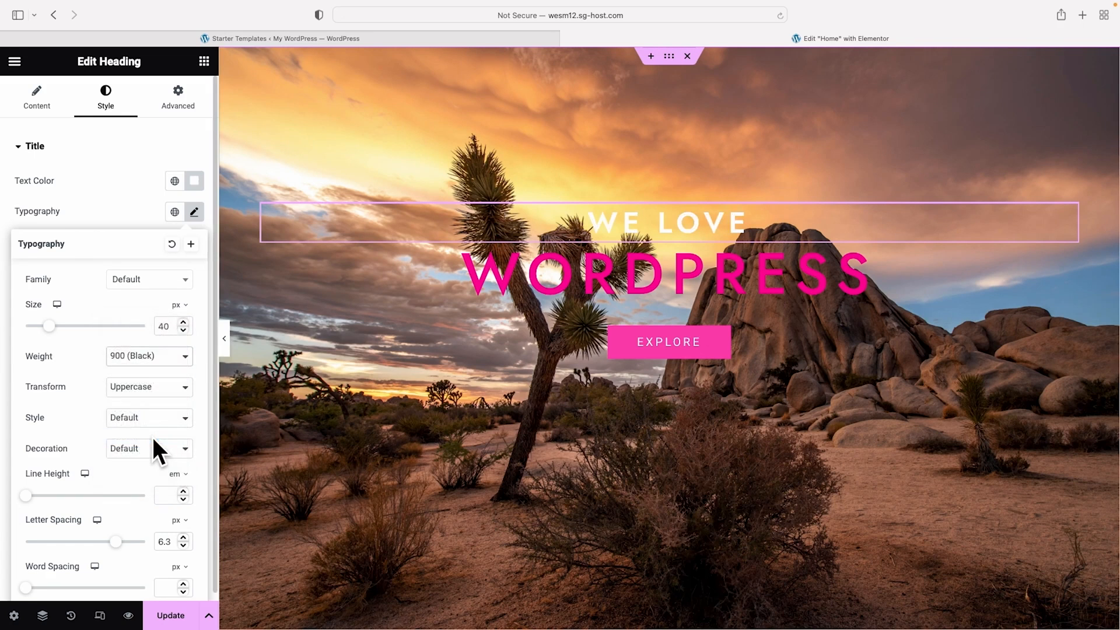
pyautogui.press('super+z')
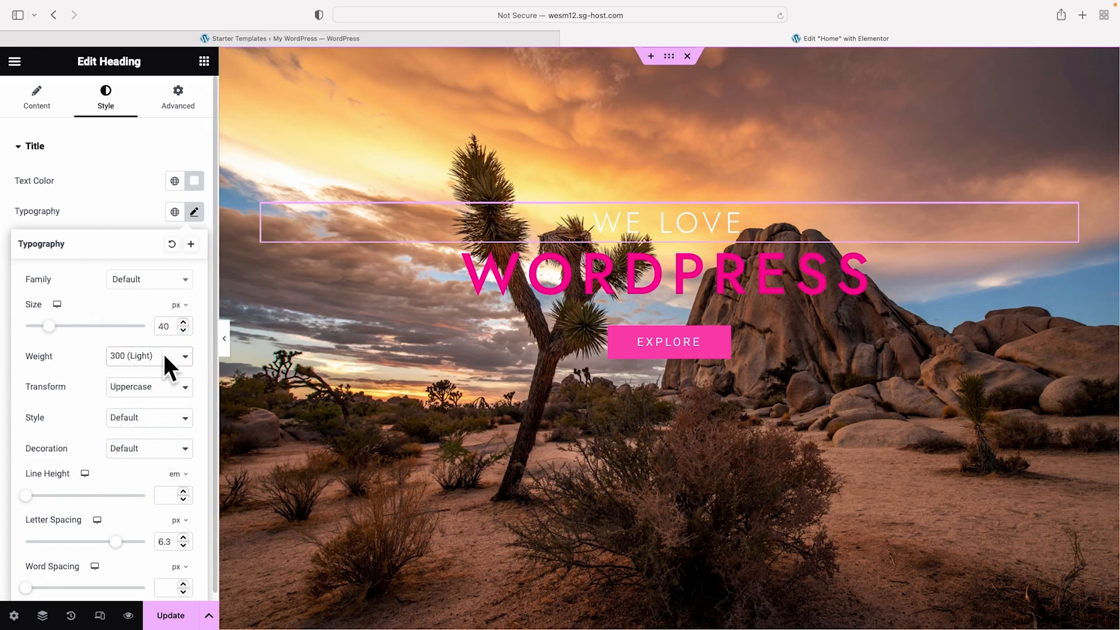
# Try the Default and Capitalize text transforms on the "We Love" heading, then set the transform back to Uppercase
pyautogui.click(185, 391)
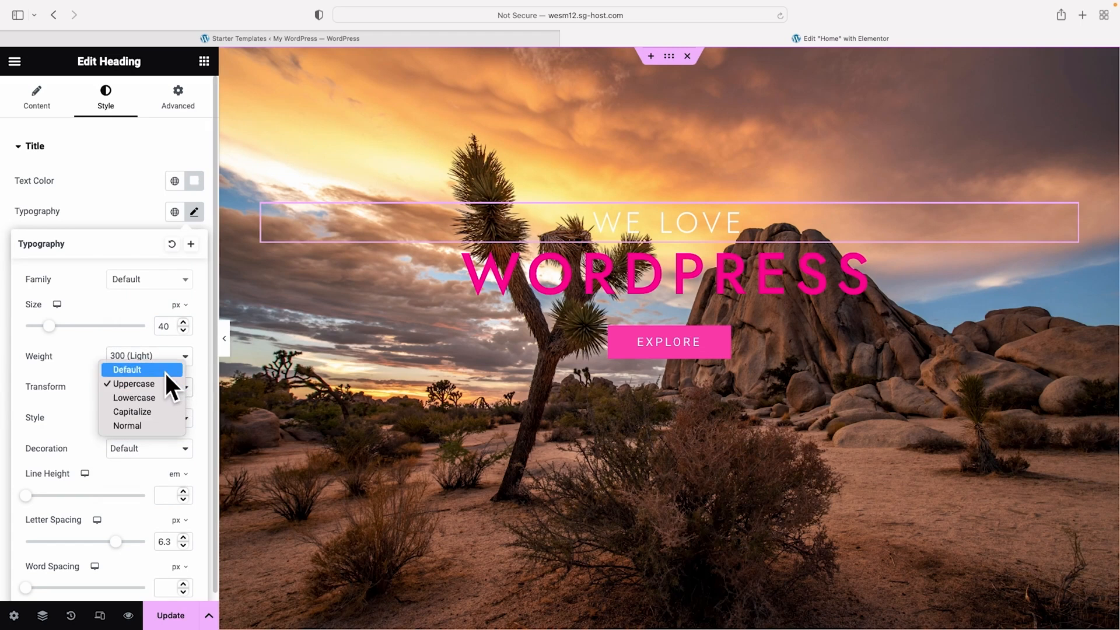
pyautogui.click(163, 369)
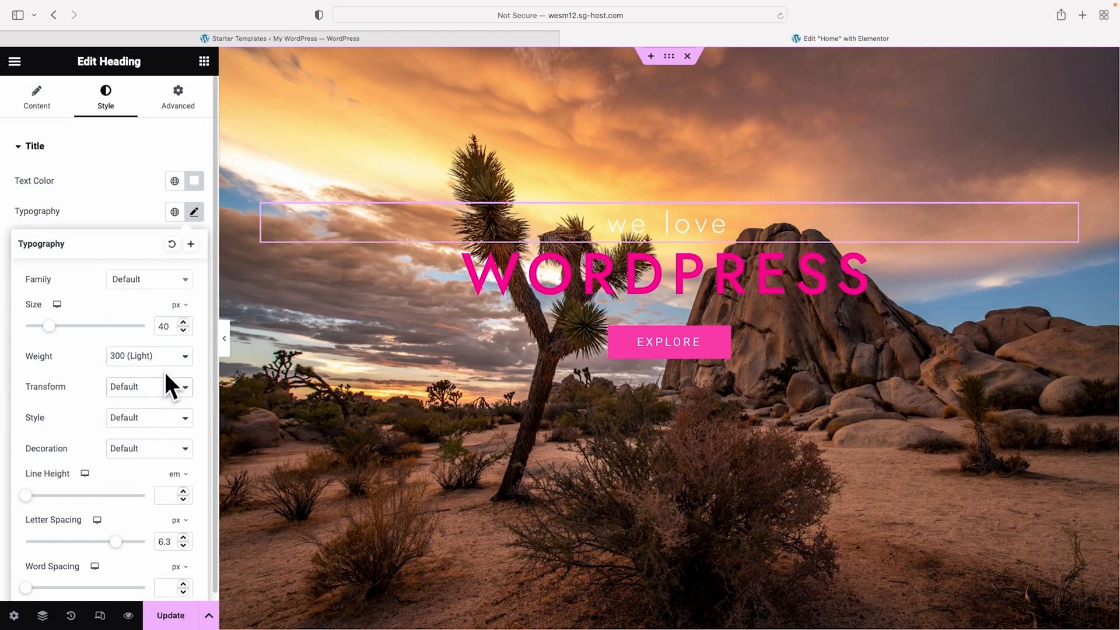
pyautogui.click(177, 383)
pyautogui.click(166, 423)
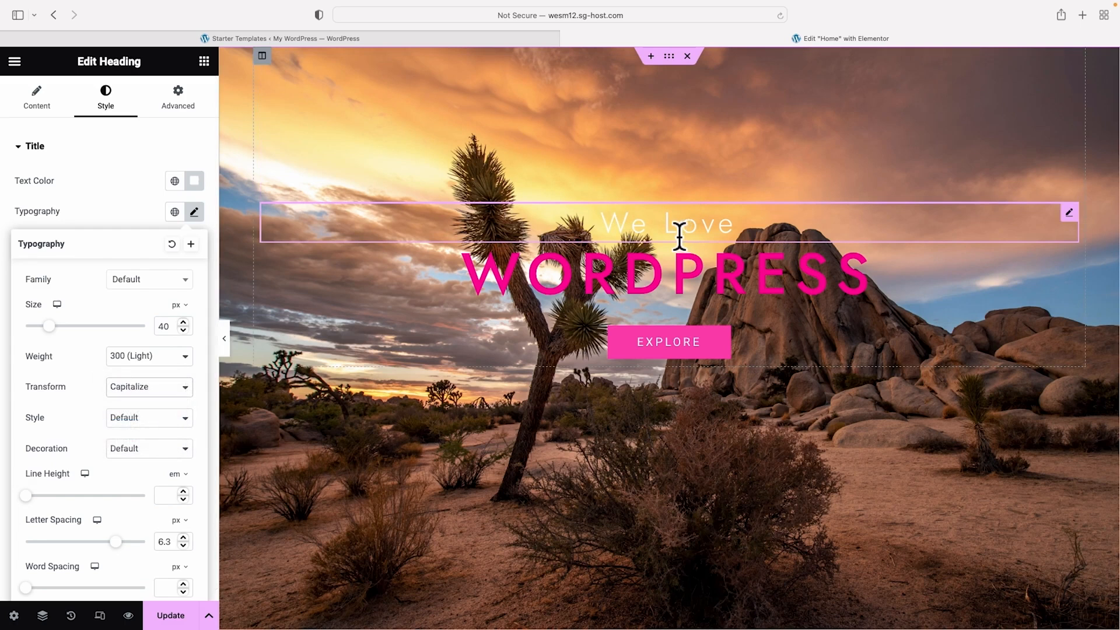
pyautogui.click(171, 380)
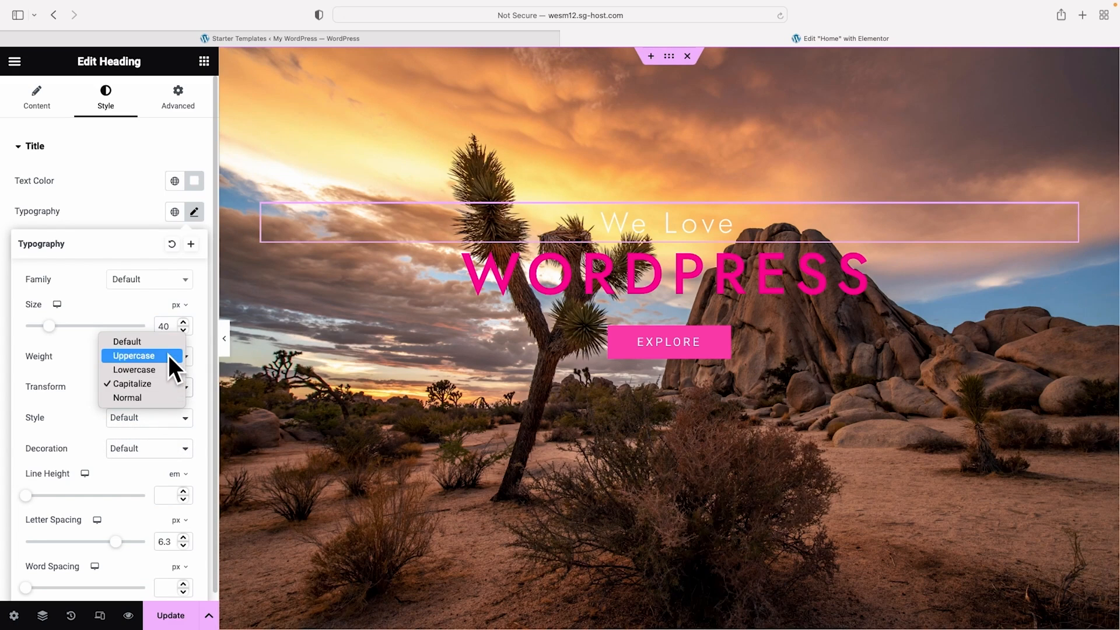
pyautogui.click(169, 356)
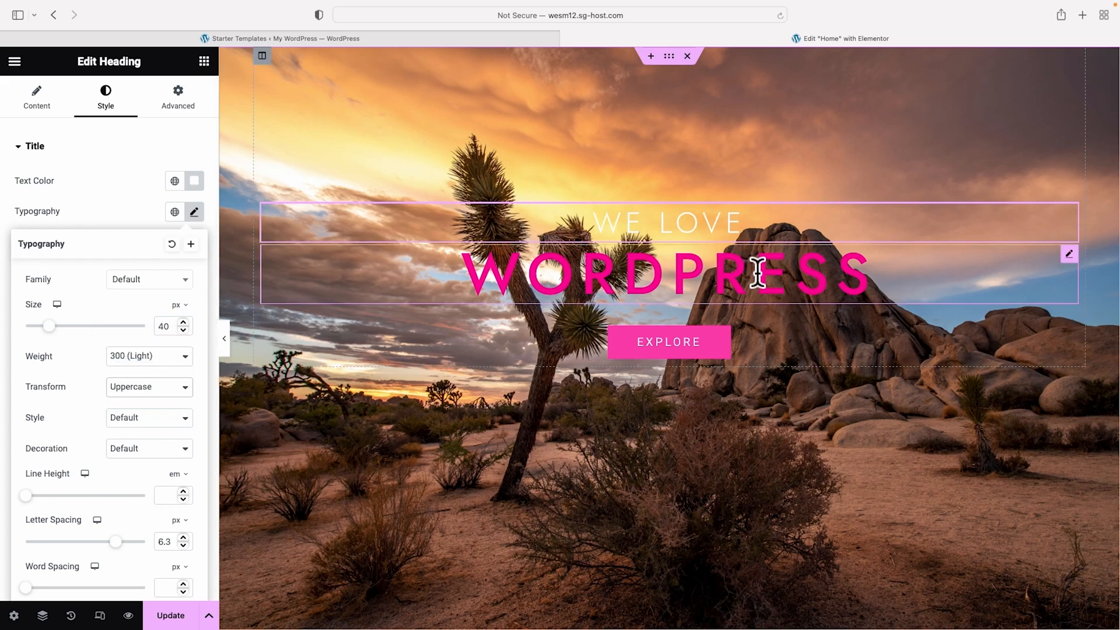
# Set the text color of the "WordPress" heading in the hero section to #FFFFFF
pyautogui.click(854, 280)
pyautogui.click(110, 92)
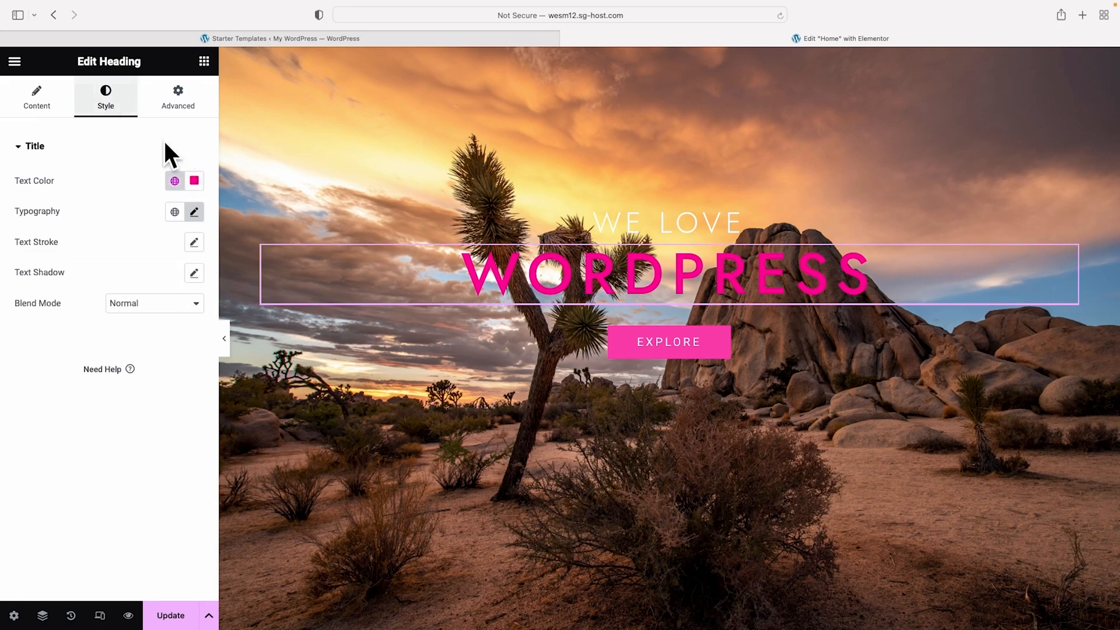
pyautogui.click(193, 180)
pyautogui.write('#FFFFFF')
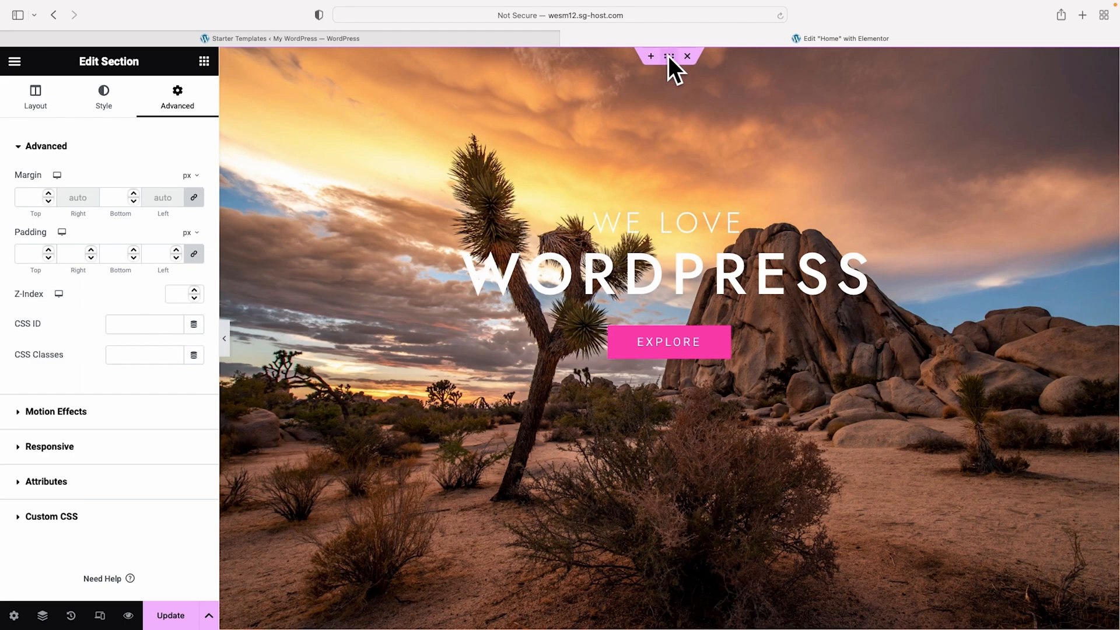
# Give the hero section's background overlay a near-black color and adjust the overlay's opacity
pyautogui.click(108, 93)
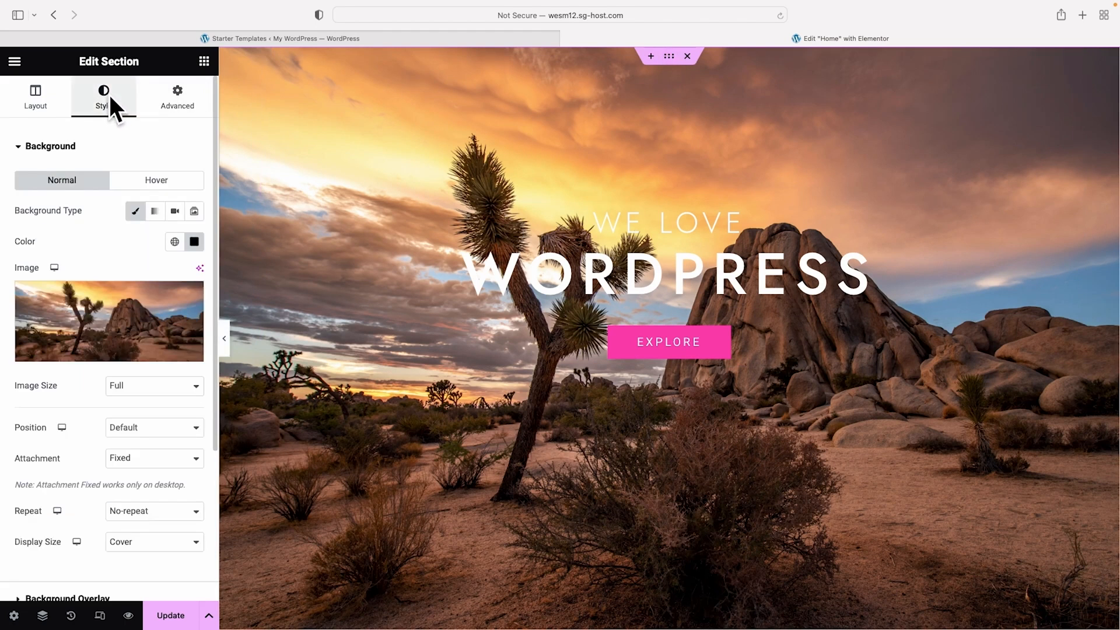
pyautogui.click(18, 143)
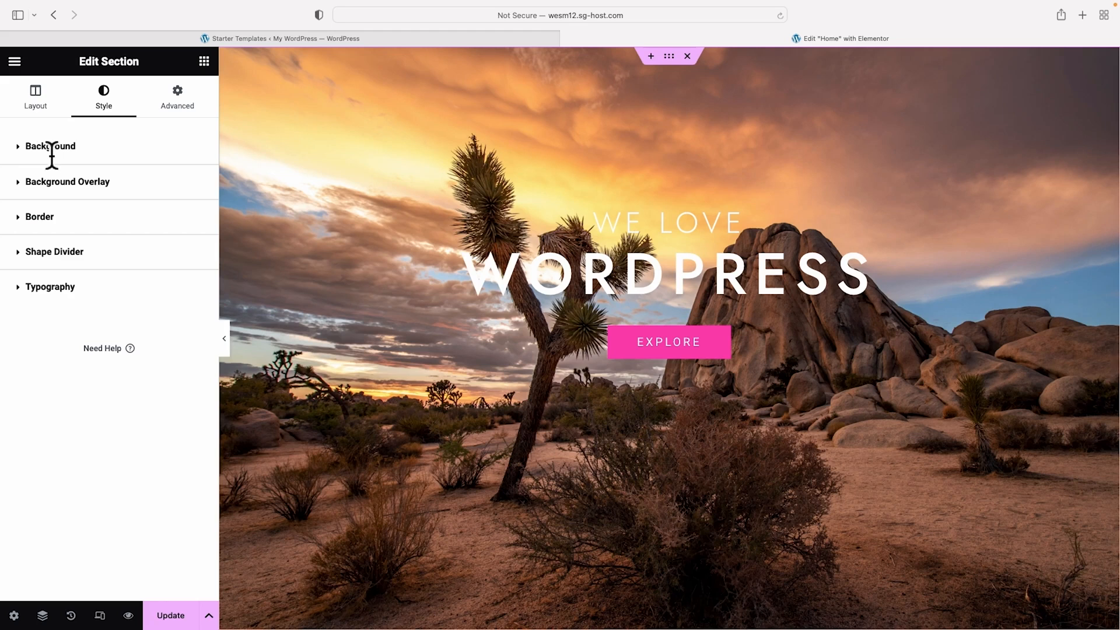
pyautogui.click(22, 187)
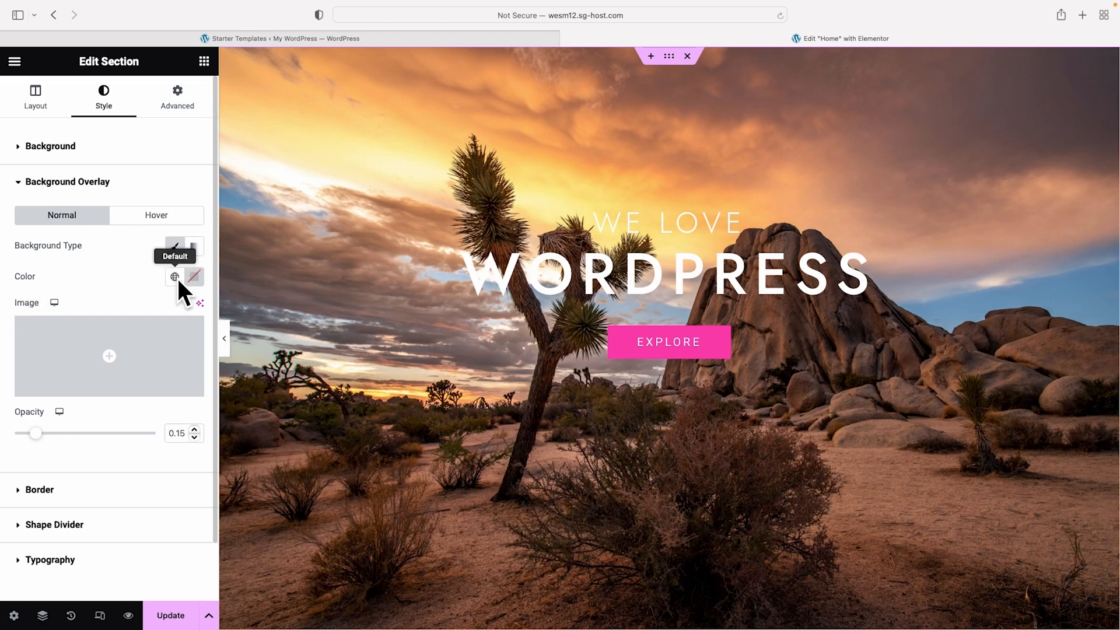
pyautogui.click(196, 275)
pyautogui.moveTo(130, 437); pyautogui.dragTo(110, 445)
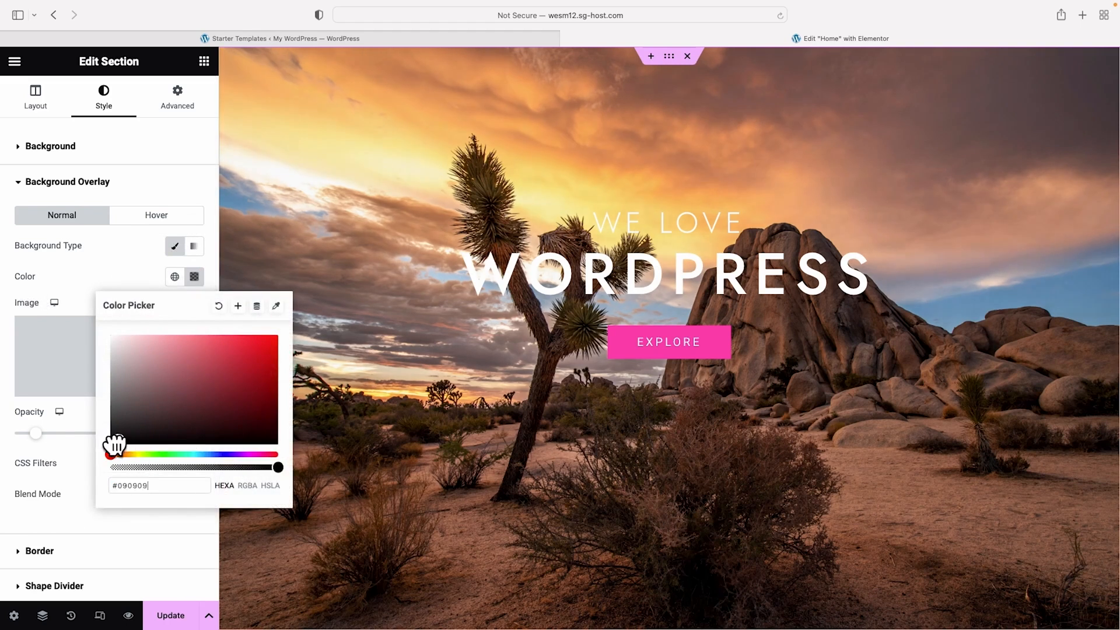
pyautogui.click(127, 254)
pyautogui.moveTo(34, 432)
pyautogui.mouseDown()
pyautogui.moveTo(178, 442)
pyautogui.moveTo(2, 446)
pyautogui.moveTo(4, 436)
pyautogui.moveTo(66, 433)
pyautogui.moveTo(36, 433)
pyautogui.mouseUp()
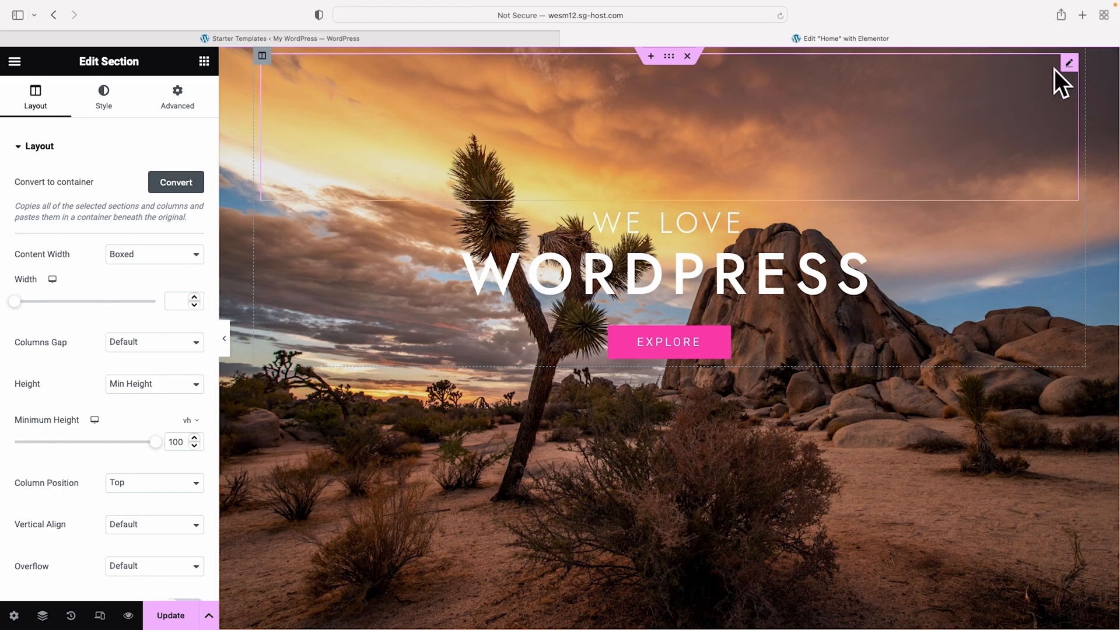
# Set the space of the spacer above the hero headings to 39 vh and preview the page without the editing panel
pyautogui.click(1068, 61)
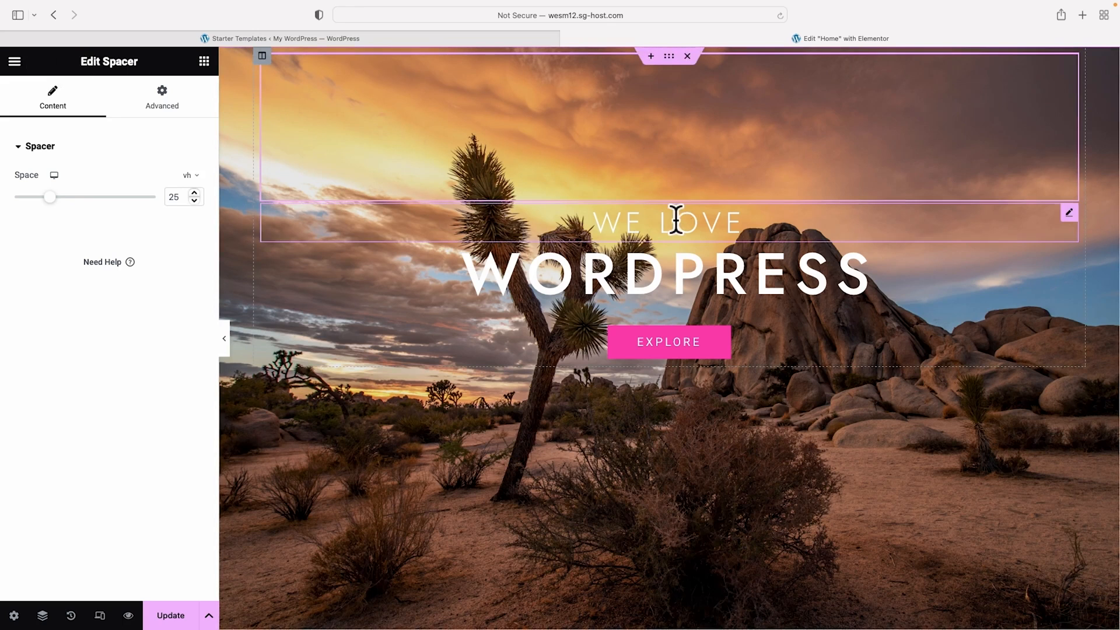
pyautogui.moveTo(50, 196); pyautogui.dragTo(68, 197)
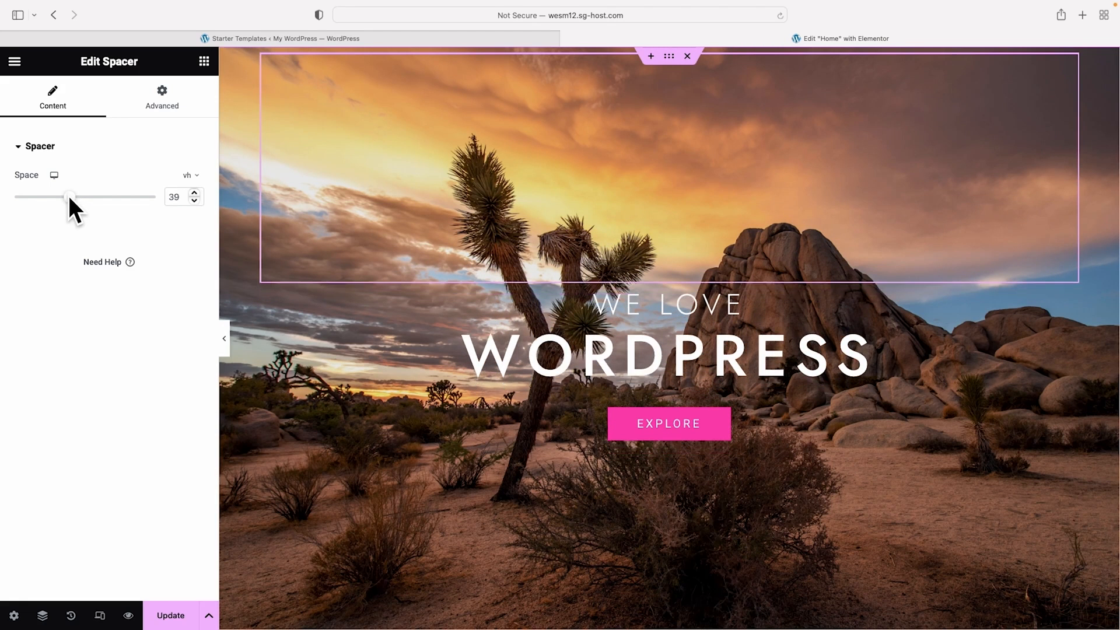
pyautogui.click(224, 338)
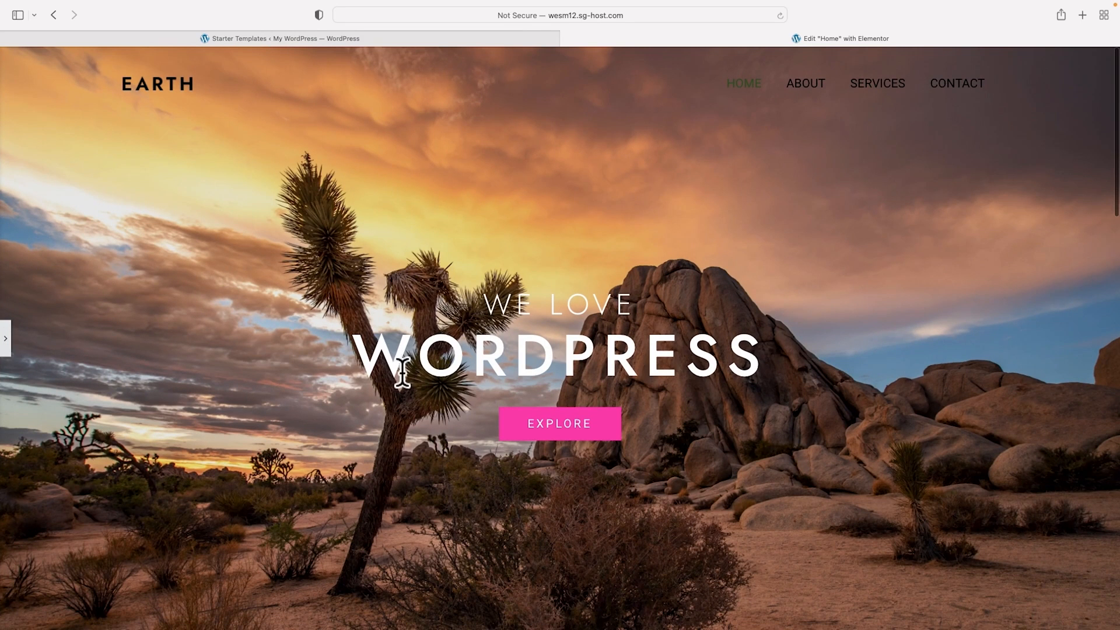
pyautogui.click(10, 348)
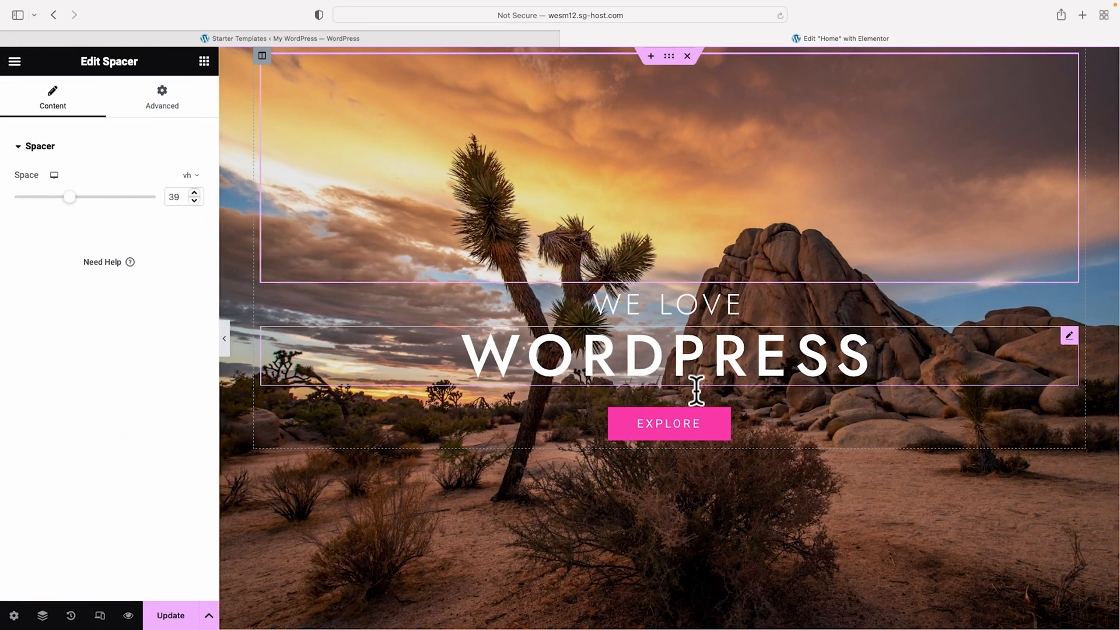
# Change the hero section's Explore button text to "let's go!" and link it to the Contact page
pyautogui.click(687, 419)
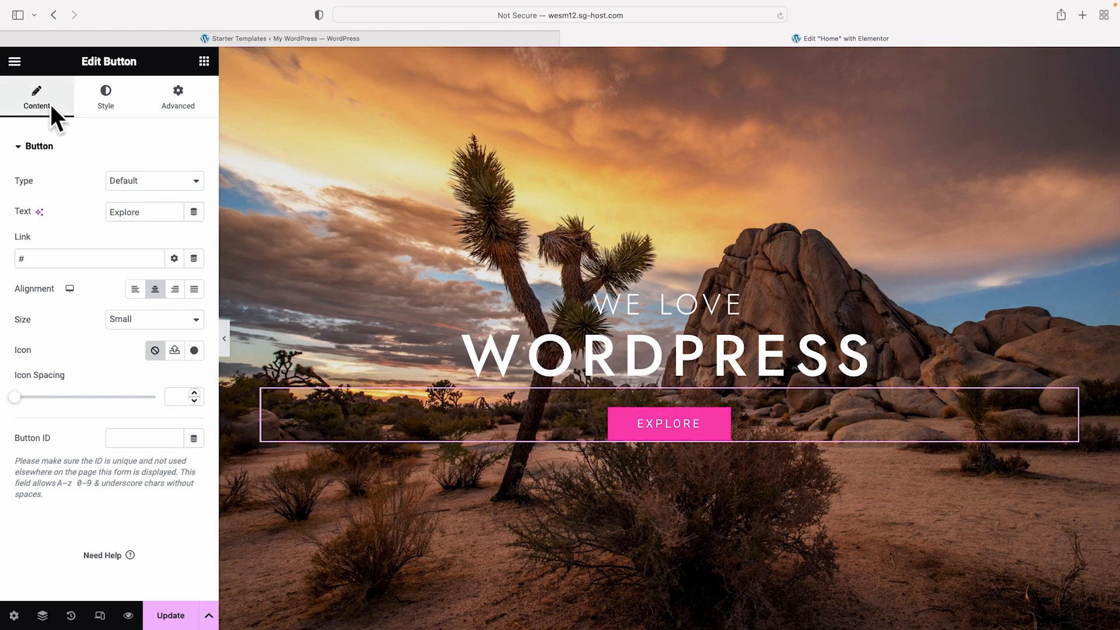
pyautogui.doubleClick(125, 212)
pyautogui.write("let's go!")
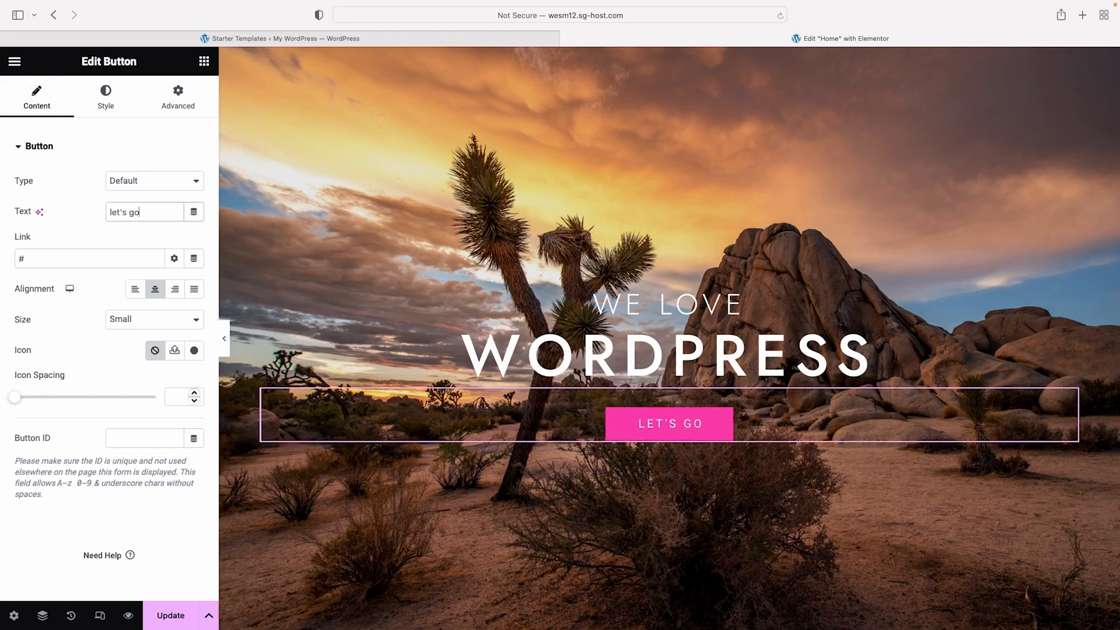
pyautogui.click(48, 265)
pyautogui.doubleClick(48, 266)
pyautogui.write('cont')
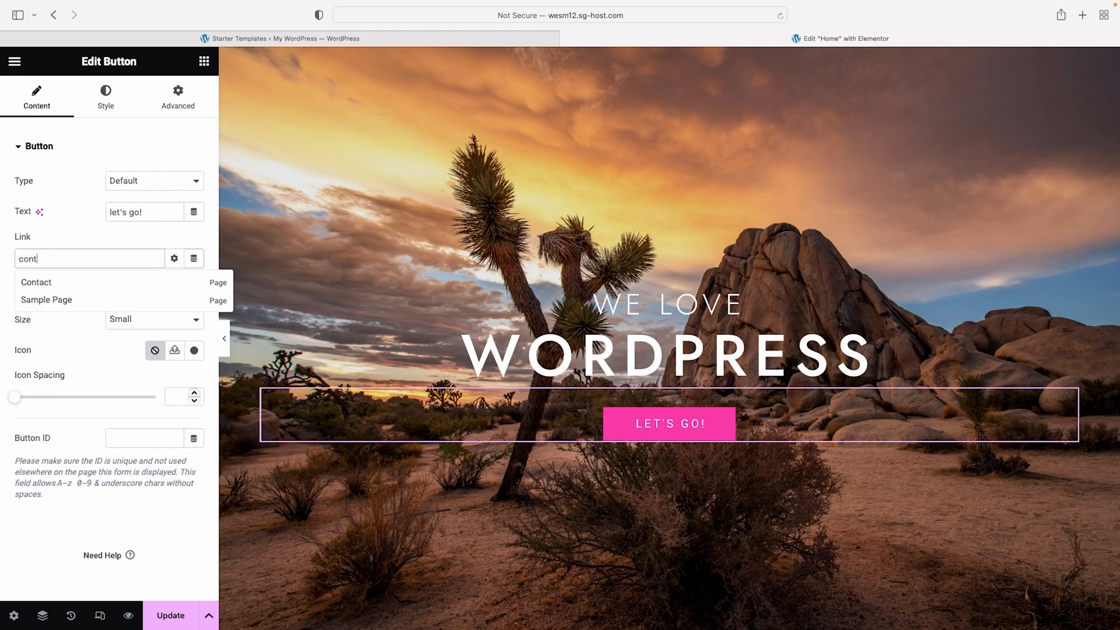
pyautogui.click(39, 280)
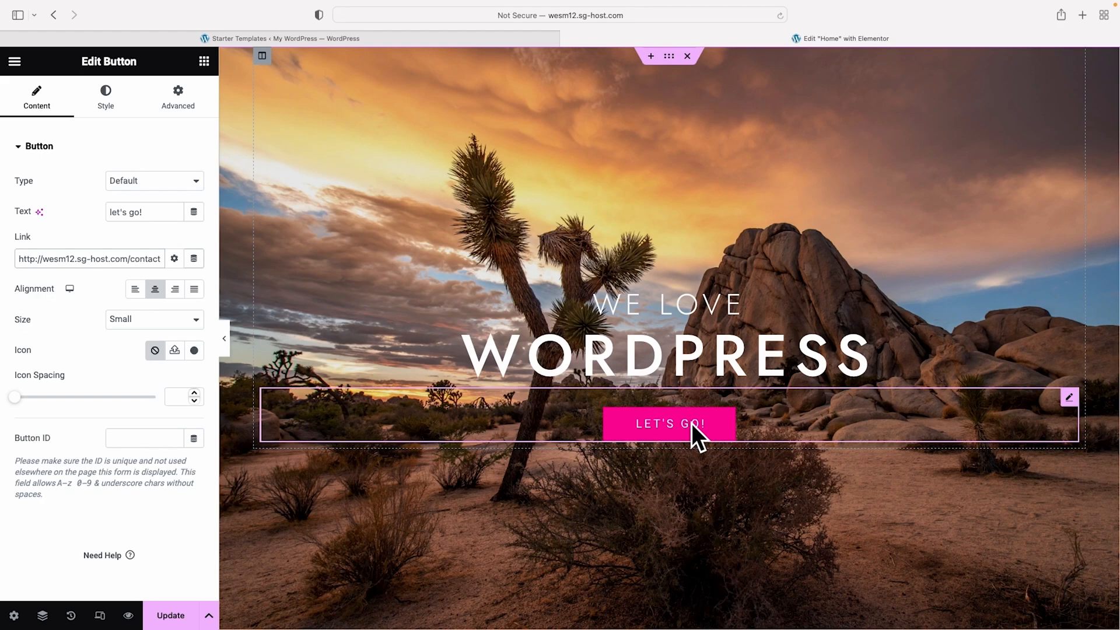
# Try left alignment on the hero button, center it again, and insert the solid right arrow icon from the icon library
pyautogui.click(134, 290)
pyautogui.click(155, 289)
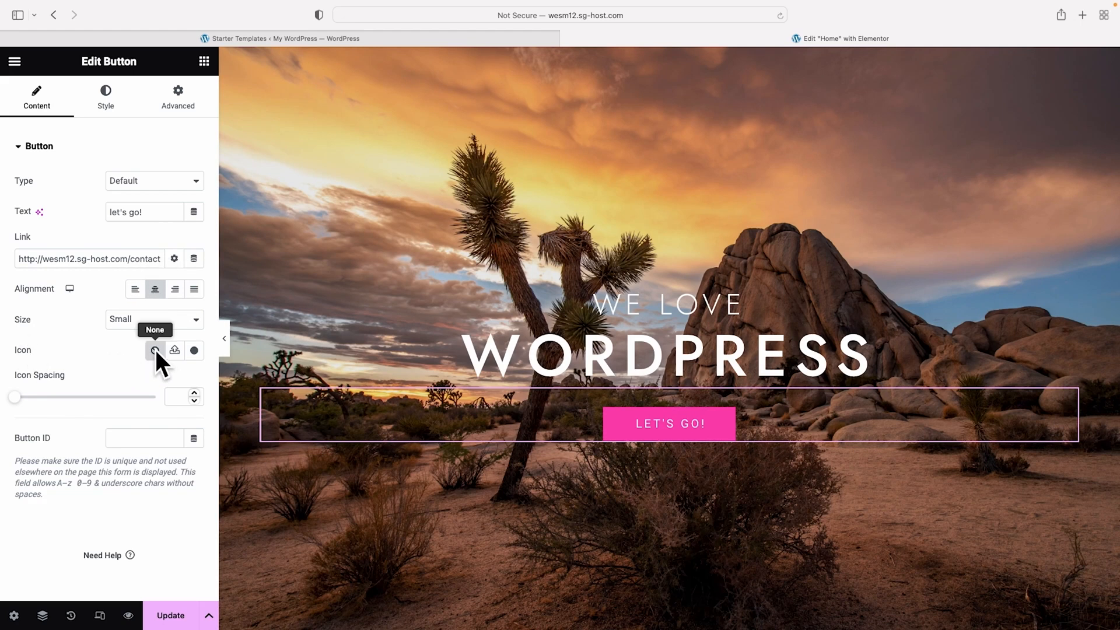
pyautogui.click(194, 350)
pyautogui.write('arrow')
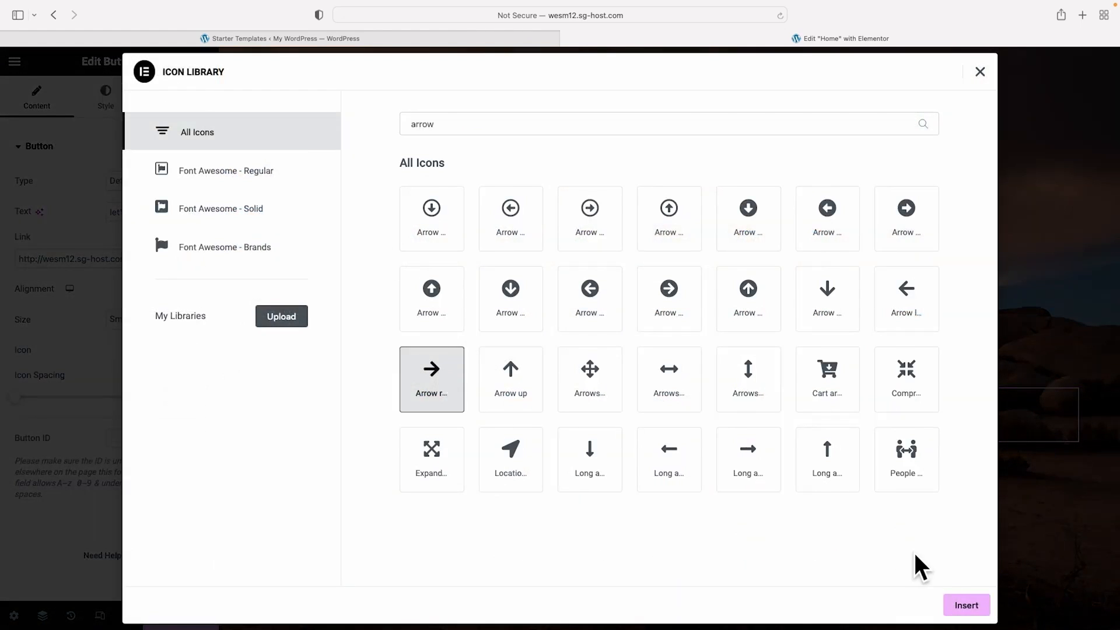
pyautogui.click(962, 605)
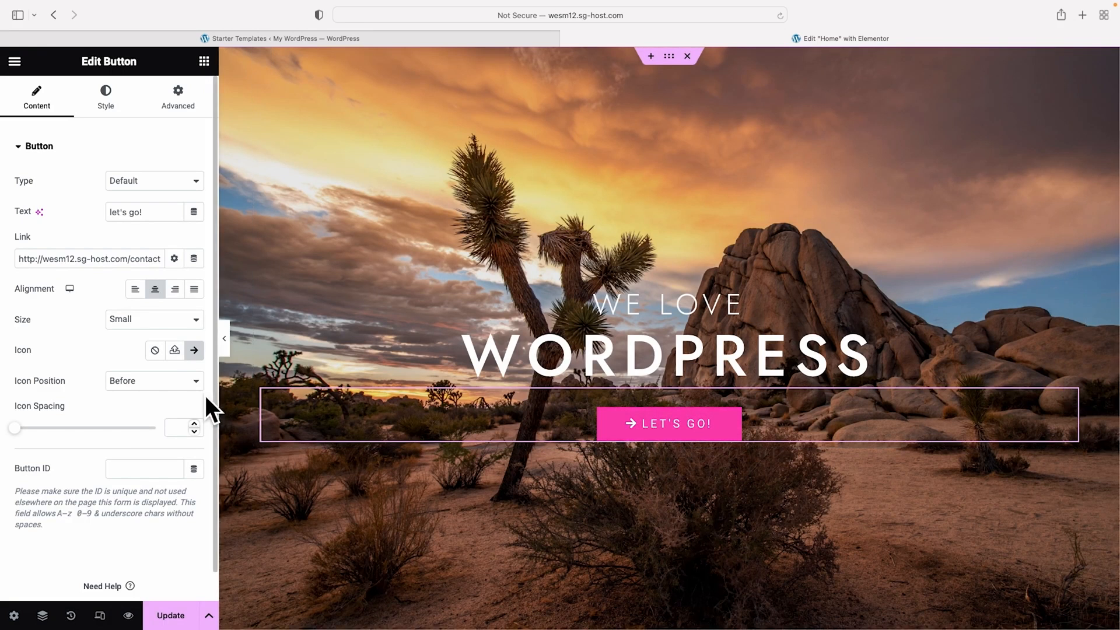
# Position the hero button's arrow icon after the text, trying an icon spacing of 0 and clearing it again
pyautogui.click(190, 382)
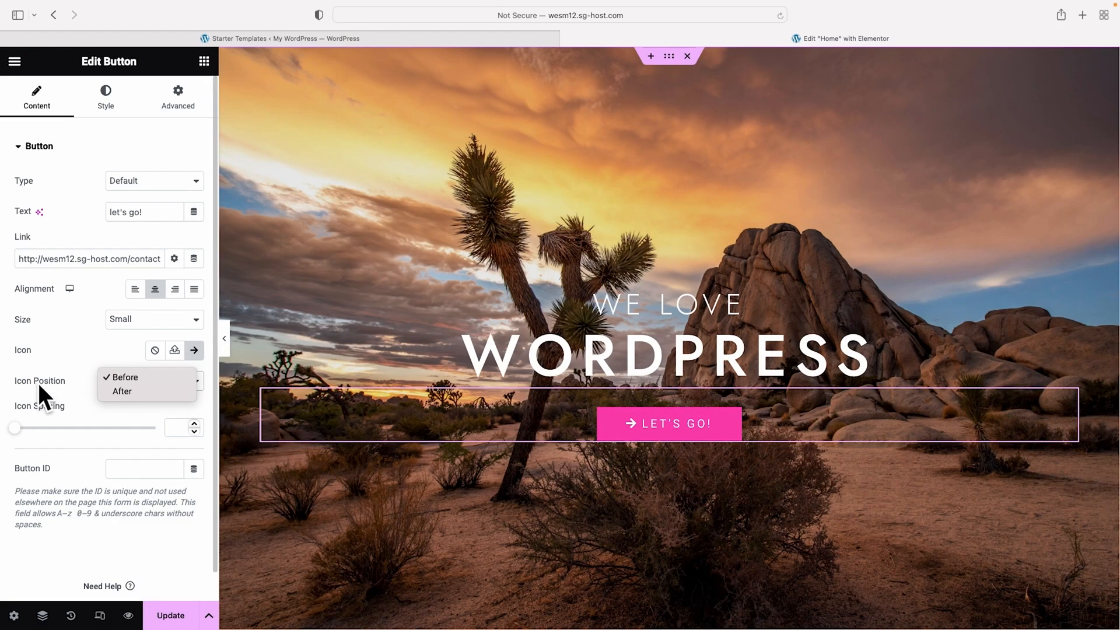
pyautogui.click(133, 390)
pyautogui.moveTo(15, 428)
pyautogui.mouseDown()
pyautogui.moveTo(153, 427)
pyautogui.moveTo(13, 427)
pyautogui.mouseUp()
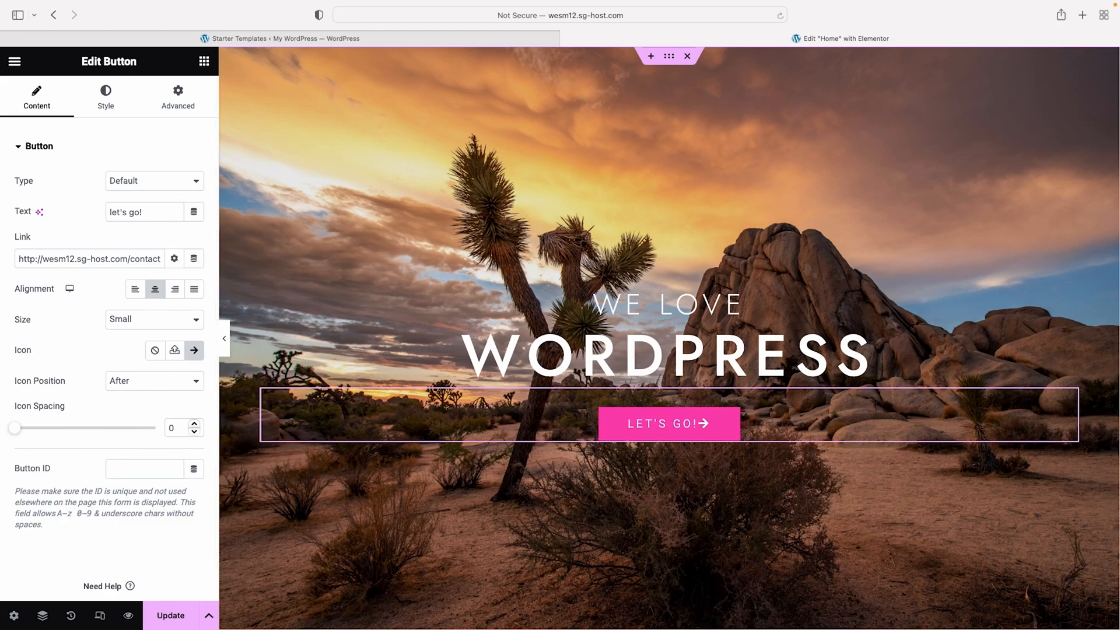
pyautogui.moveTo(177, 428); pyautogui.dragTo(157, 428)
pyautogui.press('BackSpace')
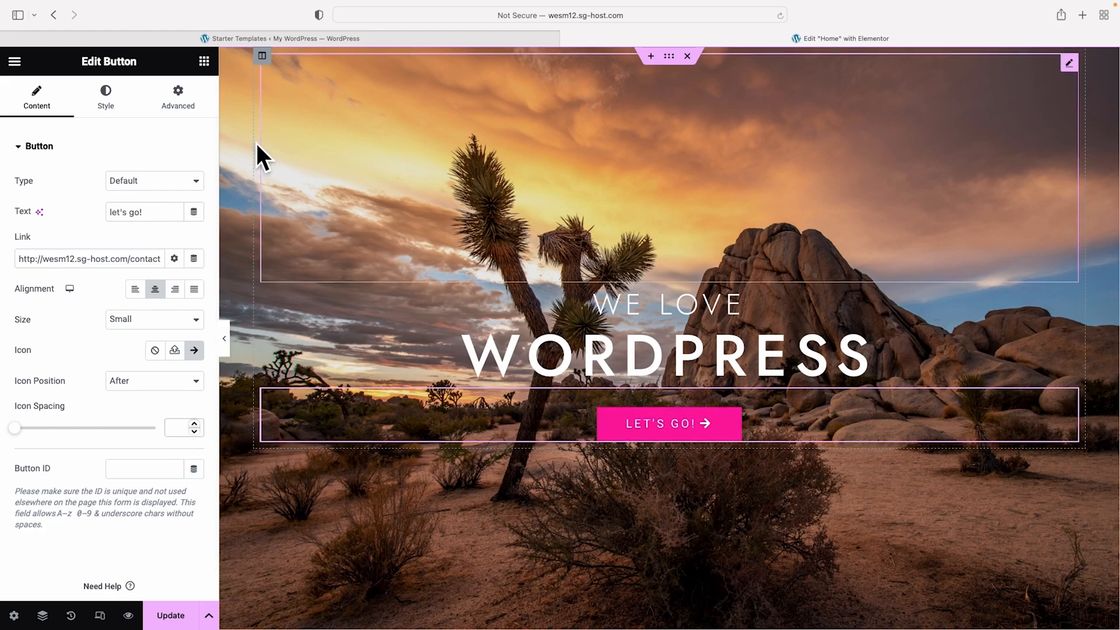
# Look through the hero button's typography settings and available font families
pyautogui.click(103, 96)
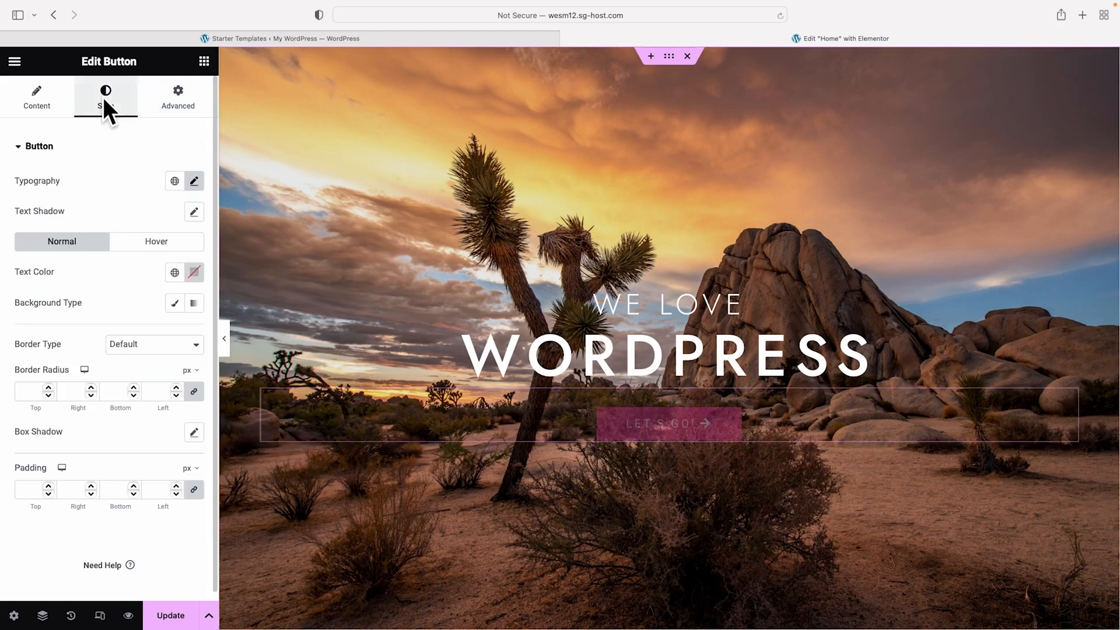
pyautogui.click(194, 180)
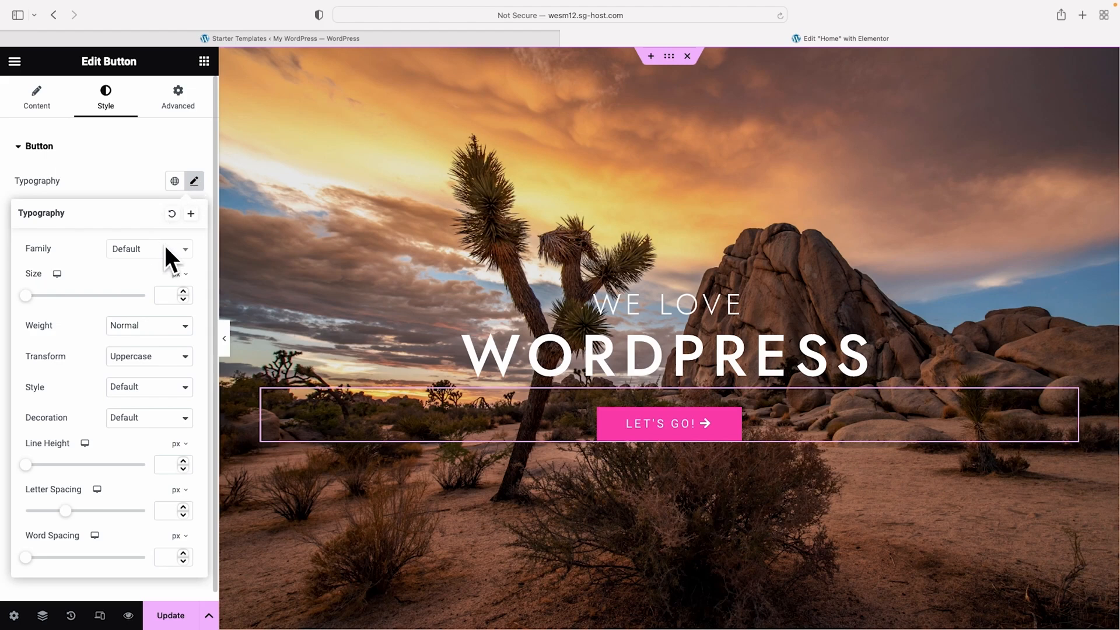
pyautogui.click(180, 250)
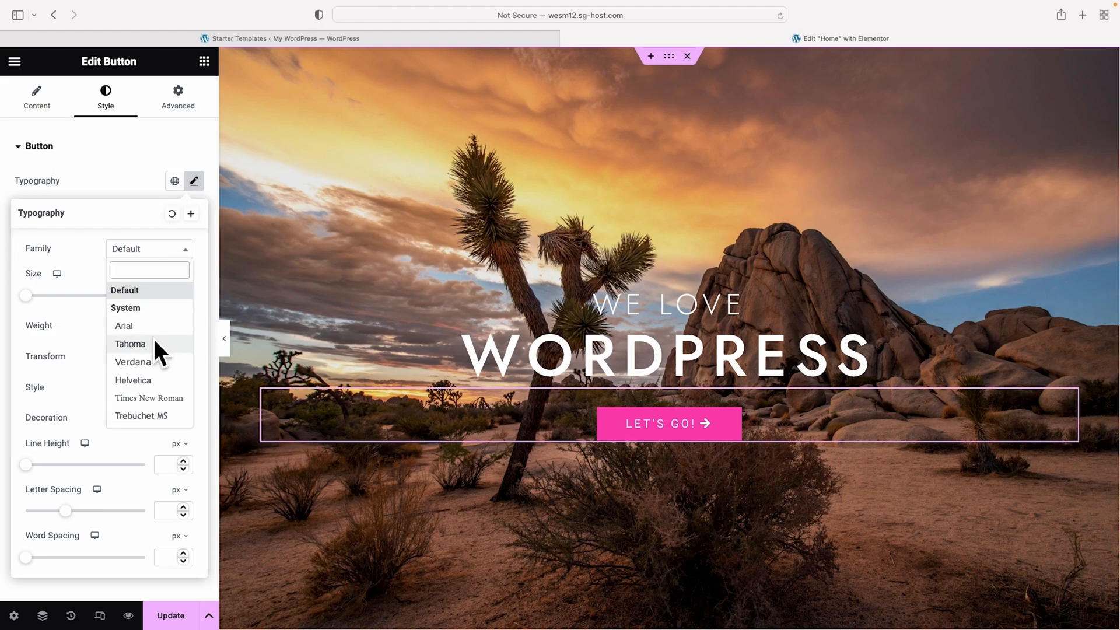
pyautogui.click(135, 220)
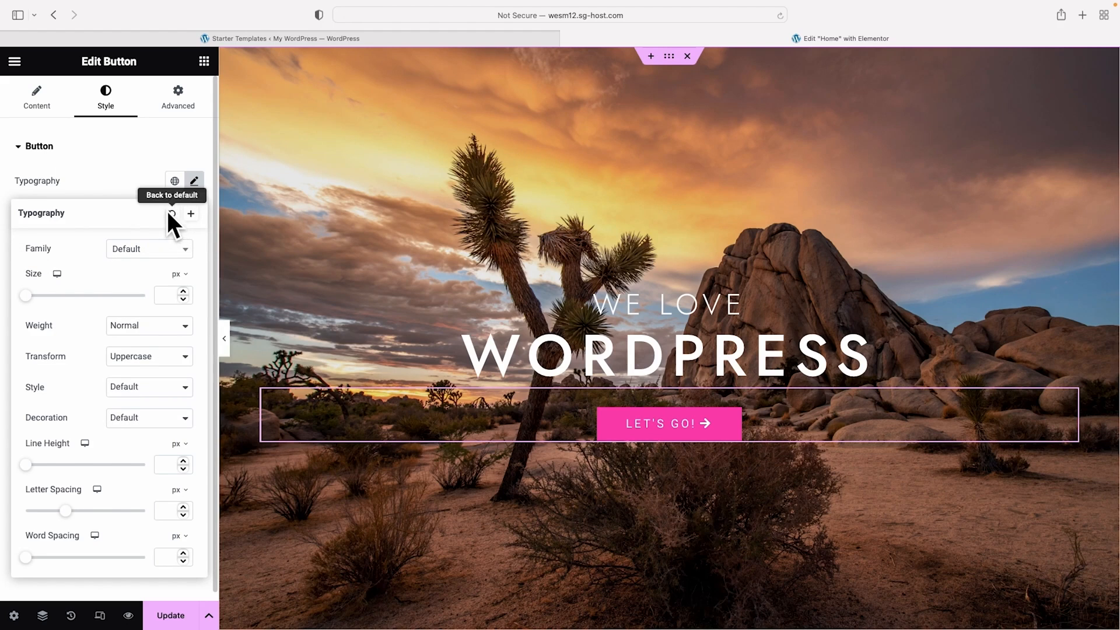
pyautogui.click(131, 185)
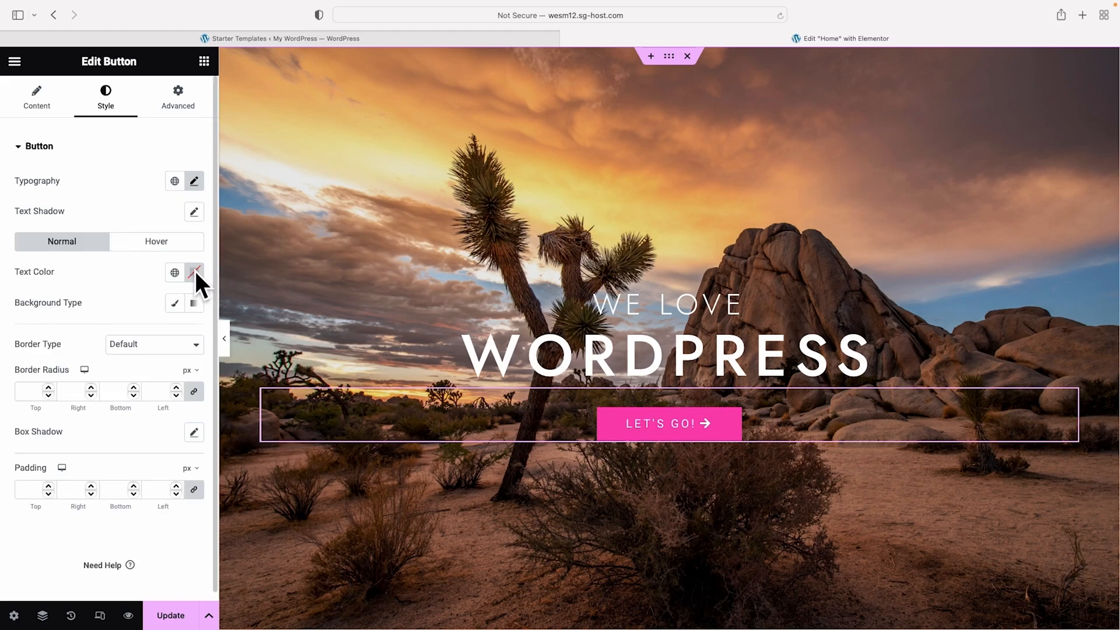
# Try other text colors on the hero button, then reset its text color to the default
pyautogui.click(195, 272)
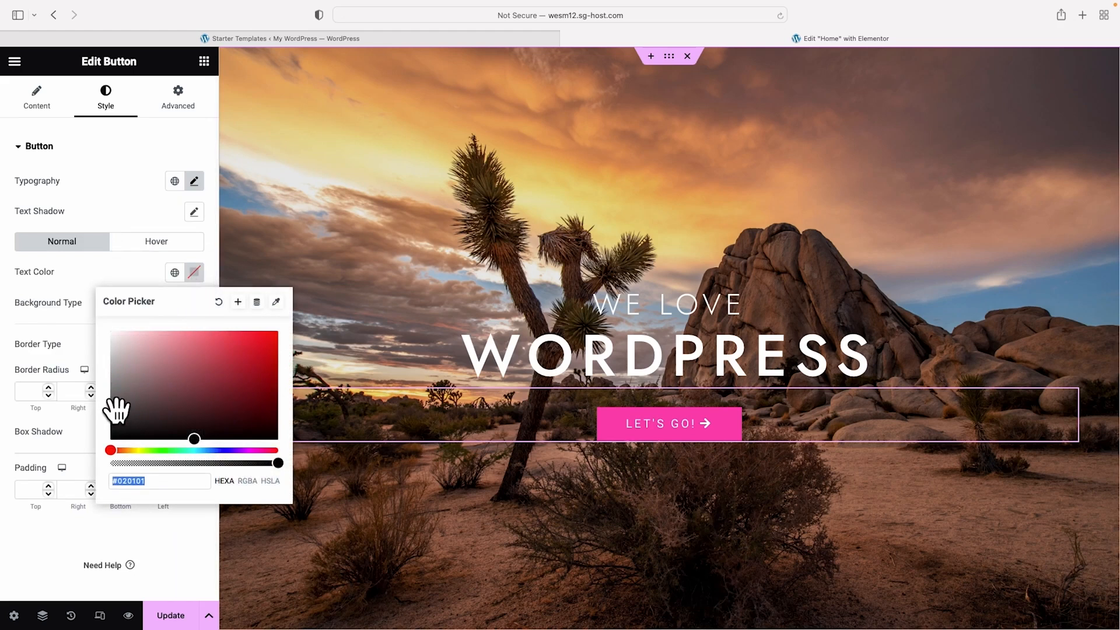
pyautogui.write('#FFFFFF')
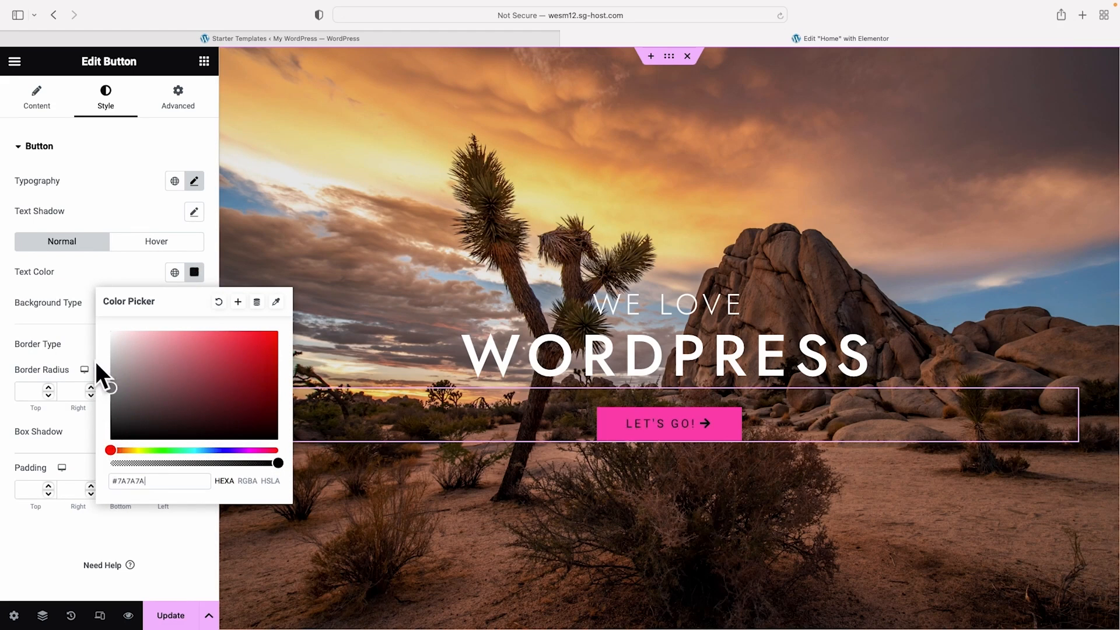
pyautogui.click(203, 383)
pyautogui.click(228, 374)
pyautogui.click(219, 301)
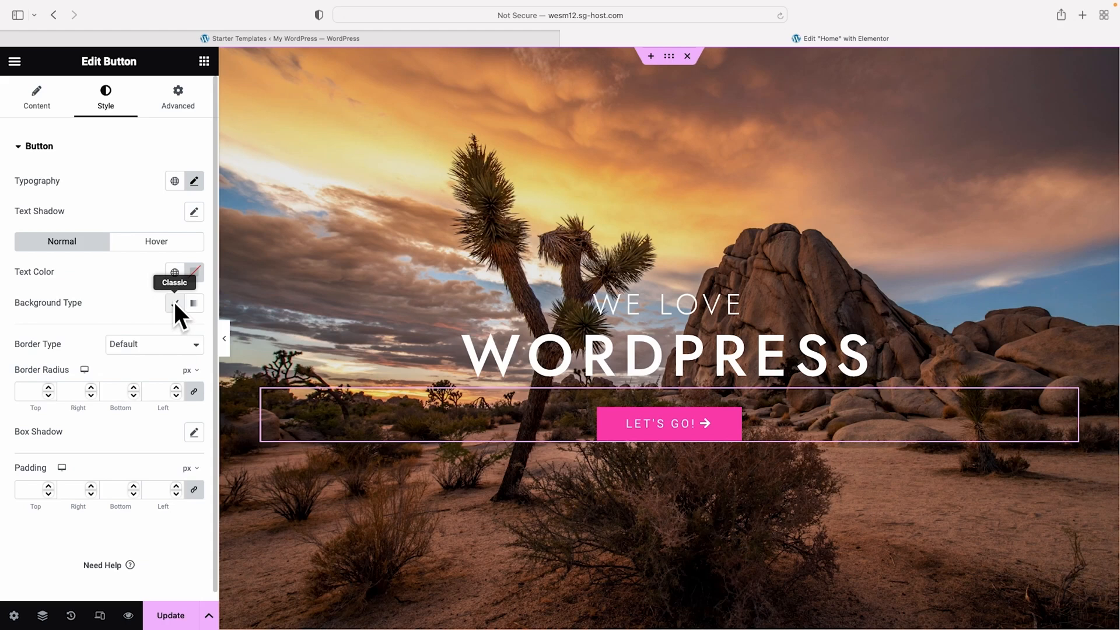
pyautogui.click(174, 303)
pyautogui.click(193, 332)
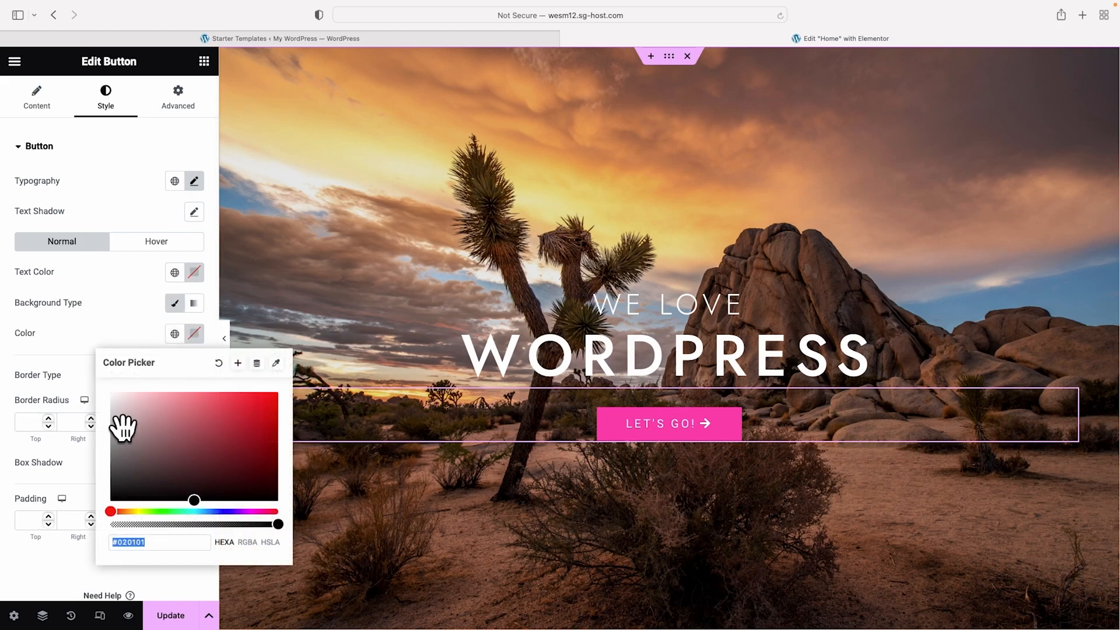
pyautogui.click(188, 442)
pyautogui.click(217, 358)
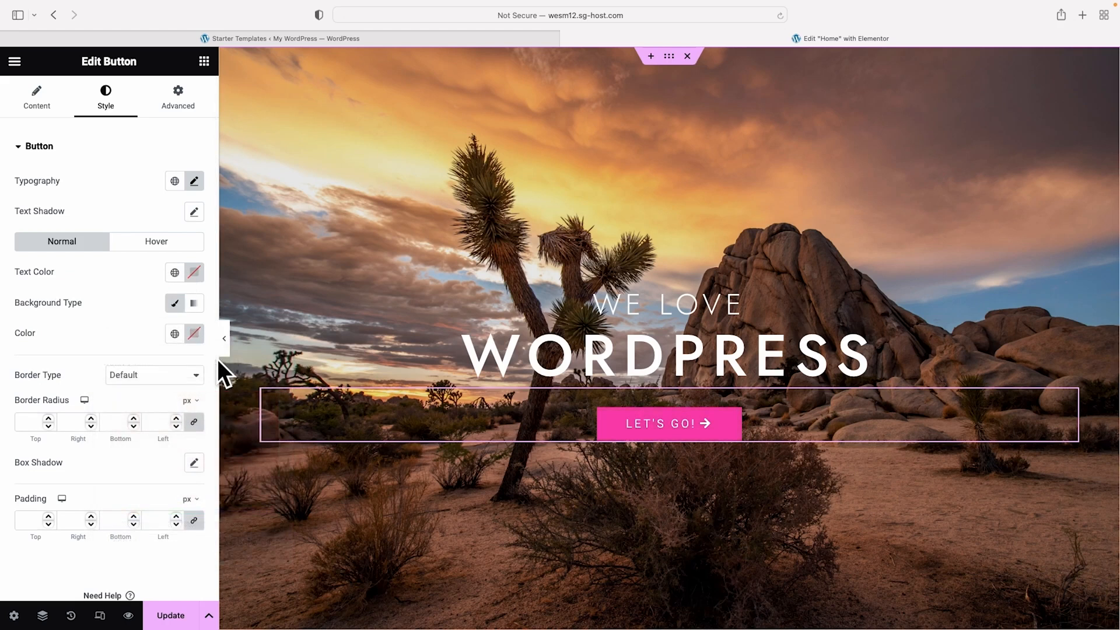
# Give the hero button a gradient background with second color EC1698, saved as a global color named Magenta
pyautogui.click(195, 302)
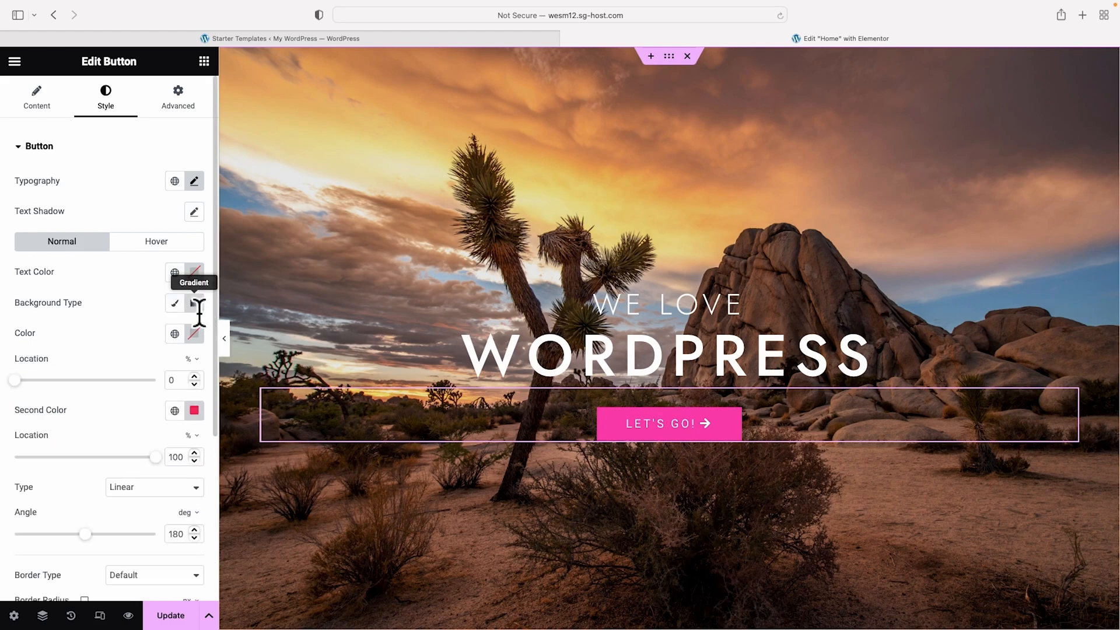
pyautogui.click(194, 409)
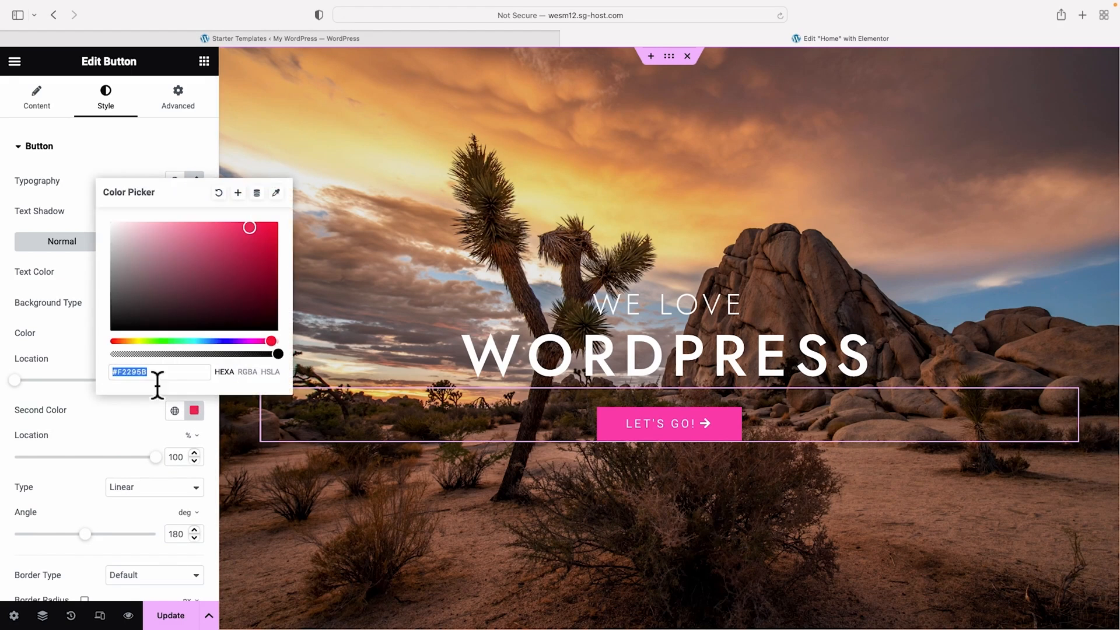
pyautogui.write('EC1698')
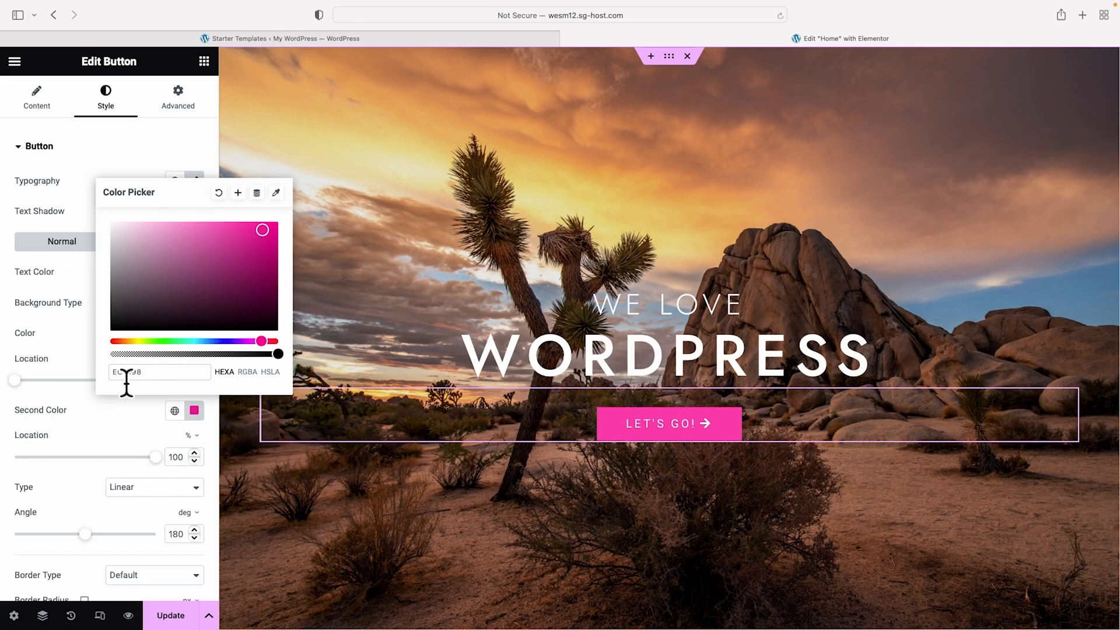
pyautogui.click(238, 193)
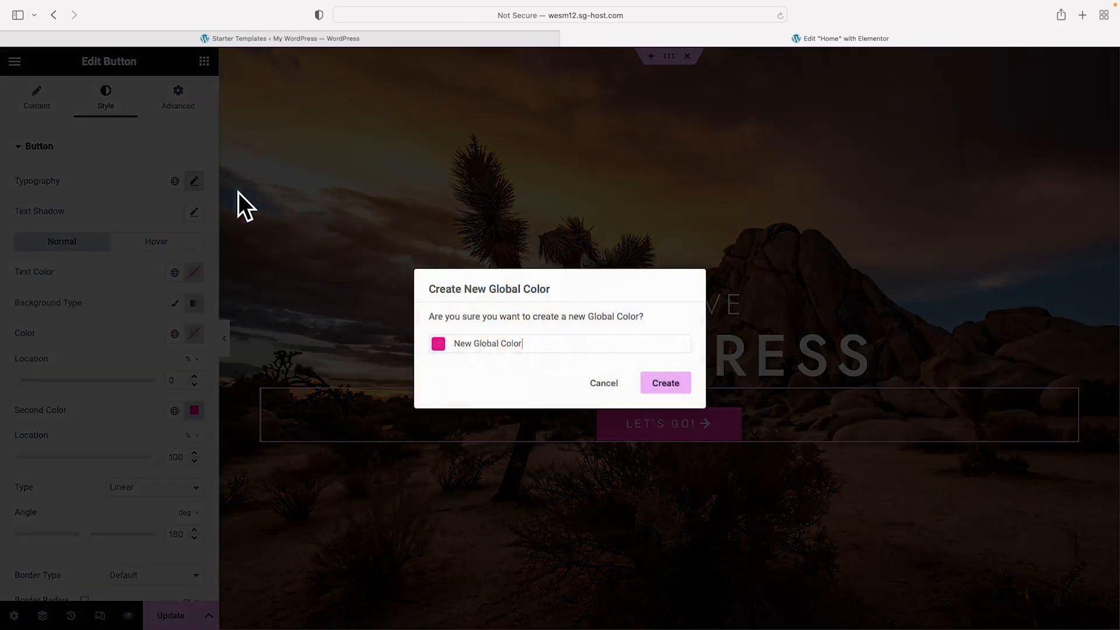
pyautogui.tripleClick(553, 355)
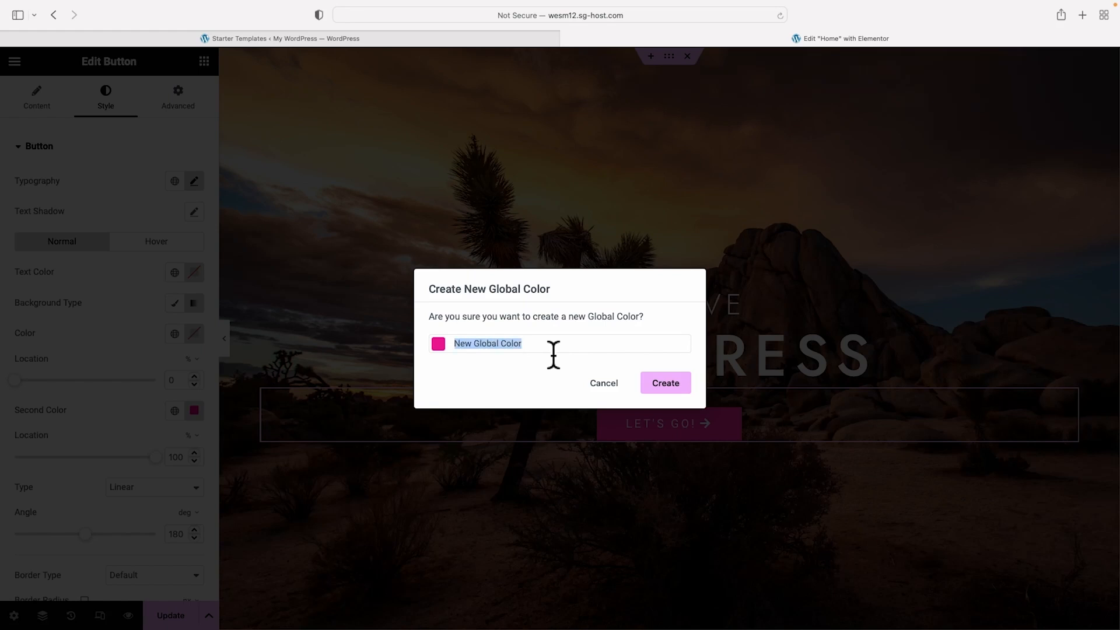
pyautogui.write('Magenta')
pyautogui.click(665, 382)
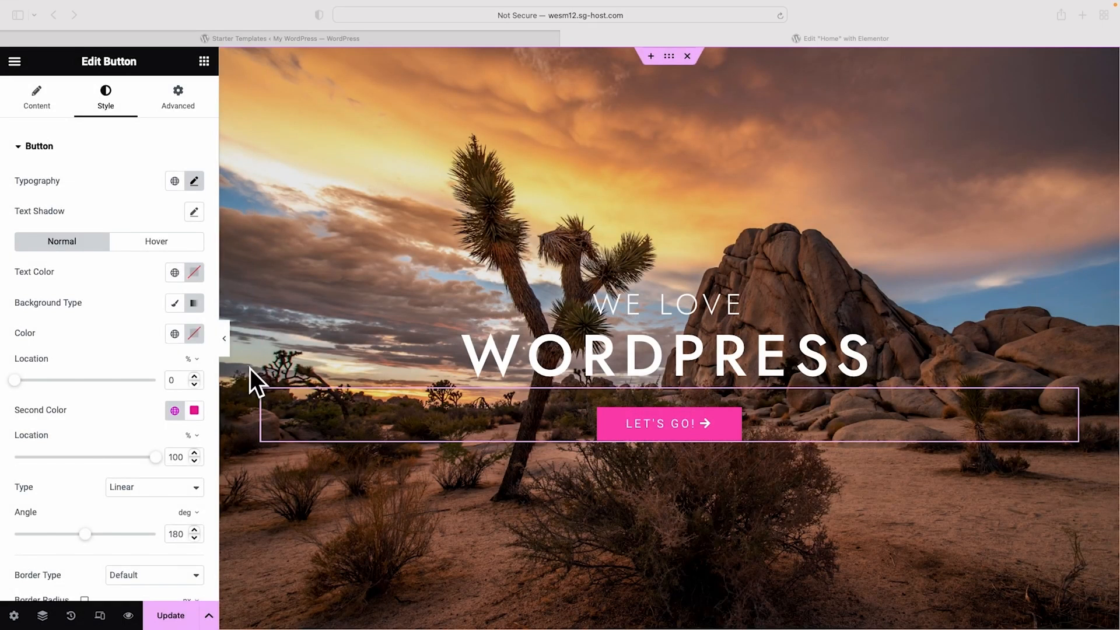
# Set the gradient's first color to 7D19C7, saved as the global color Purple, and set the gradient angle to 81 degrees
pyautogui.click(194, 331)
pyautogui.write('7D19C7')
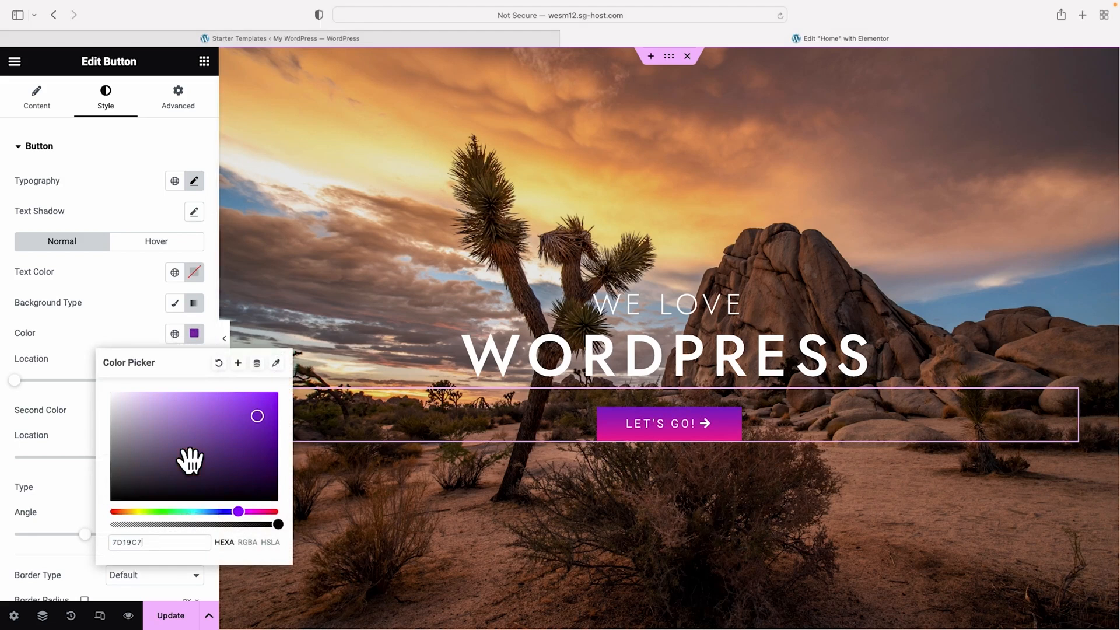
pyautogui.click(237, 363)
pyautogui.write('Purple')
pyautogui.click(662, 383)
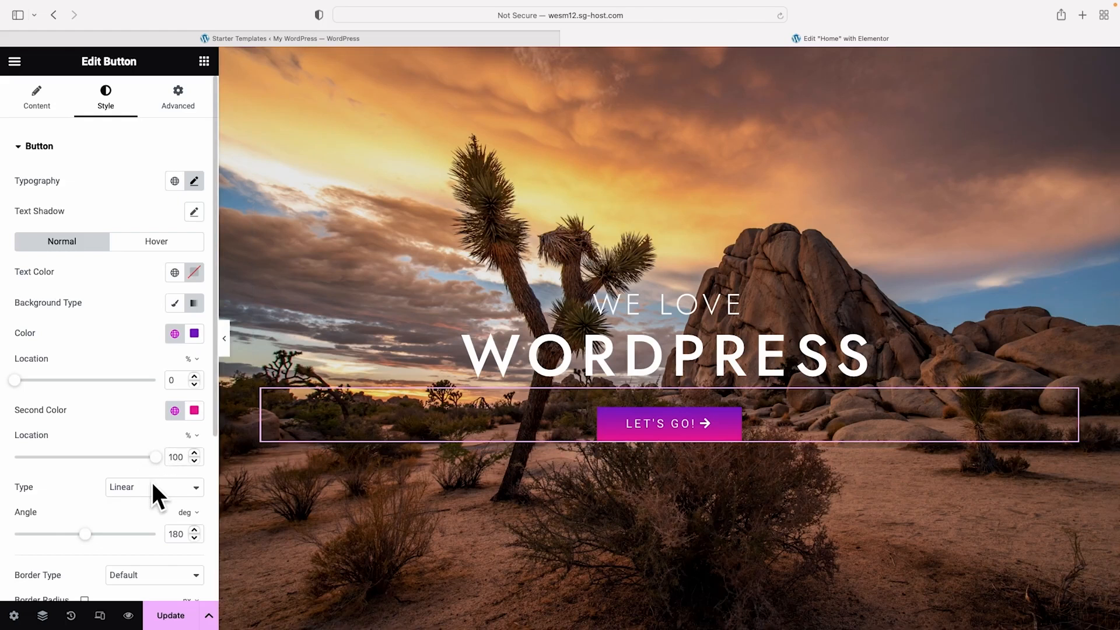
pyautogui.moveTo(85, 533); pyautogui.dragTo(45, 533)
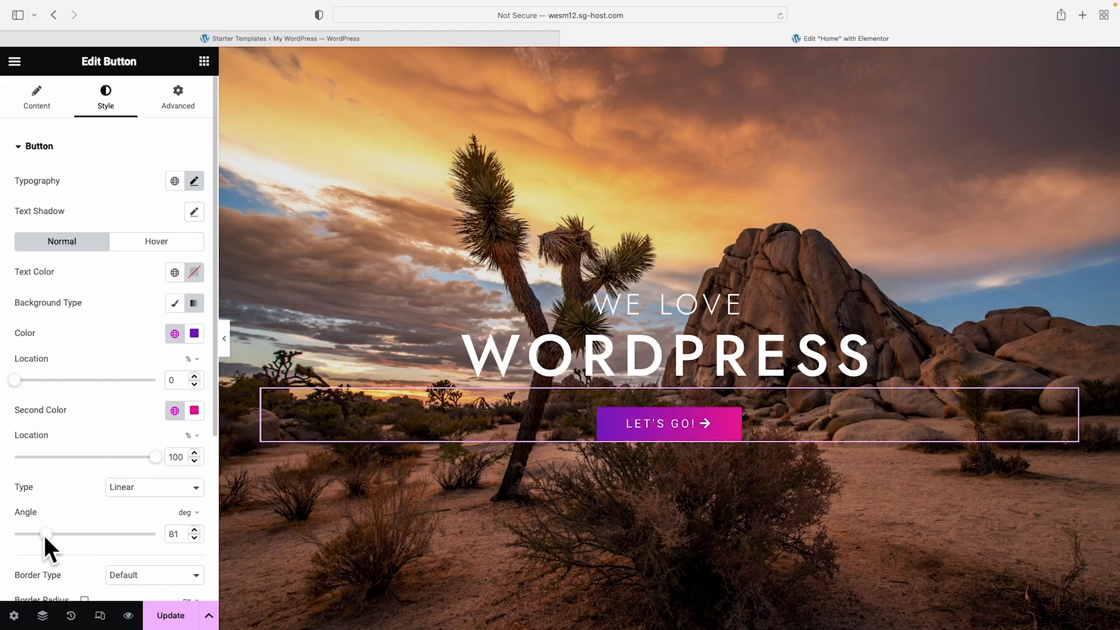
# Add a solid white border with a width of 2 px on all sides of the hero button
pyautogui.scroll(-5, 124, 449)
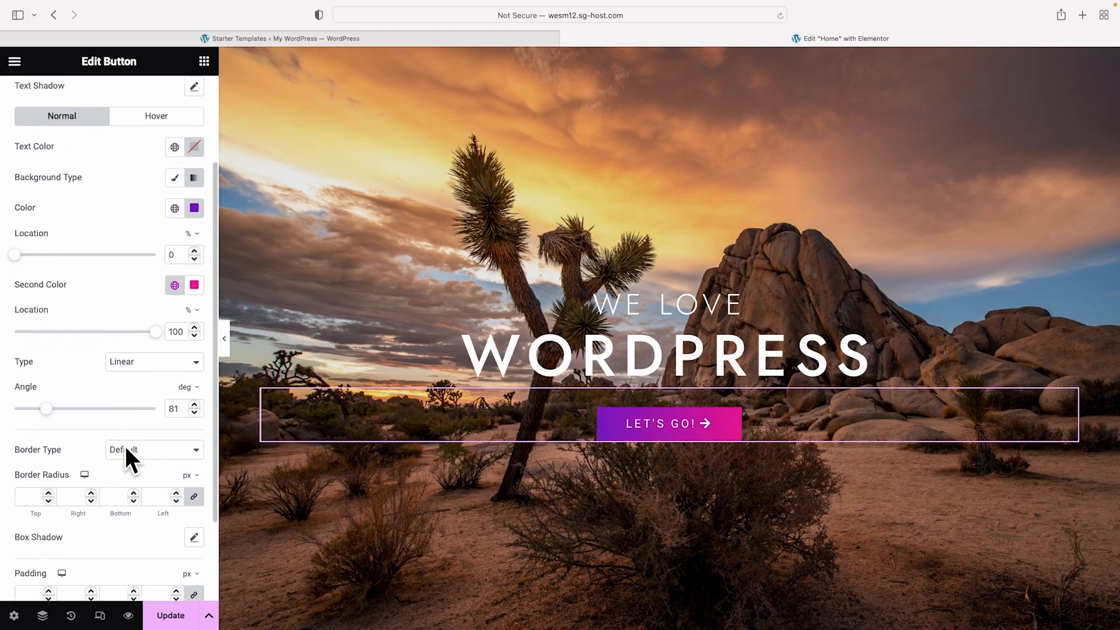
pyautogui.scroll(-1, 30, 430)
pyautogui.click(196, 400)
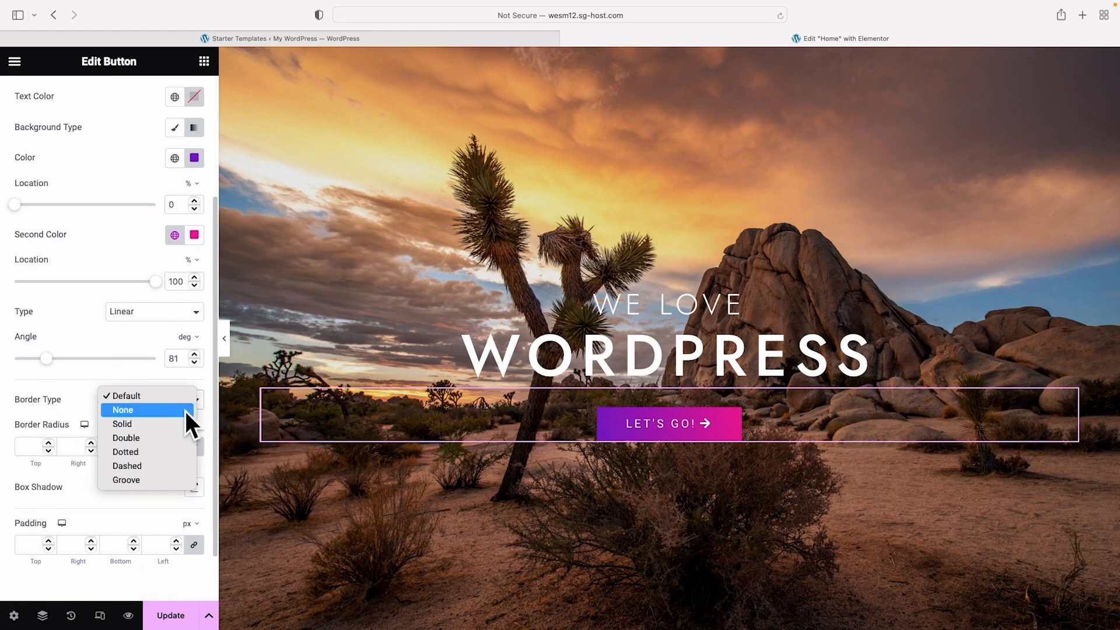
pyautogui.click(181, 424)
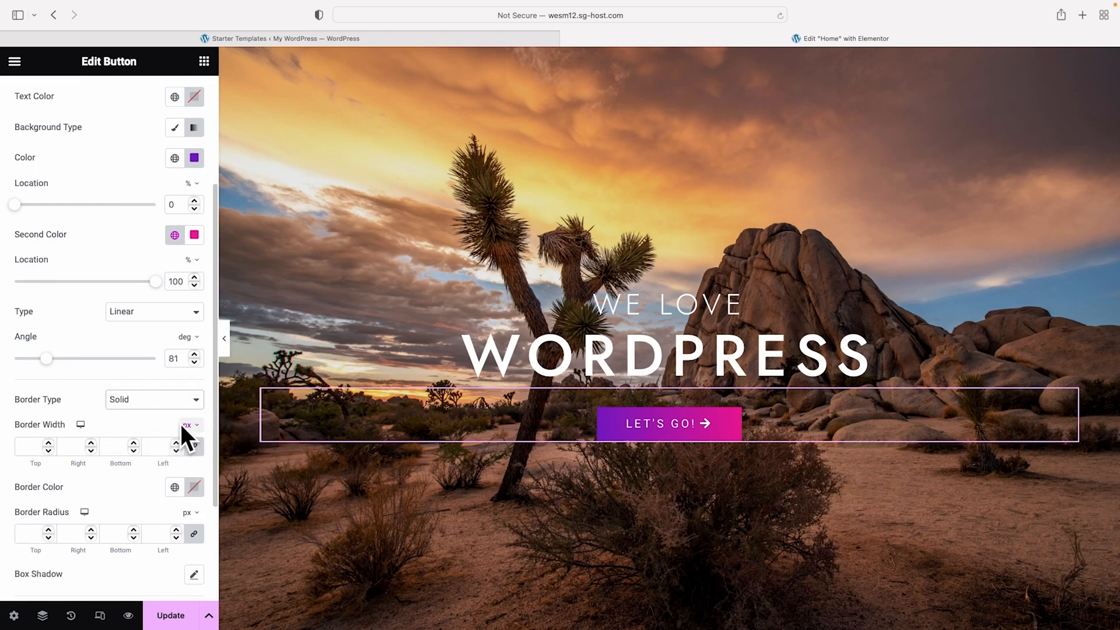
pyautogui.click(48, 442)
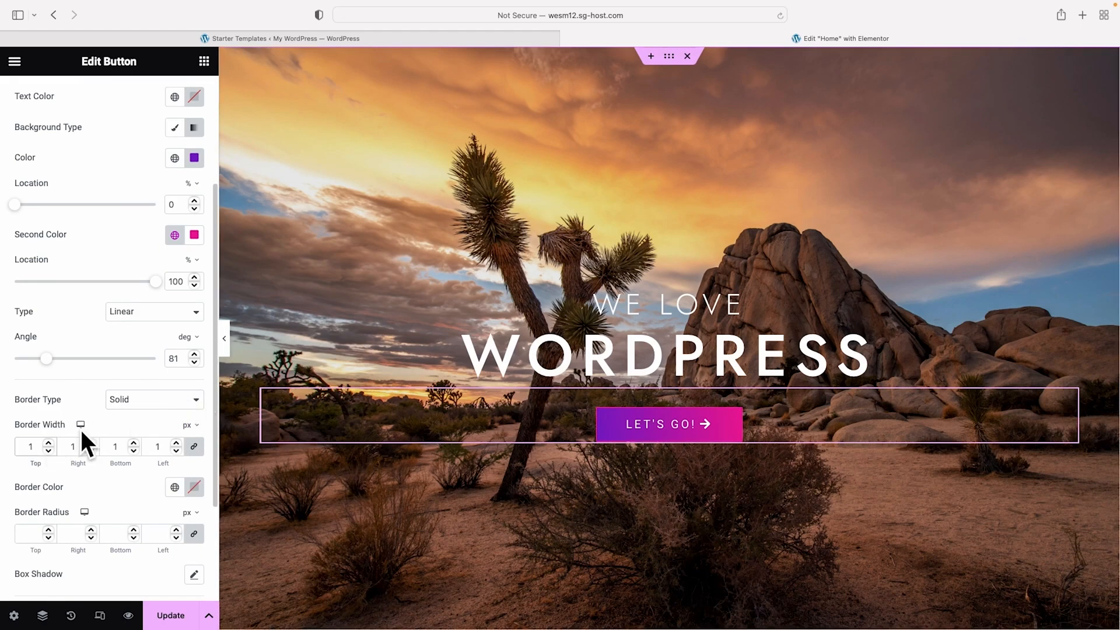
pyautogui.click(48, 443)
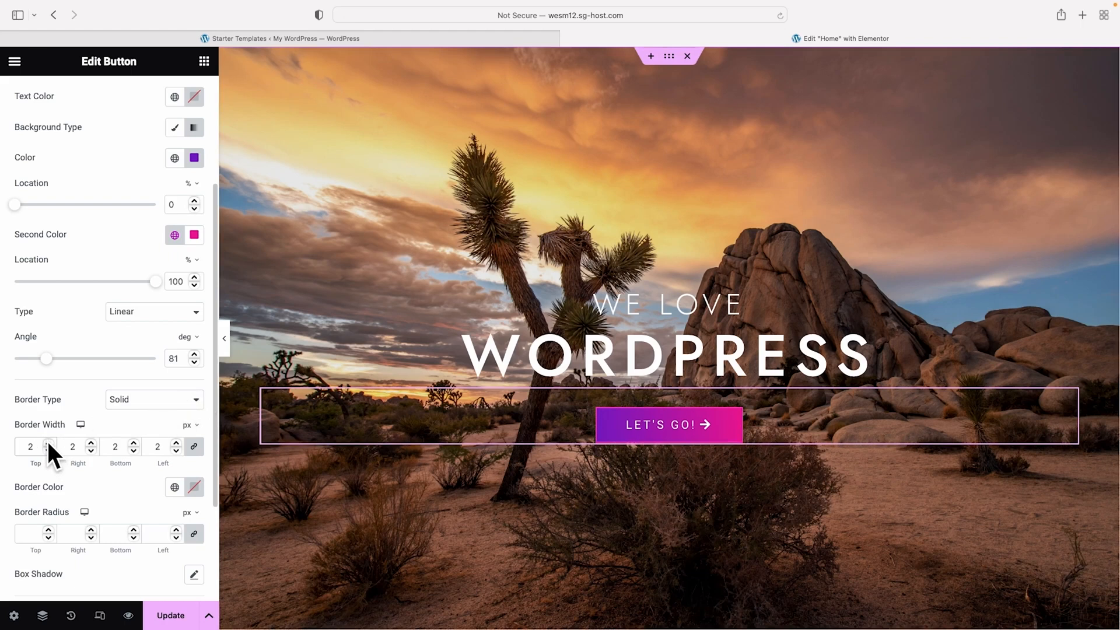
pyautogui.click(196, 488)
pyautogui.moveTo(135, 328); pyautogui.dragTo(107, 297)
pyautogui.click(79, 330)
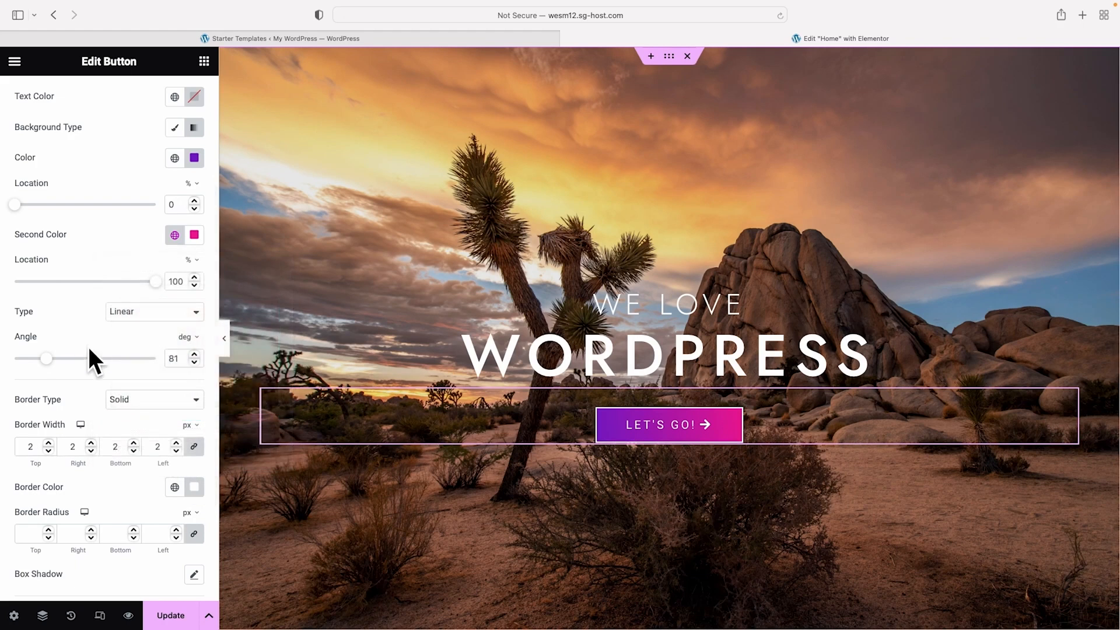
# Round the hero button's corners with a border radius of 38 px on all sides
pyautogui.click(49, 530)
pyautogui.click(48, 531)
pyautogui.click(48, 530)
pyautogui.click(48, 530)
pyautogui.click(48, 529)
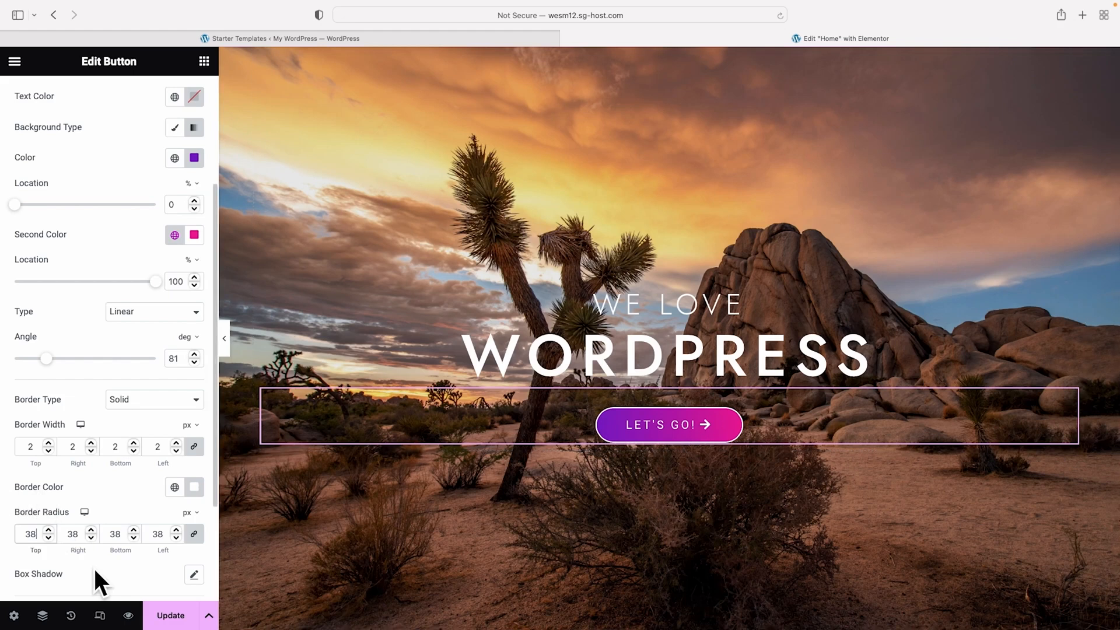
# Roll the hero button back through the edit history to its Border Type edit and update the page
pyautogui.click(71, 616)
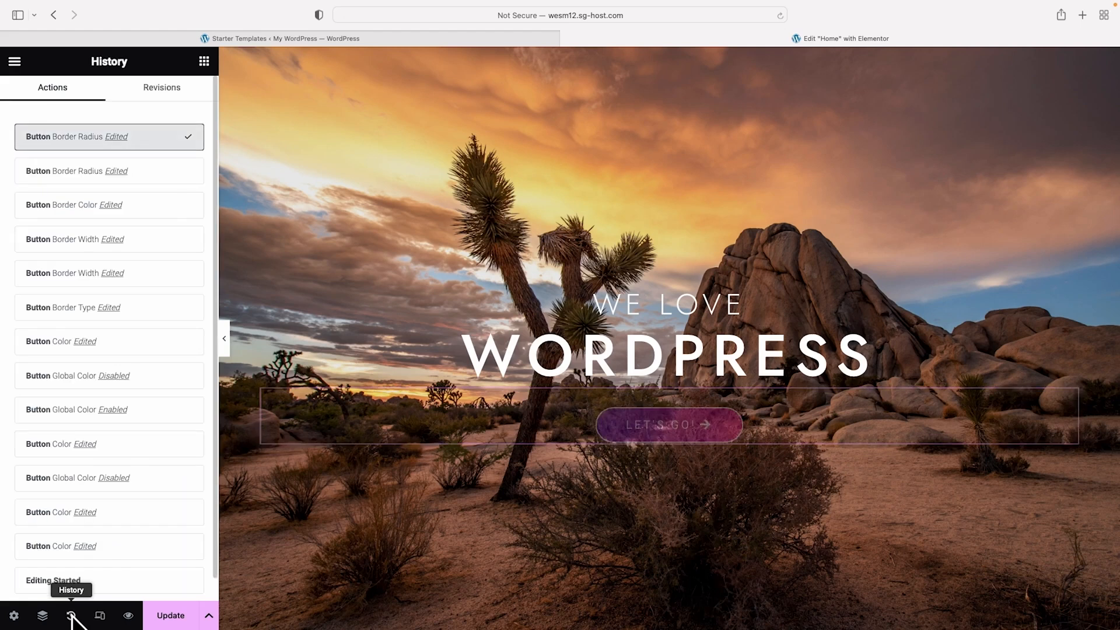
pyautogui.click(157, 170)
pyautogui.click(156, 200)
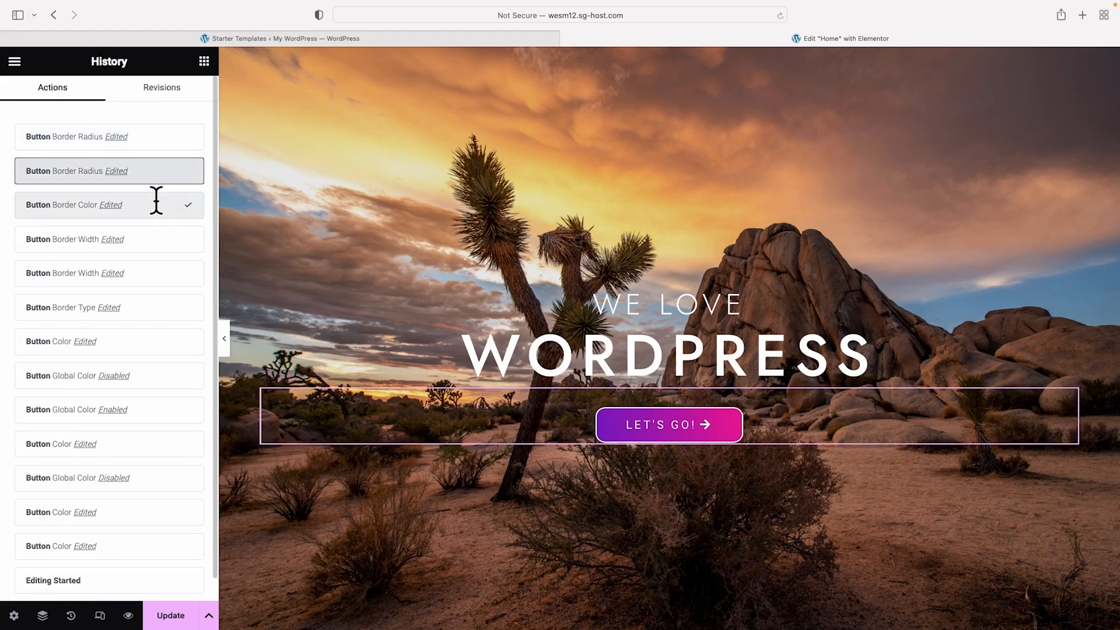
pyautogui.click(160, 236)
pyautogui.click(152, 271)
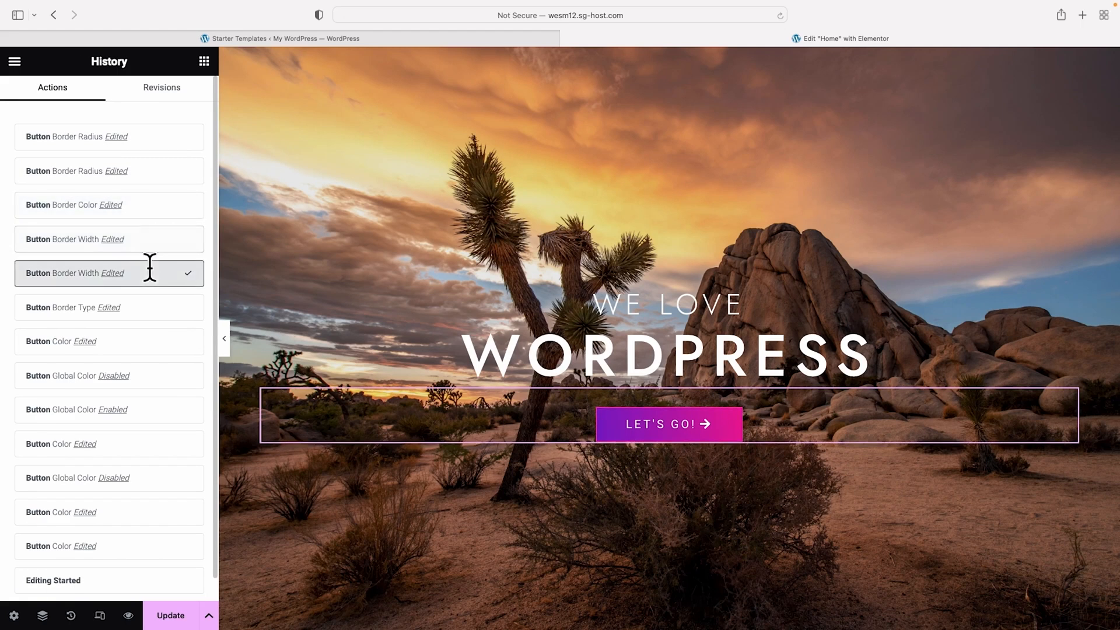
pyautogui.click(151, 309)
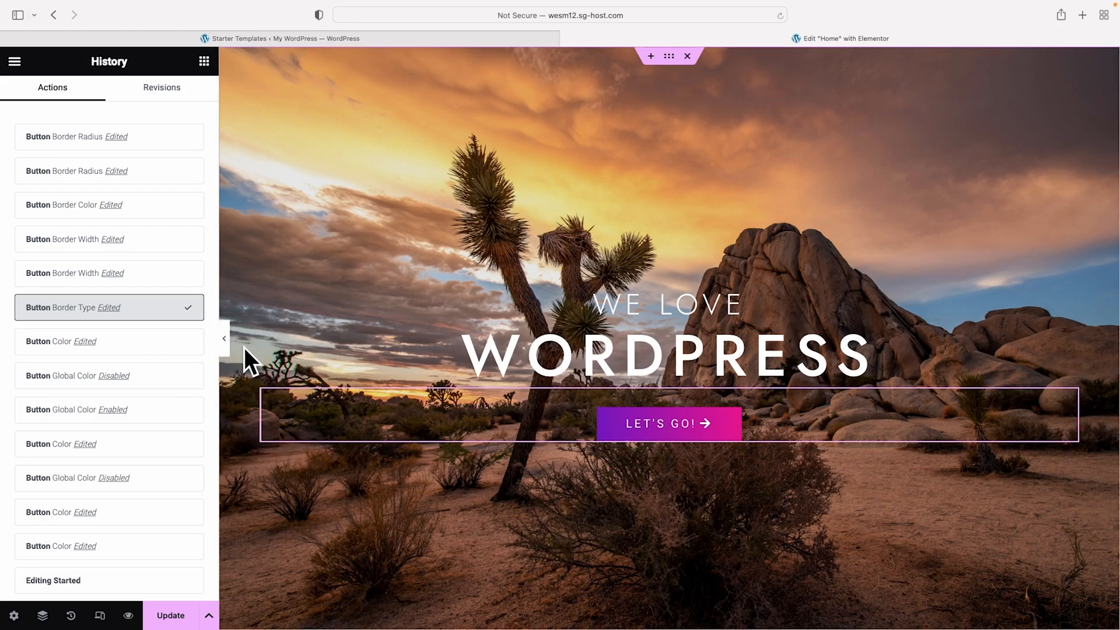
pyautogui.click(171, 619)
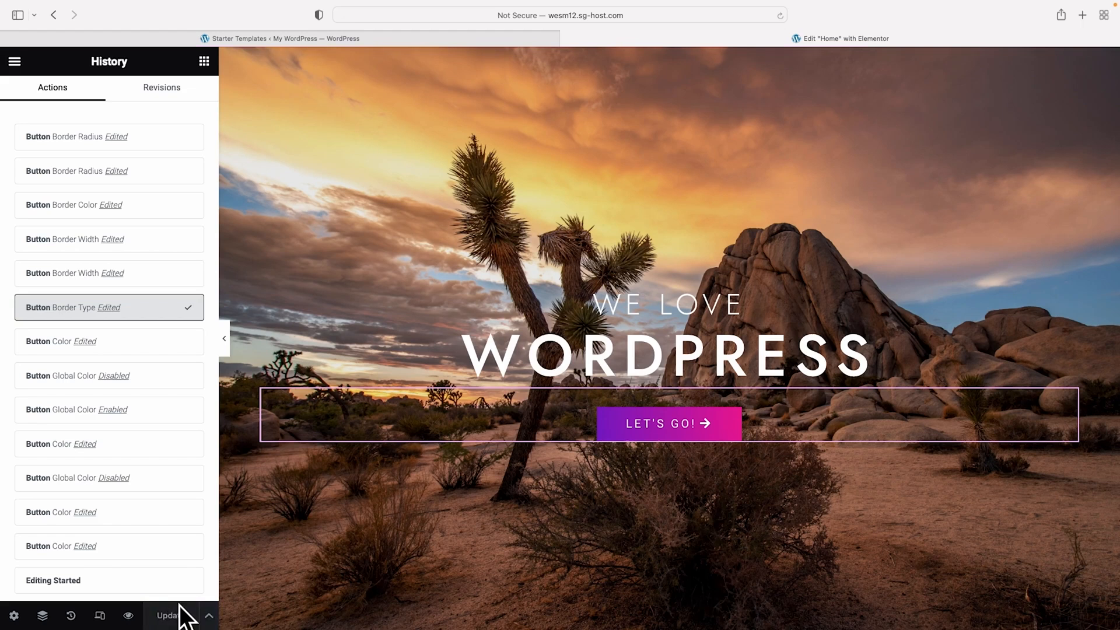
# Examine the style and typography settings of the Web Design heading in the services section
pyautogui.scroll(-2, 416, 426)
pyautogui.scroll(-5, 416, 426)
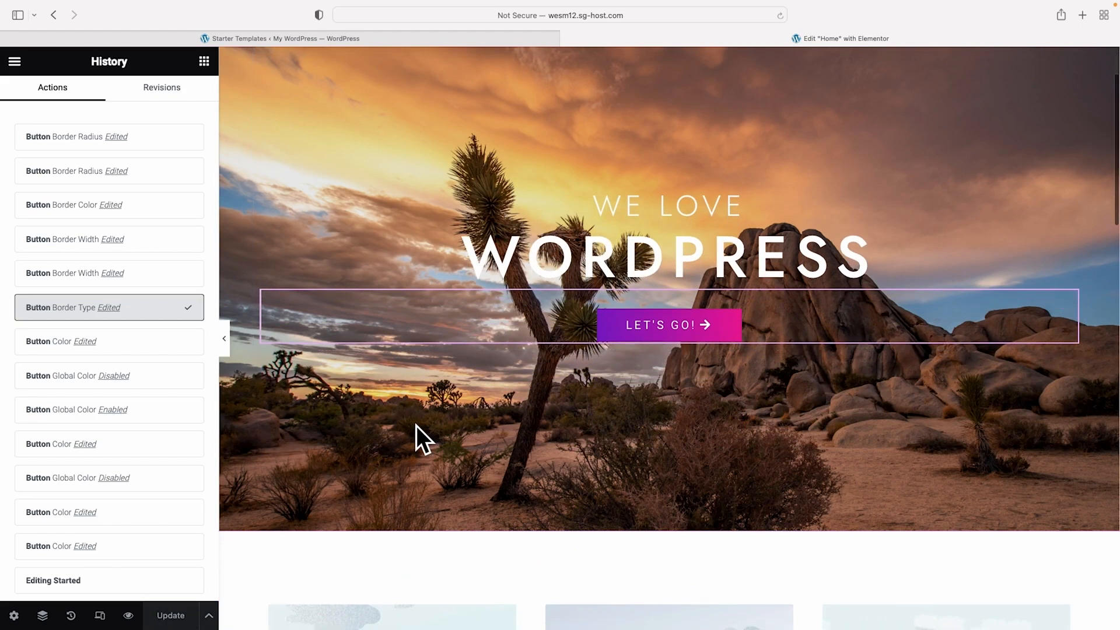
pyautogui.scroll(-6, 416, 425)
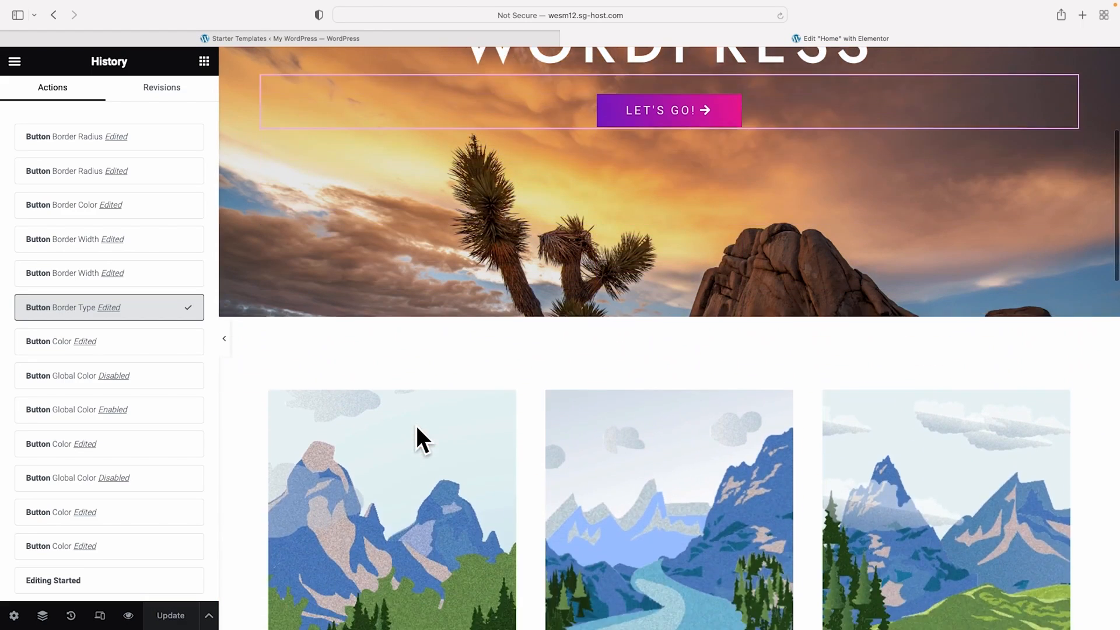
pyautogui.scroll(-2, 415, 425)
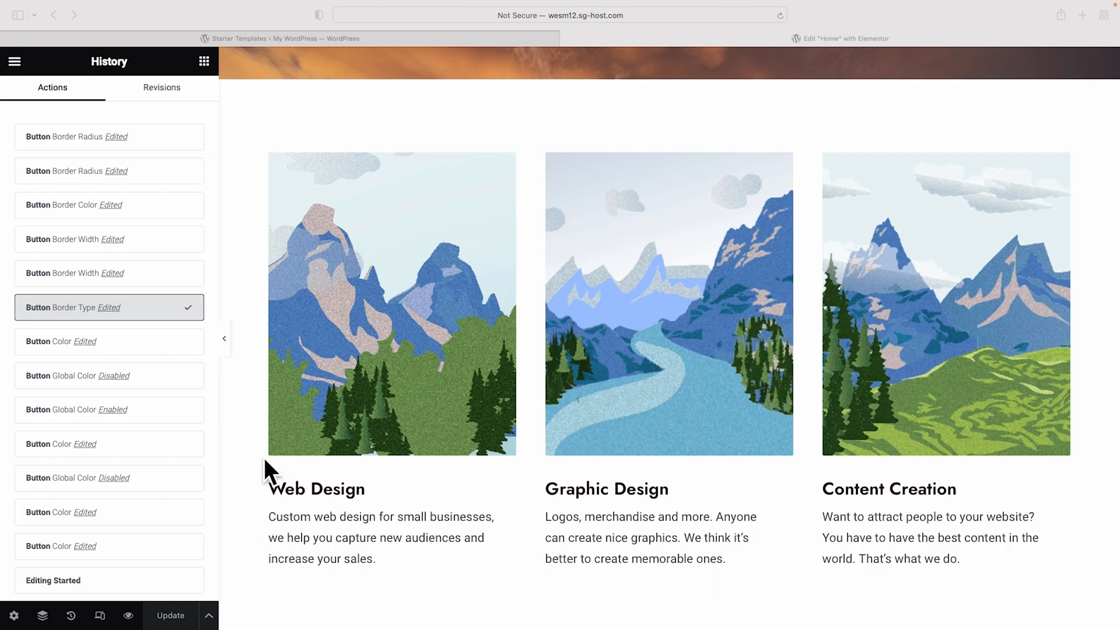
pyautogui.click(345, 493)
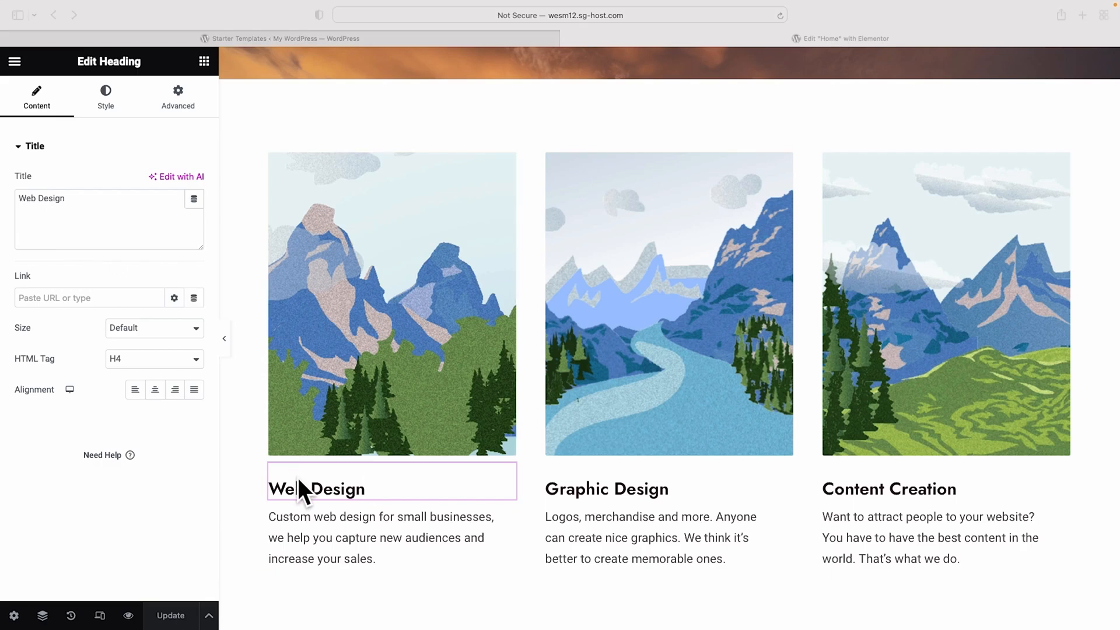
pyautogui.click(106, 92)
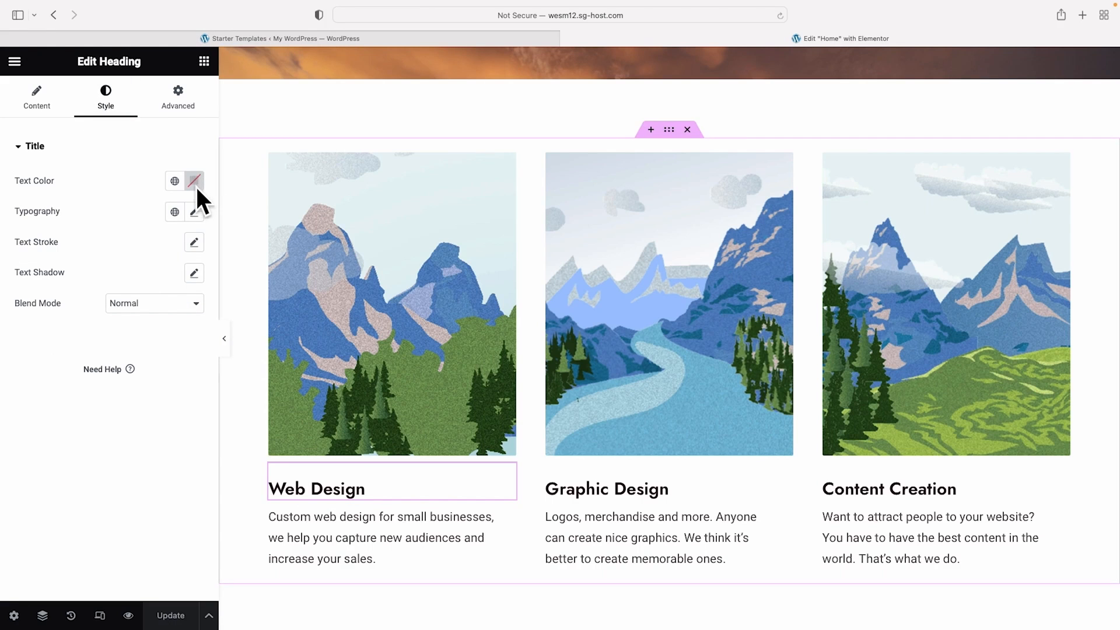
pyautogui.click(194, 212)
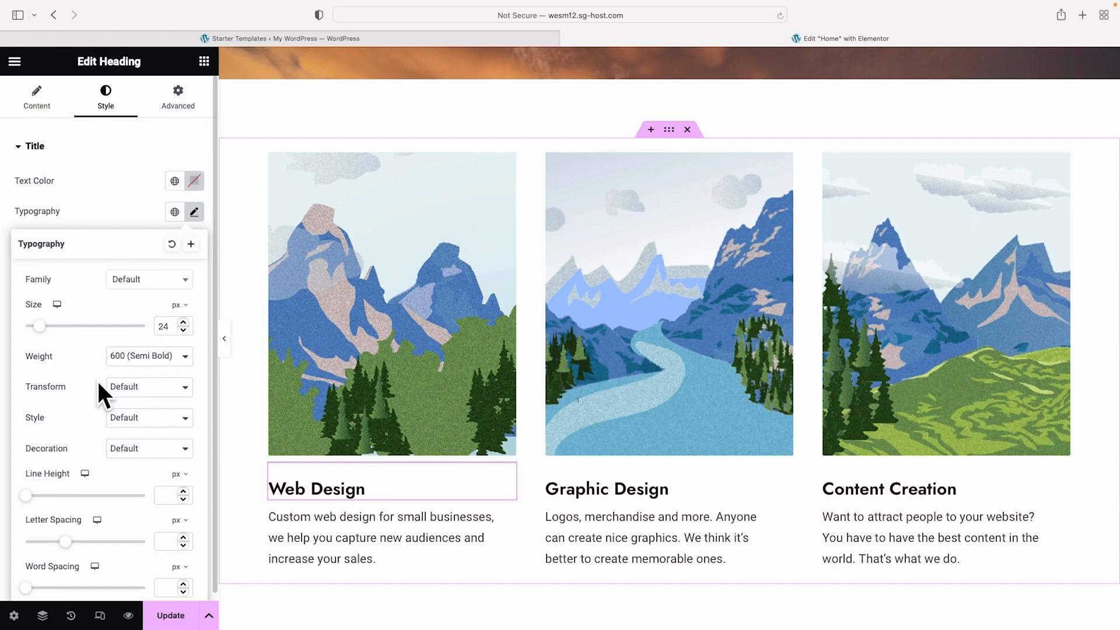
pyautogui.click(120, 387)
pyautogui.click(83, 359)
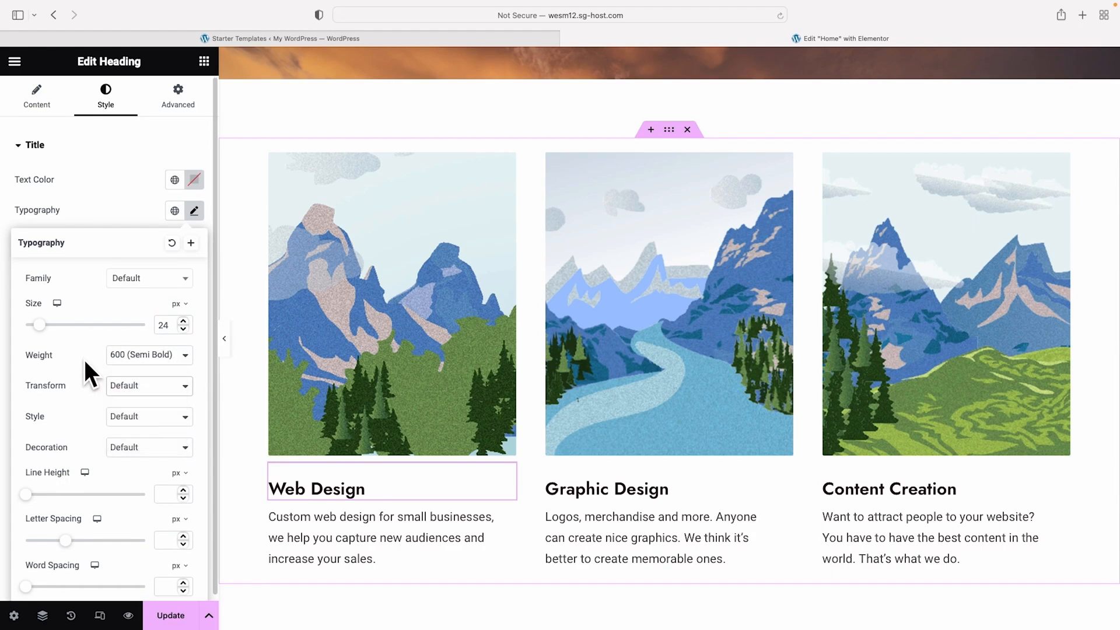
pyautogui.click(246, 231)
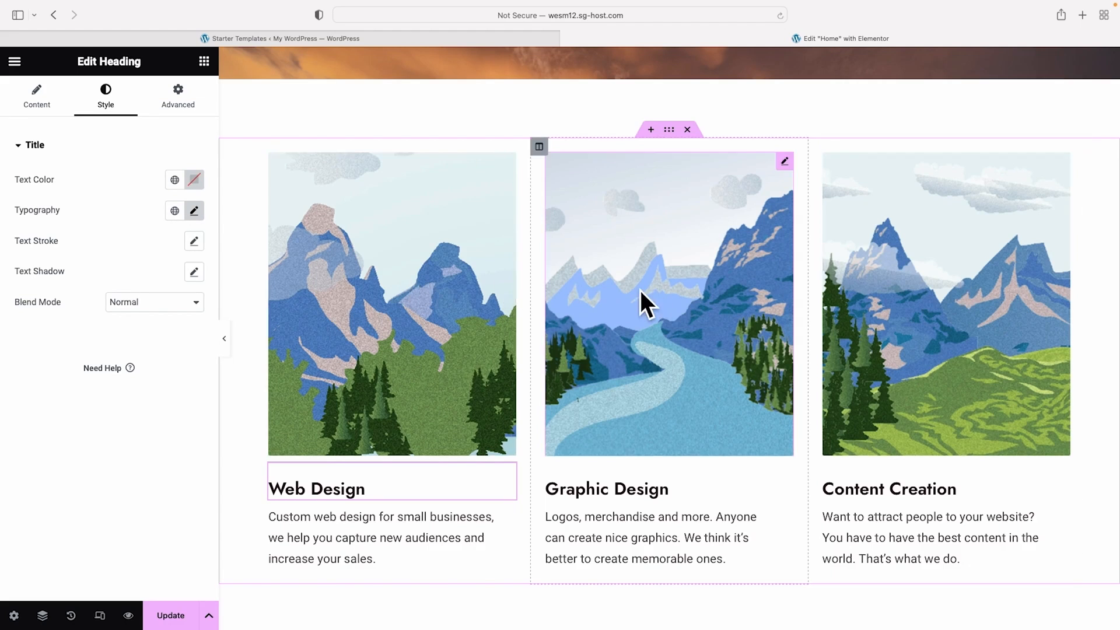
# Replace the three service images with the rock formation, desert road and Joshua tree photos from the media library
pyautogui.click(416, 279)
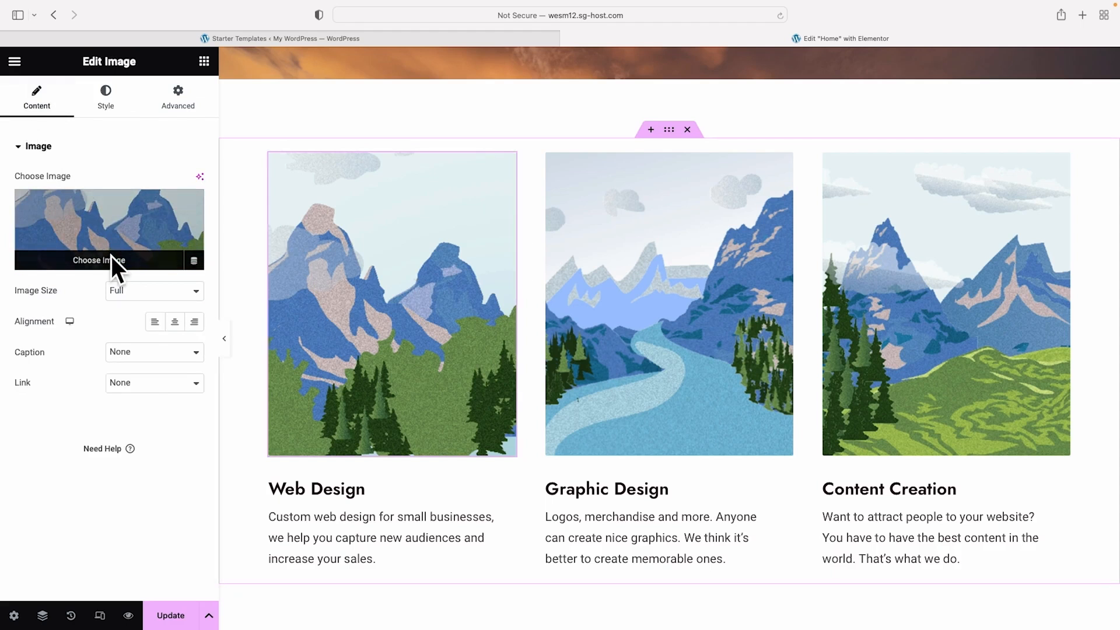
pyautogui.click(90, 259)
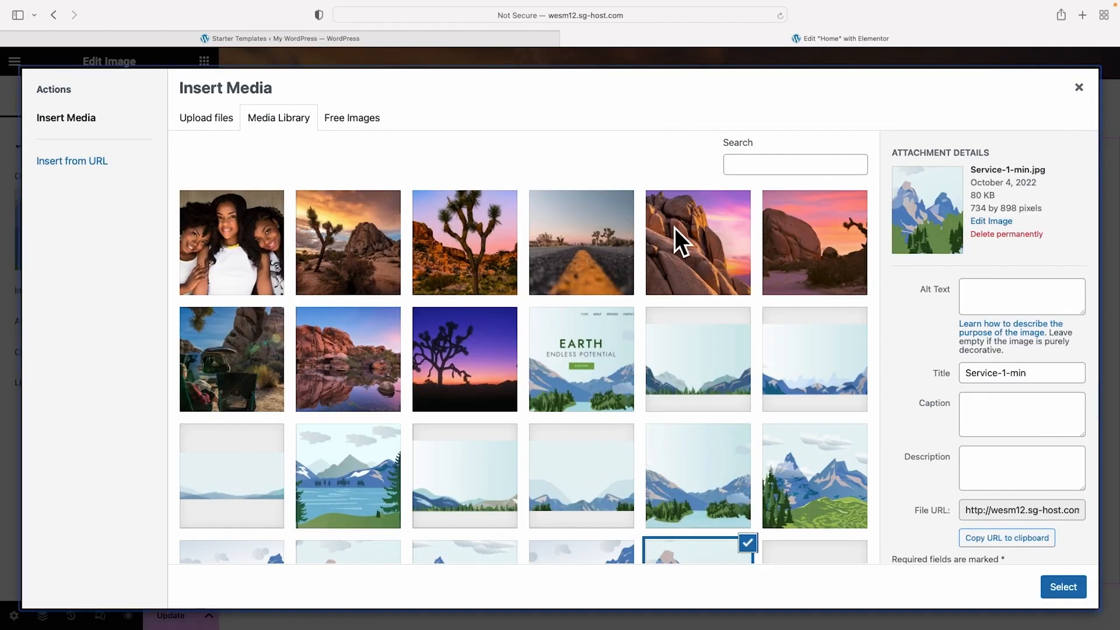
pyautogui.click(676, 230)
pyautogui.click(1066, 583)
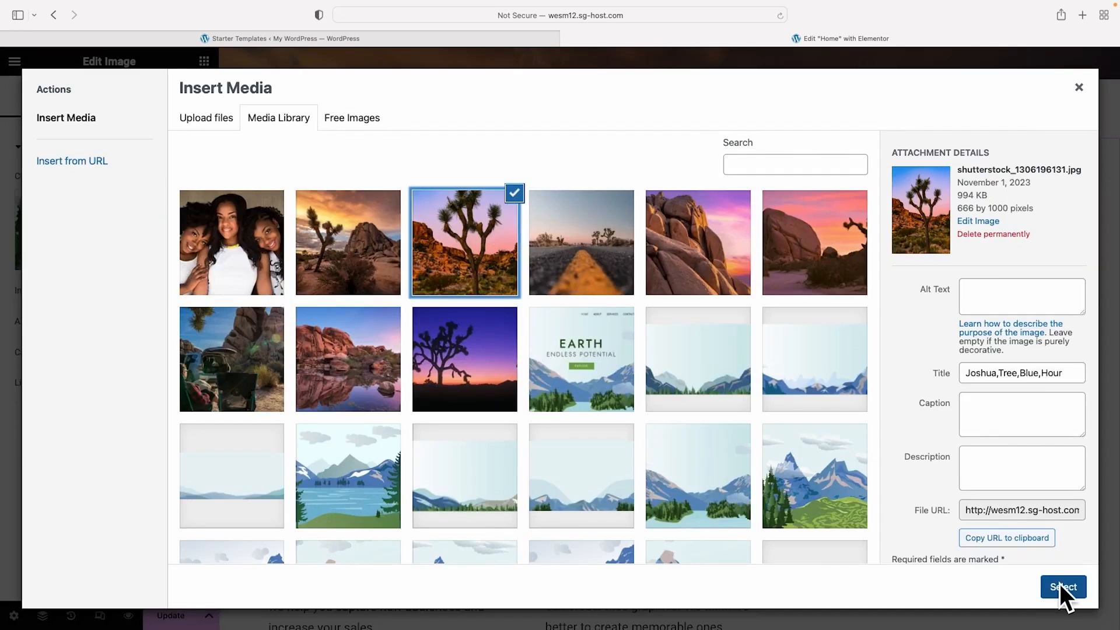
pyautogui.click(1061, 585)
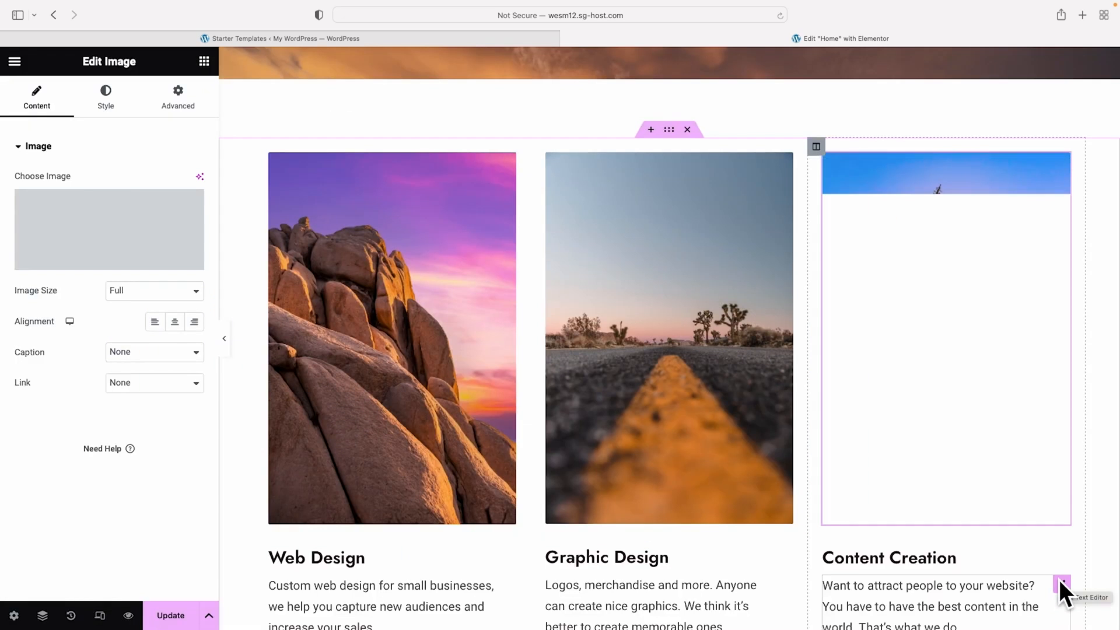
pyautogui.scroll(-1, 1058, 568)
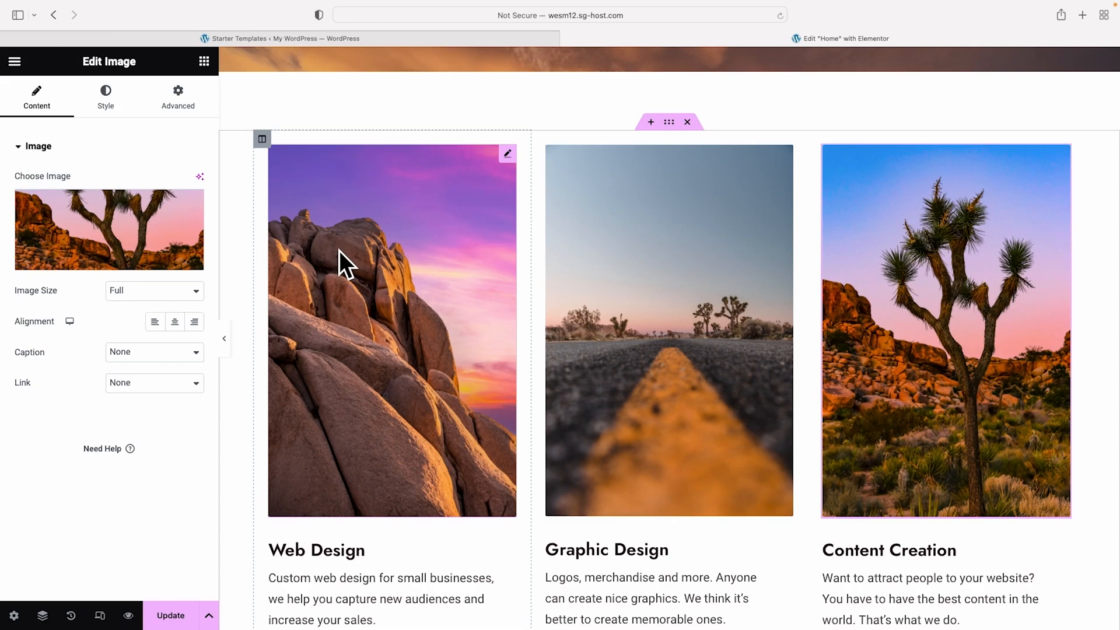
# Set the Web Design image's height to 365 px and its object fit to Cover
pyautogui.click(385, 255)
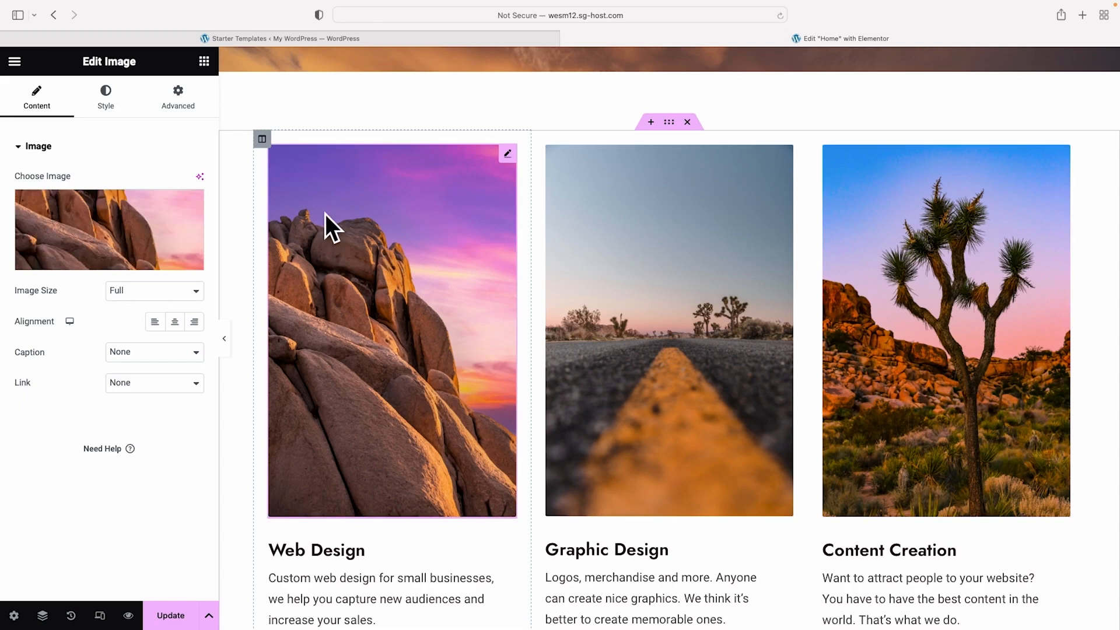
pyautogui.click(105, 105)
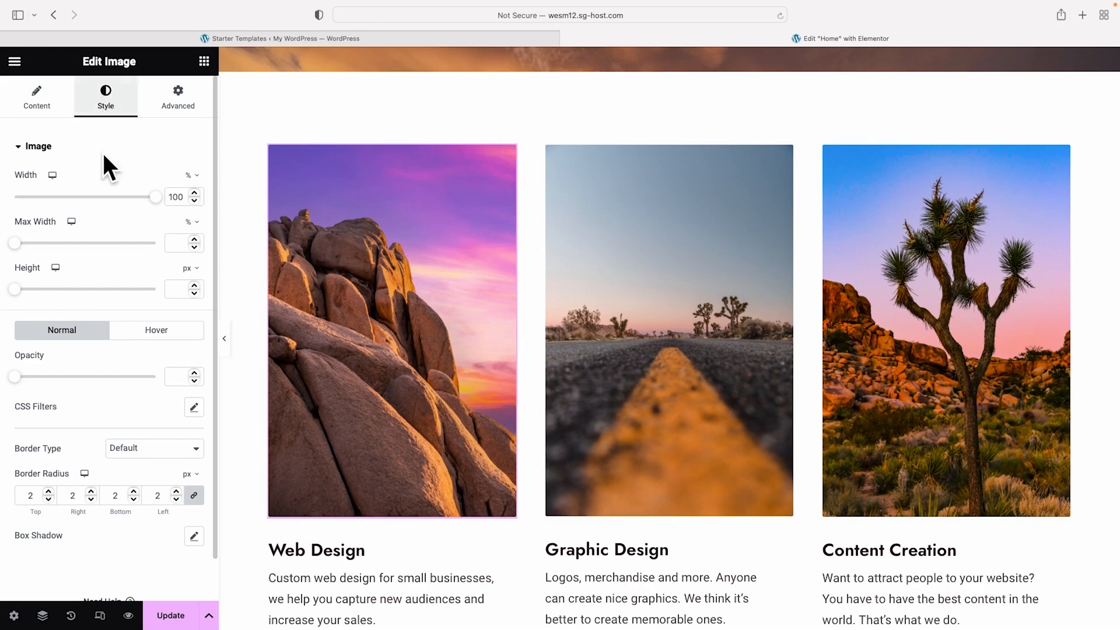
pyautogui.moveTo(13, 284); pyautogui.dragTo(116, 301)
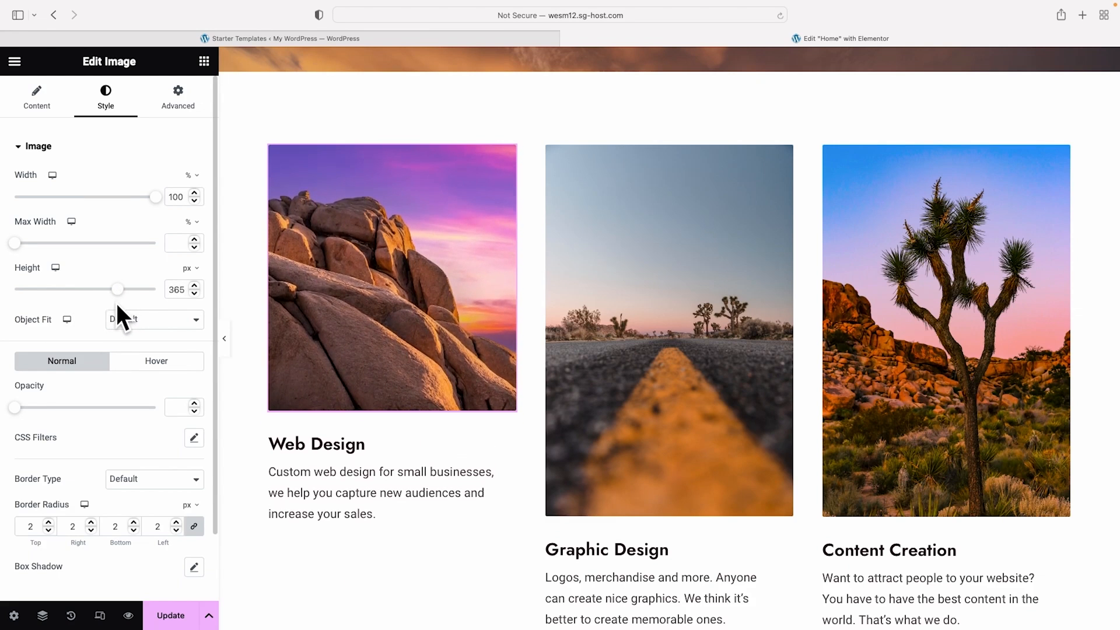
pyautogui.click(153, 320)
pyautogui.click(180, 345)
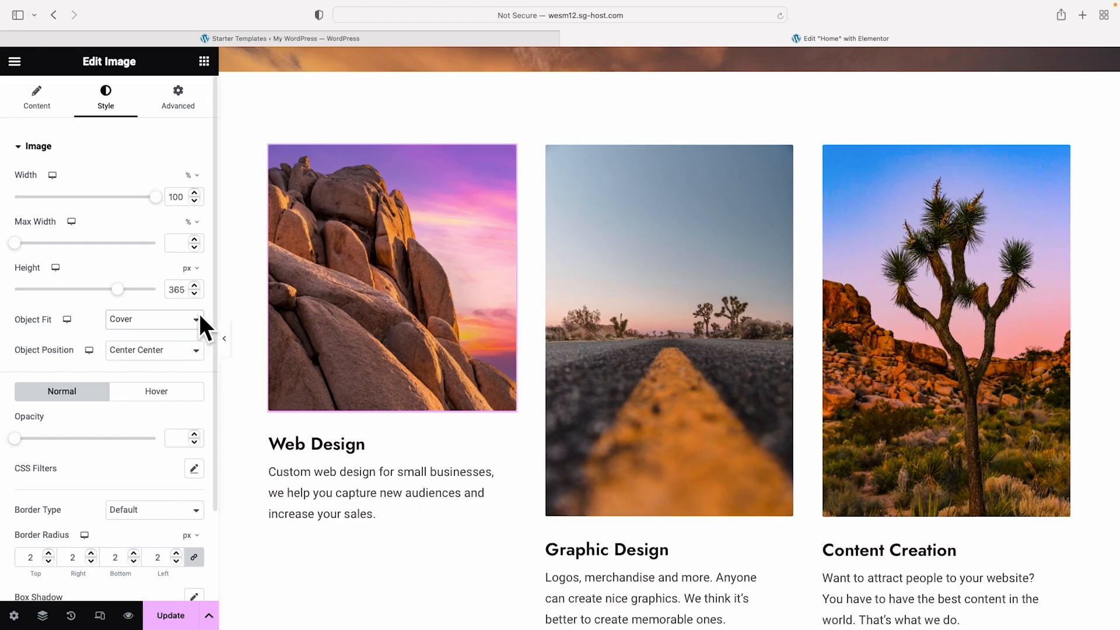
# Try the Top Left object position on the Web Design image, then return it to Center Center
pyautogui.click(172, 357)
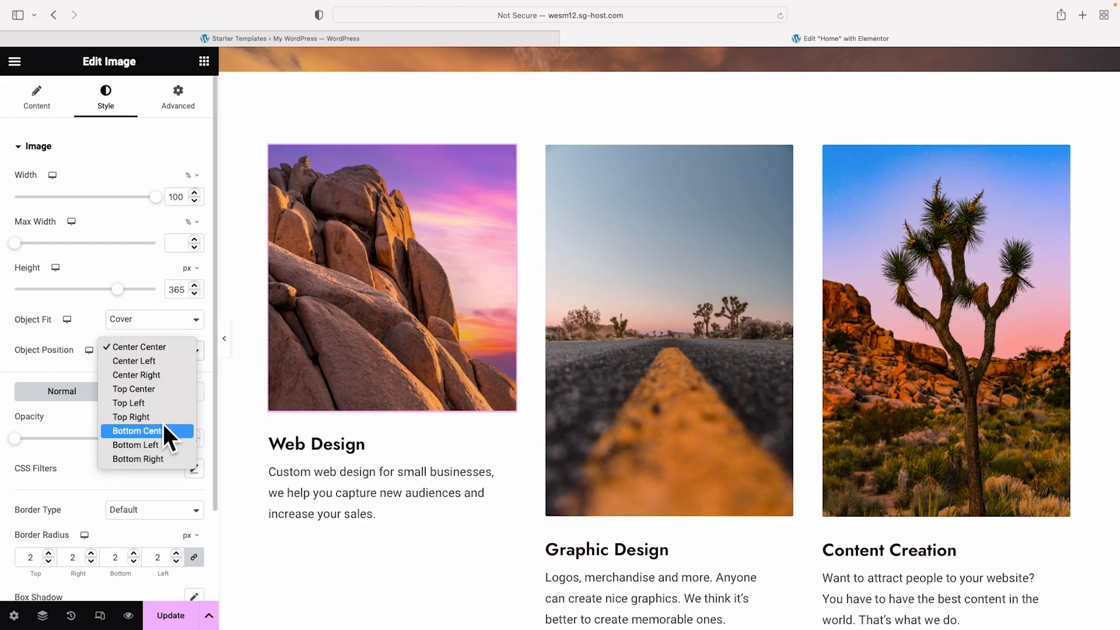
pyautogui.click(160, 401)
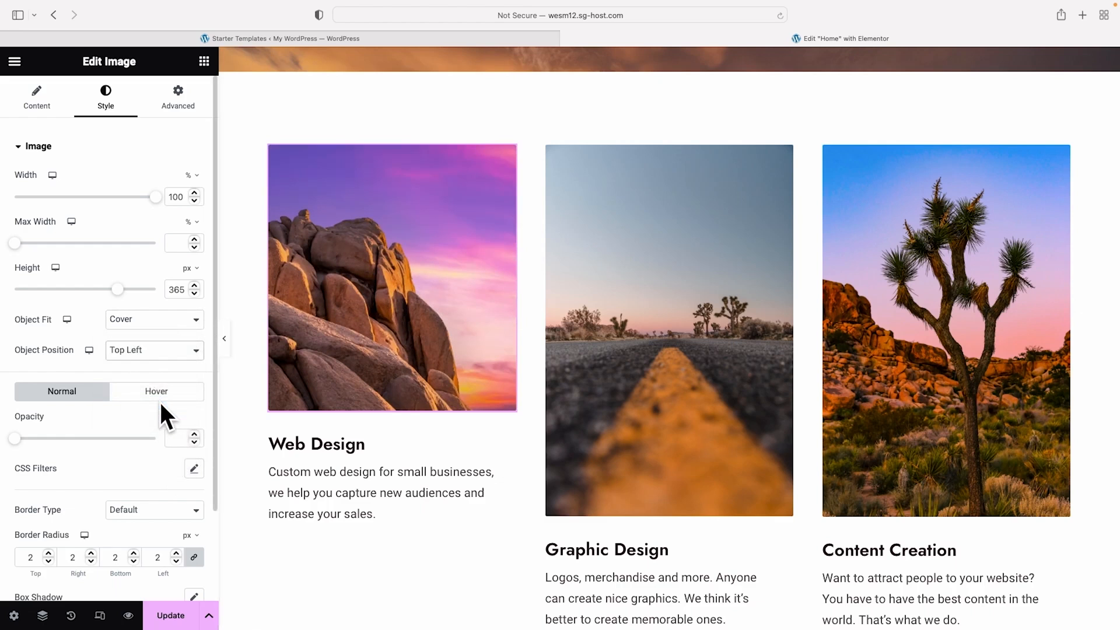
pyautogui.click(167, 350)
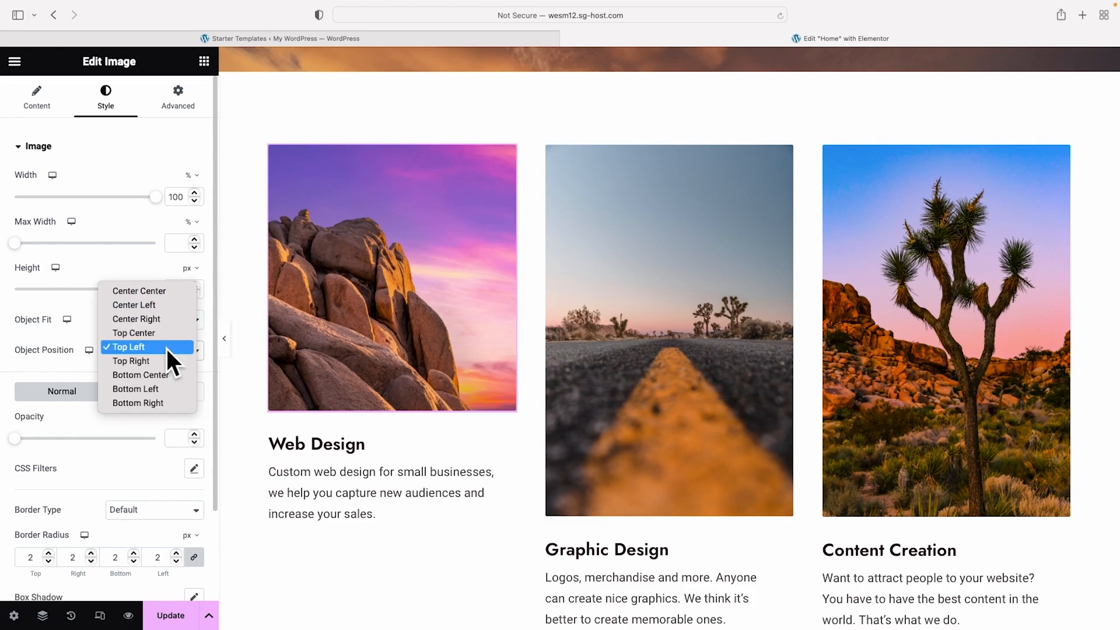
pyautogui.click(164, 290)
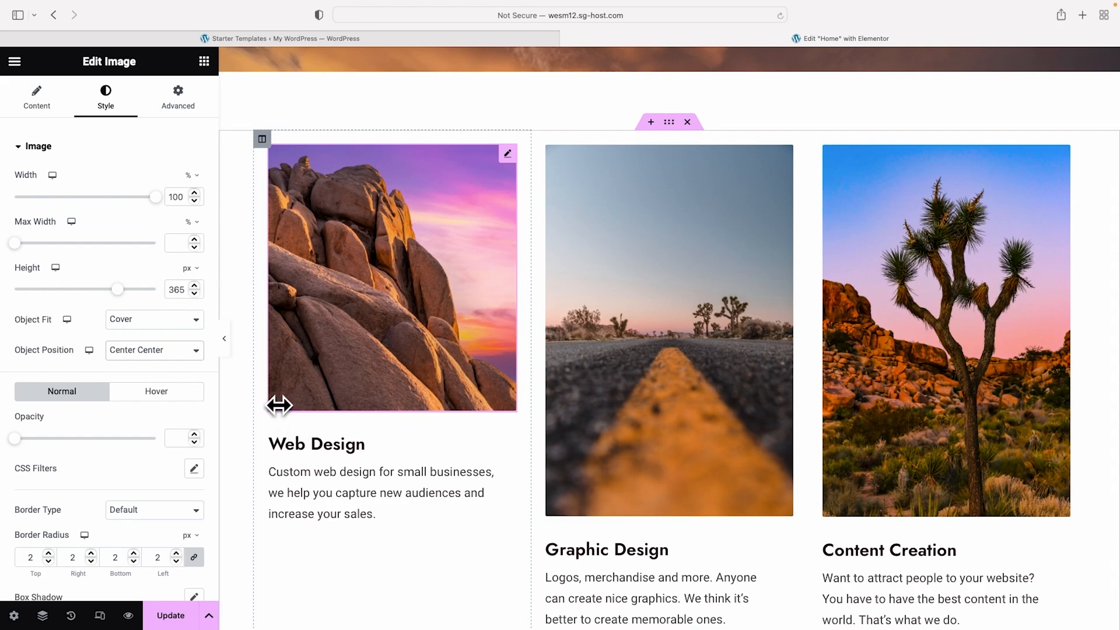
# Set the Web Design image's border radius to 21 px on all corners and preview the section without the editing panel
pyautogui.scroll(-3, 72, 487)
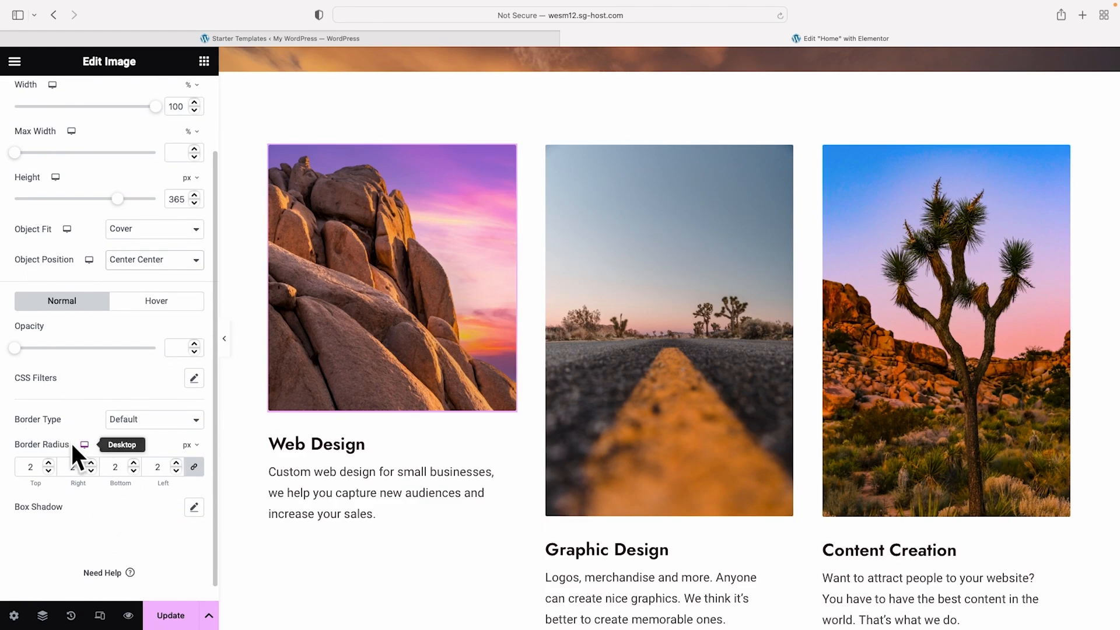
pyautogui.click(49, 463)
pyautogui.click(48, 464)
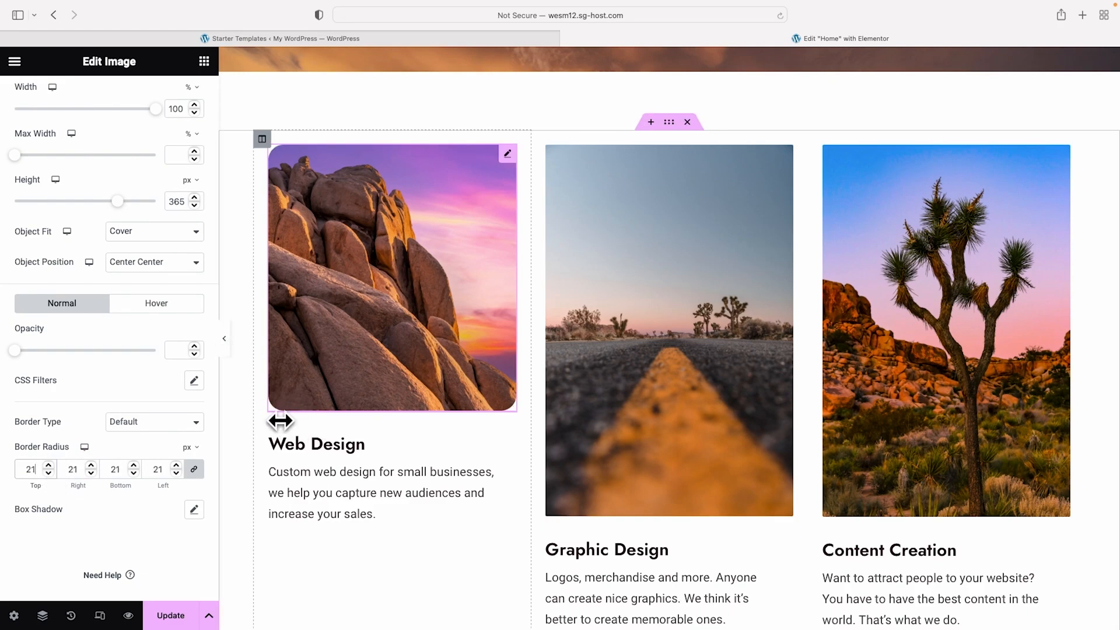
pyautogui.click(225, 338)
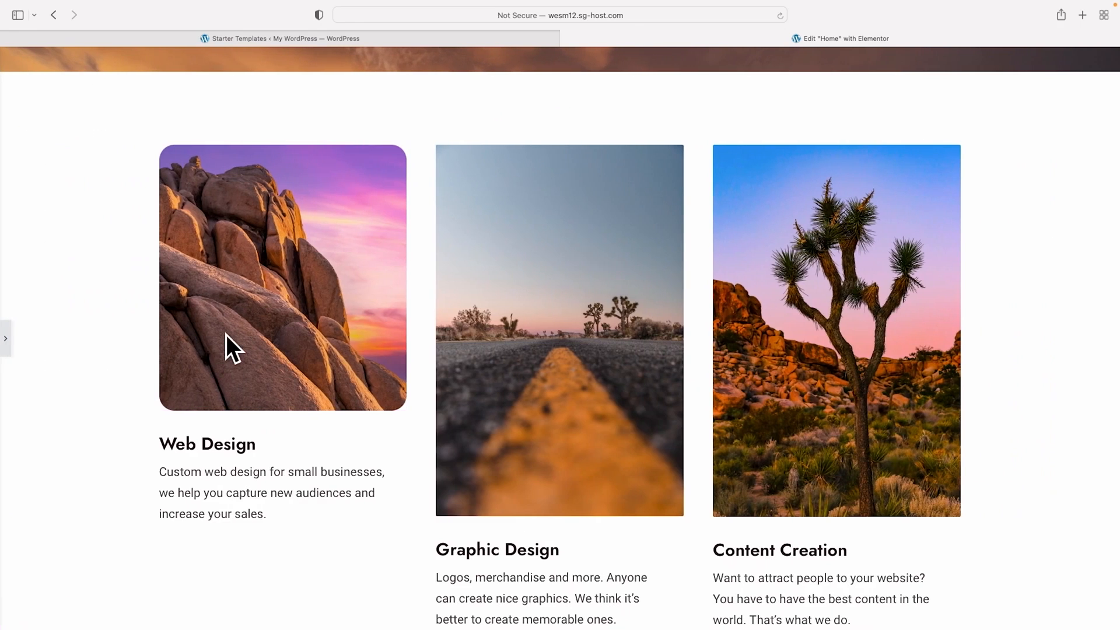
pyautogui.click(5, 338)
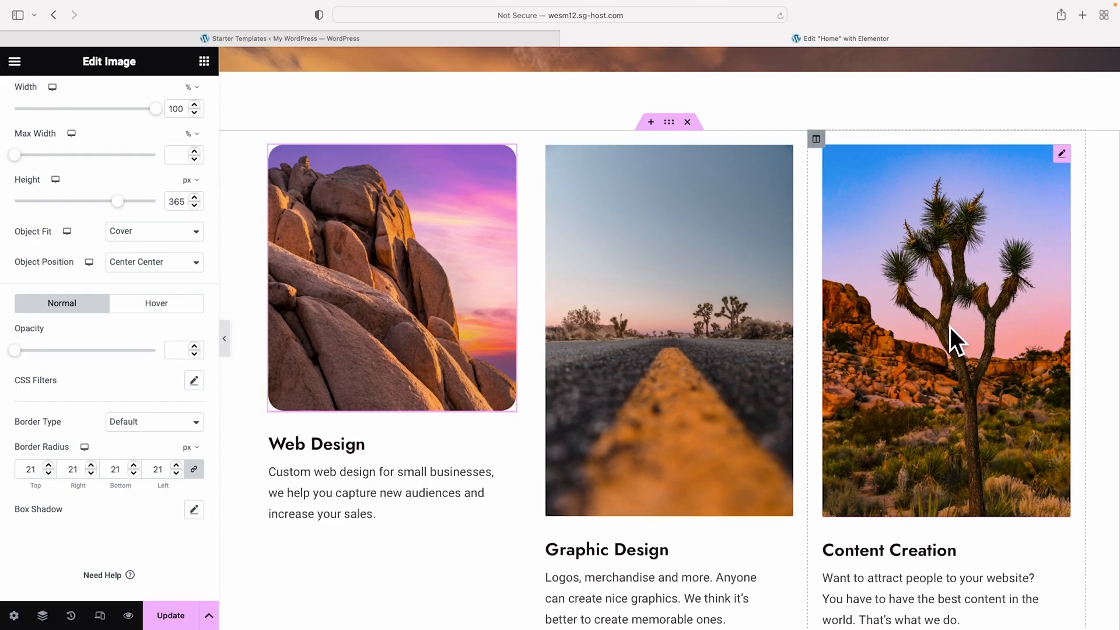
# Copy the Web Design image's style onto the Graphic Design and Content Creation images
pyautogui.rightClick(430, 250)
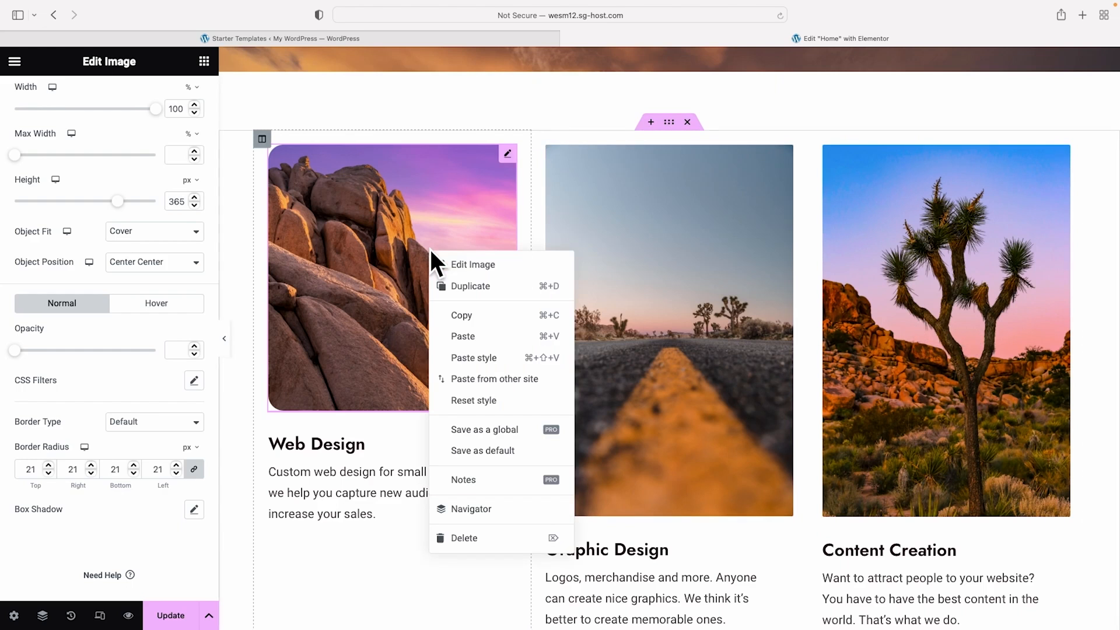
pyautogui.click(466, 314)
pyautogui.rightClick(673, 274)
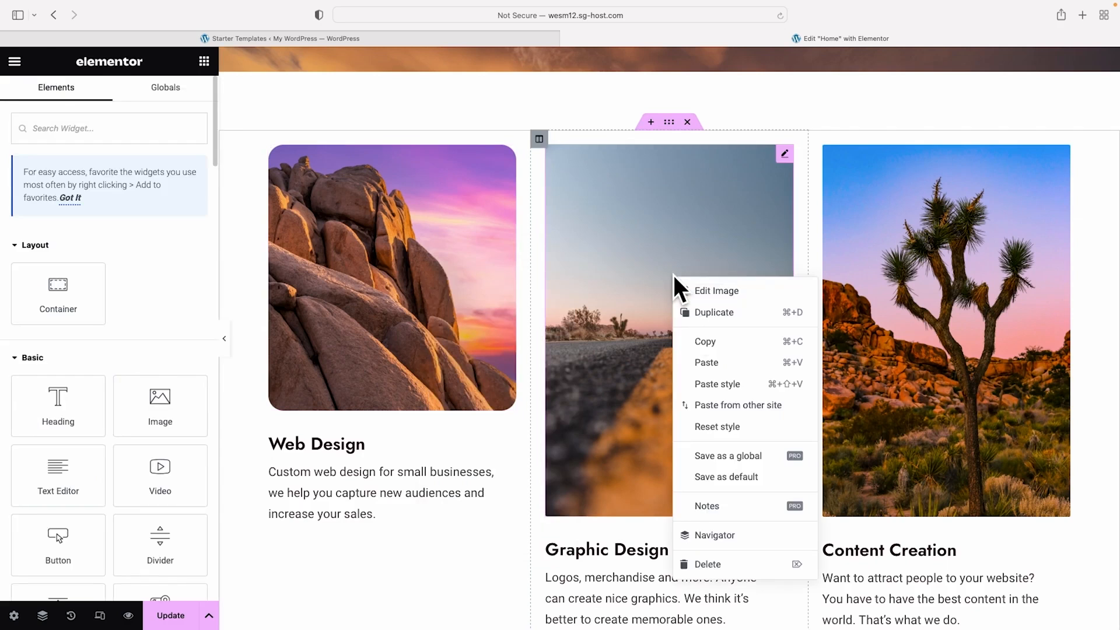
pyautogui.click(721, 379)
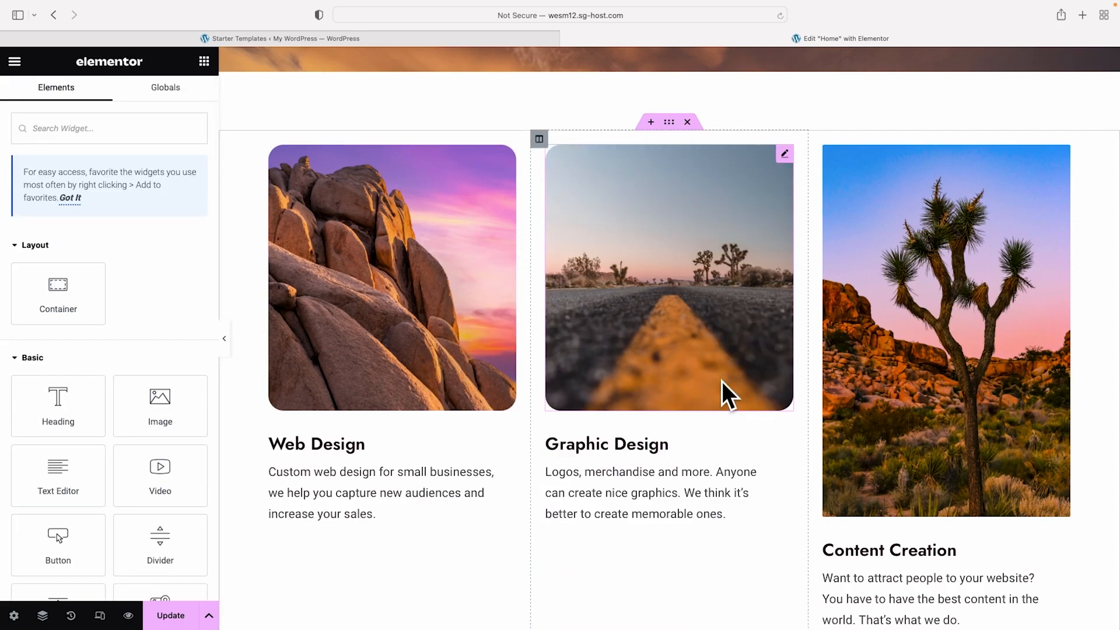
pyautogui.rightClick(929, 304)
pyautogui.click(976, 412)
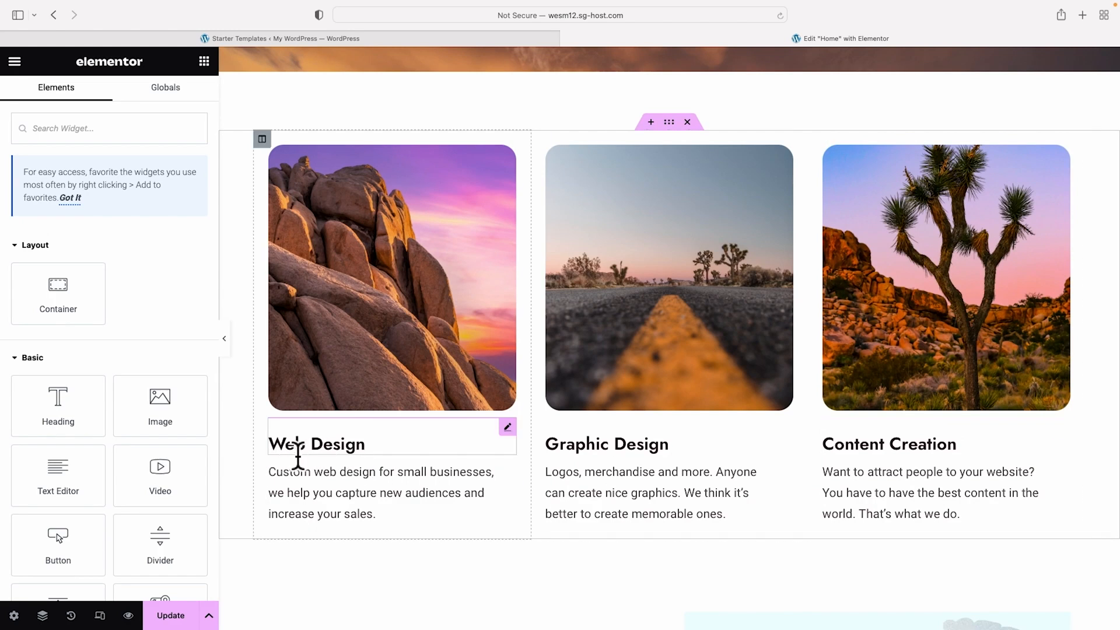
pyautogui.rightClick(344, 454)
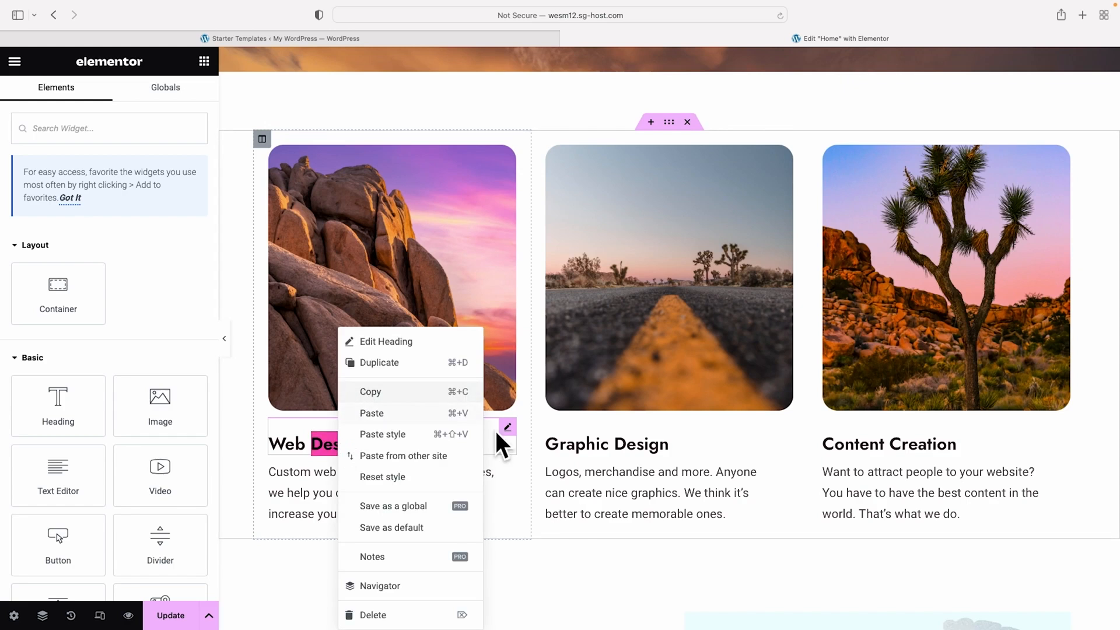
pyautogui.rightClick(595, 454)
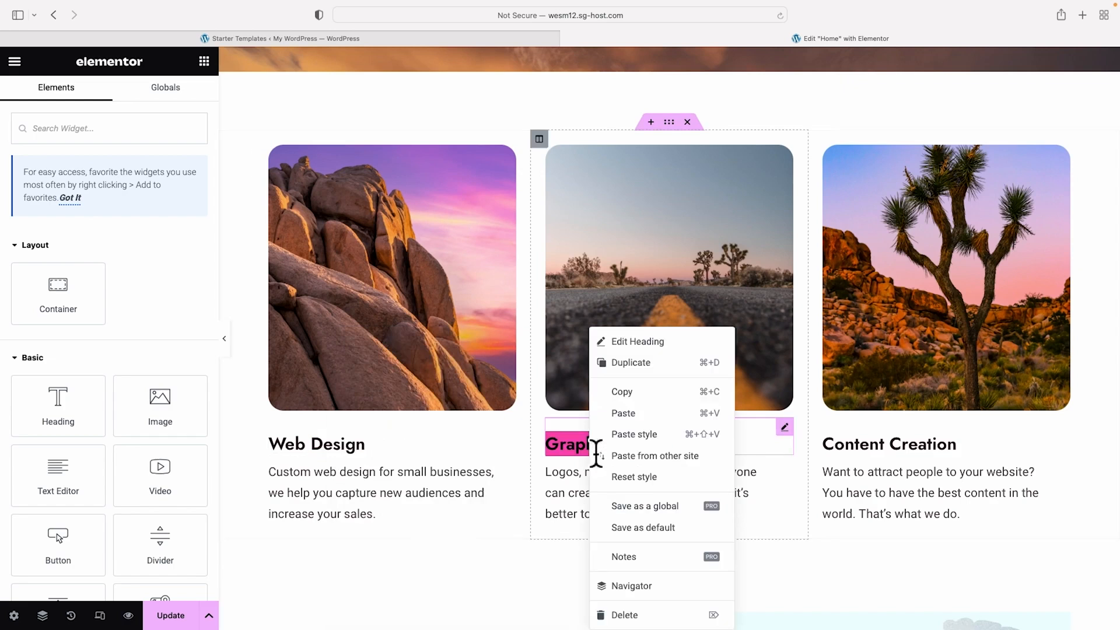
pyautogui.click(925, 456)
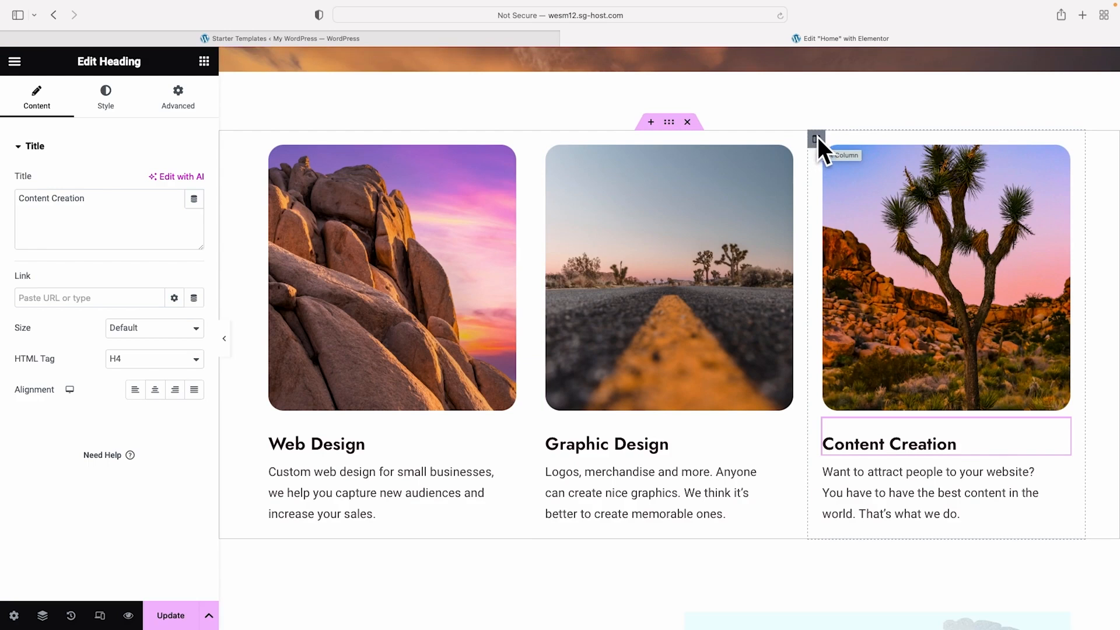
# Move the Content Creation column between Web Design and Graphic Design, try widening the first two columns, and undo the resizing
pyautogui.moveTo(817, 137); pyautogui.dragTo(580, 159)
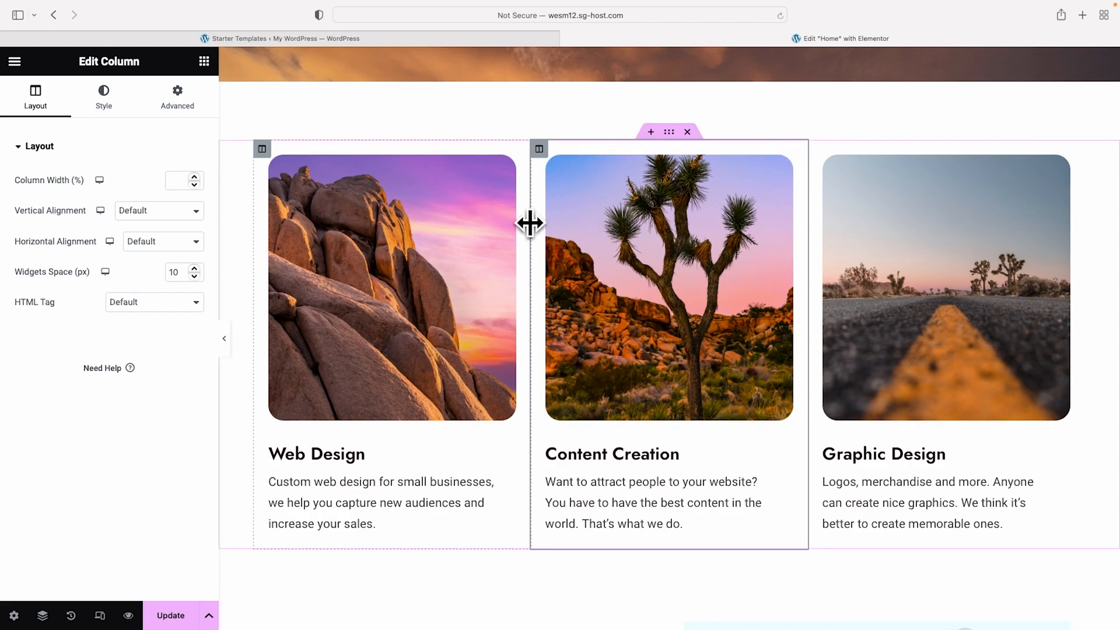
pyautogui.moveTo(529, 223); pyautogui.dragTo(609, 228)
pyautogui.moveTo(807, 253); pyautogui.dragTo(901, 253)
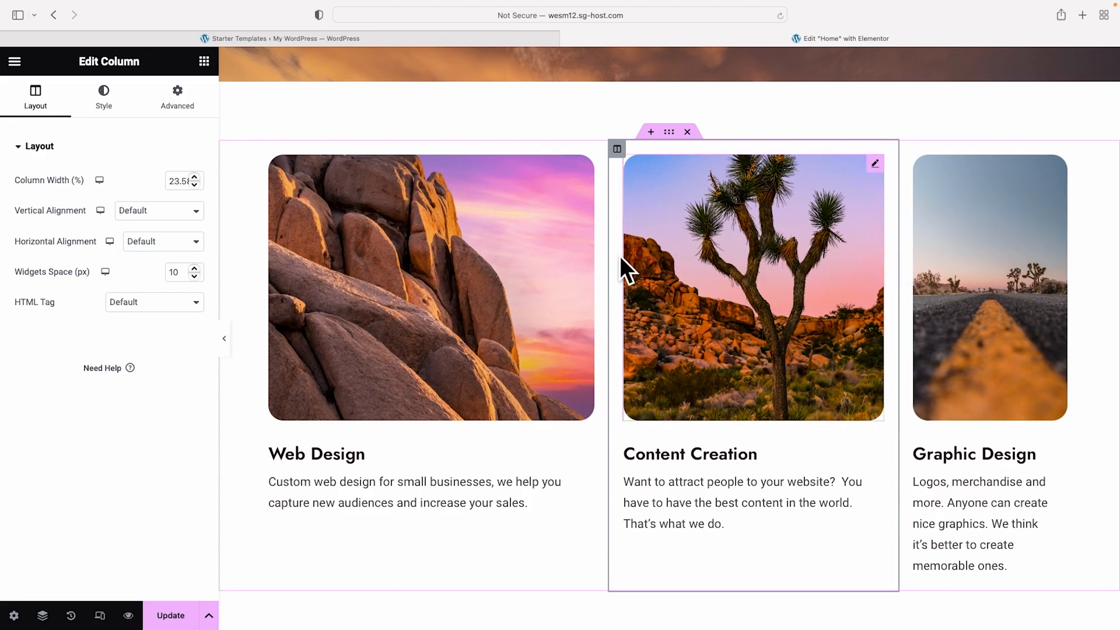
pyautogui.press('super+z')
pyautogui.press('super+z')
pyautogui.press('super+z')
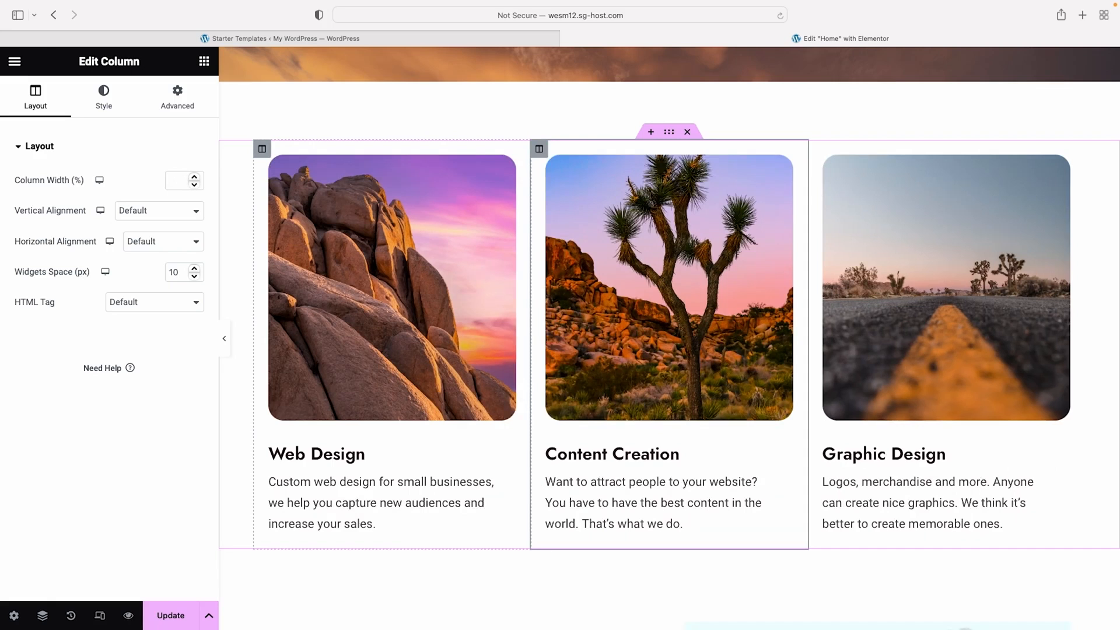
# Try deleting the Content Creation column and duplicating the Graphic Design column, then undo both changes
pyautogui.rightClick(551, 162)
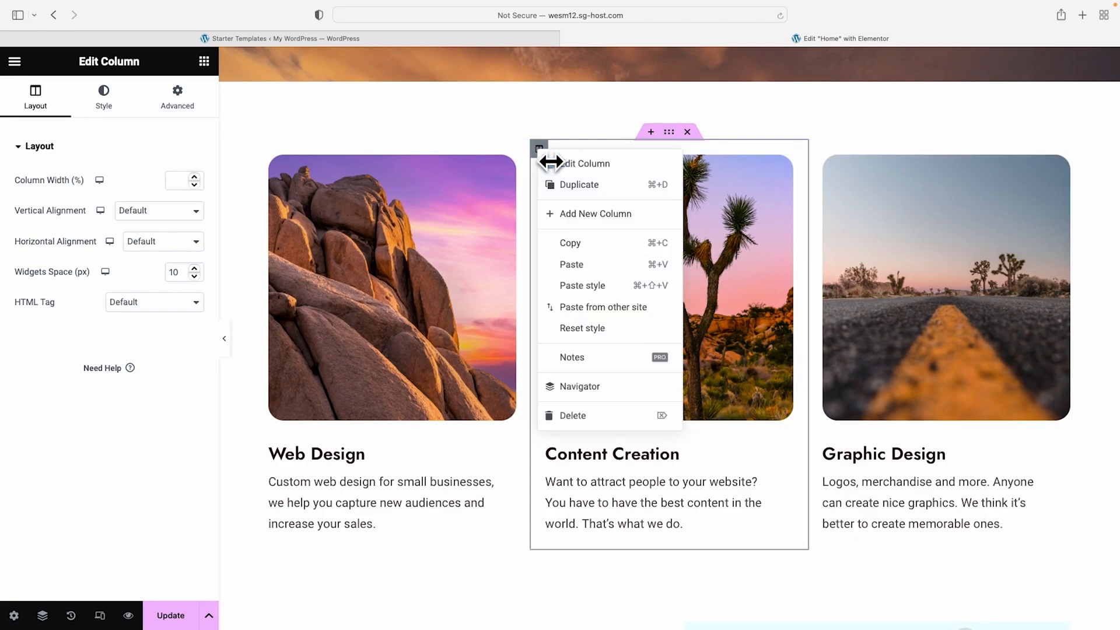
pyautogui.click(589, 415)
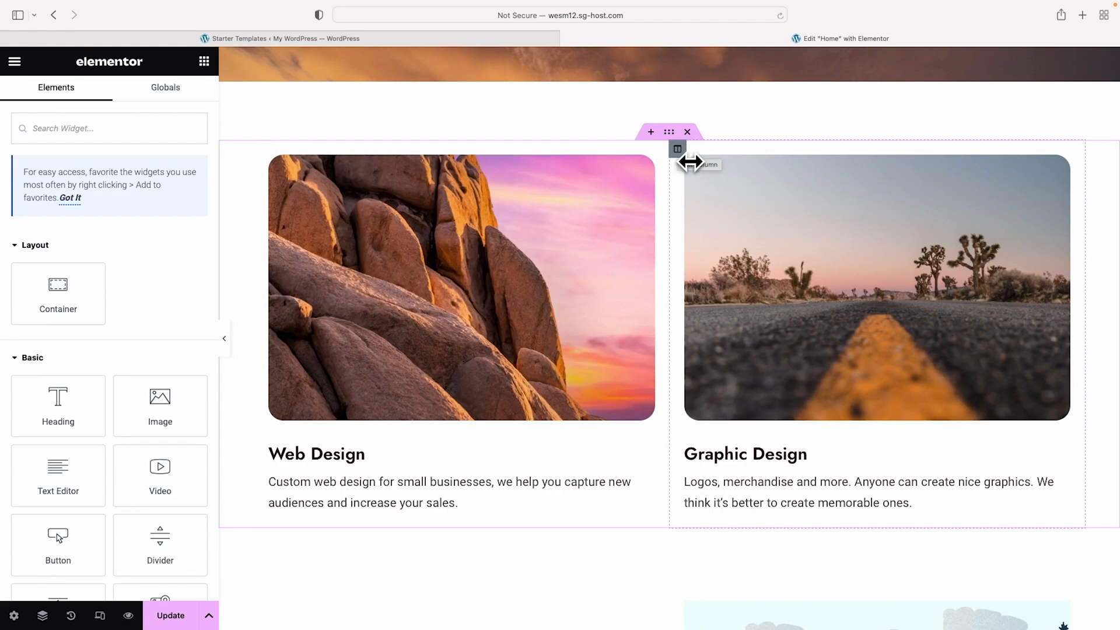
pyautogui.rightClick(678, 148)
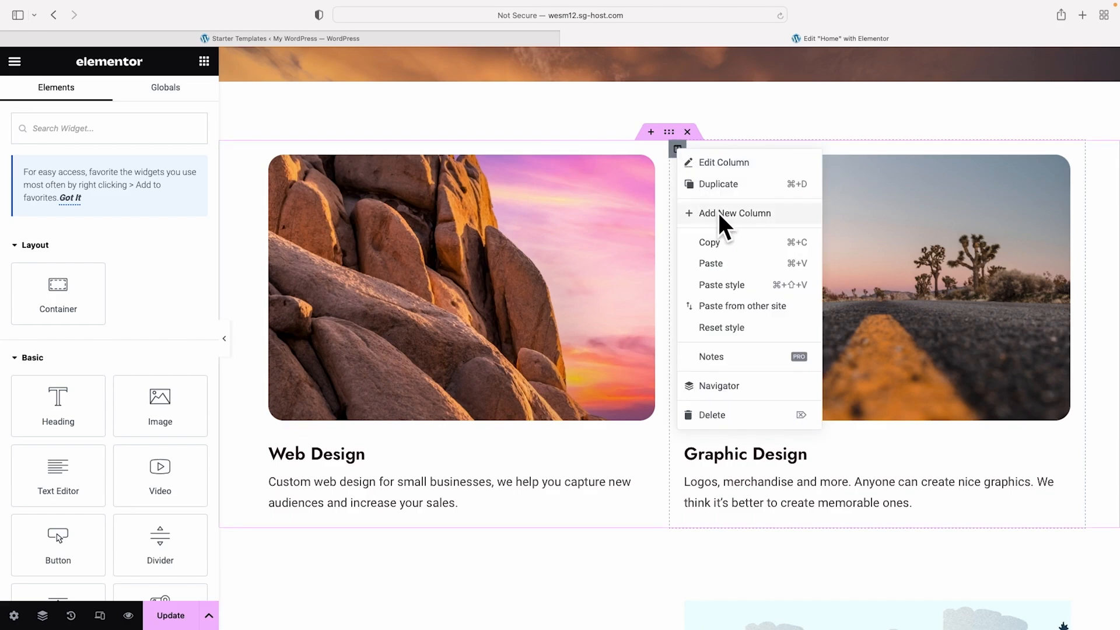
pyautogui.click(723, 184)
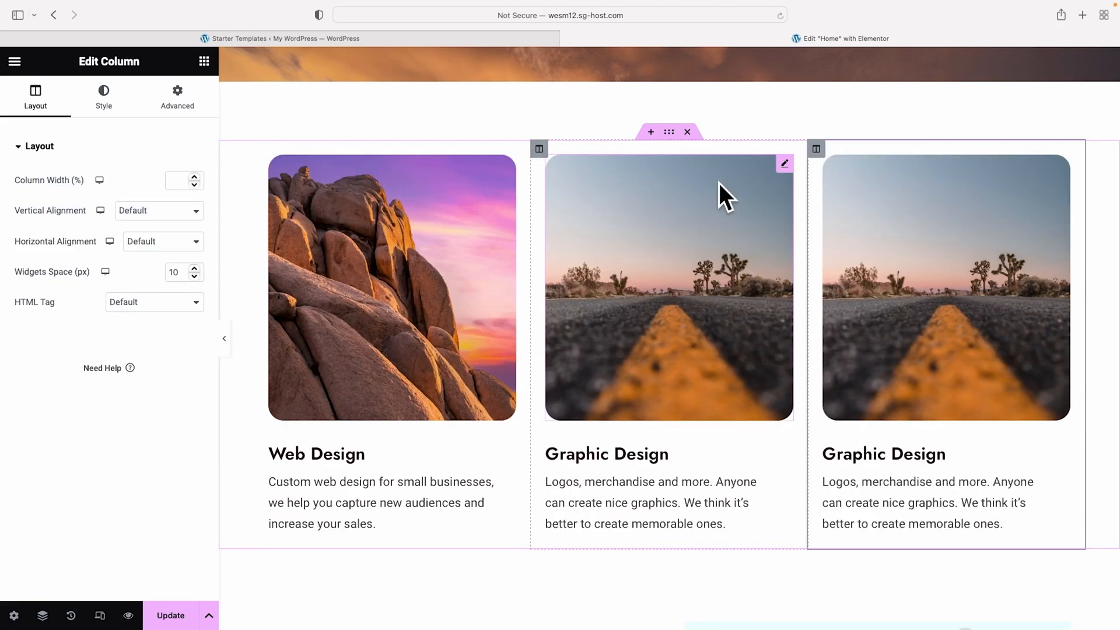
pyautogui.press('super+z')
pyautogui.press('super+z')
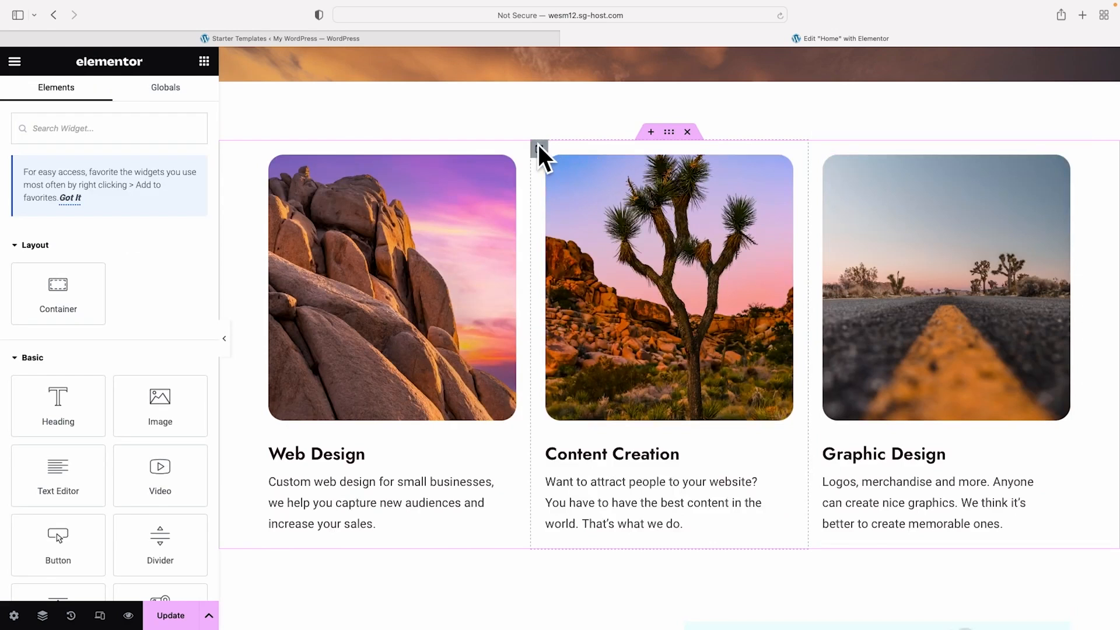
# Move the Content Creation column back to the end of the row, after Graphic Design
pyautogui.moveTo(537, 148); pyautogui.dragTo(932, 160)
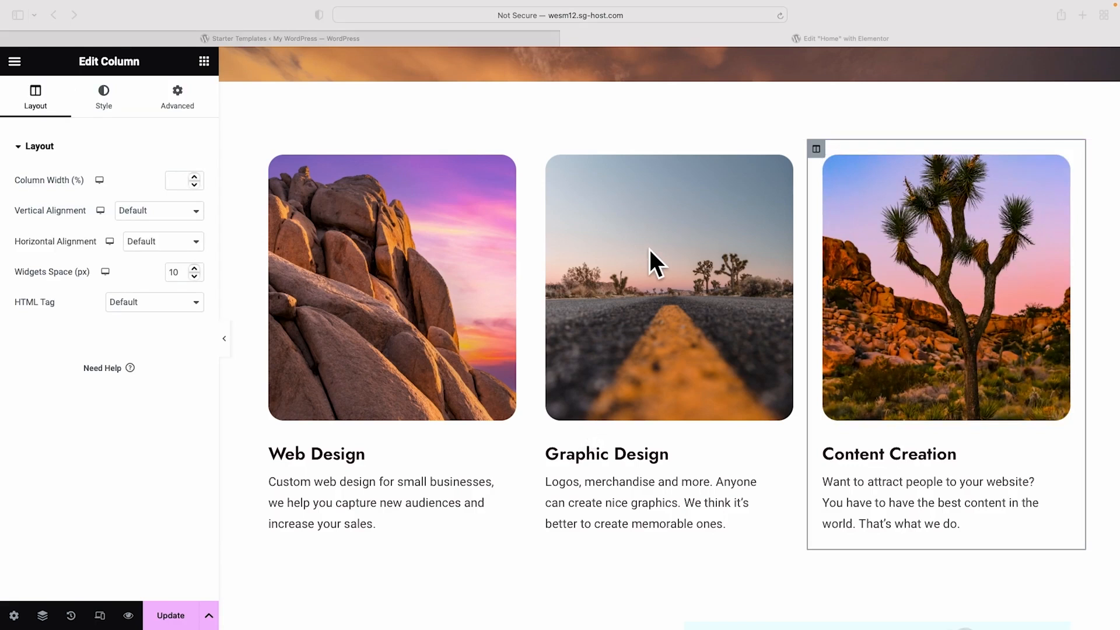
pyautogui.scroll(-5, 649, 250)
pyautogui.scroll(-2, 699, 253)
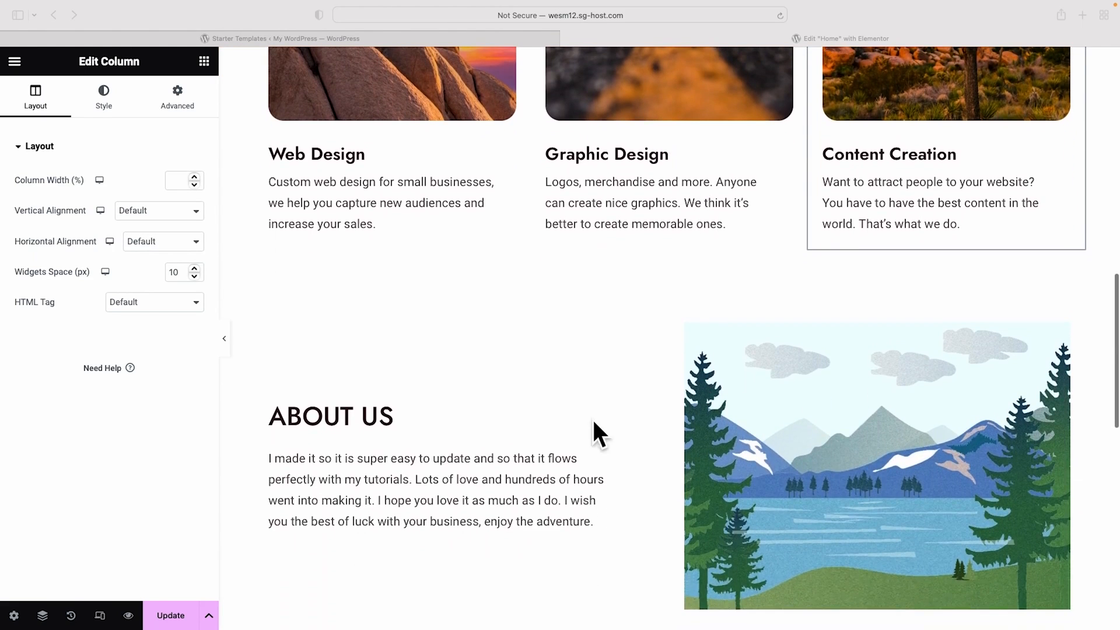
pyautogui.scroll(7, 606, 545)
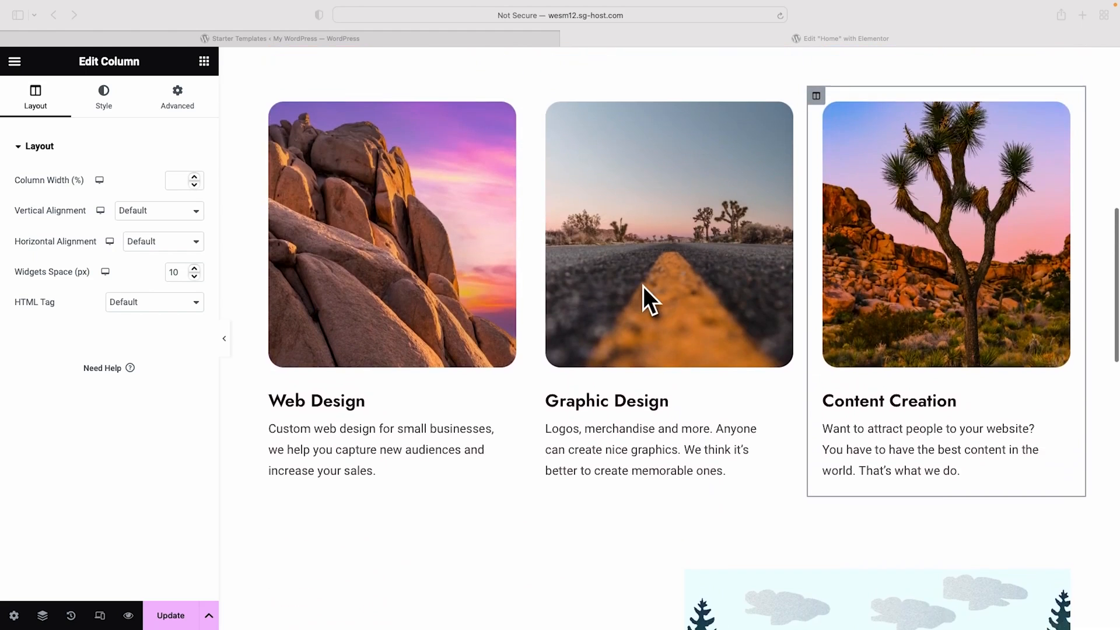
# Try moving the About Us section above the three service columns, then undo the move
pyautogui.scroll(-4, 776, 315)
pyautogui.scroll(-2, 817, 392)
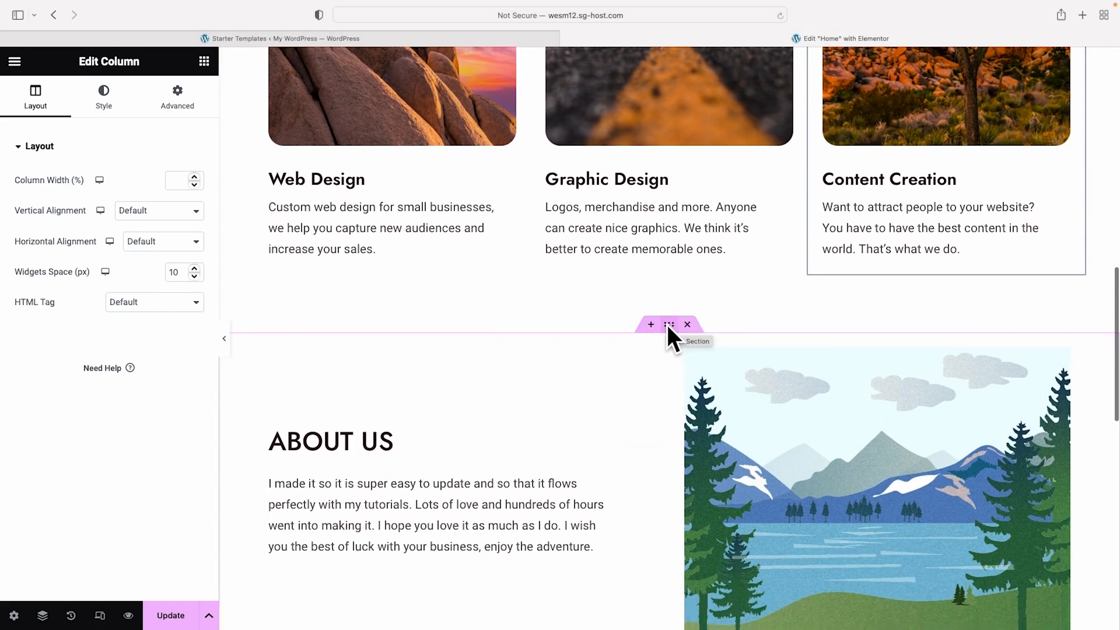
pyautogui.moveTo(668, 323); pyautogui.dragTo(679, 180)
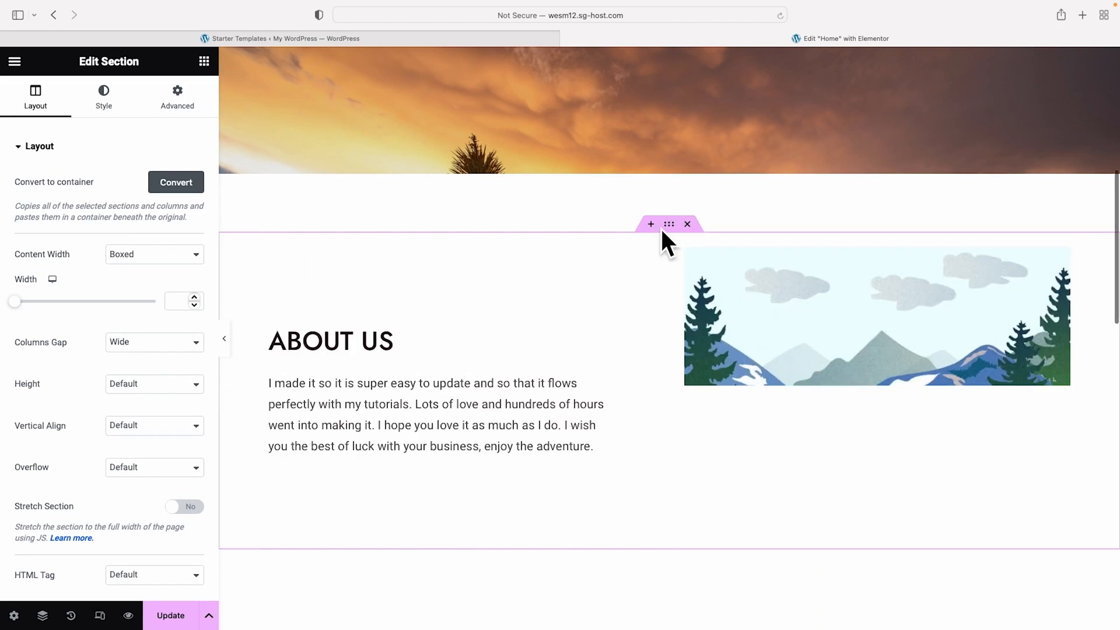
pyautogui.scroll(-7, 729, 298)
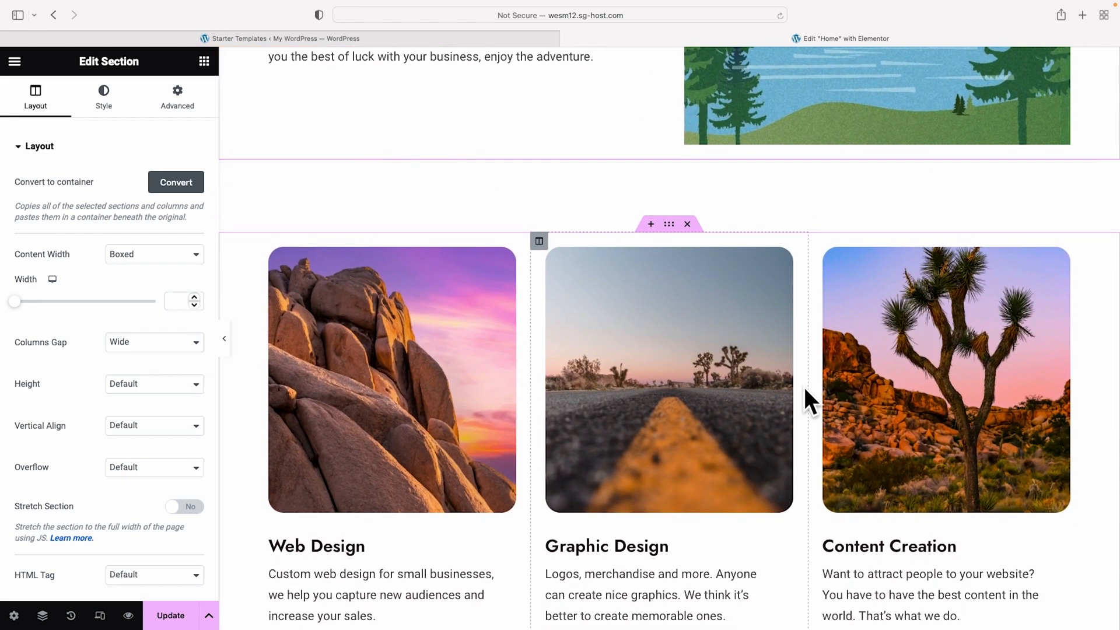
pyautogui.press('super+z')
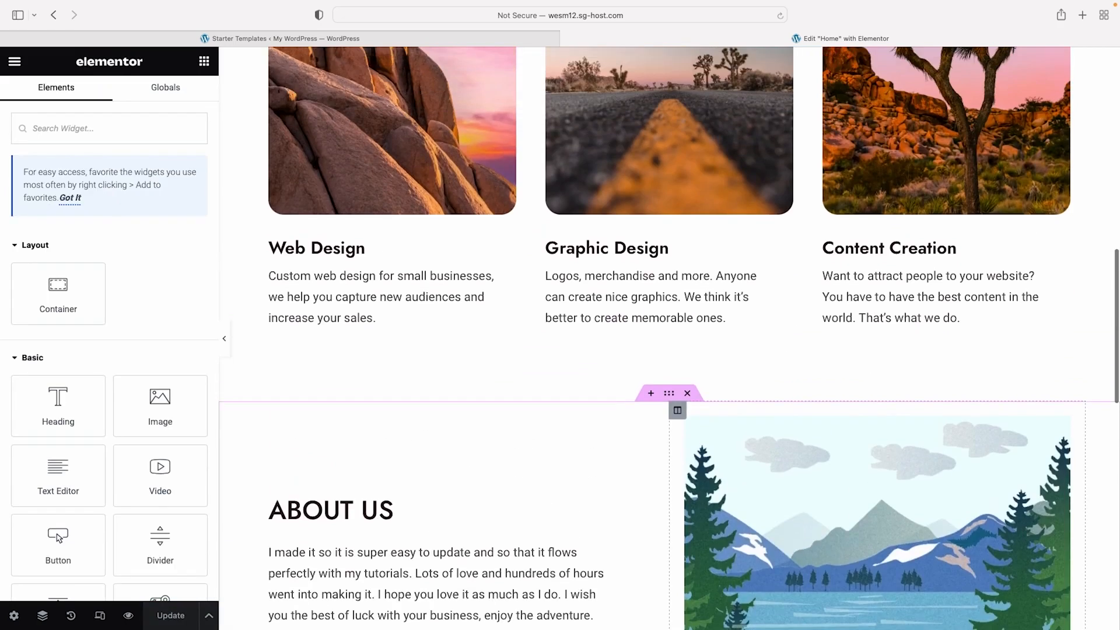
# Replace the About Us section's lake illustration with the camping photo shutterstock_1624806103.jpg from the media library
pyautogui.scroll(-9, 875, 408)
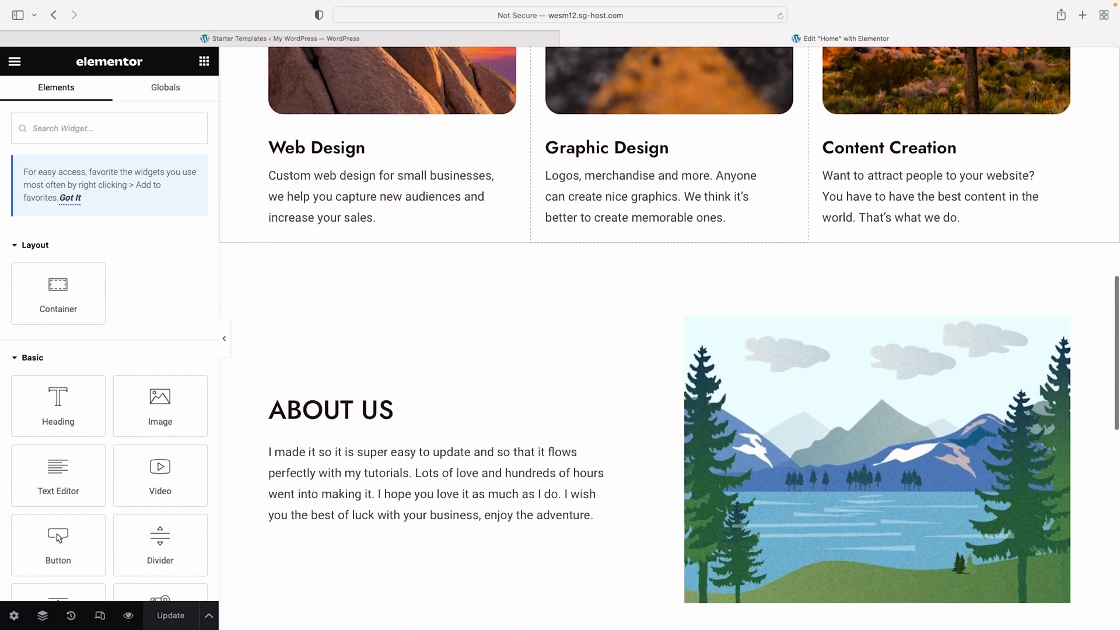
pyautogui.scroll(-1, 801, 385)
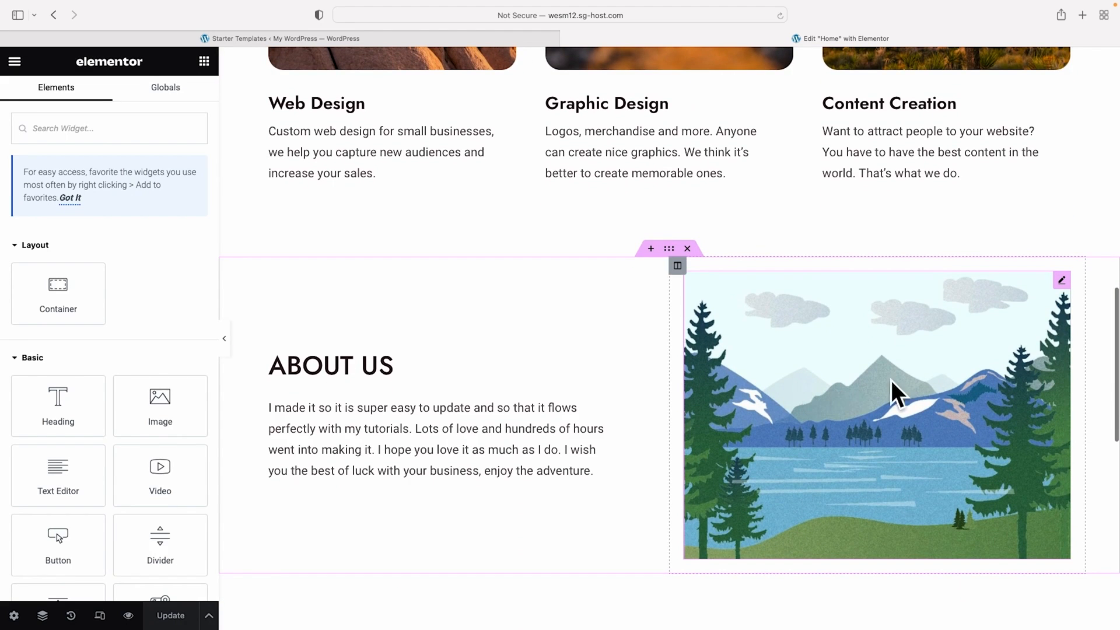
pyautogui.scroll(1, 940, 393)
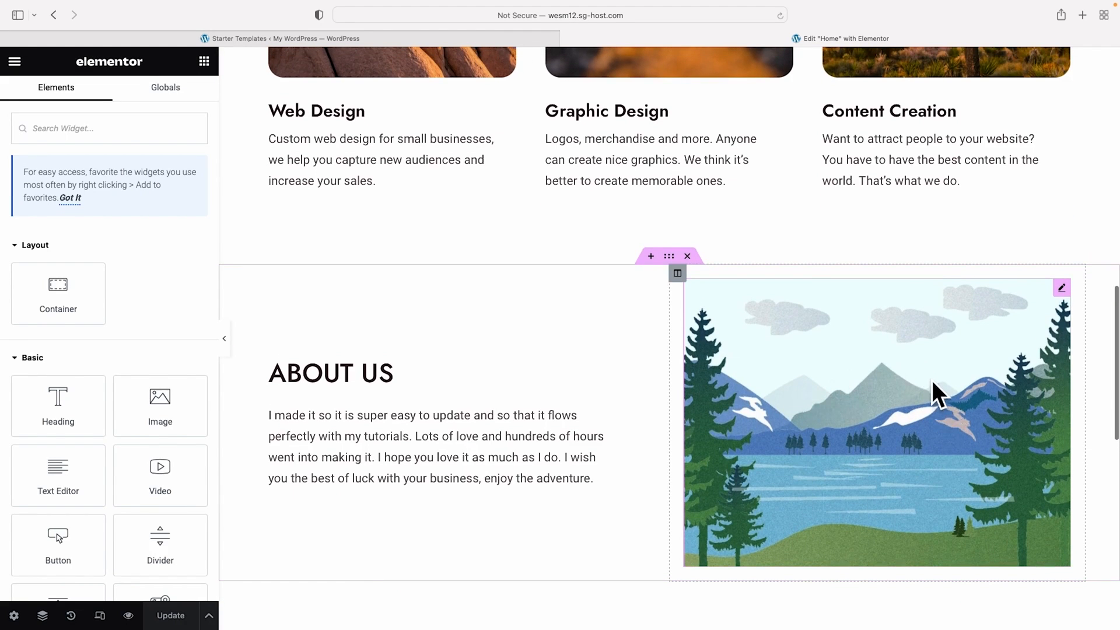
pyautogui.click(894, 373)
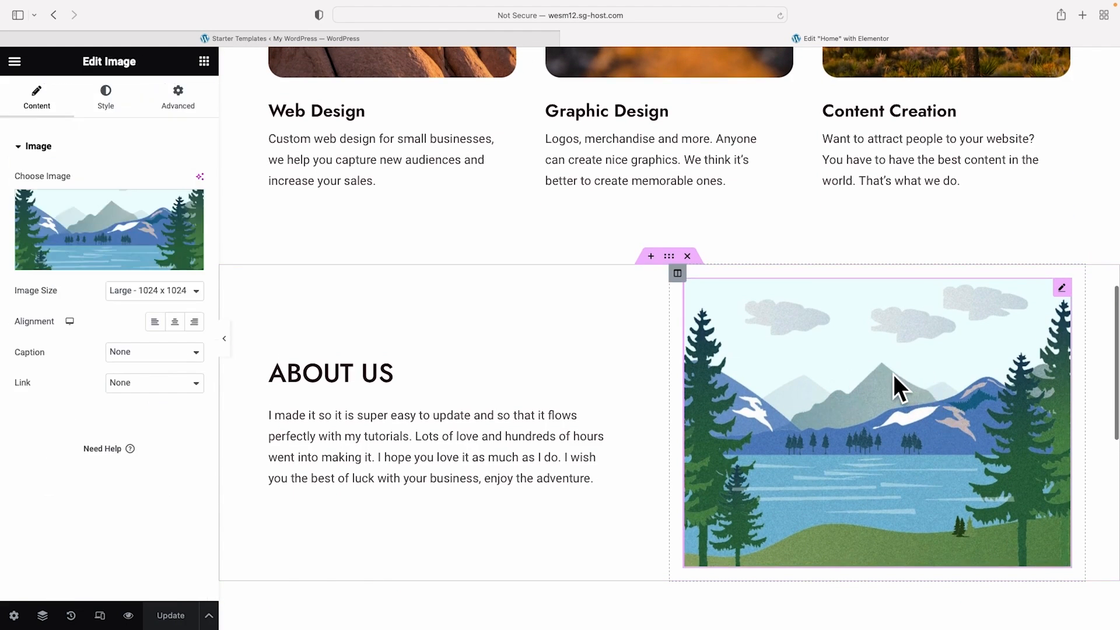
pyautogui.click(99, 261)
pyautogui.click(231, 358)
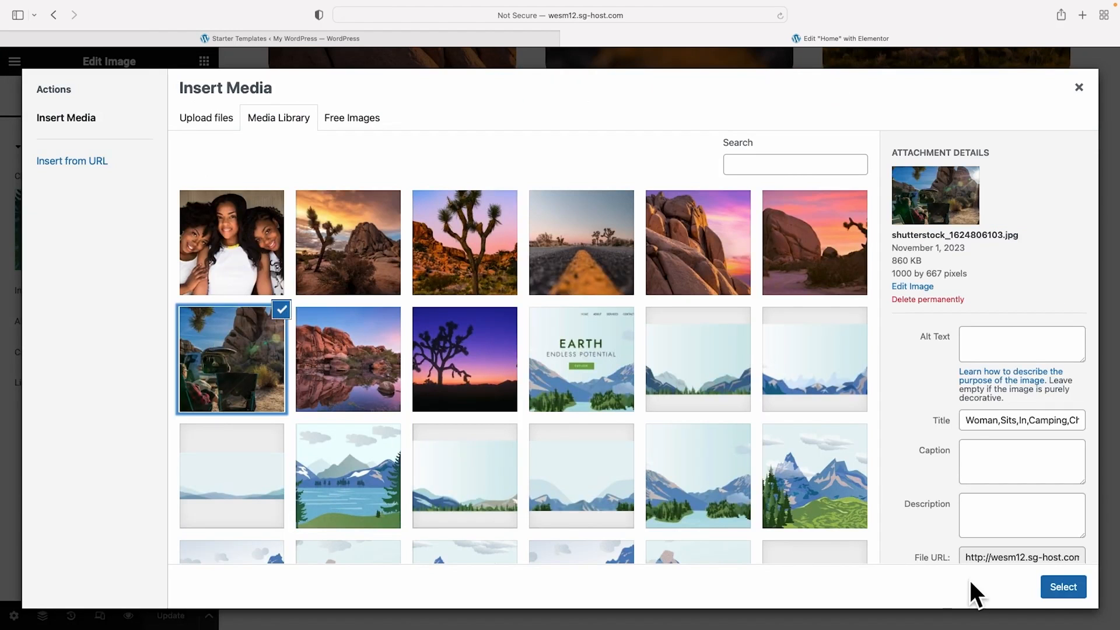
pyautogui.click(1062, 582)
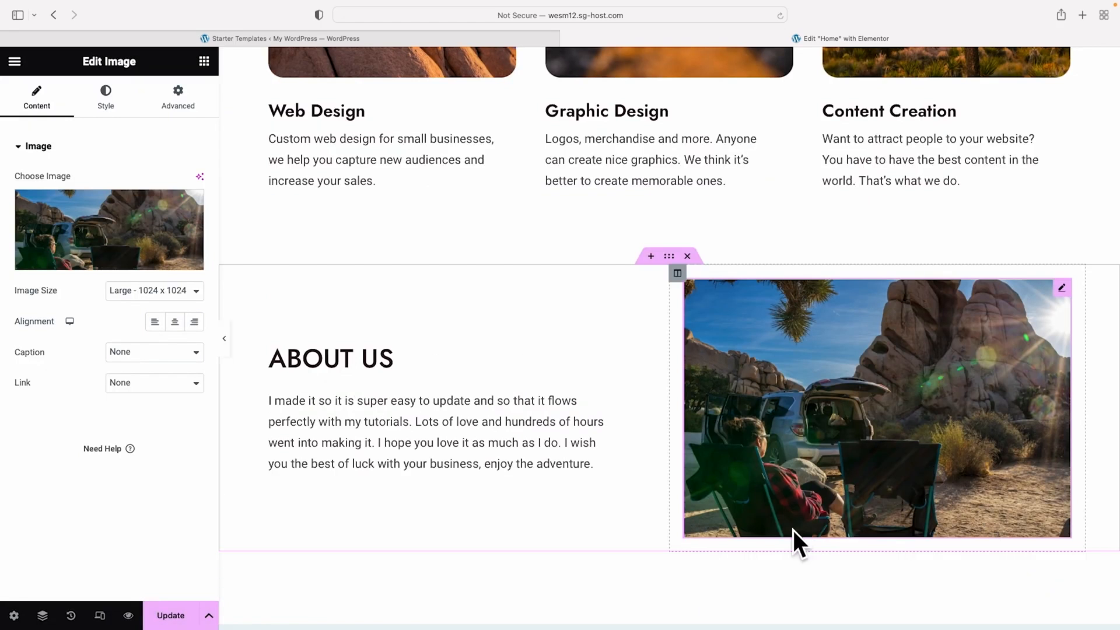
# Set the About Us image's border radius to 22 px on all corners
pyautogui.click(105, 94)
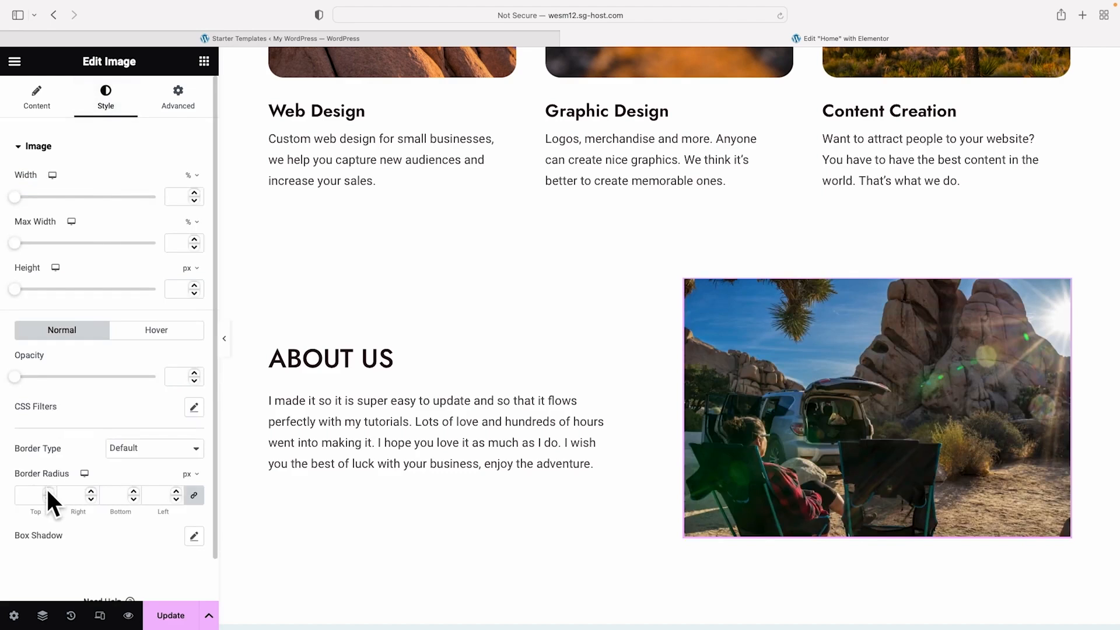
pyautogui.click(48, 490)
pyautogui.click(47, 490)
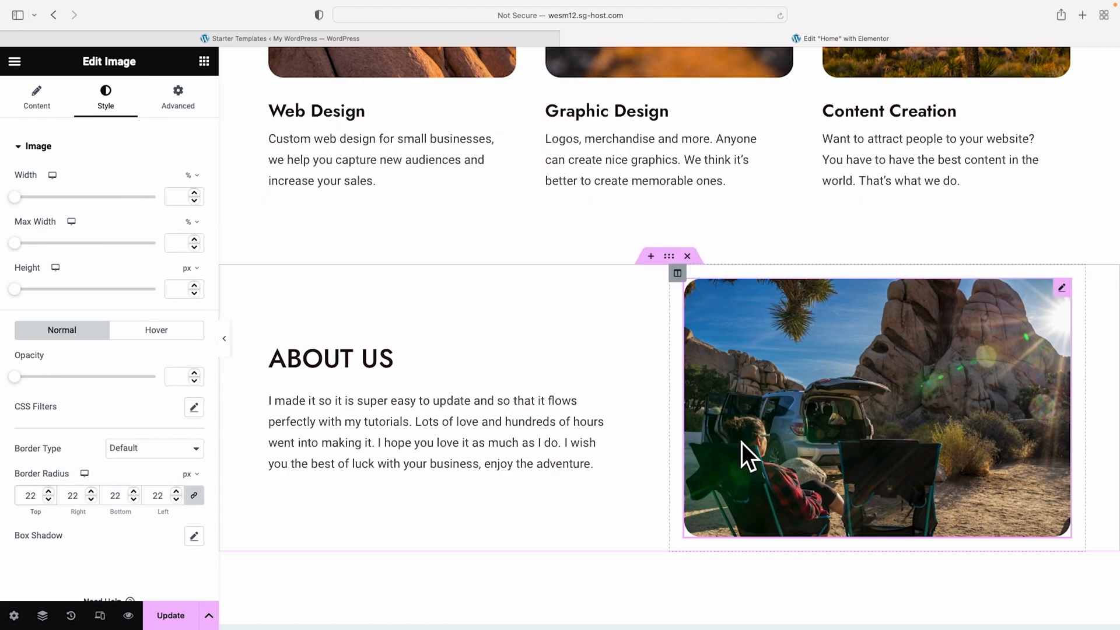
# Preview the service columns and the About Us section without the editing panel, then bring the panel back
pyautogui.click(224, 337)
pyautogui.scroll(7, 589, 331)
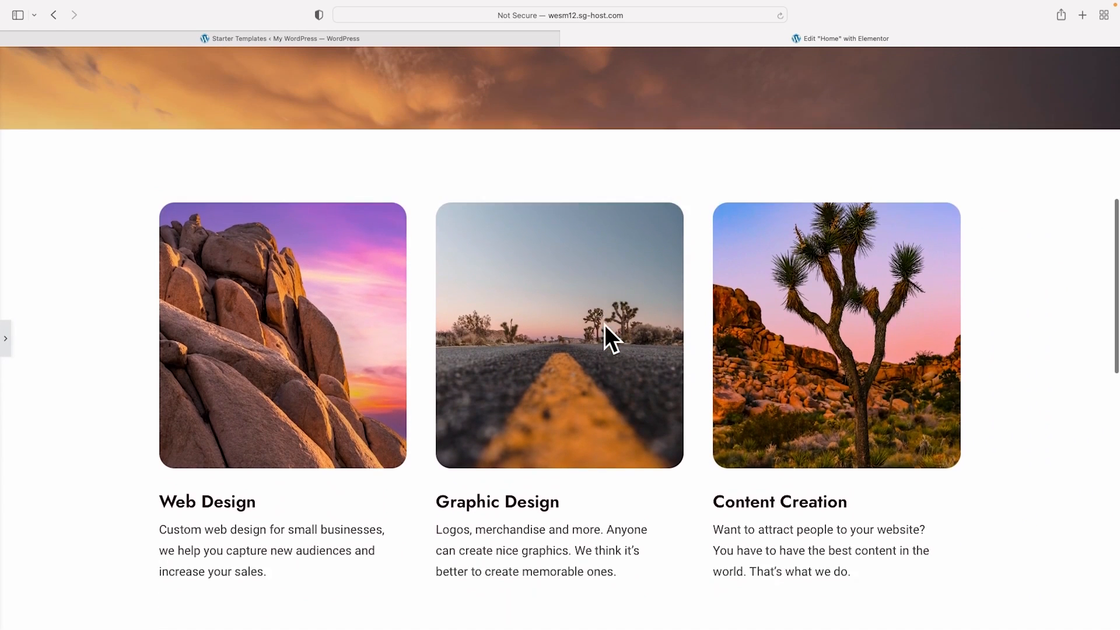
pyautogui.scroll(-5, 605, 325)
pyautogui.scroll(-5, 604, 324)
pyautogui.scroll(2, 605, 325)
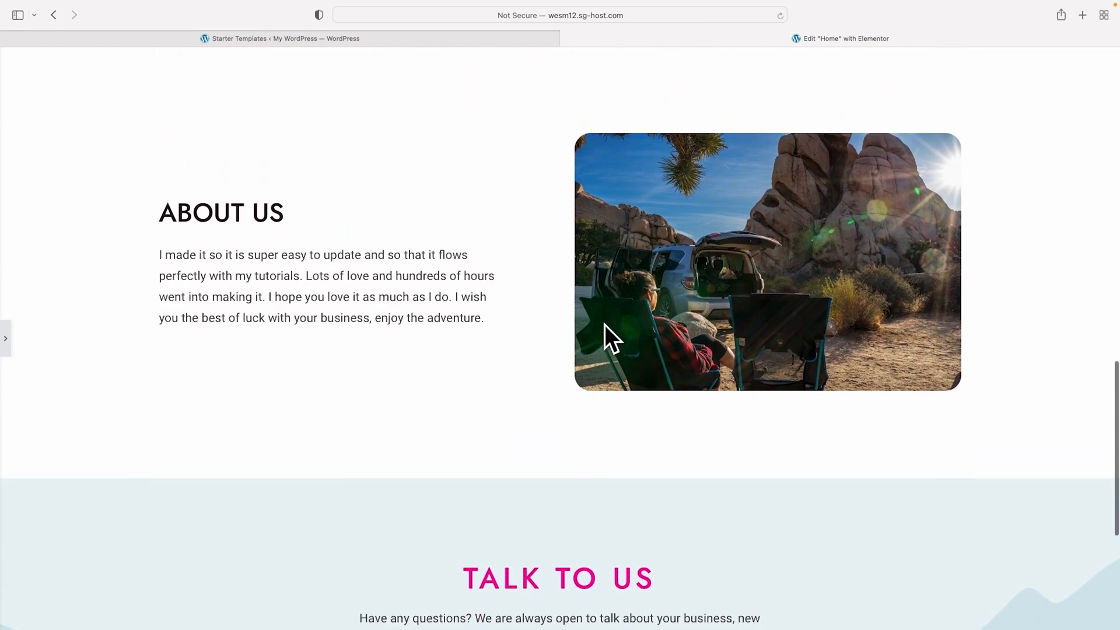
pyautogui.scroll(2, 736, 318)
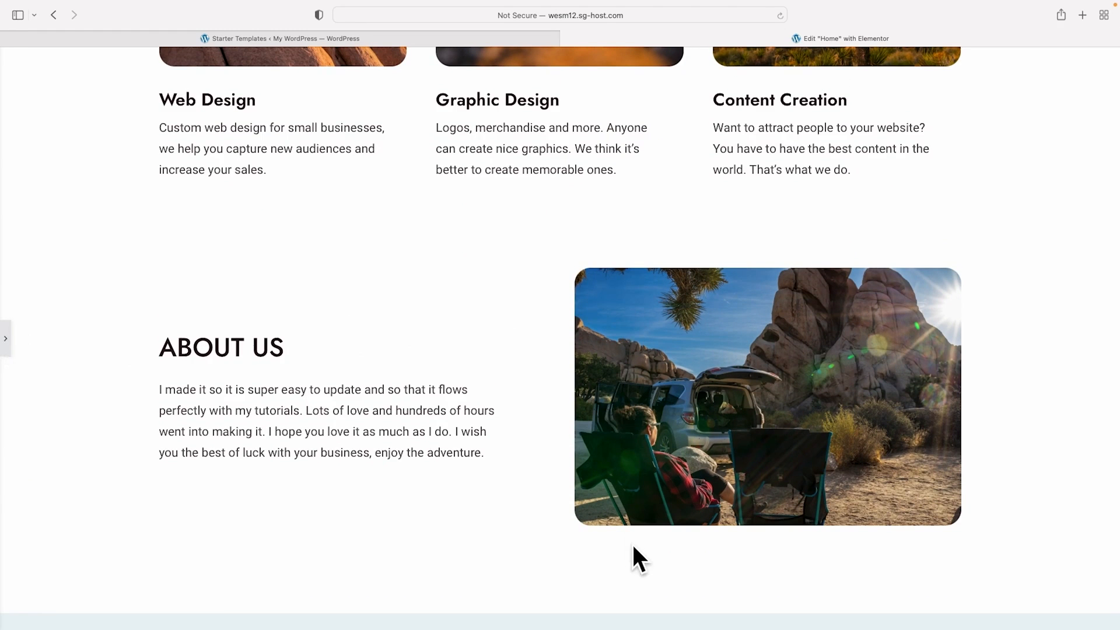
pyautogui.click(6, 339)
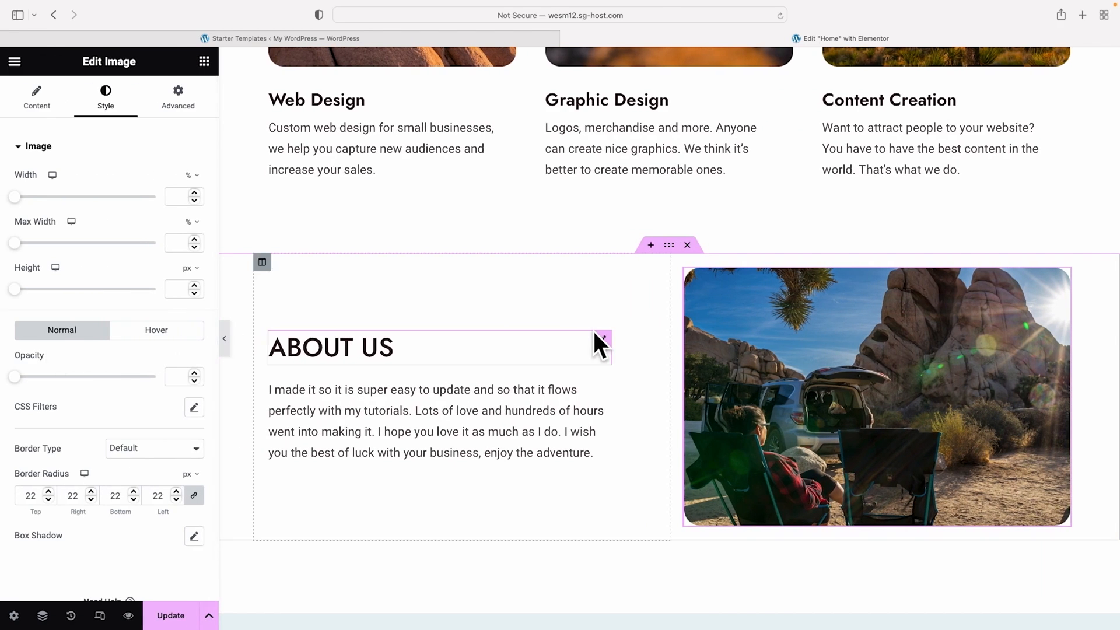
# Give the About Us section a classic background in solid black, #000000
pyautogui.scroll(1, 692, 275)
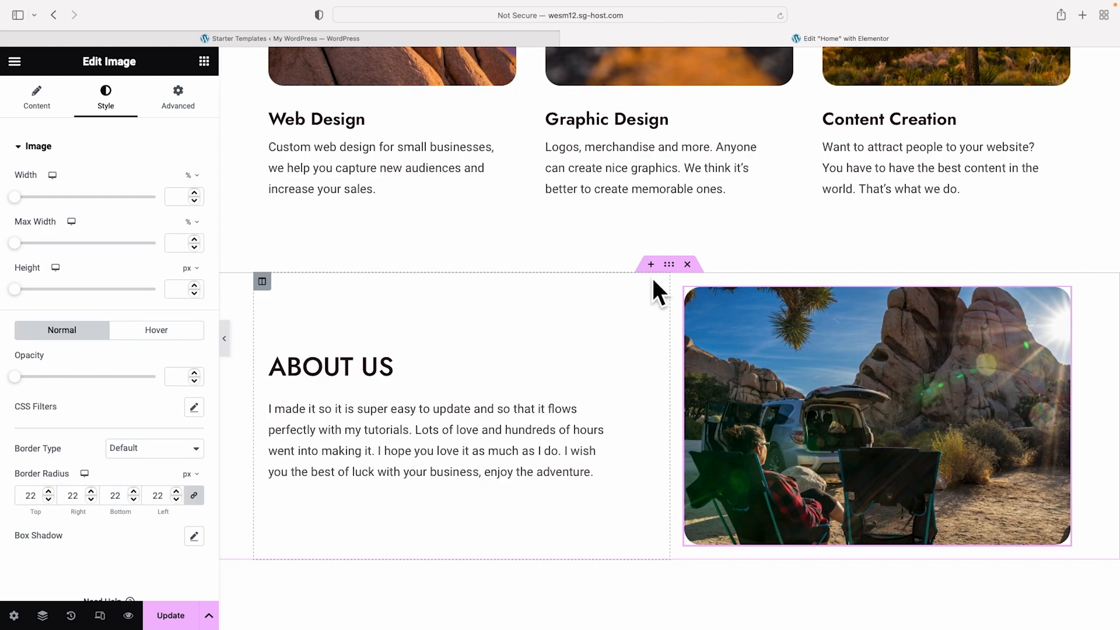
pyautogui.click(669, 264)
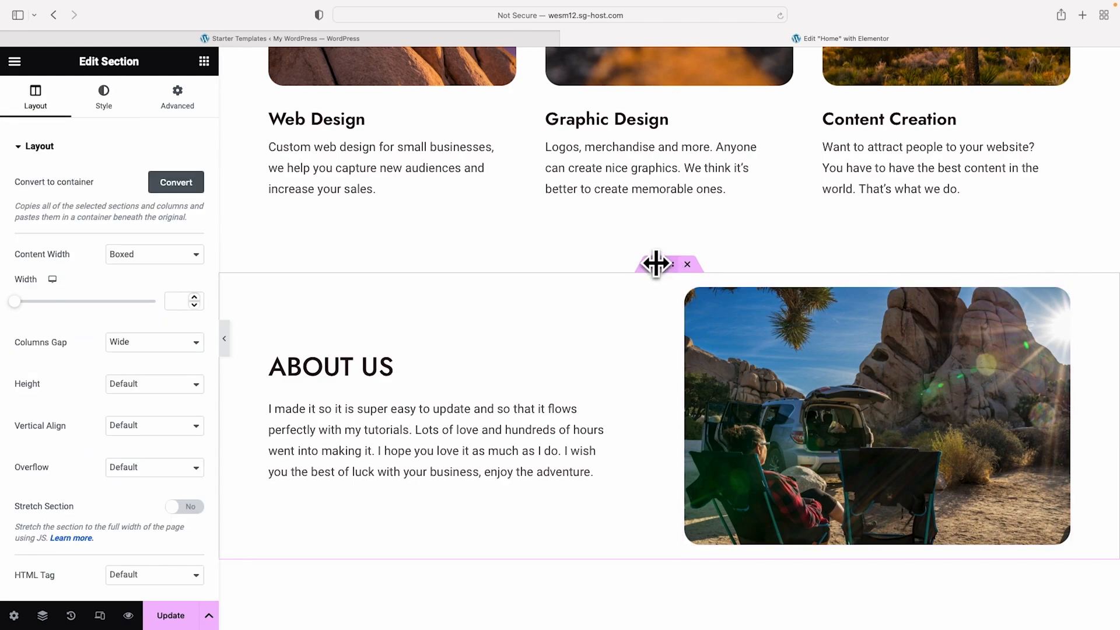
pyautogui.click(105, 97)
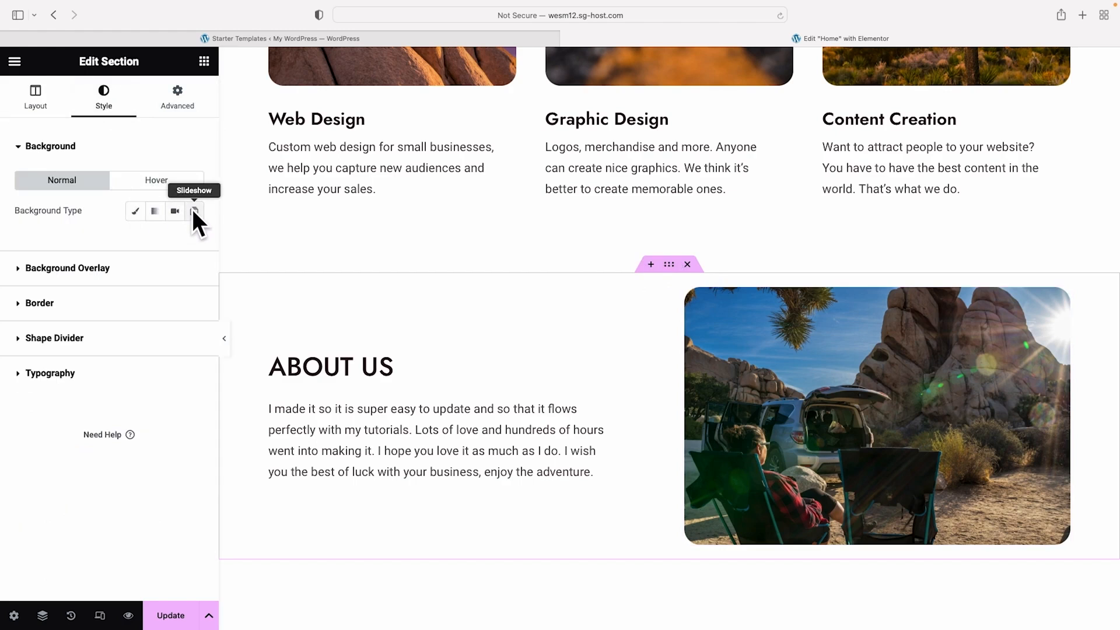
pyautogui.click(135, 211)
pyautogui.click(194, 240)
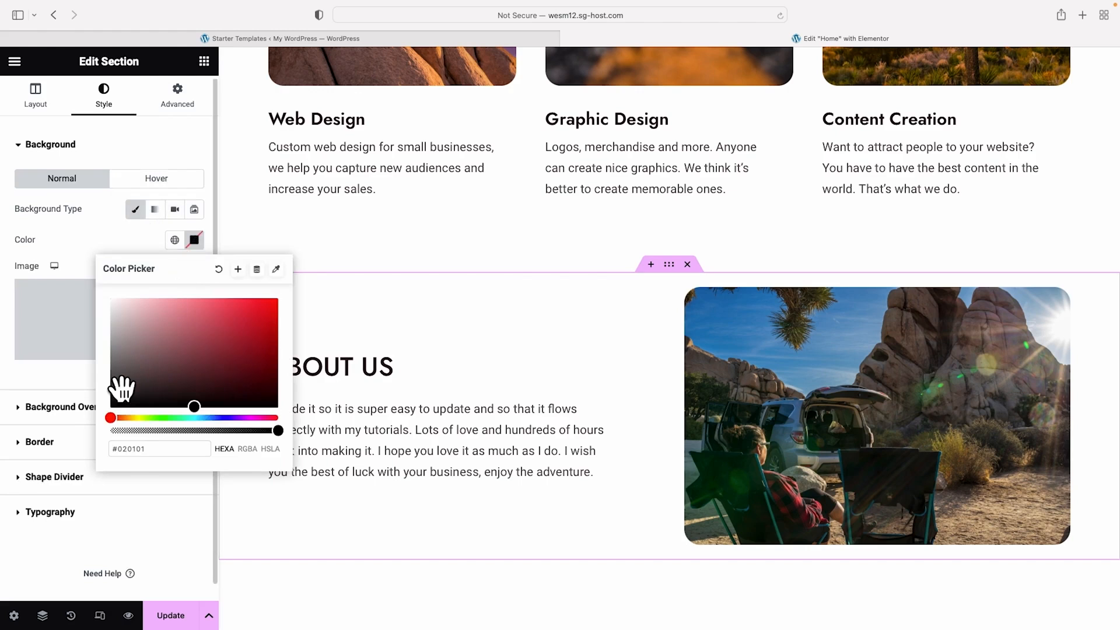
pyautogui.moveTo(122, 395); pyautogui.dragTo(108, 414)
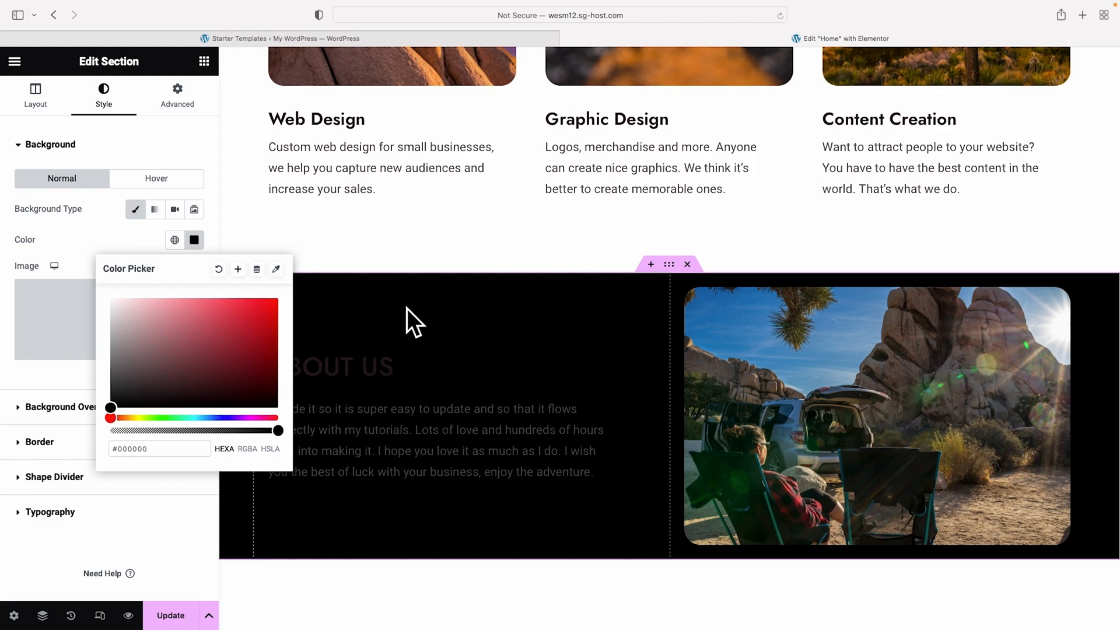
pyautogui.click(378, 360)
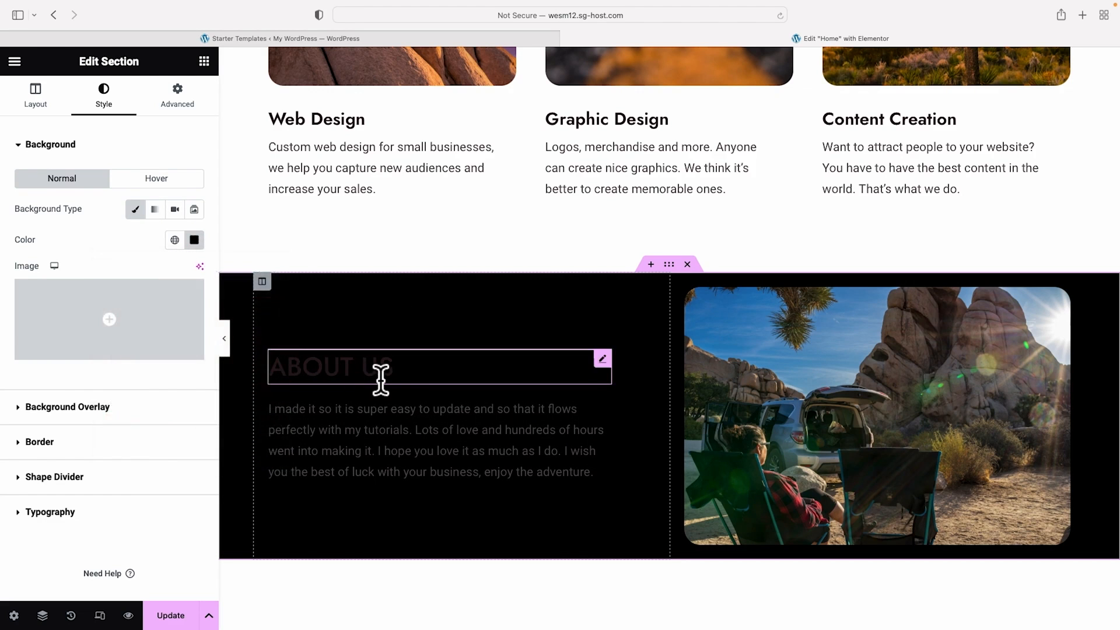
# Open the style settings of the ABOUT US heading
pyautogui.click(379, 380)
pyautogui.click(107, 93)
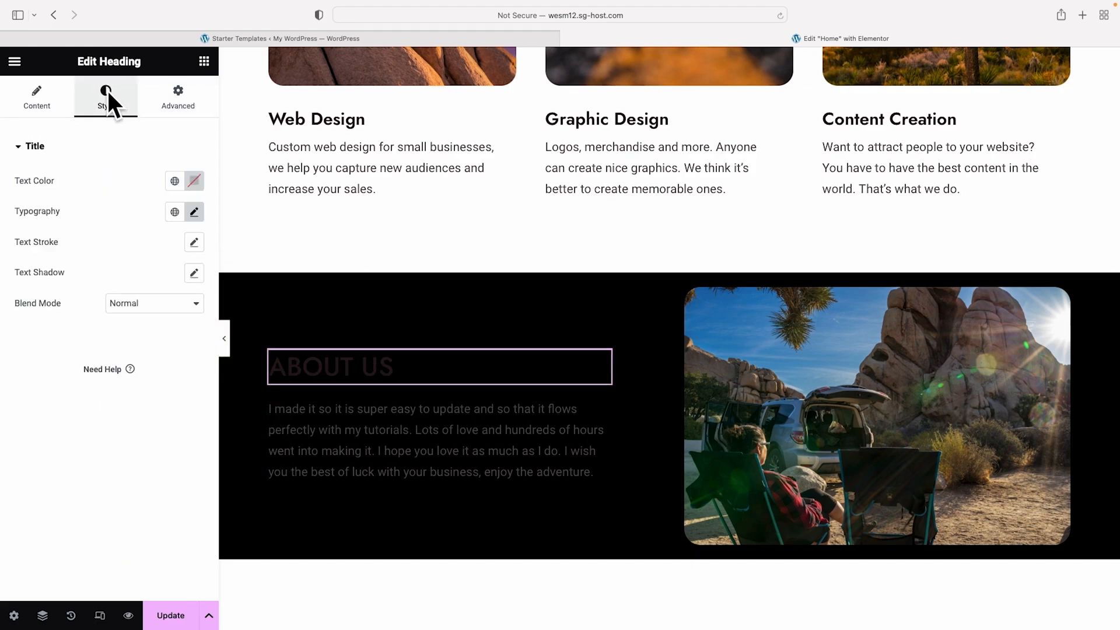
# Set the text color of the ABOUT US heading to #FFFFFF and the color of the paragraph below it to white
pyautogui.click(194, 181)
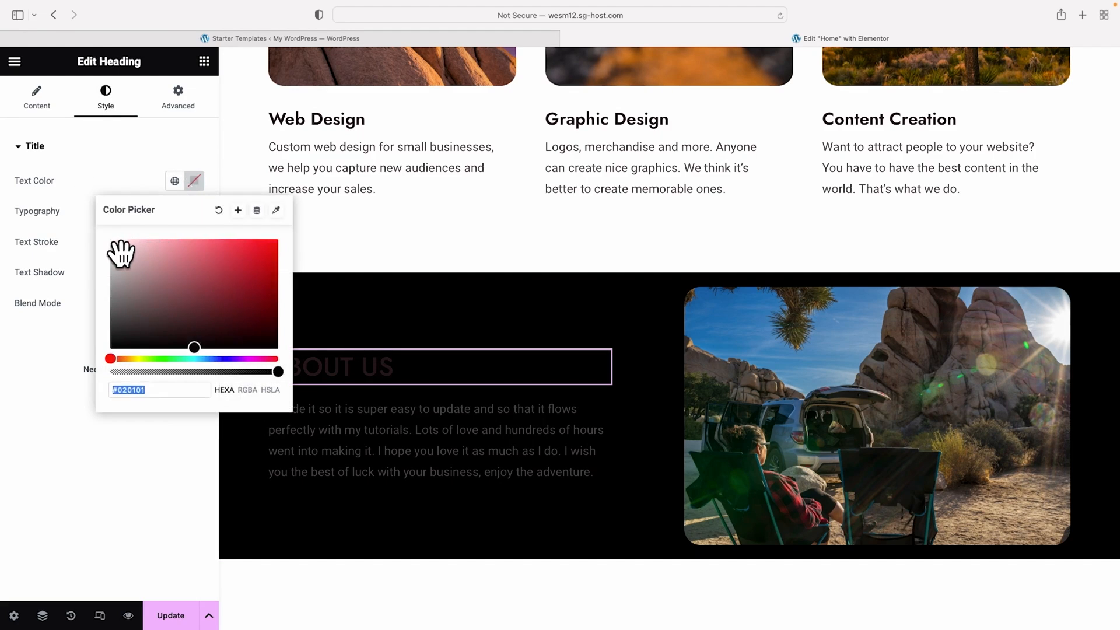
pyautogui.moveTo(117, 251); pyautogui.dragTo(100, 243)
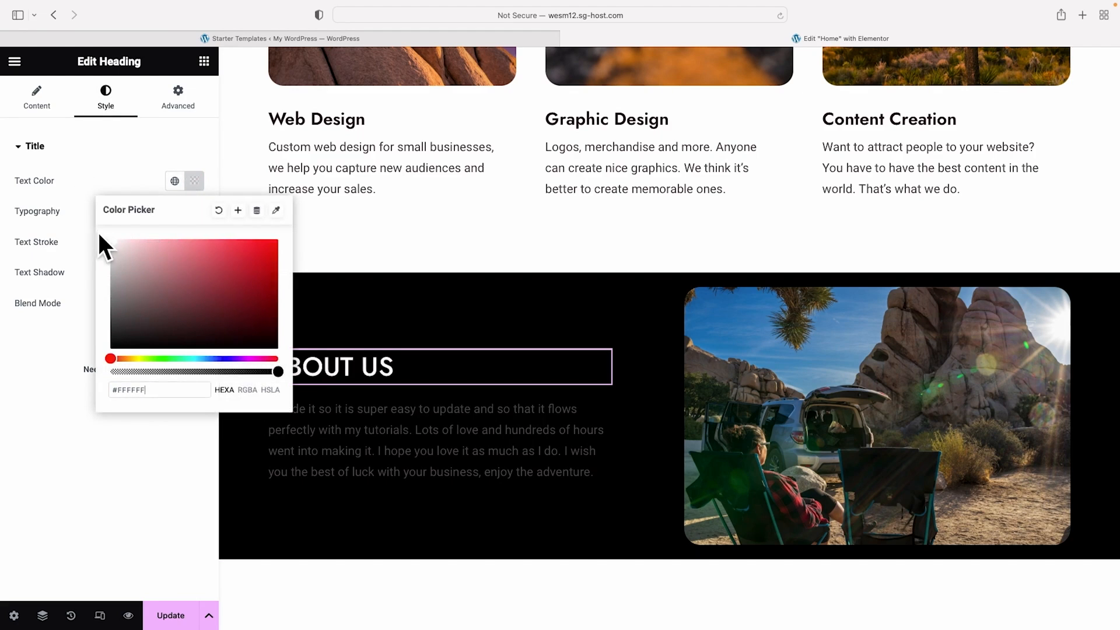
pyautogui.click(405, 438)
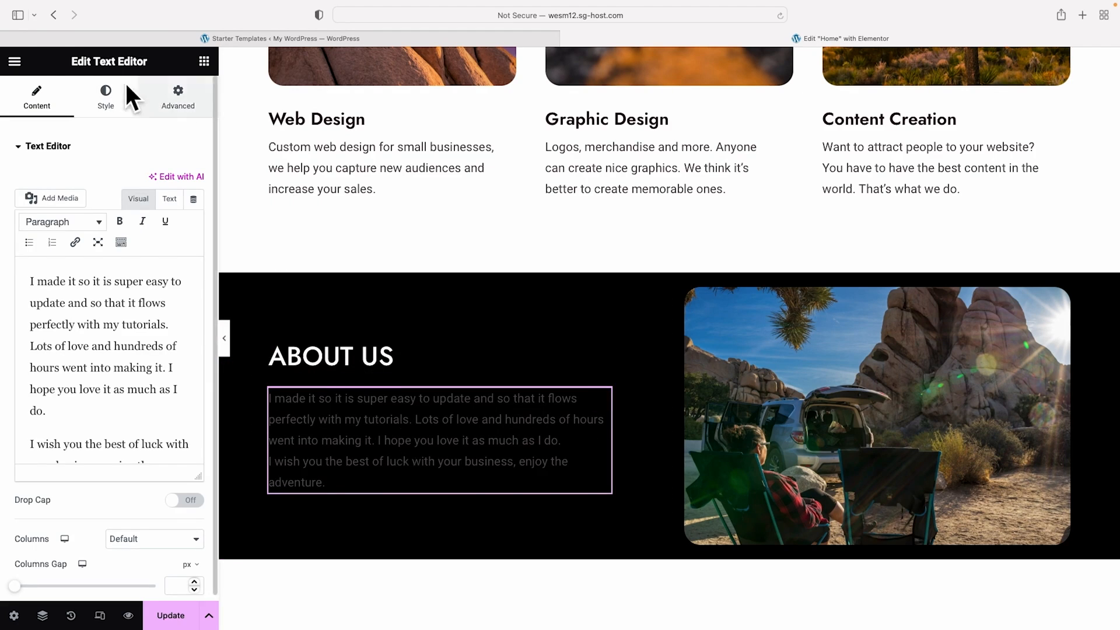
pyautogui.click(100, 92)
pyautogui.click(194, 211)
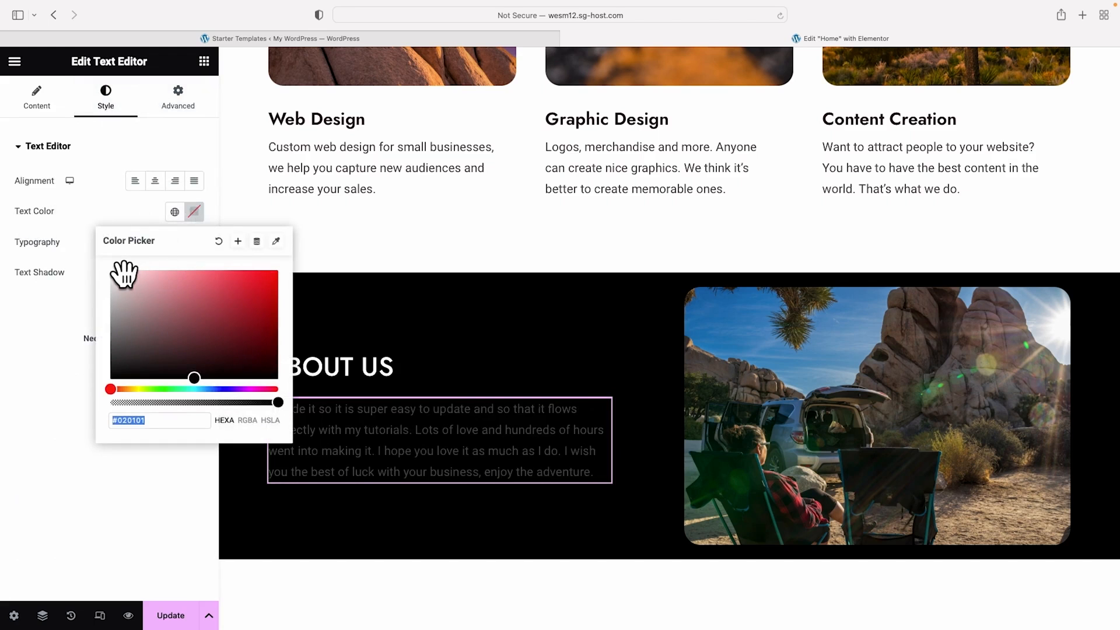
pyautogui.moveTo(120, 270); pyautogui.dragTo(97, 266)
pyautogui.click(77, 254)
pyautogui.click(225, 338)
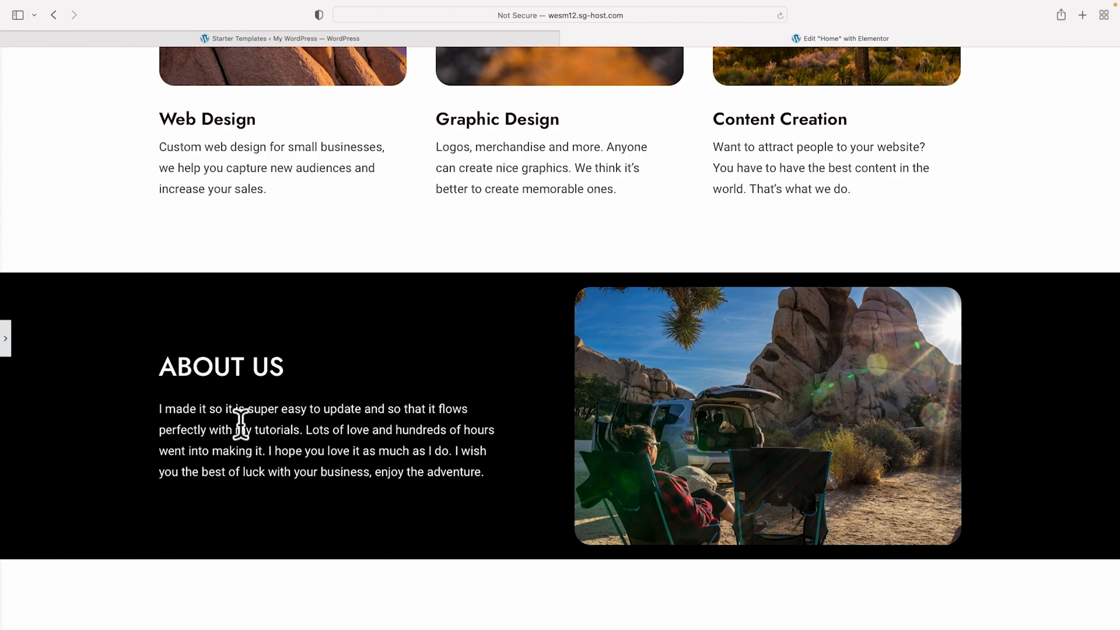
pyautogui.click(6, 339)
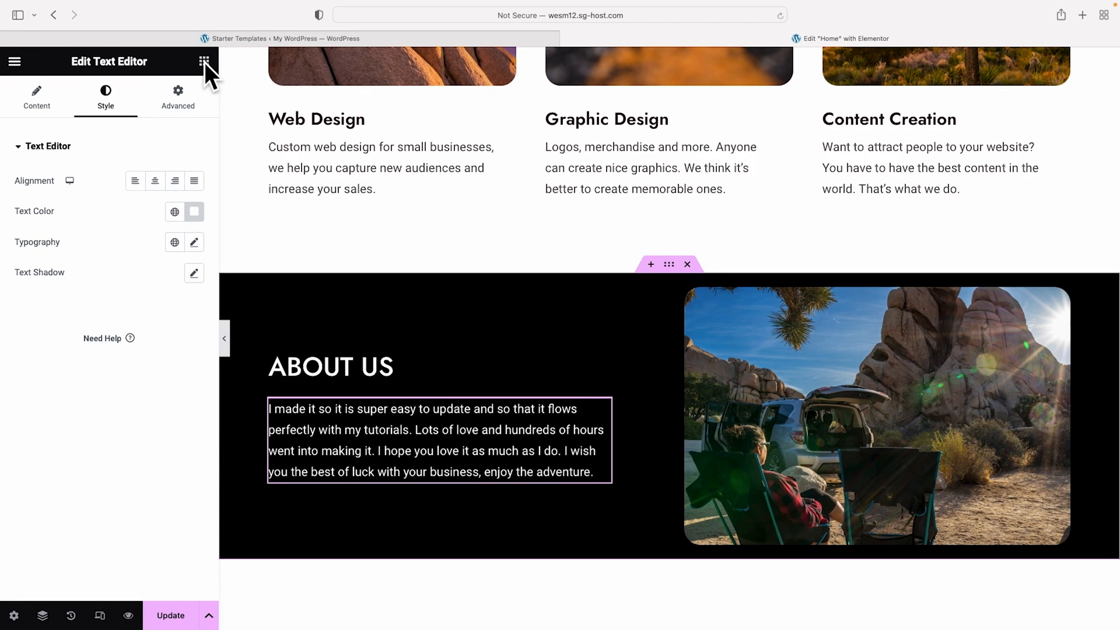
# Find the Divider widget and place it between the ABOUT US heading and its paragraph
pyautogui.click(204, 61)
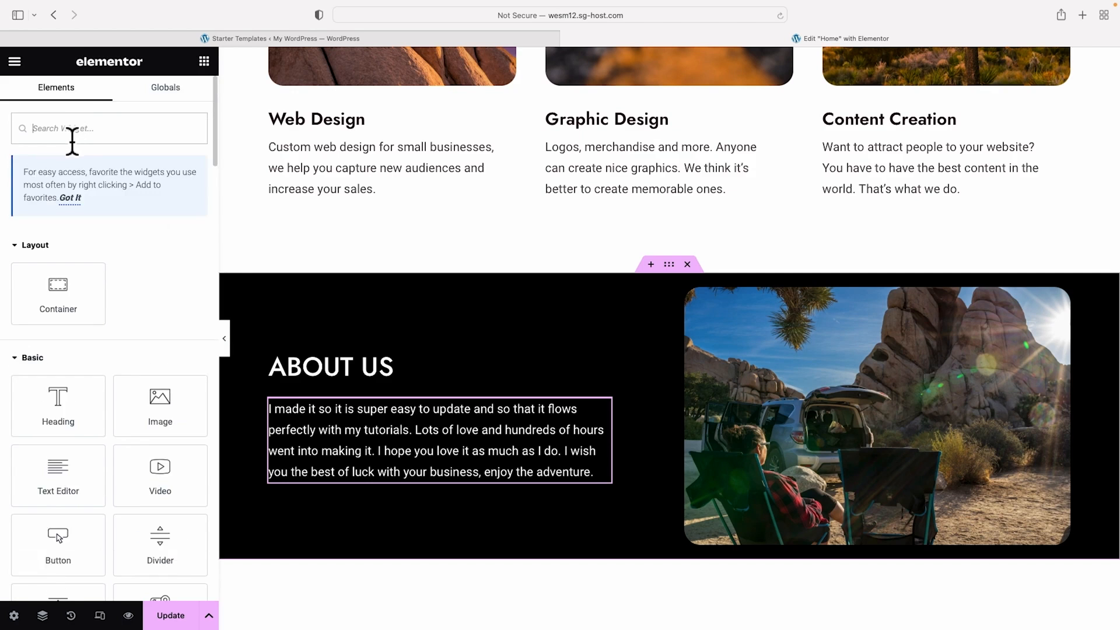
pyautogui.click(115, 140)
pyautogui.write('divider')
pyautogui.moveTo(58, 255); pyautogui.dragTo(329, 383)
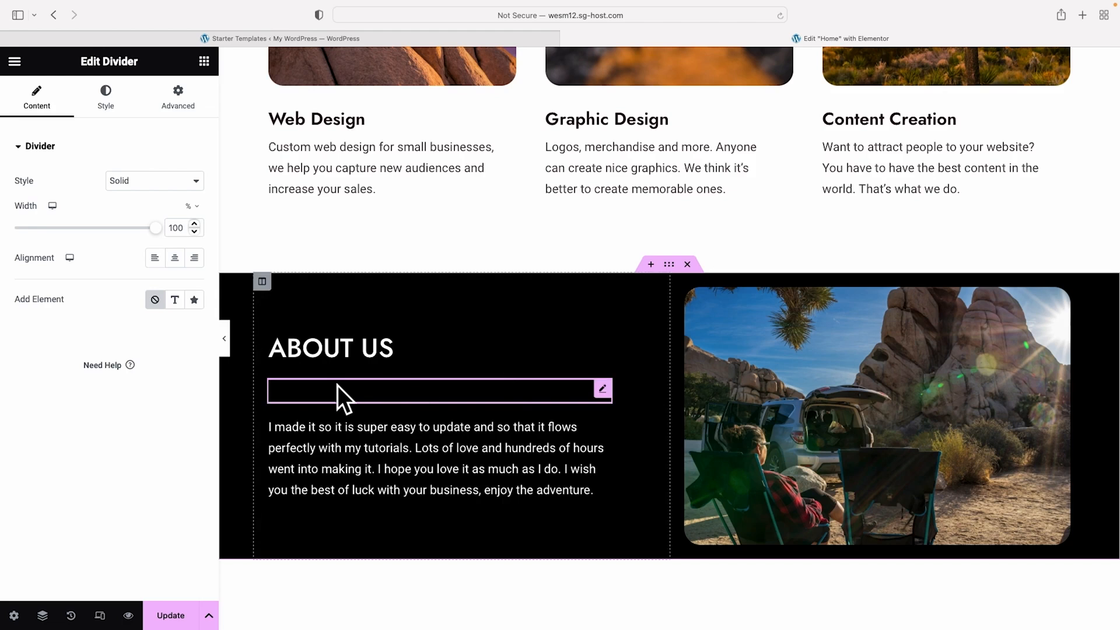
# Style the divider with the global Magenta color, a weight of 2.5 and a width of 37%
pyautogui.click(104, 92)
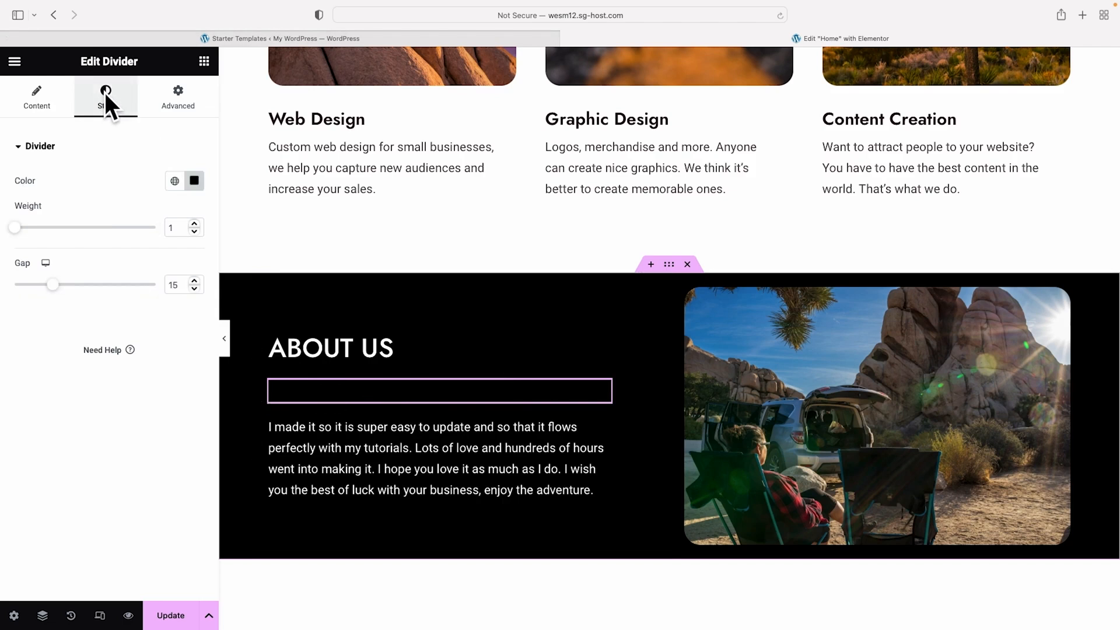
pyautogui.click(177, 182)
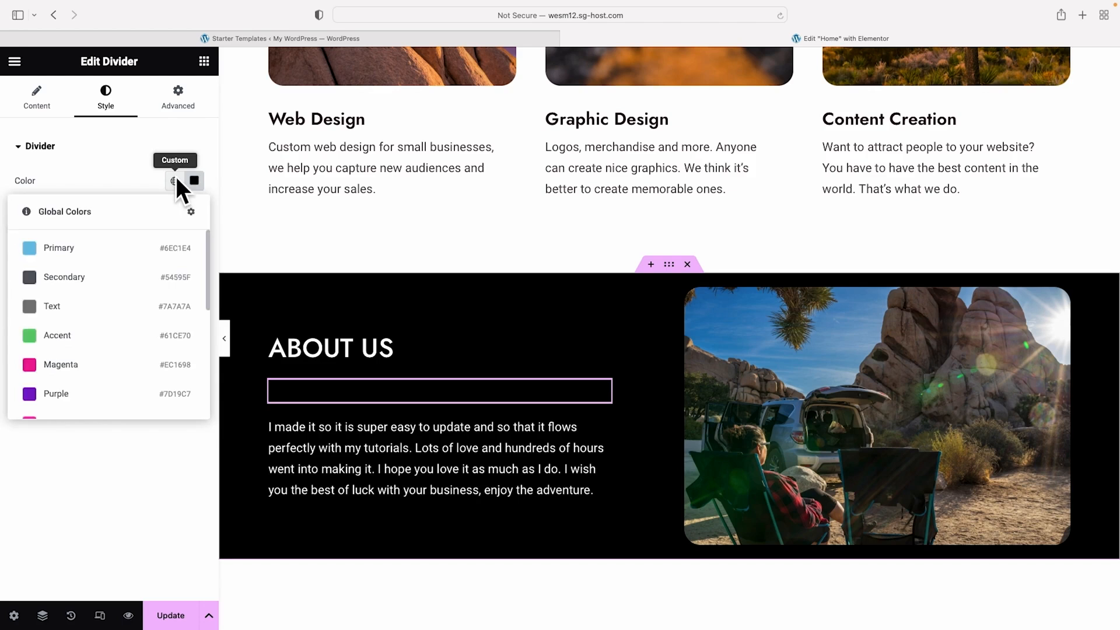
pyautogui.click(49, 364)
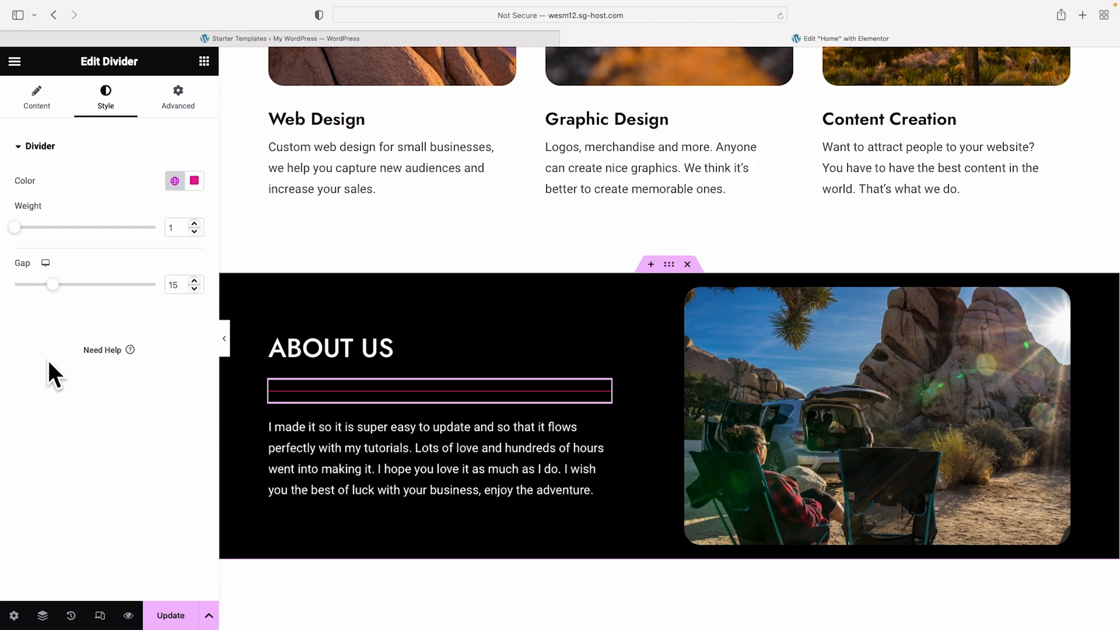
pyautogui.moveTo(14, 227); pyautogui.dragTo(41, 222)
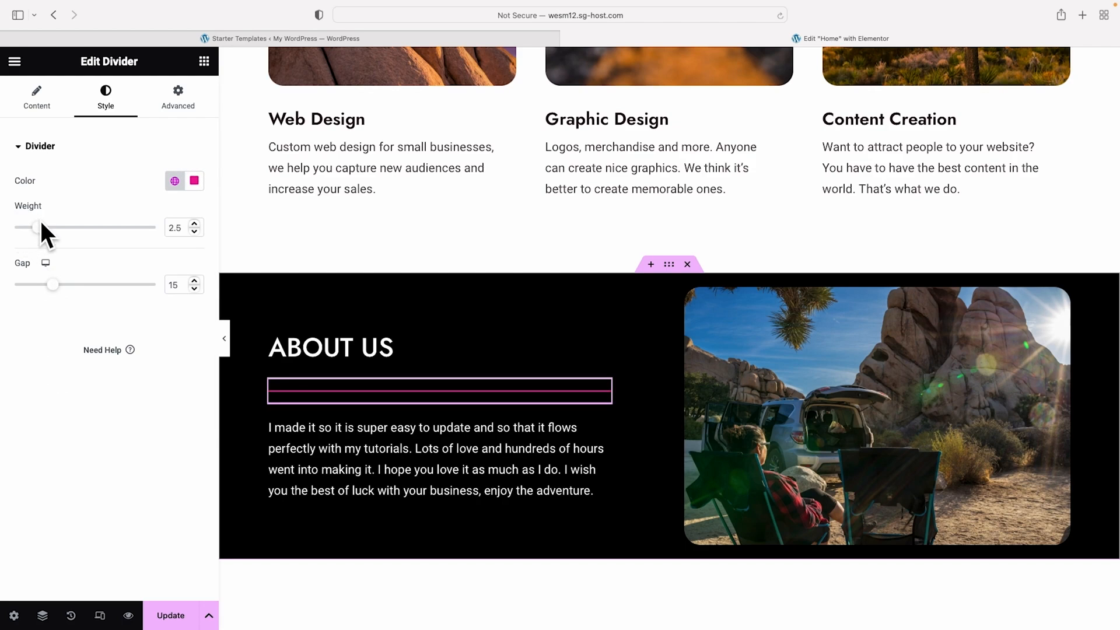
pyautogui.click(37, 98)
pyautogui.moveTo(158, 228); pyautogui.dragTo(65, 234)
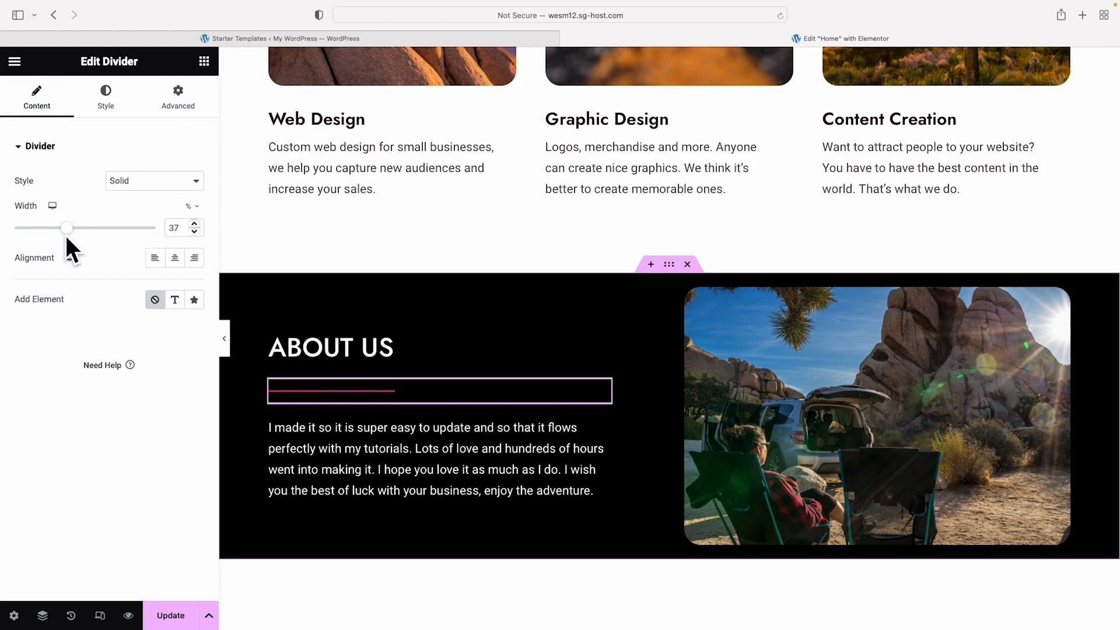
# Preview the page without the editing panel, checking the services columns and the ABOUT US section
pyautogui.click(224, 339)
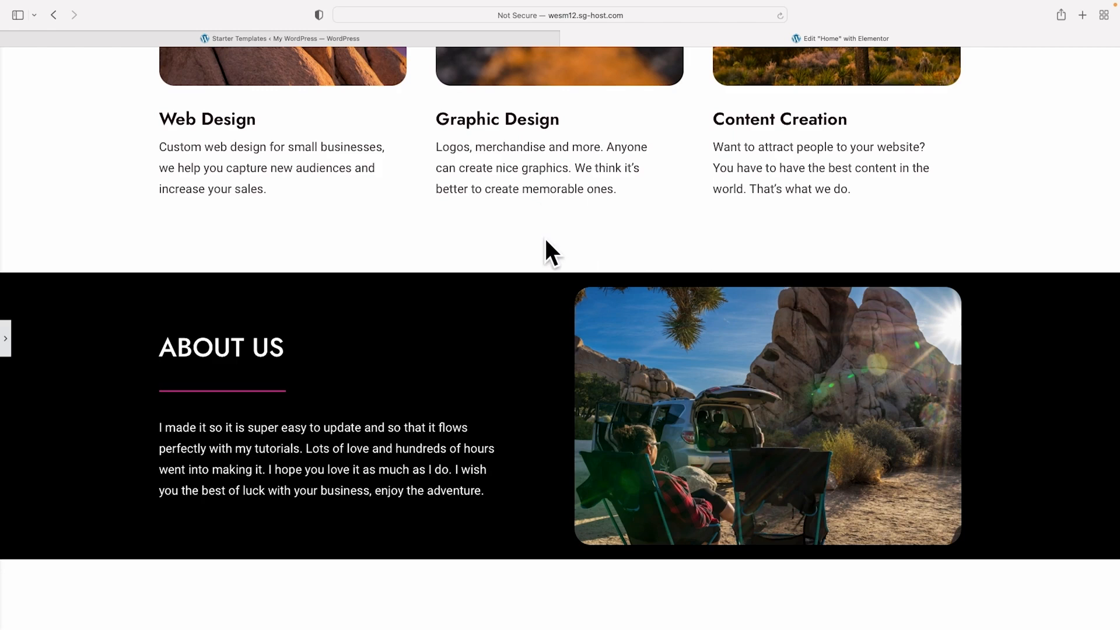
pyautogui.scroll(8, 544, 239)
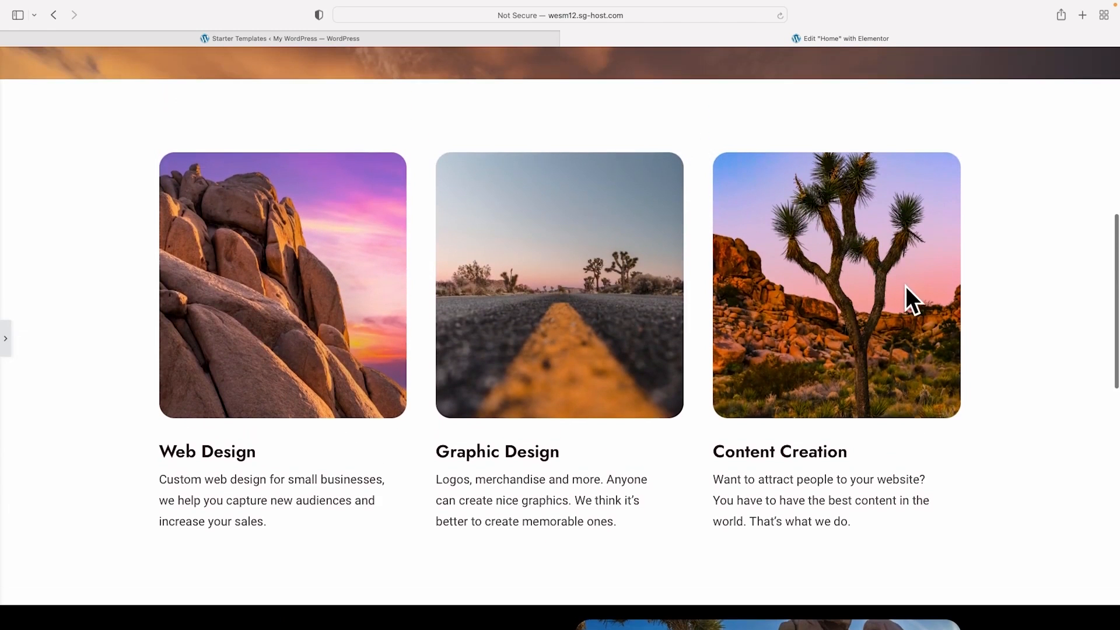
pyautogui.scroll(1, 905, 286)
pyautogui.scroll(-9, 905, 286)
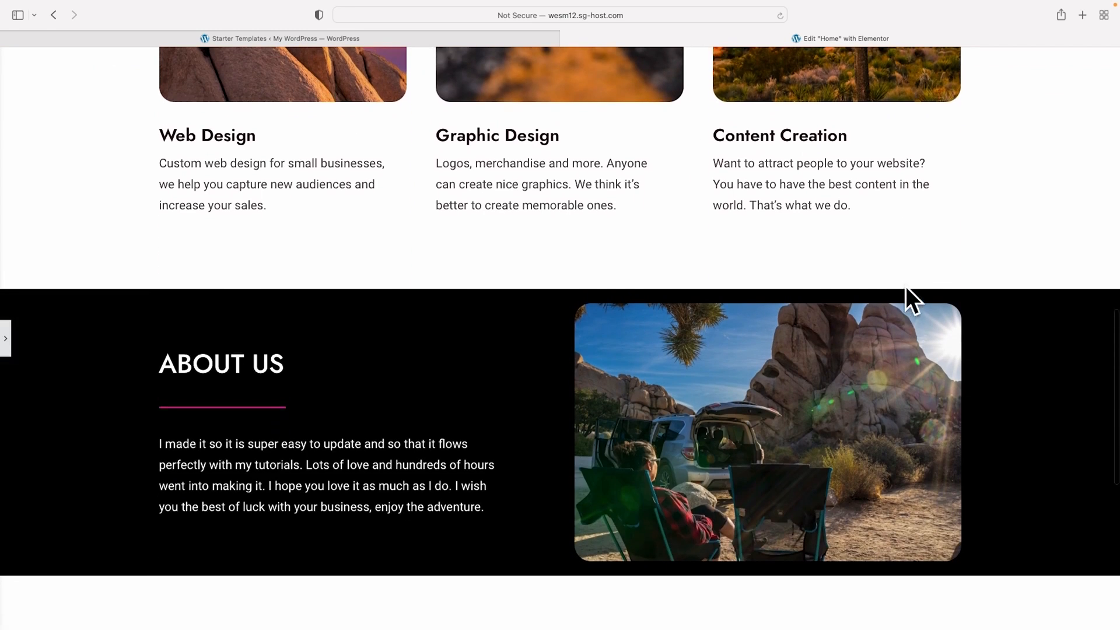
pyautogui.scroll(-1, 790, 323)
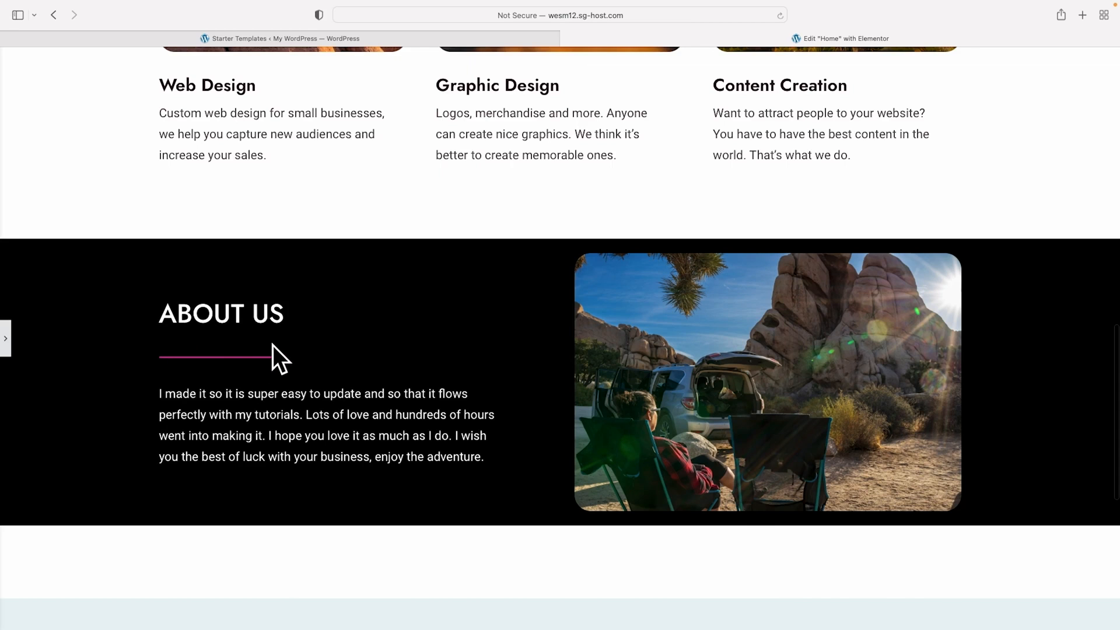
# Restore the editing panel and open the advanced spacing settings of the ABOUT US section
pyautogui.click(6, 339)
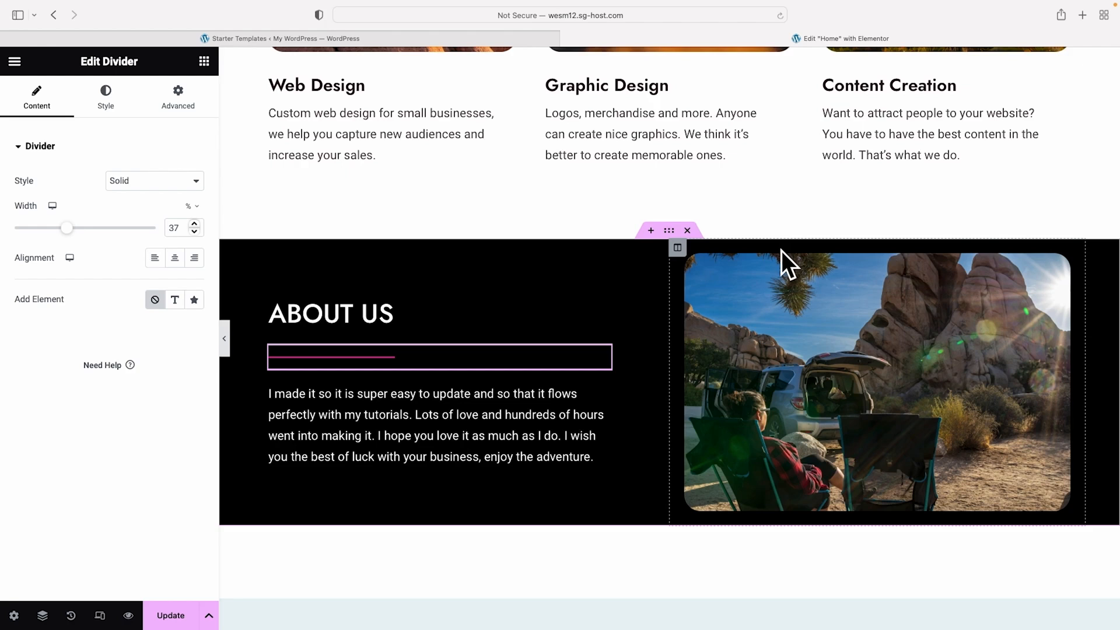
pyautogui.click(669, 230)
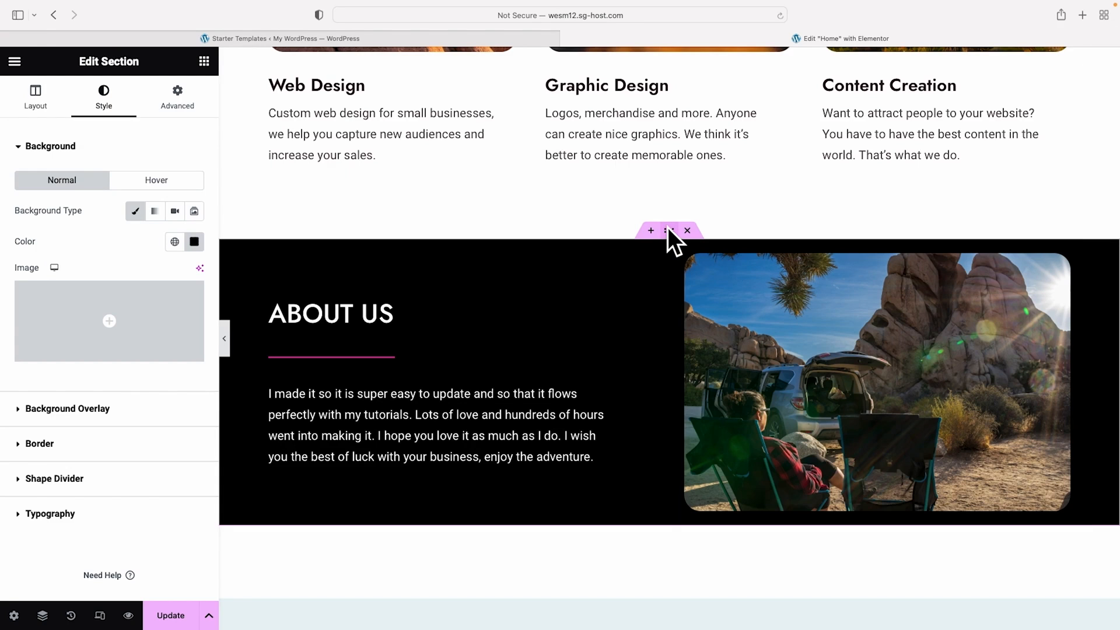
pyautogui.click(178, 105)
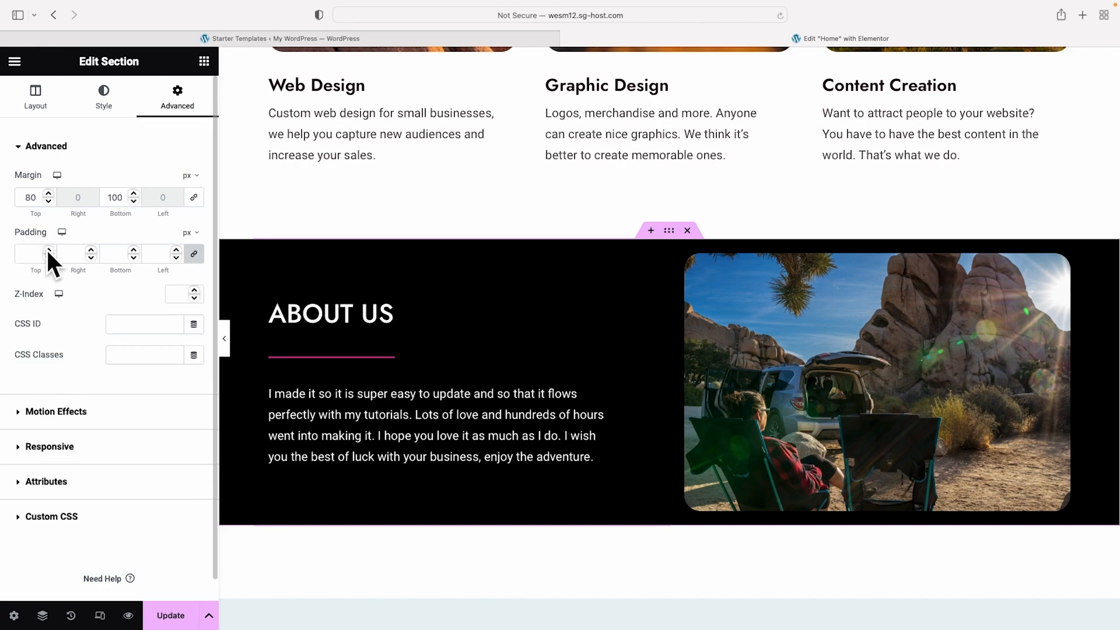
pyautogui.moveTo(48, 246); pyautogui.dragTo(47, 246)
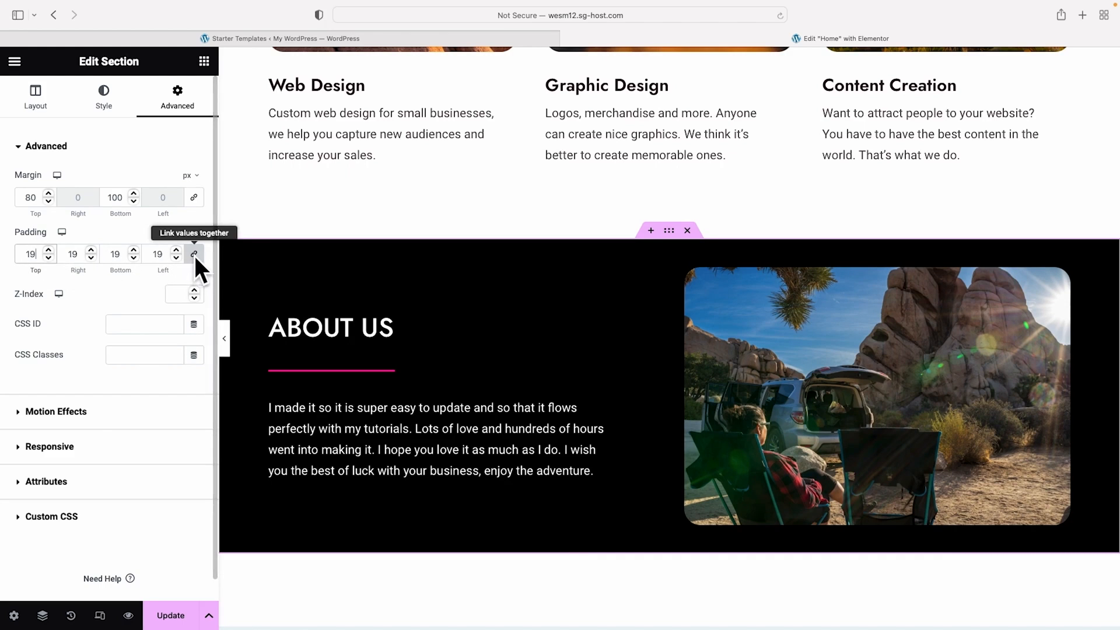
pyautogui.doubleClick(16, 258)
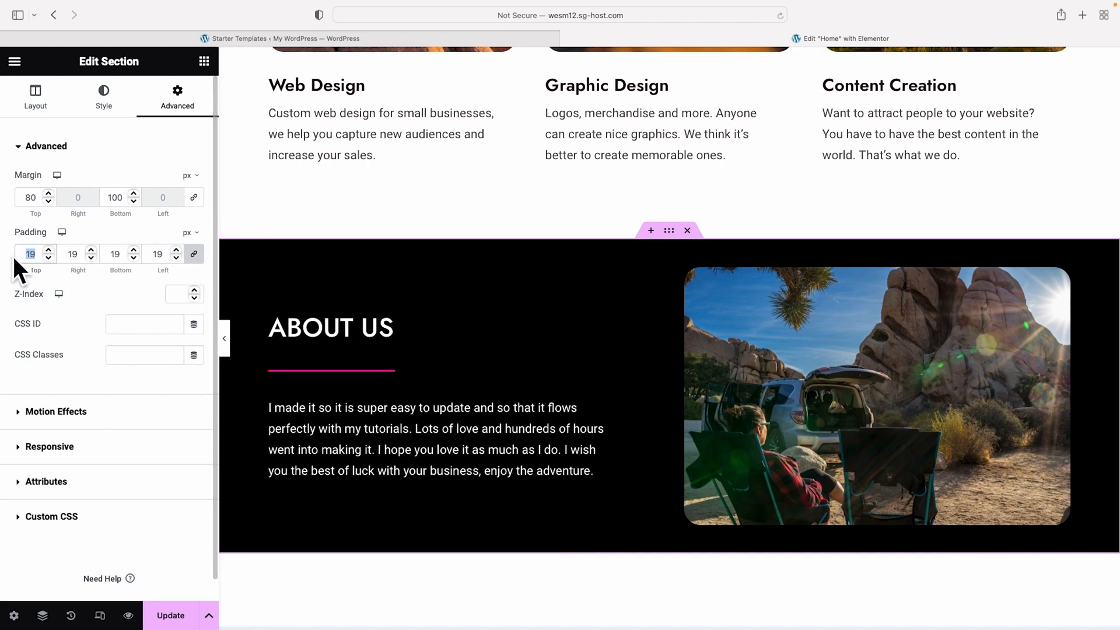
pyautogui.press('BackSpace')
# Unlink the ABOUT US section's padding values and set the top and bottom padding to 80 px each
pyautogui.click(194, 254)
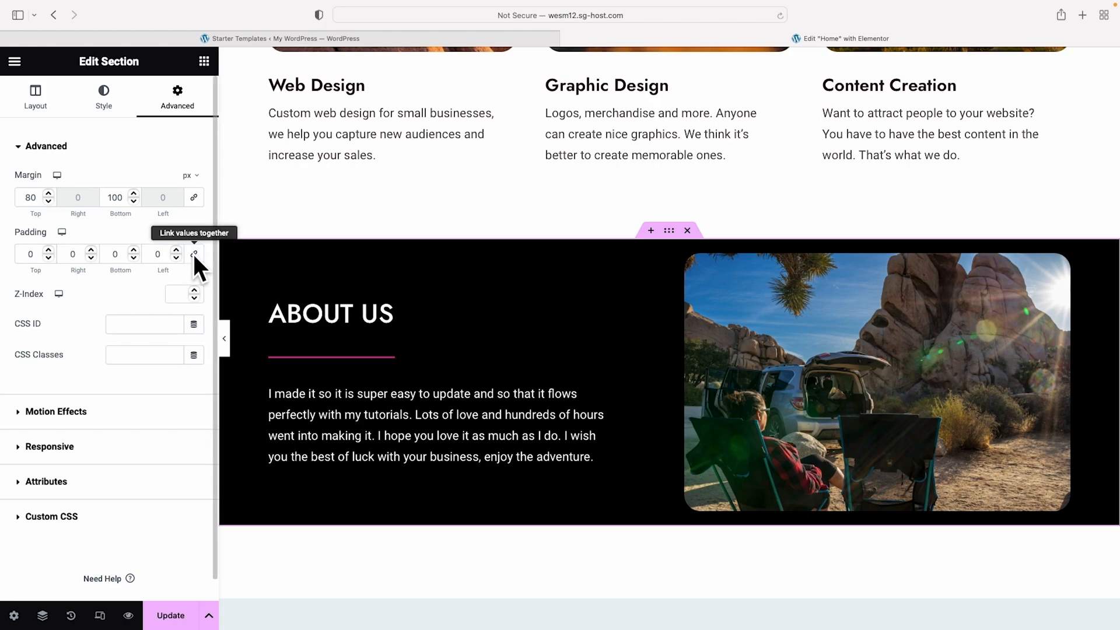
pyautogui.moveTo(48, 250); pyautogui.dragTo(45, 248)
pyautogui.doubleClick(21, 254)
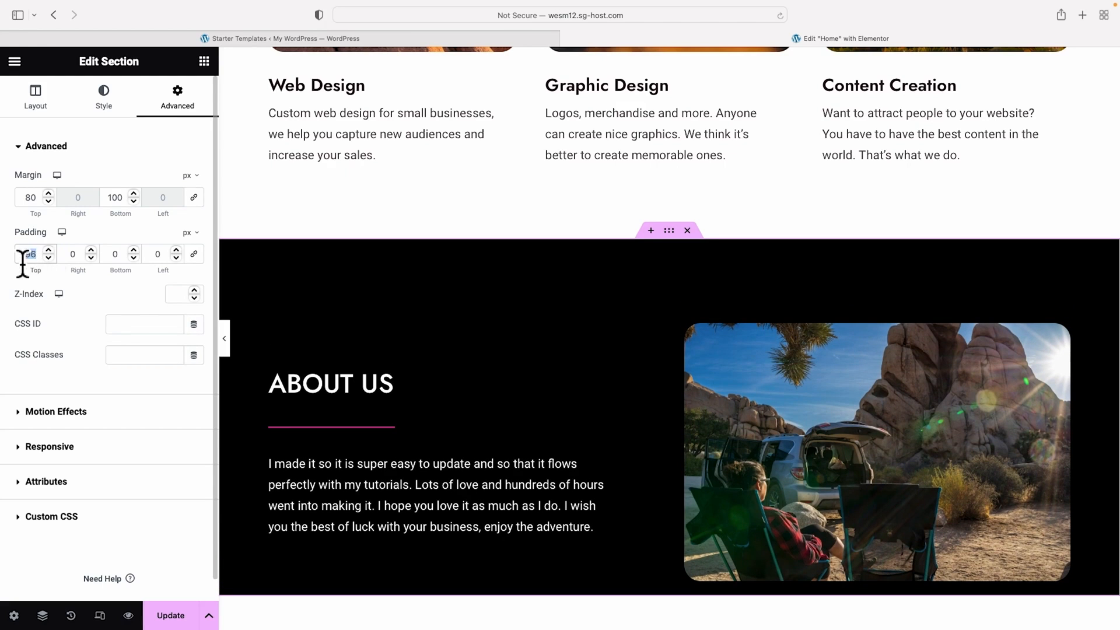
pyautogui.write('80')
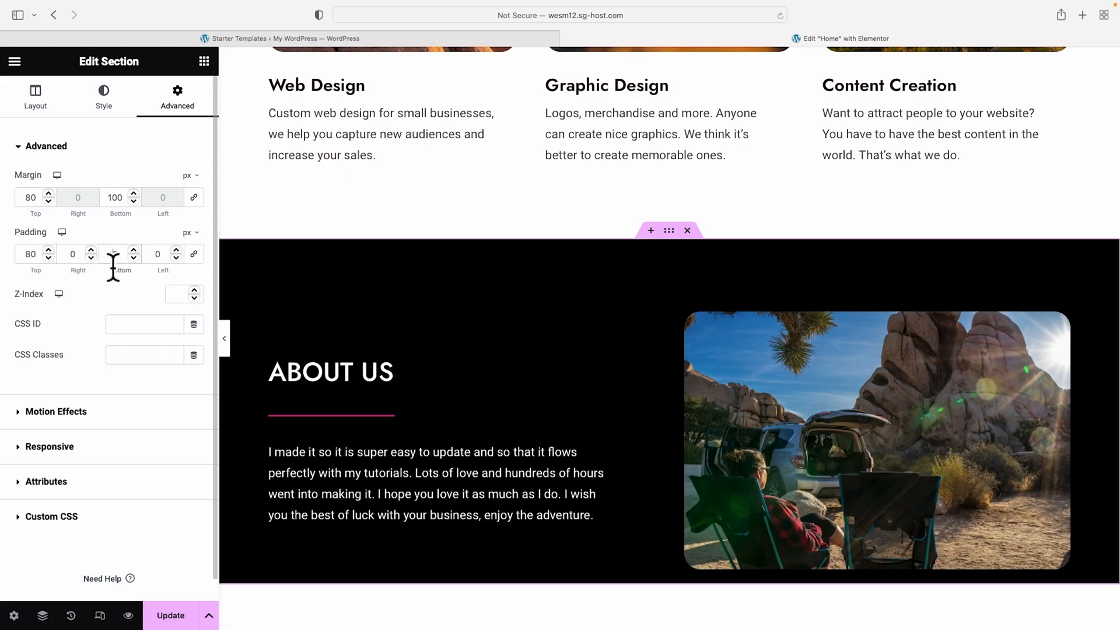
pyautogui.write('80')
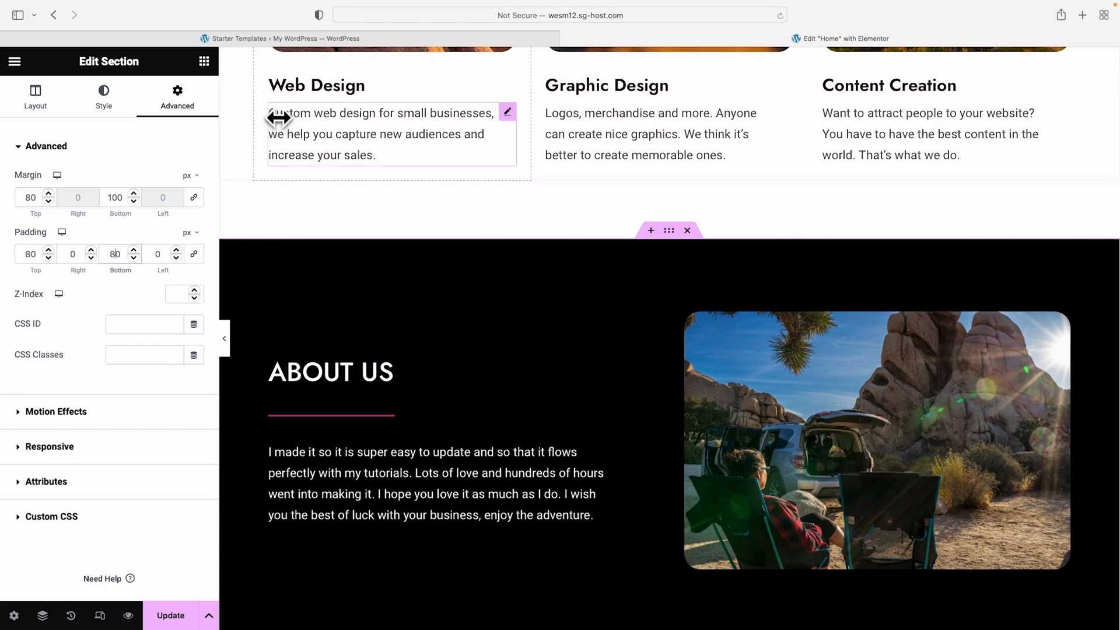
# Open the advanced layout settings of the ABOUT US heading
pyautogui.scroll(-1, 264, 326)
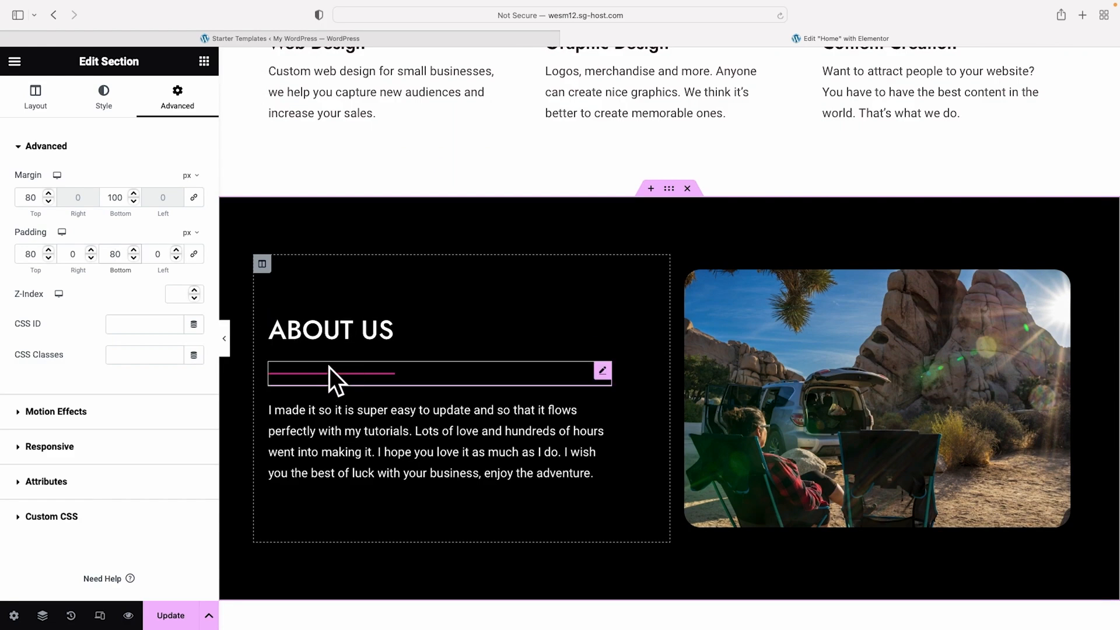
pyautogui.scroll(1, 371, 379)
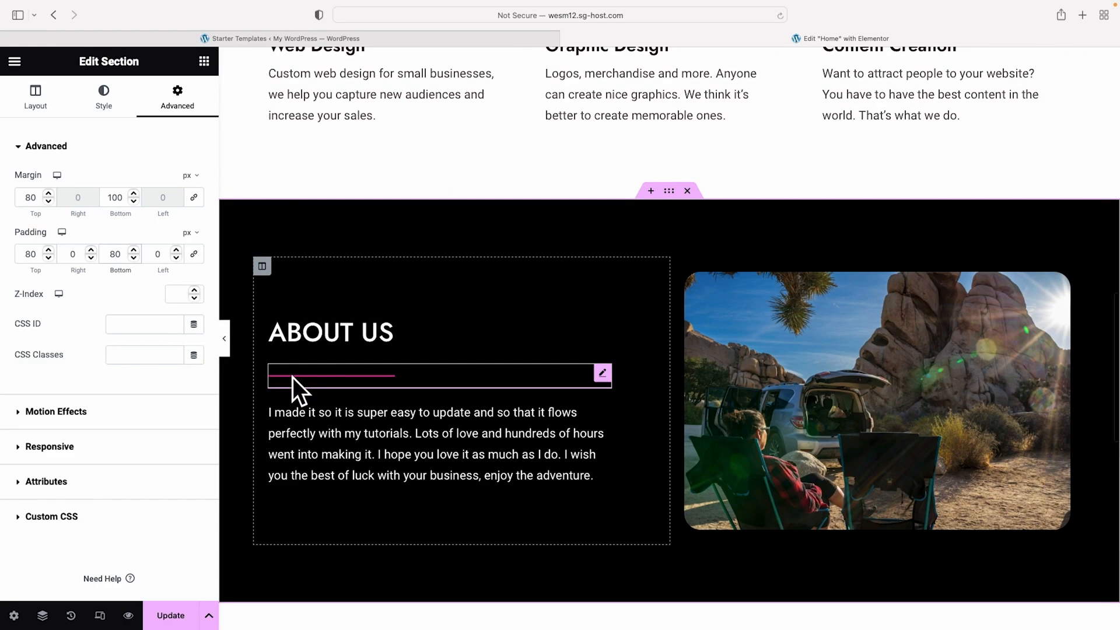
pyautogui.click(315, 341)
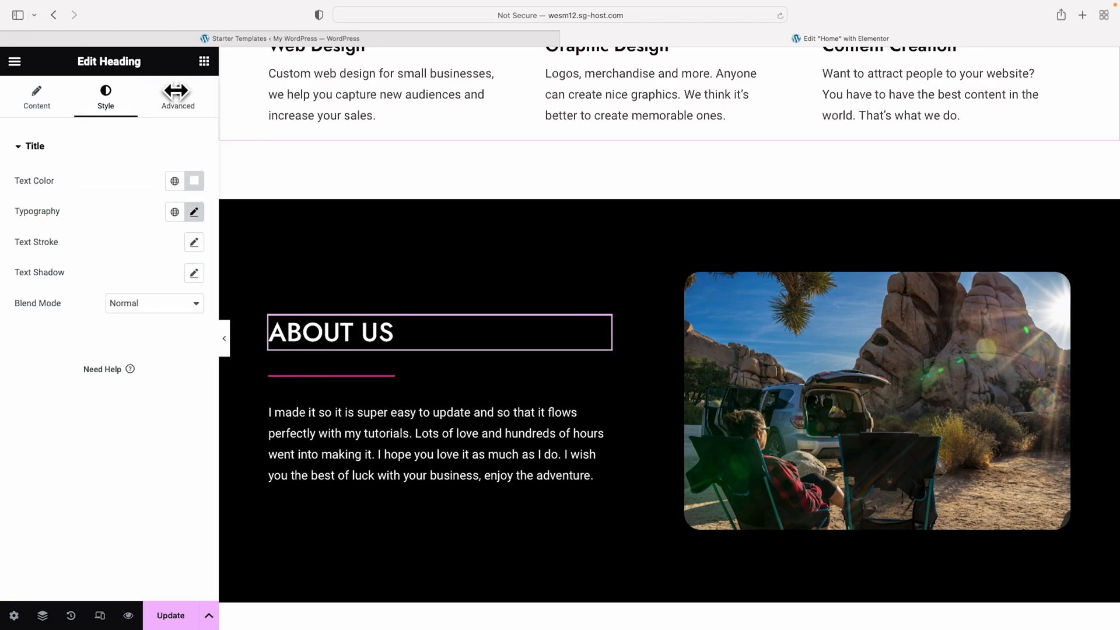
pyautogui.click(190, 107)
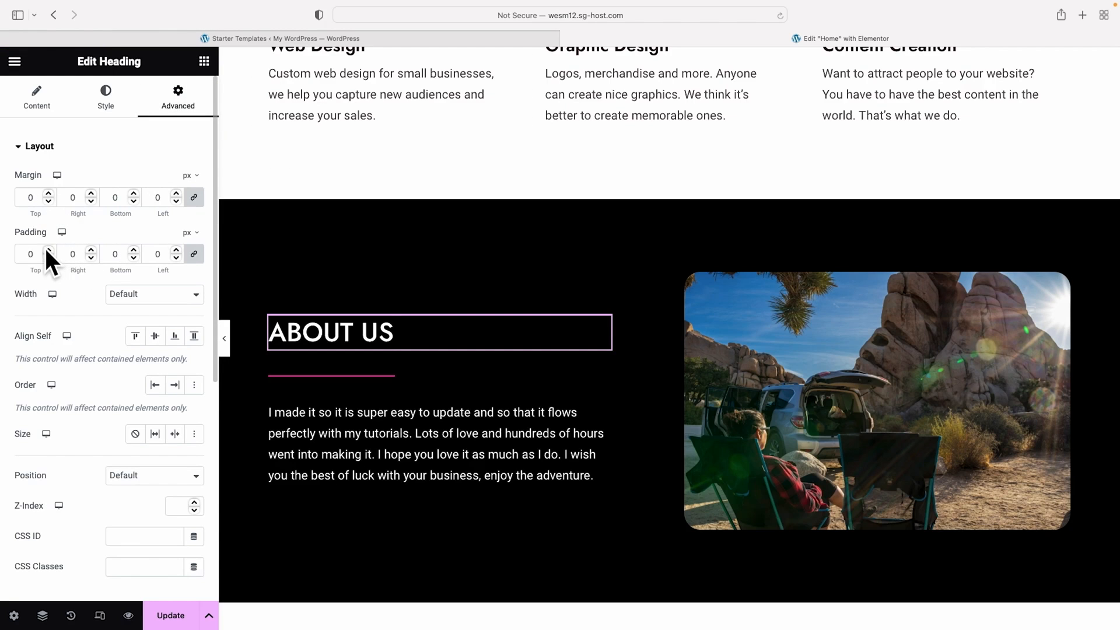
pyautogui.moveTo(46, 250); pyautogui.dragTo(46, 250)
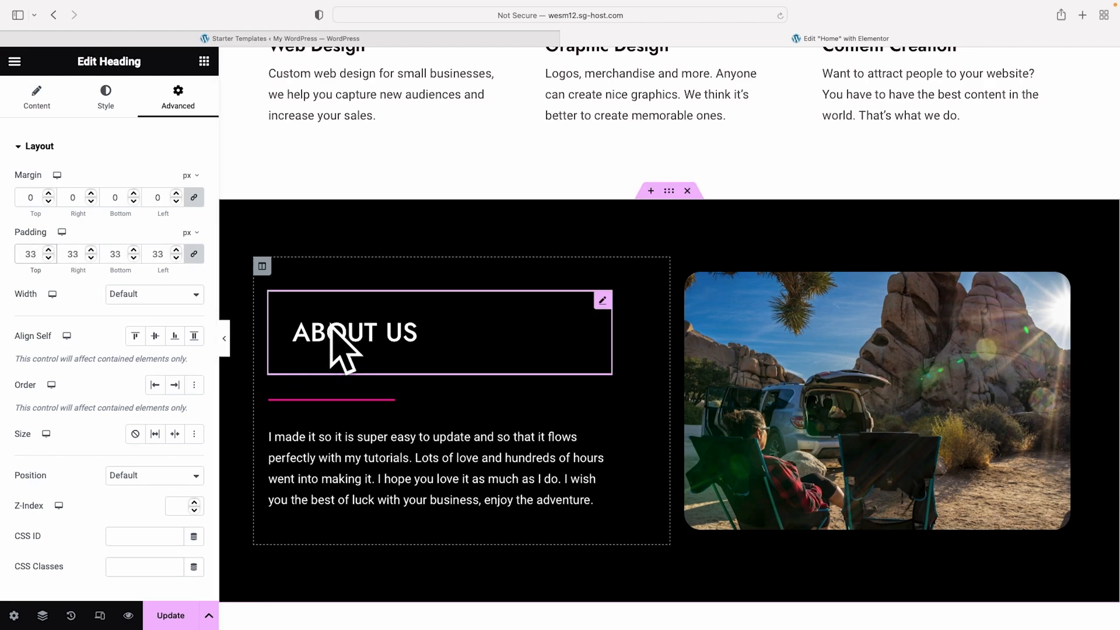
pyautogui.doubleClick(26, 254)
pyautogui.press('BackSpace')
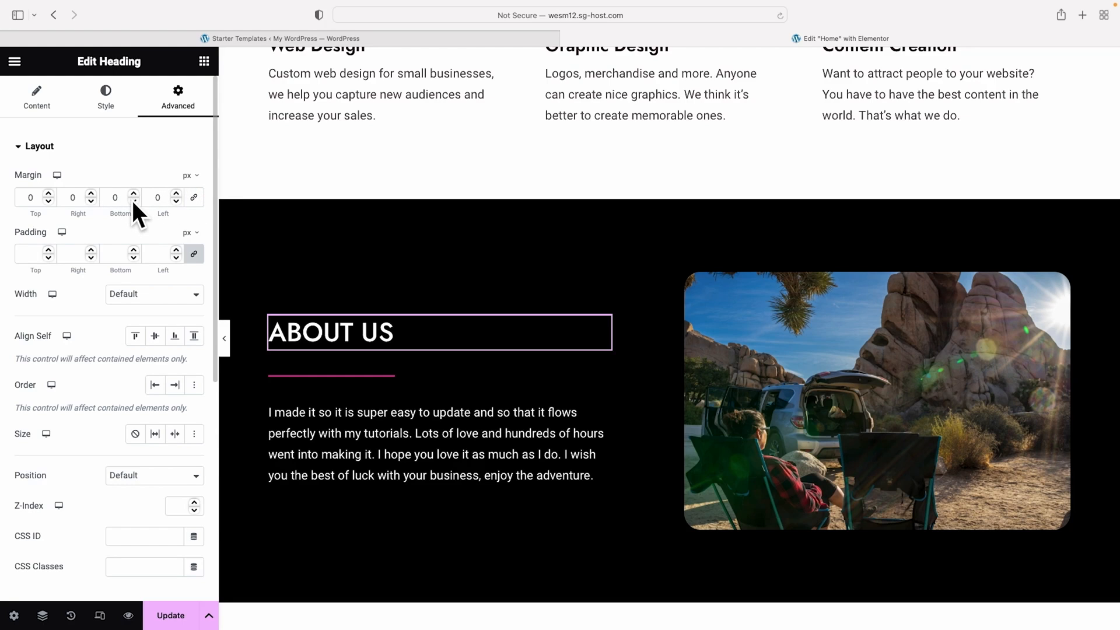
# Unlink the ABOUT US heading's margin values and set its bottom margin to -33 px
pyautogui.moveTo(133, 201); pyautogui.dragTo(133, 200)
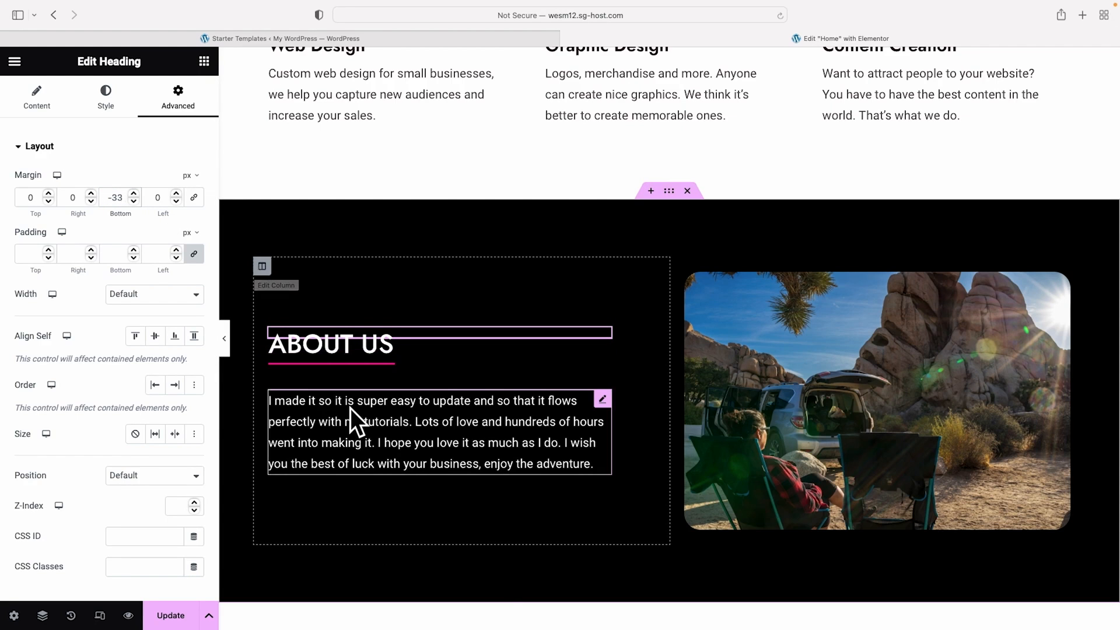
# Unlink the margin values of the divider under the ABOUT US heading and set its bottom margin to -15 px
pyautogui.click(356, 365)
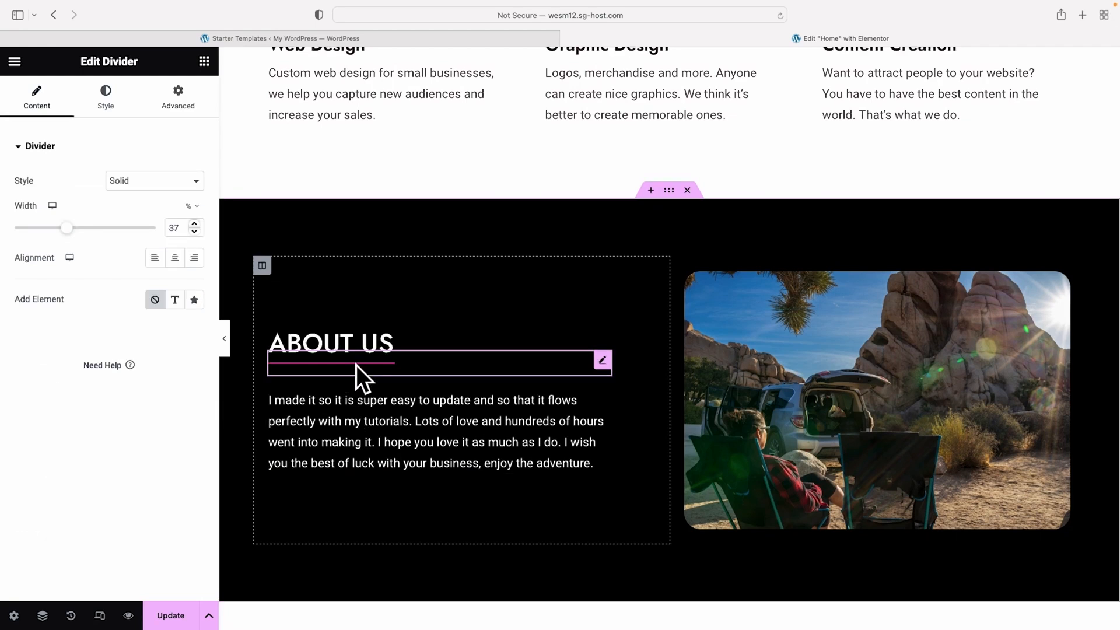
pyautogui.click(192, 111)
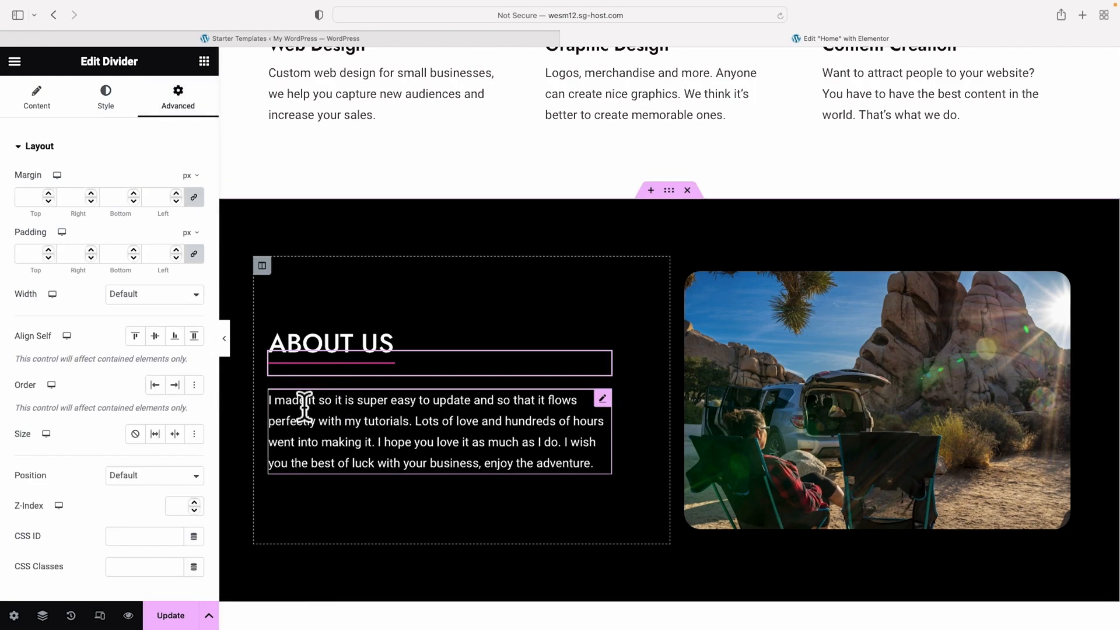
pyautogui.click(196, 198)
pyautogui.tripleClick(133, 201)
pyautogui.click(134, 201)
pyautogui.tripleClick(134, 201)
pyautogui.tripleClick(133, 201)
pyautogui.doubleClick(133, 201)
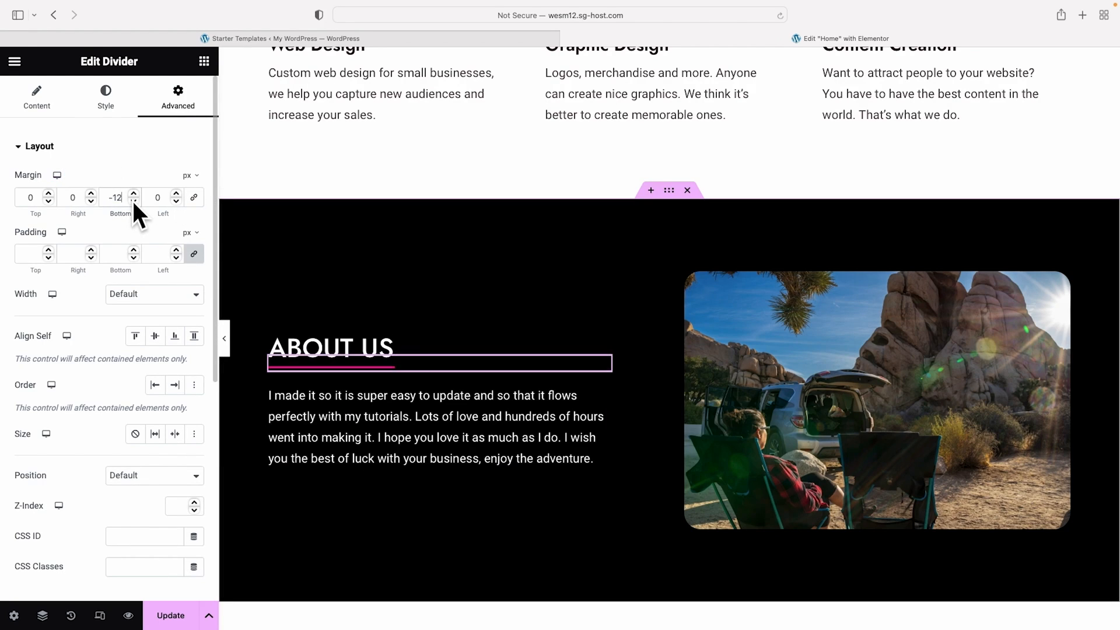
# Preview the ABOUT US and TALK TO US sections at full width with the editing panel hidden, and bring the panel back
pyautogui.scroll(-2, 241, 338)
pyautogui.click(225, 338)
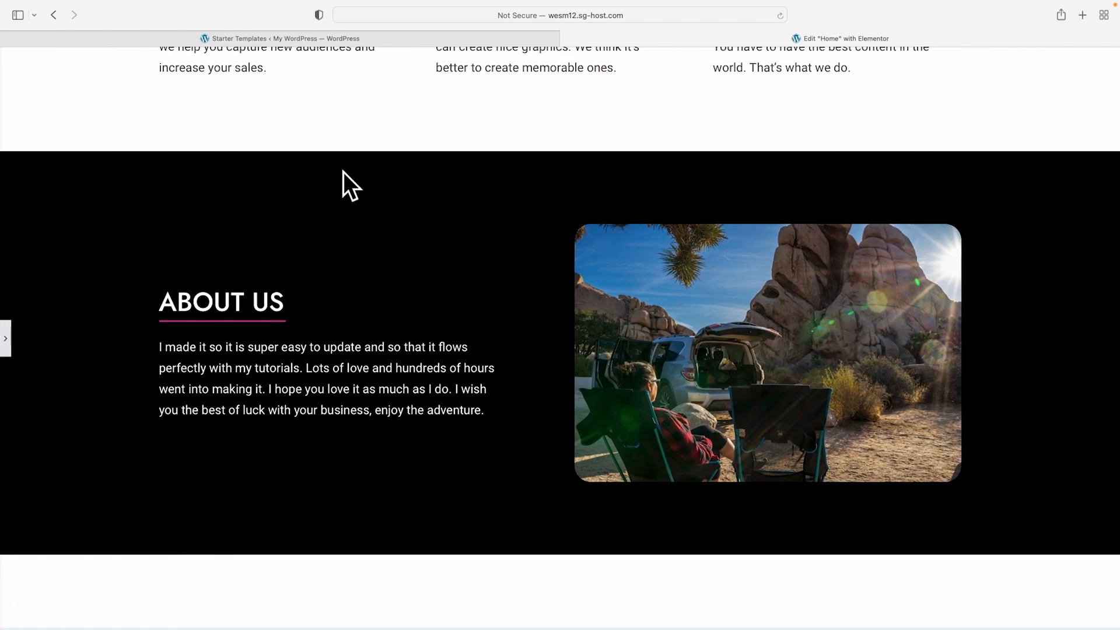
pyautogui.scroll(-5, 968, 217)
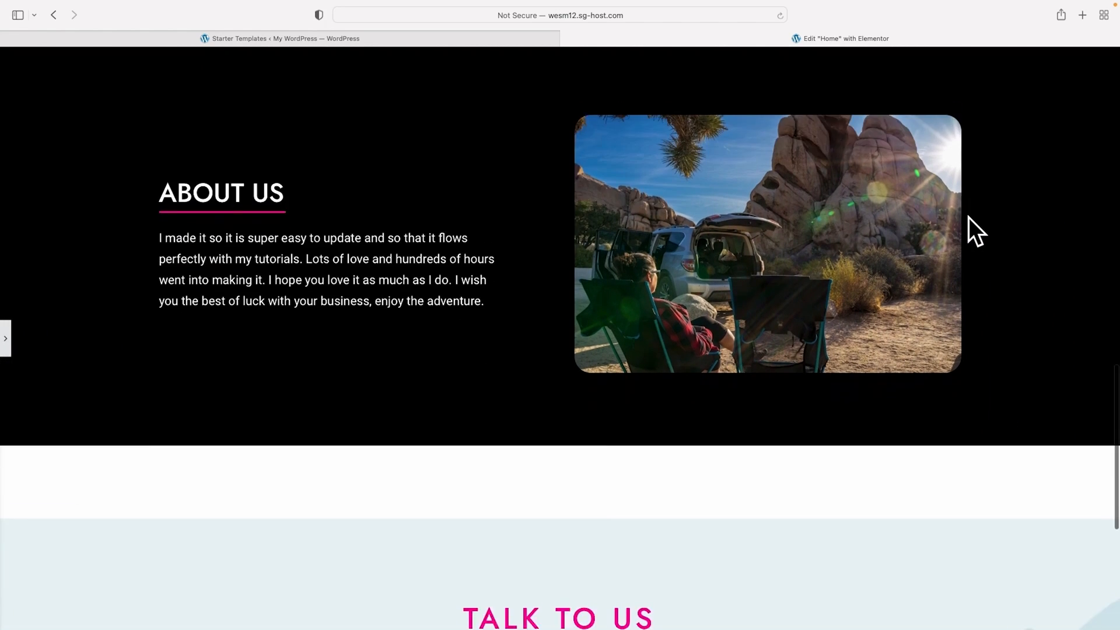
pyautogui.scroll(-4, 968, 218)
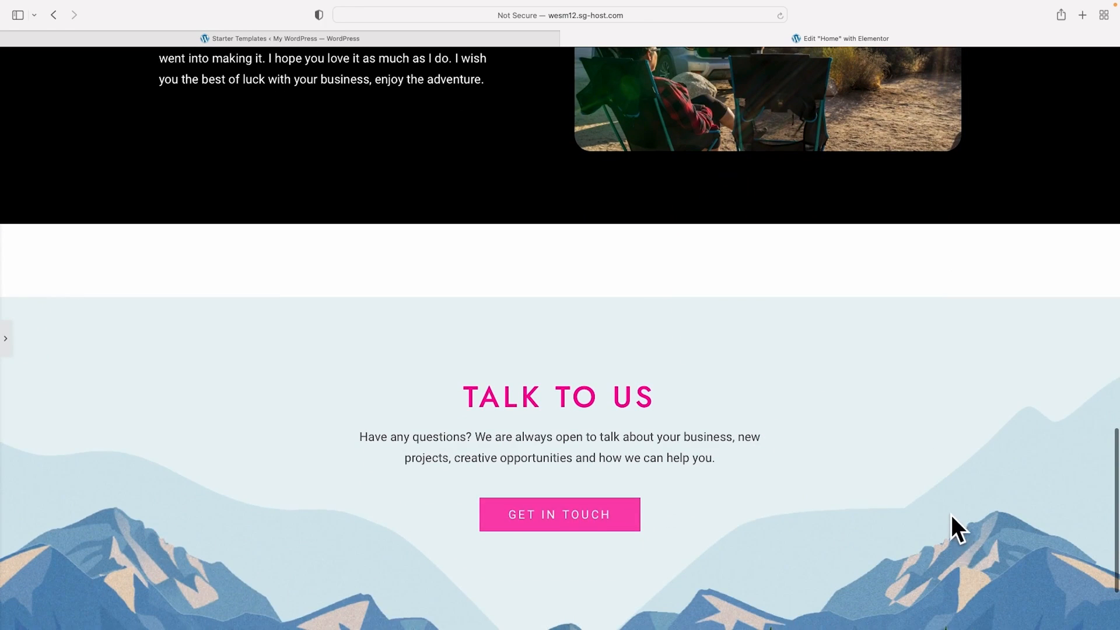
pyautogui.scroll(3, 910, 443)
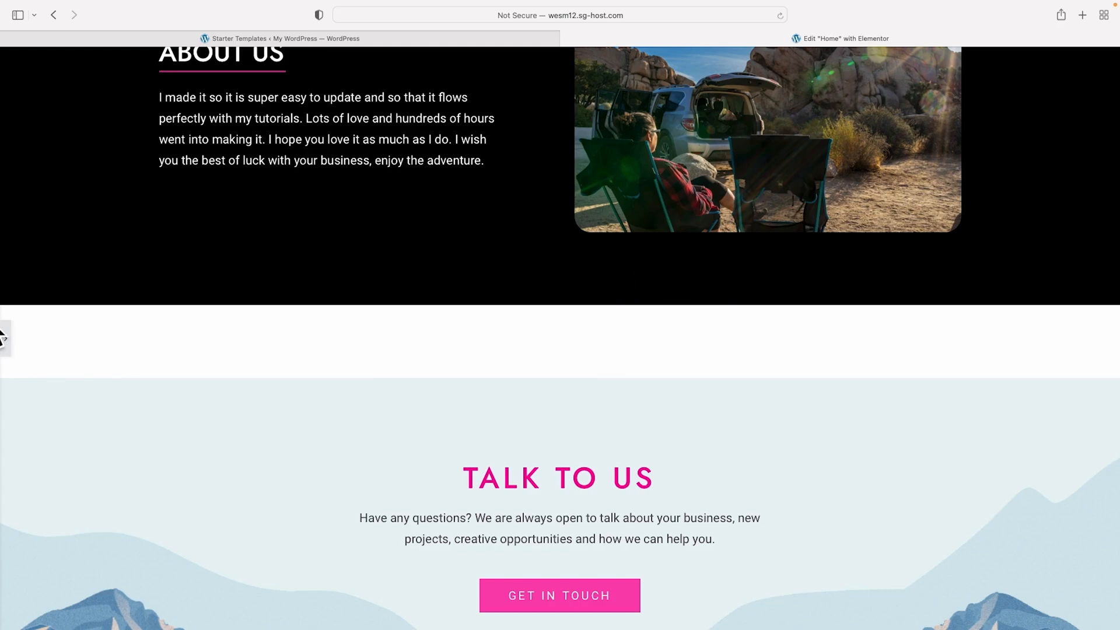
pyautogui.click(9, 343)
pyautogui.scroll(5, 710, 409)
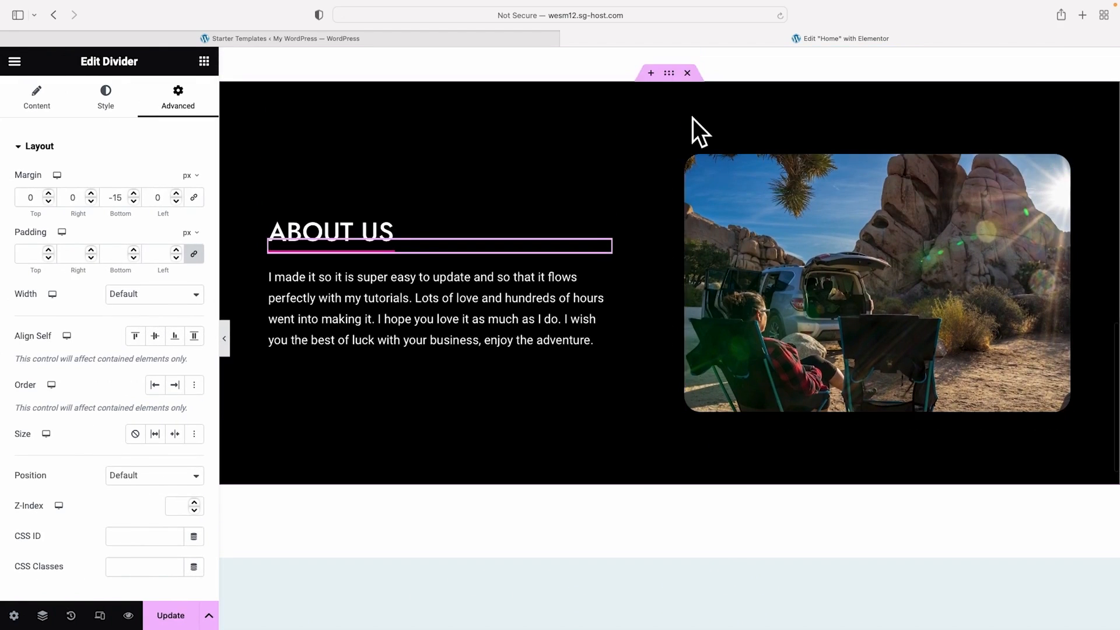
# Set the ABOUT US section's bottom margin to 0 px to remove the gap above the TALK TO US section
pyautogui.click(668, 75)
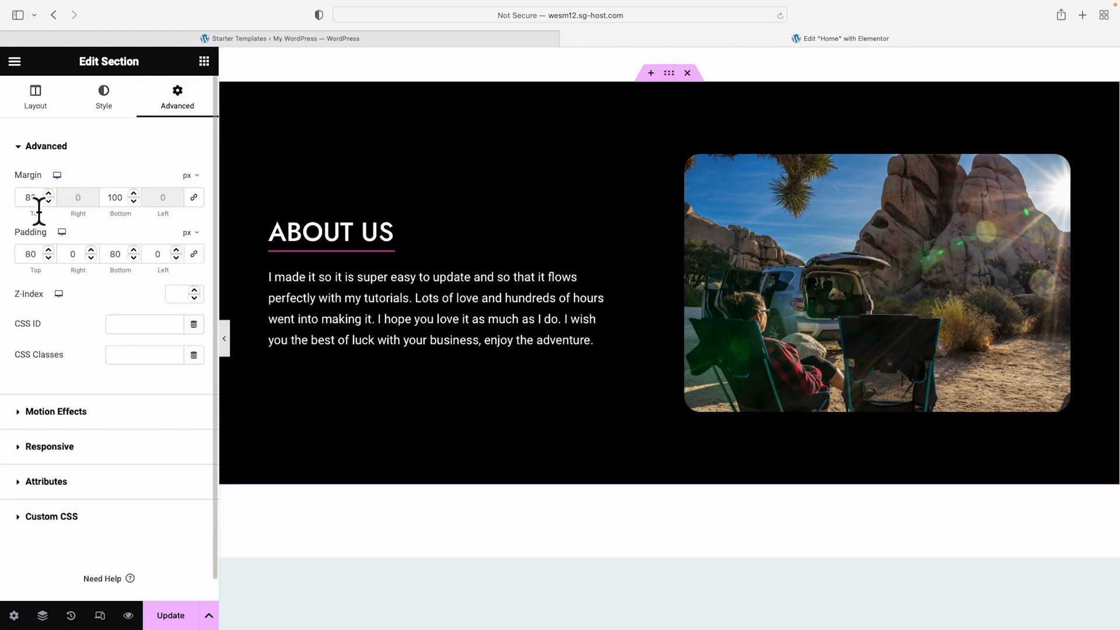
pyautogui.scroll(3, 595, 185)
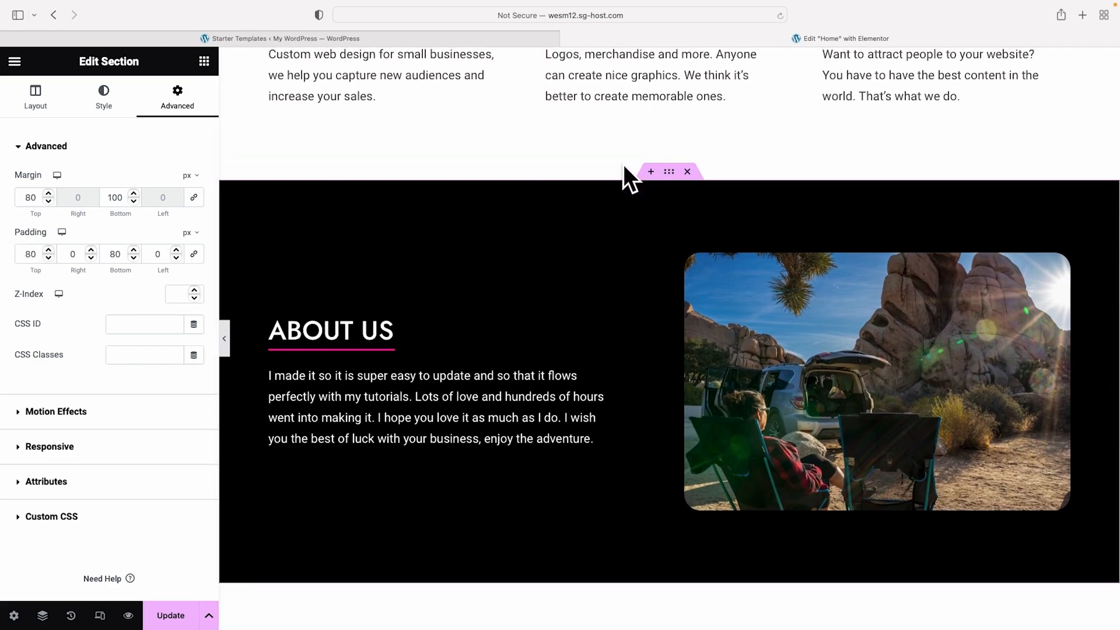
pyautogui.scroll(-3, 625, 135)
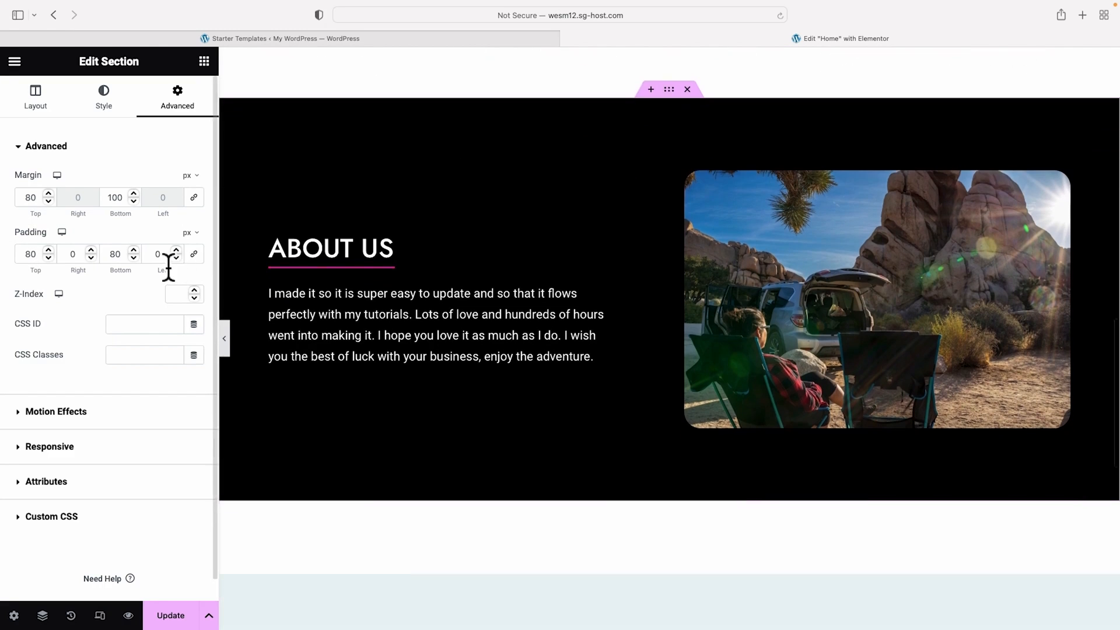
pyautogui.scroll(-1, 617, 464)
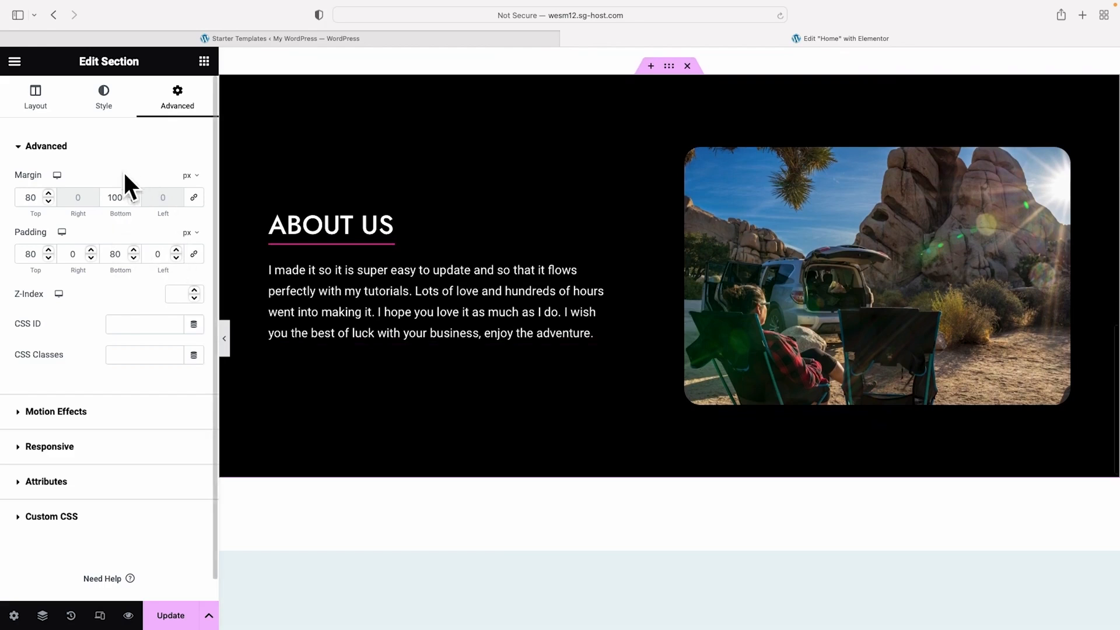
pyautogui.moveTo(128, 204); pyautogui.dragTo(109, 208)
pyautogui.write('0')
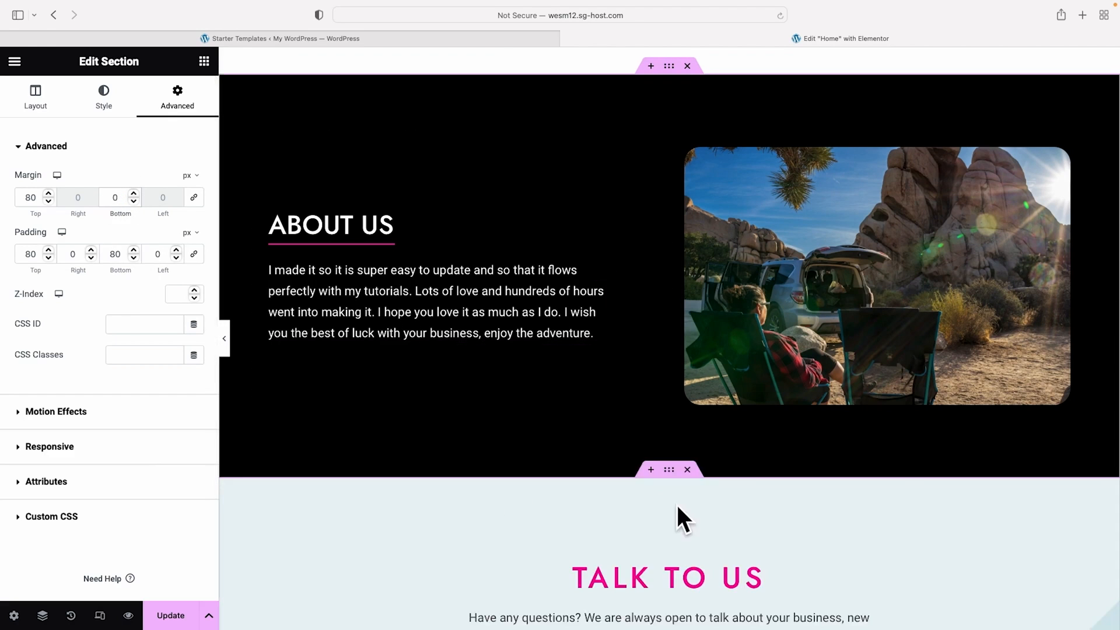
pyautogui.scroll(-5, 733, 495)
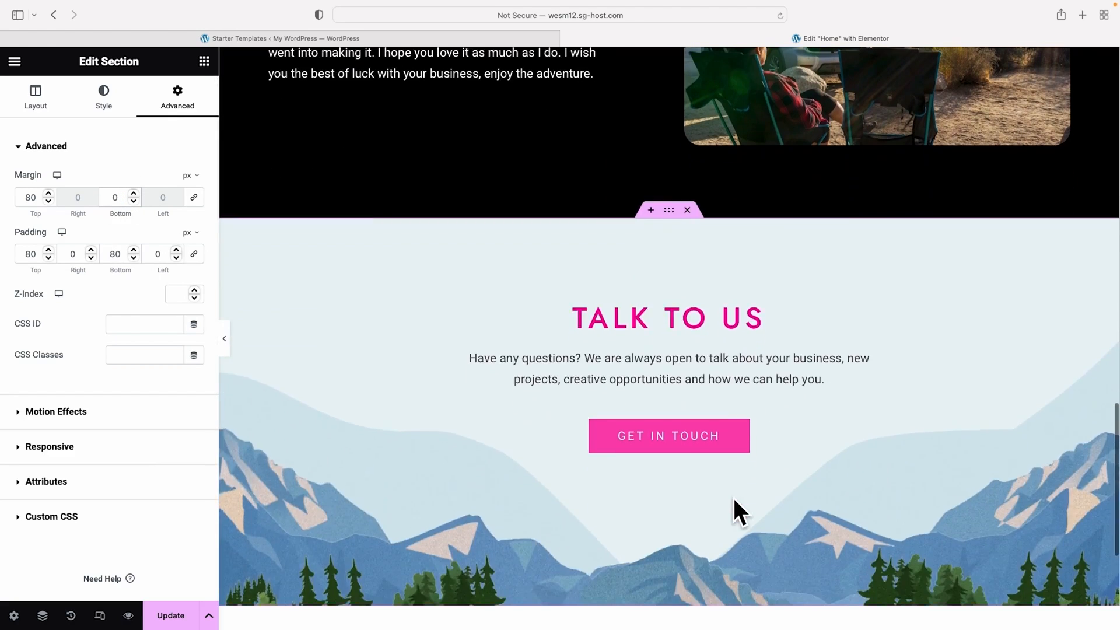
pyautogui.scroll(-1, 732, 496)
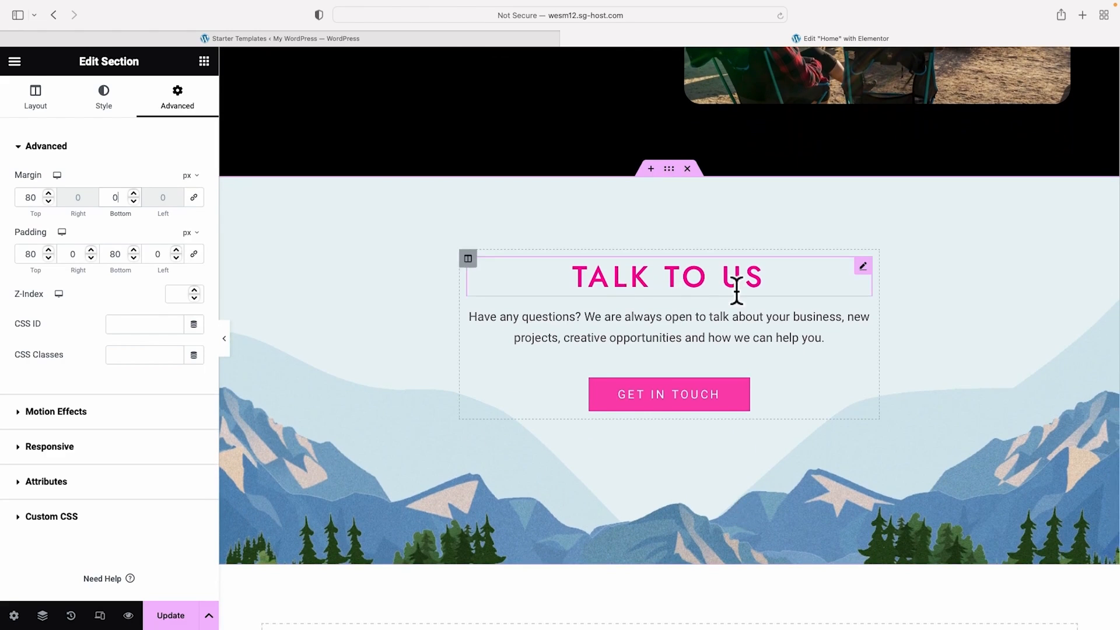
# Copy the LET'S GO! button from the hero section at the start of the page
pyautogui.click(607, 287)
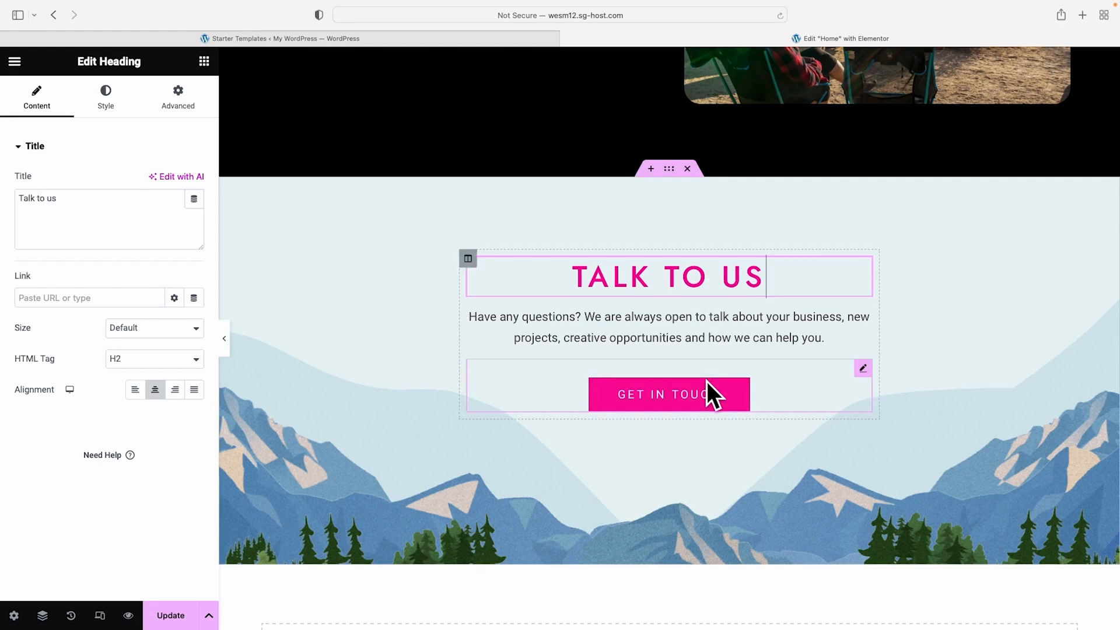
pyautogui.scroll(-2, 706, 380)
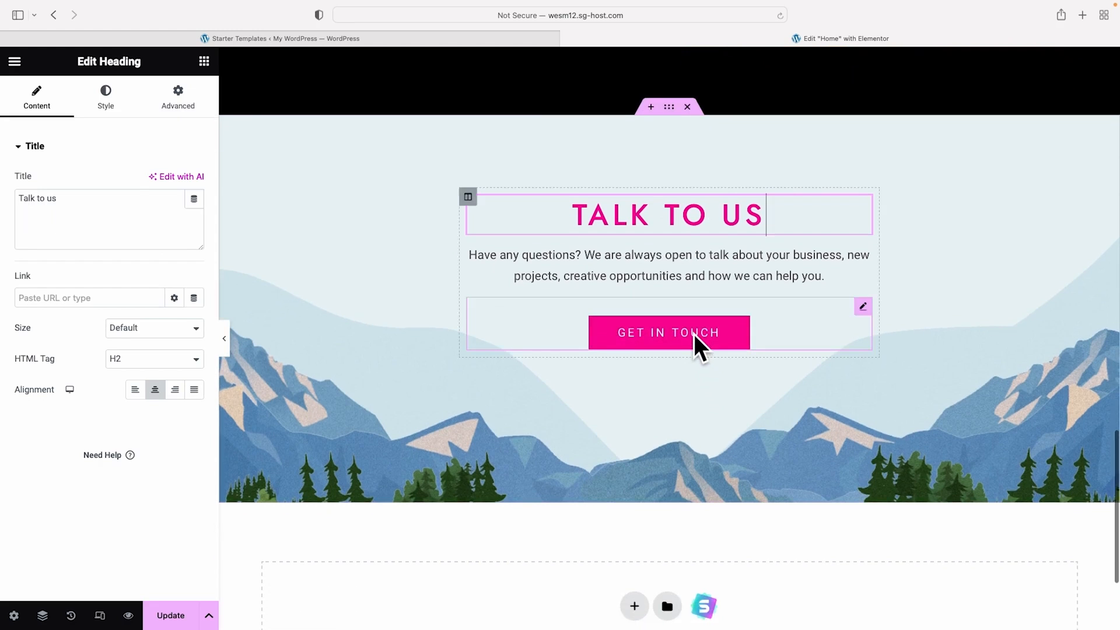
pyautogui.scroll(20, 694, 334)
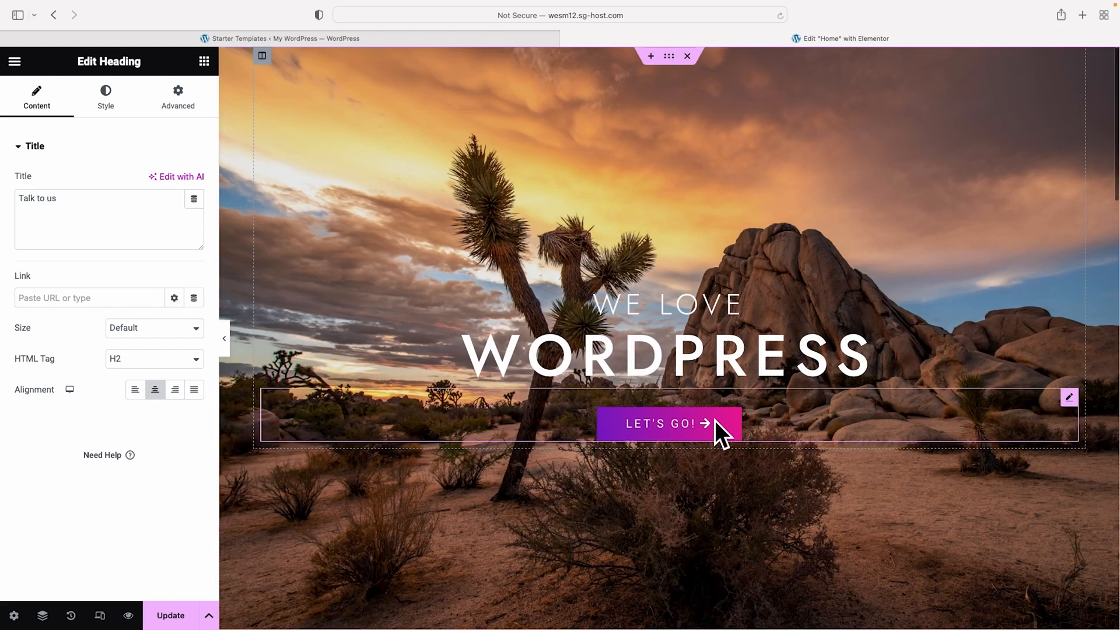
pyautogui.rightClick(712, 419)
pyautogui.click(757, 387)
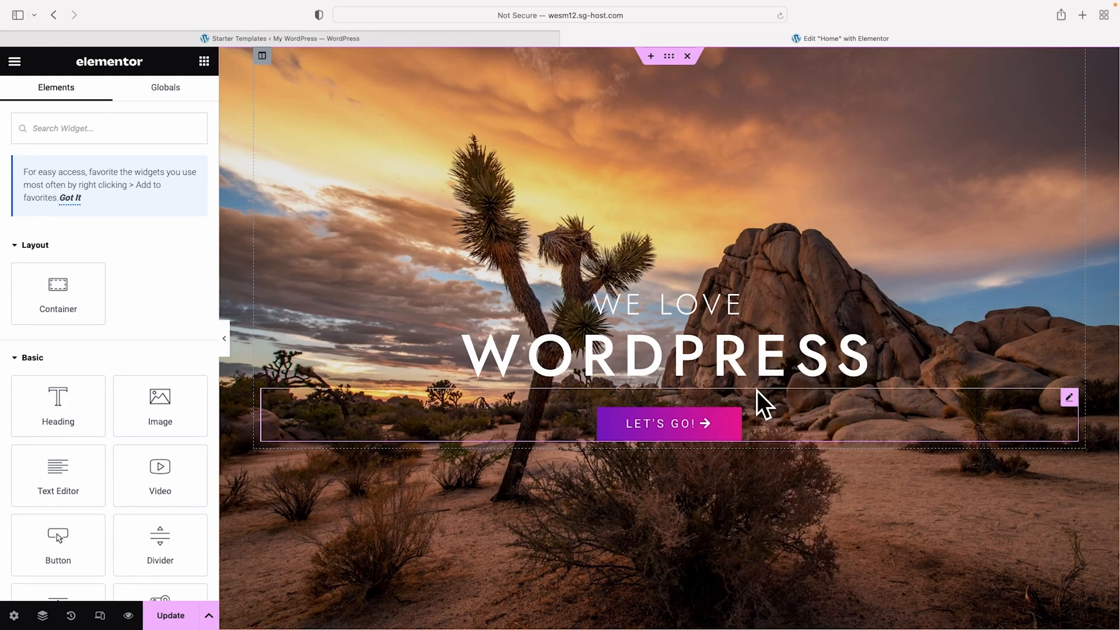
# Paste the copied LET'S GO! button below GET IN TOUCH in the TALK TO US section and delete the GET IN TOUCH button
pyautogui.scroll(-20, 757, 390)
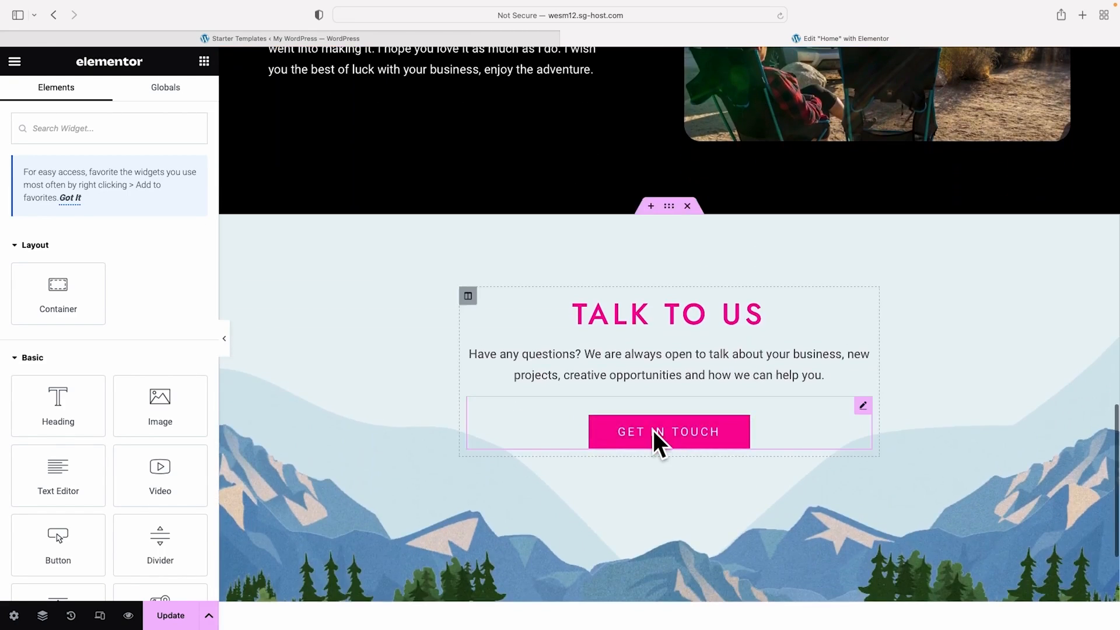
pyautogui.rightClick(653, 430)
pyautogui.click(684, 412)
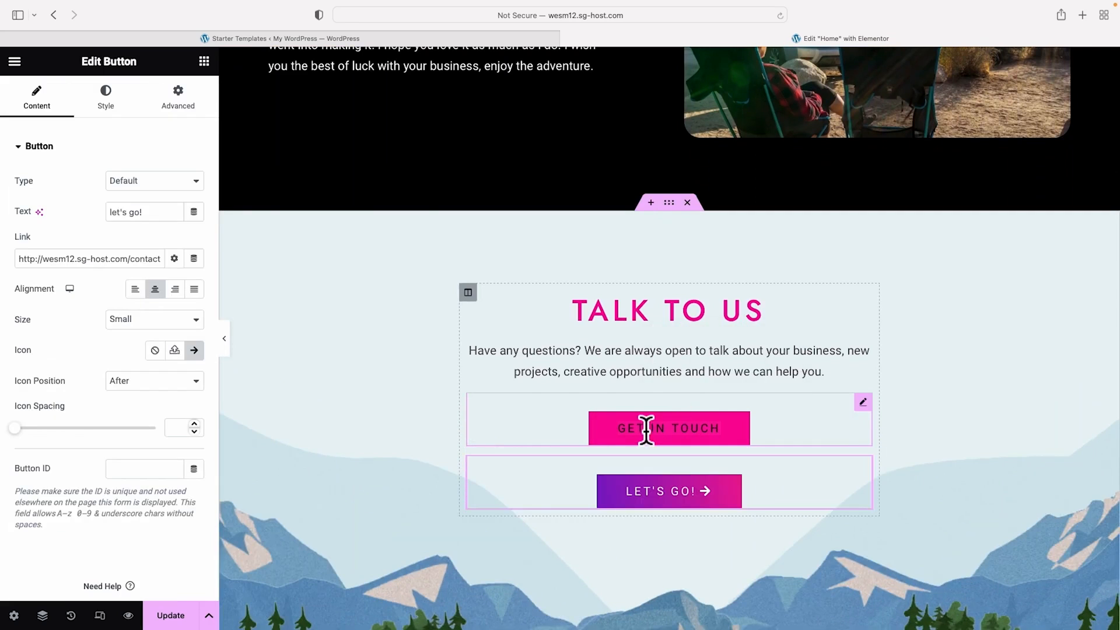
pyautogui.rightClick(861, 402)
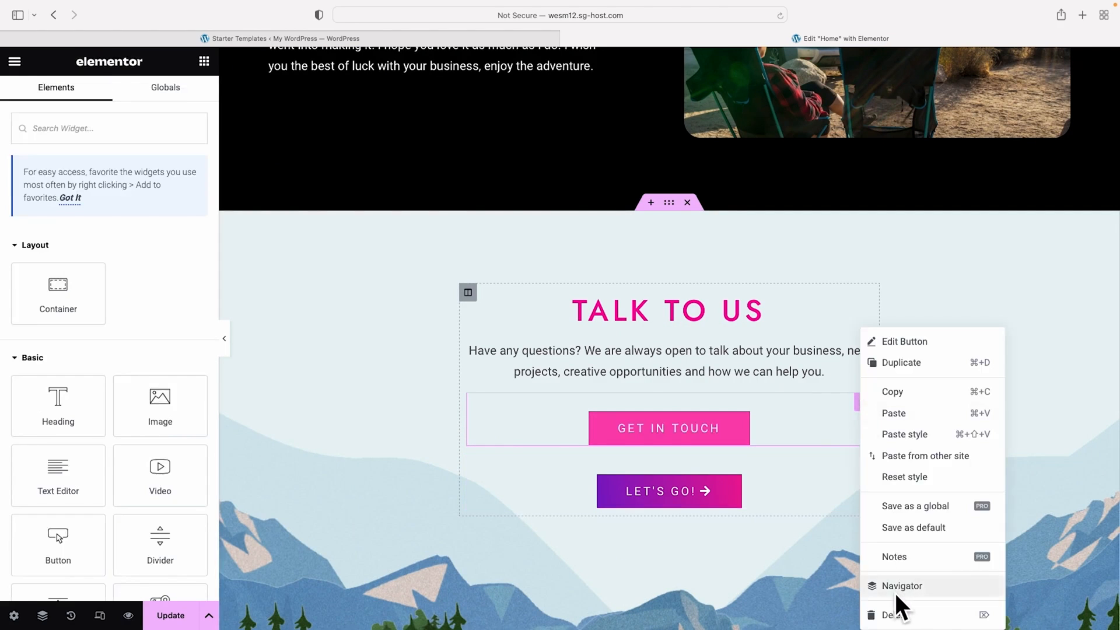
pyautogui.click(891, 615)
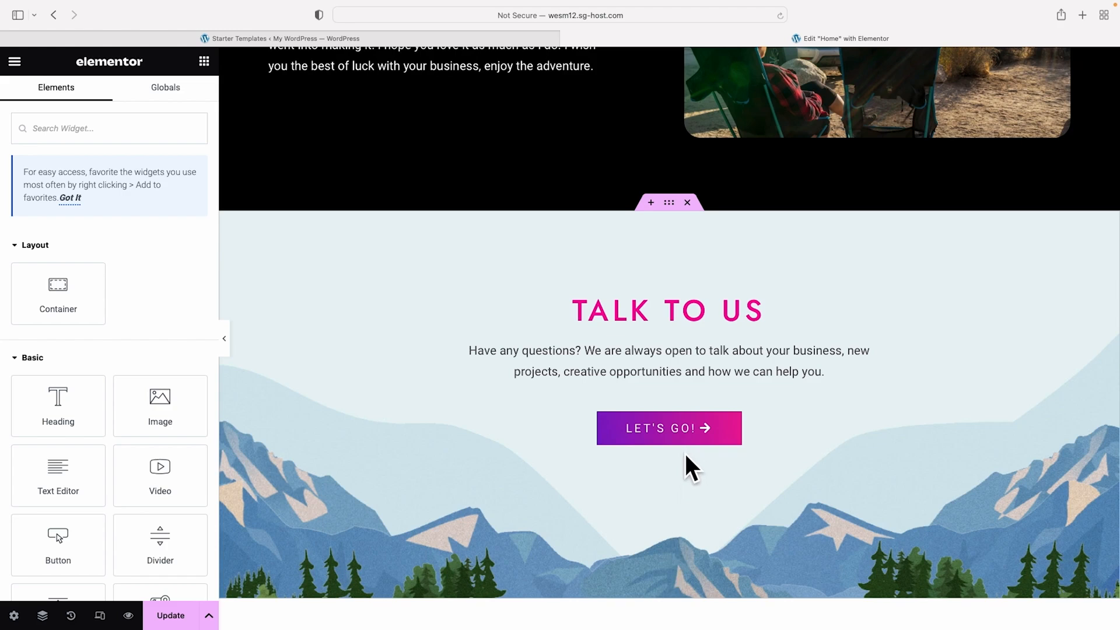
# Set the TALK TO US section's bottom padding to 100 px
pyautogui.click(669, 202)
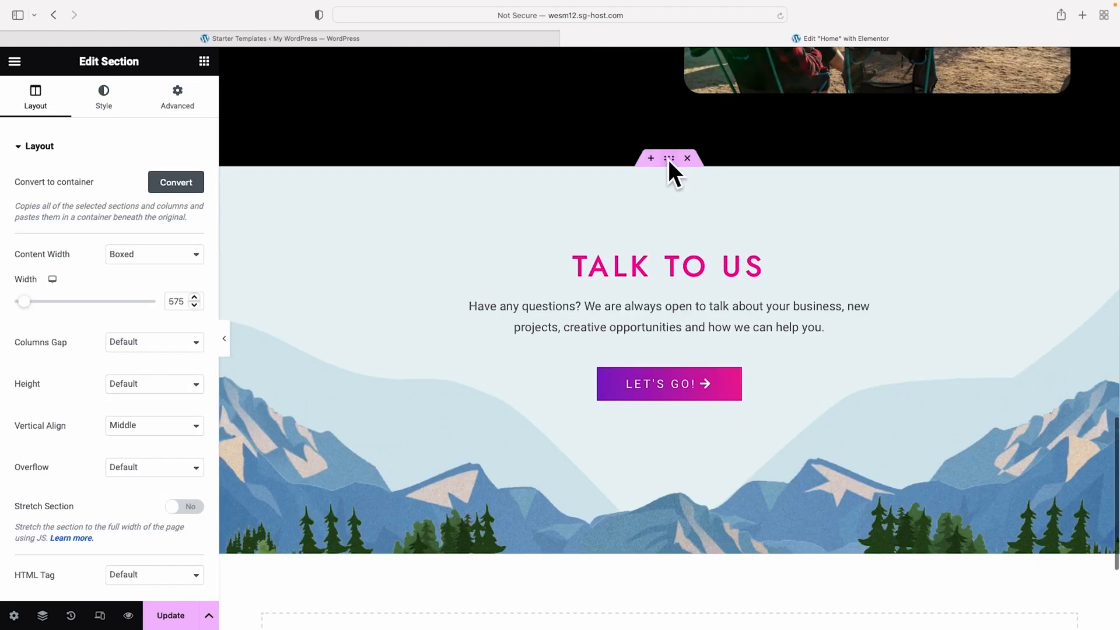
pyautogui.click(173, 93)
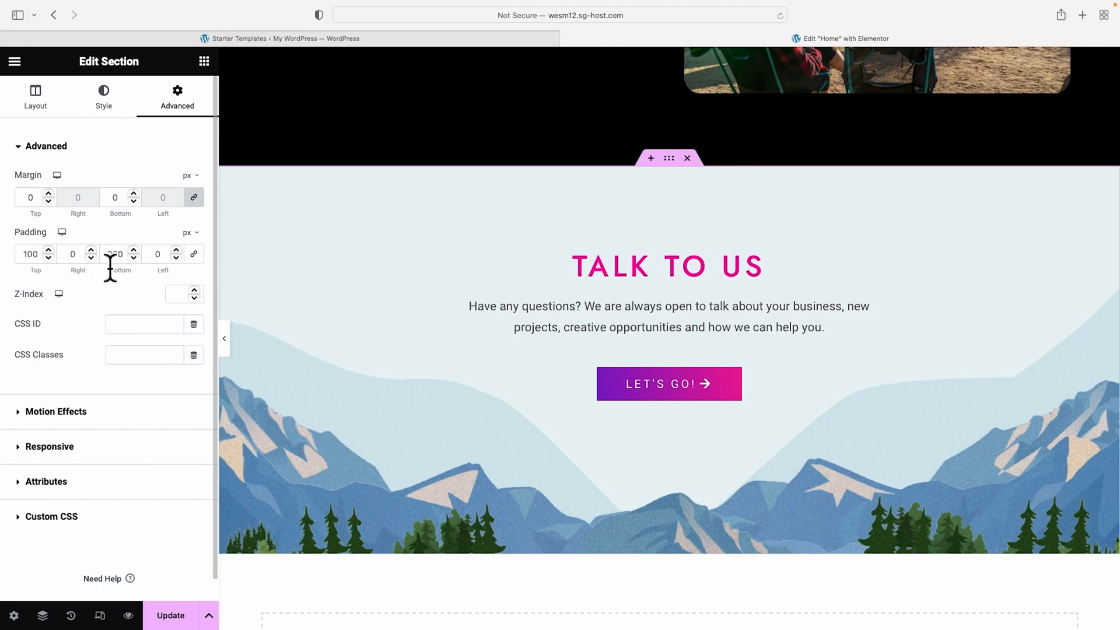
pyautogui.moveTo(117, 261); pyautogui.dragTo(111, 261)
pyautogui.write('100')
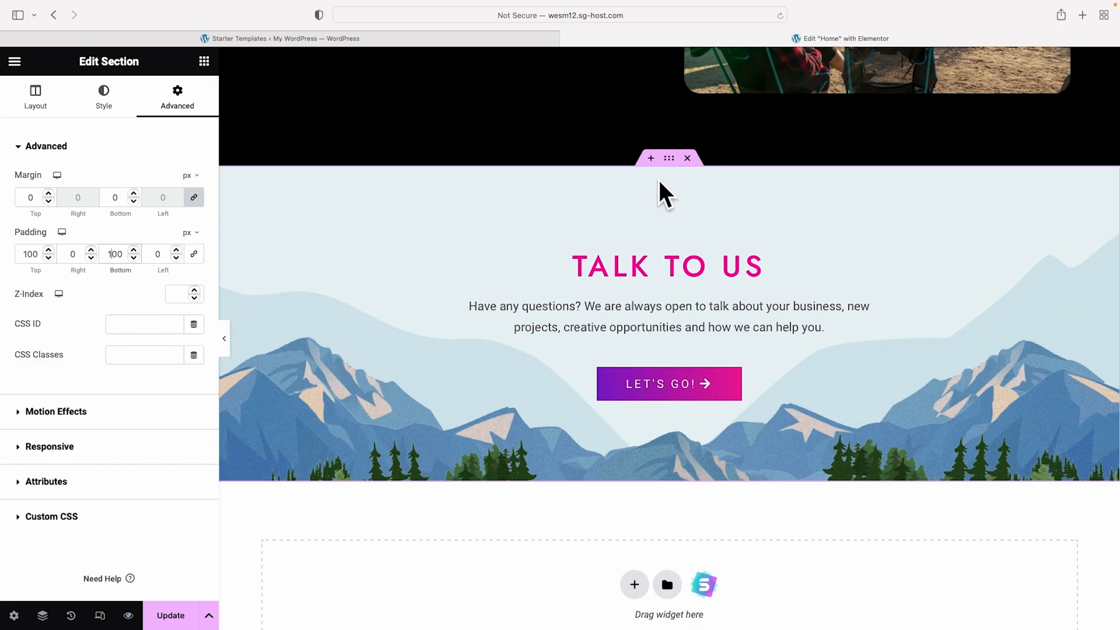
pyautogui.click(105, 105)
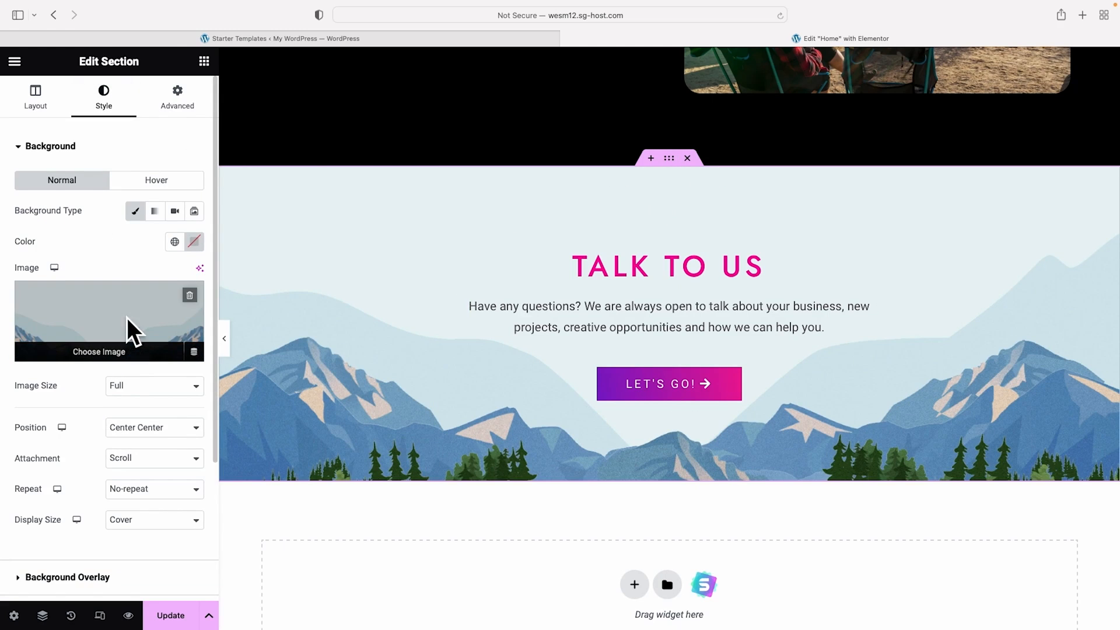
pyautogui.moveTo(146, 344)
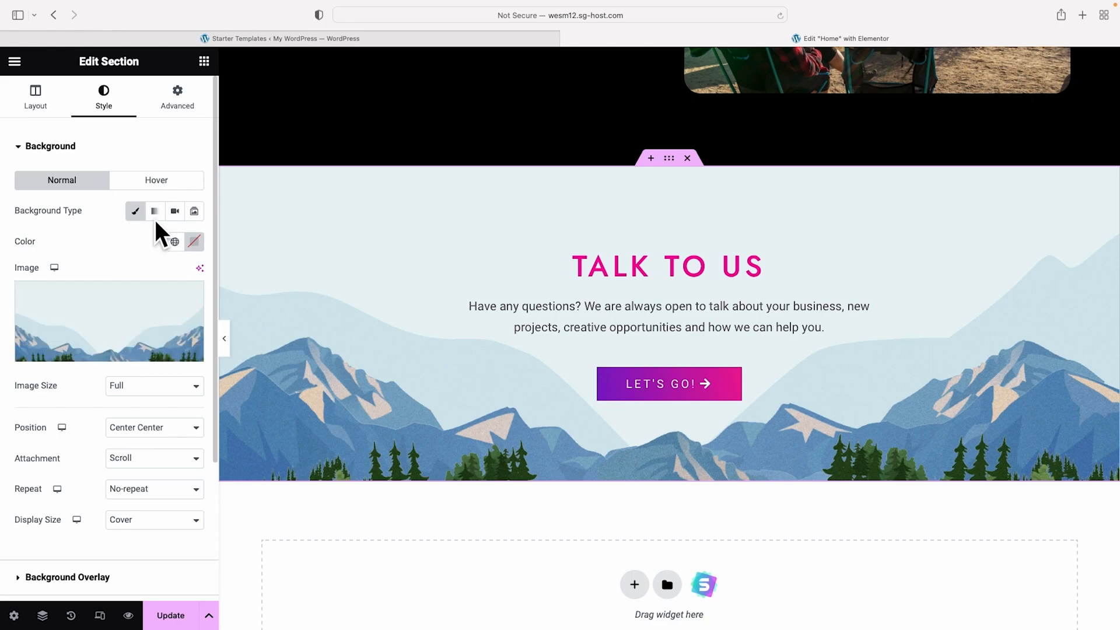
pyautogui.click(175, 211)
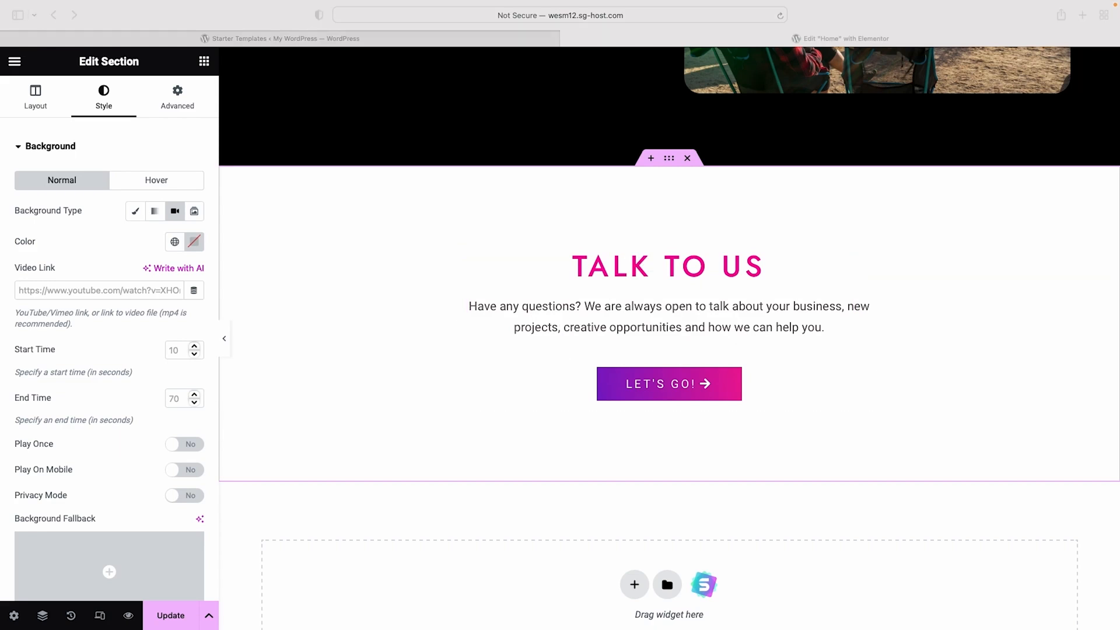
pyautogui.click(81, 291)
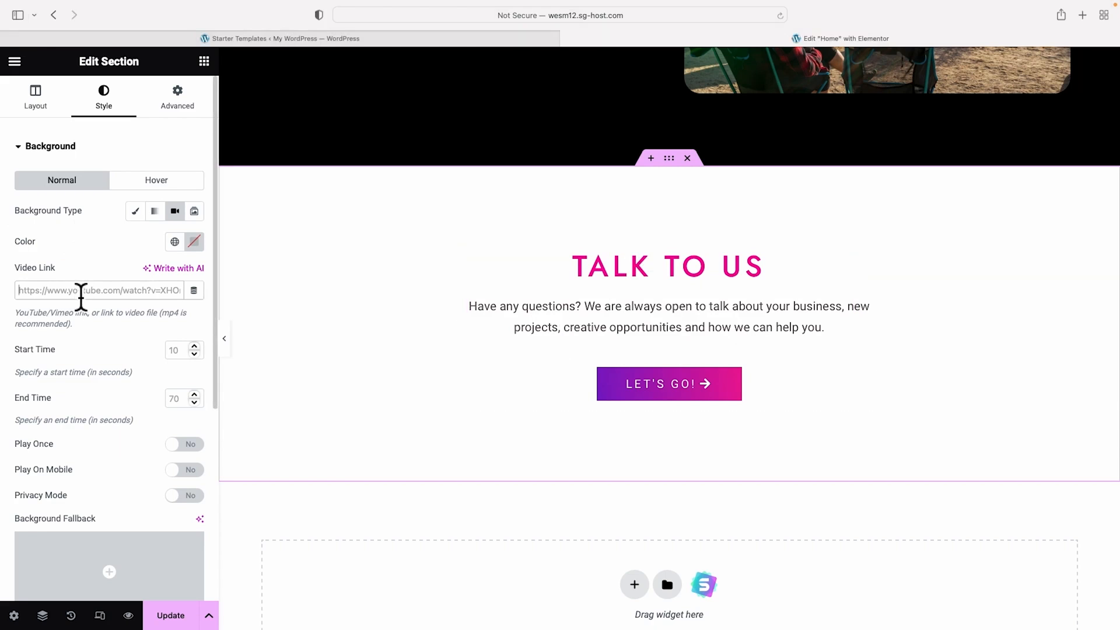
pyautogui.write('https://www.youtube.com/watch?v=rbHTLlxdCCg')
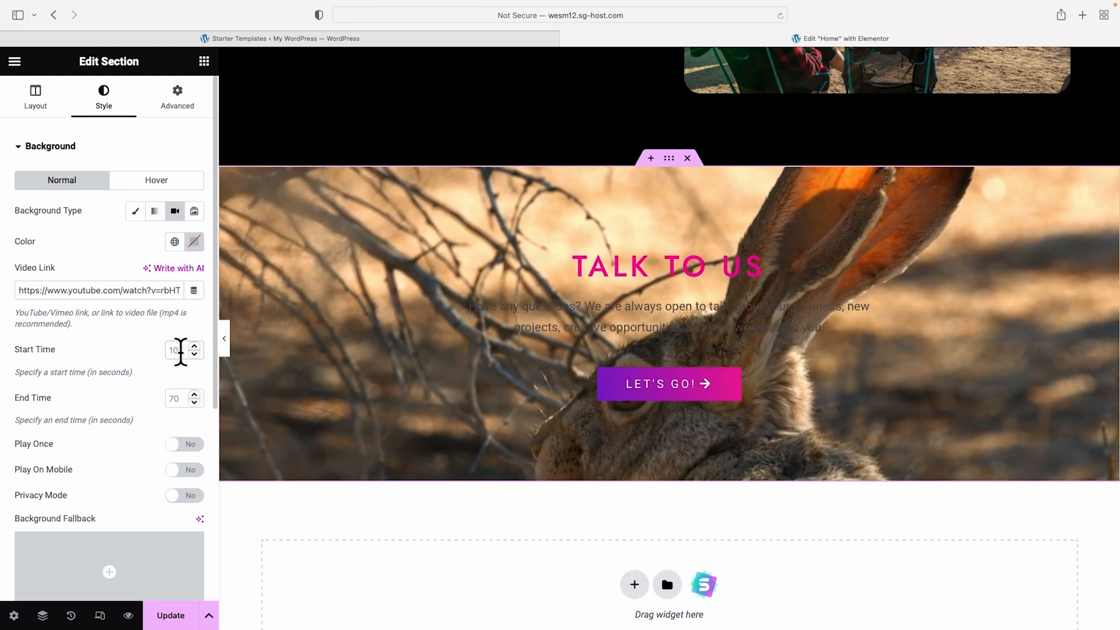
pyautogui.click(181, 350)
pyautogui.write('163')
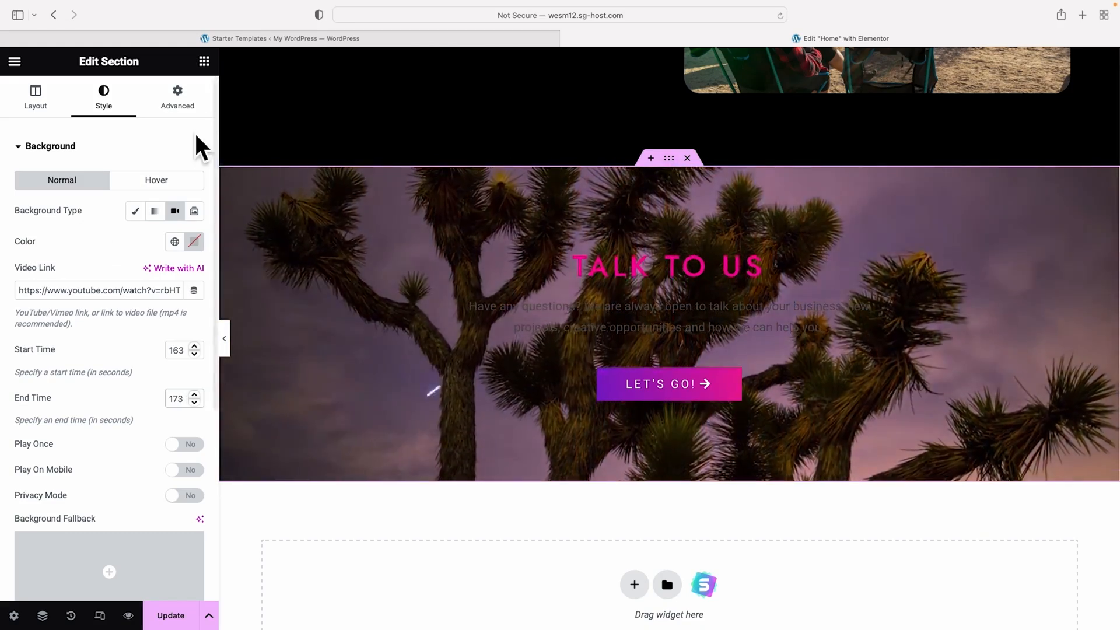
# Add a classic background overlay in black (#000000) to the TALK TO US section
pyautogui.click(34, 148)
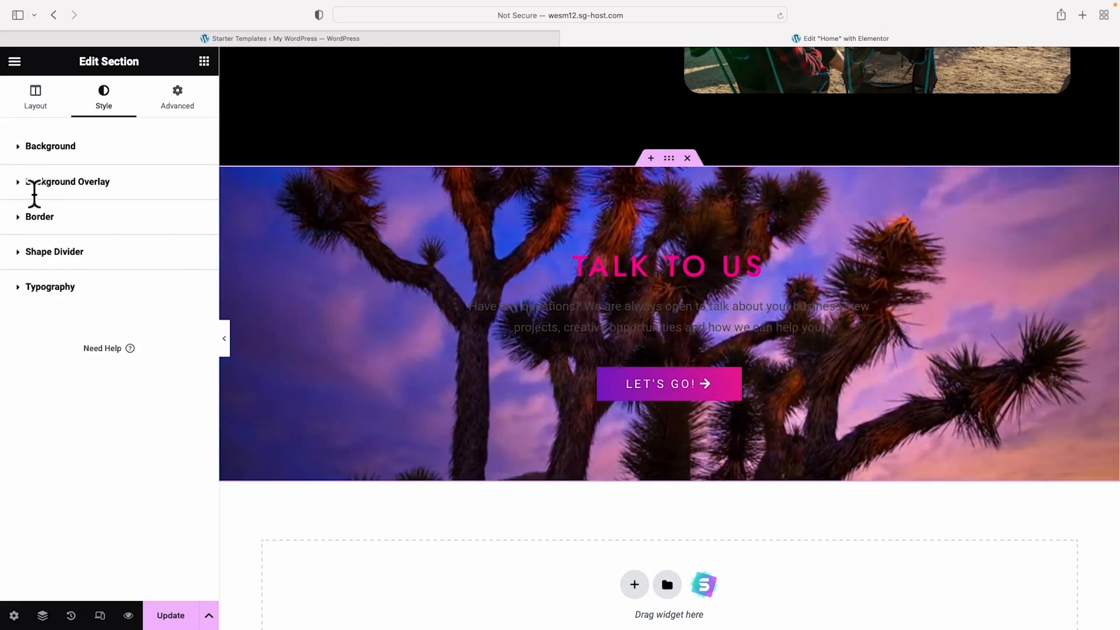
pyautogui.click(21, 183)
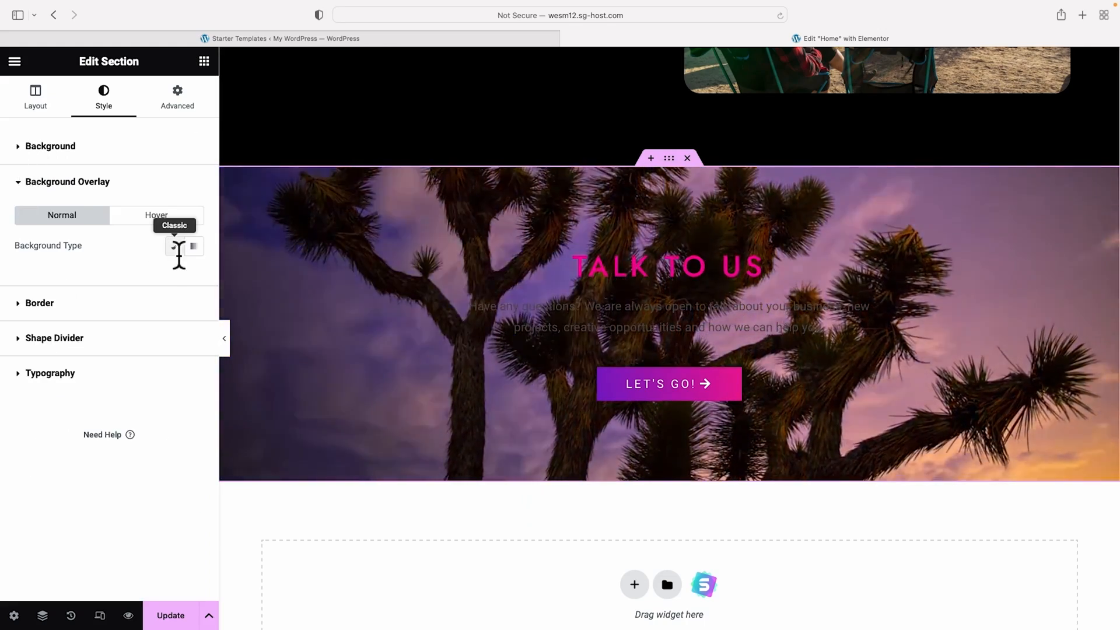
pyautogui.click(177, 248)
pyautogui.click(194, 277)
pyautogui.moveTo(195, 437); pyautogui.dragTo(99, 470)
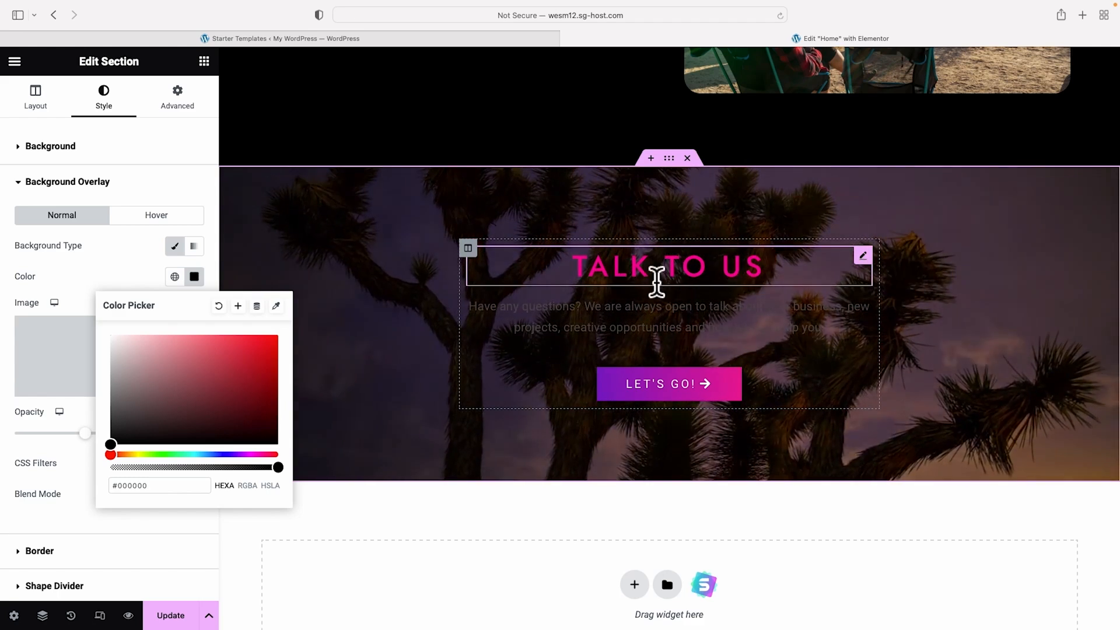
# Set the text color of the TALK TO US heading to white (#FFFFFF)
pyautogui.click(863, 256)
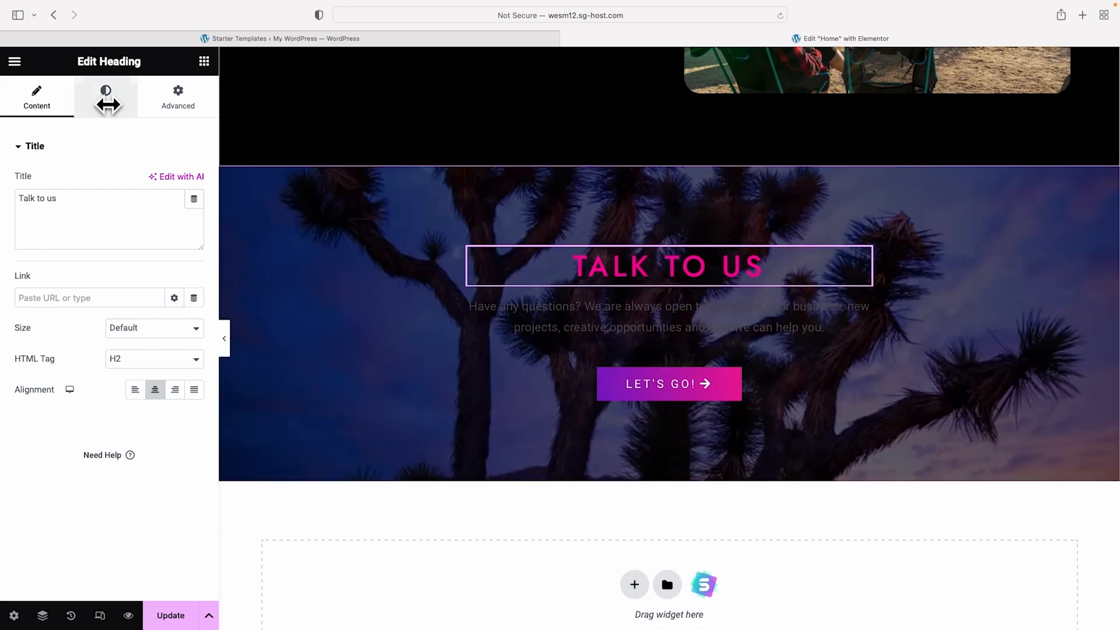
pyautogui.click(105, 98)
pyautogui.click(194, 180)
pyautogui.click(111, 241)
pyautogui.moveTo(103, 241); pyautogui.dragTo(93, 222)
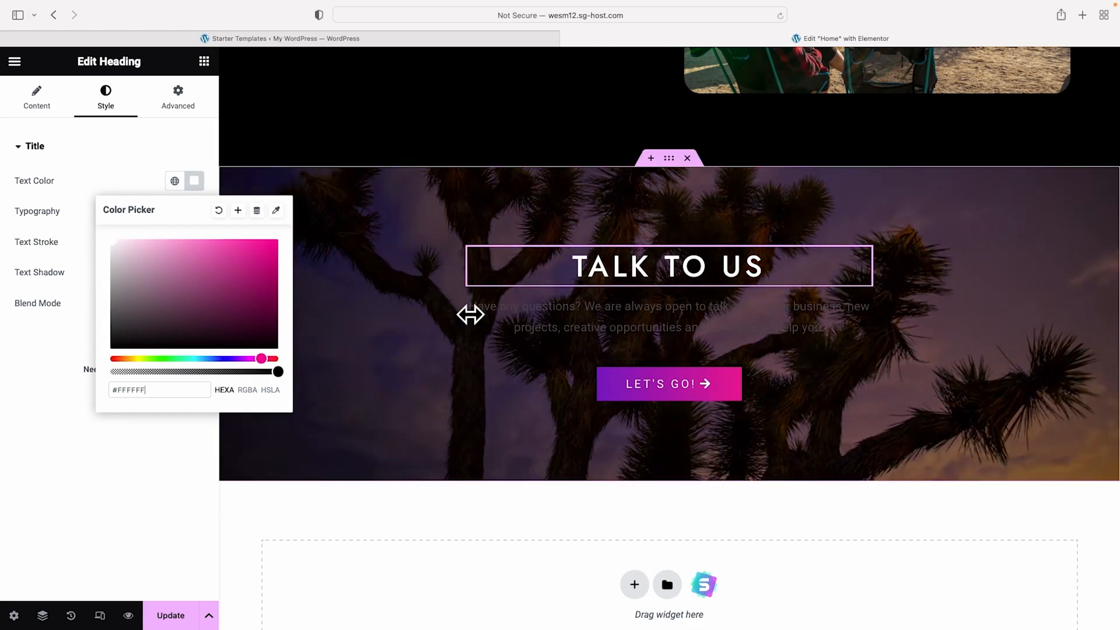
# Set the text color of the paragraph below the TALK TO US heading to white
pyautogui.click(577, 331)
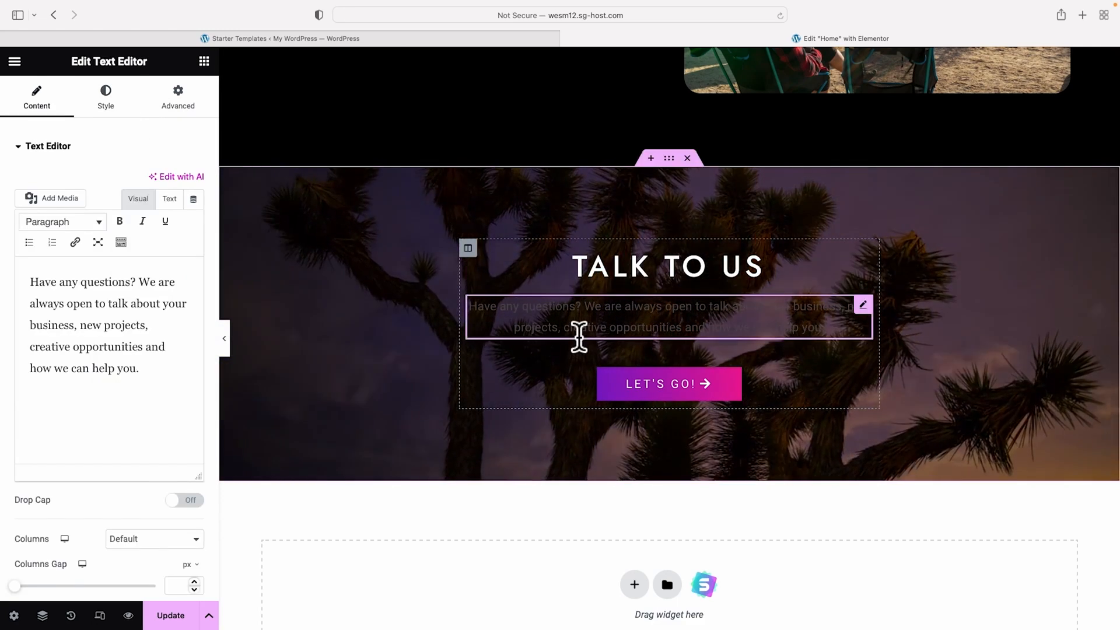
pyautogui.click(108, 104)
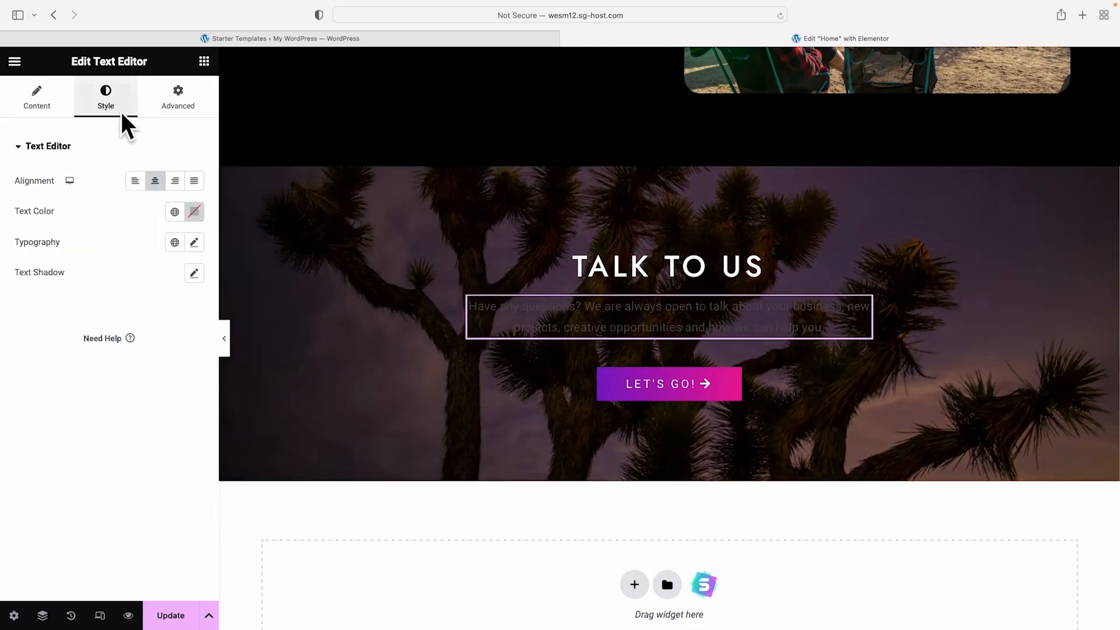
pyautogui.click(193, 212)
pyautogui.click(224, 337)
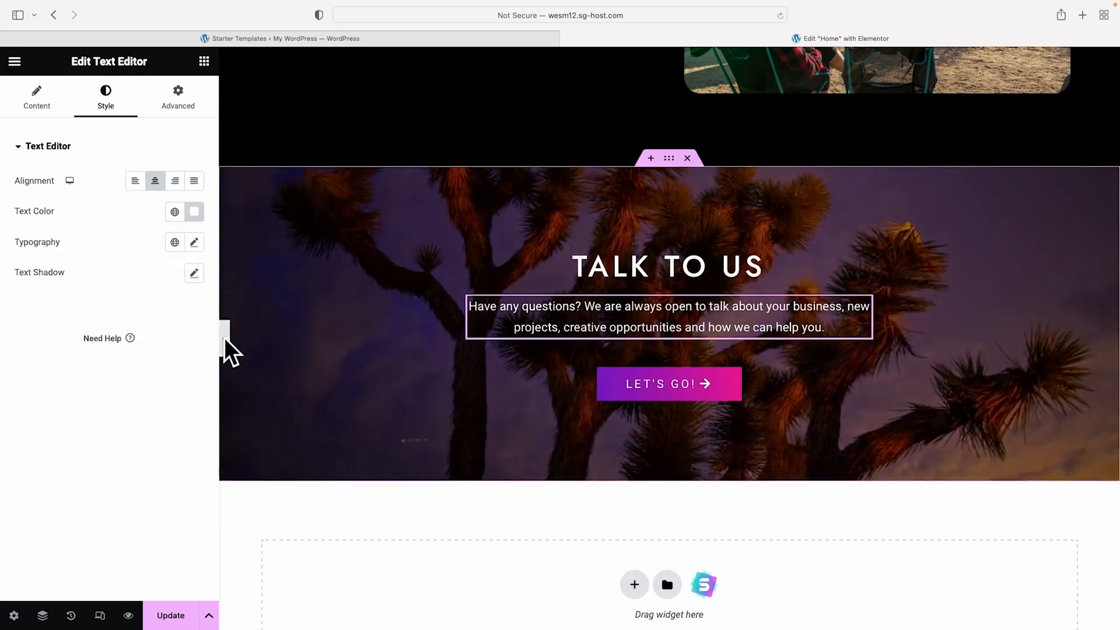
# Preview the home page without the editing panel, checking the hero, services, ABOUT US and TALK TO US sections
pyautogui.click(224, 337)
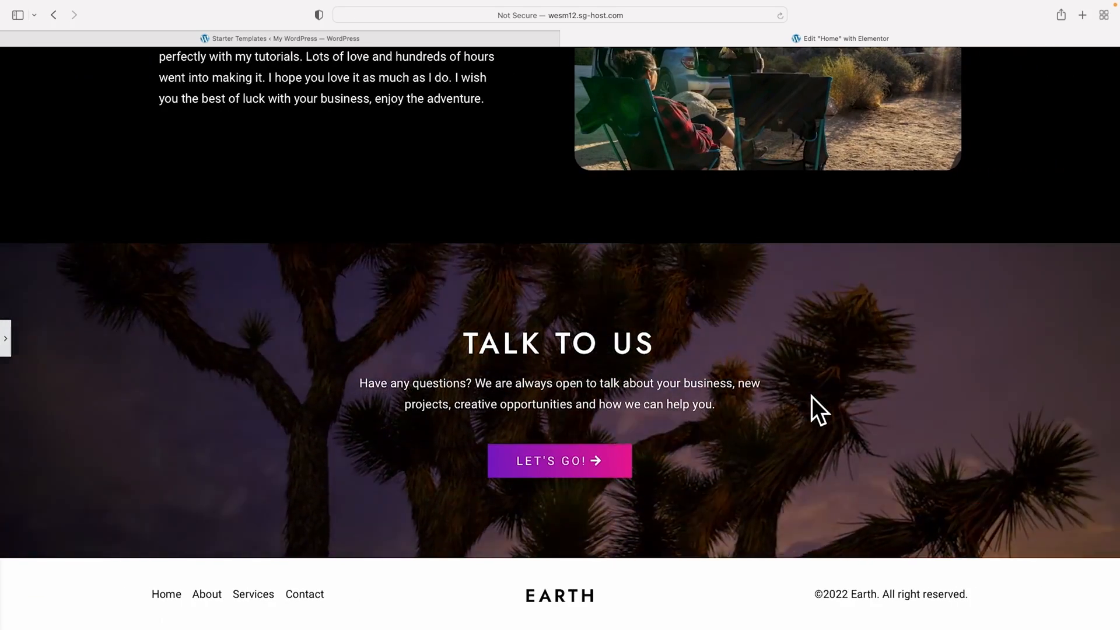
pyautogui.scroll(3, 811, 396)
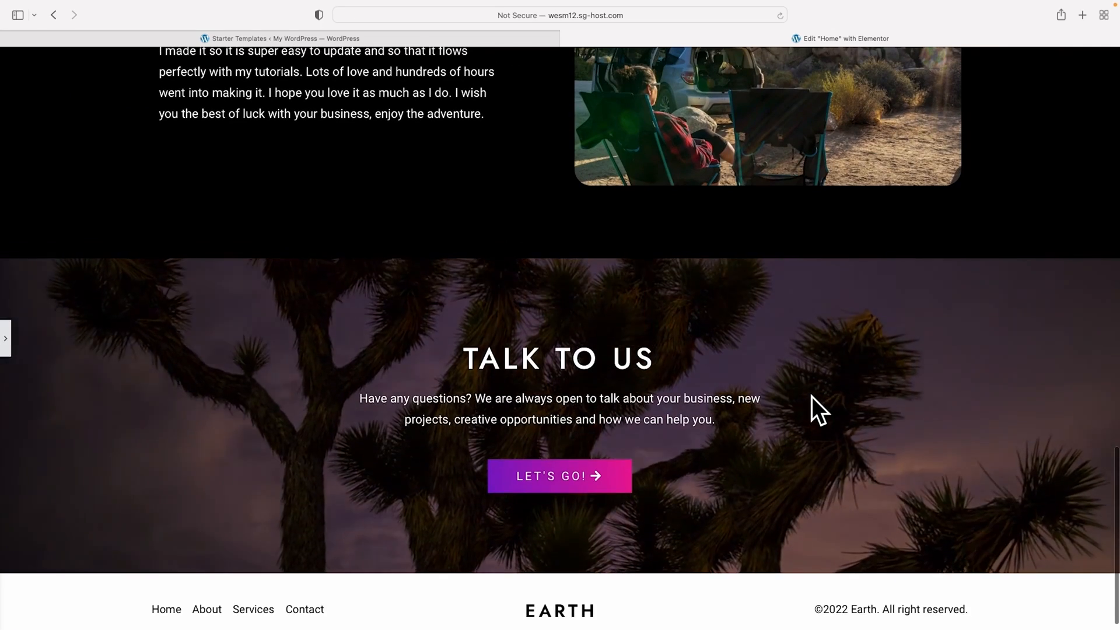
pyautogui.scroll(10, 811, 397)
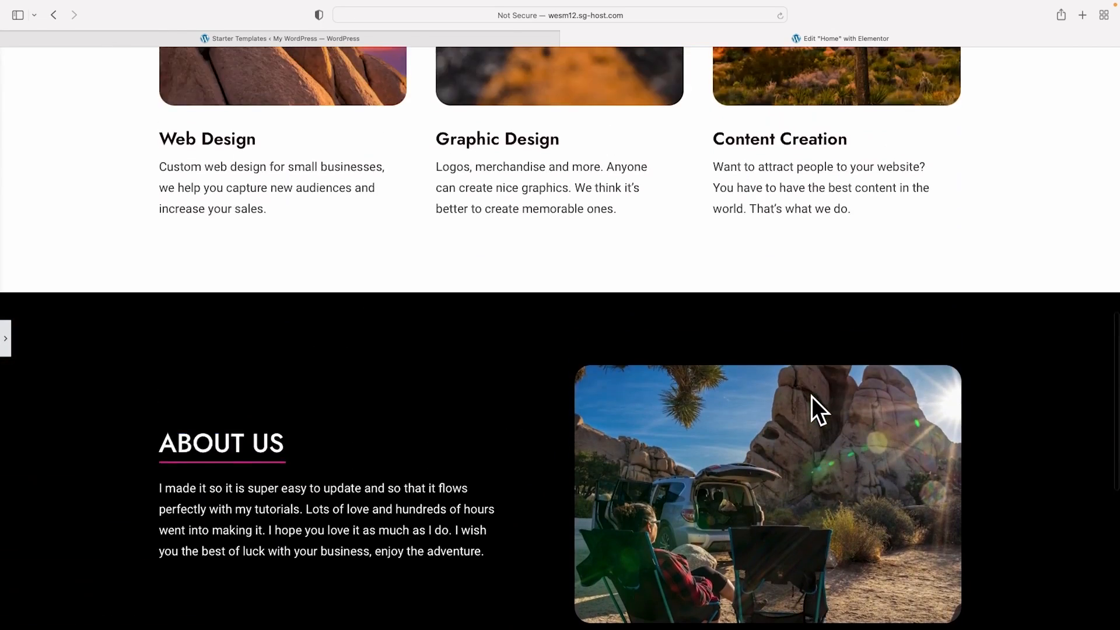
pyautogui.scroll(10, 811, 397)
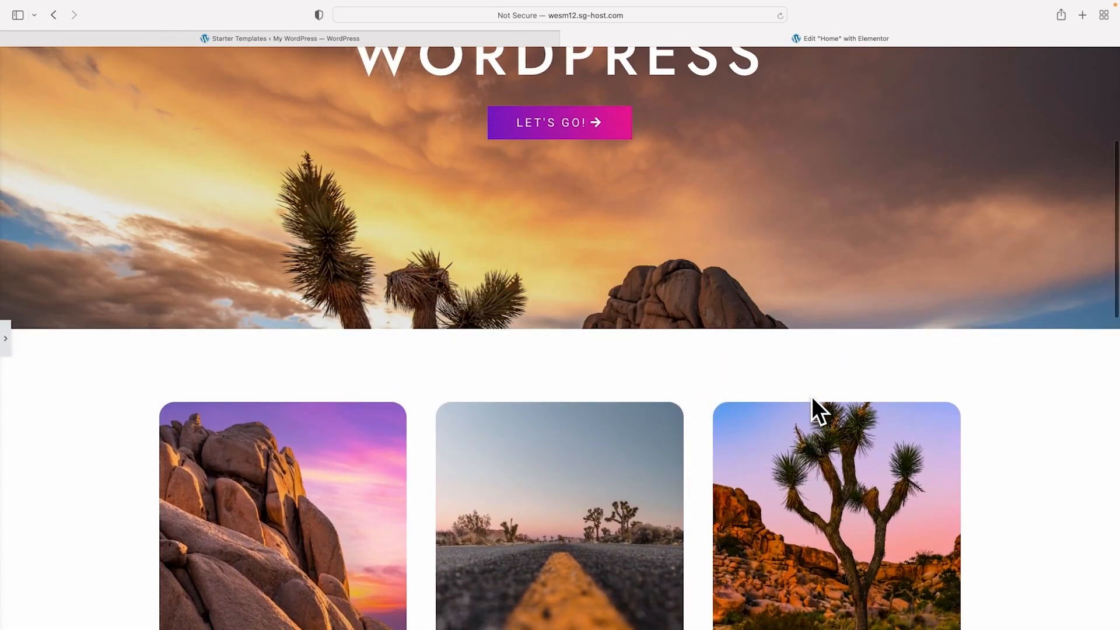
pyautogui.scroll(-10, 811, 396)
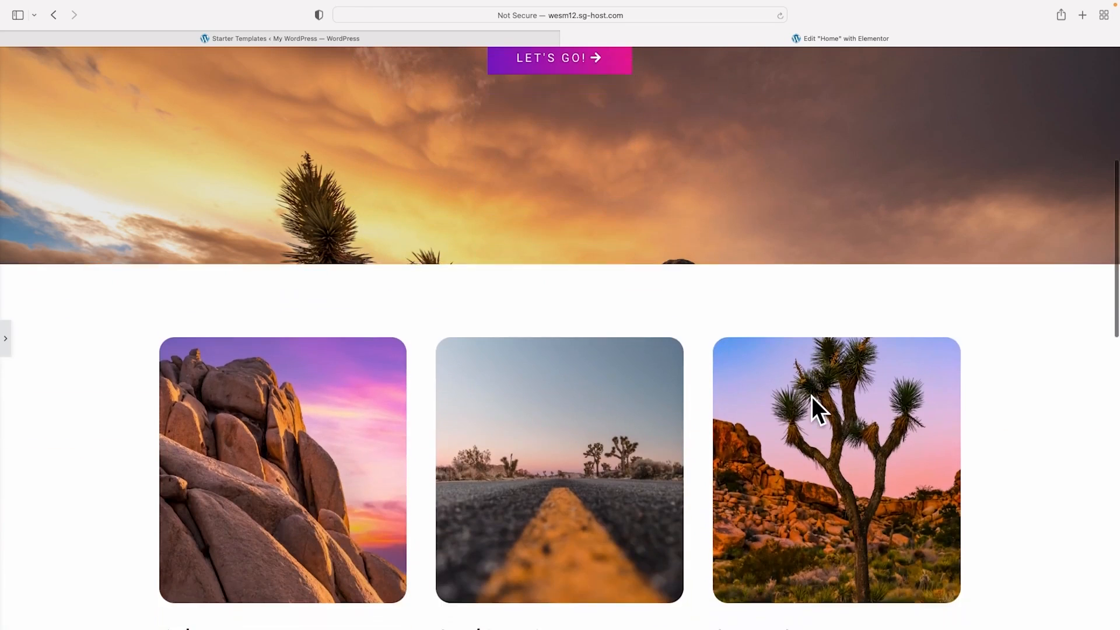
pyautogui.scroll(-5, 812, 398)
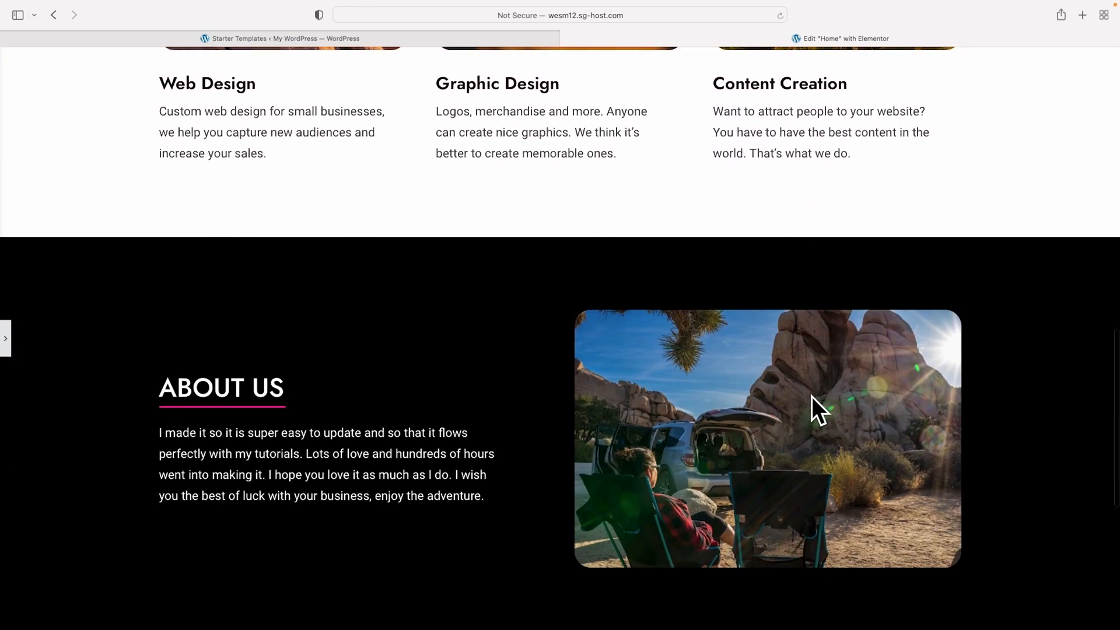
pyautogui.scroll(-3, 811, 411)
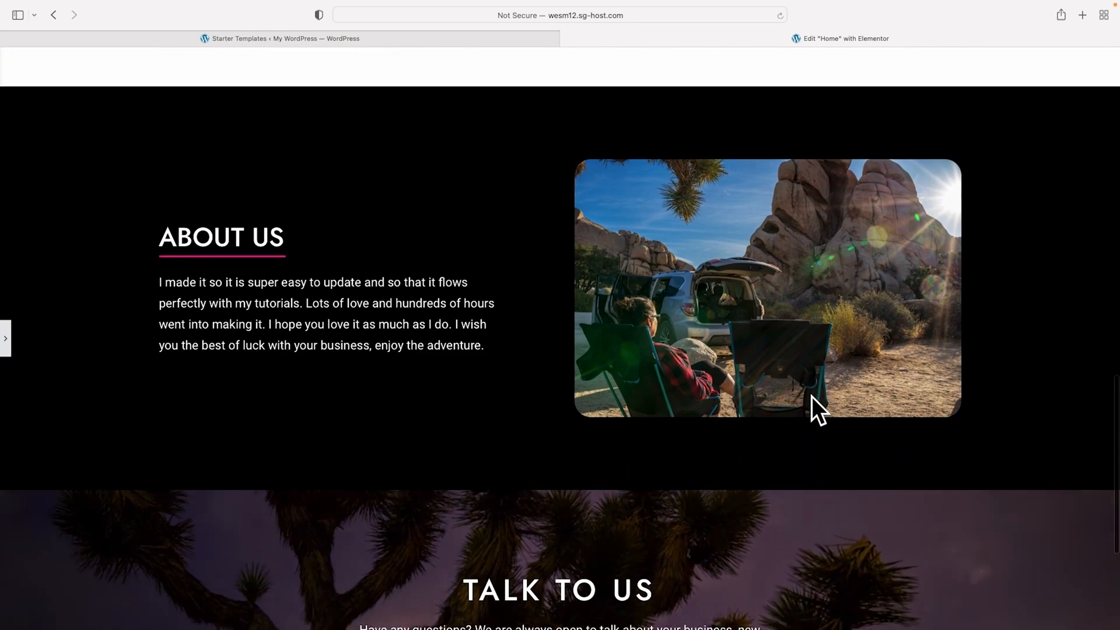
pyautogui.click(4, 337)
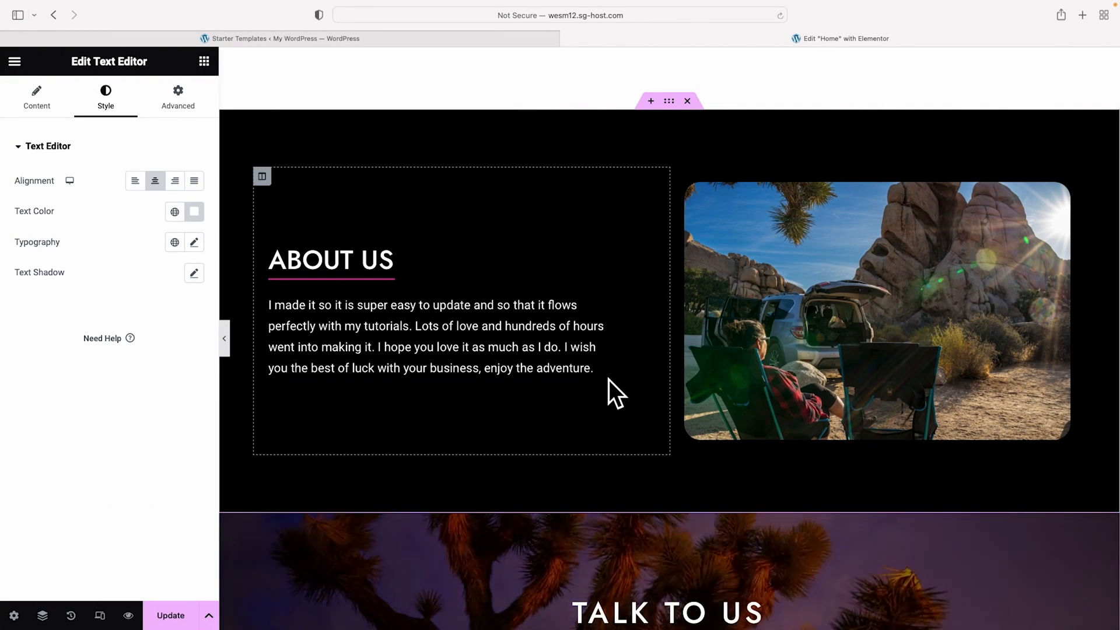
# Add an empty section area between ABOUT US and TALK TO US and open the Starter Templates block library for it
pyautogui.scroll(-3, 607, 379)
pyautogui.scroll(-3, 609, 378)
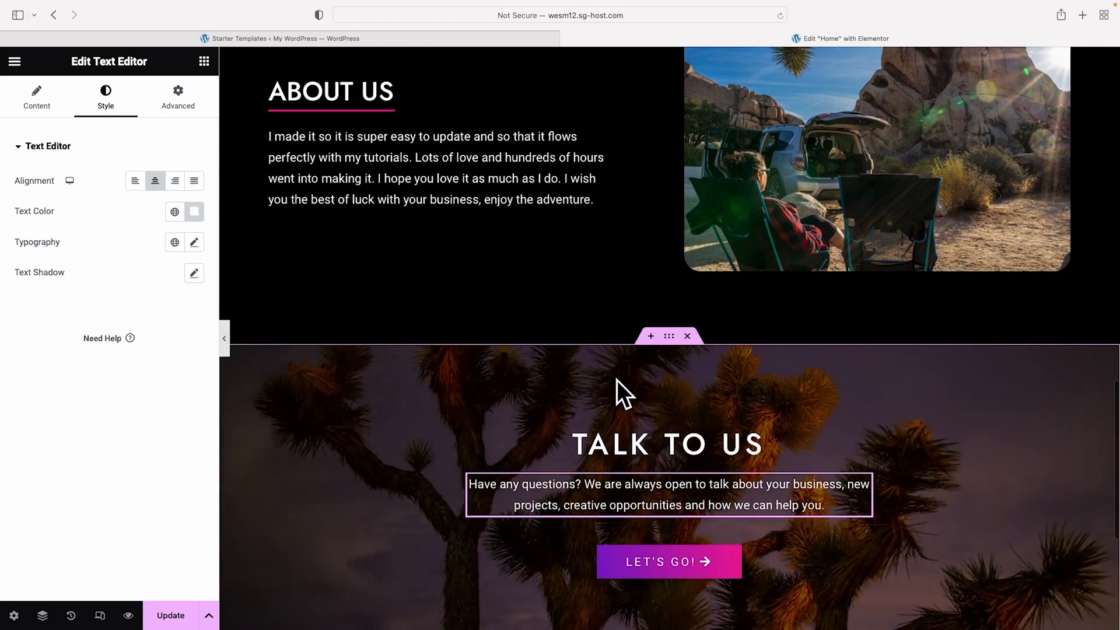
pyautogui.scroll(-1, 618, 378)
pyautogui.scroll(-2, 617, 378)
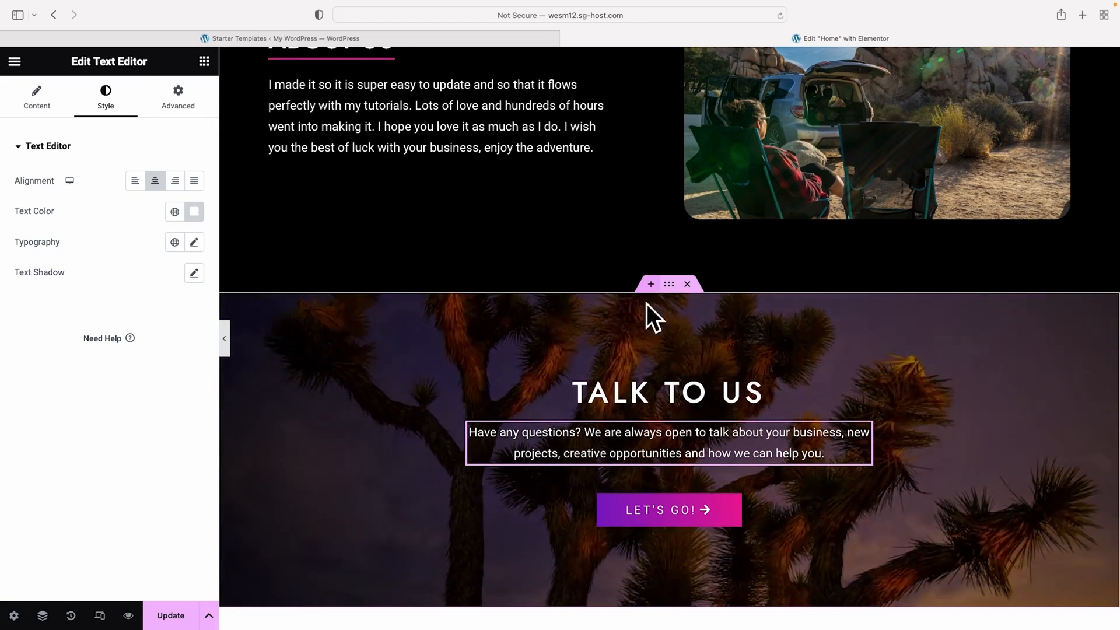
pyautogui.scroll(1, 655, 321)
pyautogui.scroll(1, 656, 323)
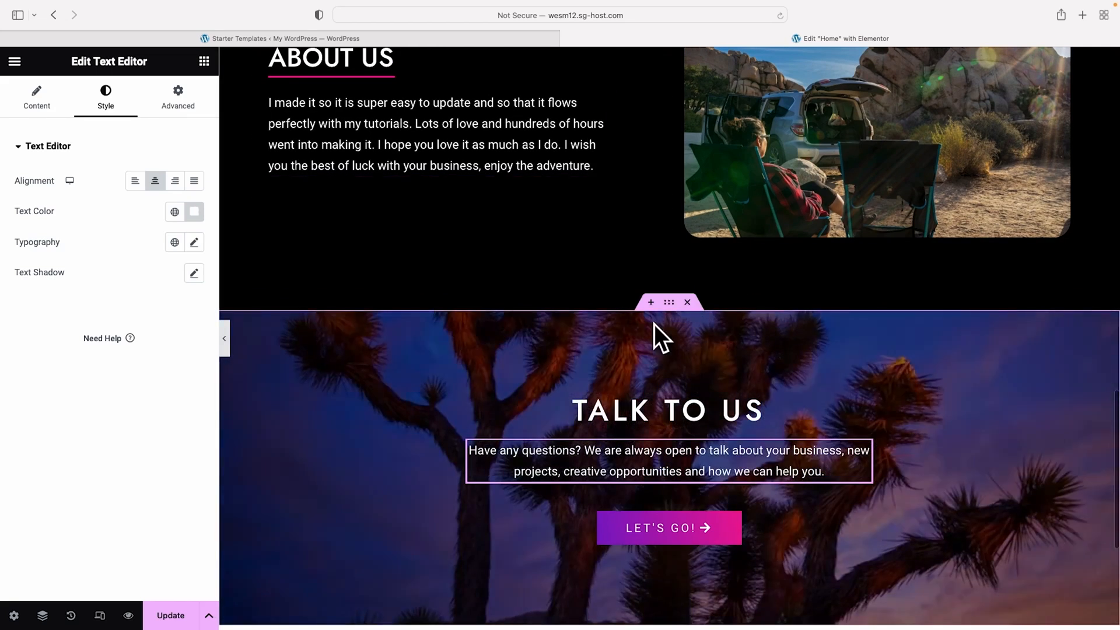
pyautogui.click(651, 302)
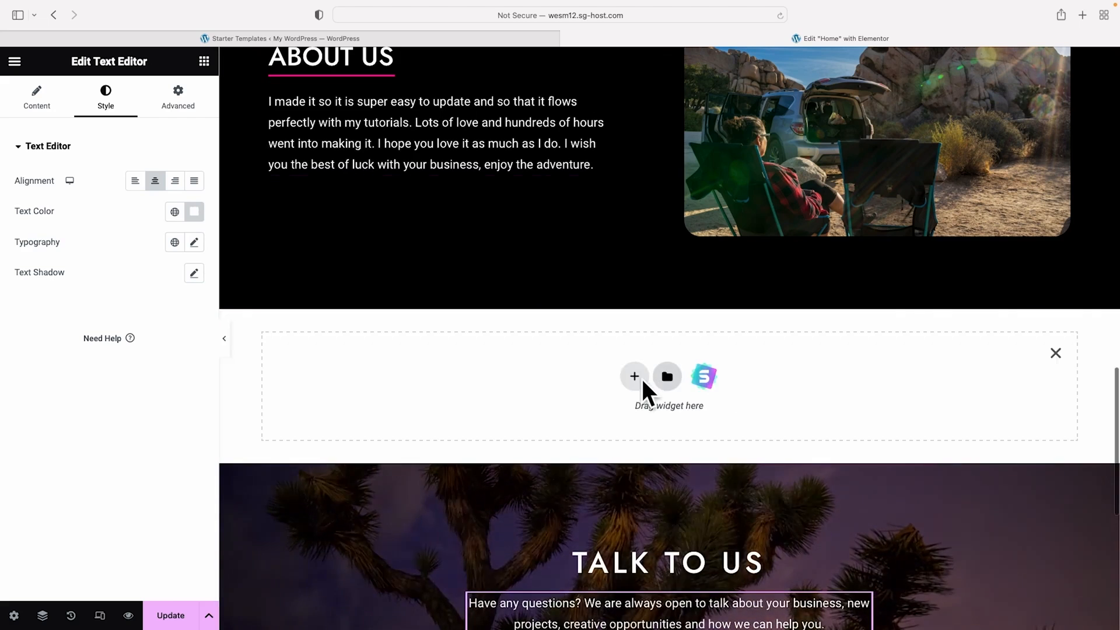
pyautogui.click(704, 376)
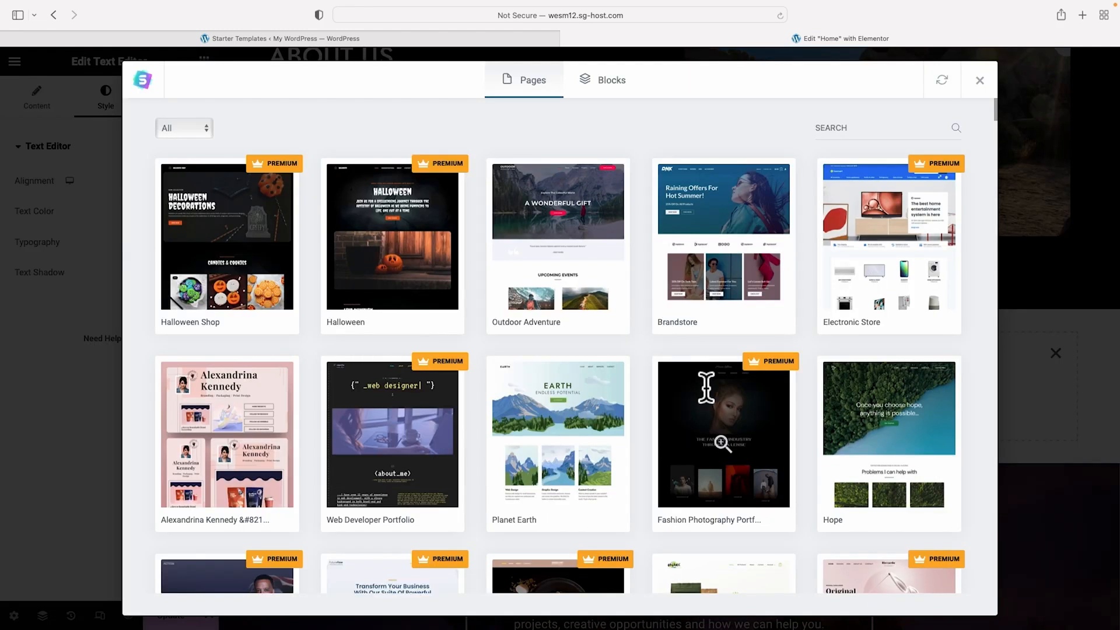
pyautogui.click(608, 82)
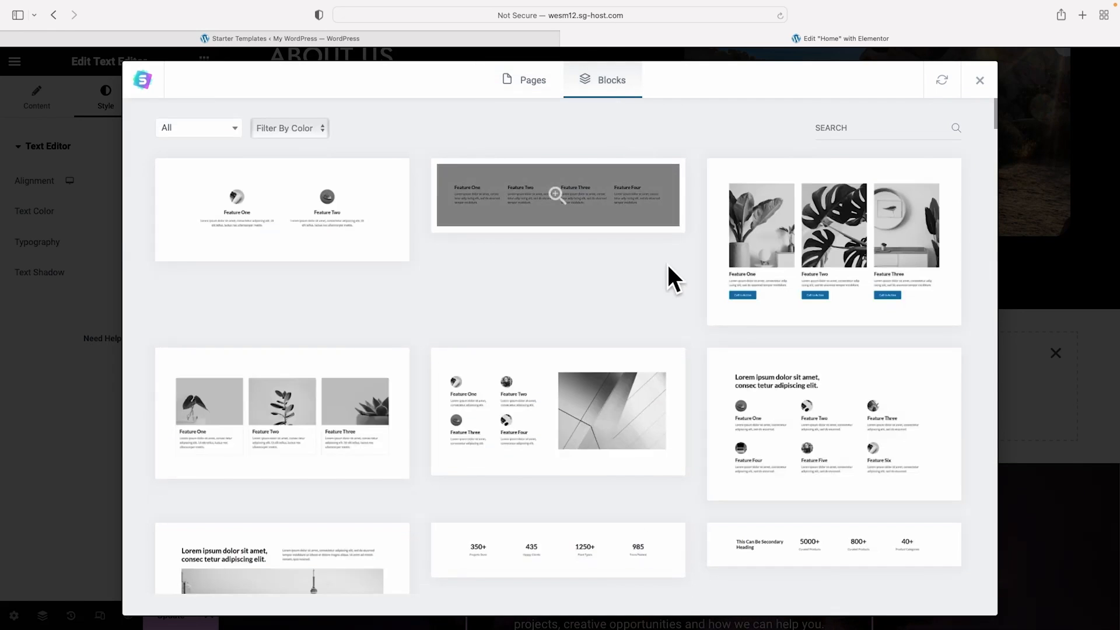
# Look through the block designs in the library, from features and team to contact, FAQ and hero layouts
pyautogui.scroll(-5, 694, 198)
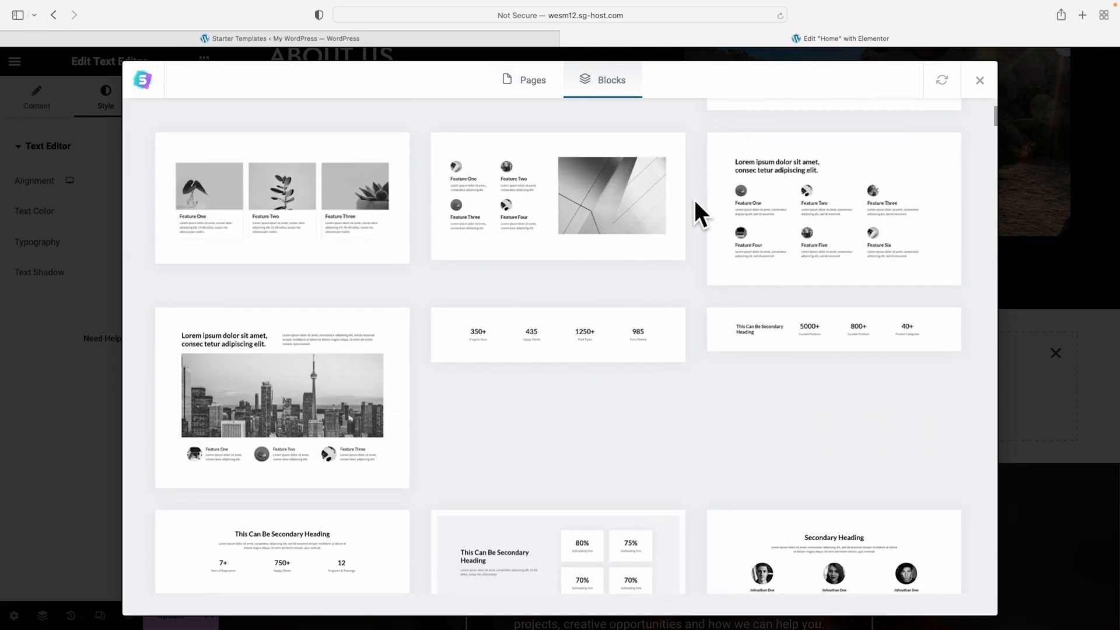
pyautogui.scroll(-10, 695, 200)
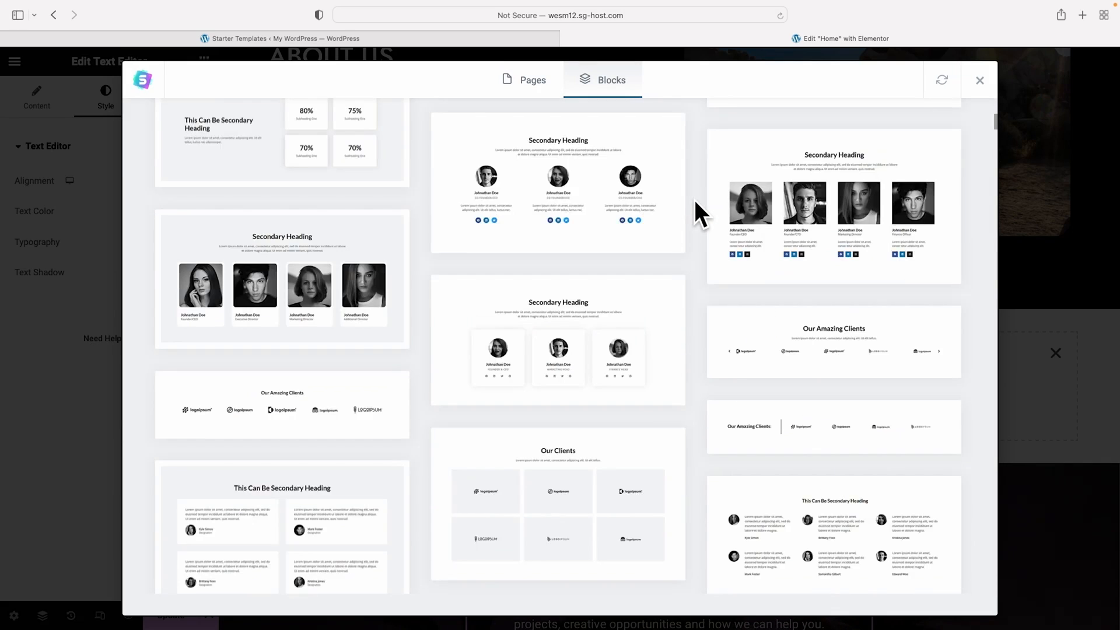
pyautogui.scroll(-6, 694, 198)
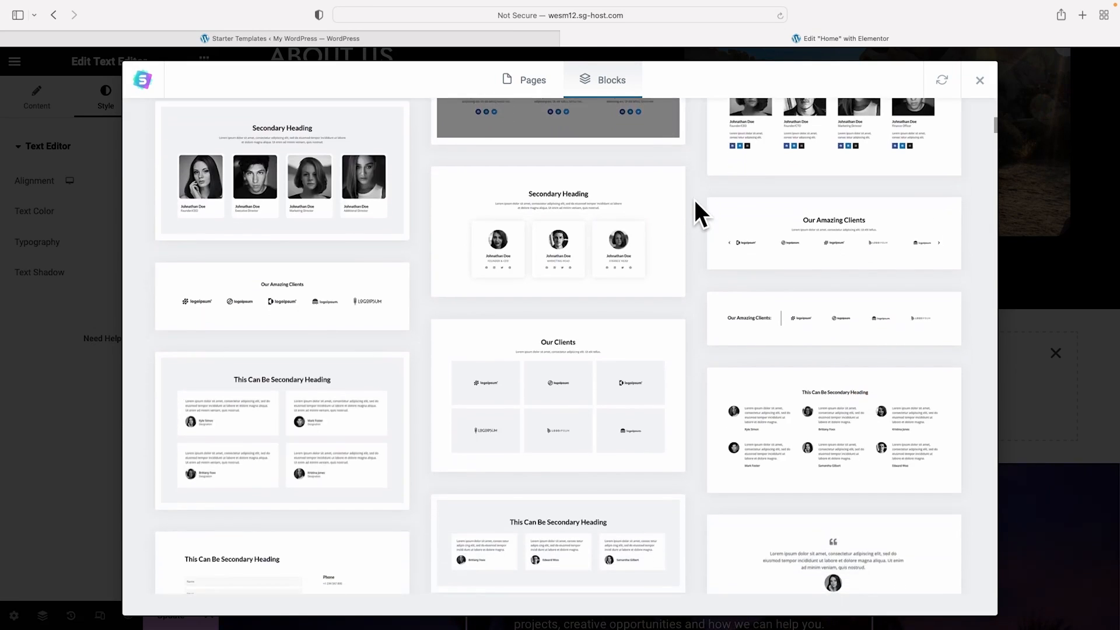
pyautogui.scroll(-8, 695, 198)
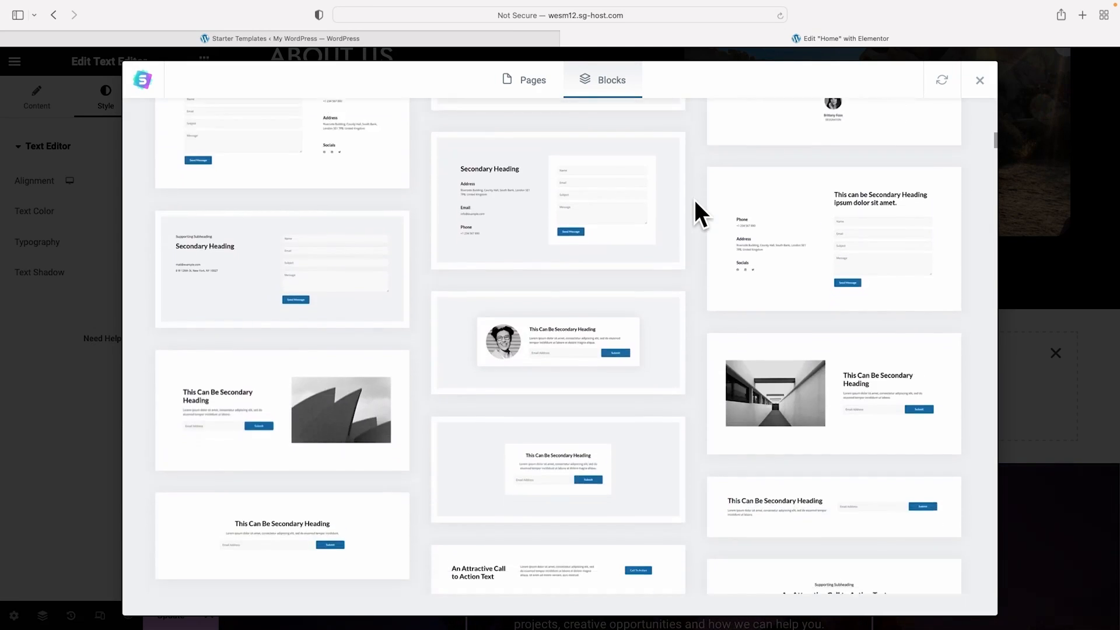
pyautogui.scroll(-3, 694, 198)
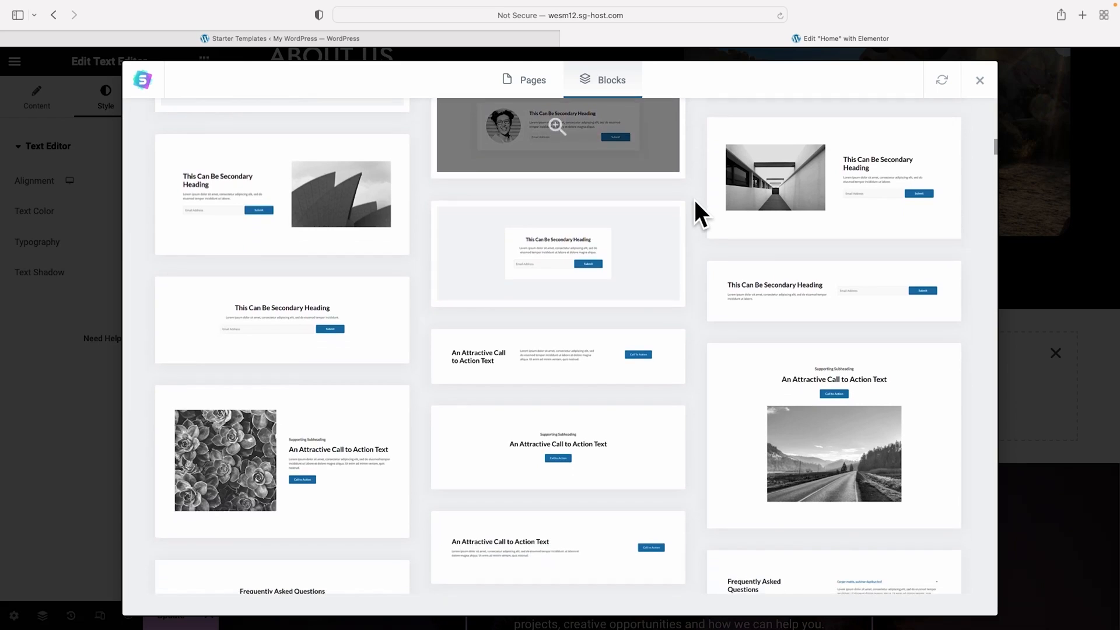
pyautogui.scroll(-6, 694, 198)
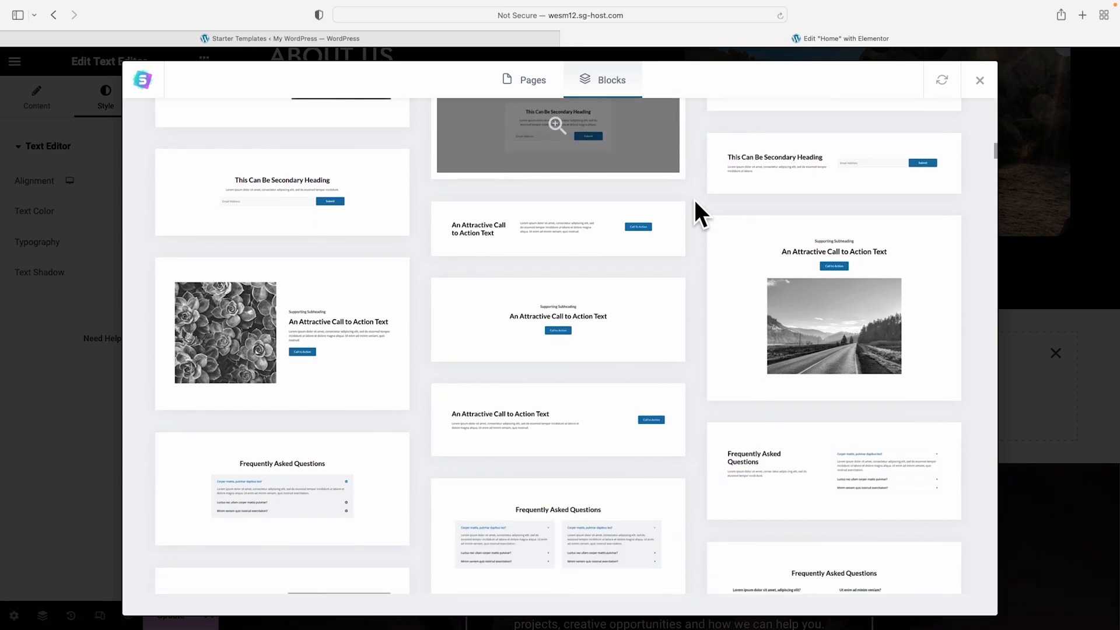
pyautogui.scroll(-10, 694, 198)
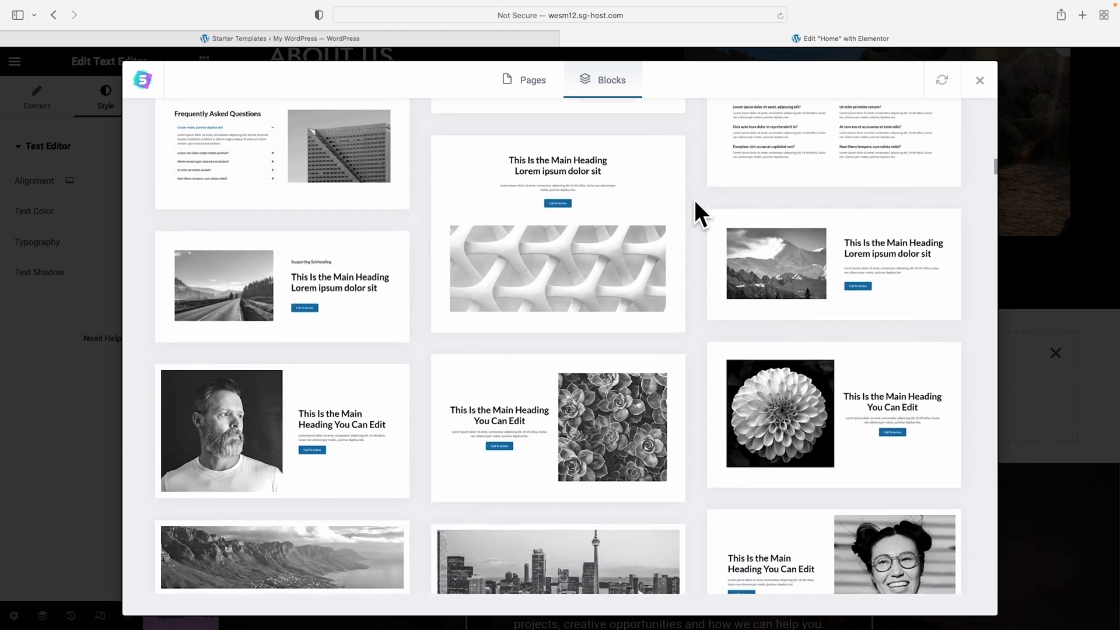
pyautogui.scroll(15, 694, 198)
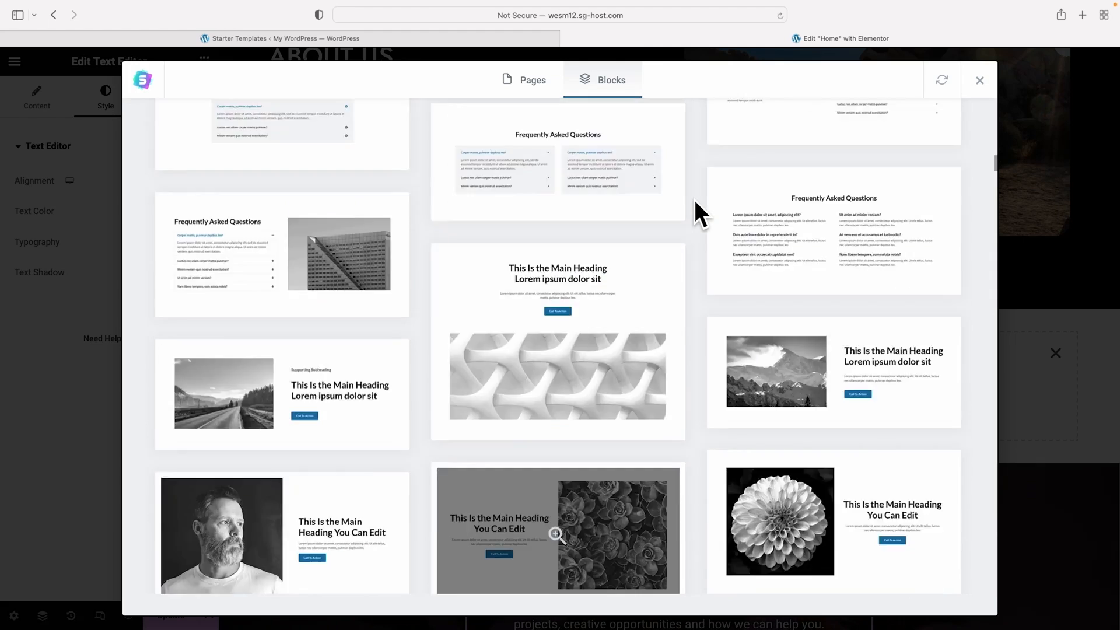
pyautogui.scroll(8, 694, 198)
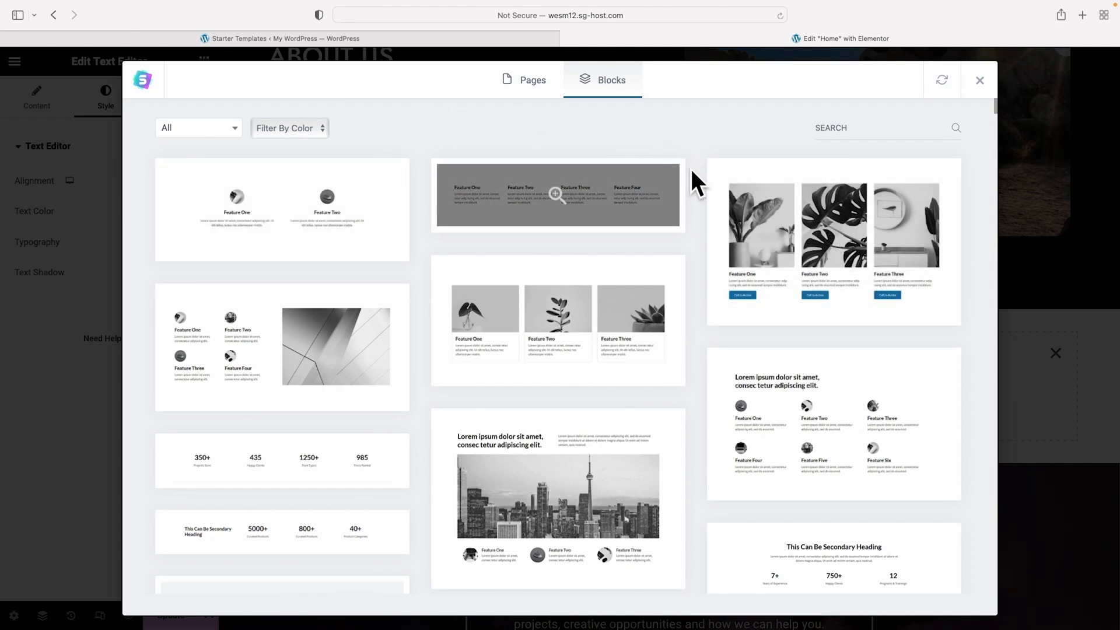
# Filter the blocks to Features and import the light block with a Secondary Heading and four circled-icon feature columns
pyautogui.click(235, 127)
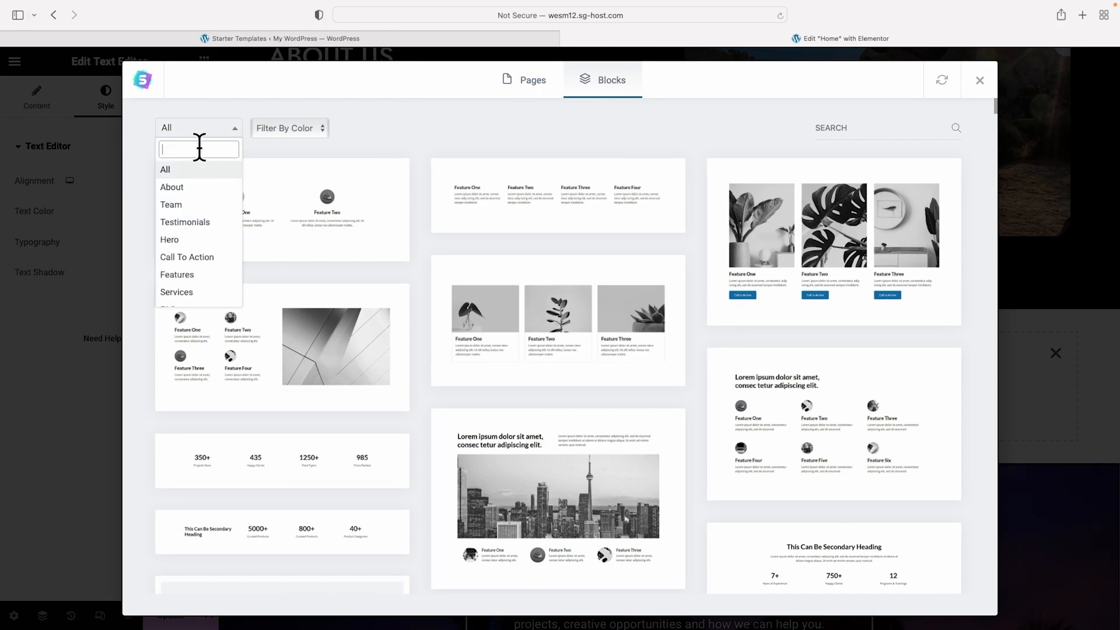
pyautogui.write('features')
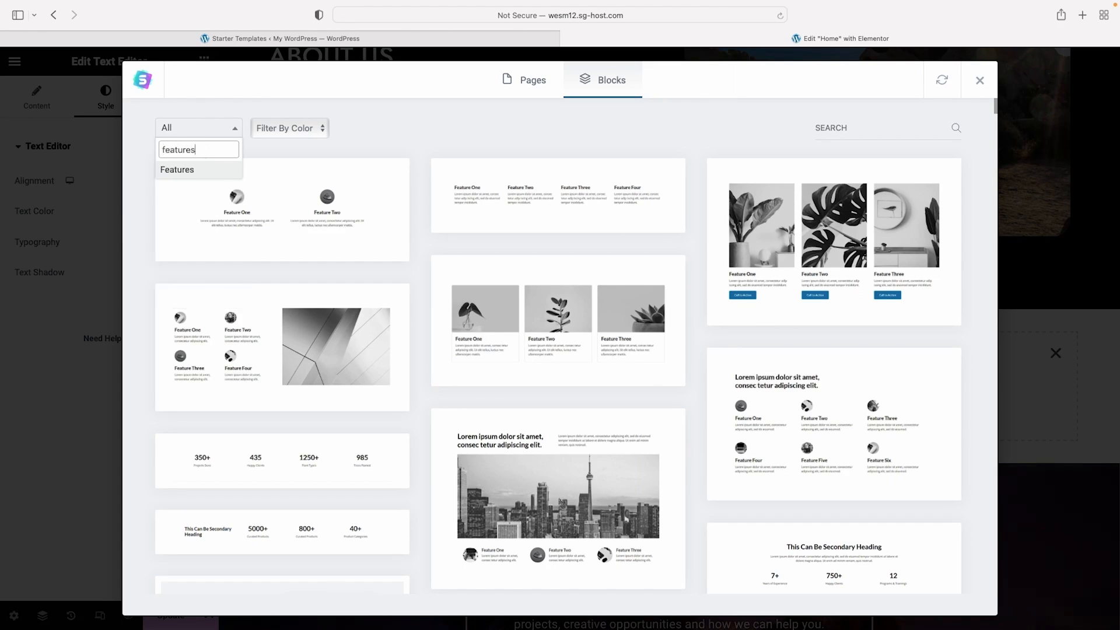
pyautogui.click(188, 170)
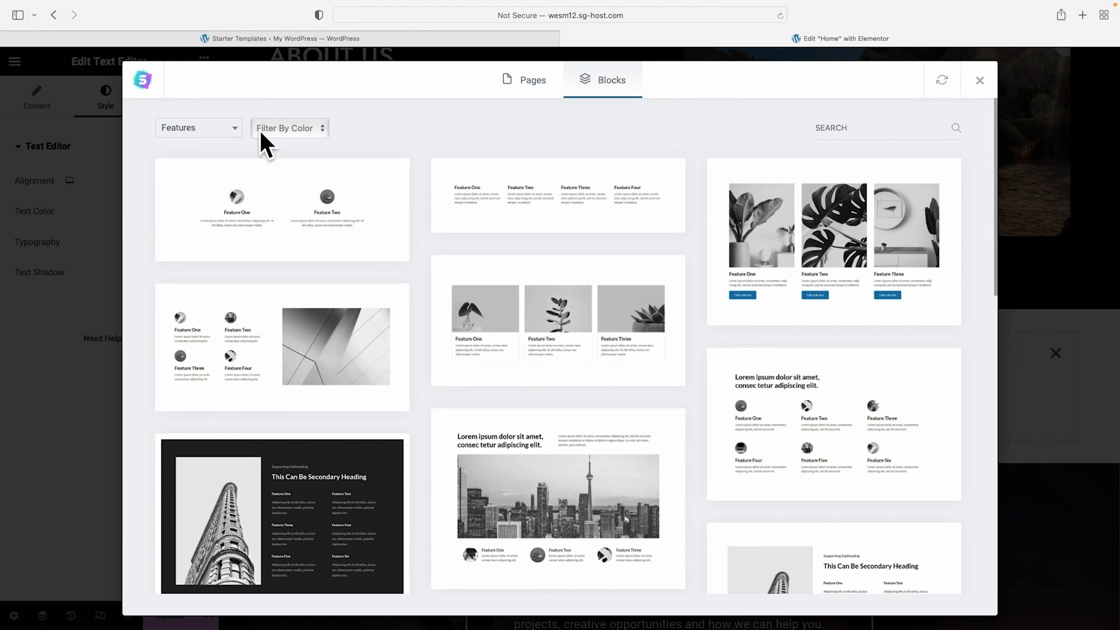
pyautogui.scroll(-10, 694, 278)
pyautogui.scroll(-5, 695, 280)
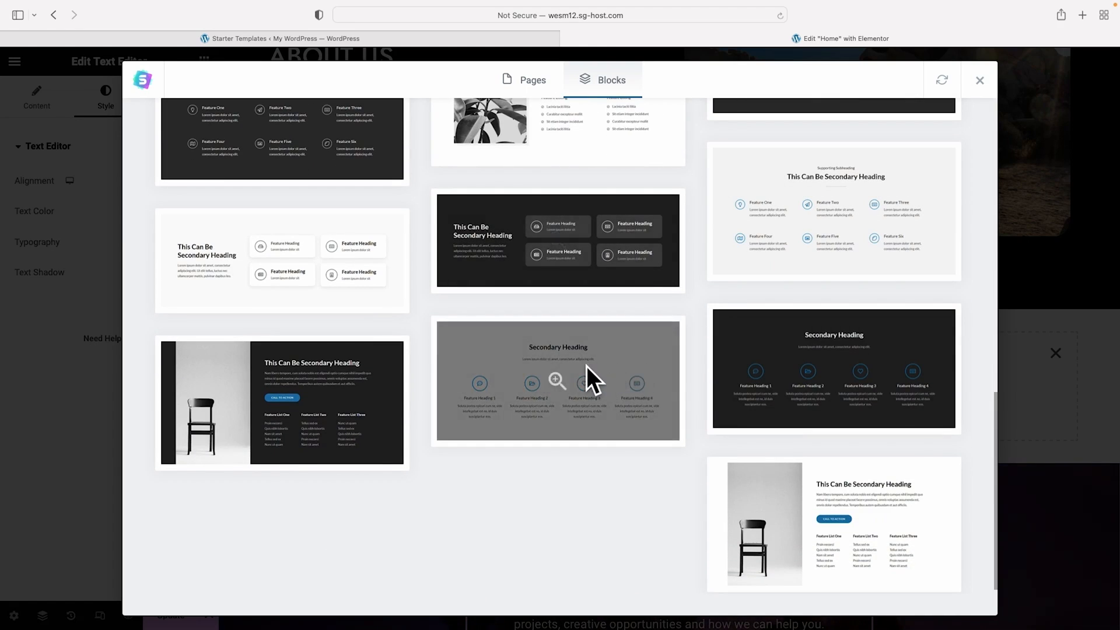
pyautogui.click(586, 366)
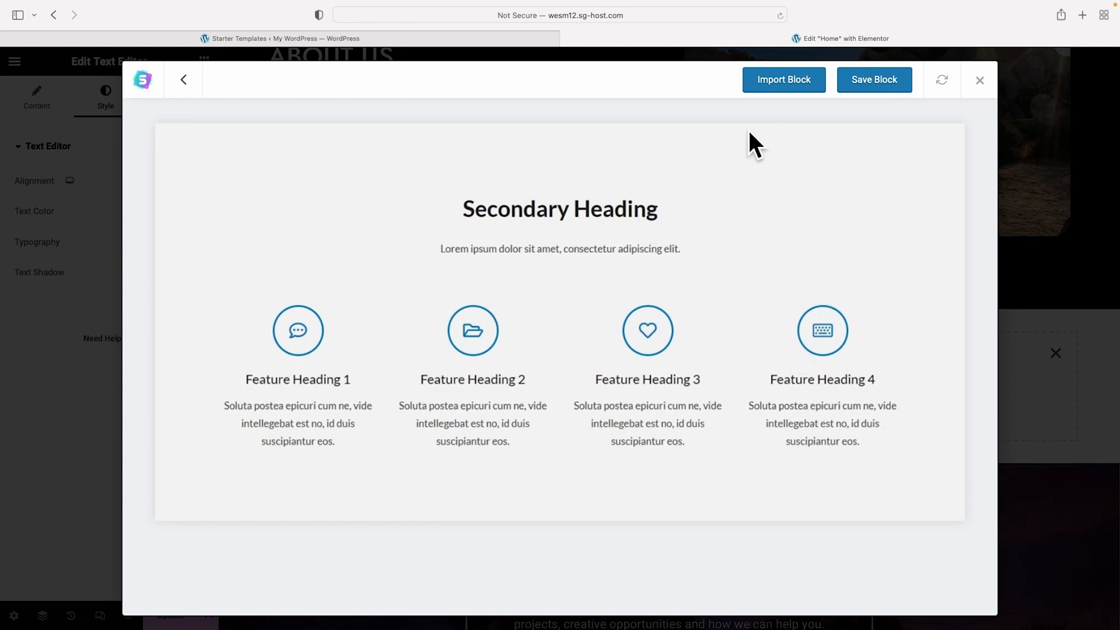
pyautogui.click(778, 80)
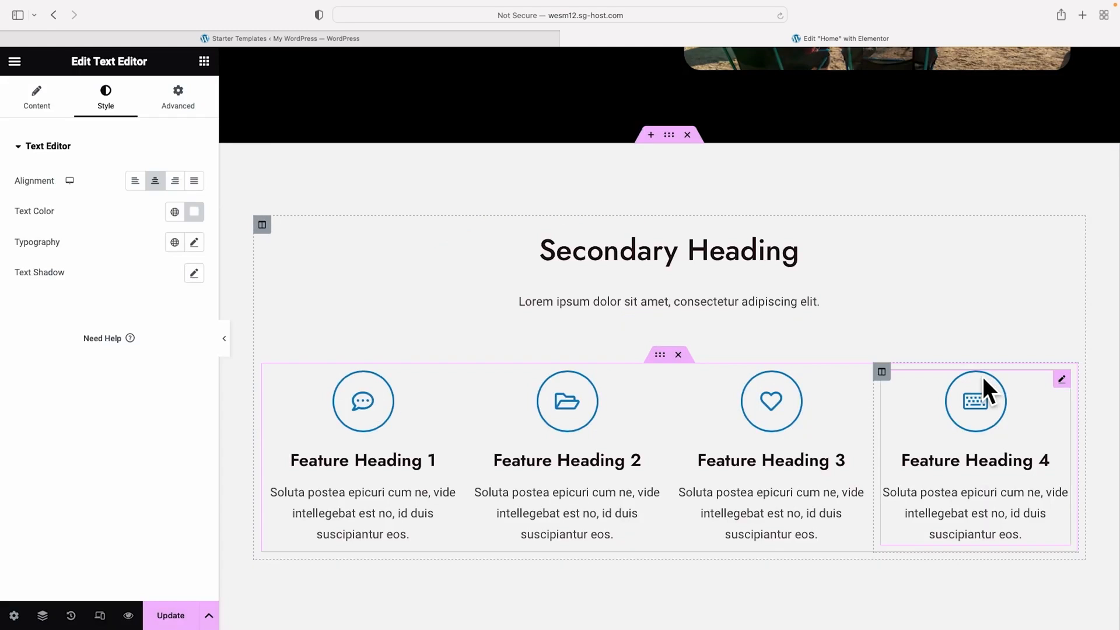
# Delete the lorem ipsum text under Secondary Heading and the Feature Heading 4 column
pyautogui.rightClick(583, 311)
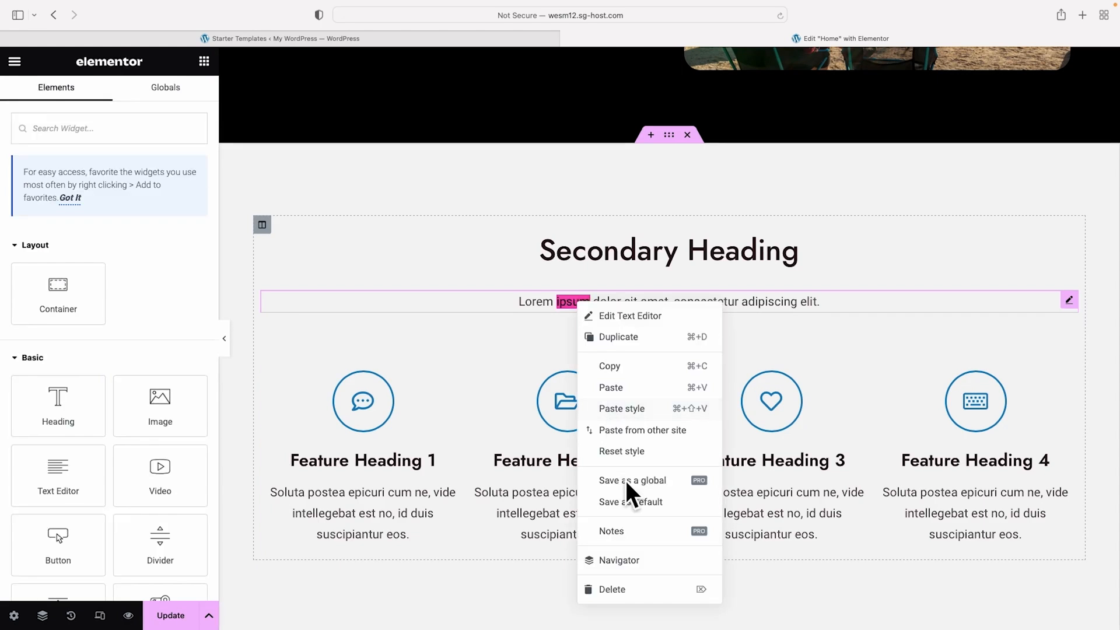
pyautogui.click(630, 590)
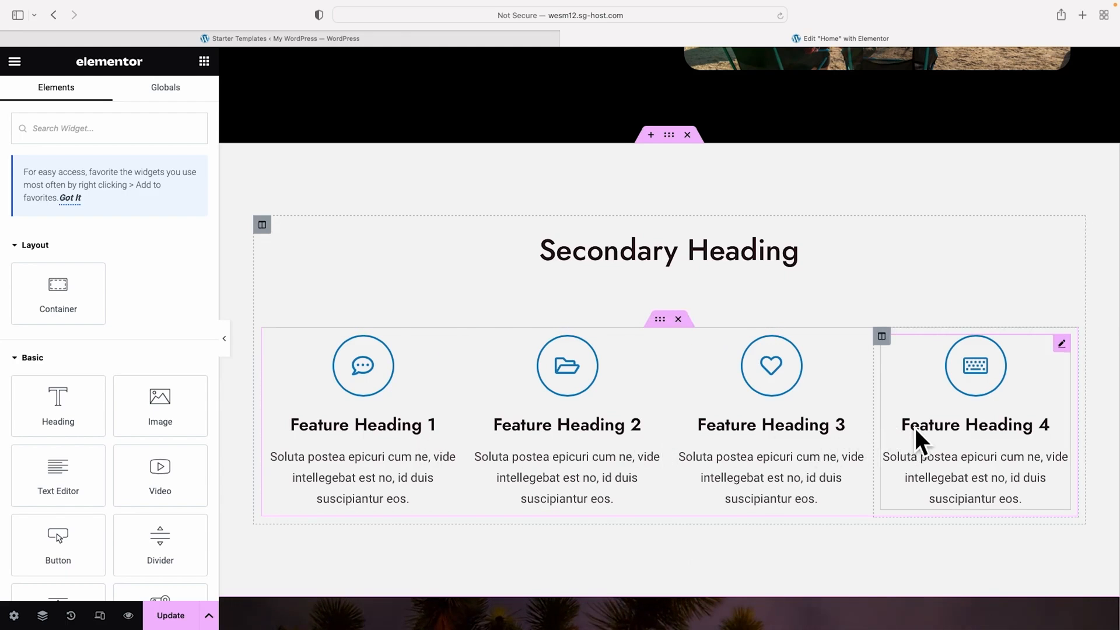
pyautogui.rightClick(882, 337)
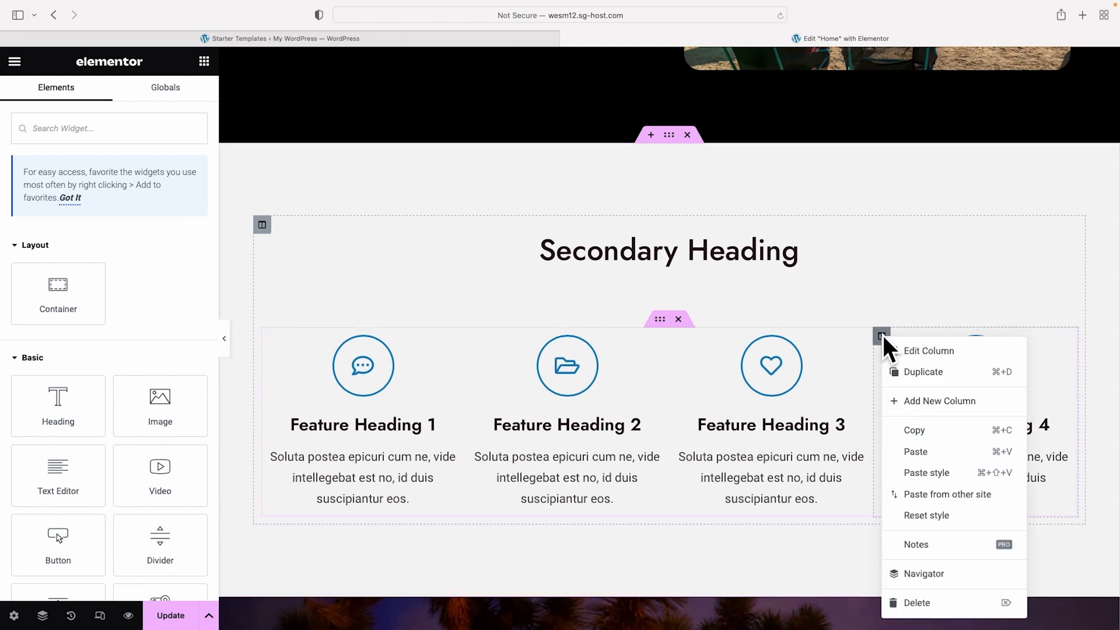
pyautogui.click(936, 601)
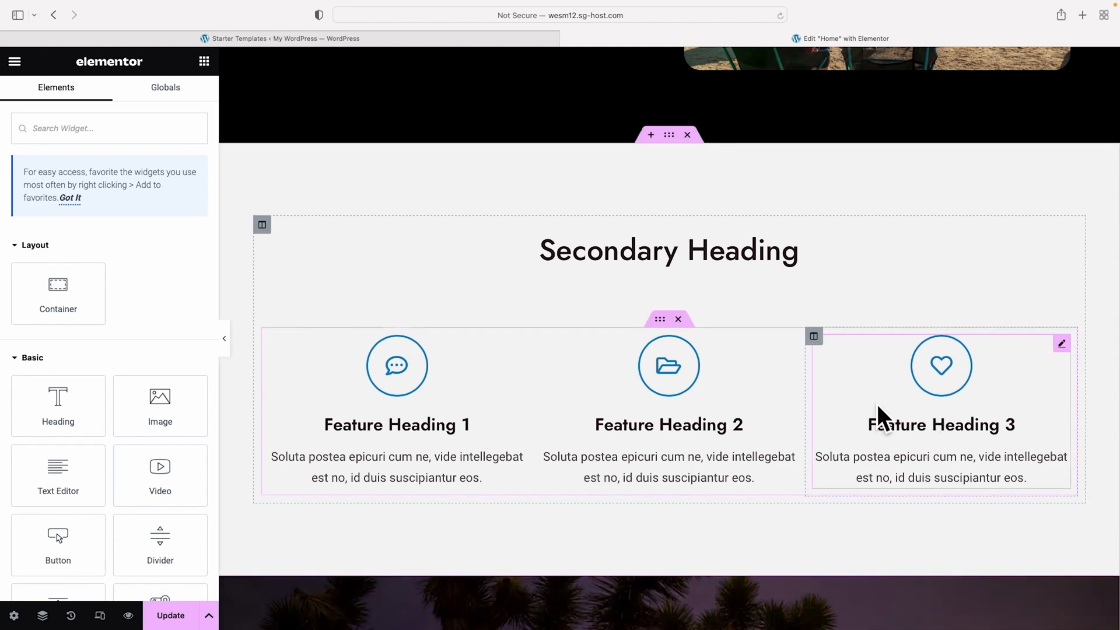
# Try a duplicate of the three-column feature row with its Feature Heading 3 column removed, and delete that copy
pyautogui.rightClick(659, 318)
pyautogui.click(686, 350)
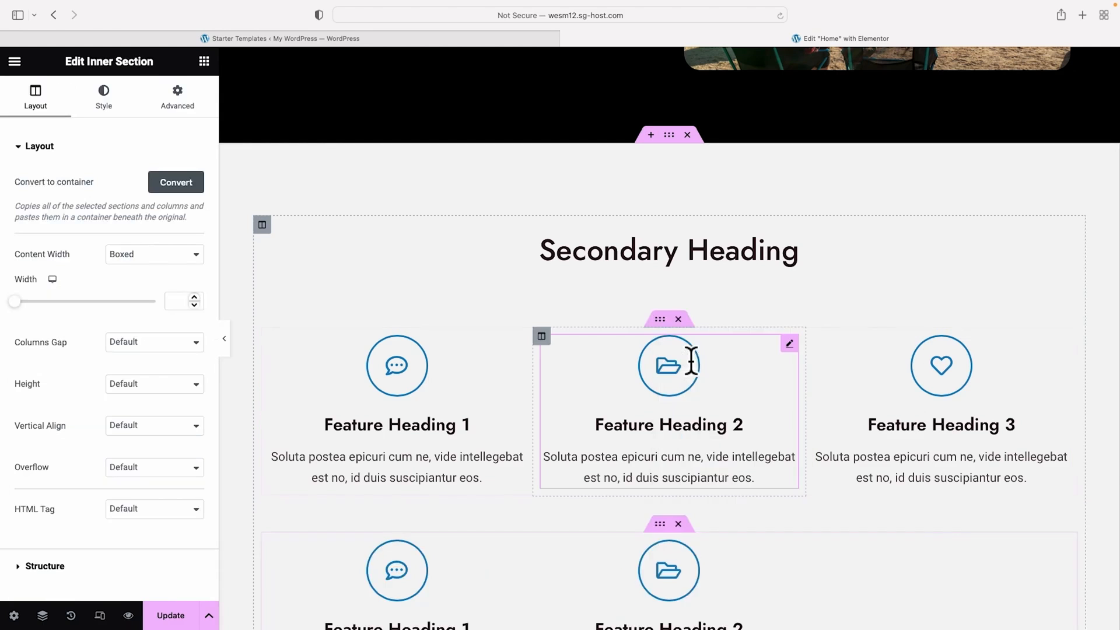
pyautogui.scroll(-1, 688, 353)
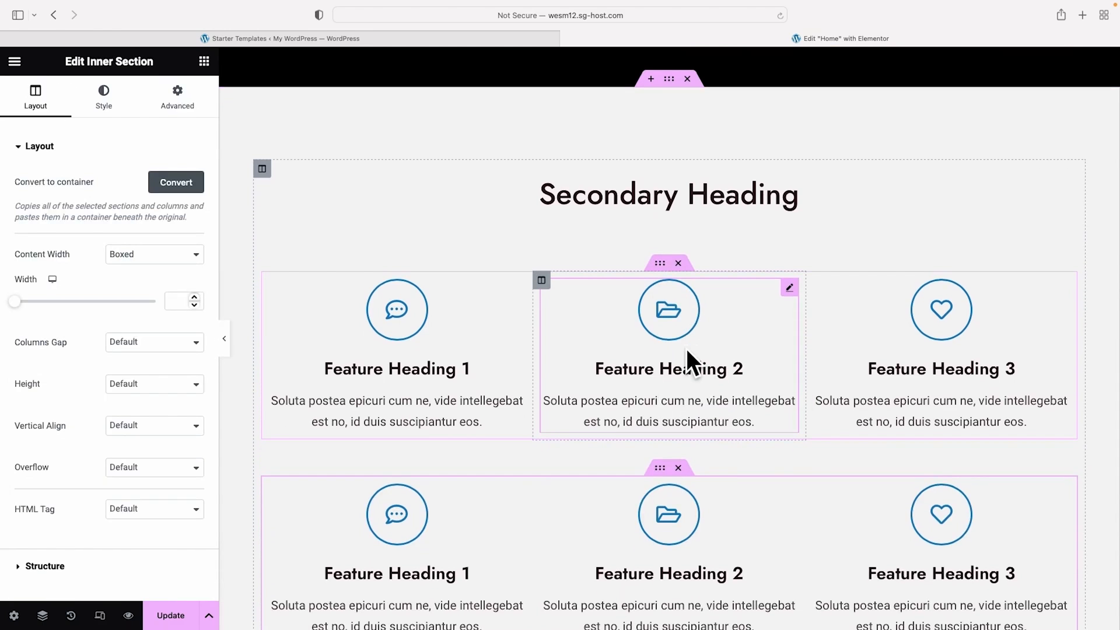
pyautogui.scroll(-1, 686, 348)
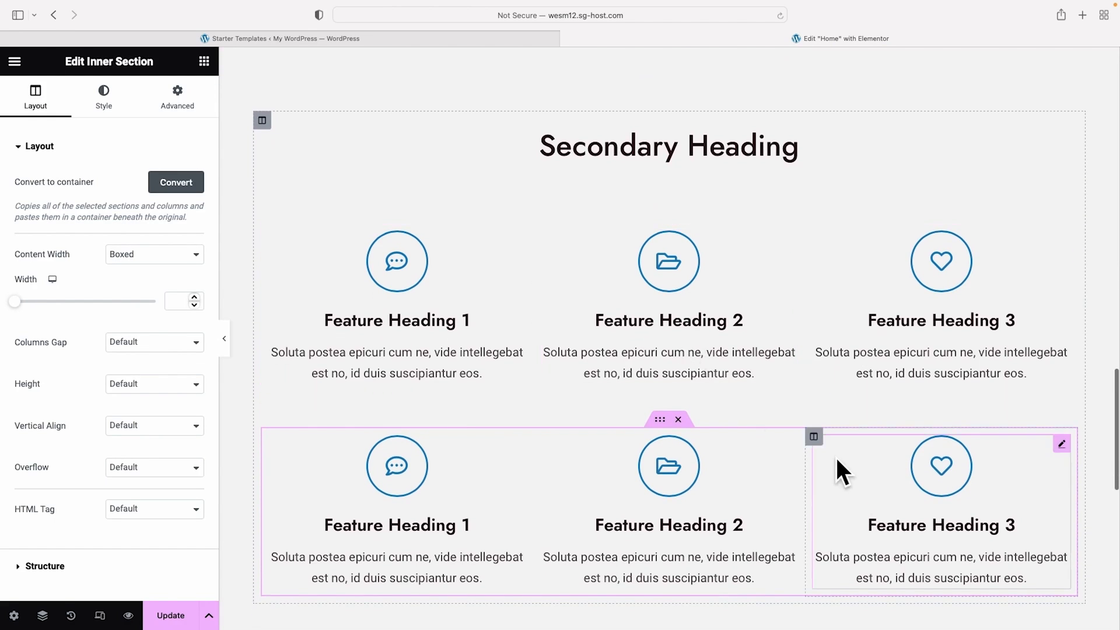
pyautogui.rightClick(814, 437)
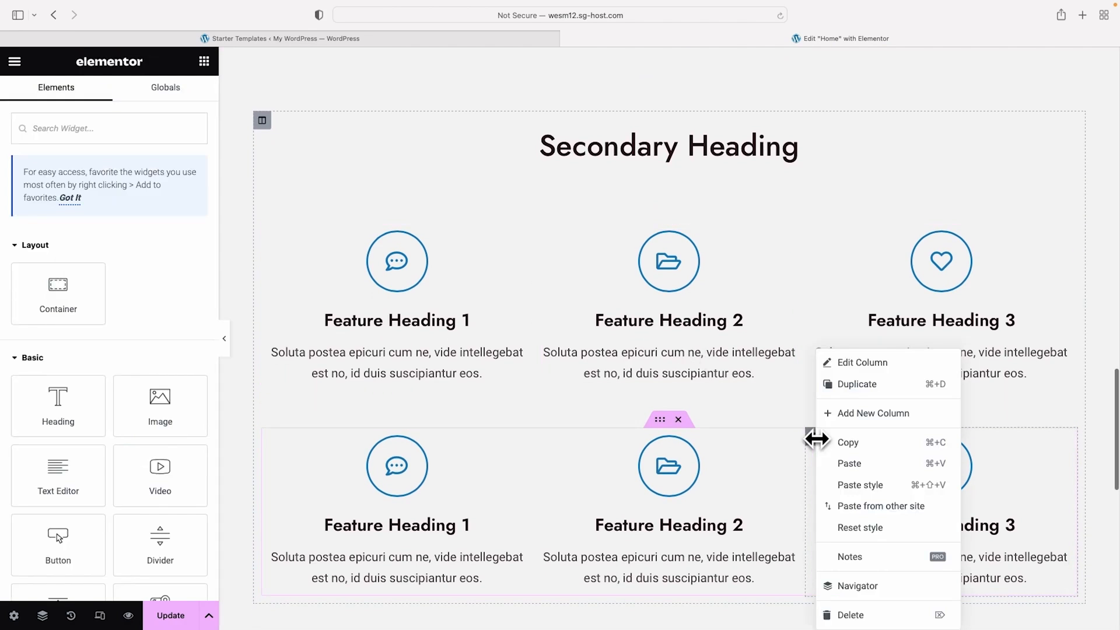
pyautogui.click(863, 610)
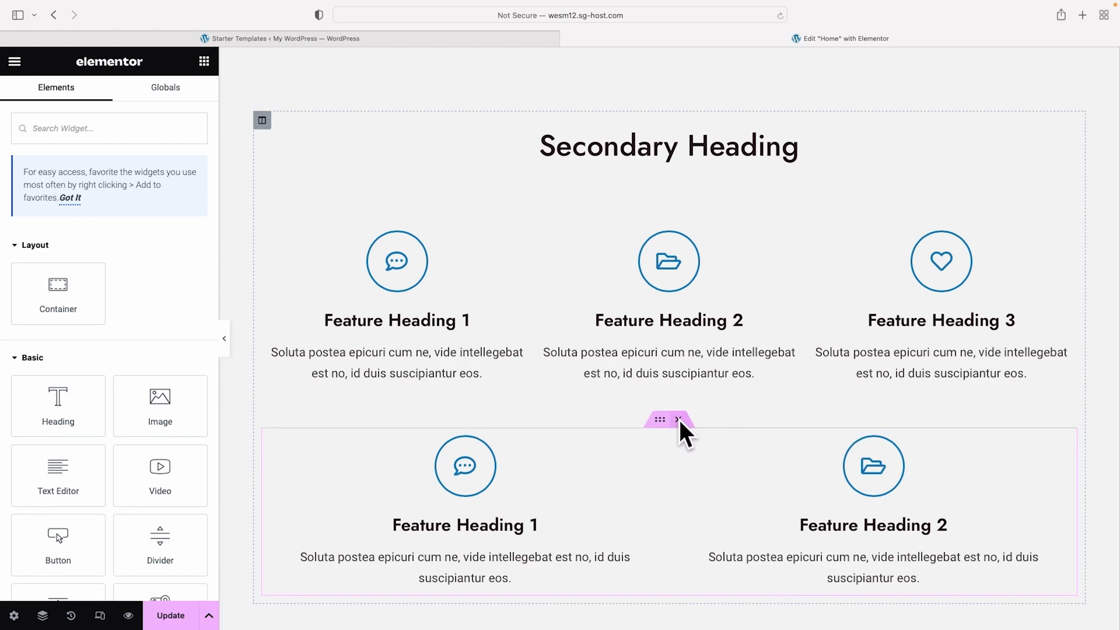
pyautogui.click(678, 418)
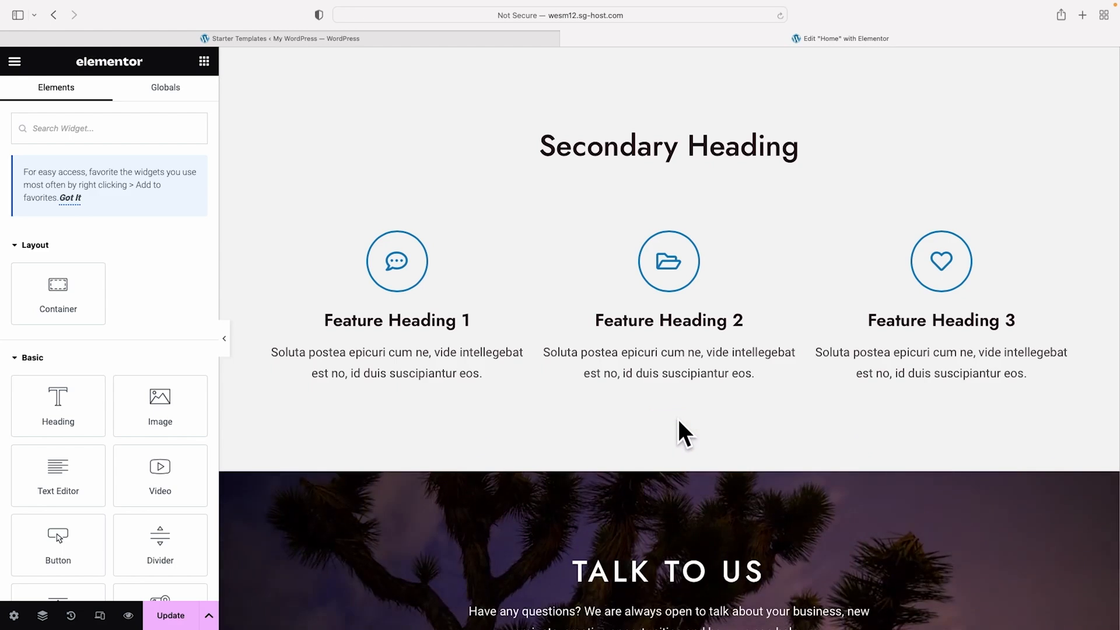
# Try the Default and Stacked views on the Feature Heading 1 icon box and leave its View at Default
pyautogui.scroll(3, 683, 421)
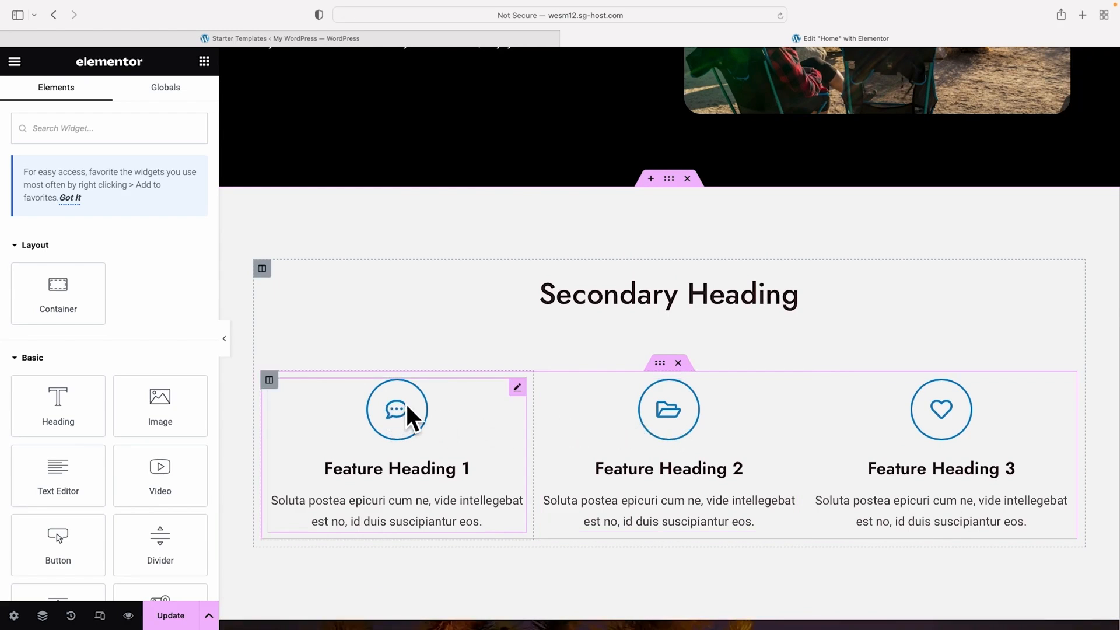
pyautogui.click(517, 388)
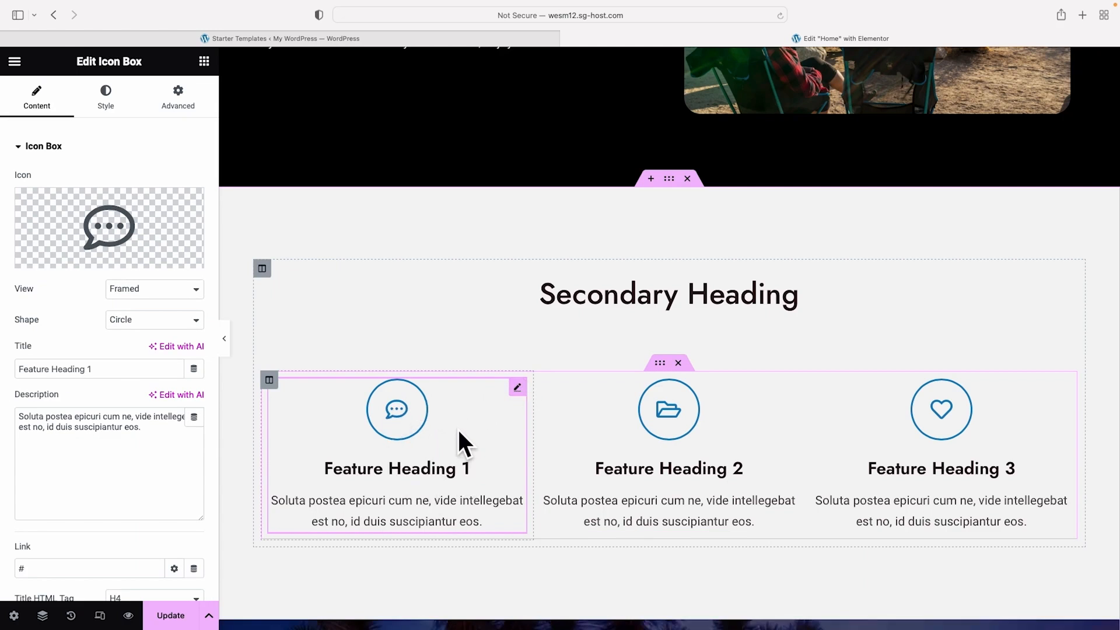
pyautogui.moveTo(144, 234)
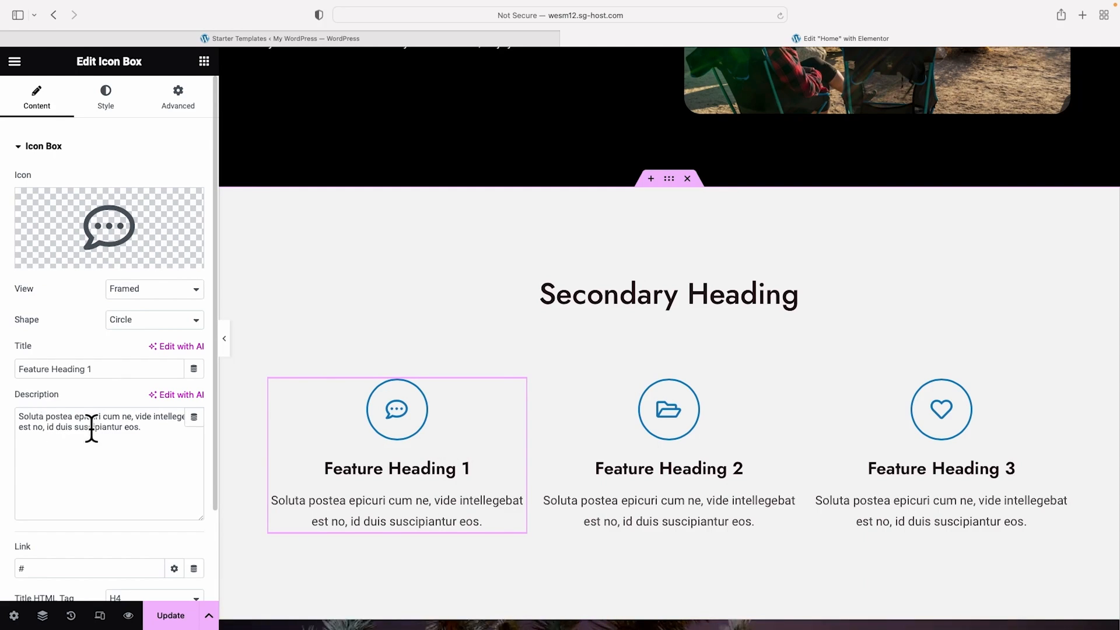
pyautogui.moveTo(25, 378); pyautogui.dragTo(124, 380)
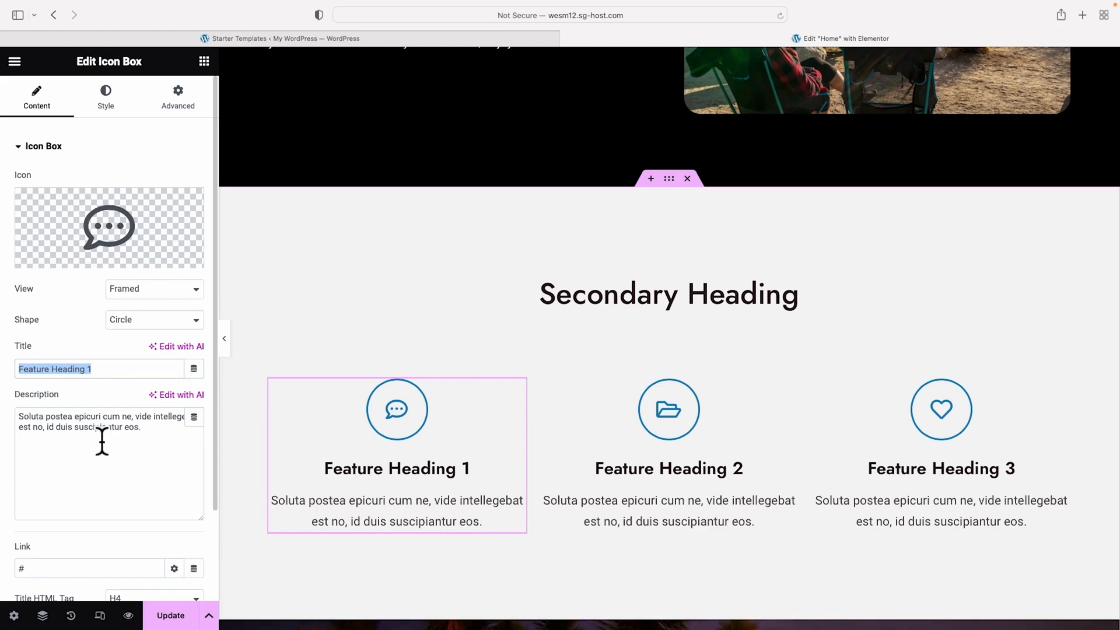
pyautogui.click(80, 434)
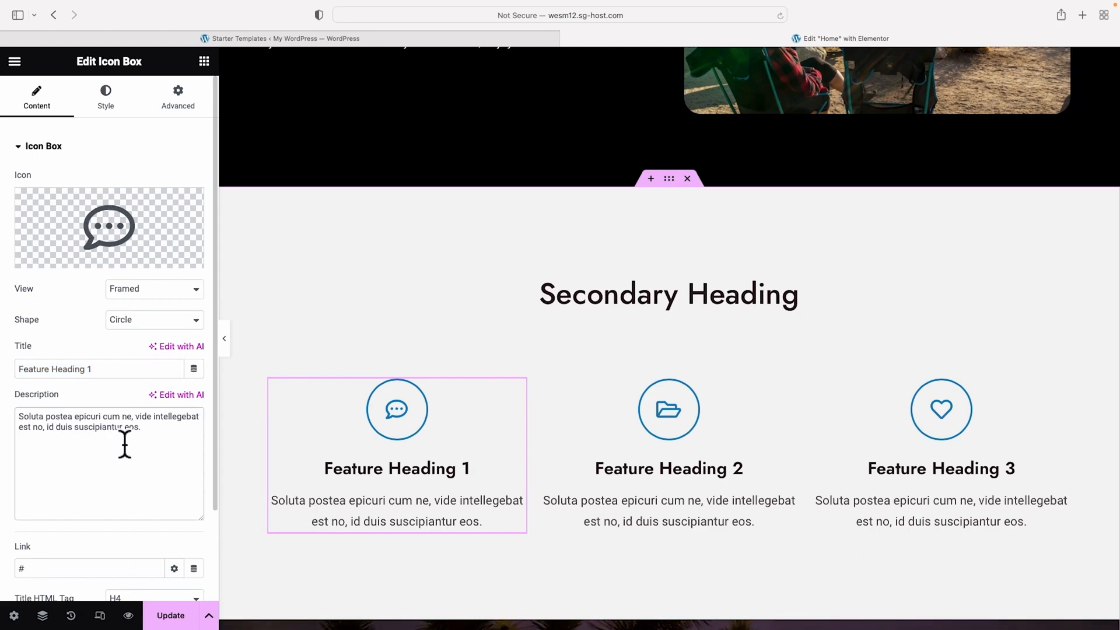
pyautogui.moveTo(117, 201)
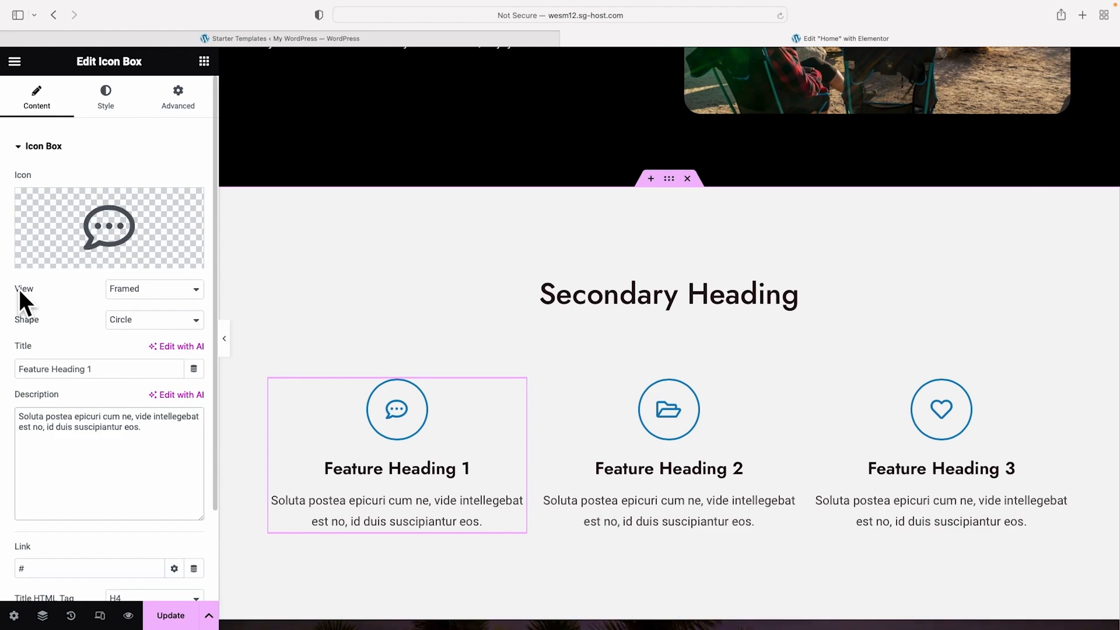
pyautogui.click(194, 288)
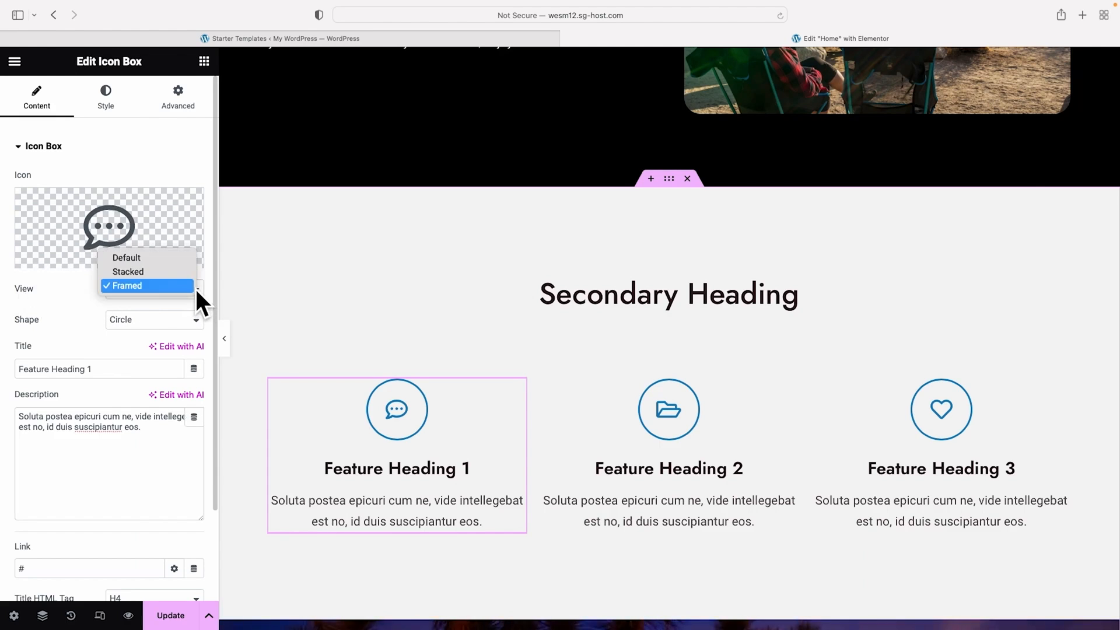
pyautogui.click(153, 258)
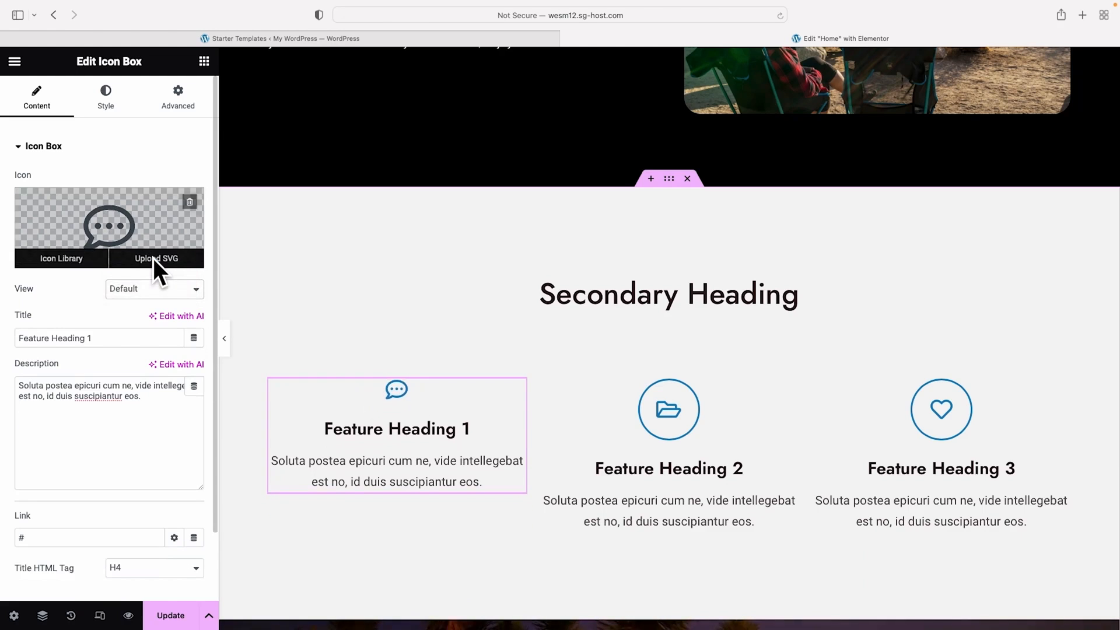
pyautogui.click(156, 290)
pyautogui.click(159, 299)
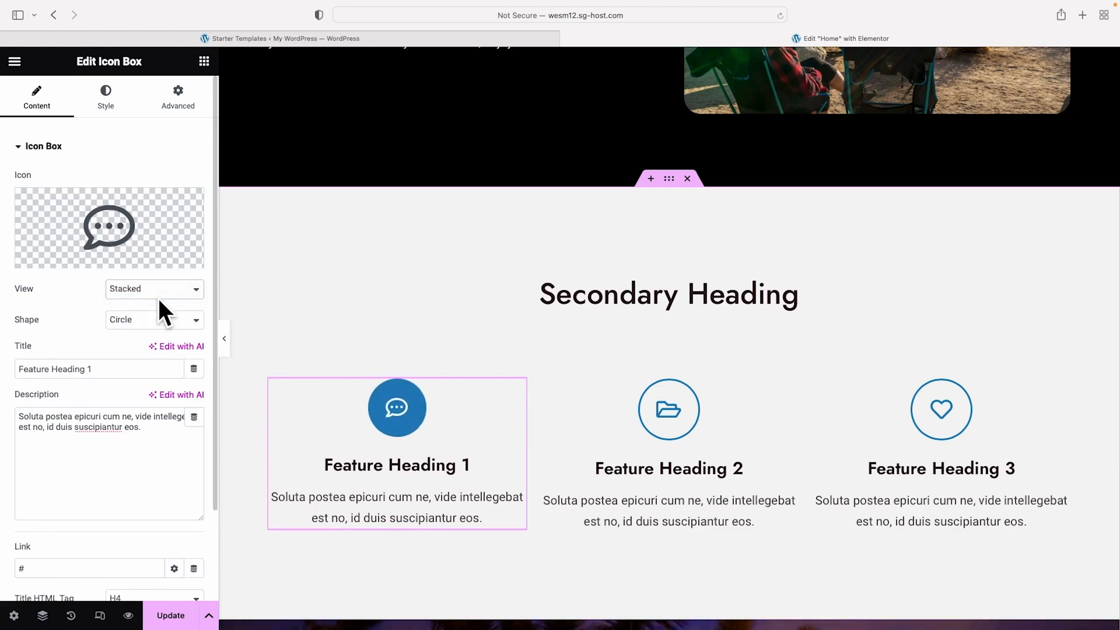
pyautogui.click(159, 284)
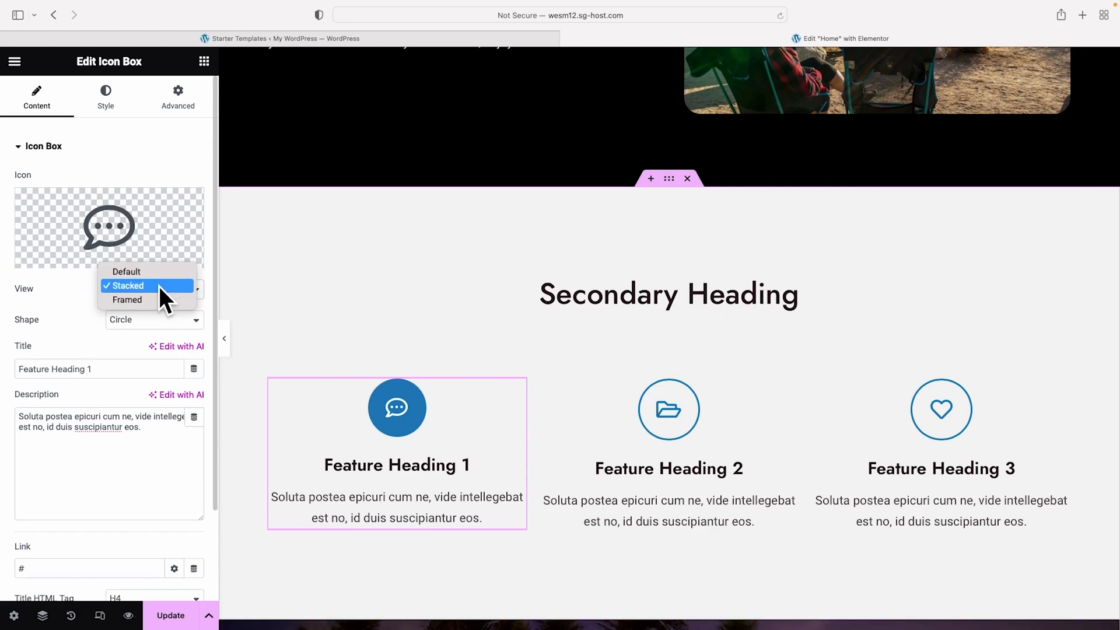
pyautogui.click(153, 269)
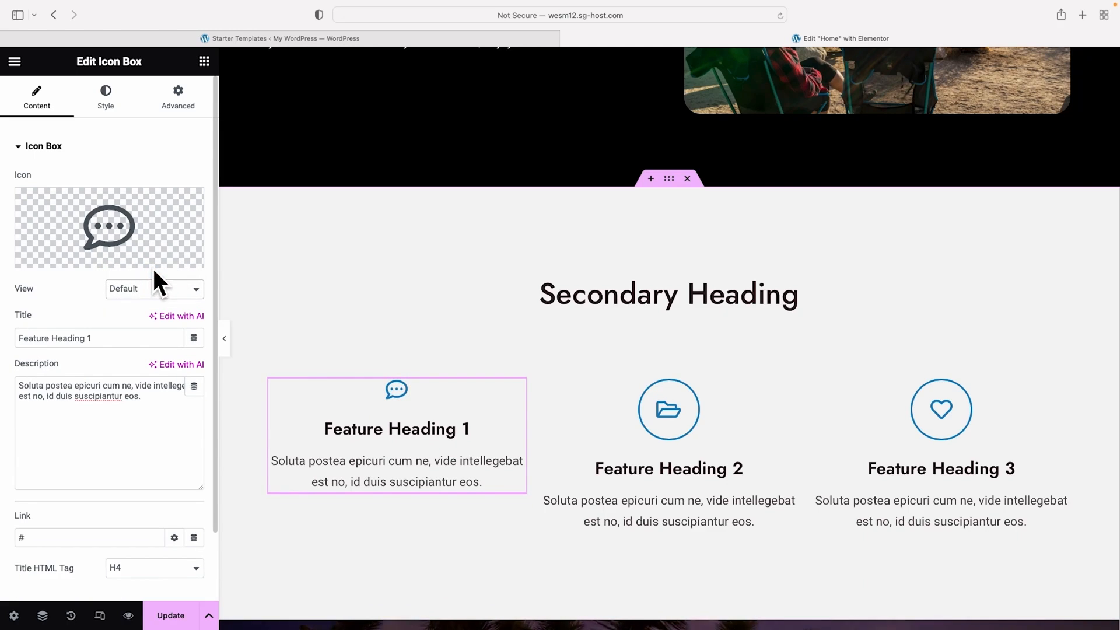
# Try left and right alignment on the Feature Heading 1 icon box and set its alignment to Center
pyautogui.click(104, 97)
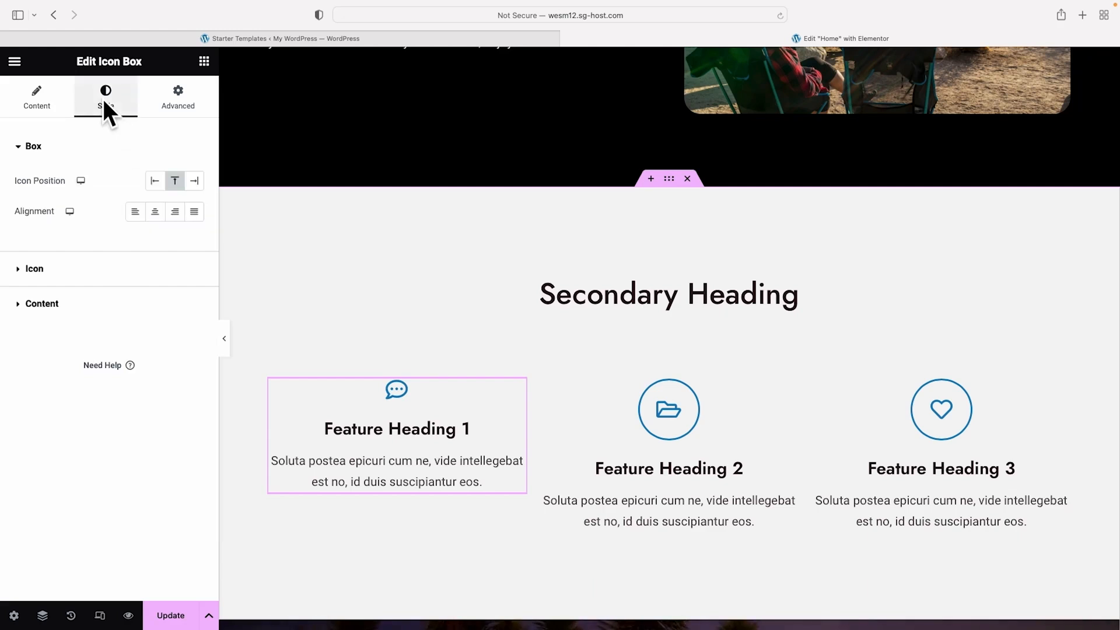
pyautogui.click(134, 211)
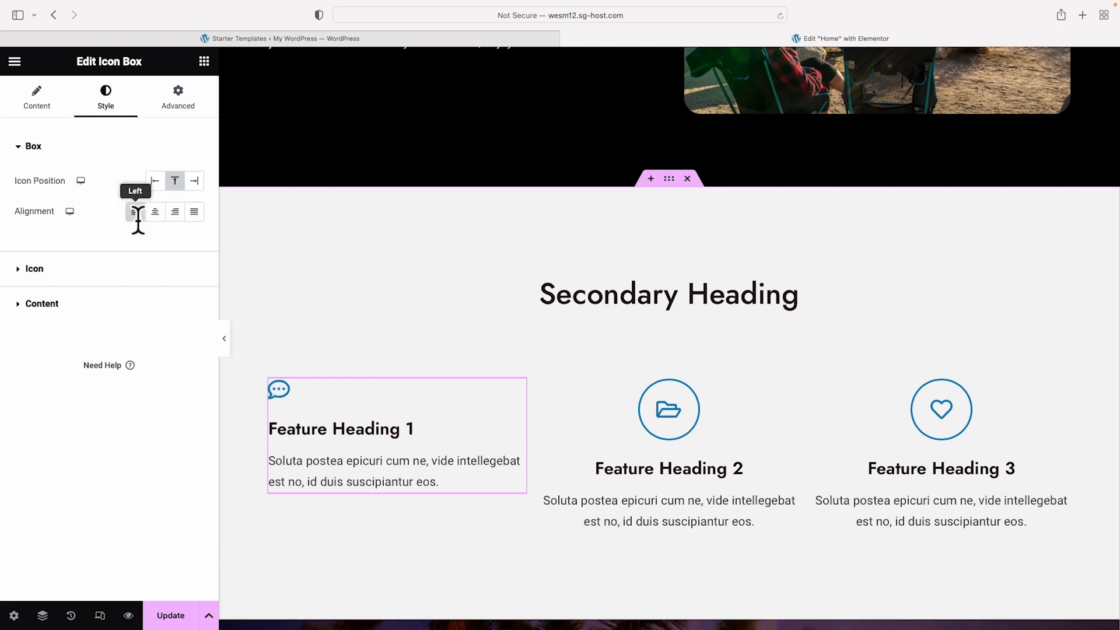
pyautogui.click(182, 216)
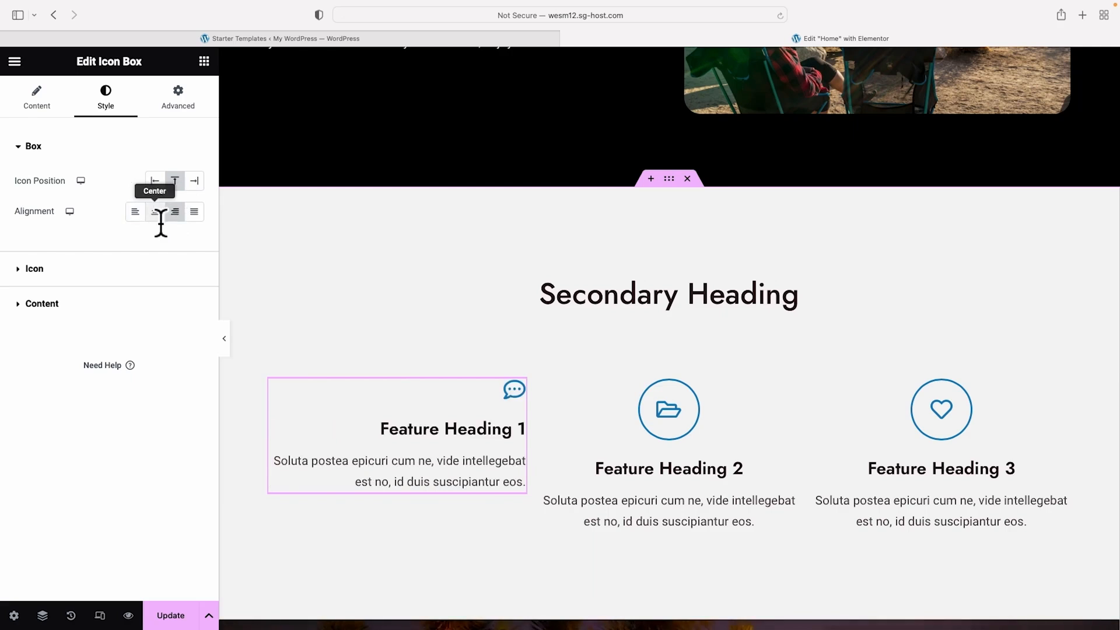
pyautogui.click(158, 213)
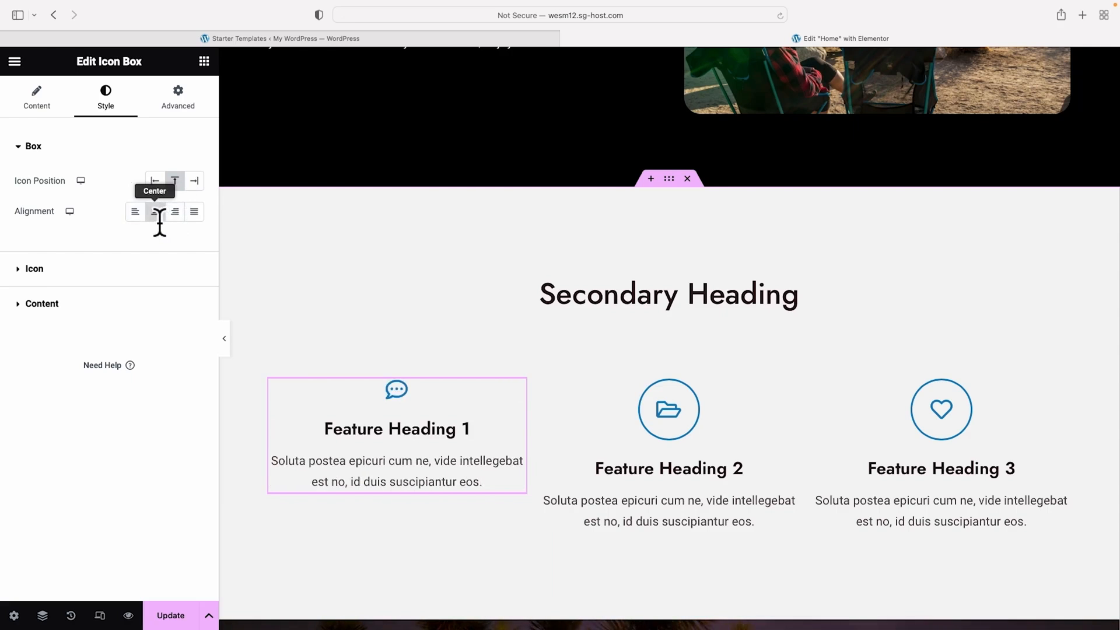
# Style the Feature Heading 1 icon with size 60 px, spacing 3 px, rotation 0 and the global Purple color
pyautogui.click(17, 267)
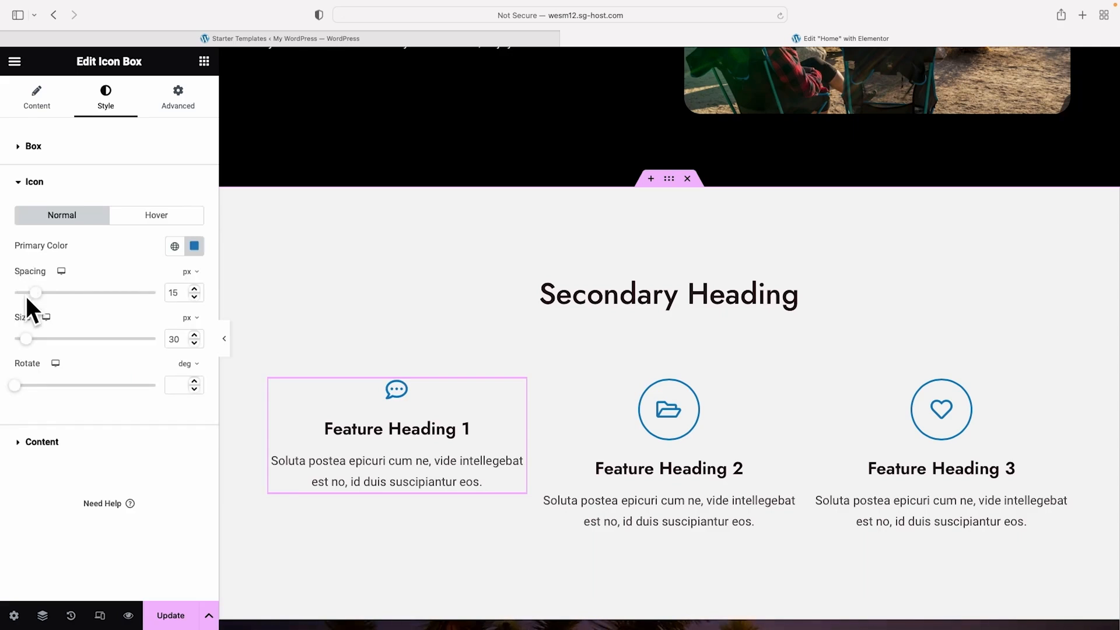
pyautogui.moveTo(24, 336)
pyautogui.mouseDown()
pyautogui.moveTo(50, 336)
pyautogui.moveTo(39, 336)
pyautogui.mouseUp()
pyautogui.moveTo(35, 288)
pyautogui.mouseDown()
pyautogui.moveTo(92, 290)
pyautogui.moveTo(12, 300)
pyautogui.moveTo(19, 294)
pyautogui.mouseUp()
pyautogui.moveTo(14, 385)
pyautogui.mouseDown()
pyautogui.moveTo(98, 386)
pyautogui.moveTo(1, 398)
pyautogui.mouseUp()
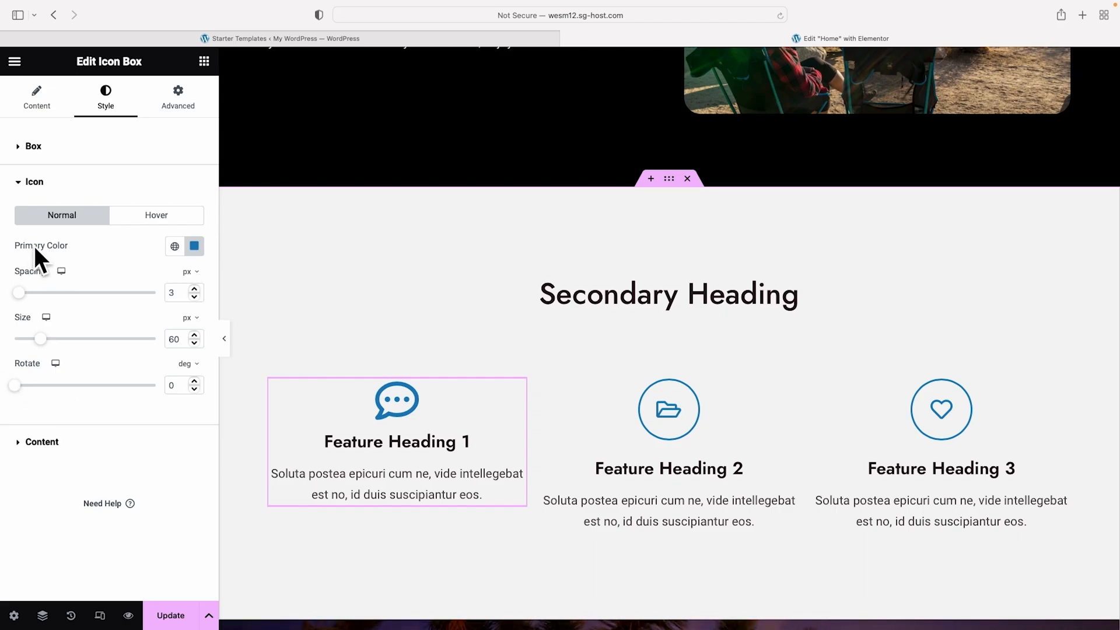
pyautogui.click(174, 246)
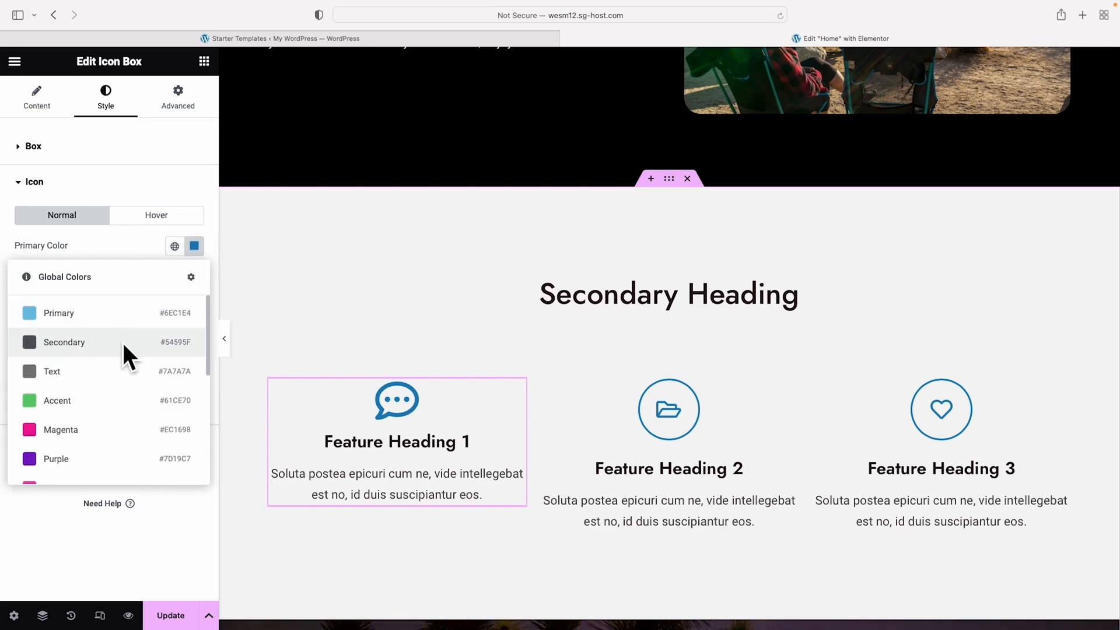
pyautogui.click(87, 455)
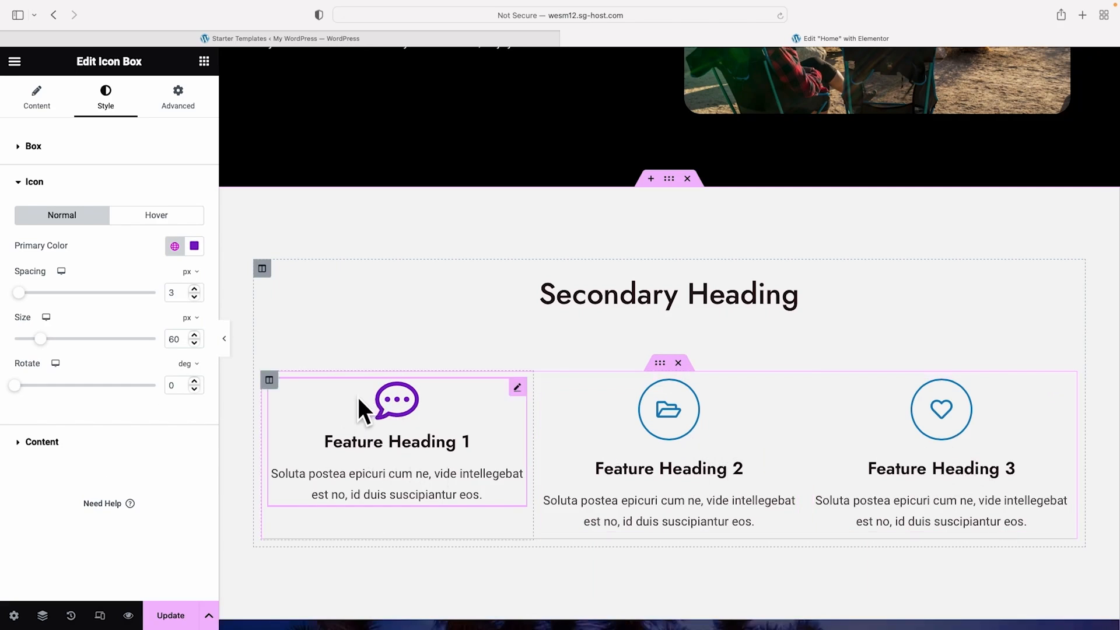
# Copy the Feature Heading 1 icon box's style onto the Feature Heading 2 and Feature Heading 3 icon boxes
pyautogui.rightClick(517, 387)
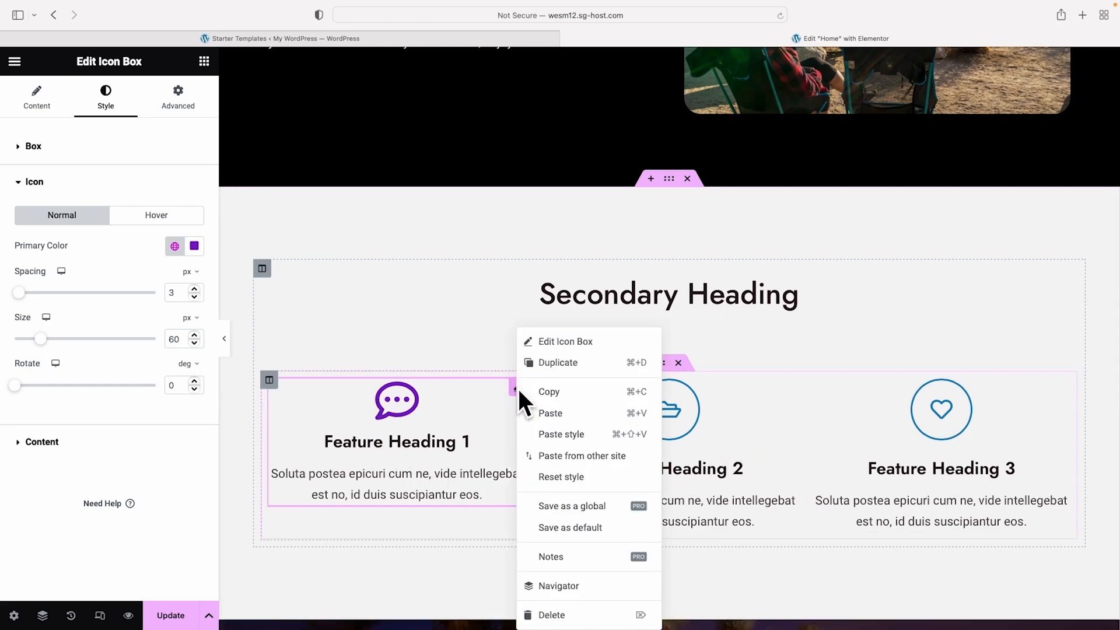
pyautogui.click(554, 392)
pyautogui.rightClick(656, 408)
pyautogui.click(706, 436)
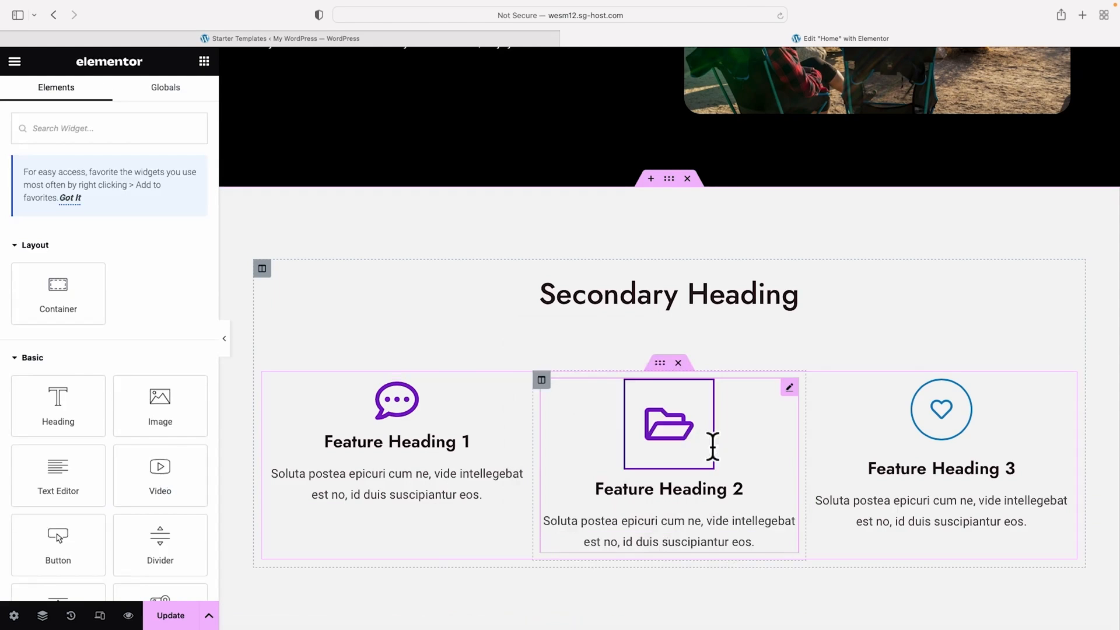
pyautogui.rightClick(915, 409)
pyautogui.click(944, 431)
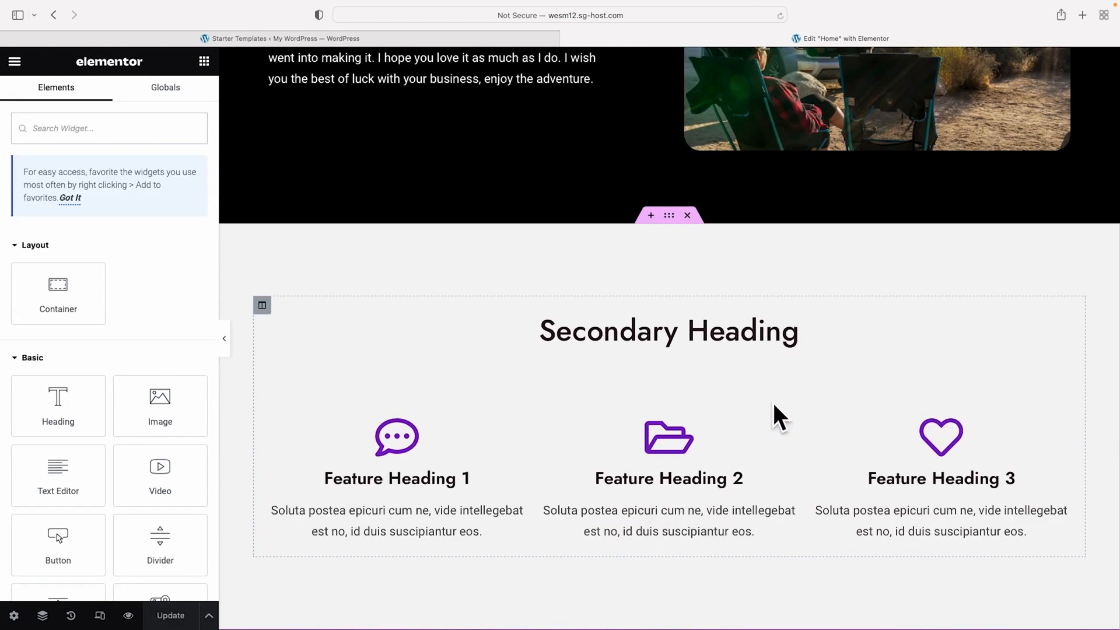
# Replace the Feature Heading 1 icon box's icon with the Keyboard icon from the icon library
pyautogui.click(407, 438)
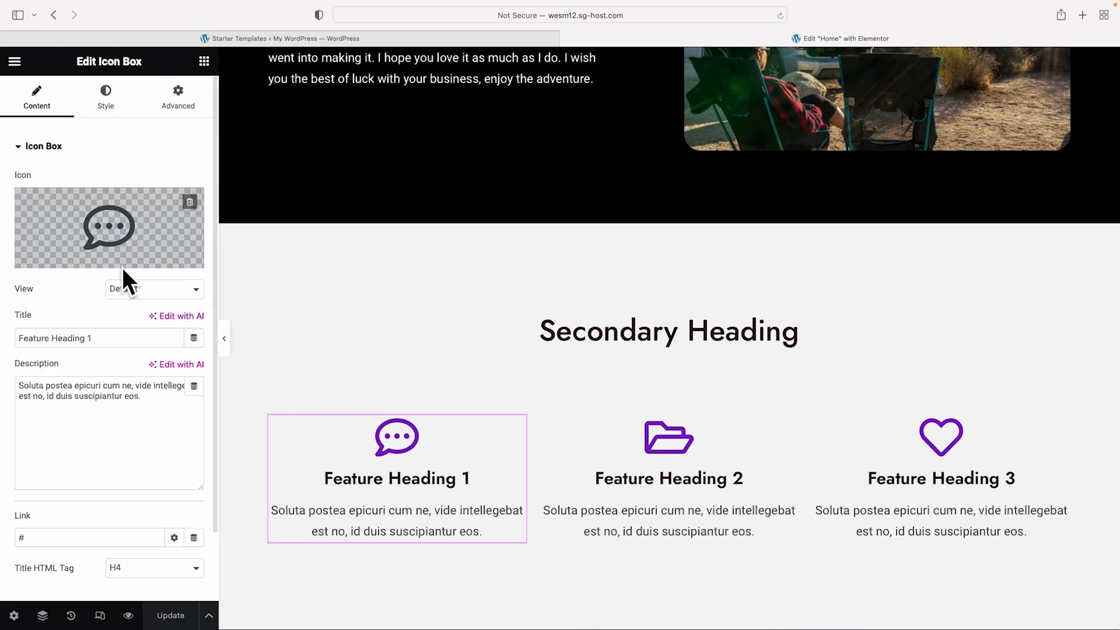
pyautogui.click(53, 258)
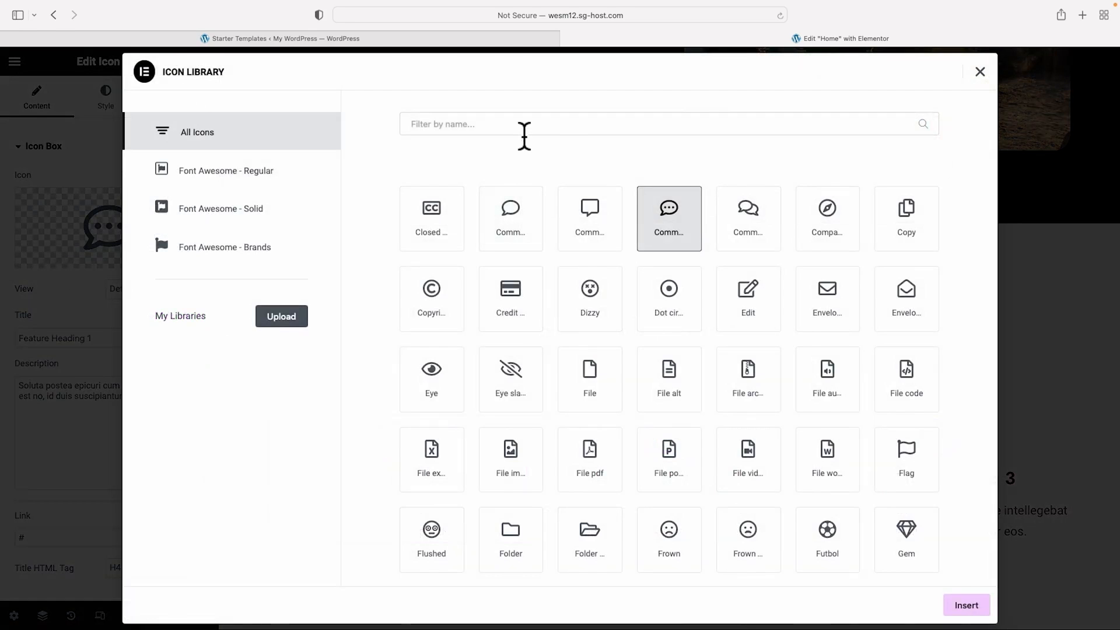
pyautogui.click(523, 133)
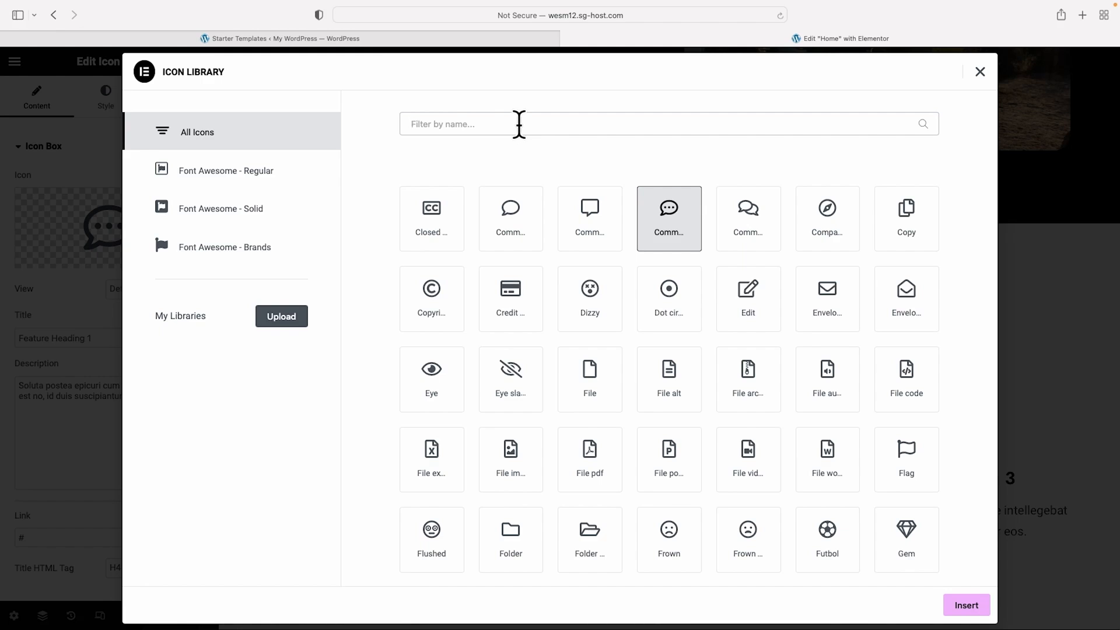
pyautogui.scroll(-6, 607, 277)
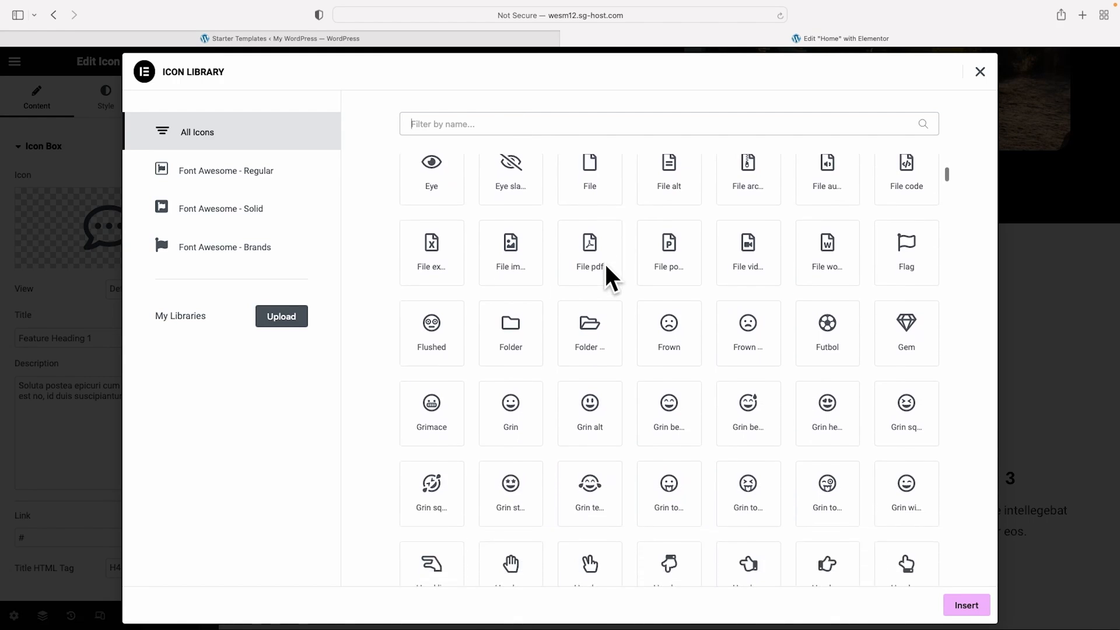
pyautogui.scroll(-5, 607, 277)
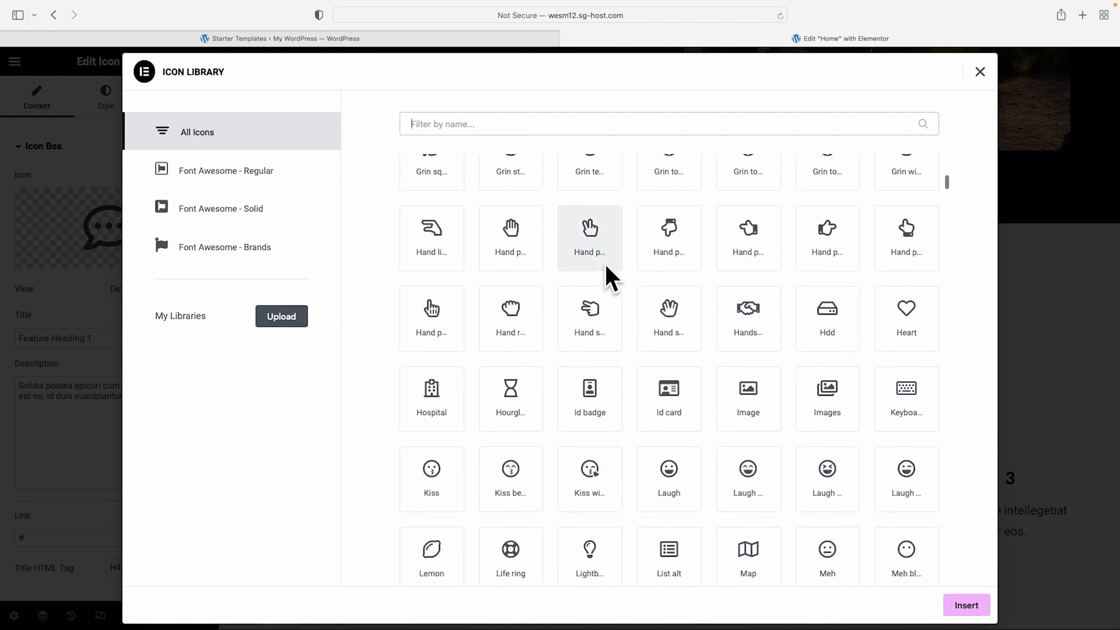
pyautogui.click(913, 362)
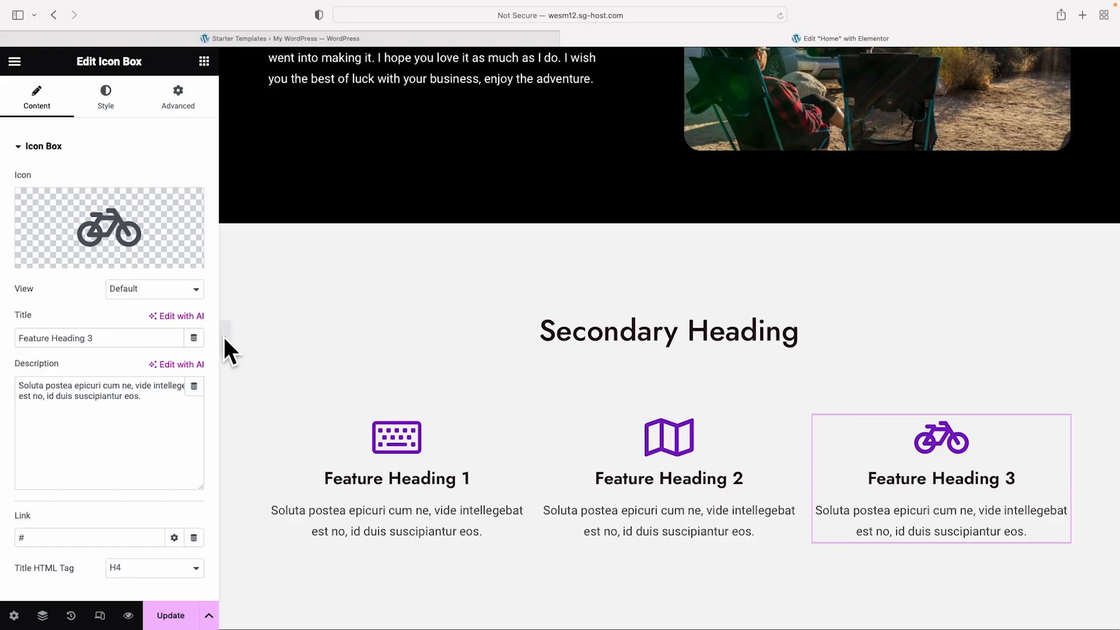
# Review the home page at full width, from the features block and footer back up to the hero
pyautogui.click(223, 335)
pyautogui.scroll(-7, 550, 359)
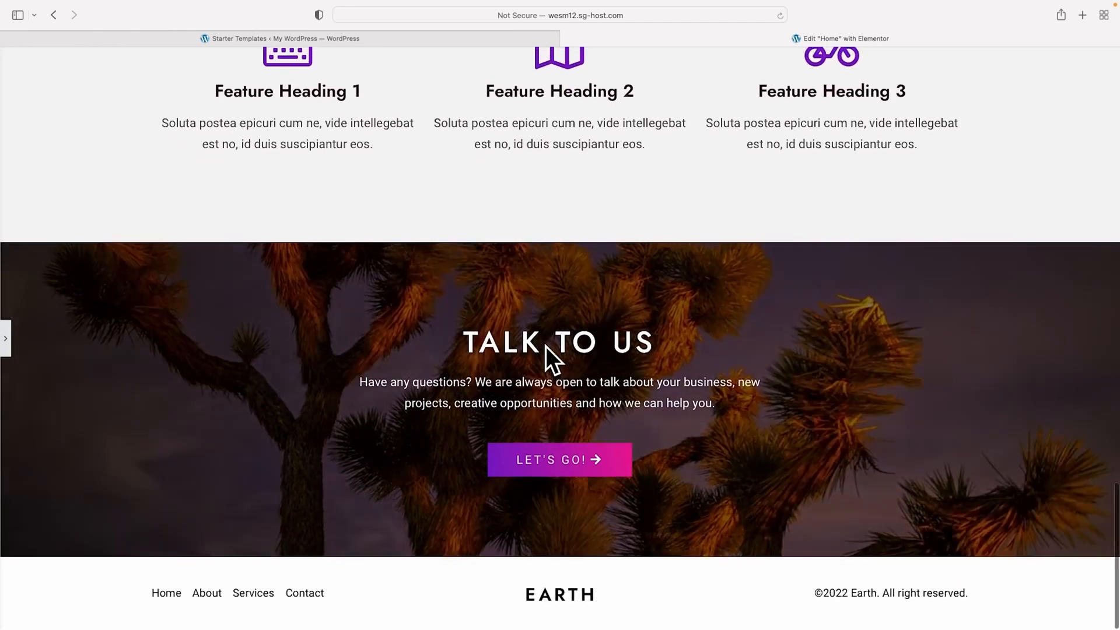
pyautogui.scroll(20, 545, 346)
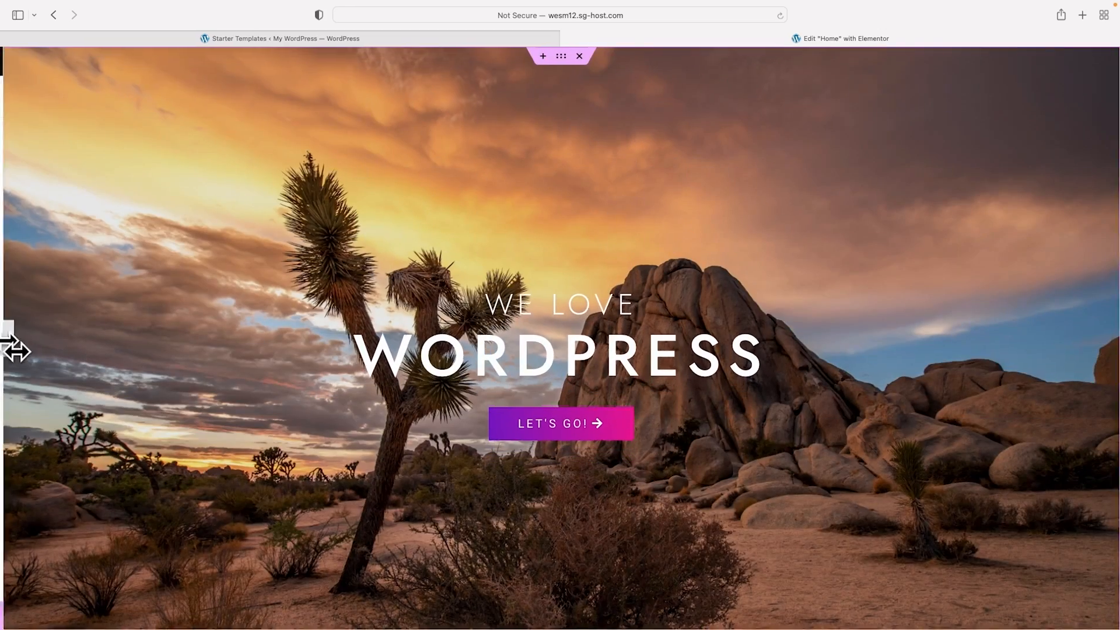
pyautogui.click(5, 338)
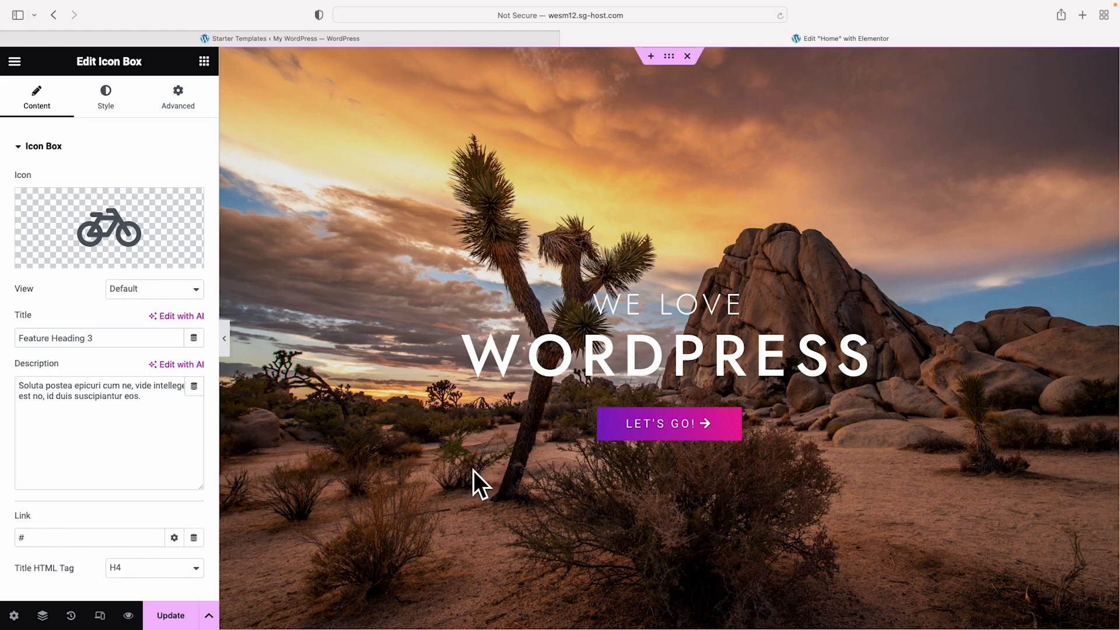
# Switch the canvas to responsive mode with the Mobile Portrait preview and hide the widget settings
pyautogui.click(99, 616)
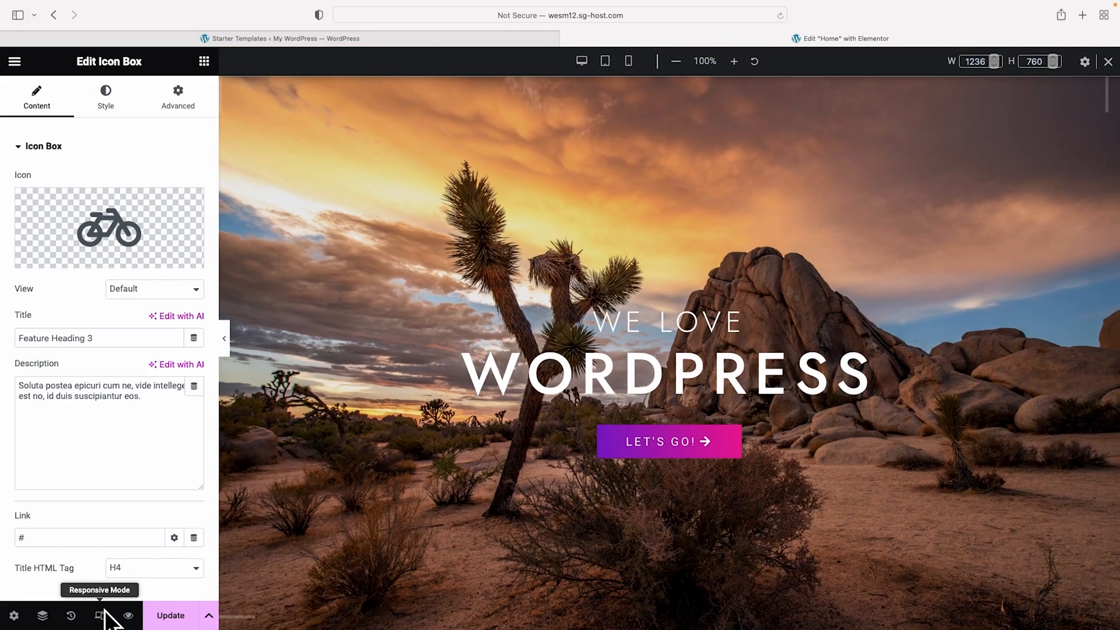
pyautogui.click(629, 60)
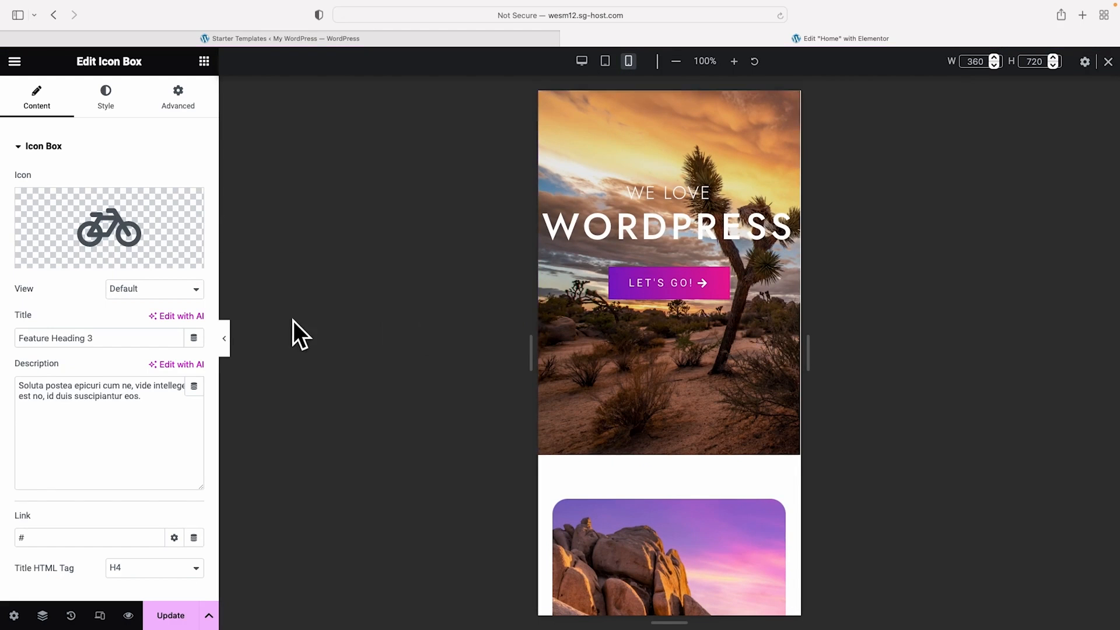
pyautogui.click(225, 339)
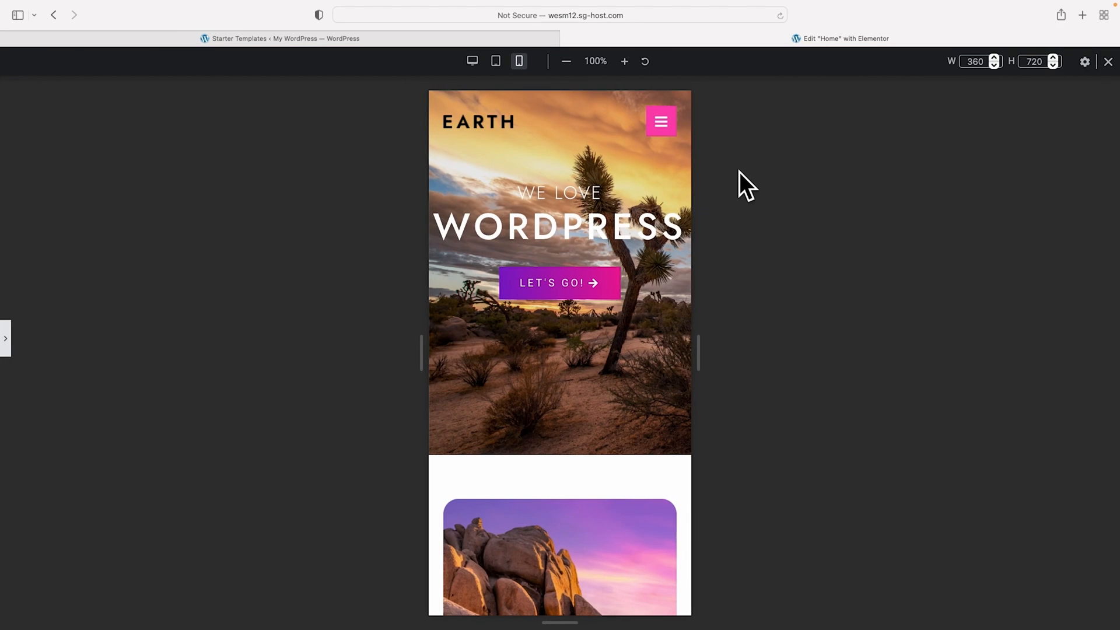
# Examine the mobile layout from the hero through the service cards to the ABOUT US section
pyautogui.scroll(-2, 642, 176)
pyautogui.scroll(2, 641, 176)
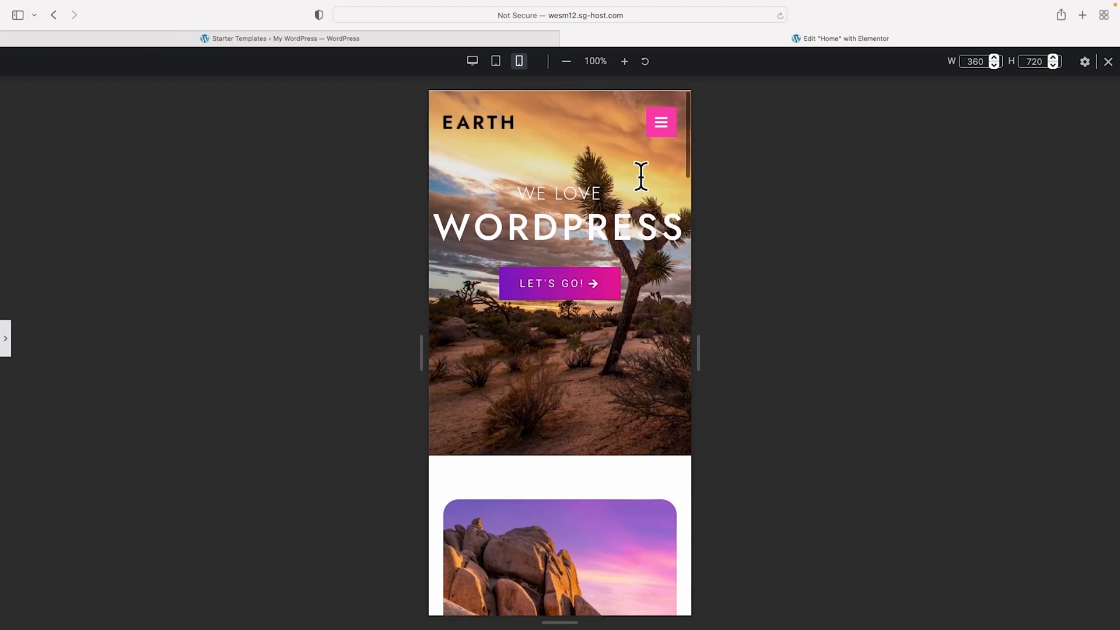
pyautogui.scroll(-8, 641, 176)
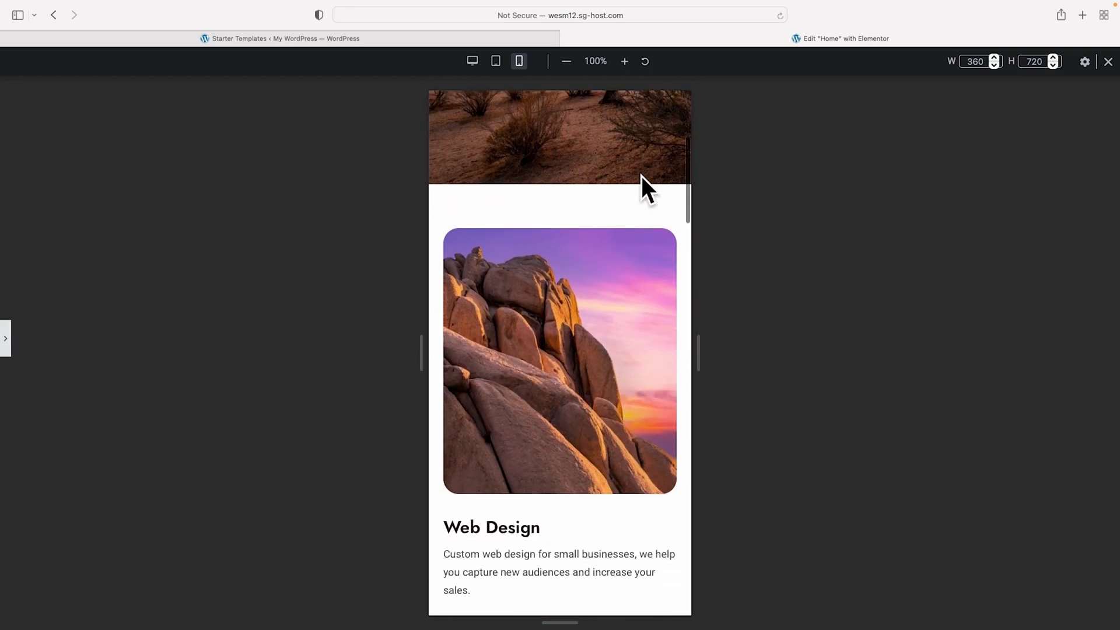
pyautogui.scroll(-6, 641, 176)
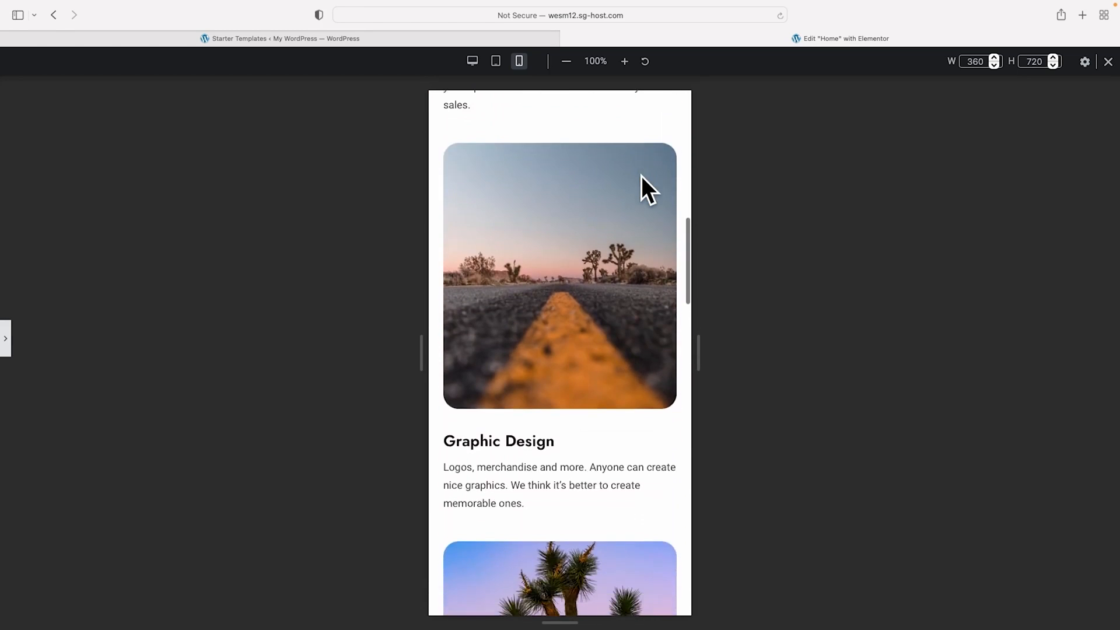
pyautogui.scroll(-3, 642, 176)
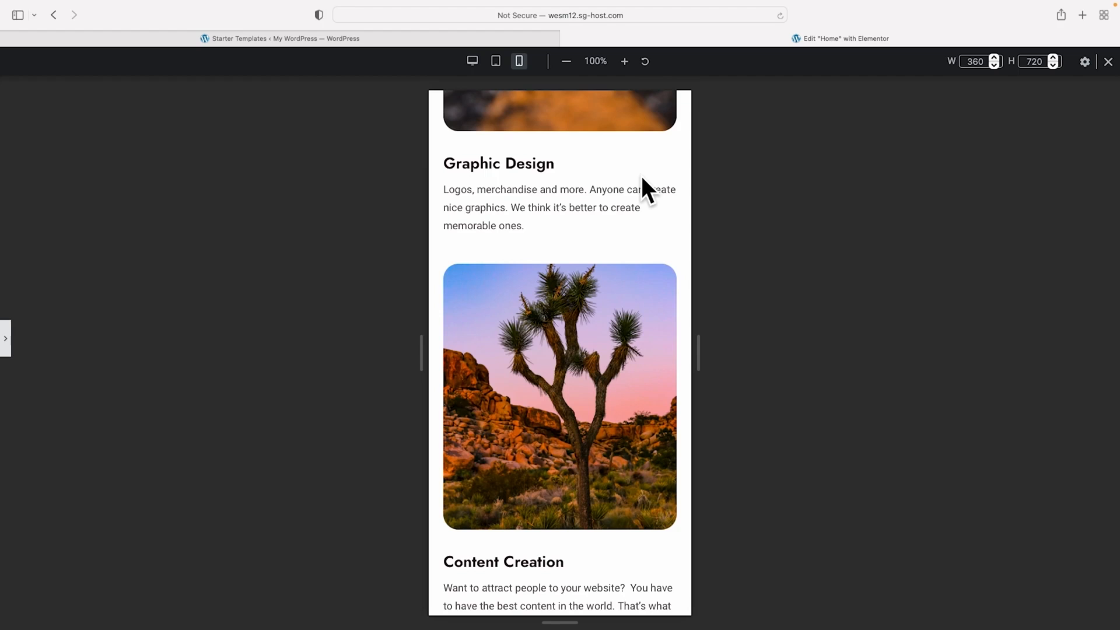
pyautogui.scroll(-4, 641, 178)
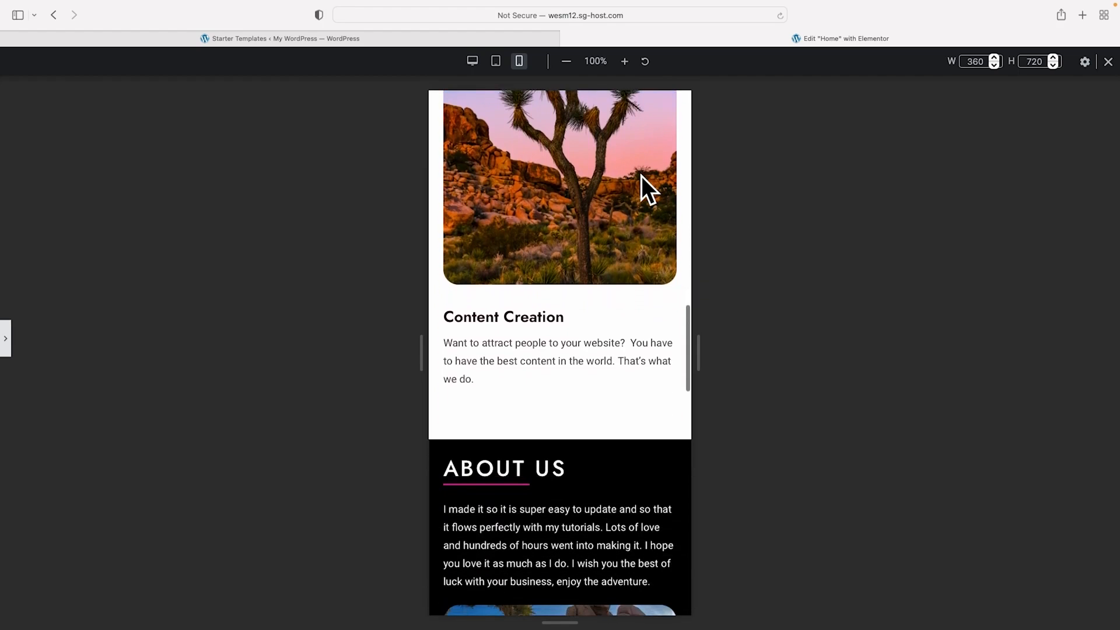
pyautogui.scroll(-3, 642, 177)
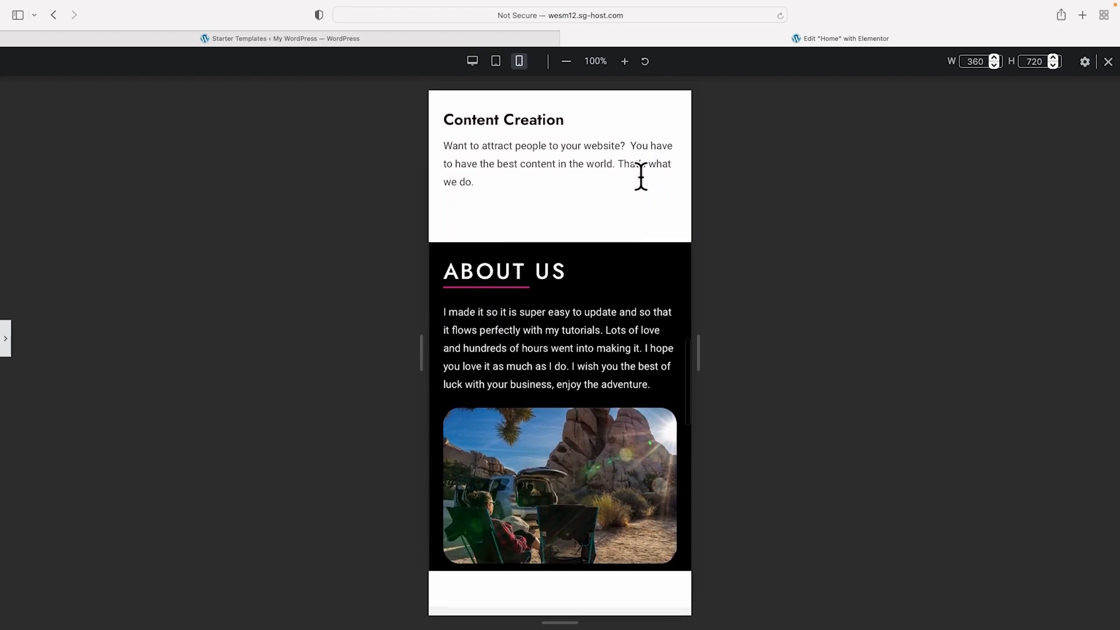
pyautogui.scroll(-1, 640, 176)
pyautogui.scroll(-1, 642, 176)
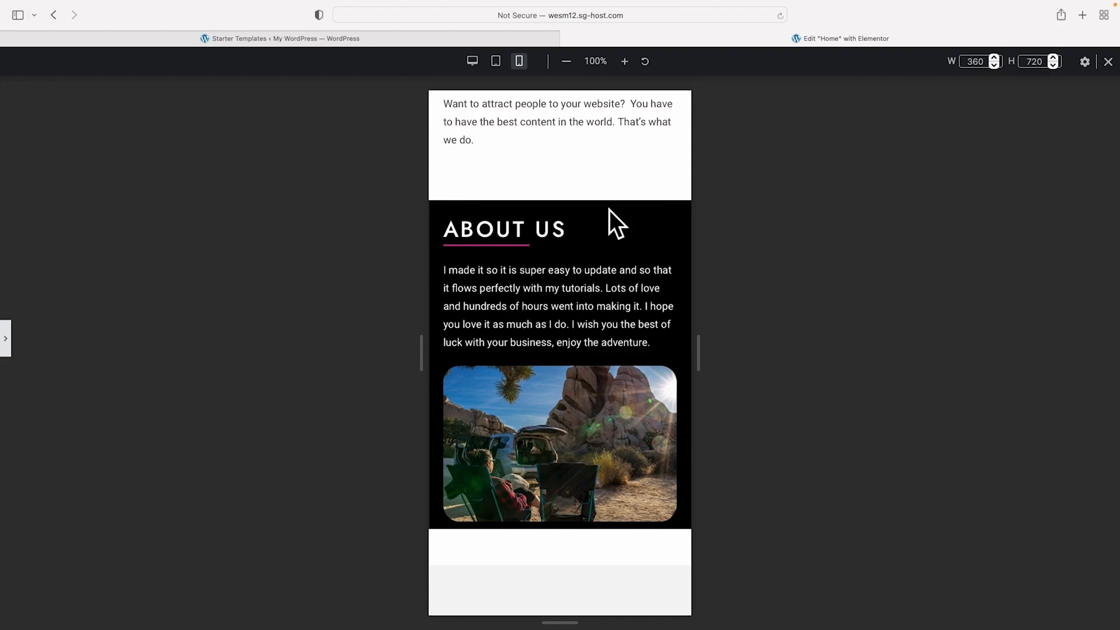
pyautogui.scroll(-1, 609, 209)
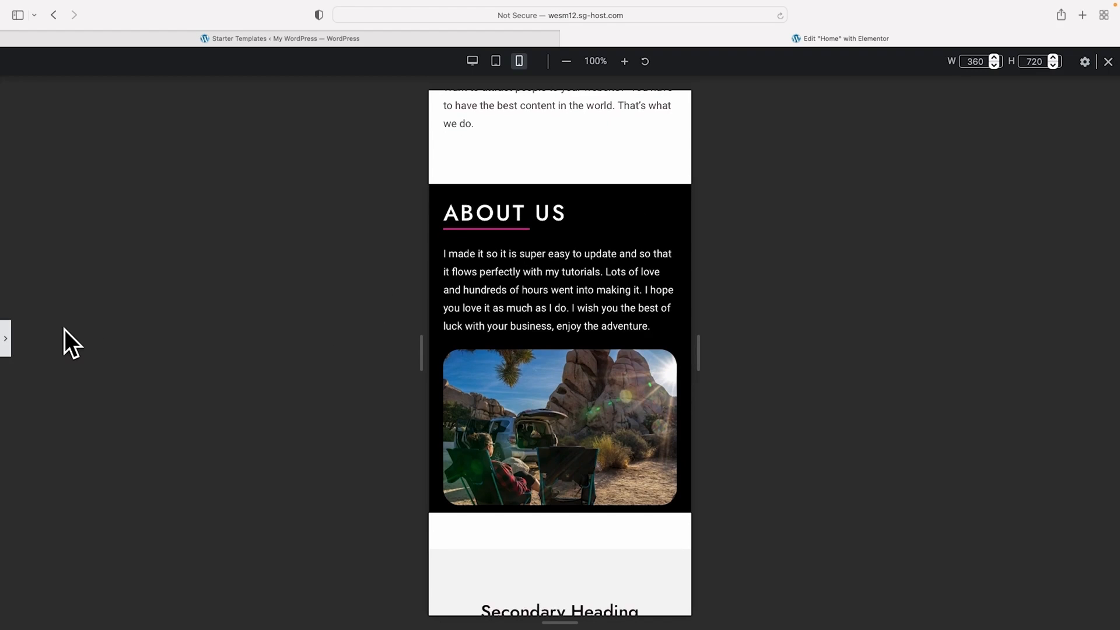
# Set the ABOUT US section's mobile padding to 50 px at the top and 50 px at the bottom
pyautogui.click(6, 339)
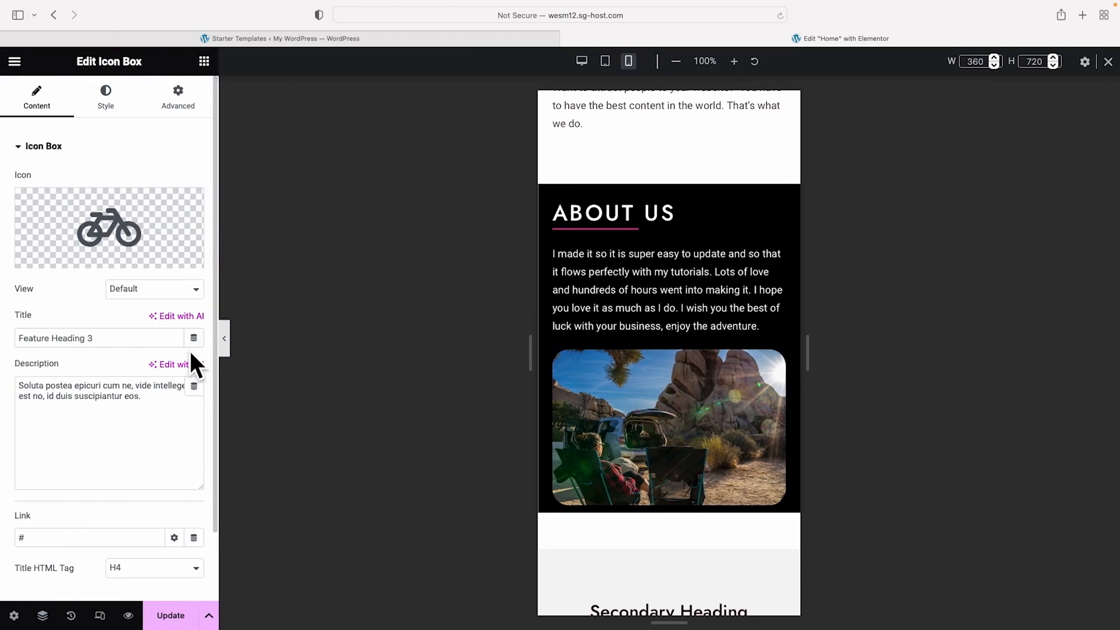
pyautogui.click(669, 175)
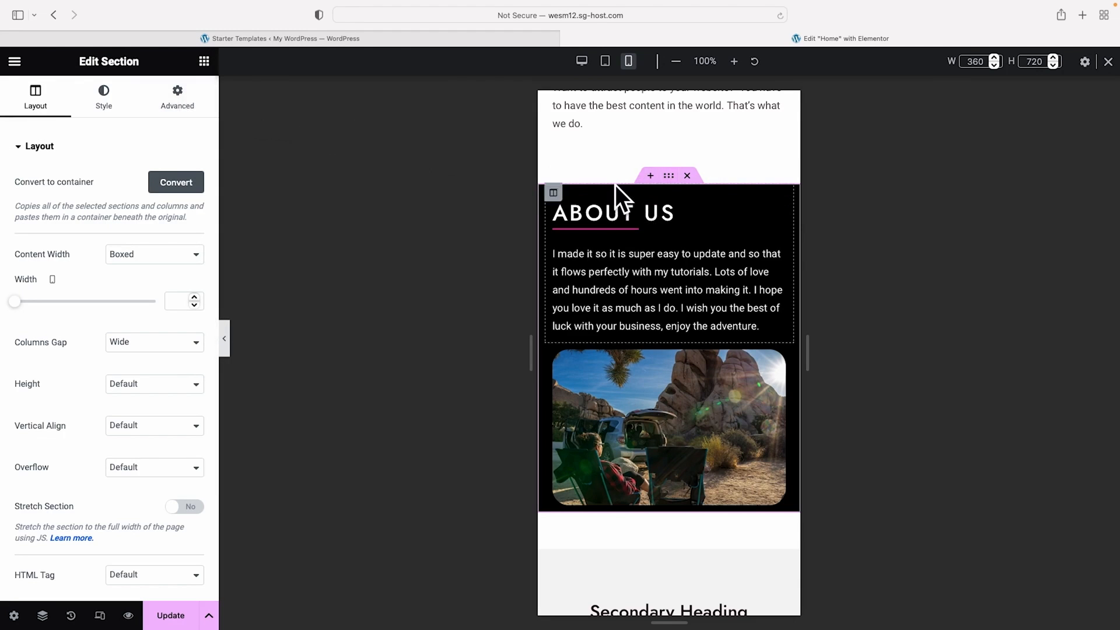
pyautogui.click(177, 99)
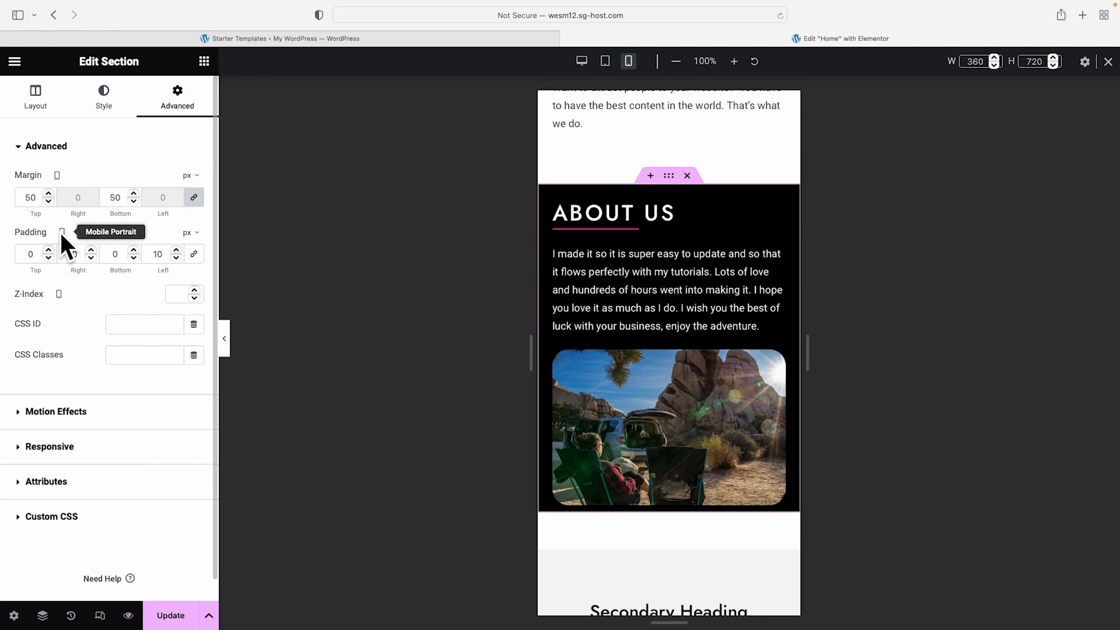
pyautogui.moveTo(47, 249); pyautogui.dragTo(48, 249)
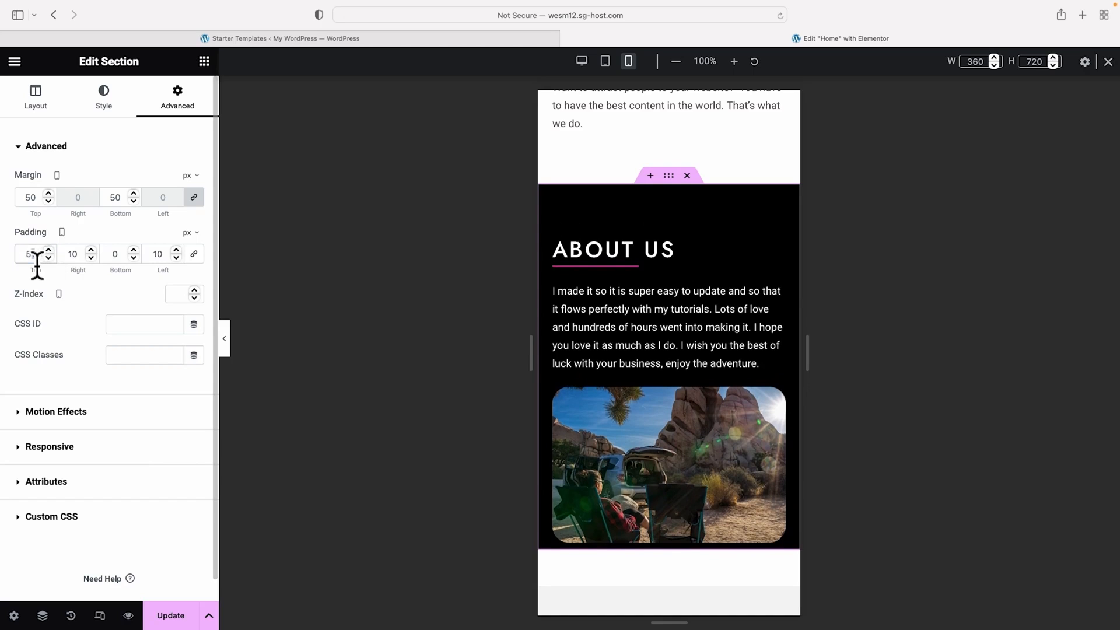
pyautogui.press('BackSpace')
pyautogui.write('0')
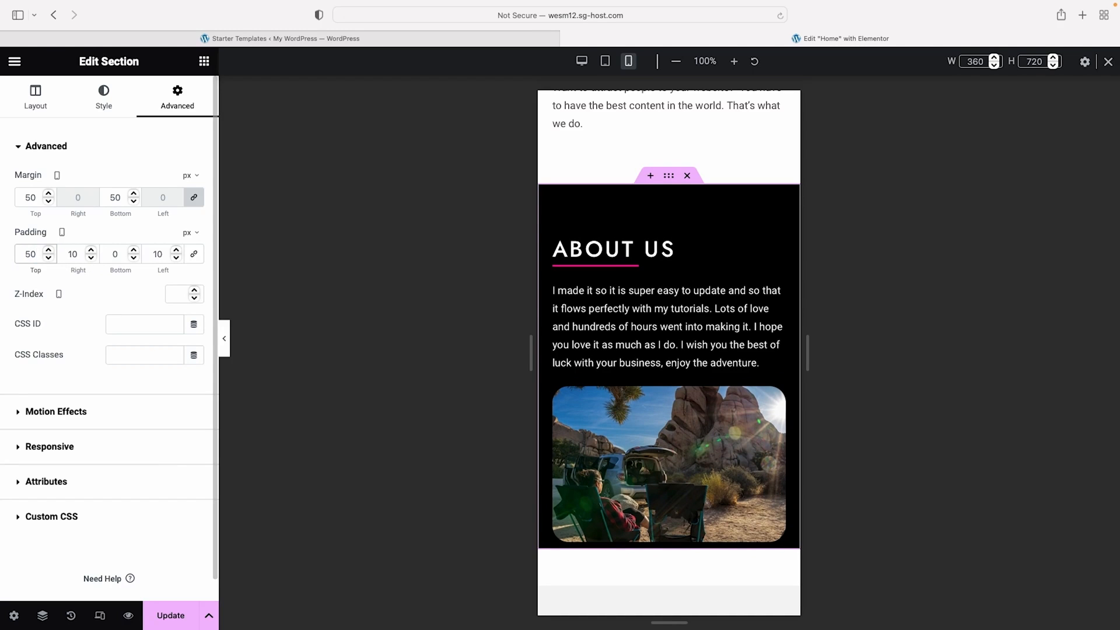
pyautogui.click(114, 255)
pyautogui.write('5')
pyautogui.scroll(-4, 757, 344)
pyautogui.scroll(-3, 759, 341)
pyautogui.scroll(2, 718, 289)
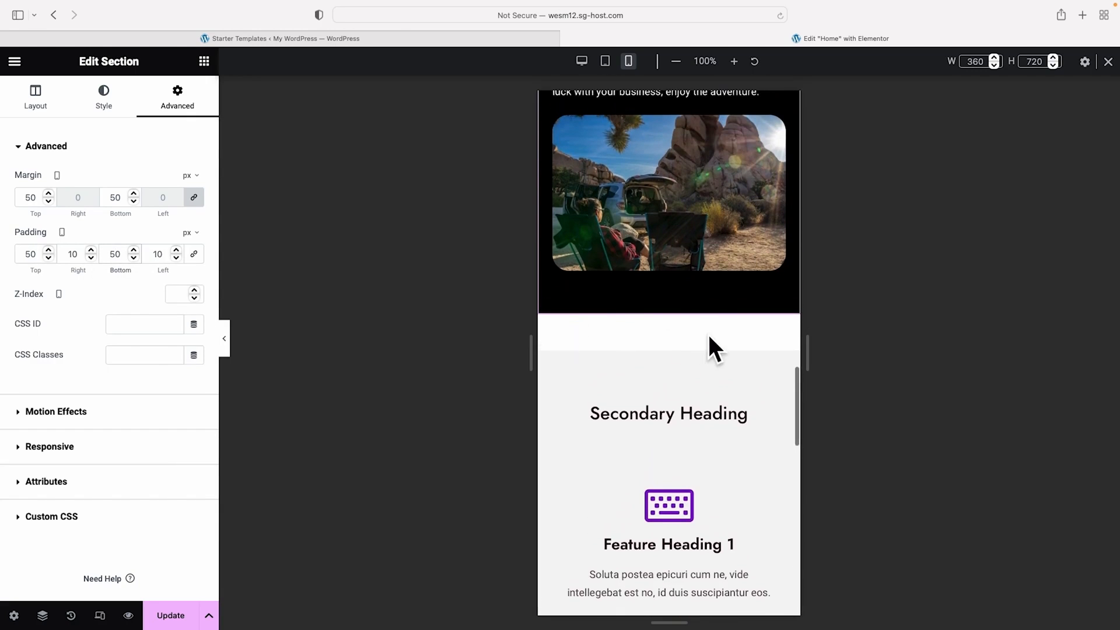
pyautogui.scroll(4, 747, 332)
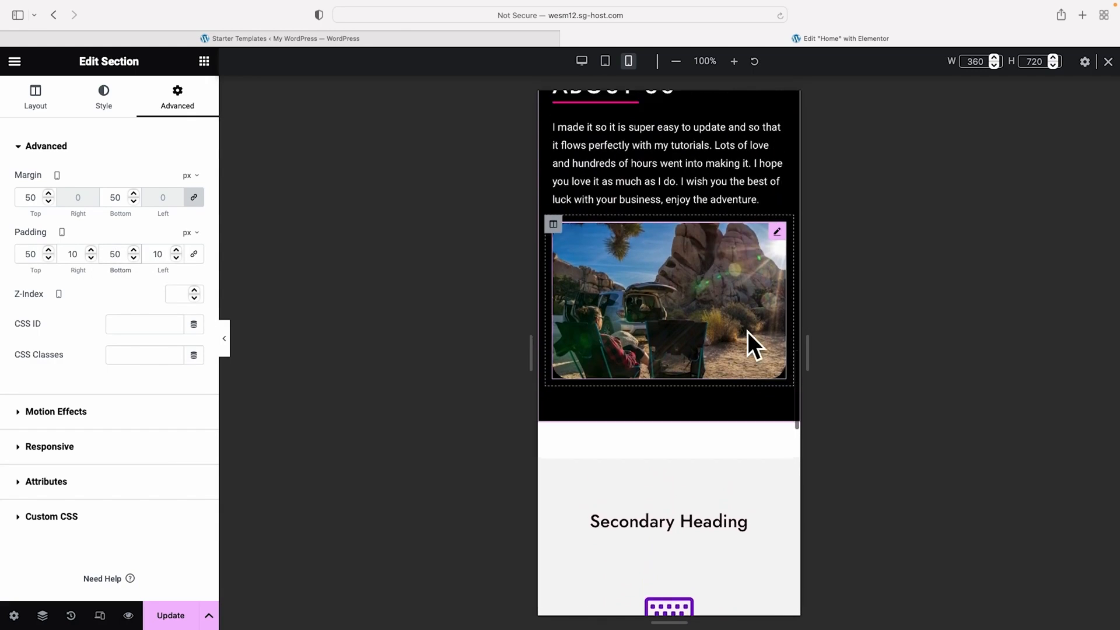
pyautogui.scroll(1, 746, 311)
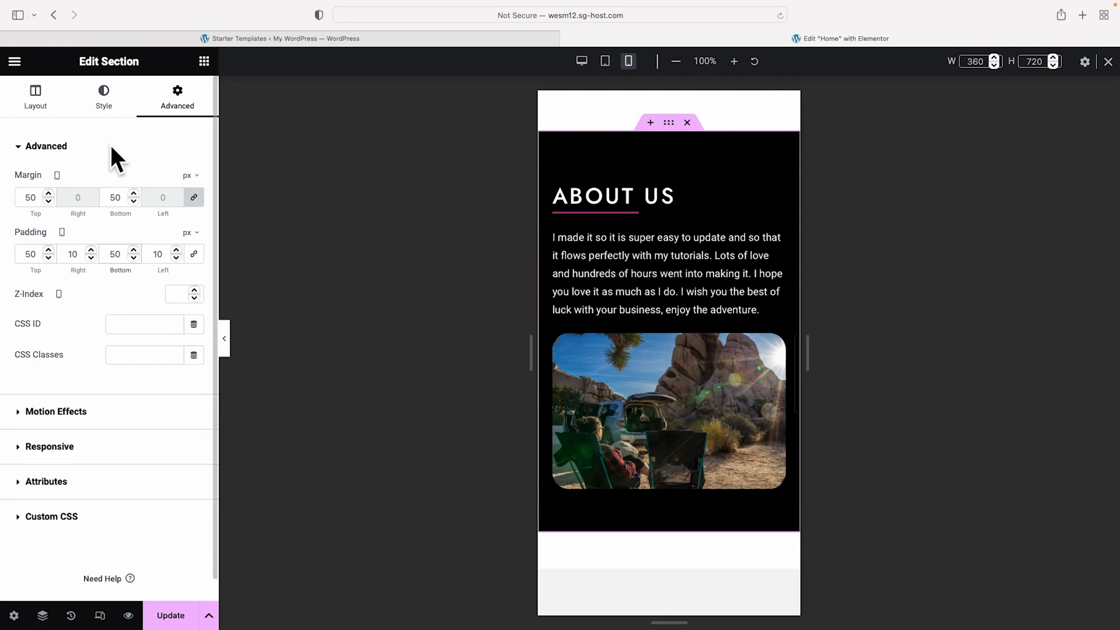
# Set the ABOUT US section's top and bottom mobile margins to 0 and check the rest of the mobile page
pyautogui.moveTo(118, 210); pyautogui.dragTo(113, 213)
pyautogui.press('BackSpace')
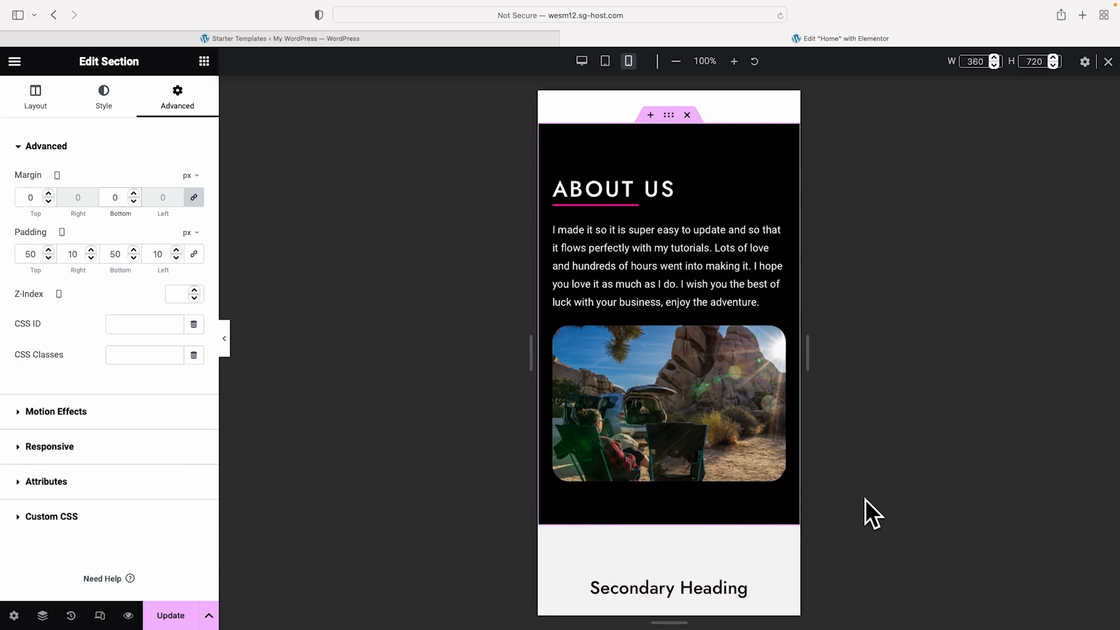
pyautogui.scroll(-15, 739, 525)
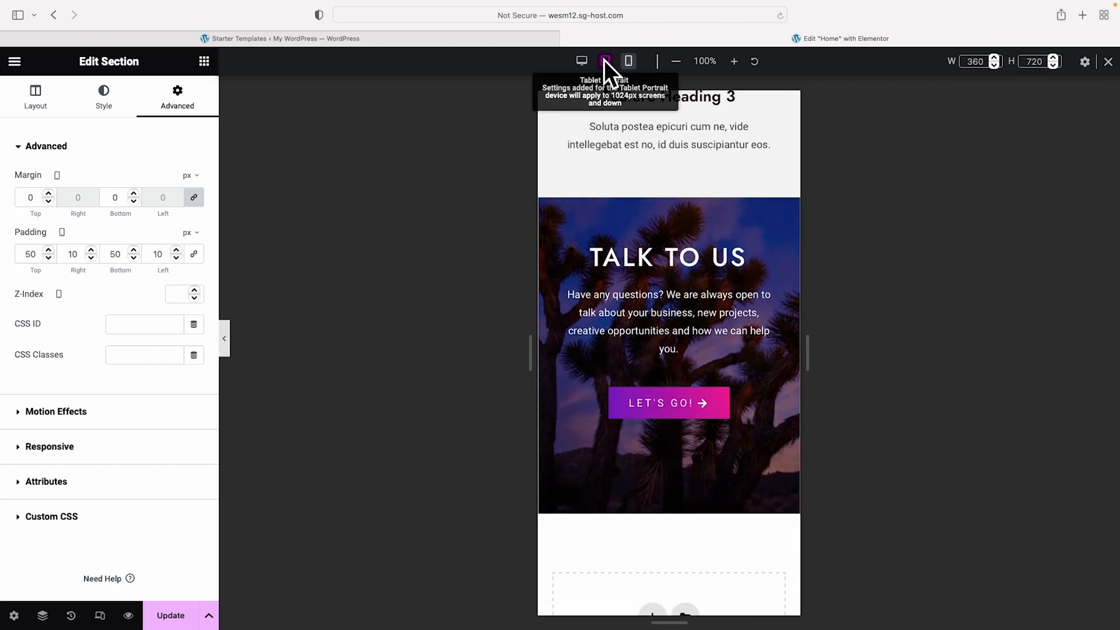
# Leave responsive mode and save the changes to the home page
pyautogui.click(1108, 61)
pyautogui.scroll(10, 805, 268)
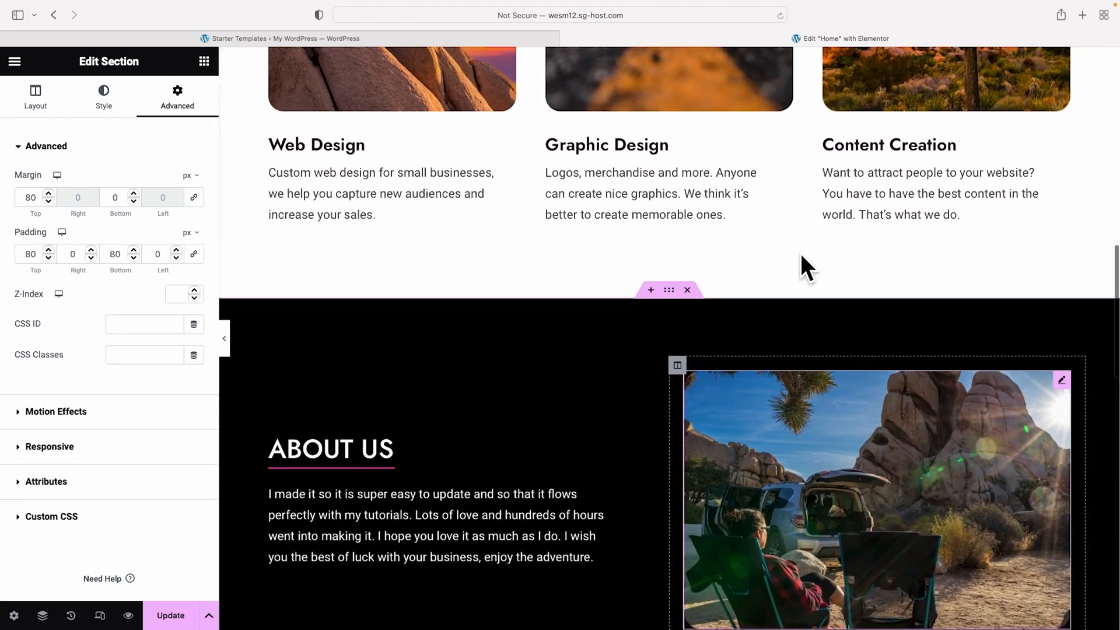
pyautogui.scroll(1, 800, 251)
pyautogui.click(170, 615)
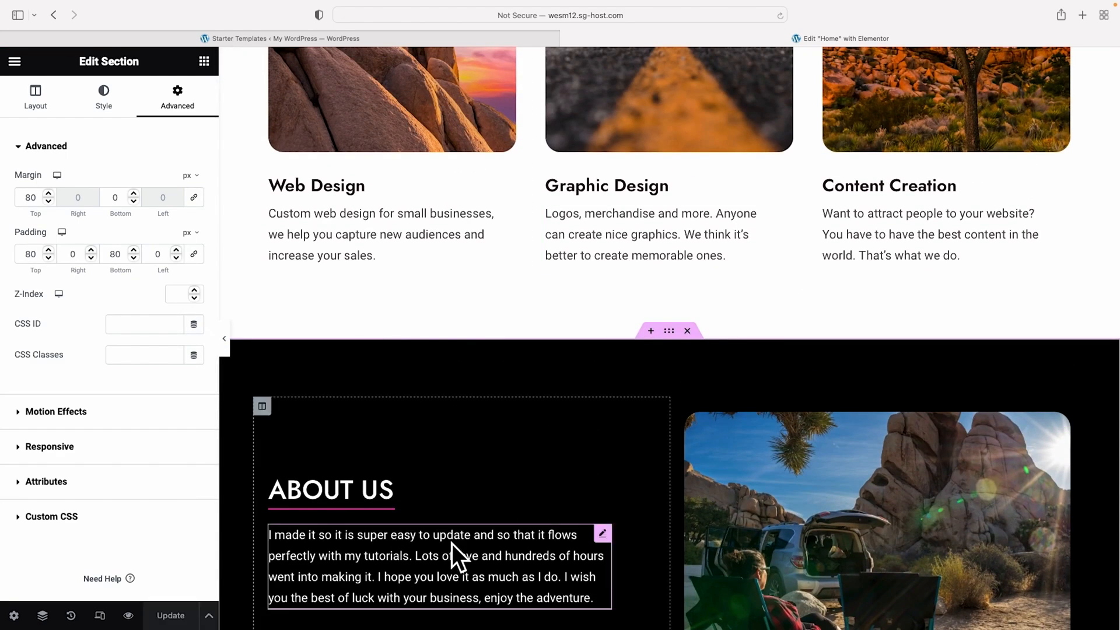
# Preview the saved home page on the site and open the About page for editing in Elementor
pyautogui.scroll(15, 451, 543)
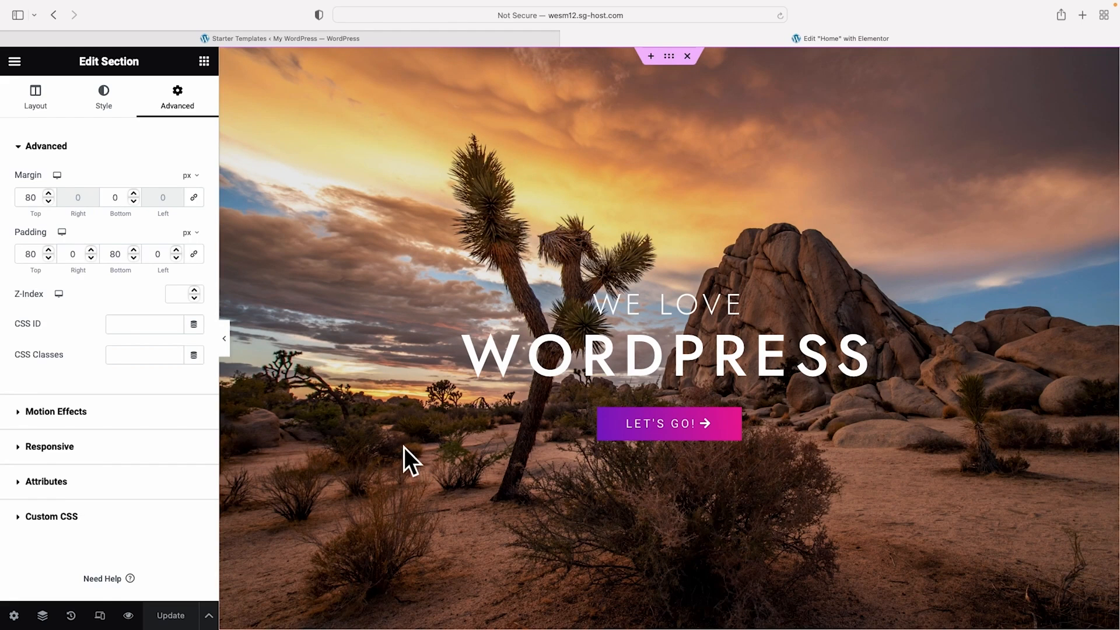
pyautogui.click(127, 616)
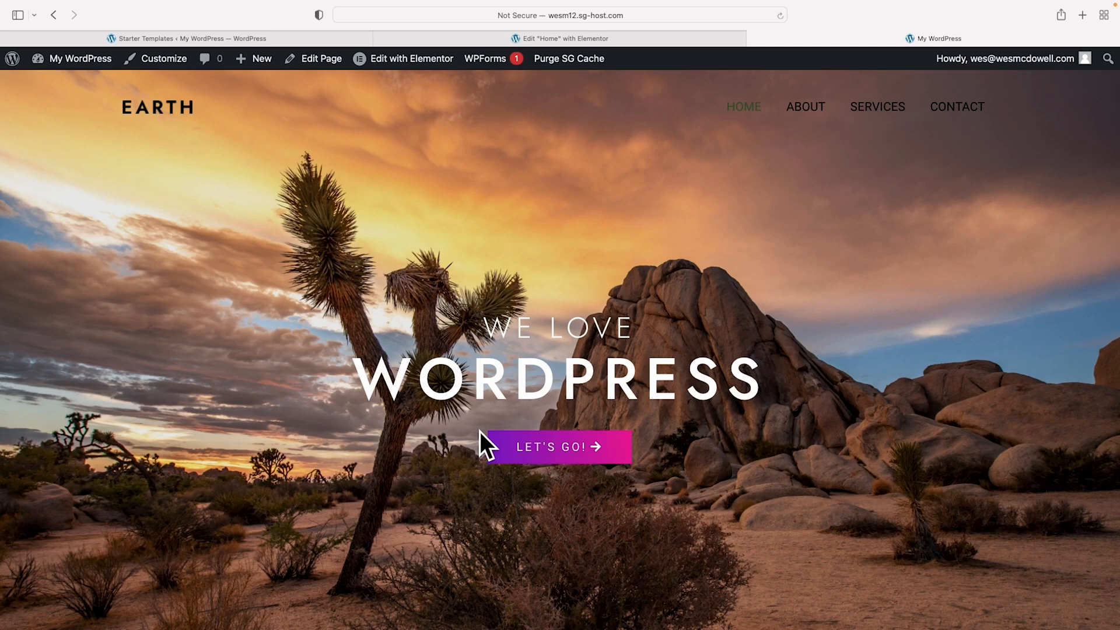
pyautogui.scroll(-3, 505, 425)
pyautogui.scroll(3, 505, 426)
pyautogui.click(807, 108)
pyautogui.click(410, 59)
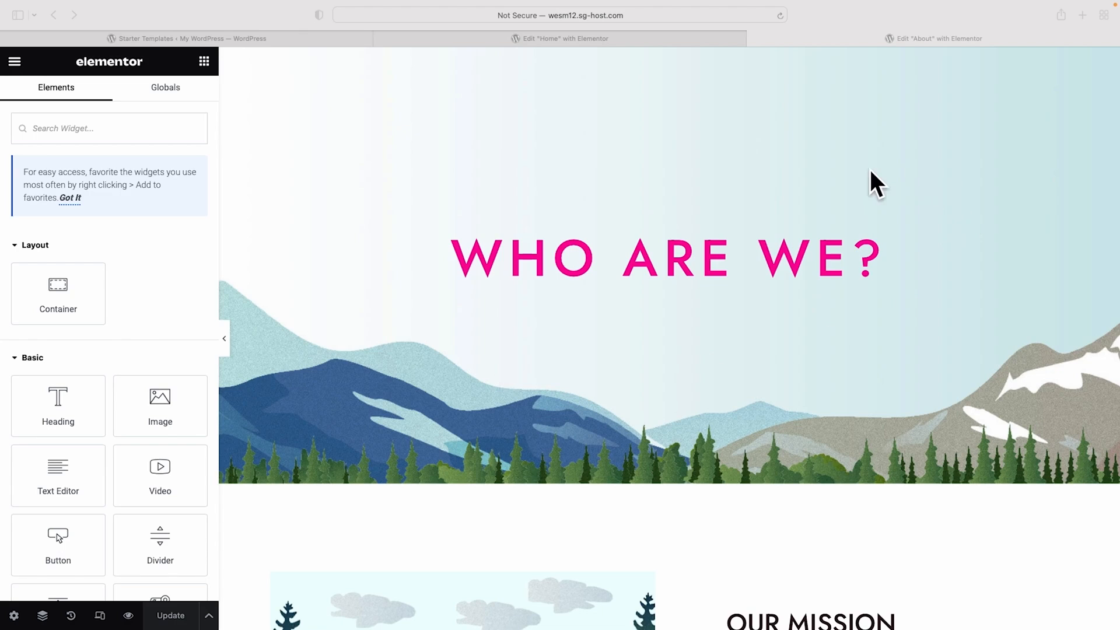
# Replace the WHO ARE WE? section's background with the Shutterstock_184209146.jpg image from the media library and set its position to Top Center
pyautogui.click(813, 160)
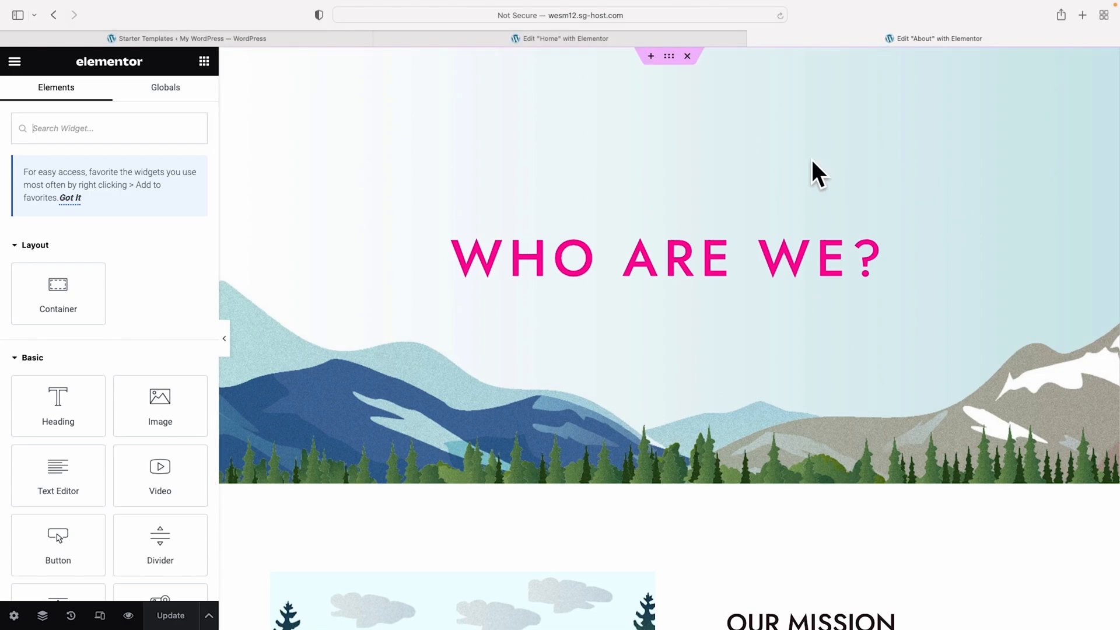
pyautogui.click(669, 56)
pyautogui.click(105, 89)
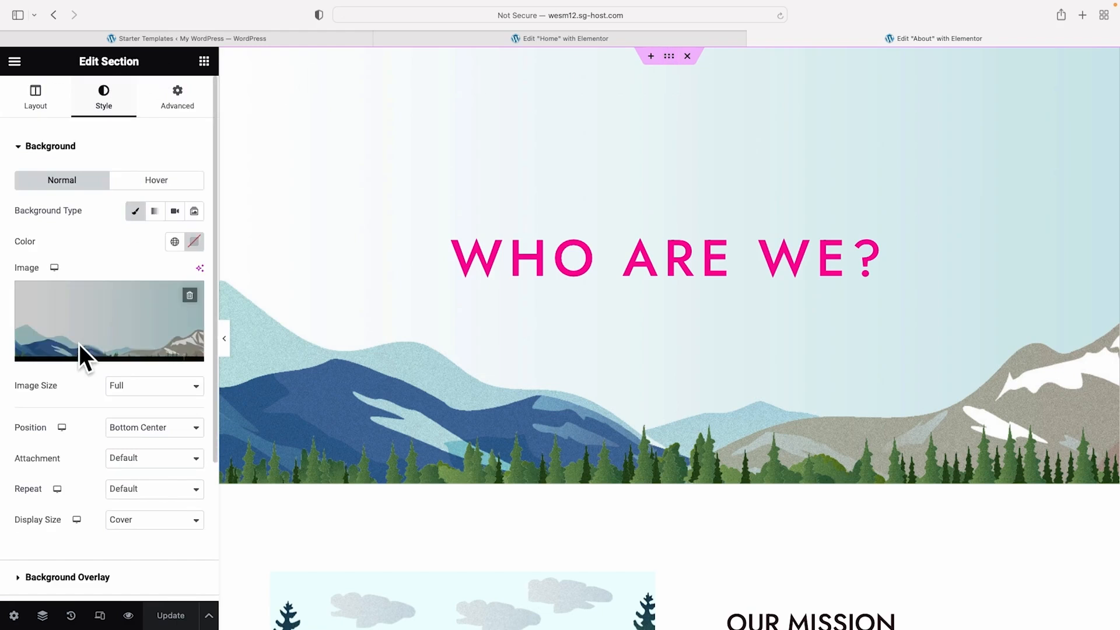
pyautogui.click(117, 351)
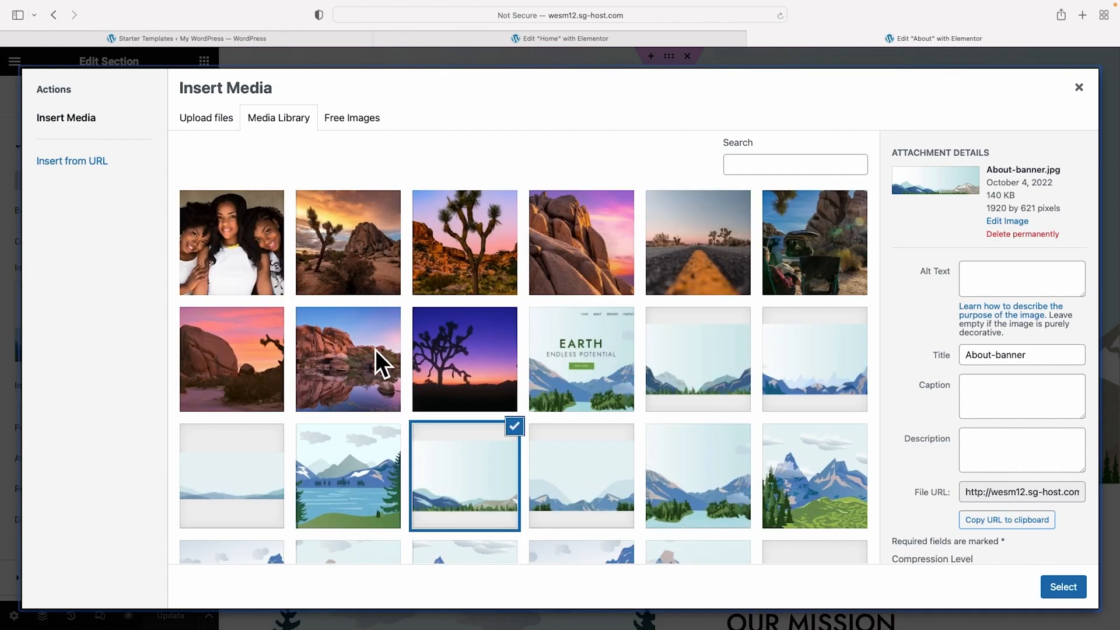
pyautogui.click(373, 356)
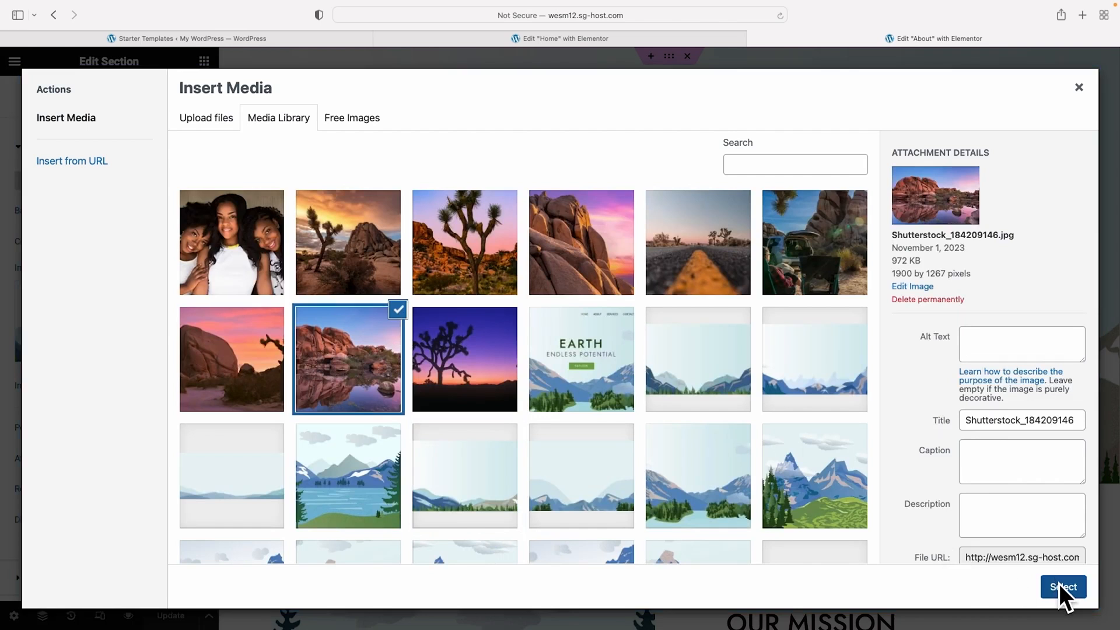
pyautogui.click(1058, 586)
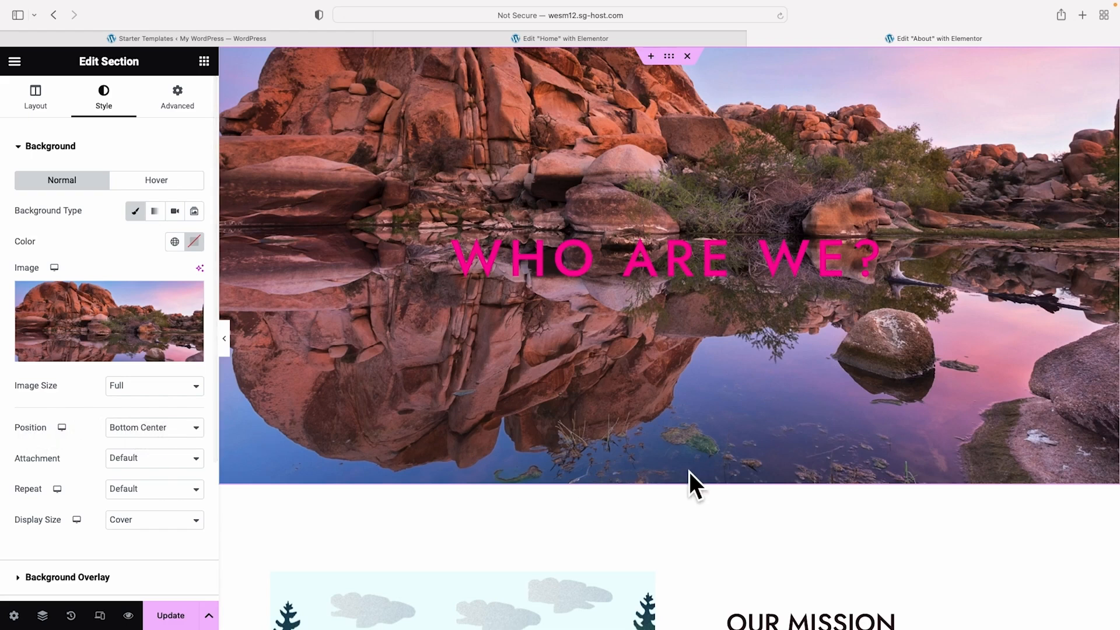
pyautogui.click(170, 421)
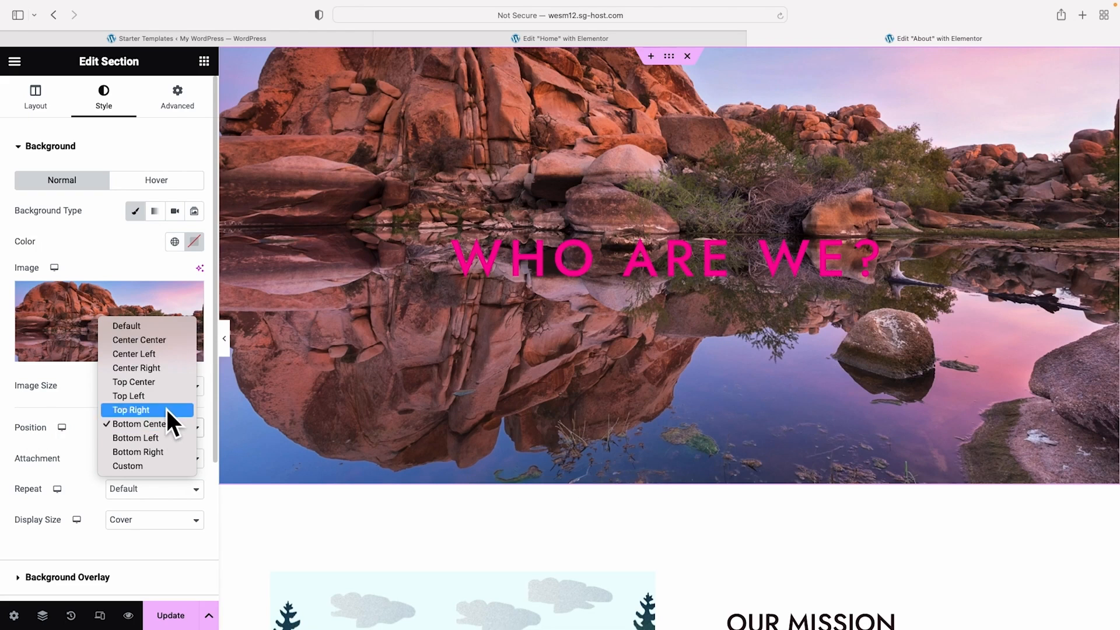
pyautogui.click(161, 379)
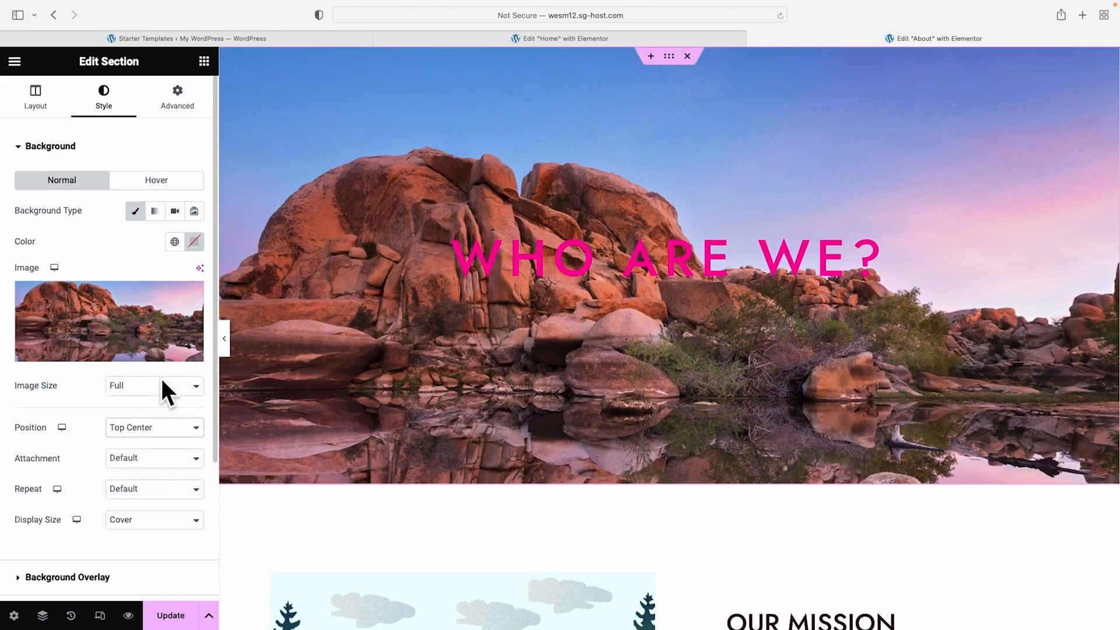
# Set the WHO ARE WE? heading's text color to white, #FFFFFF
pyautogui.click(550, 279)
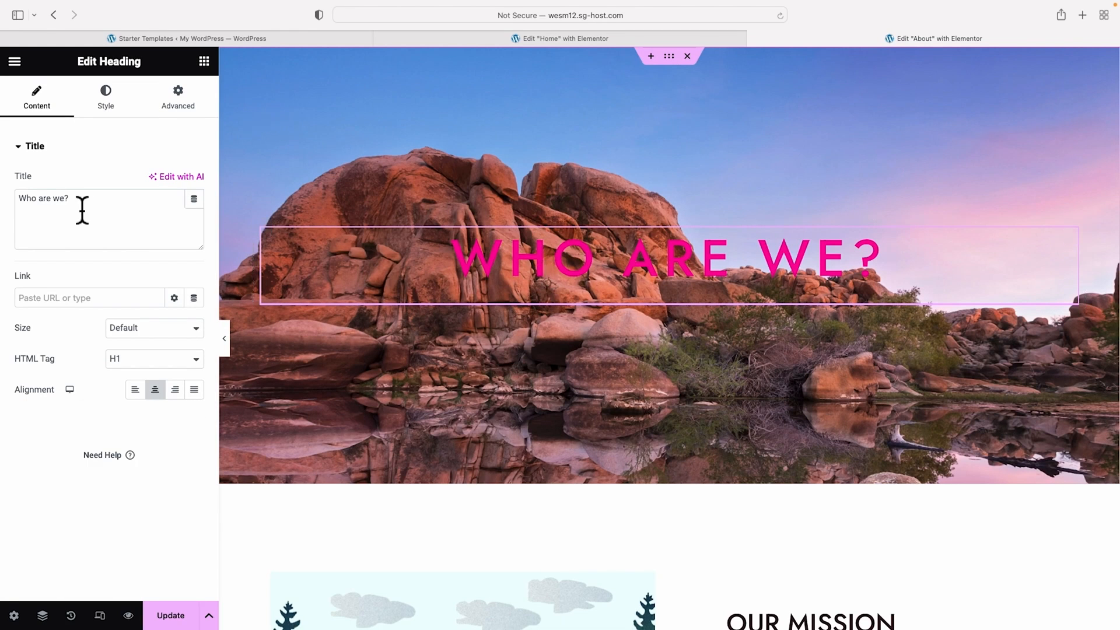
pyautogui.moveTo(68, 200); pyautogui.dragTo(9, 205)
pyautogui.click(106, 103)
pyautogui.click(194, 180)
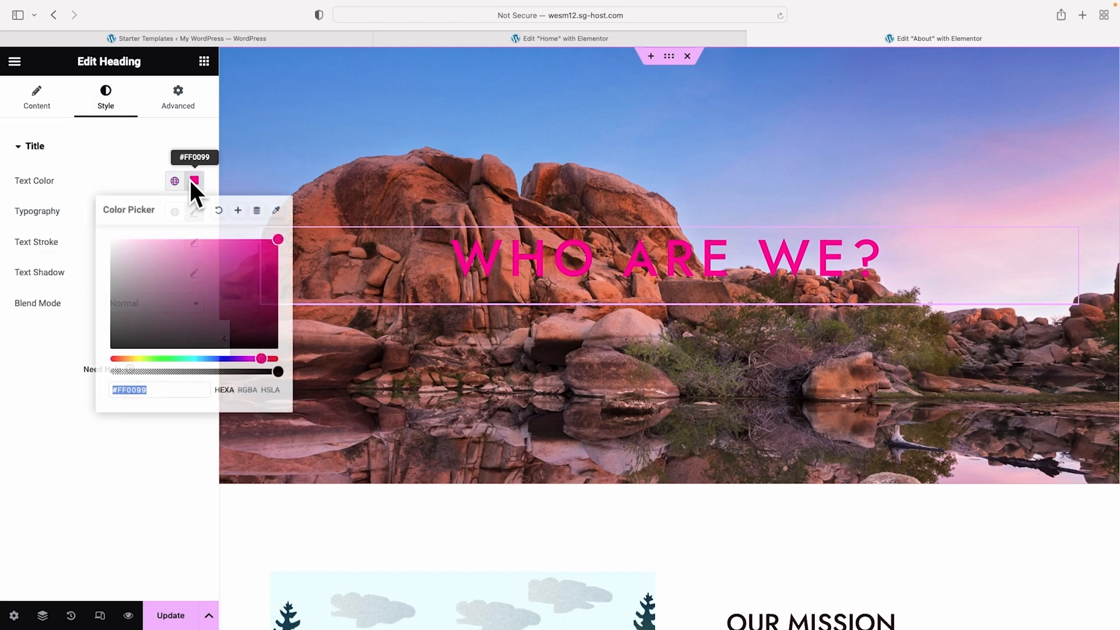
pyautogui.write('#FFFFFF')
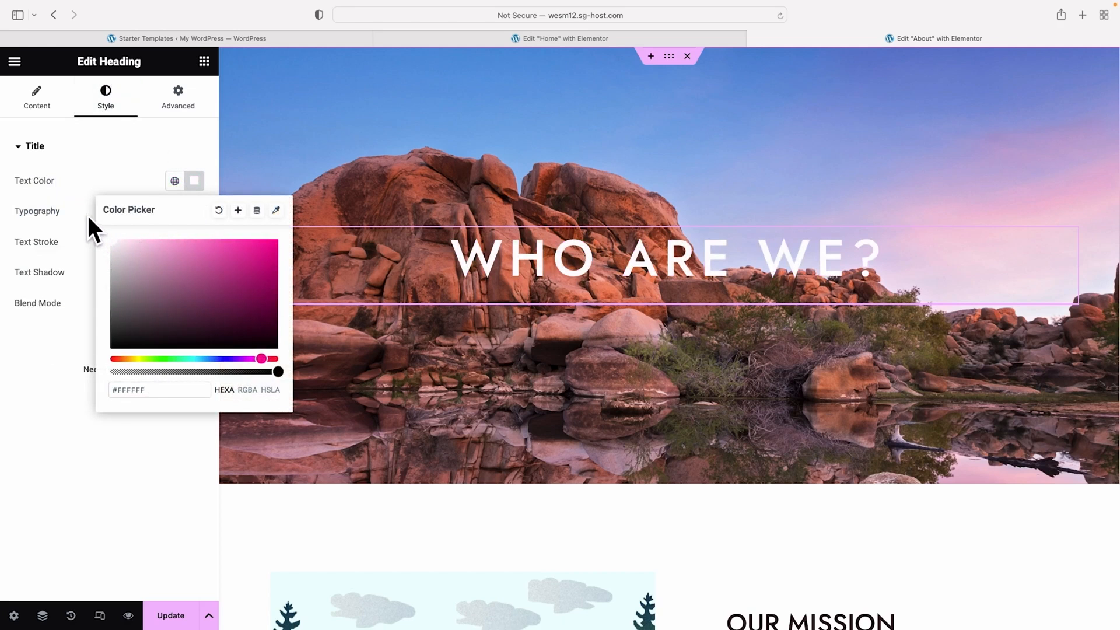
pyautogui.click(180, 153)
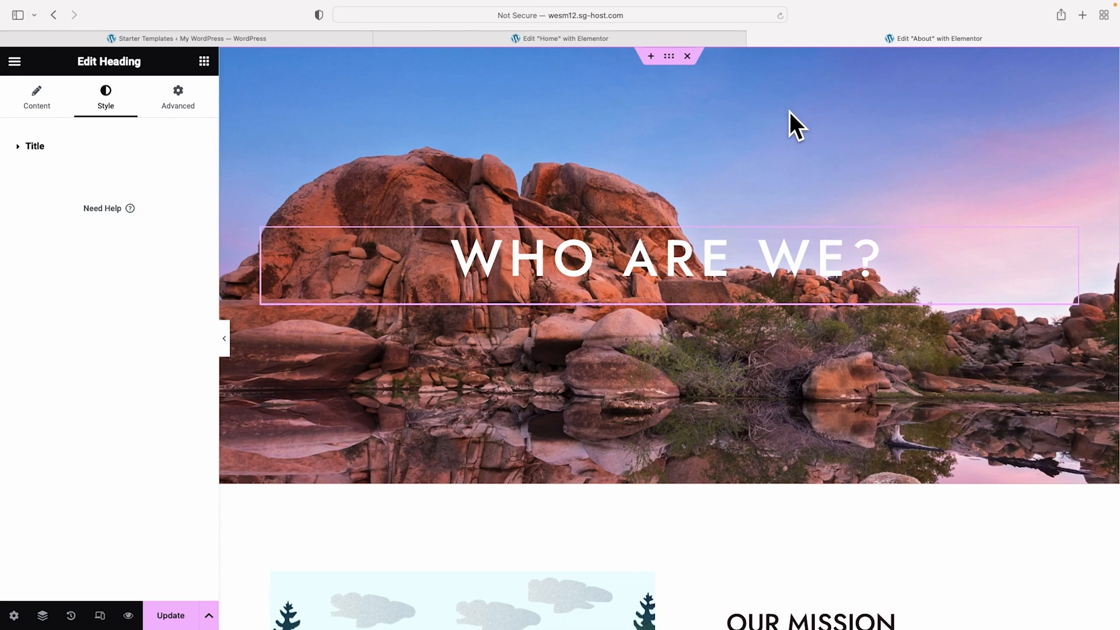
# Set the WHO ARE WE? section's minimum height to 280 px and check the banner with the page header at full width
pyautogui.click(670, 57)
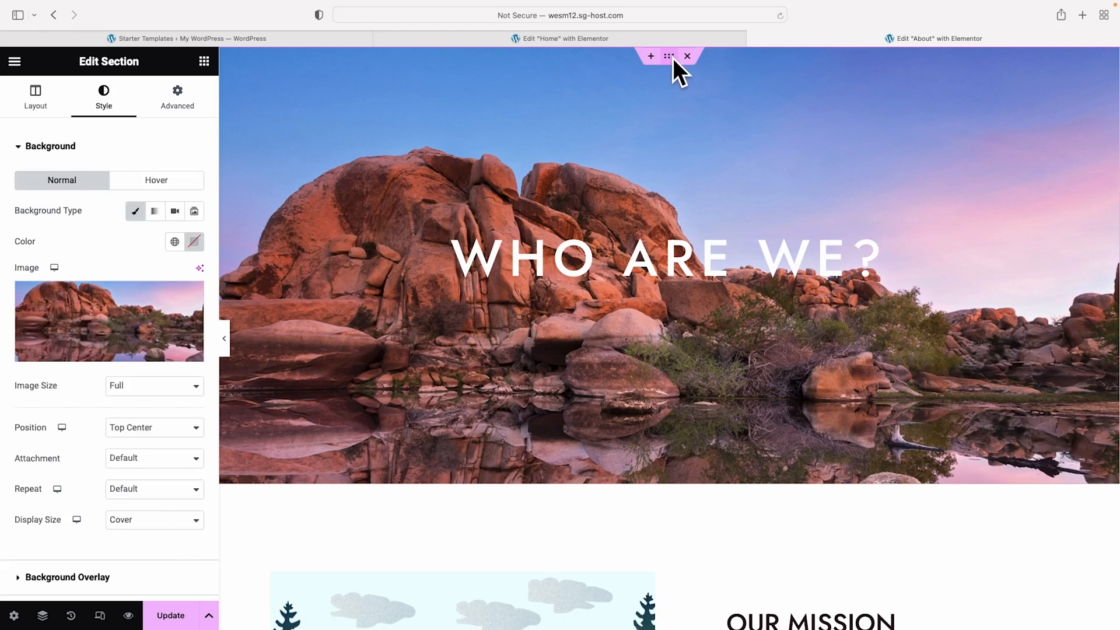
pyautogui.click(33, 92)
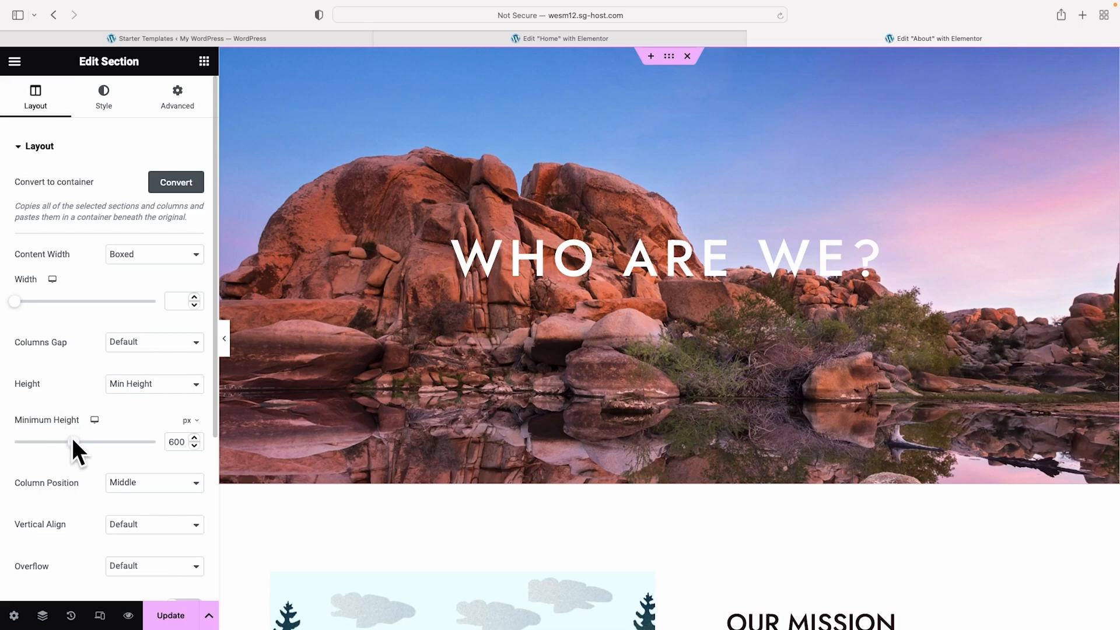
pyautogui.moveTo(71, 435); pyautogui.dragTo(40, 435)
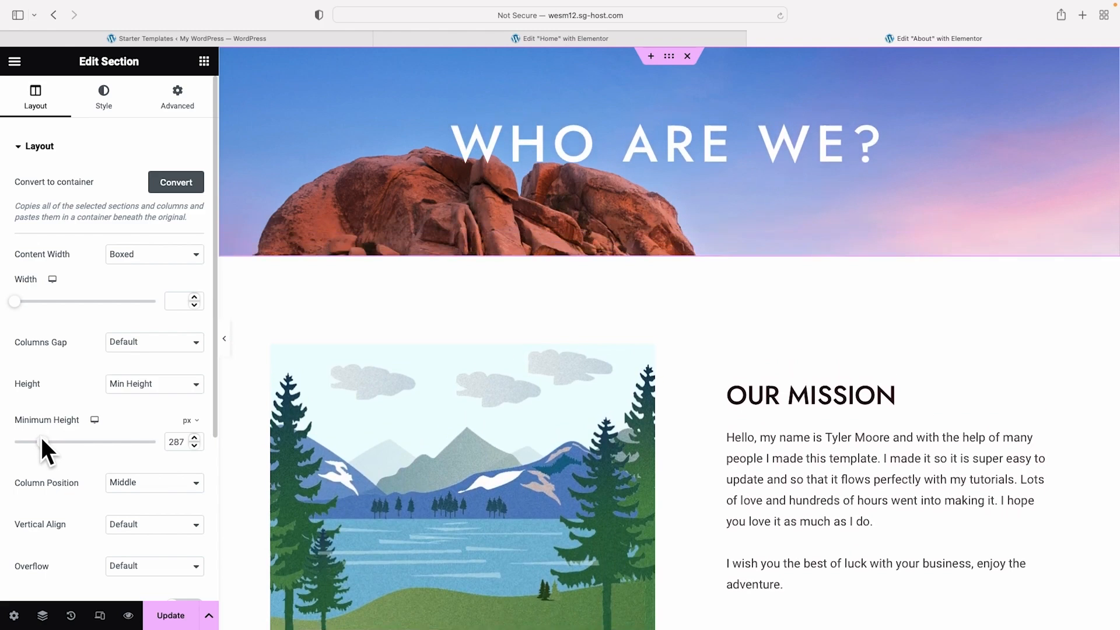
pyautogui.moveTo(182, 450); pyautogui.dragTo(189, 451)
pyautogui.write('0')
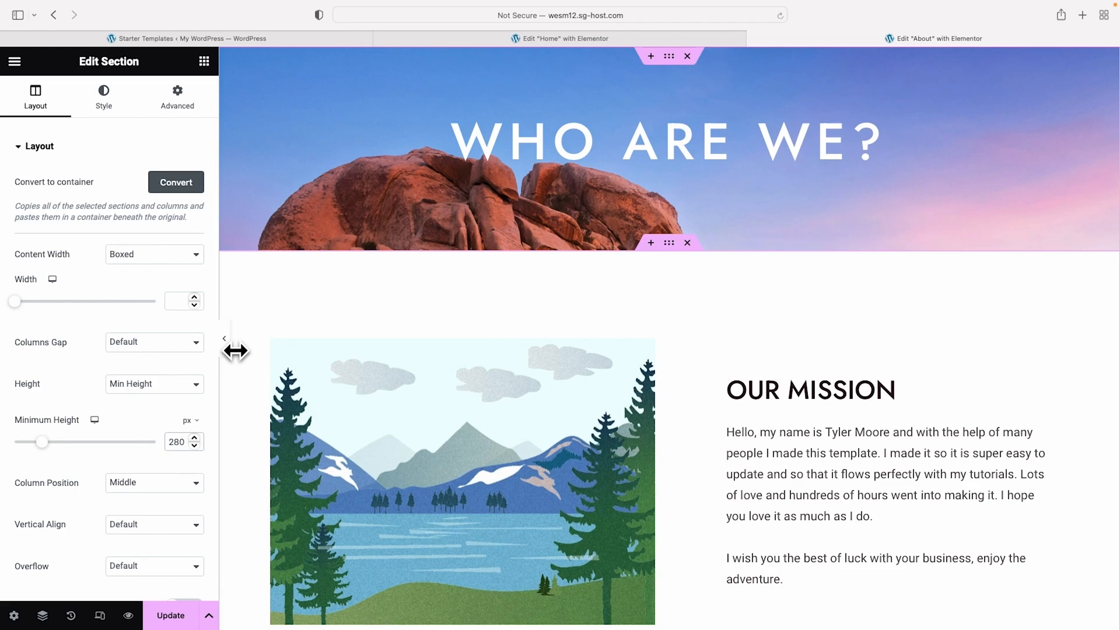
pyautogui.click(224, 339)
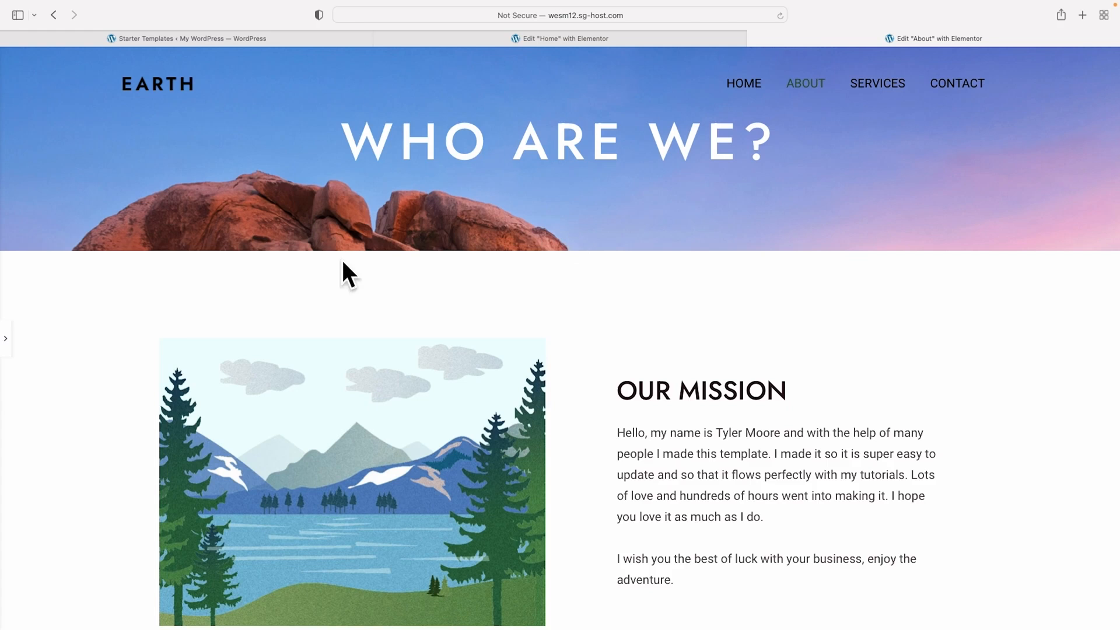
pyautogui.click(5, 337)
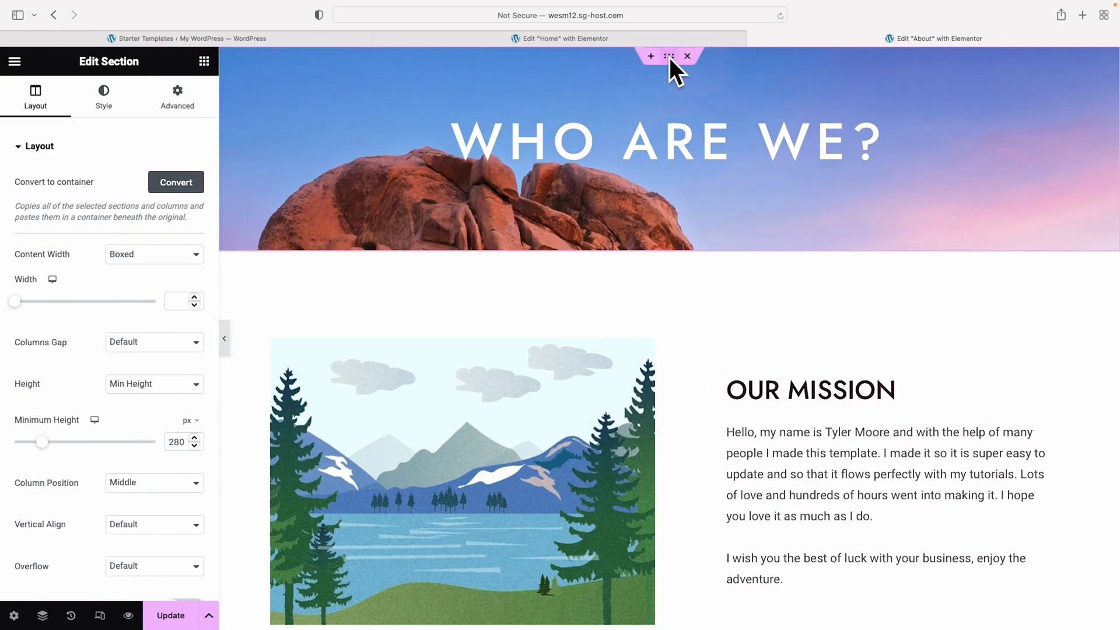
# Unlink the WHO ARE WE? section's padding values, set the top padding to 50 px and check the banner at full width
pyautogui.click(184, 105)
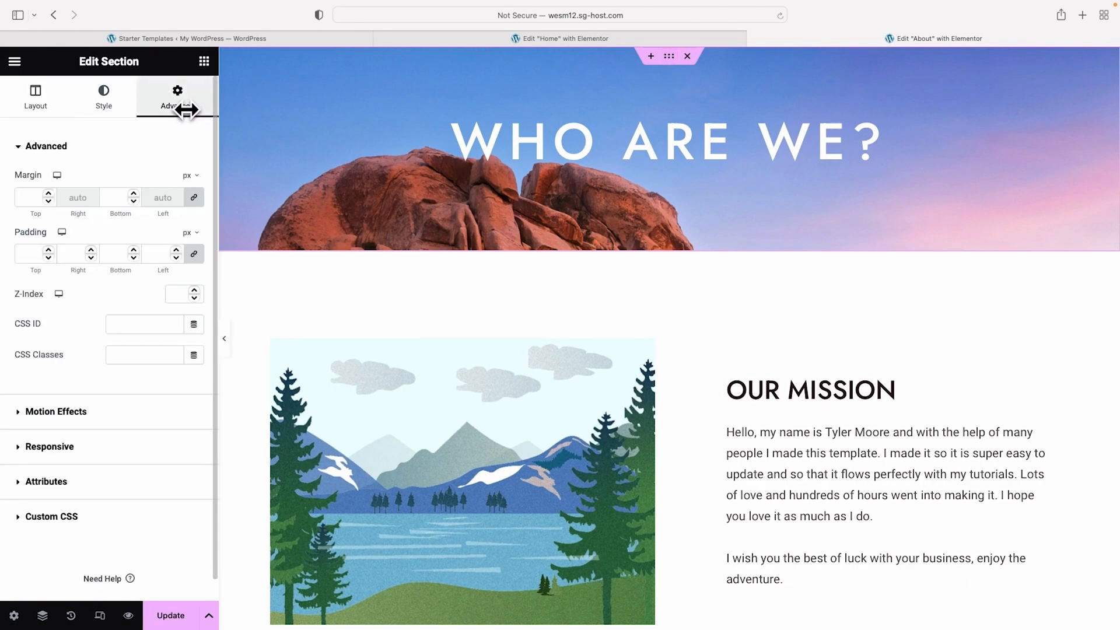
pyautogui.click(194, 254)
pyautogui.click(29, 256)
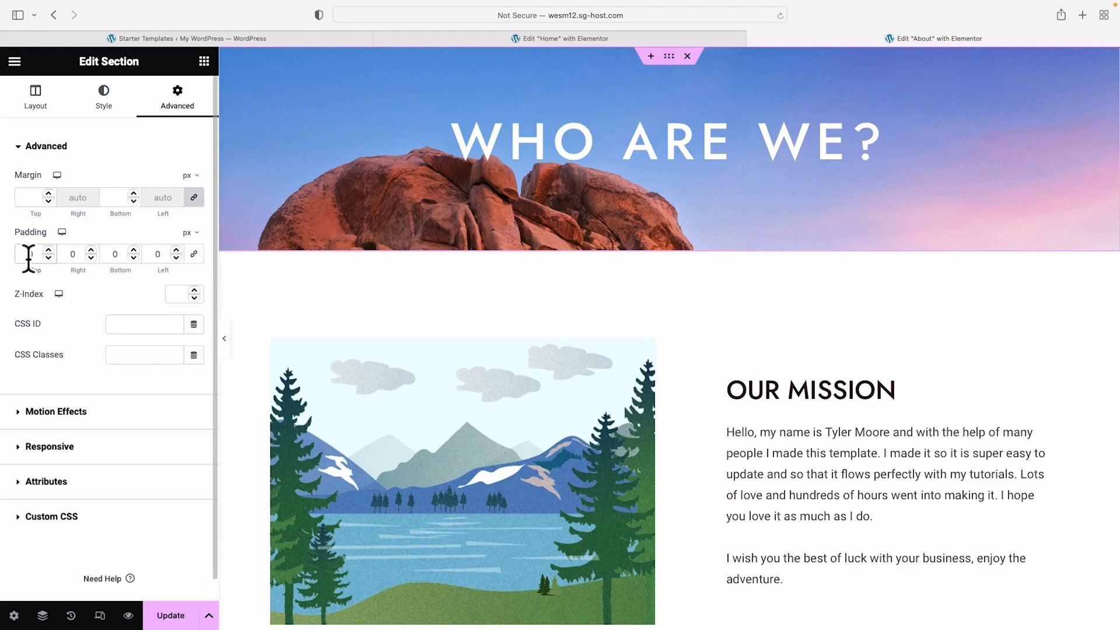
pyautogui.write('50')
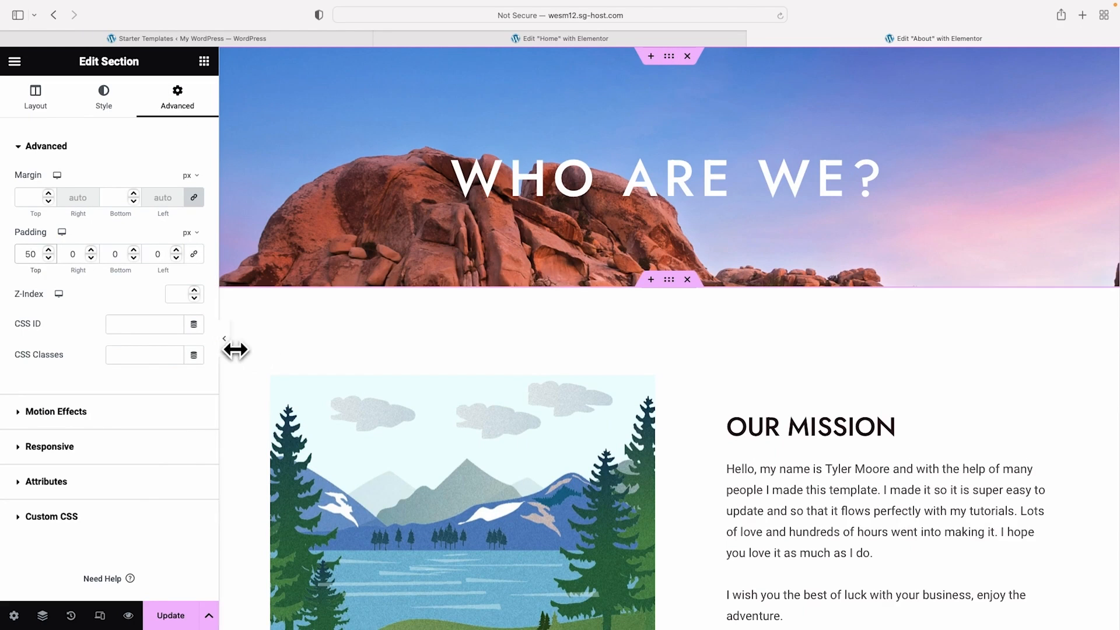
pyautogui.click(225, 339)
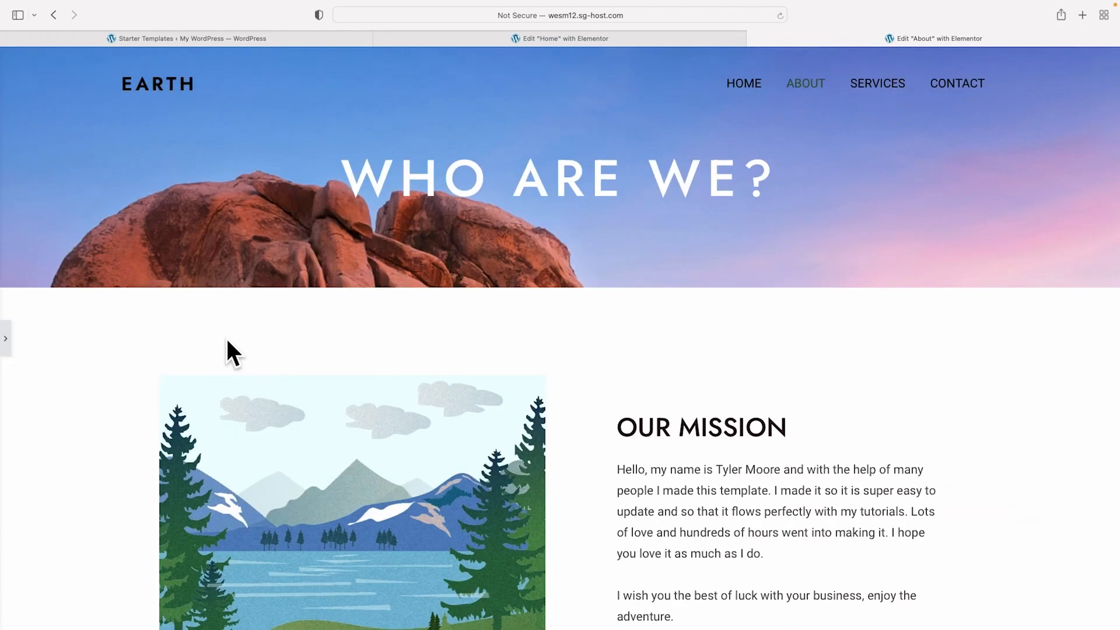
pyautogui.click(5, 338)
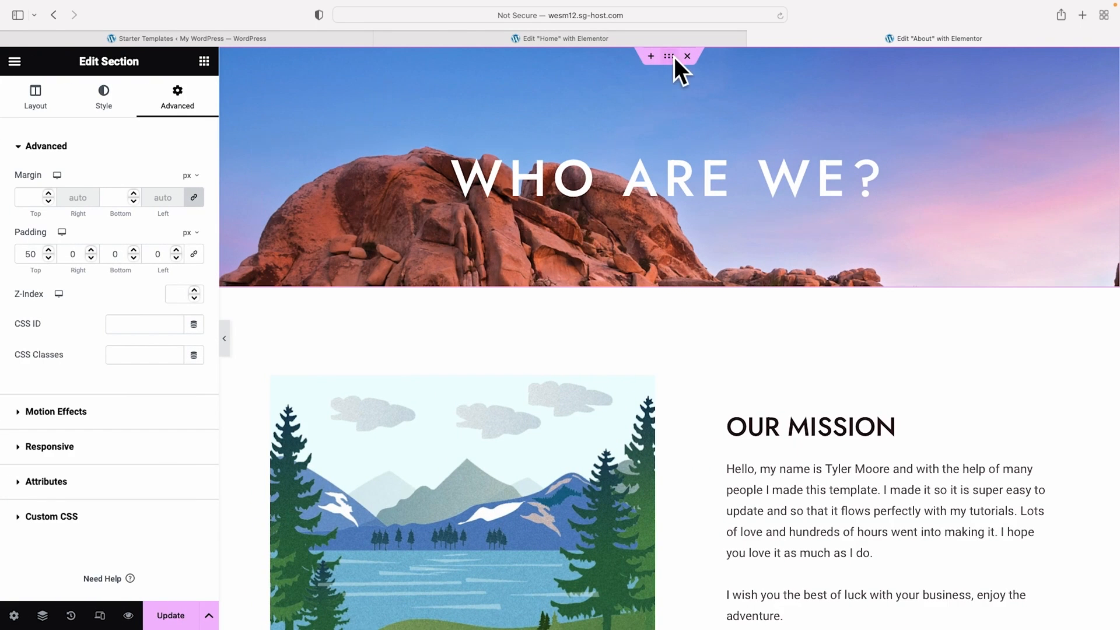
# Give the WHO ARE WE? section's background image a custom position with X at 0 px and Y at -91 px
pyautogui.click(102, 94)
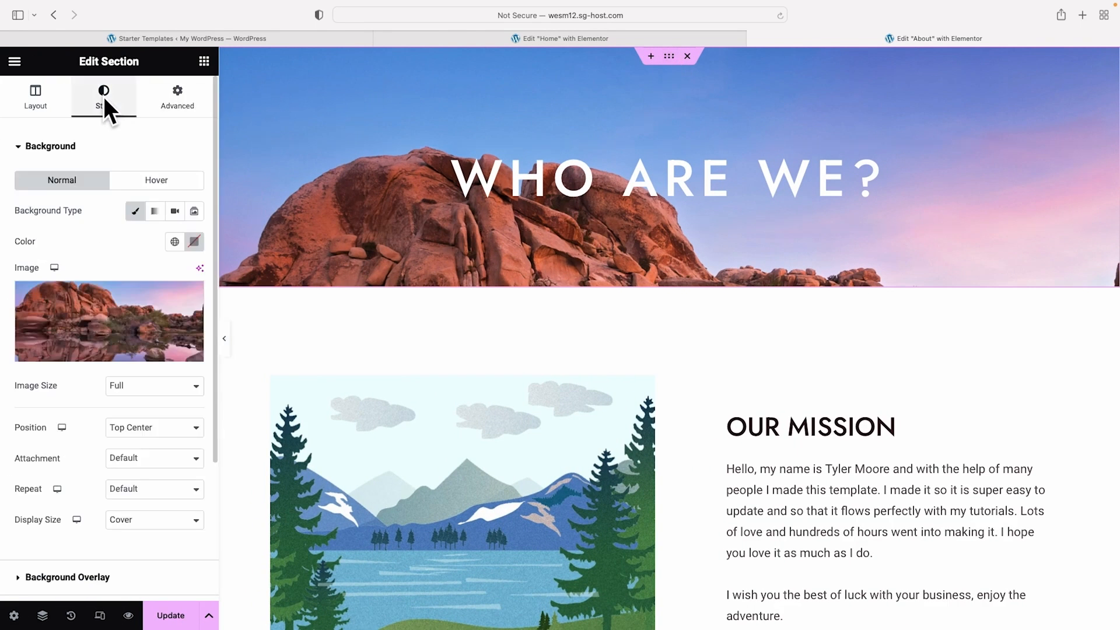
pyautogui.click(136, 424)
pyautogui.click(139, 504)
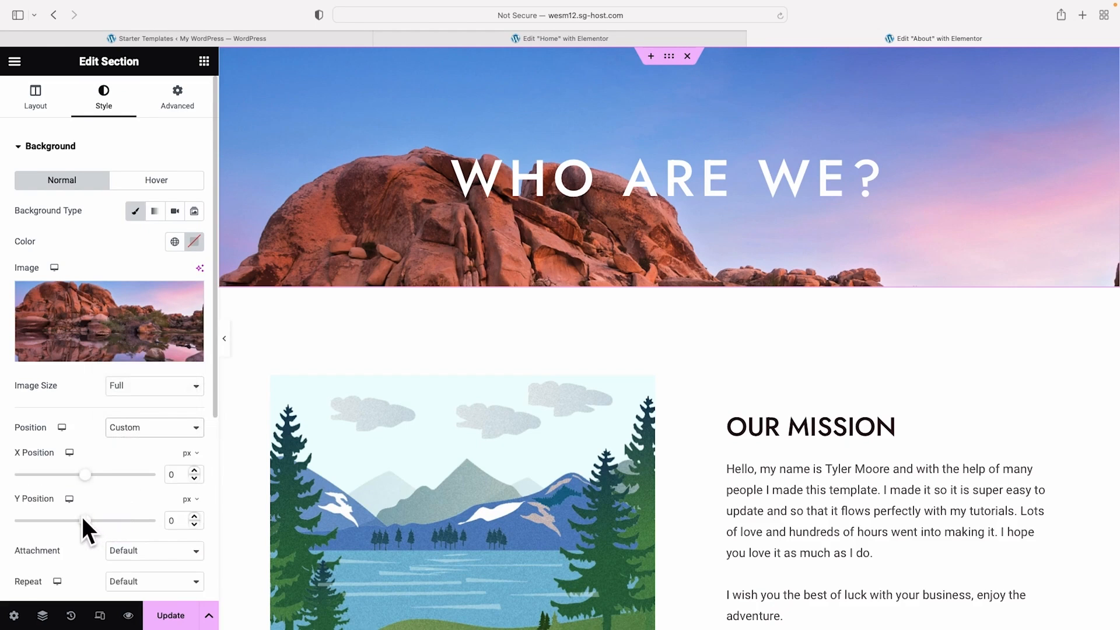
pyautogui.moveTo(83, 469)
pyautogui.mouseDown()
pyautogui.moveTo(114, 468)
pyautogui.moveTo(86, 470)
pyautogui.mouseUp()
pyautogui.doubleClick(173, 475)
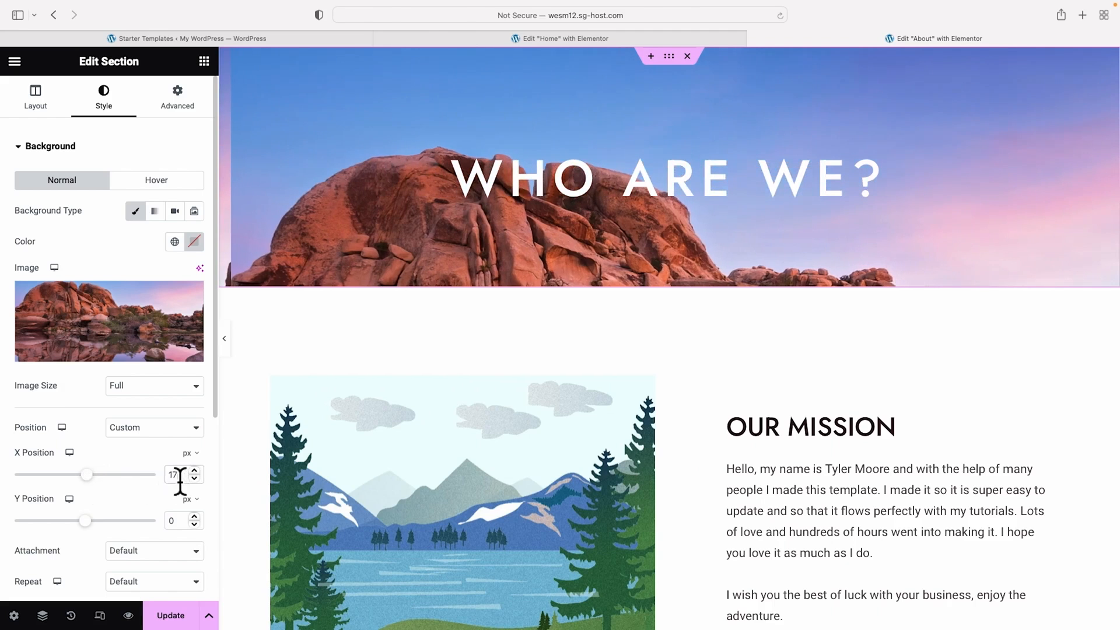
pyautogui.write('0')
pyautogui.moveTo(85, 520); pyautogui.dragTo(76, 517)
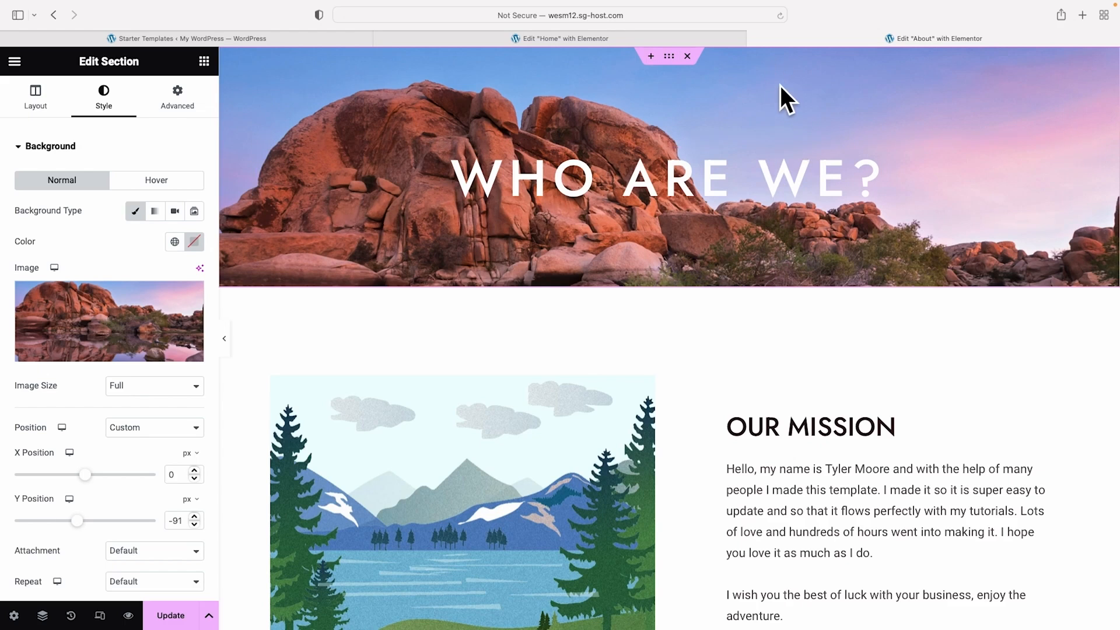
# Replace the illustration beside OUR MISSION with the pink-sunset desert photo of a boulder and Joshua tree from the media library
pyautogui.scroll(-5, 796, 178)
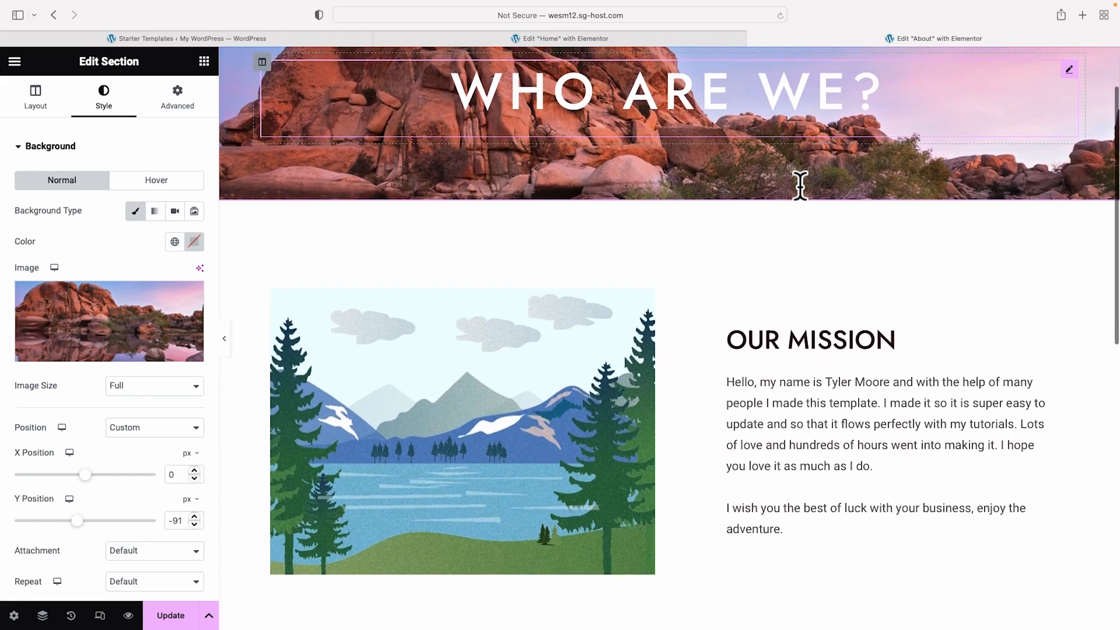
pyautogui.click(772, 285)
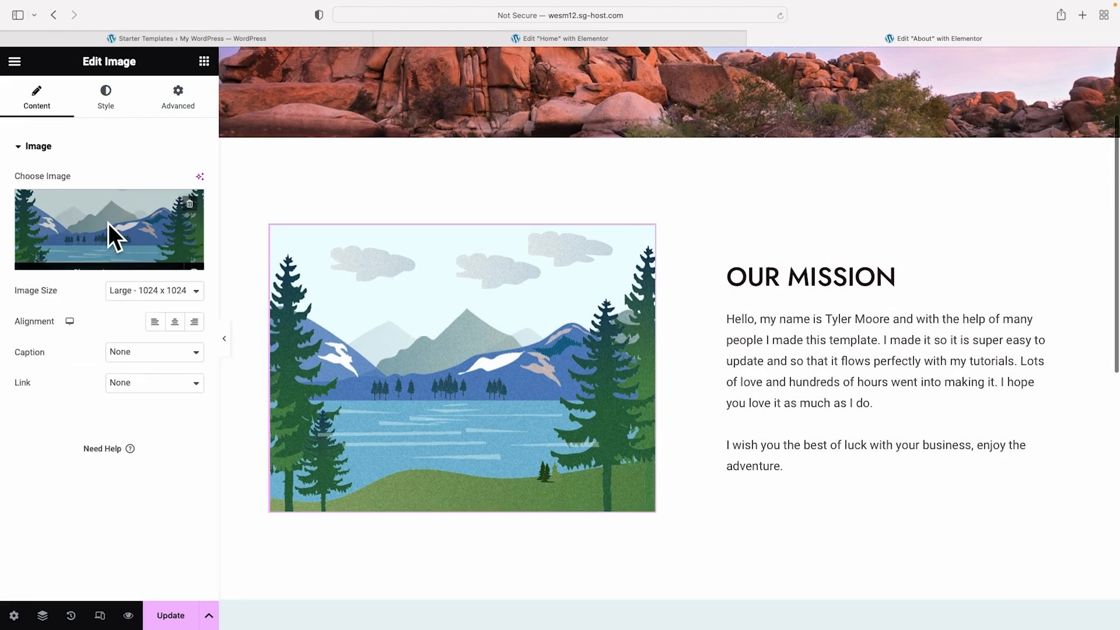
pyautogui.click(93, 256)
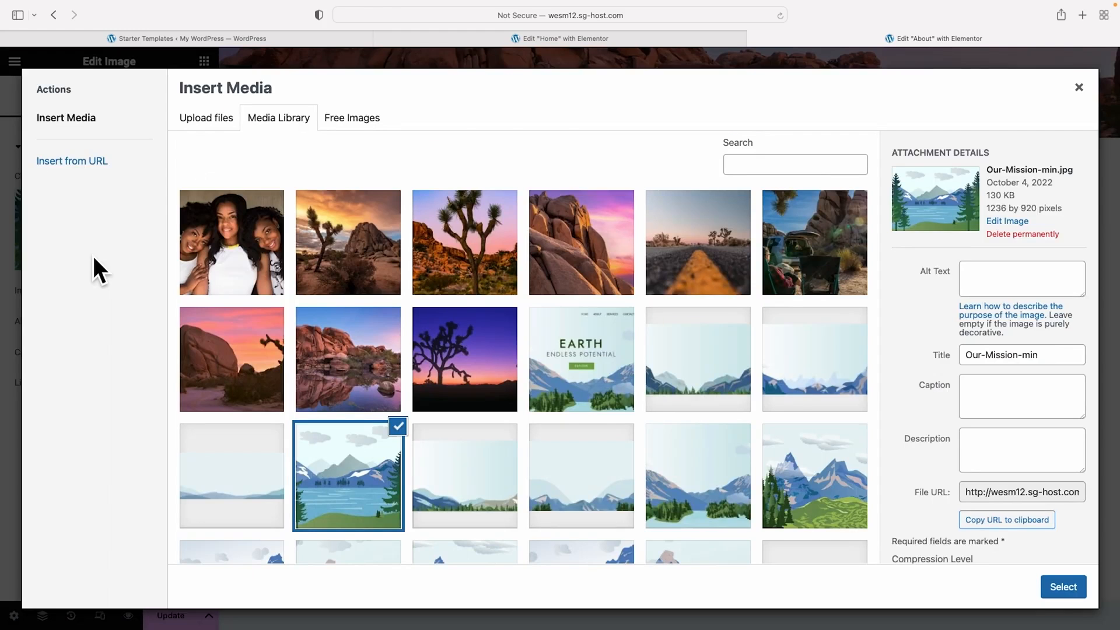
pyautogui.click(239, 349)
pyautogui.click(1062, 587)
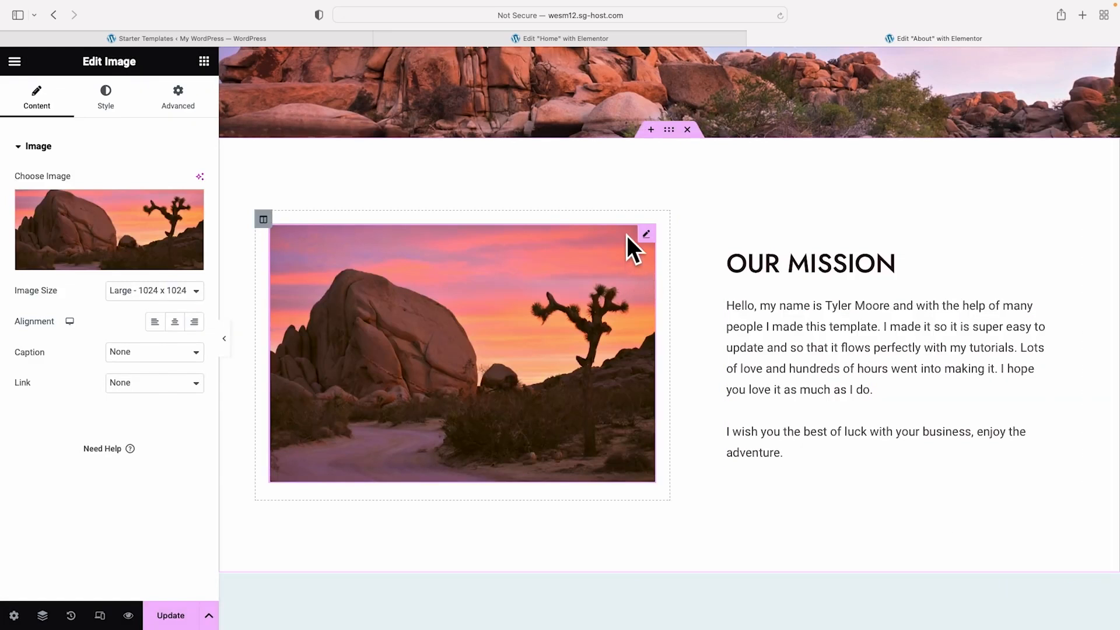
# Round the OUR MISSION image's corners with a border radius of 21 px on all sides and check it on the page
pyautogui.click(99, 96)
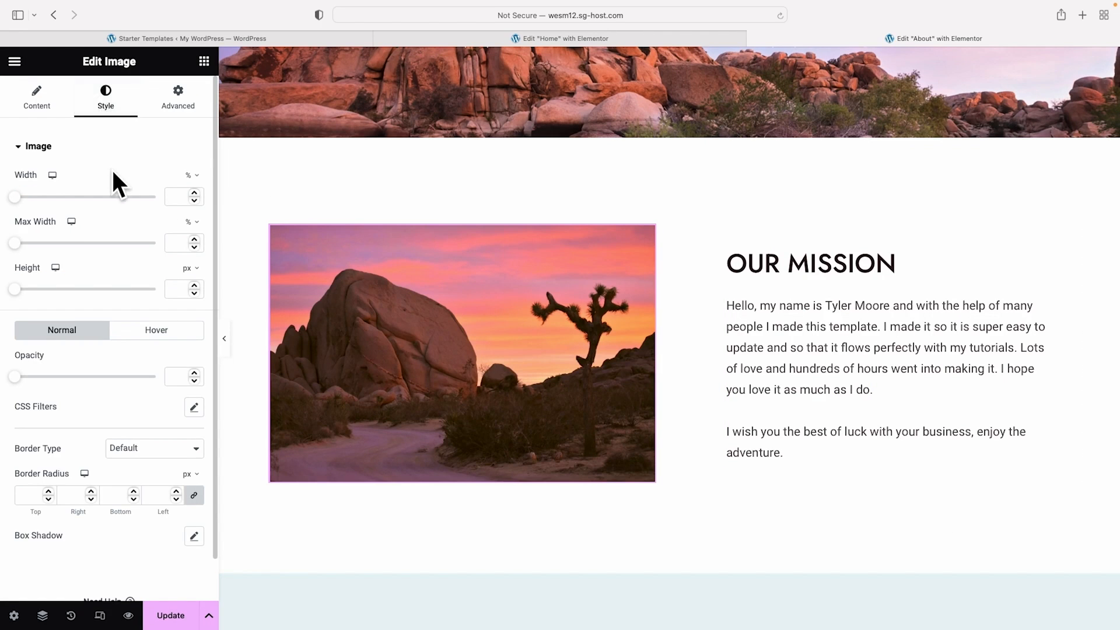
pyautogui.click(48, 487)
pyautogui.write('21')
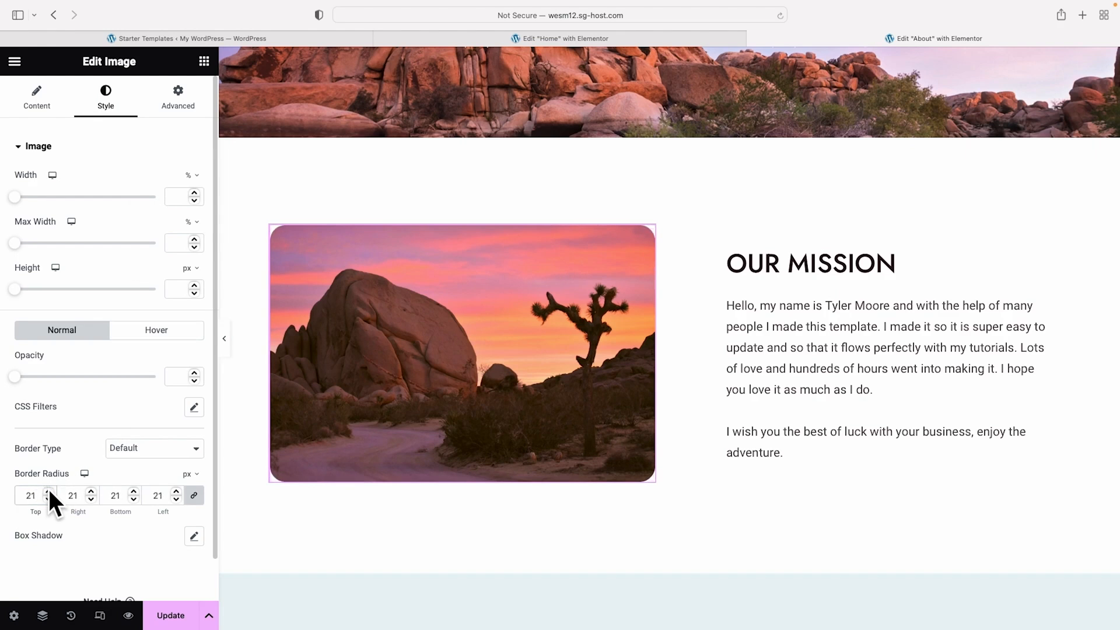
pyautogui.scroll(3, 38, 503)
pyautogui.scroll(-3, 37, 502)
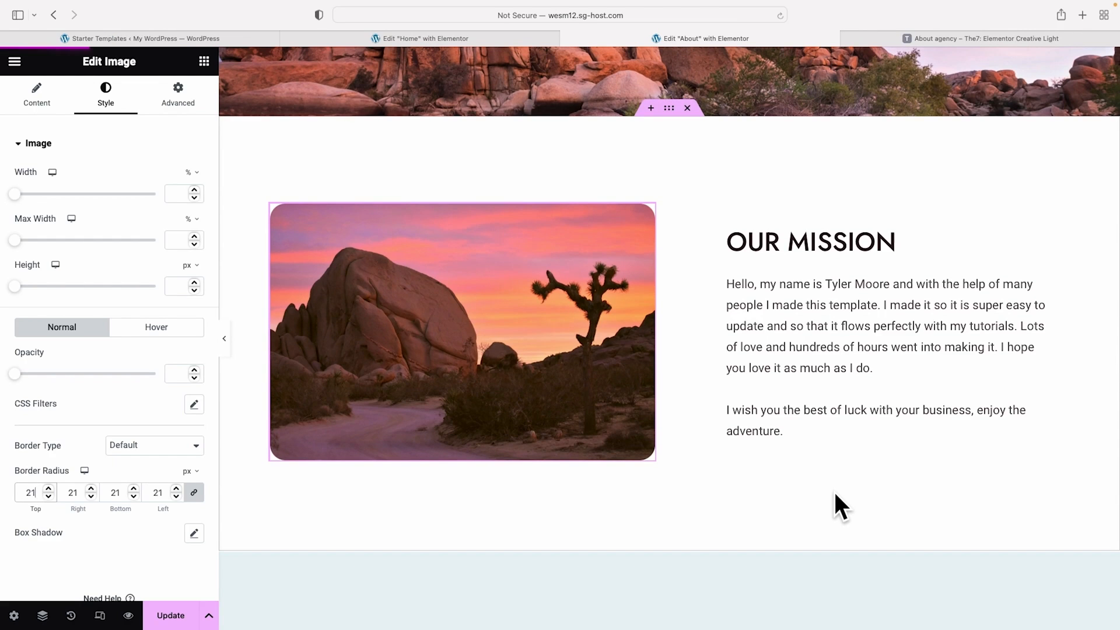
# Review the statistics counters on the demo agency page, then return to the About page editor
pyautogui.click(952, 39)
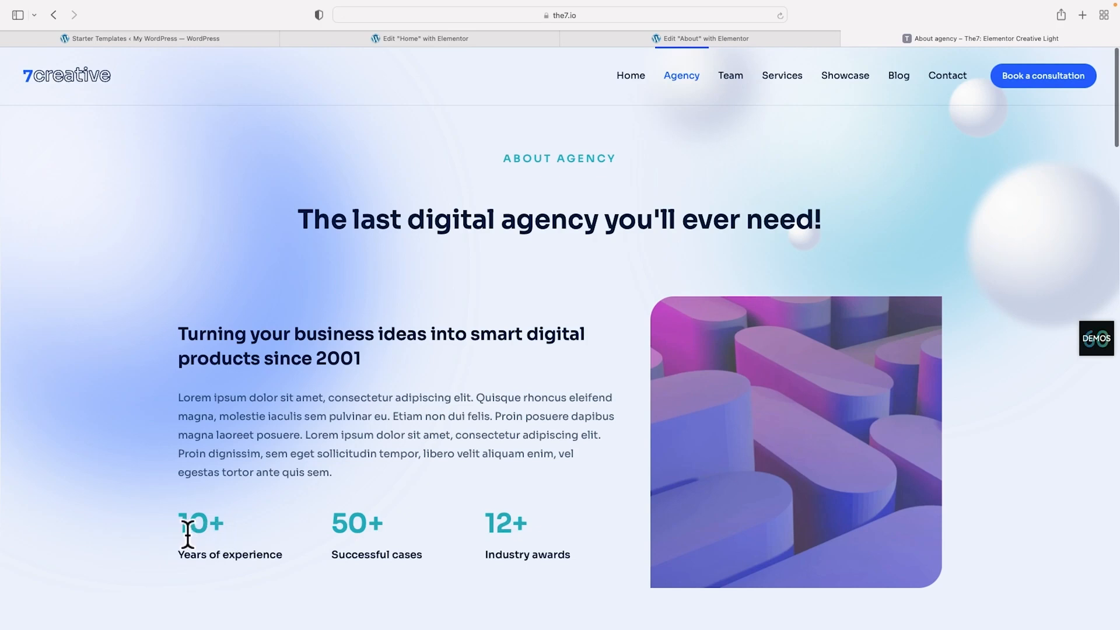
pyautogui.scroll(-5, 503, 546)
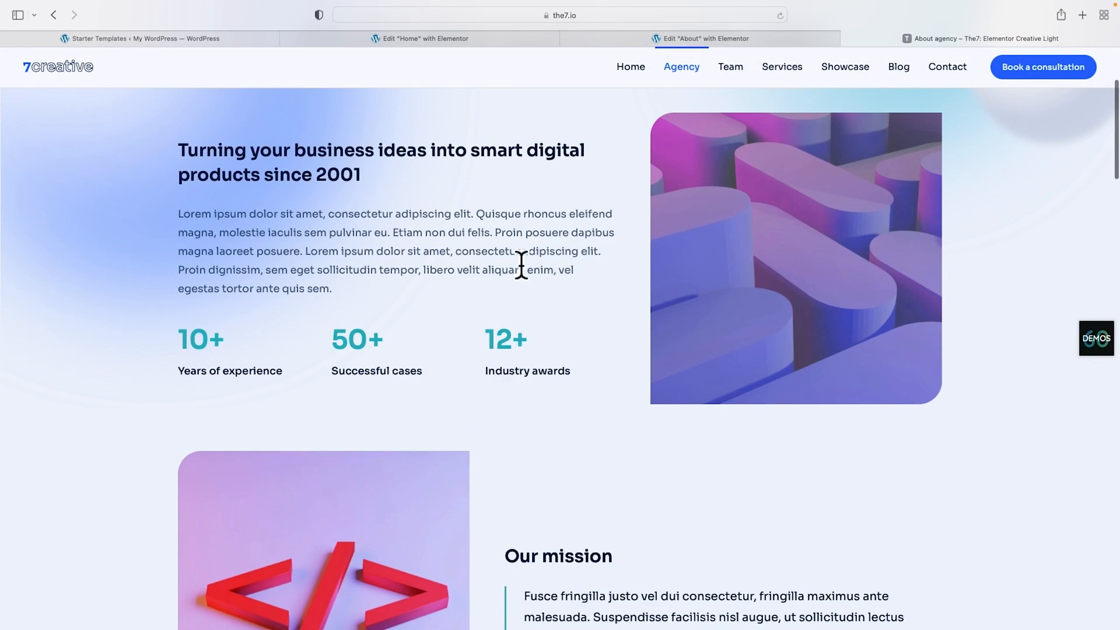
pyautogui.click(611, 35)
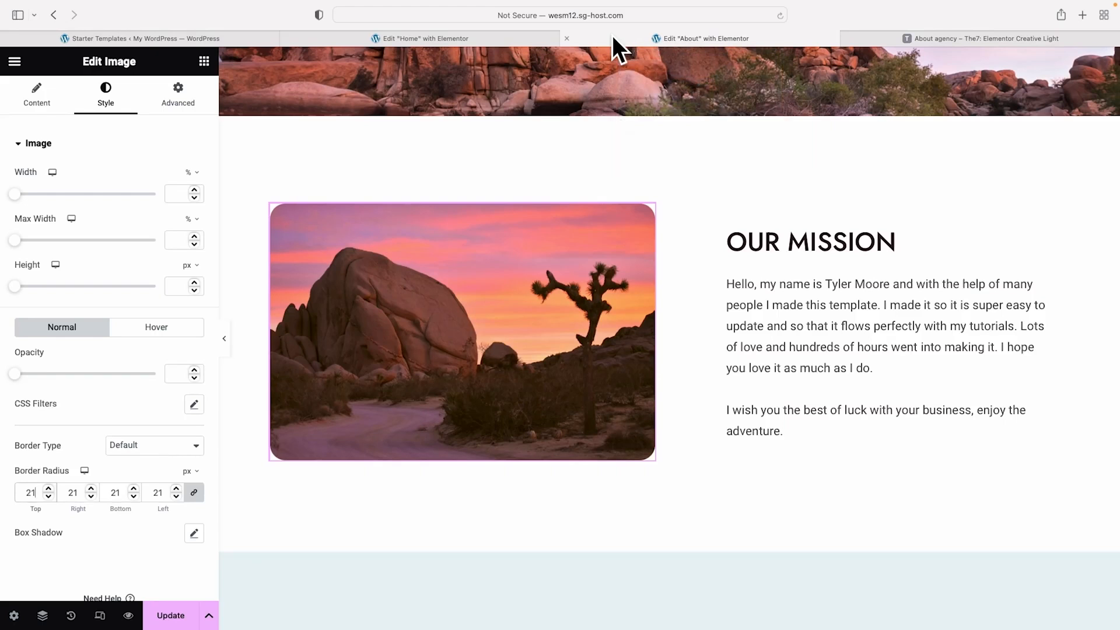
pyautogui.click(203, 61)
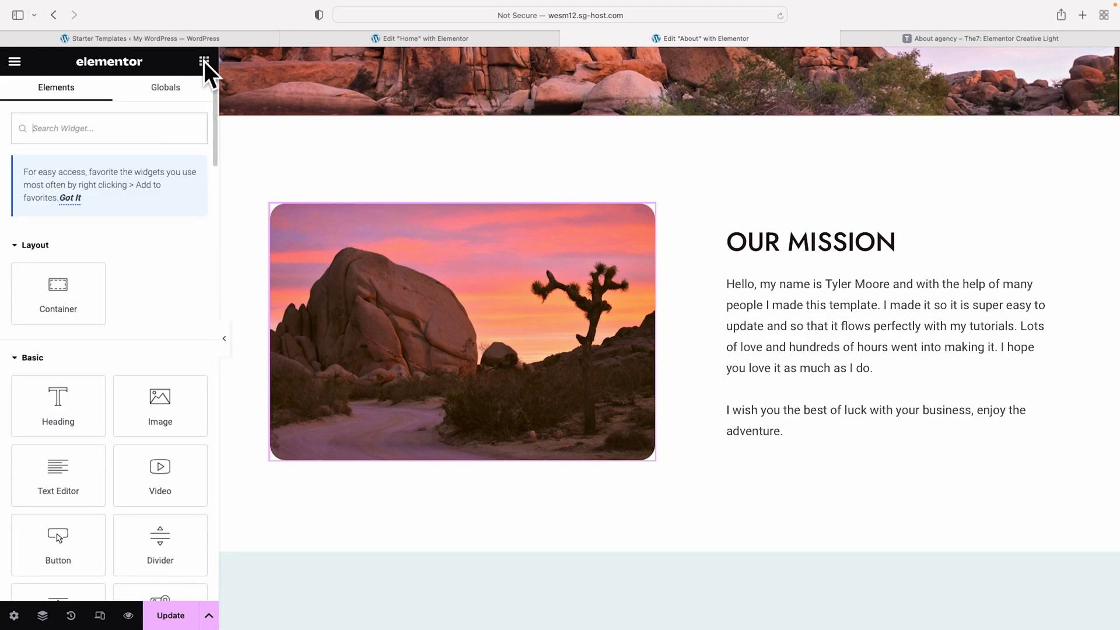
pyautogui.click(73, 128)
pyautogui.write('c')
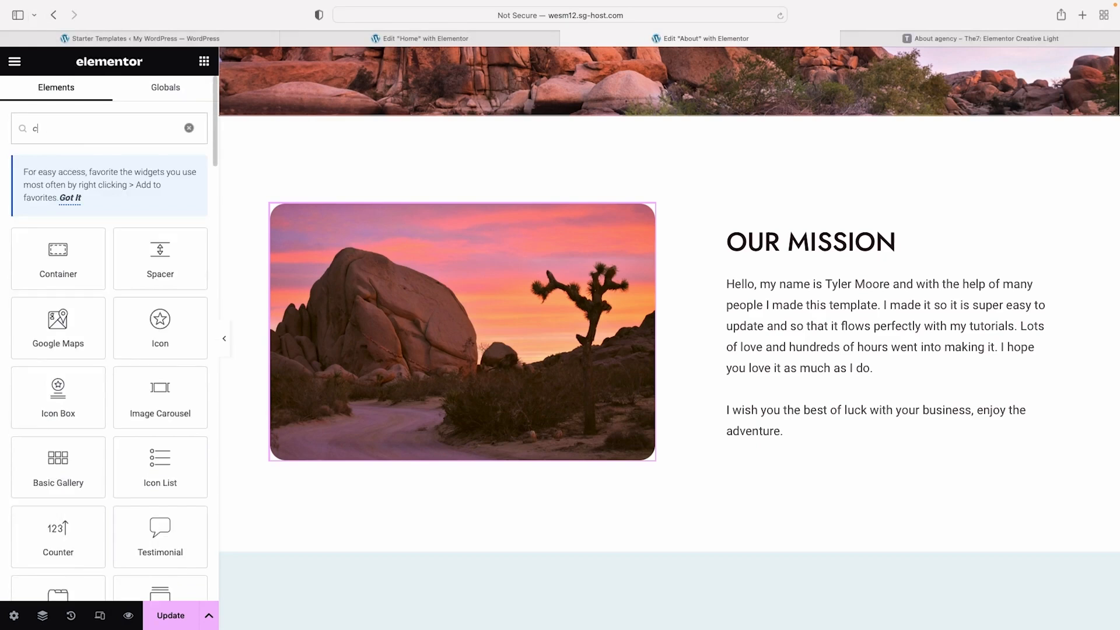
pyautogui.write('ounter')
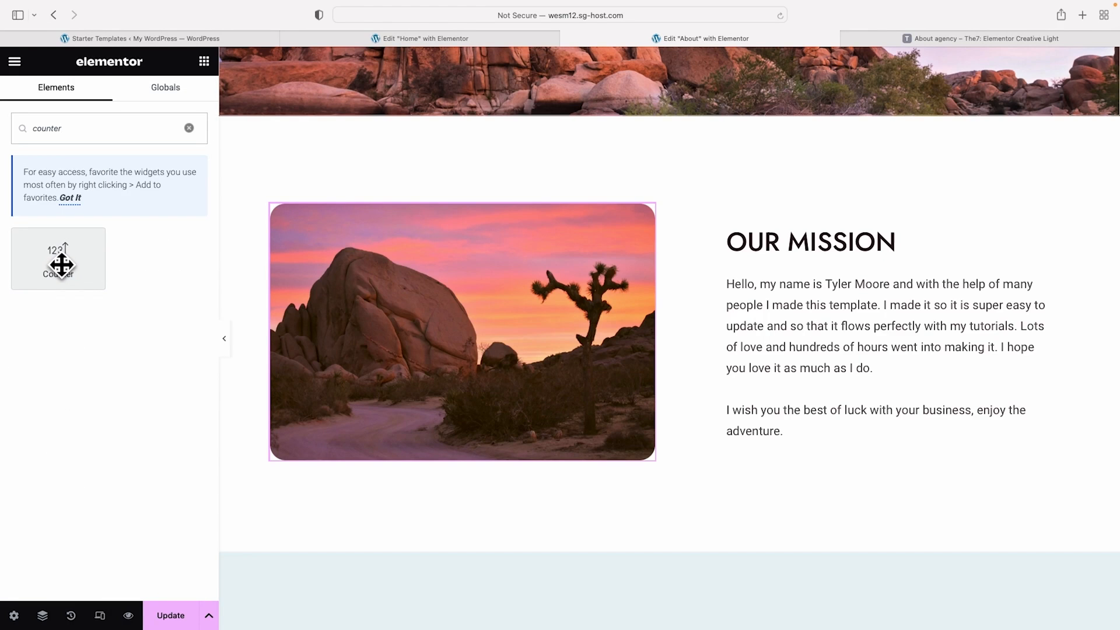
pyautogui.moveTo(63, 263); pyautogui.dragTo(780, 432)
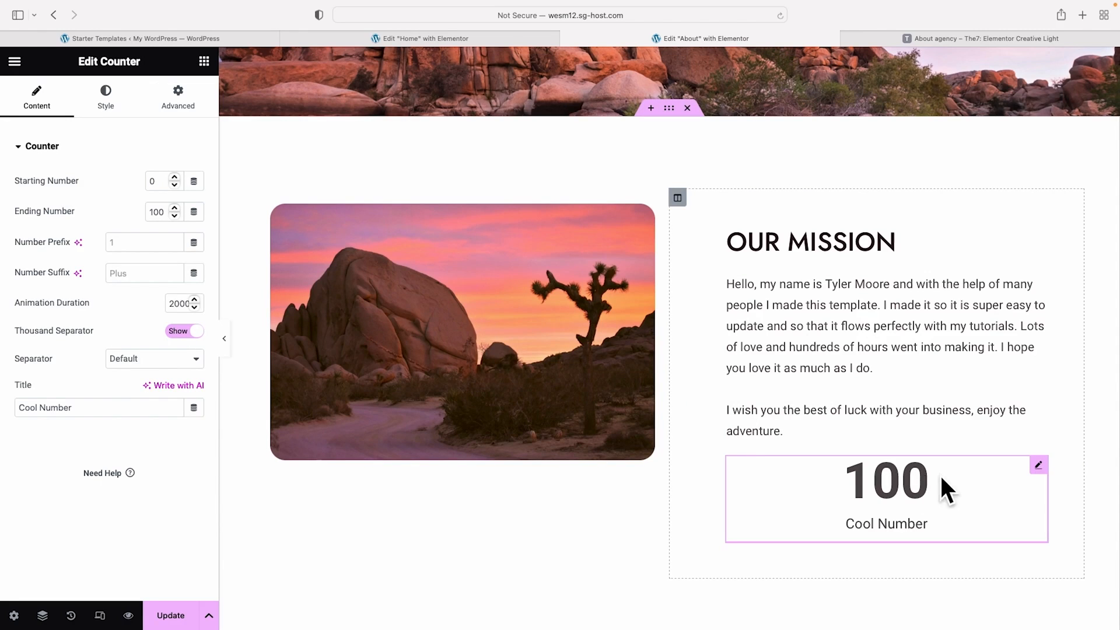
pyautogui.click(1038, 465)
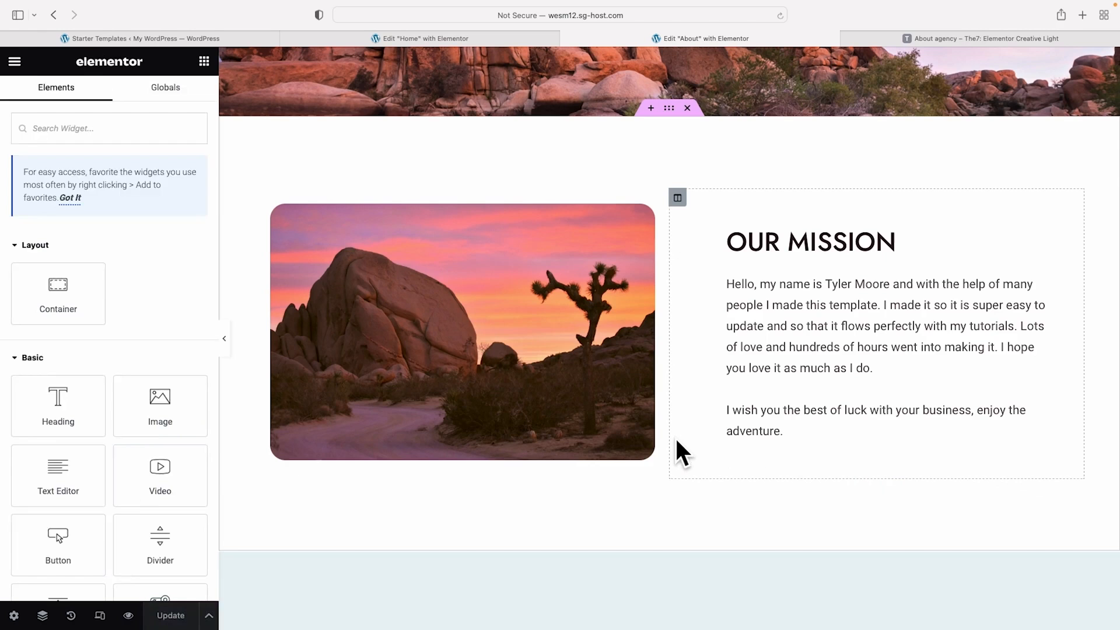
# Add a container below the OUR MISSION text and set its item direction to a horizontal row, checking the demo page's layout
pyautogui.moveTo(58, 301); pyautogui.dragTo(771, 440)
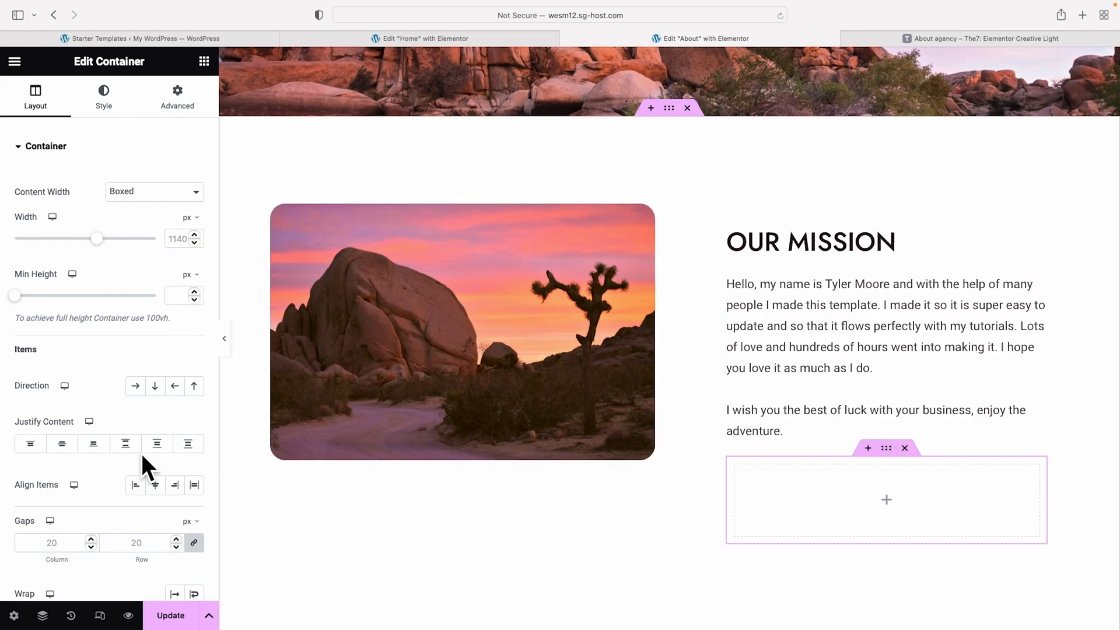
pyautogui.scroll(-1, 140, 454)
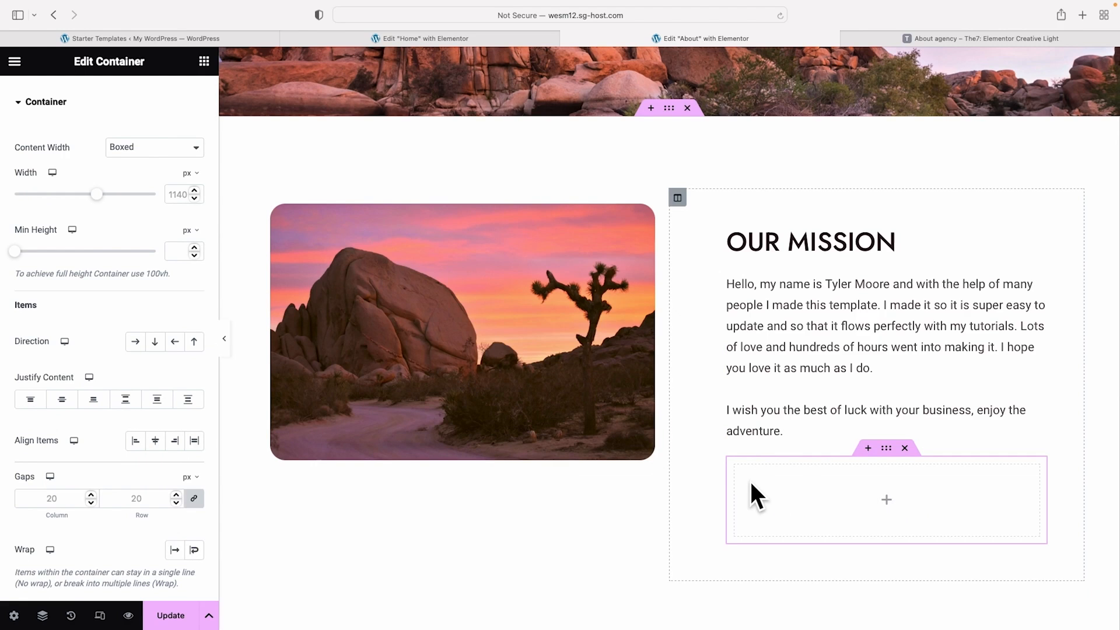
pyautogui.click(889, 36)
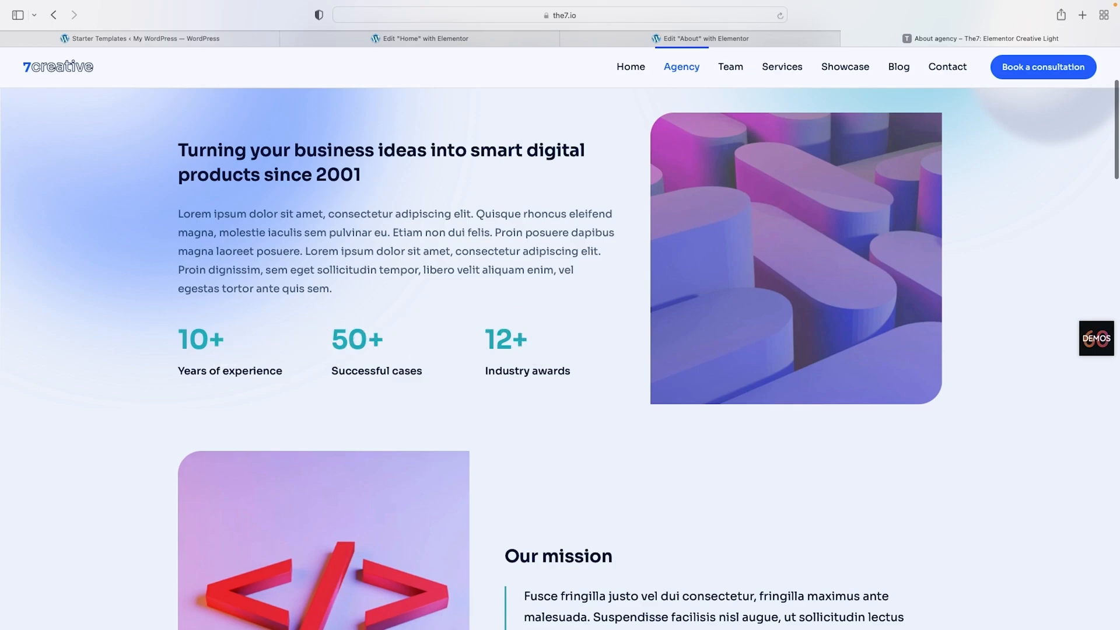
pyautogui.click(696, 37)
pyautogui.click(133, 341)
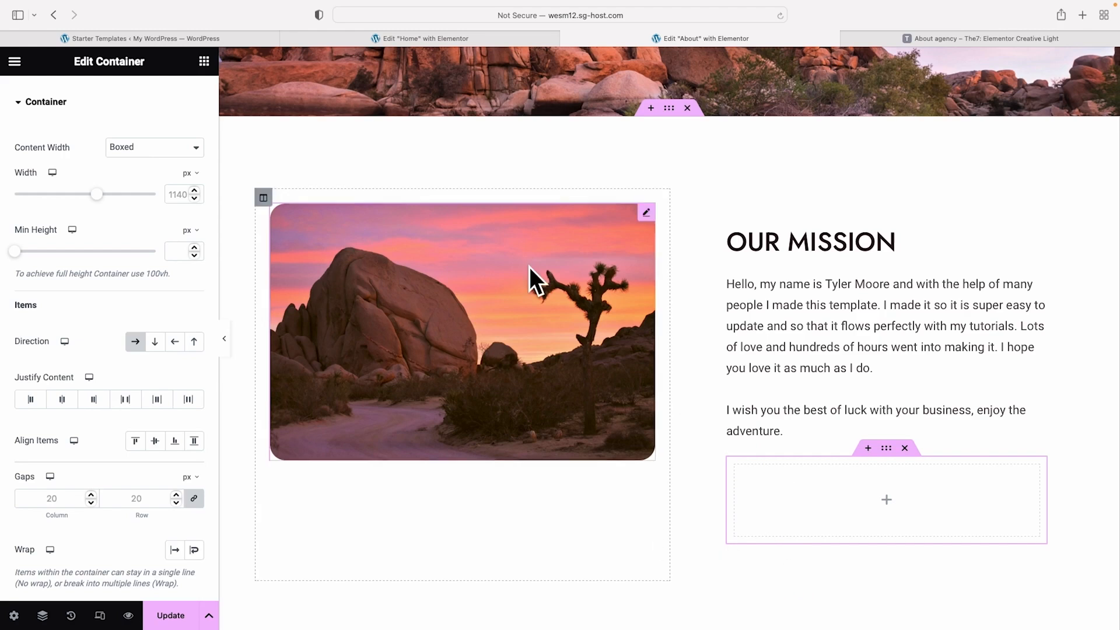
# Place a Counter widget inside the empty container below the OUR MISSION text
pyautogui.click(204, 61)
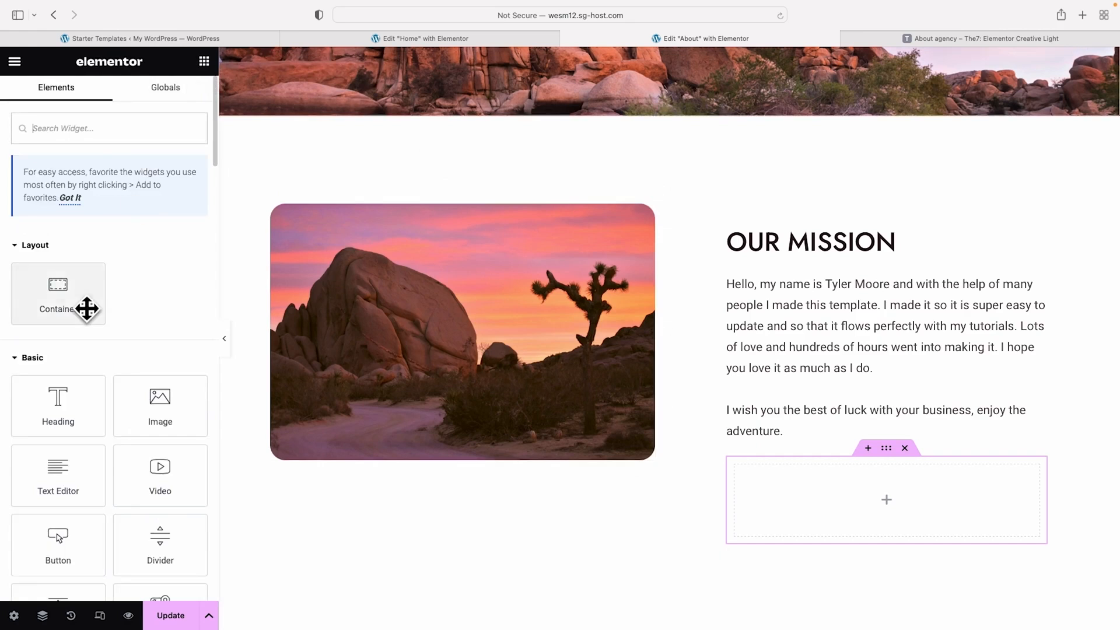
pyautogui.write('counter')
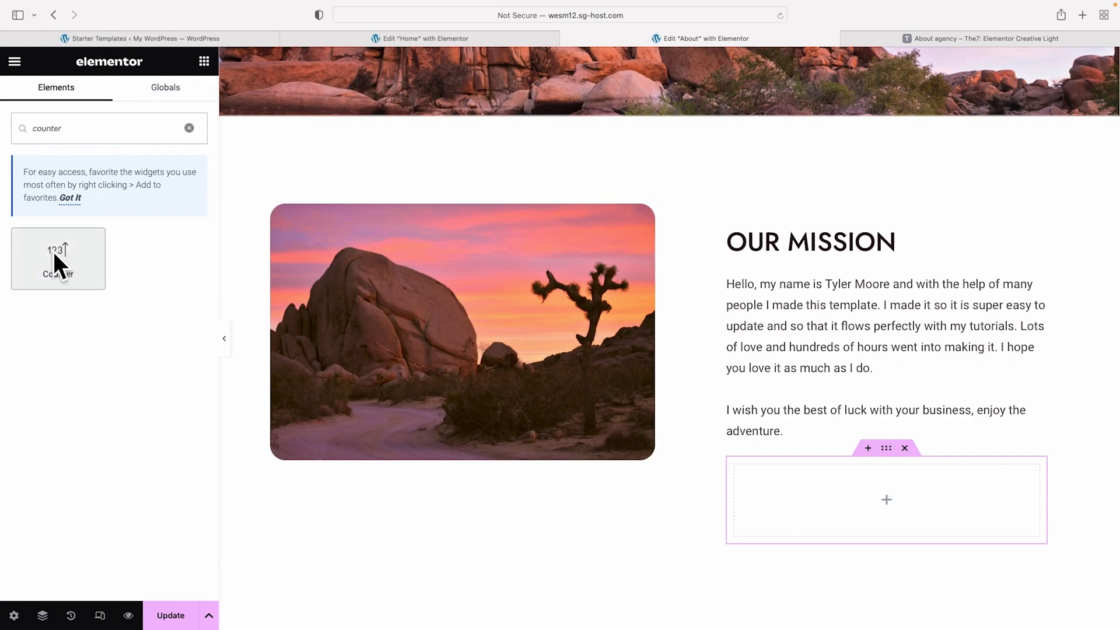
pyautogui.moveTo(55, 260); pyautogui.dragTo(828, 537)
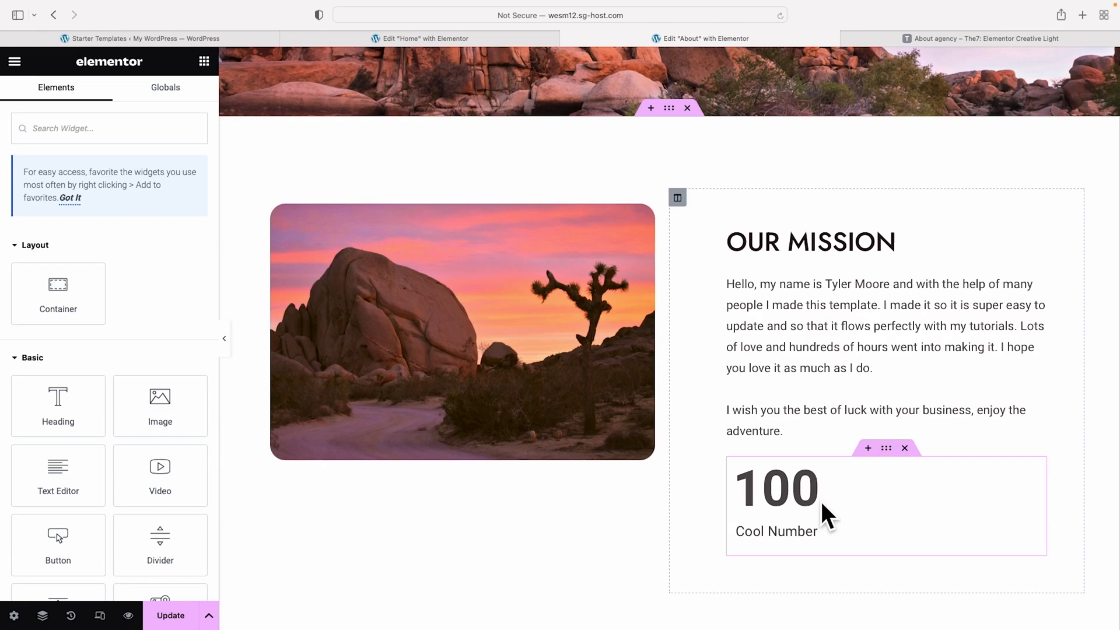
# Set the counter's ending number to 10, its number suffix to + and its title to "Yrs of experience"
pyautogui.scroll(1, 800, 497)
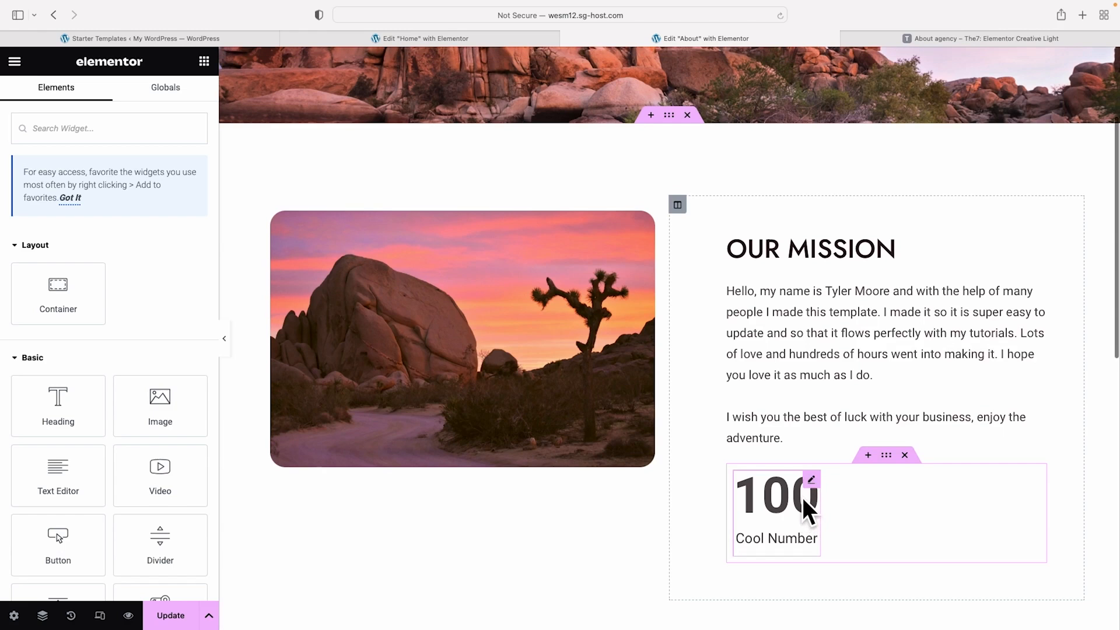
pyautogui.click(808, 480)
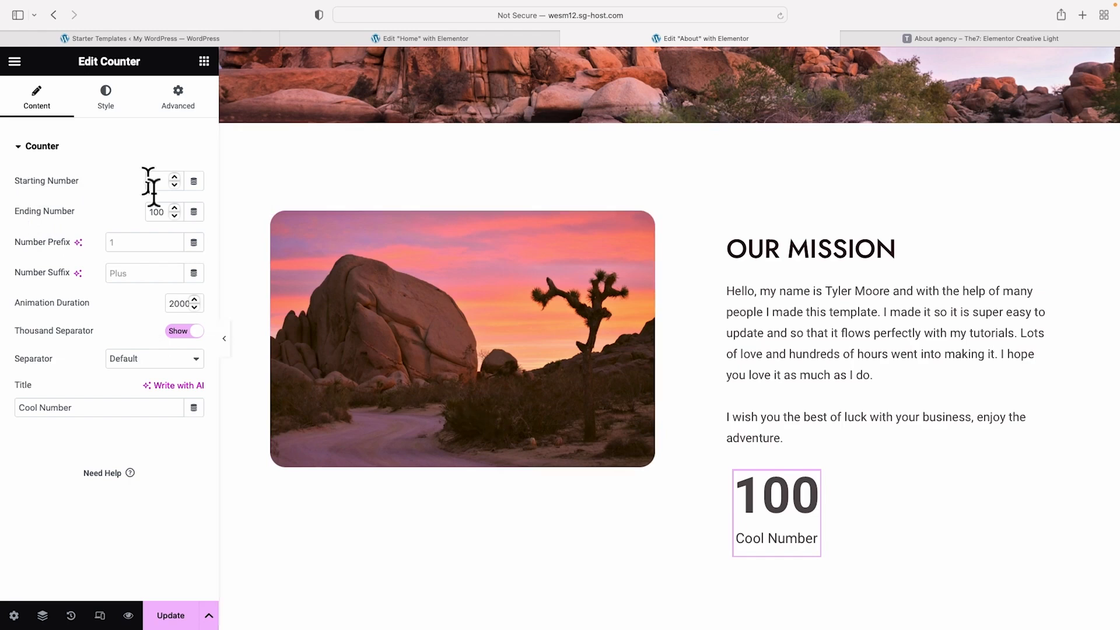
pyautogui.doubleClick(168, 220)
pyautogui.write('10')
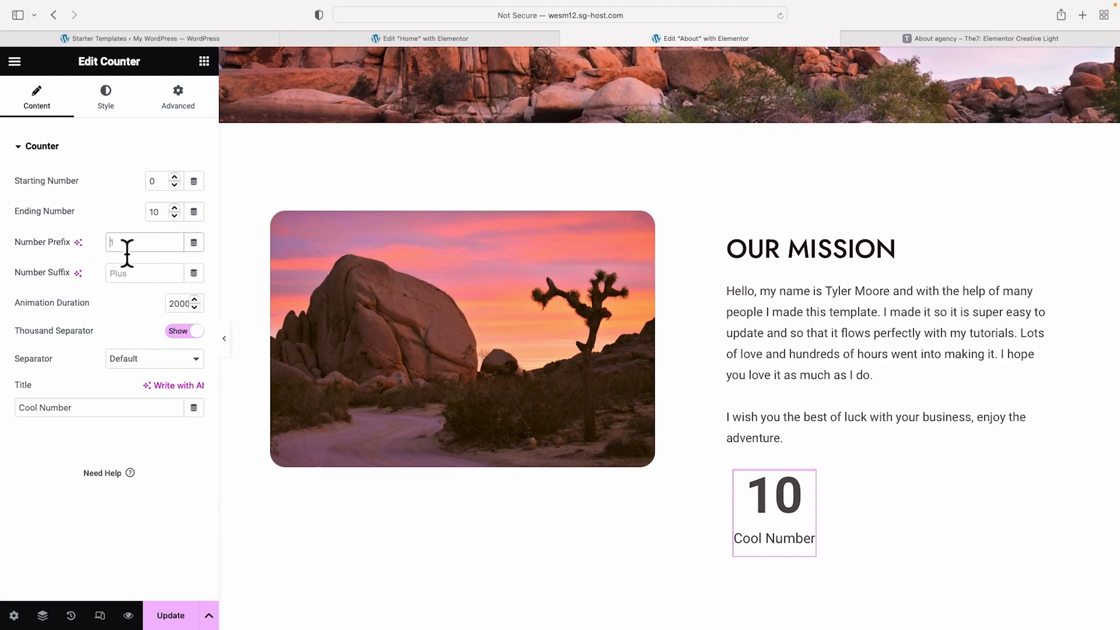
pyautogui.write('$')
pyautogui.press('BackSpace')
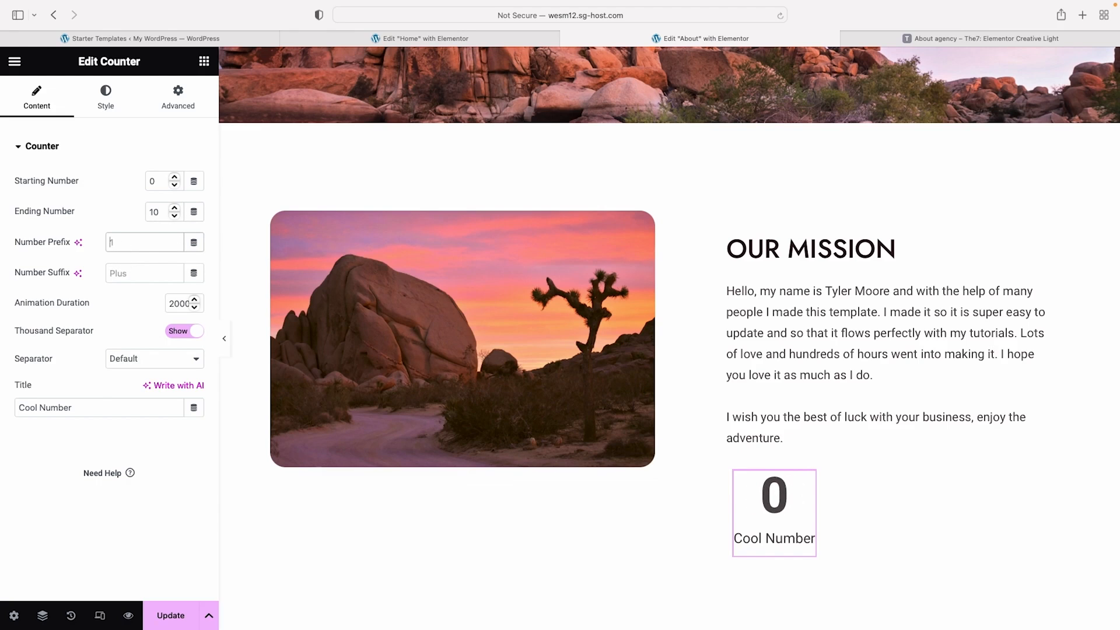
pyautogui.click(126, 280)
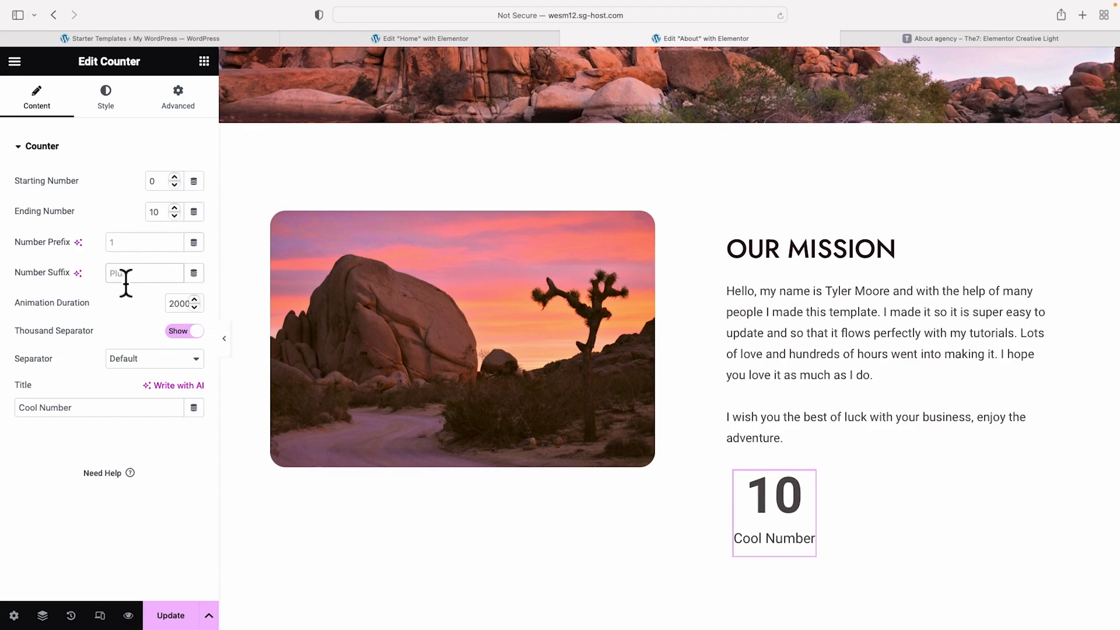
pyautogui.write('%')
pyautogui.press('BackSpace')
pyautogui.write('+')
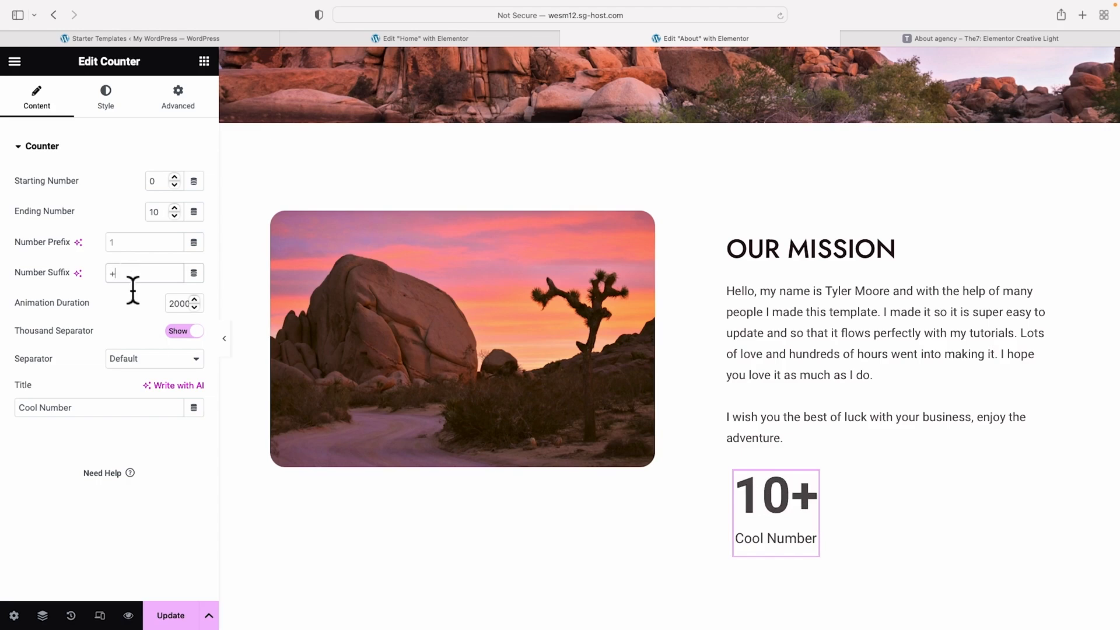
pyautogui.tripleClick(89, 419)
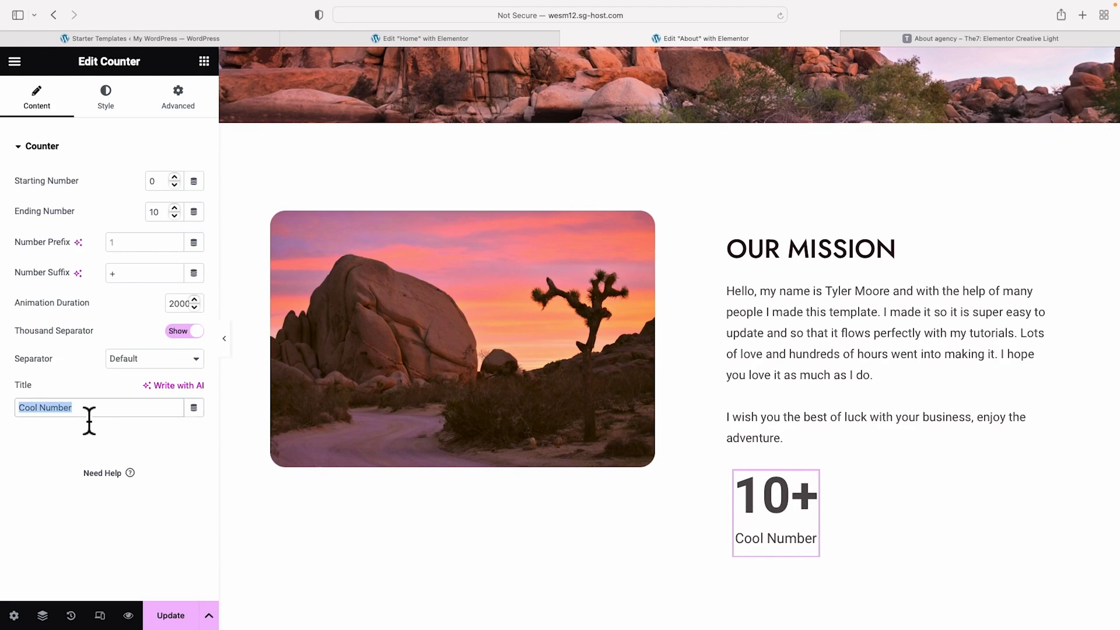
pyautogui.write('Yrs of experience')
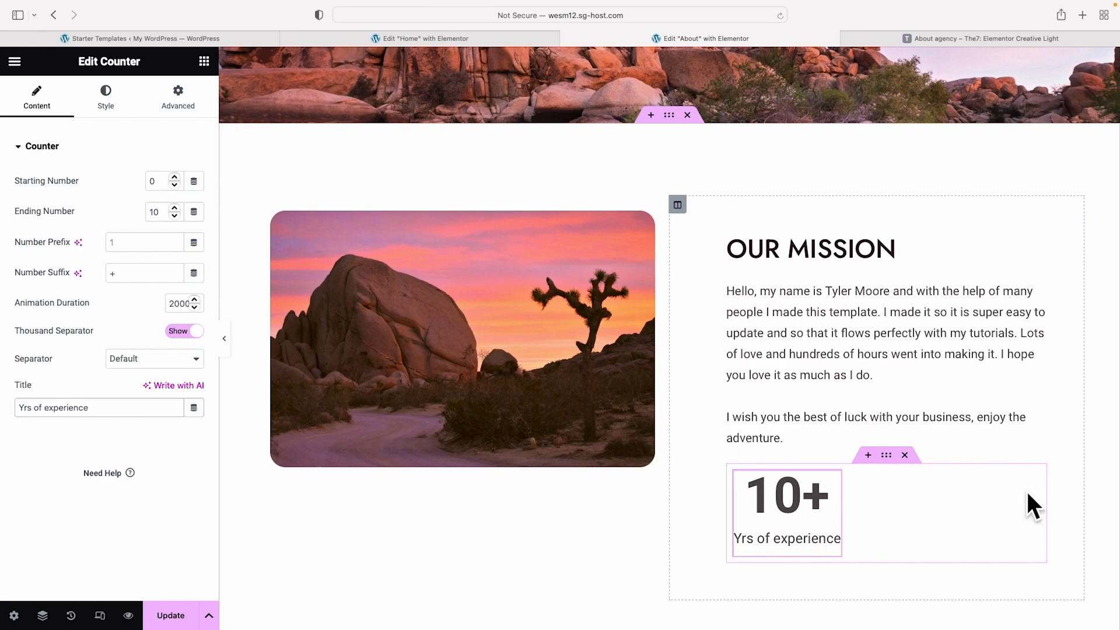
# Color the counter's number with the global Magenta color
pyautogui.click(105, 97)
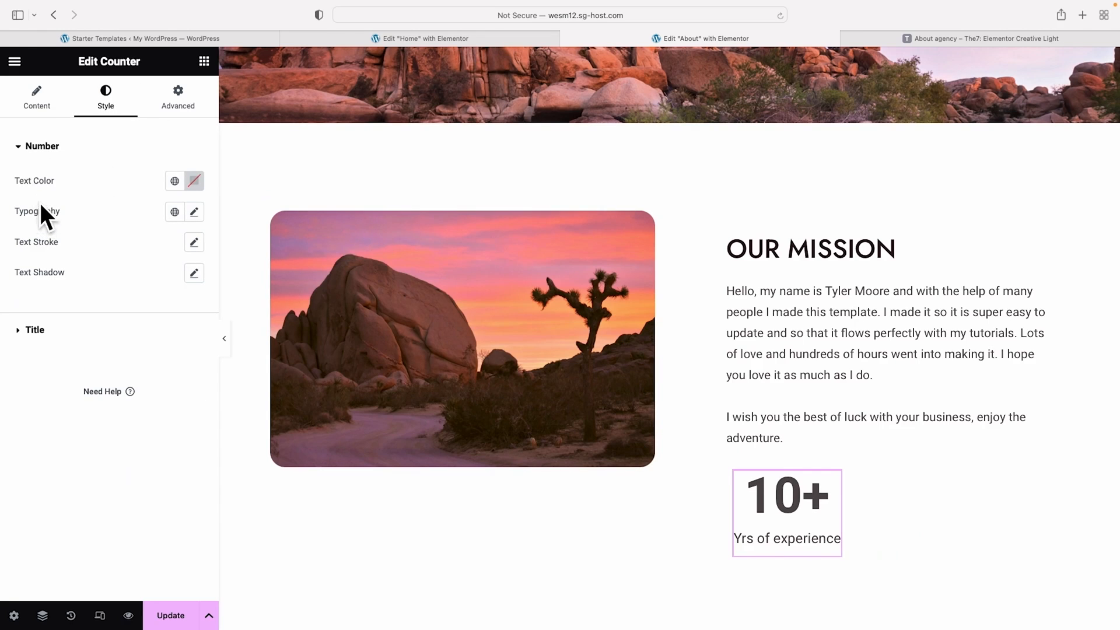
pyautogui.click(176, 184)
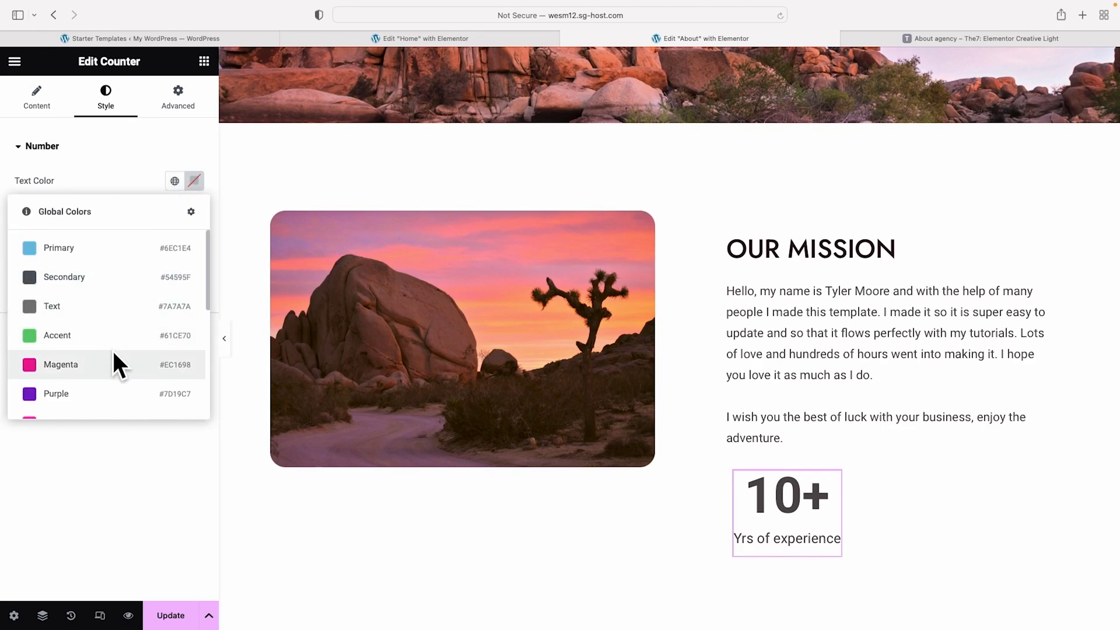
pyautogui.click(112, 361)
# Set the counter title's typography to 14 px size, Bold weight and 23 px line height
pyautogui.click(35, 330)
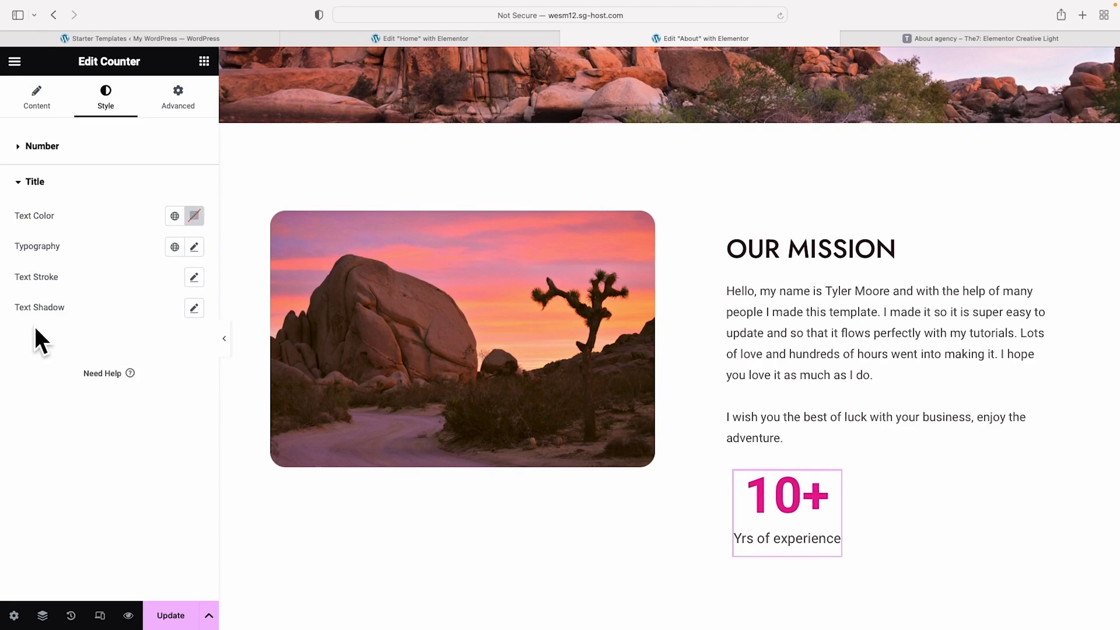
pyautogui.click(194, 246)
pyautogui.moveTo(25, 360); pyautogui.dragTo(32, 360)
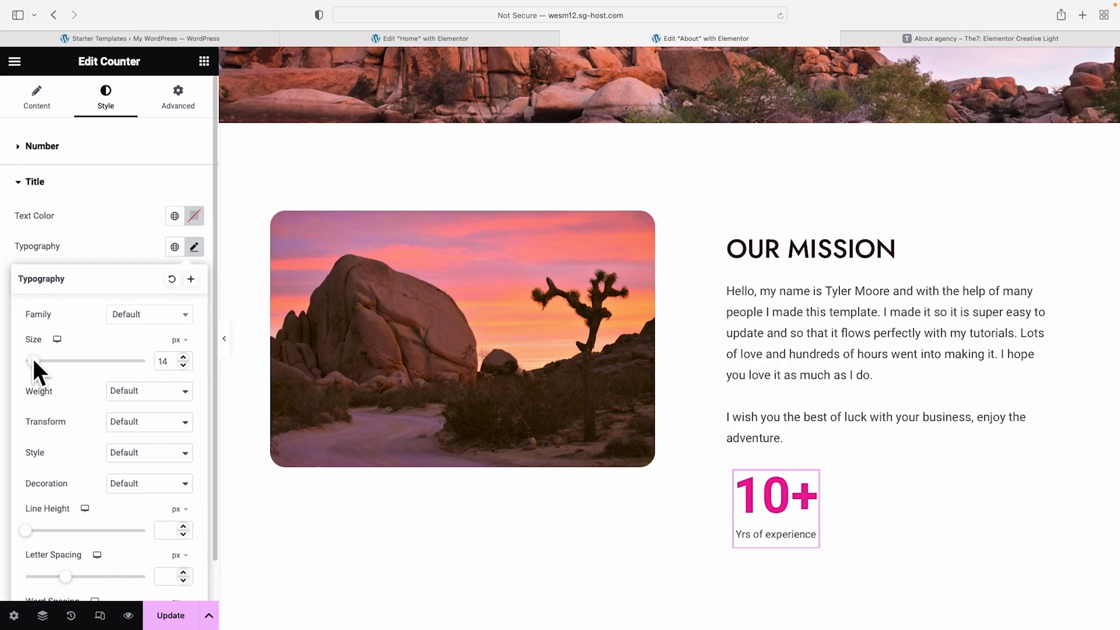
pyautogui.click(184, 387)
pyautogui.click(165, 413)
pyautogui.moveTo(24, 531); pyautogui.dragTo(52, 531)
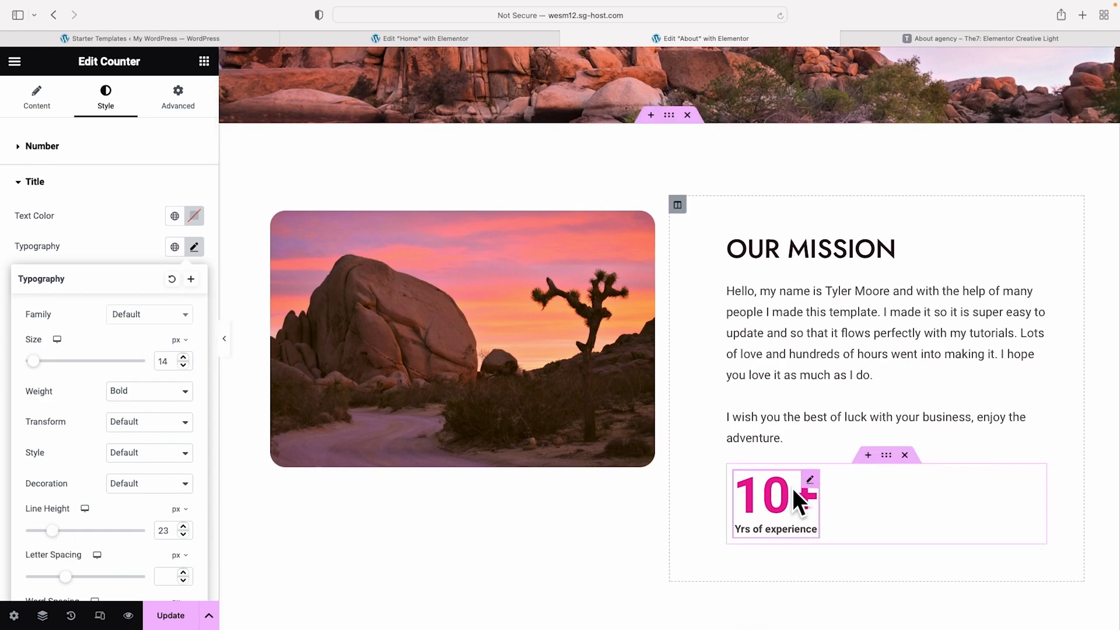
# Duplicate the styled counter twice so that three counters sit side by side in the container
pyautogui.click(779, 499)
pyautogui.rightClick(779, 500)
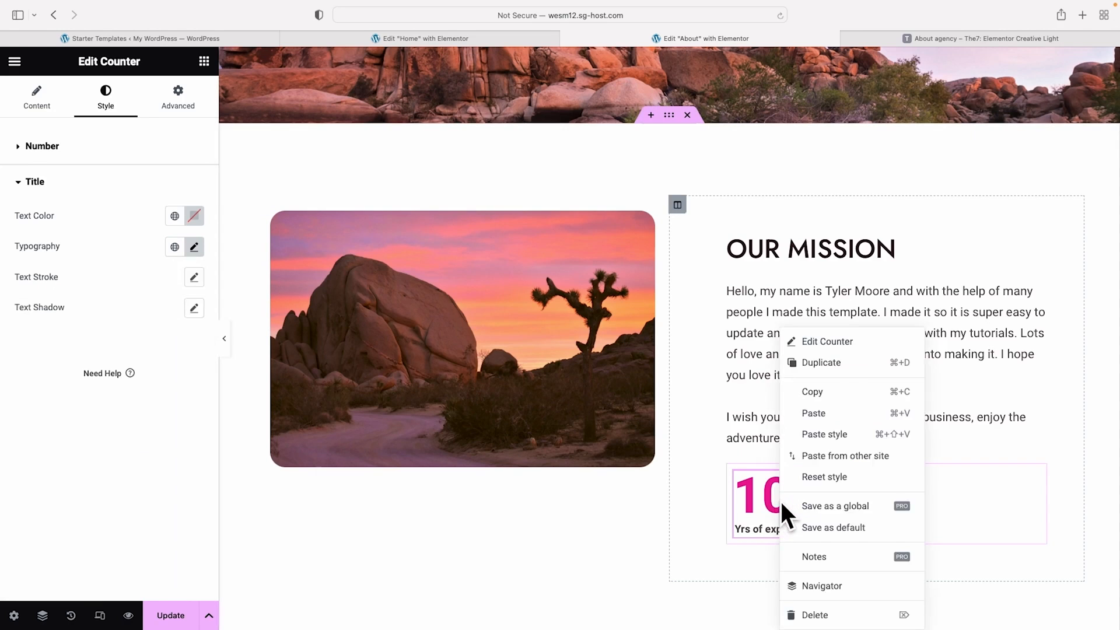
pyautogui.click(835, 358)
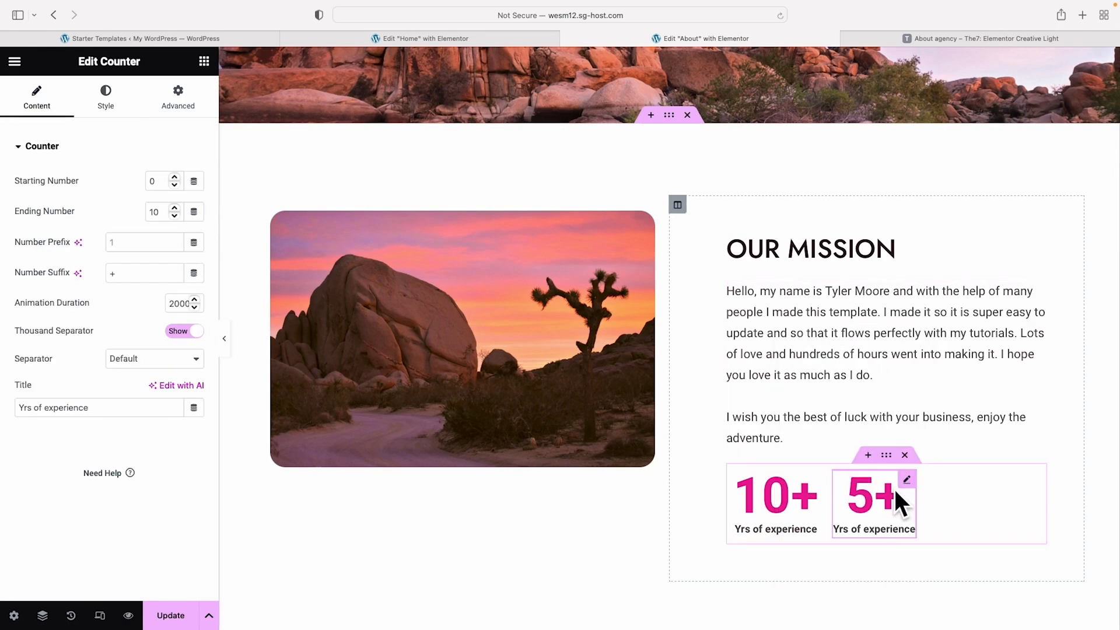
pyautogui.rightClick(894, 488)
pyautogui.click(954, 362)
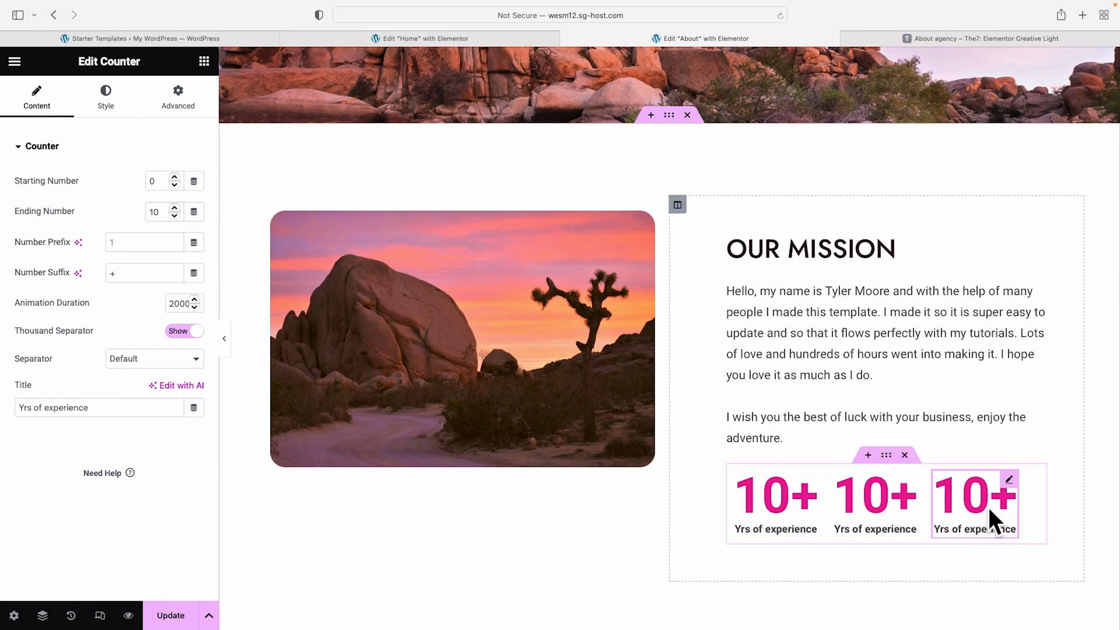
# Compare justification options for the counters' container and set its content justification to Space Between
pyautogui.click(886, 455)
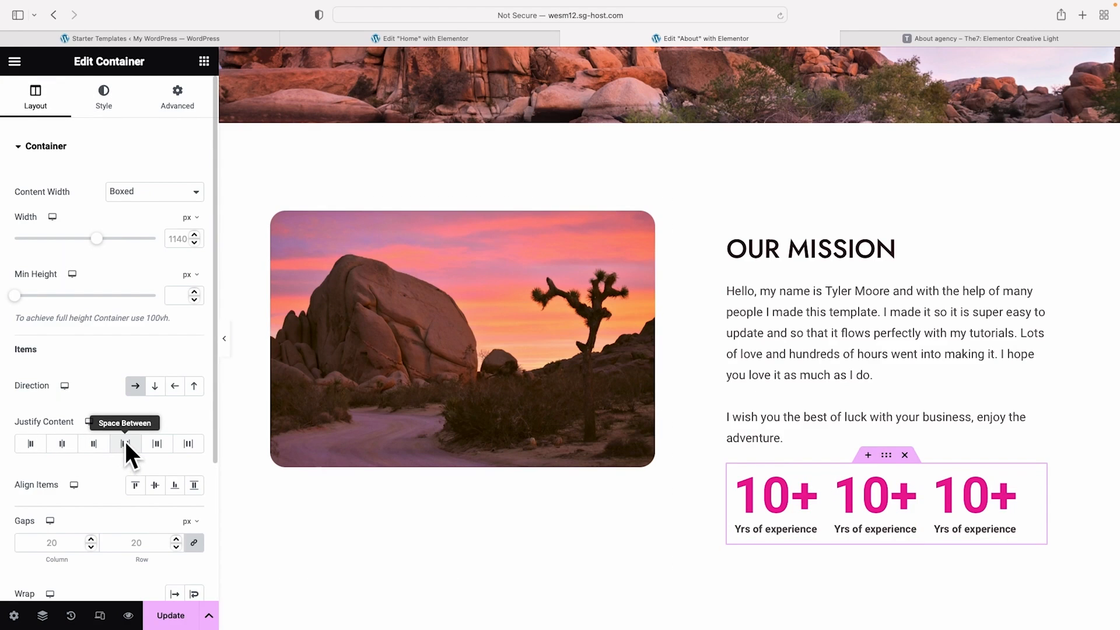
pyautogui.click(184, 444)
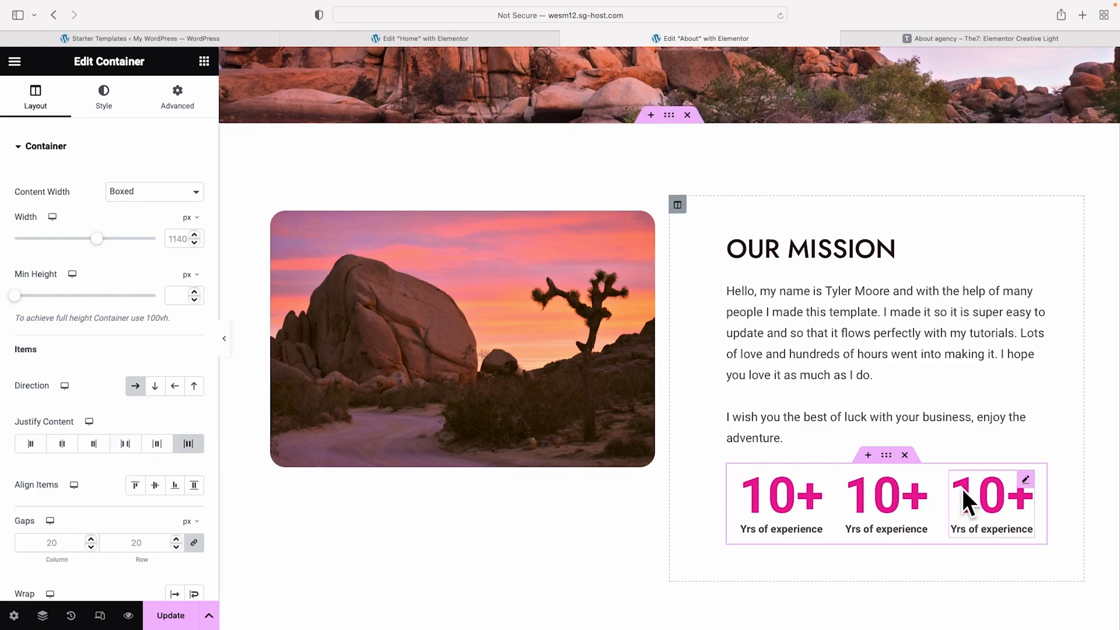
pyautogui.click(156, 444)
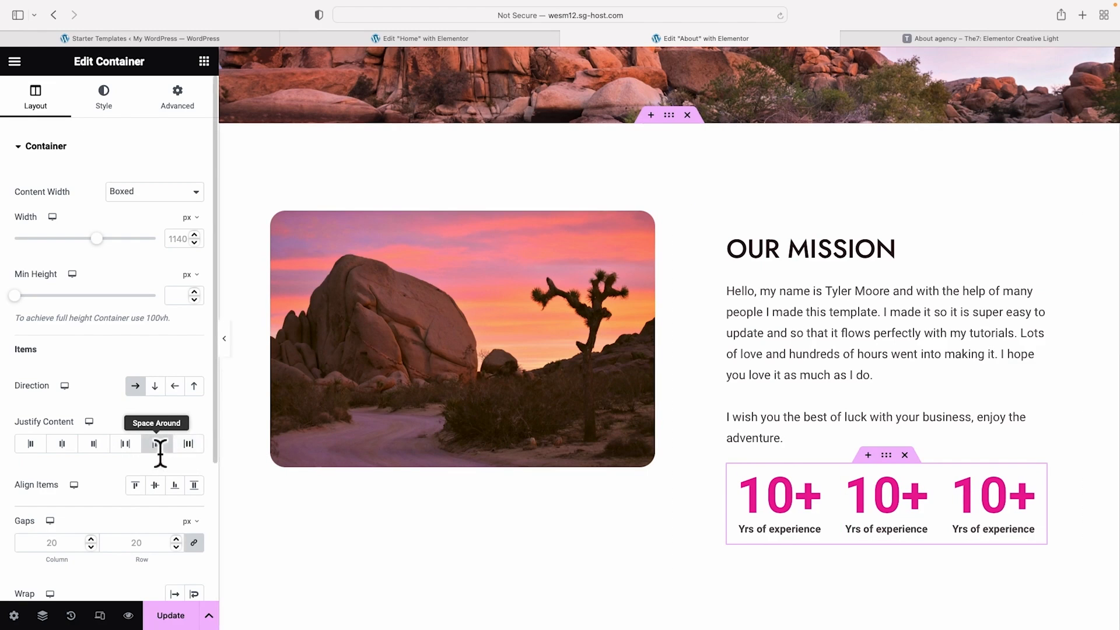
pyautogui.click(130, 444)
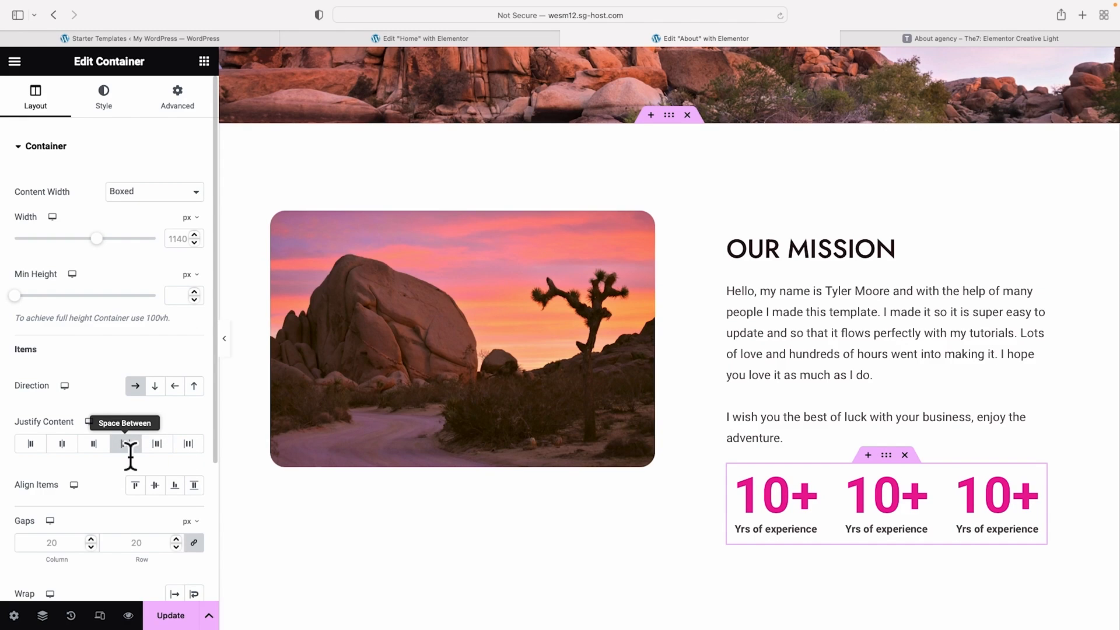
# Set the ending number of the second counter to 50 and of the third counter to 12
pyautogui.click(877, 495)
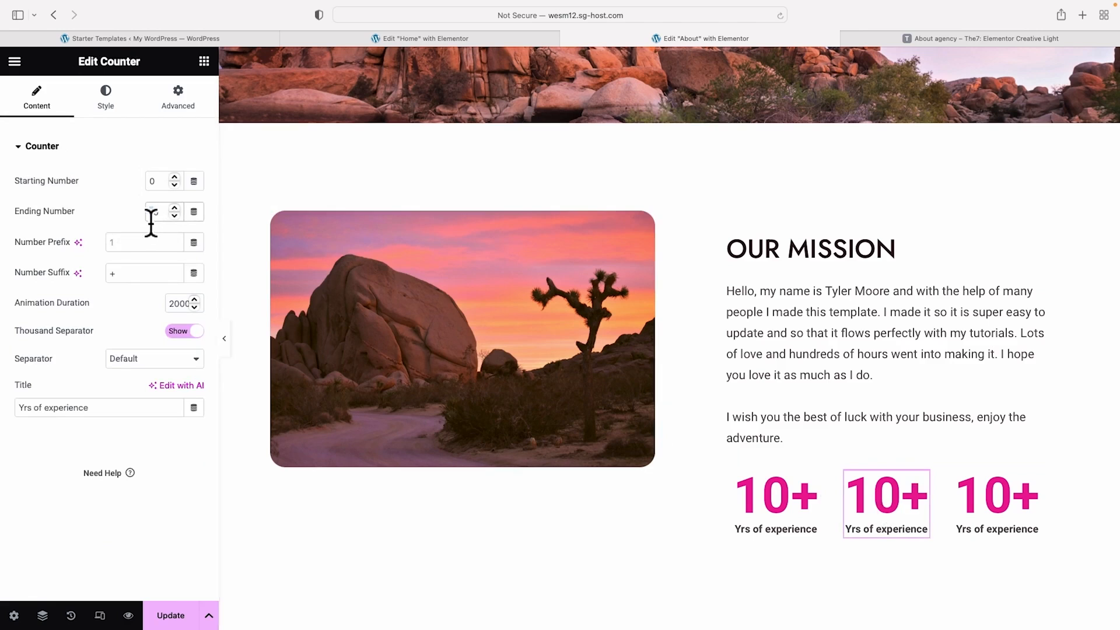
pyautogui.write('5')
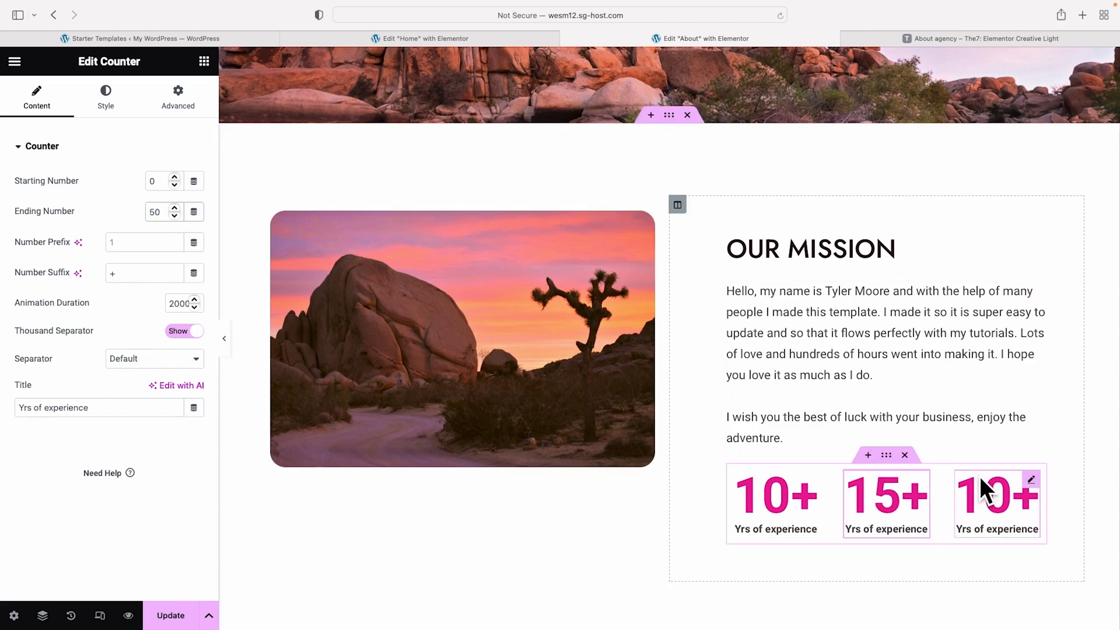
pyautogui.click(984, 485)
pyautogui.write('2')
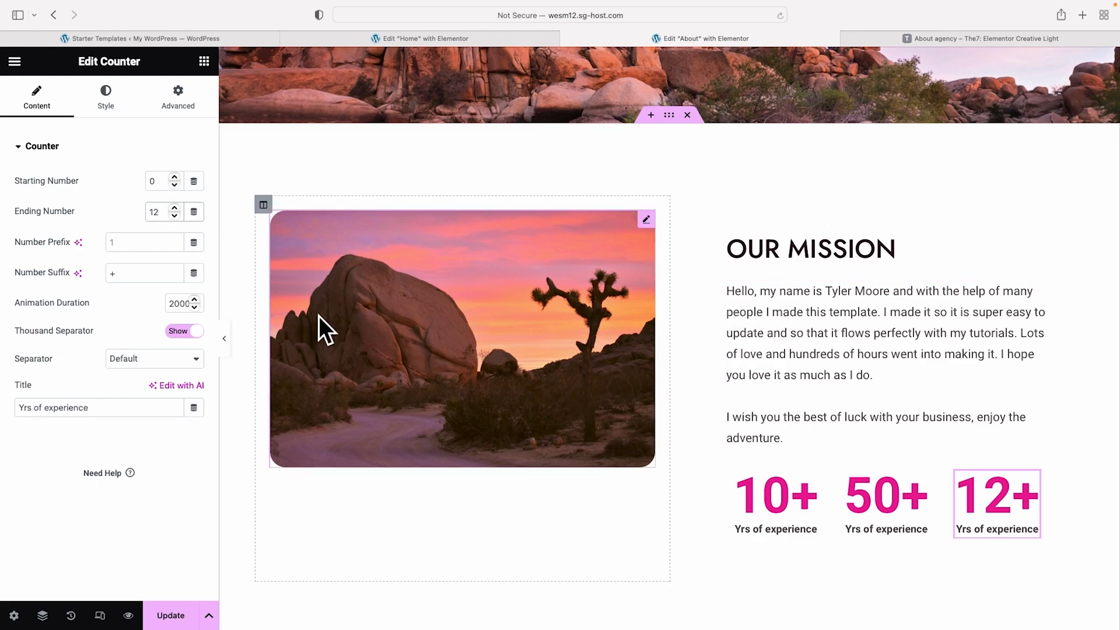
pyautogui.click(226, 337)
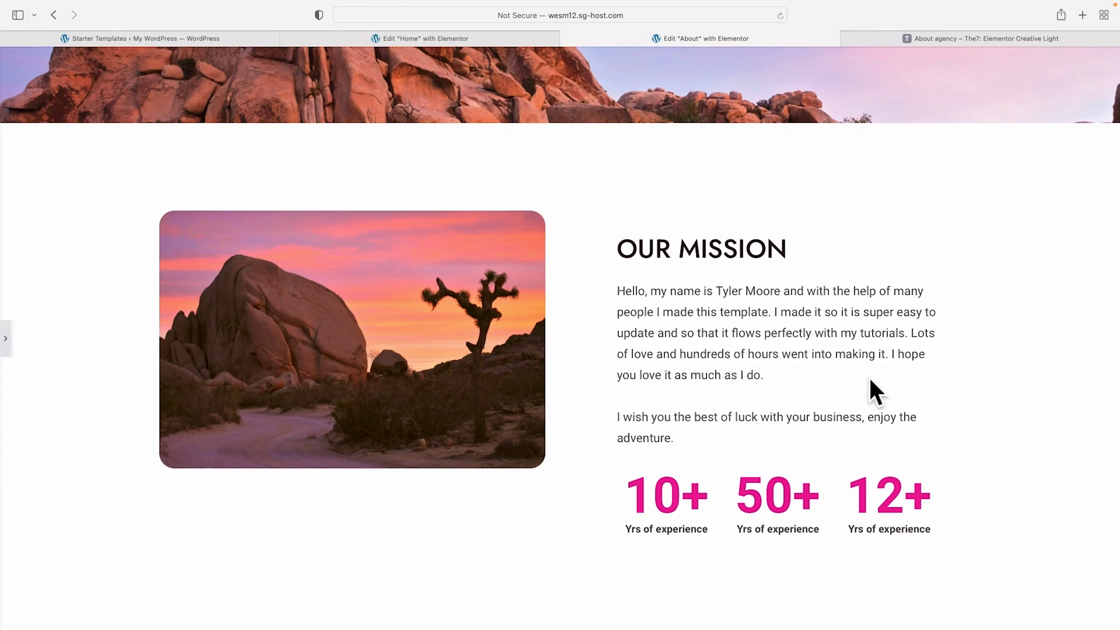
pyautogui.click(5, 338)
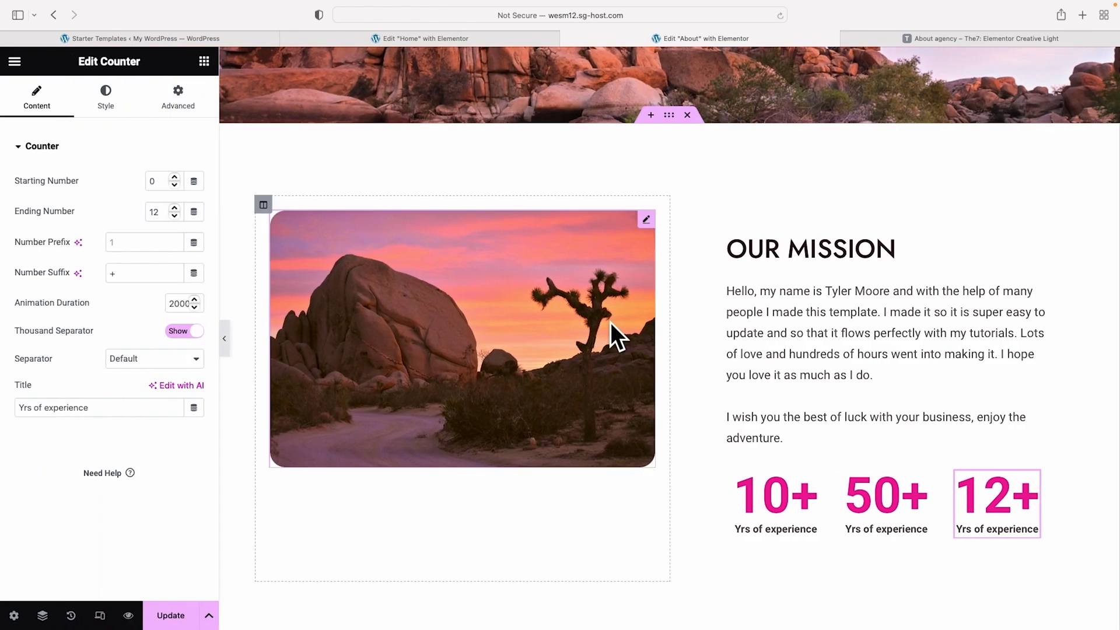
# Set the vertical alignment of the OUR MISSION section to Middle
pyautogui.click(669, 115)
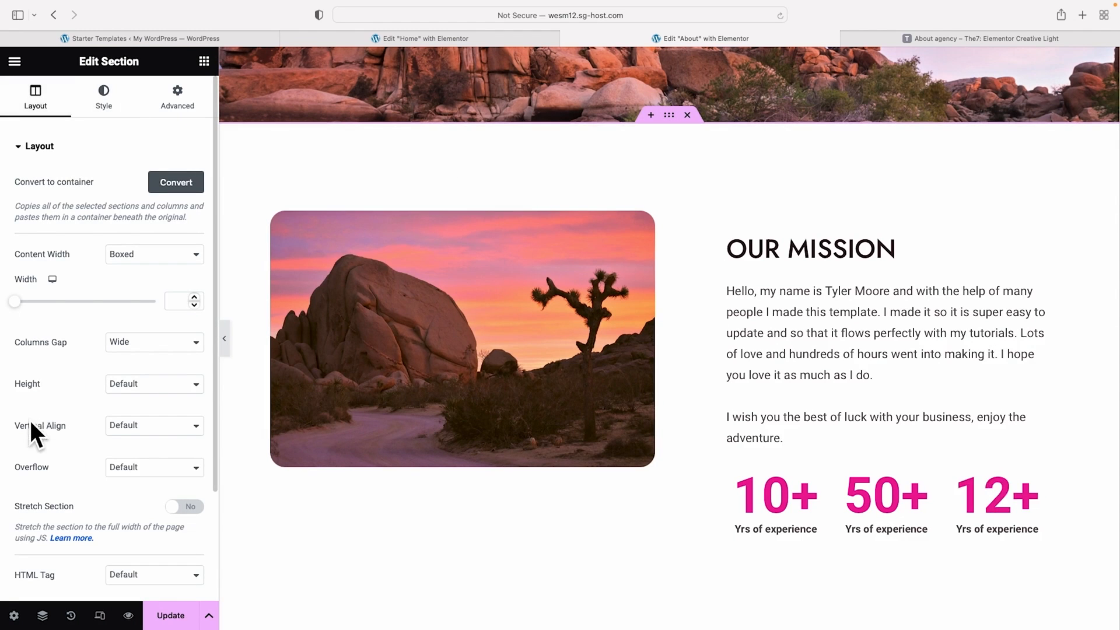
pyautogui.click(170, 425)
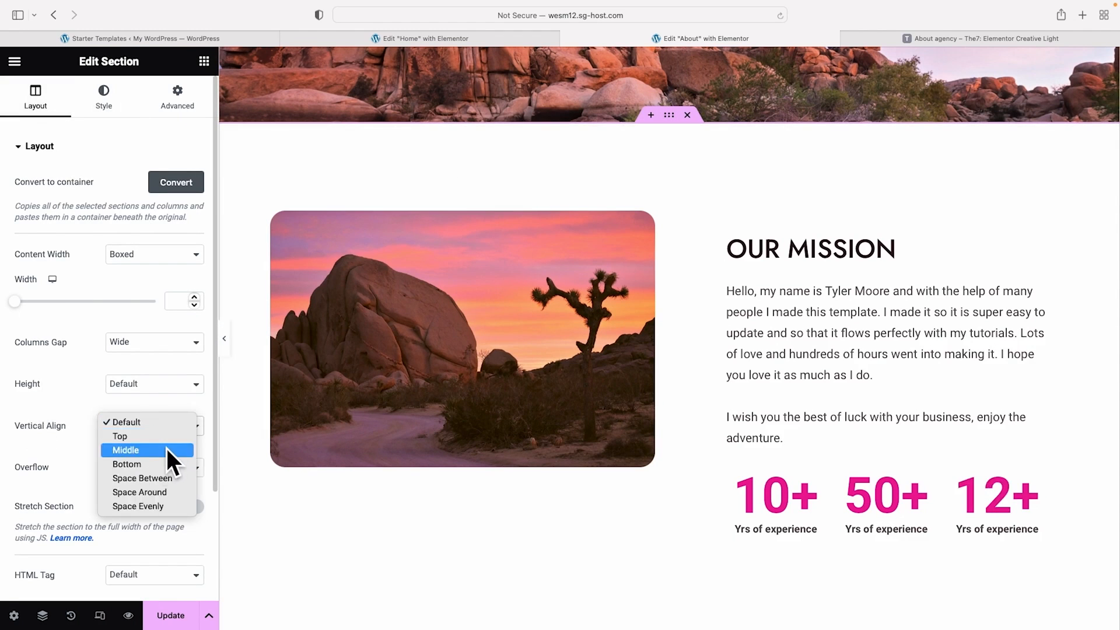
pyautogui.click(166, 452)
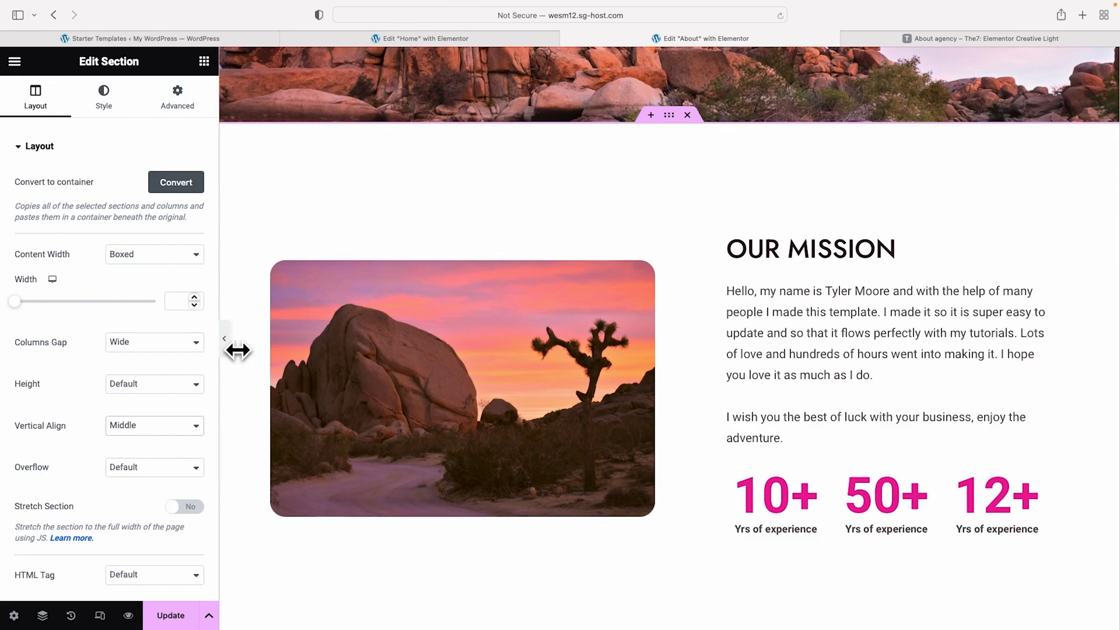
# Examine the rest of the About page down to TALK TO US and the "Our values" section of the demo page
pyautogui.scroll(-10, 723, 397)
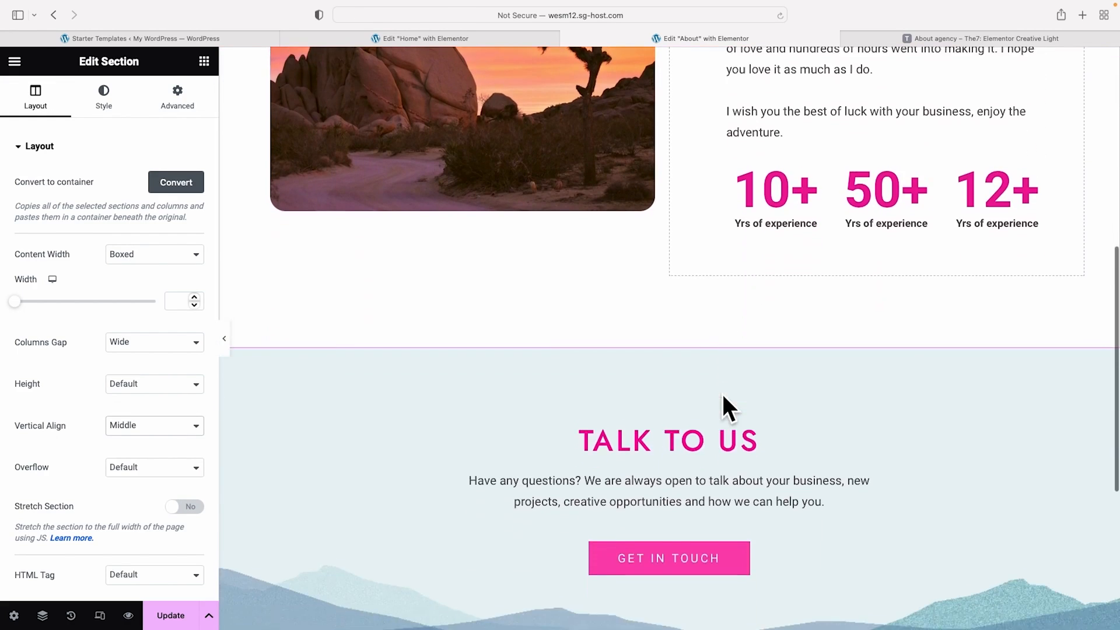
pyautogui.scroll(-3, 723, 402)
pyautogui.scroll(4, 725, 407)
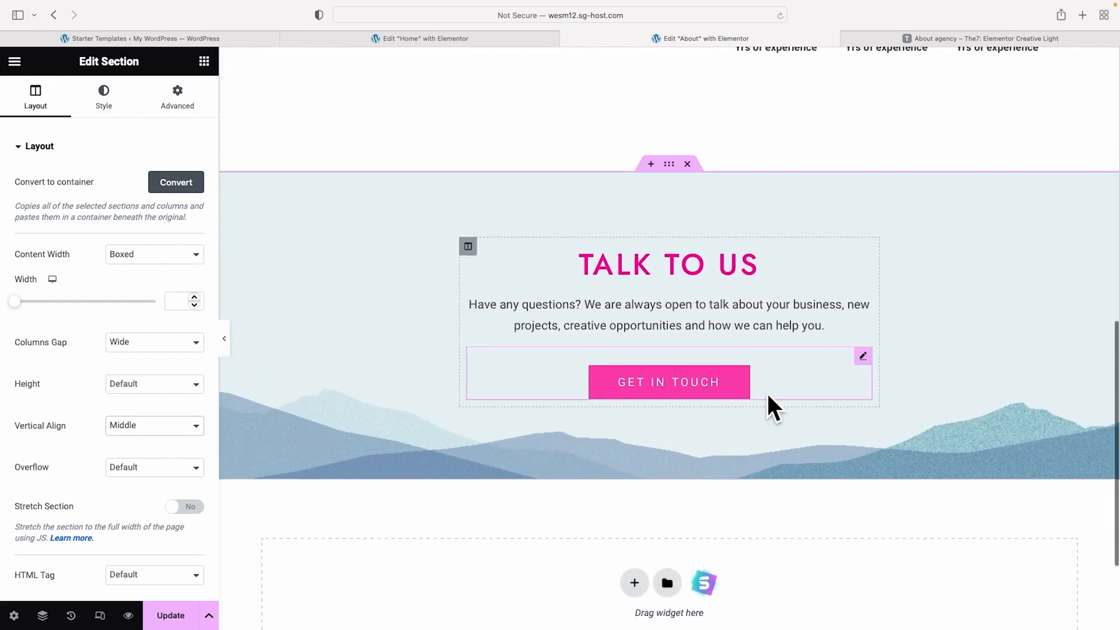
pyautogui.scroll(8, 802, 385)
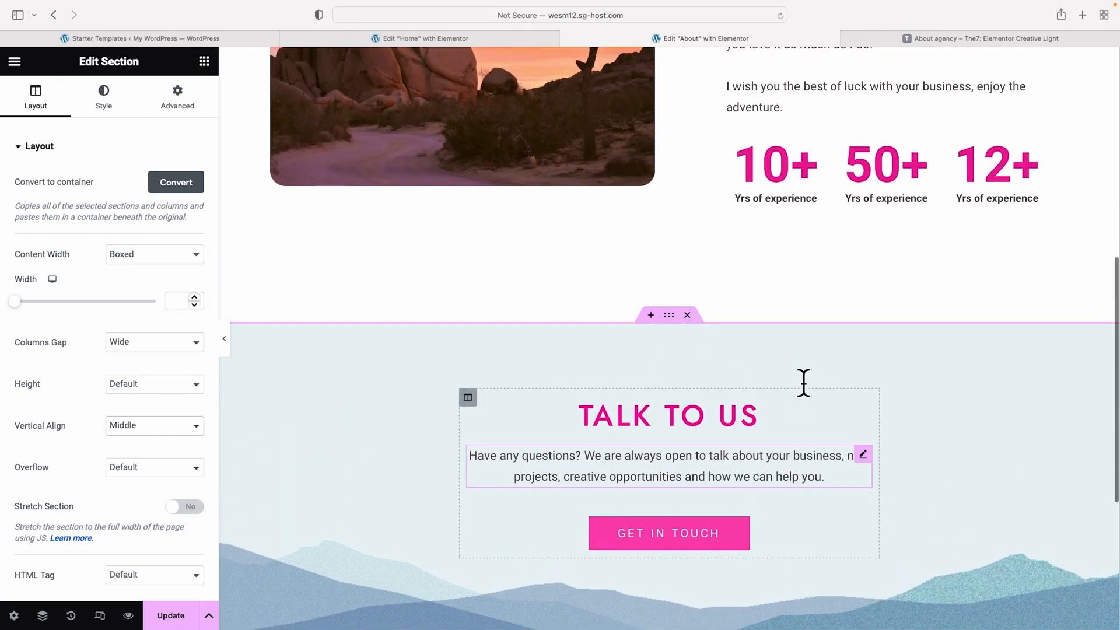
pyautogui.scroll(-5, 885, 509)
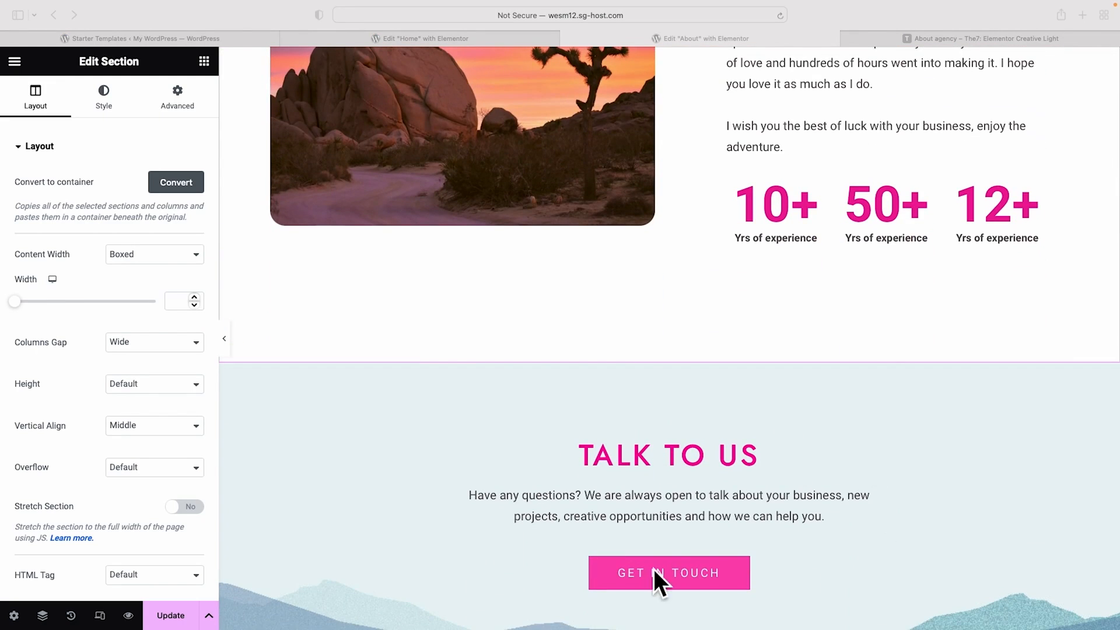
pyautogui.scroll(-3, 885, 472)
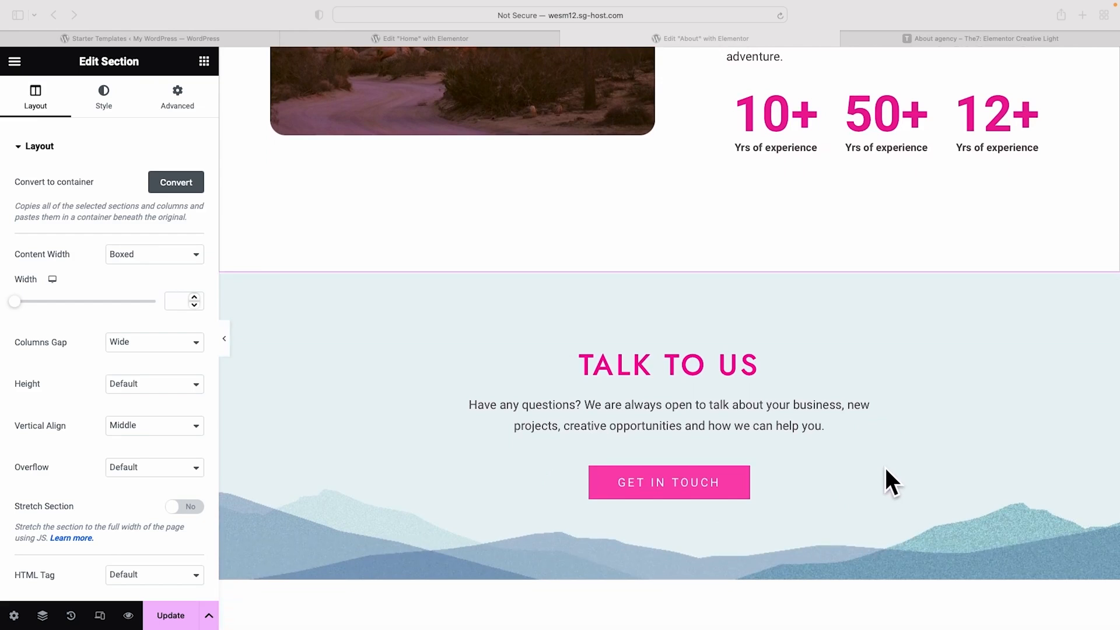
pyautogui.scroll(3, 884, 465)
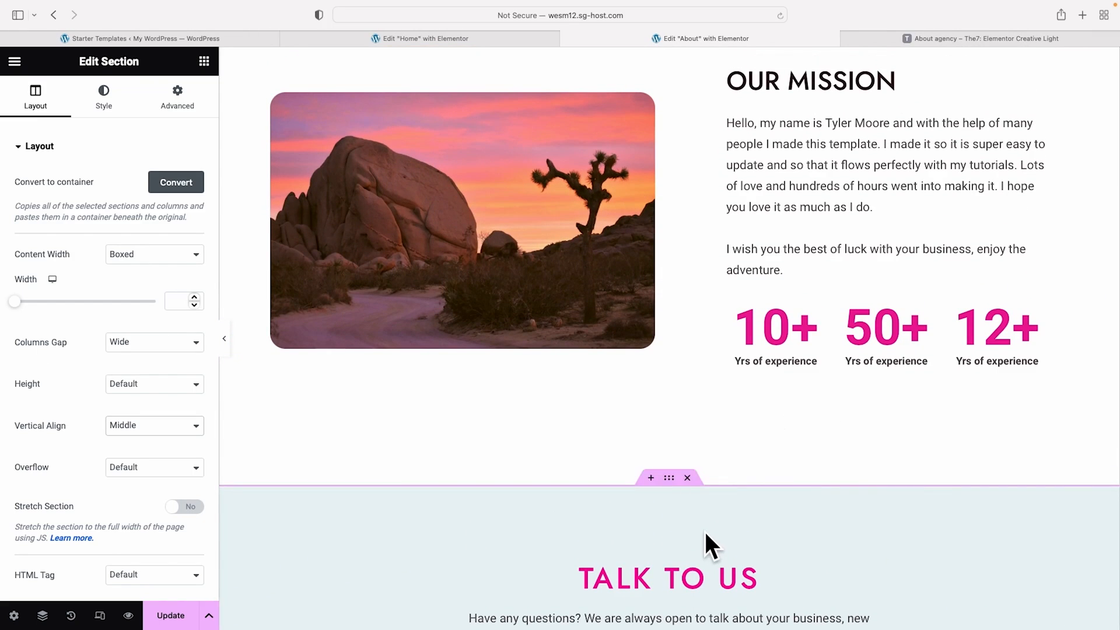
pyautogui.hotkey('ctrl', 'Tab')
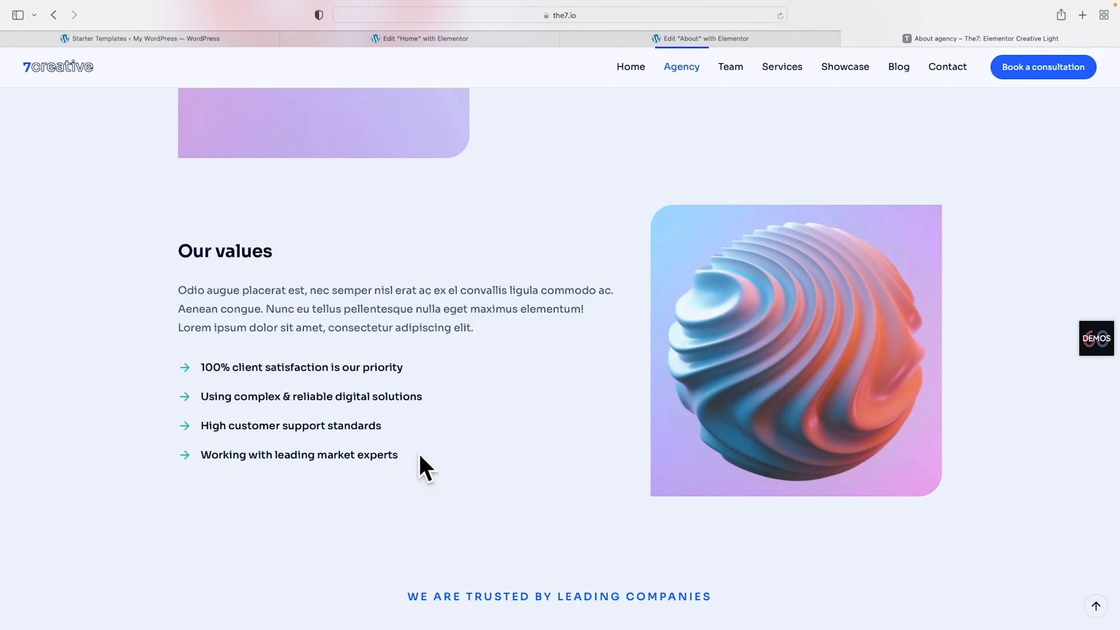
pyautogui.click(621, 35)
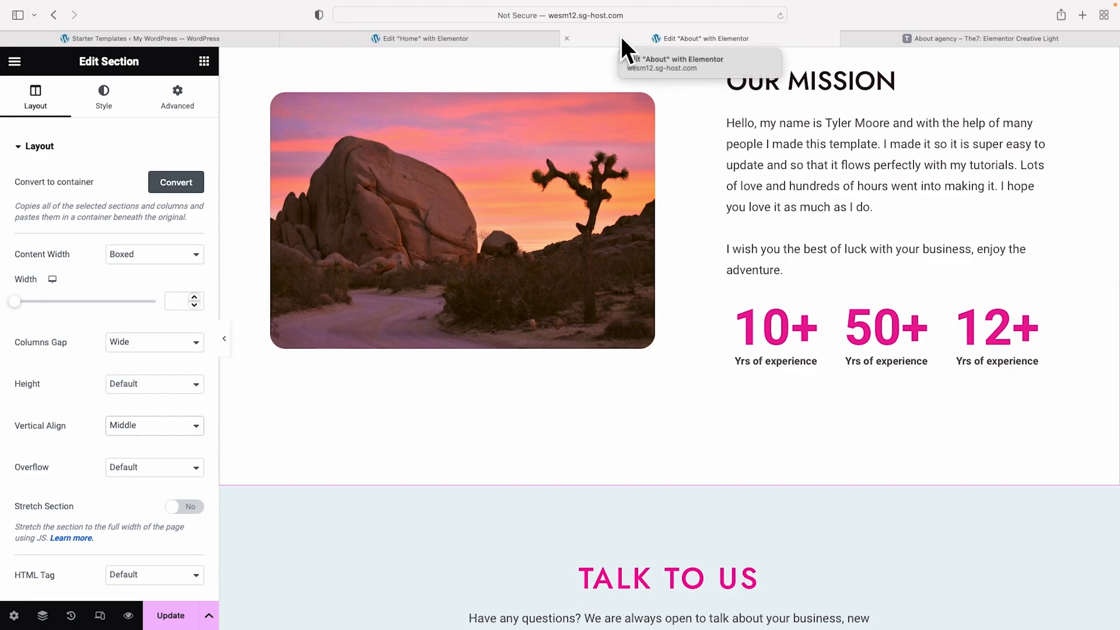
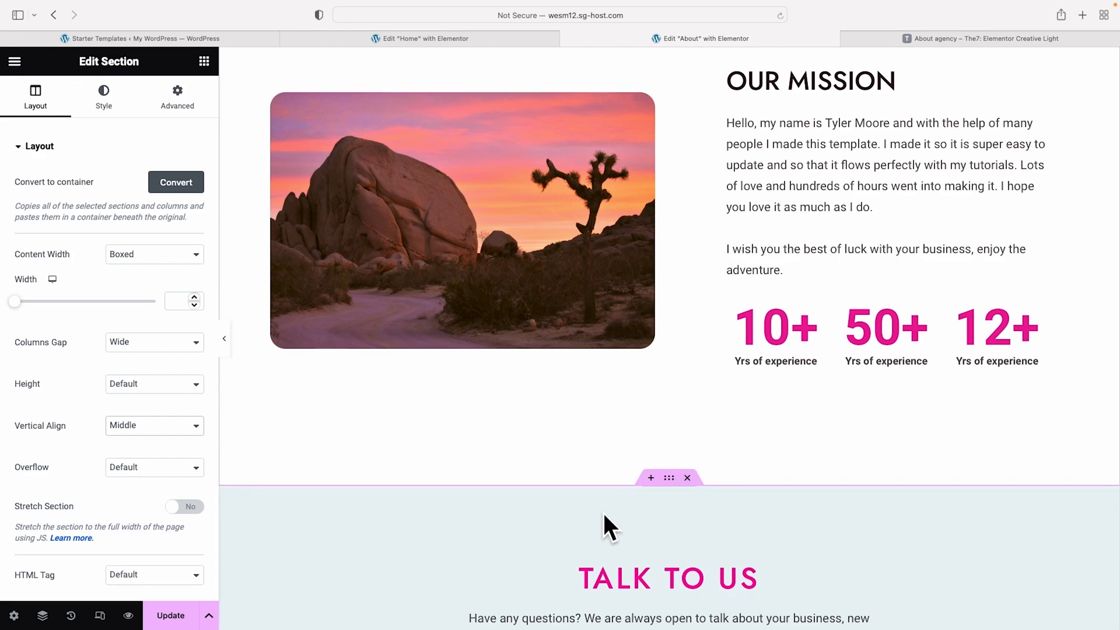
# Insert a container with two equal columns between the OUR MISSION and TALK TO US sections
pyautogui.click(650, 478)
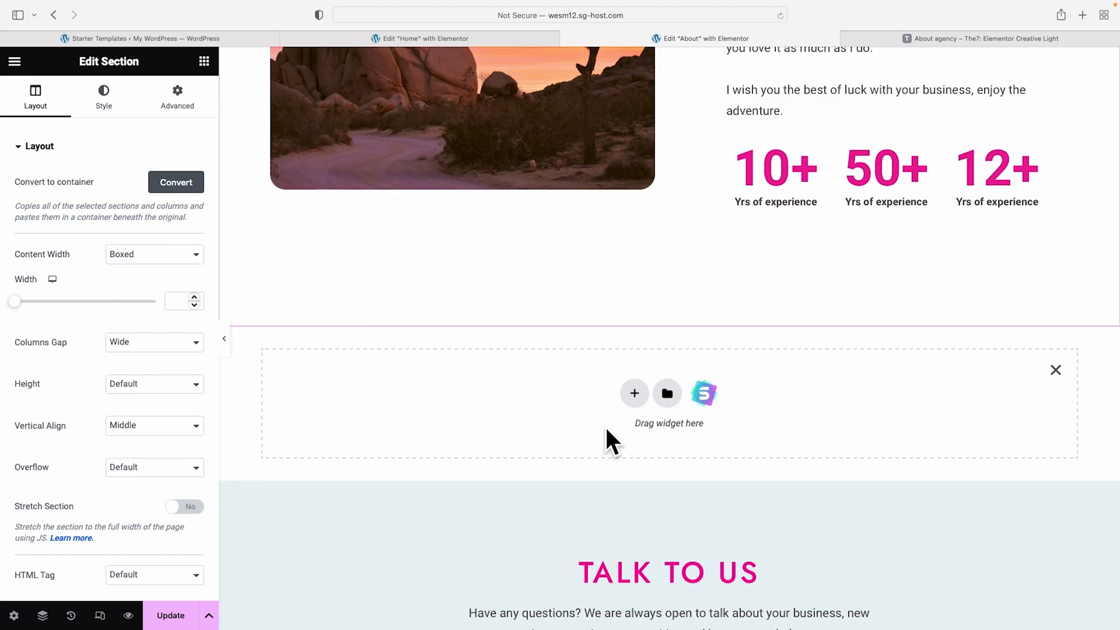
pyautogui.click(635, 393)
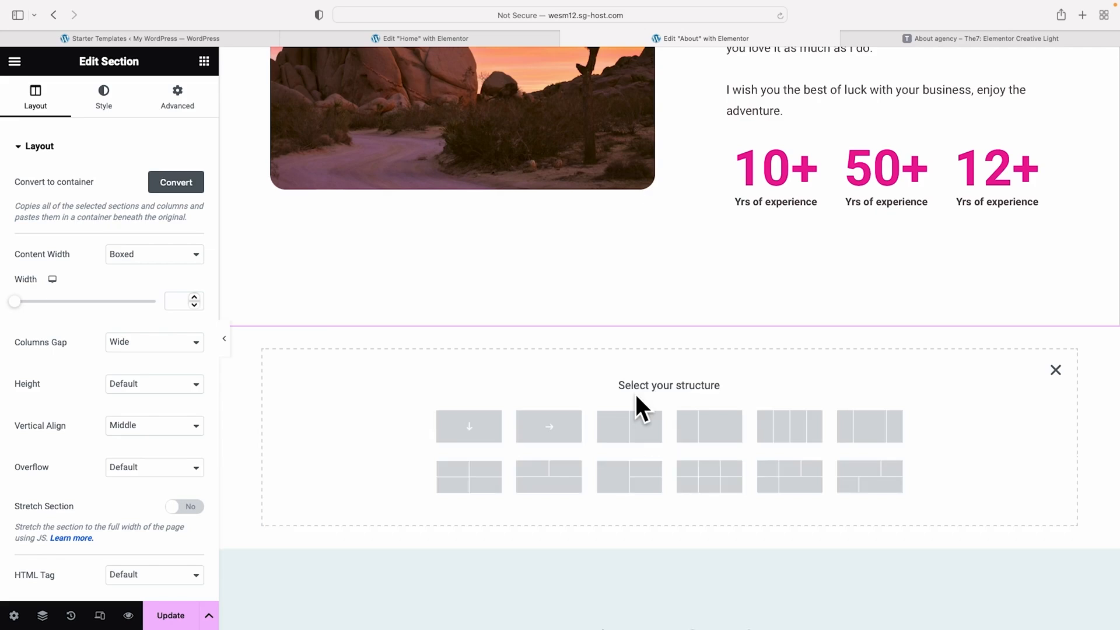
pyautogui.scroll(-3, 634, 392)
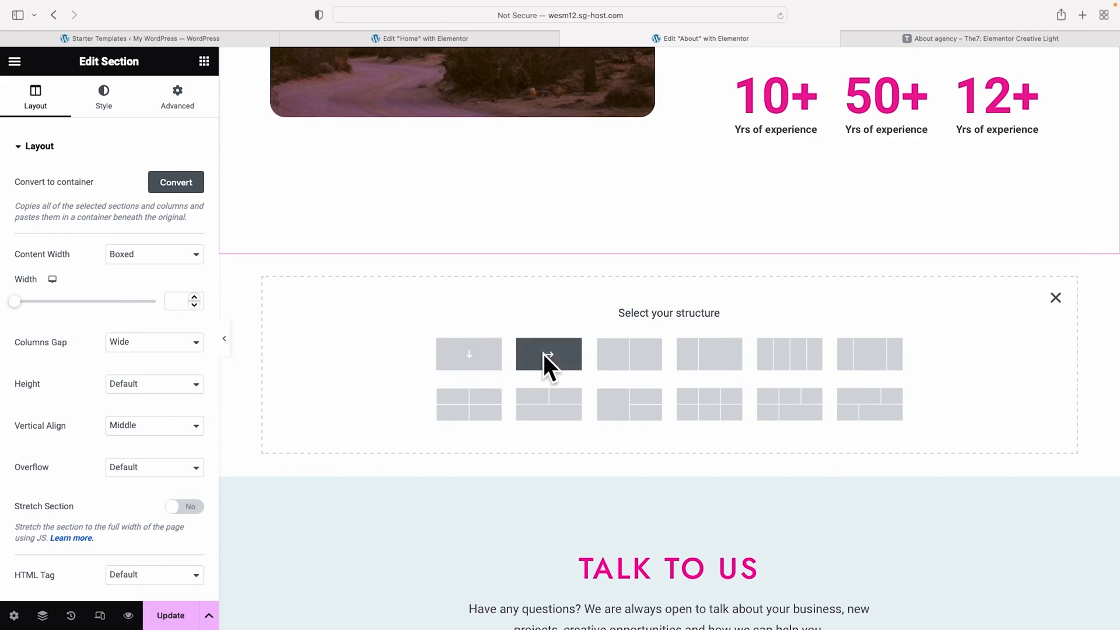
pyautogui.click(639, 358)
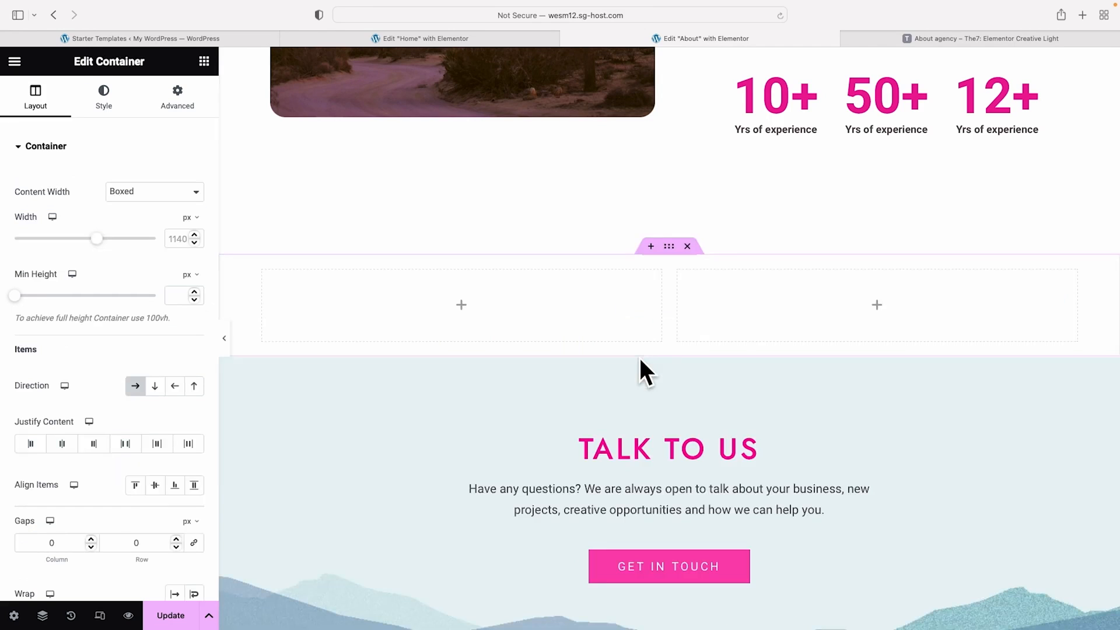
# Add a Heading widget with a Text Editor widget beneath it to the new container's left column, following the demo's "Our values" layout
pyautogui.click(964, 39)
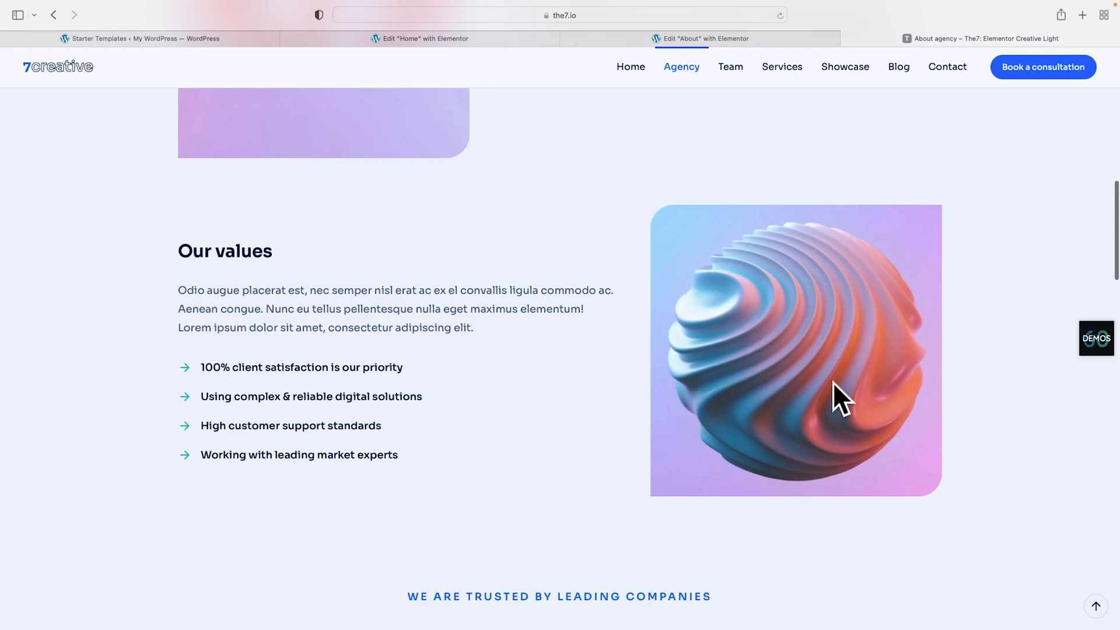
pyautogui.click(721, 39)
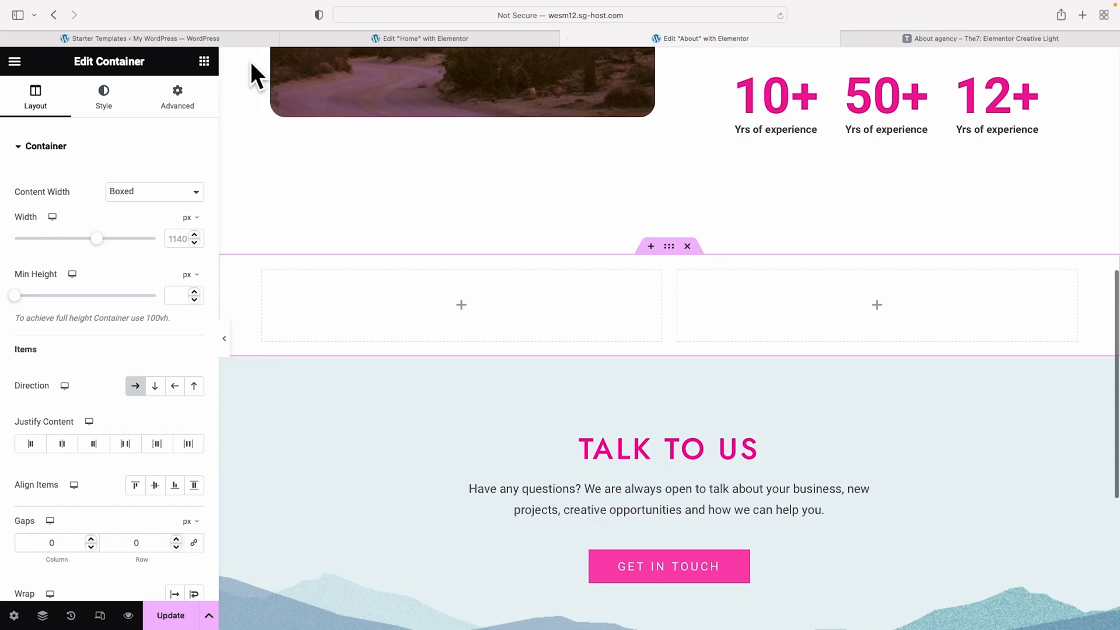
pyautogui.click(204, 60)
pyautogui.moveTo(58, 403); pyautogui.dragTo(366, 313)
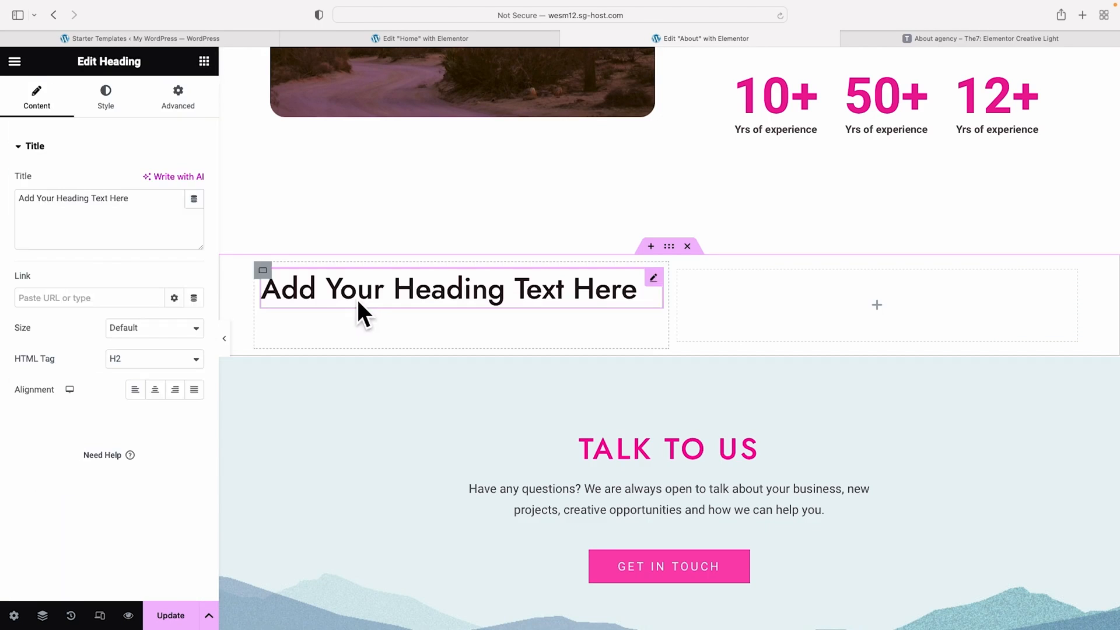
pyautogui.click(204, 61)
pyautogui.moveTo(67, 465); pyautogui.dragTo(373, 302)
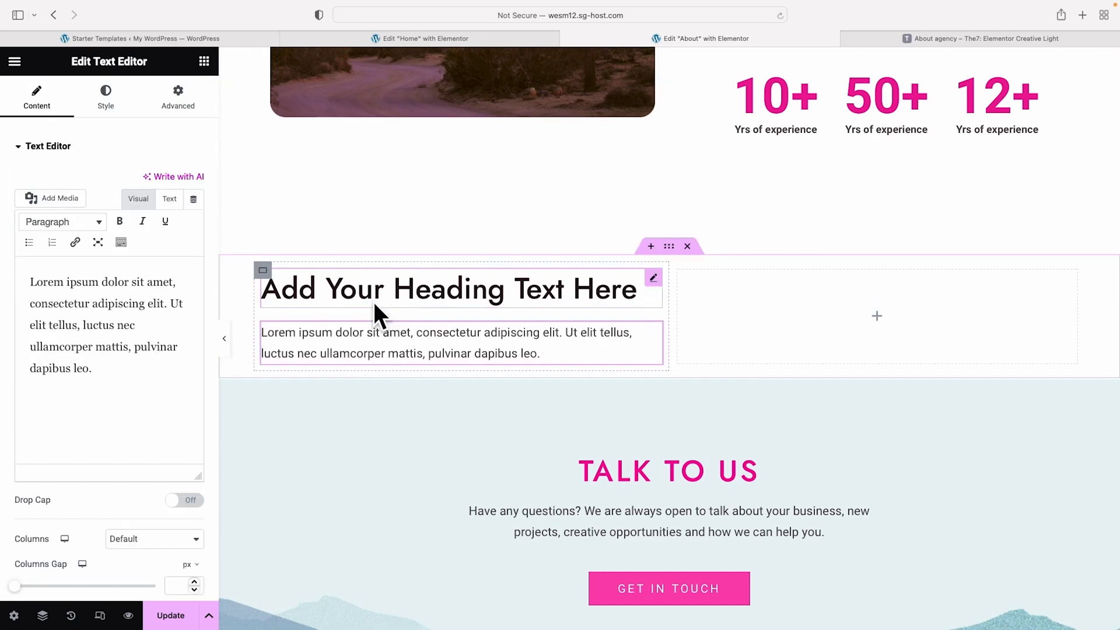
# Add an Icon List widget below the paragraph in the left column and an Image widget in the right column
pyautogui.click(204, 61)
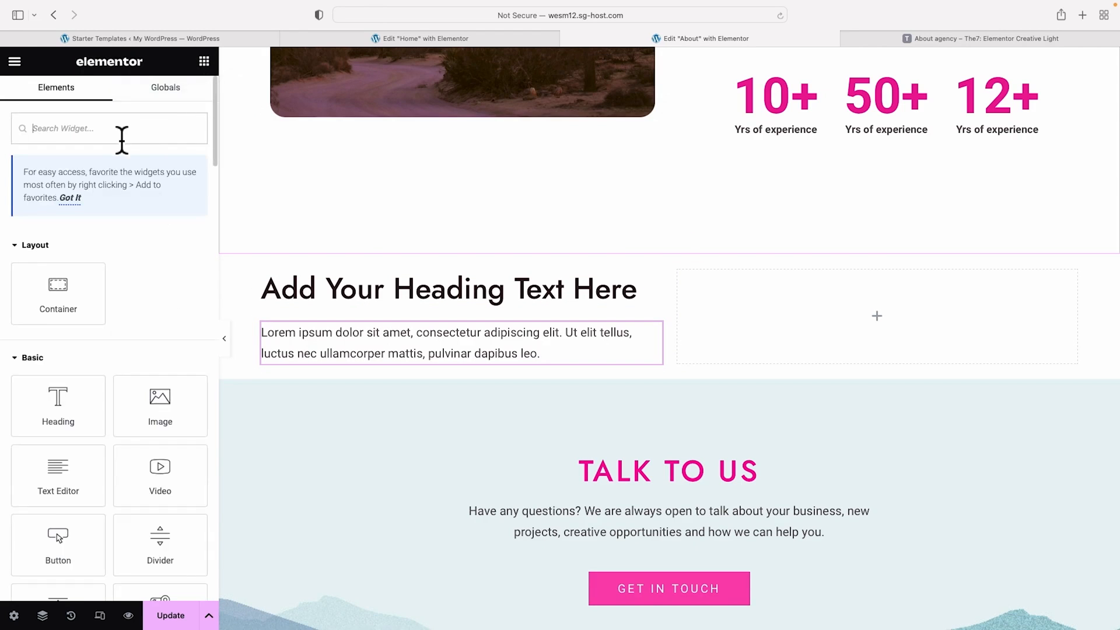
pyautogui.write('icon')
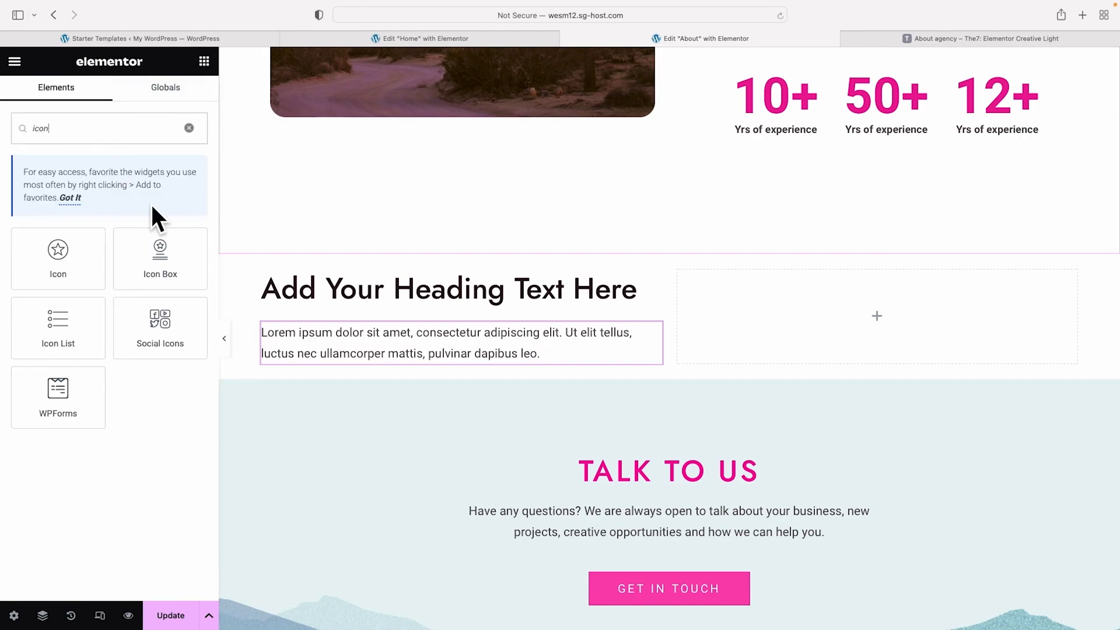
pyautogui.moveTo(70, 338); pyautogui.dragTo(336, 362)
pyautogui.click(205, 61)
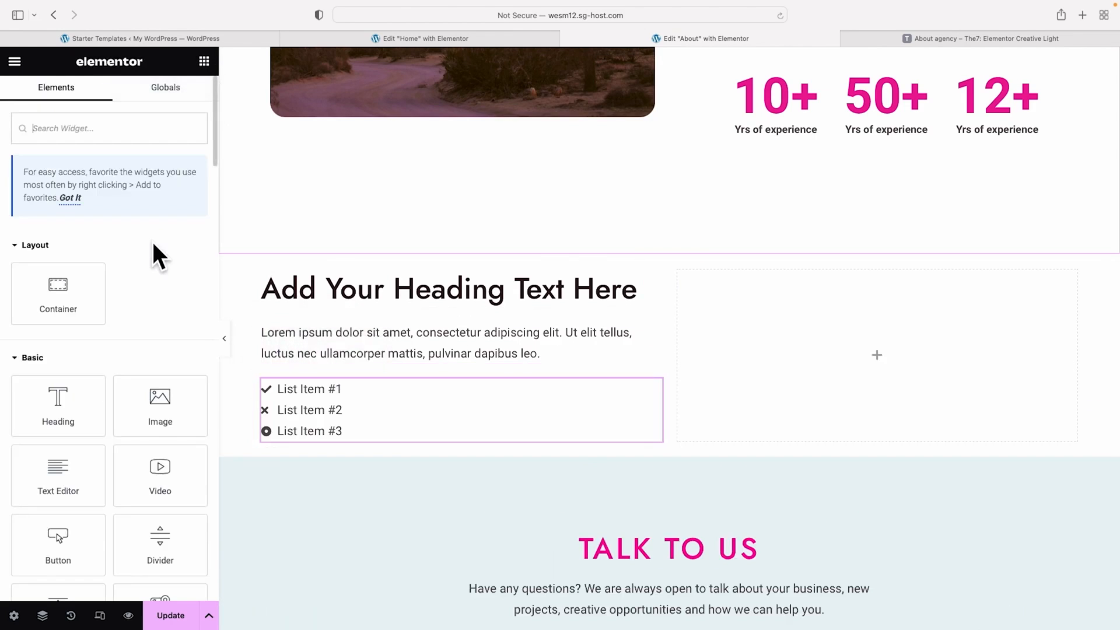
pyautogui.moveTo(163, 403); pyautogui.dragTo(723, 374)
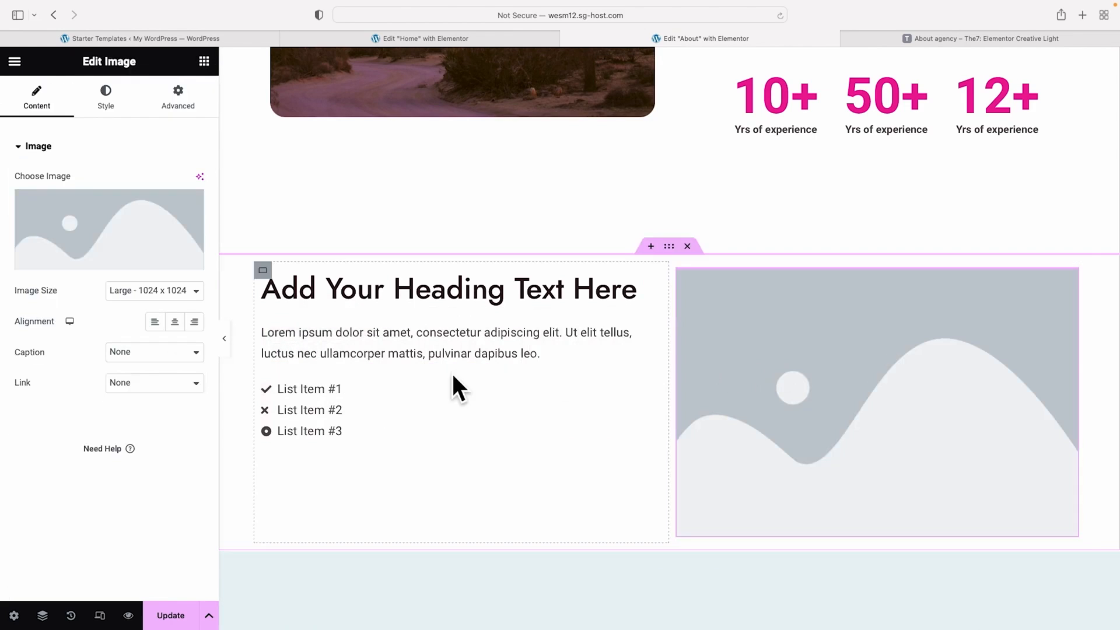
# Review the content settings of the new heading, paragraph and icon list, and compare the list with the demo's "Our values" section
pyautogui.click(362, 284)
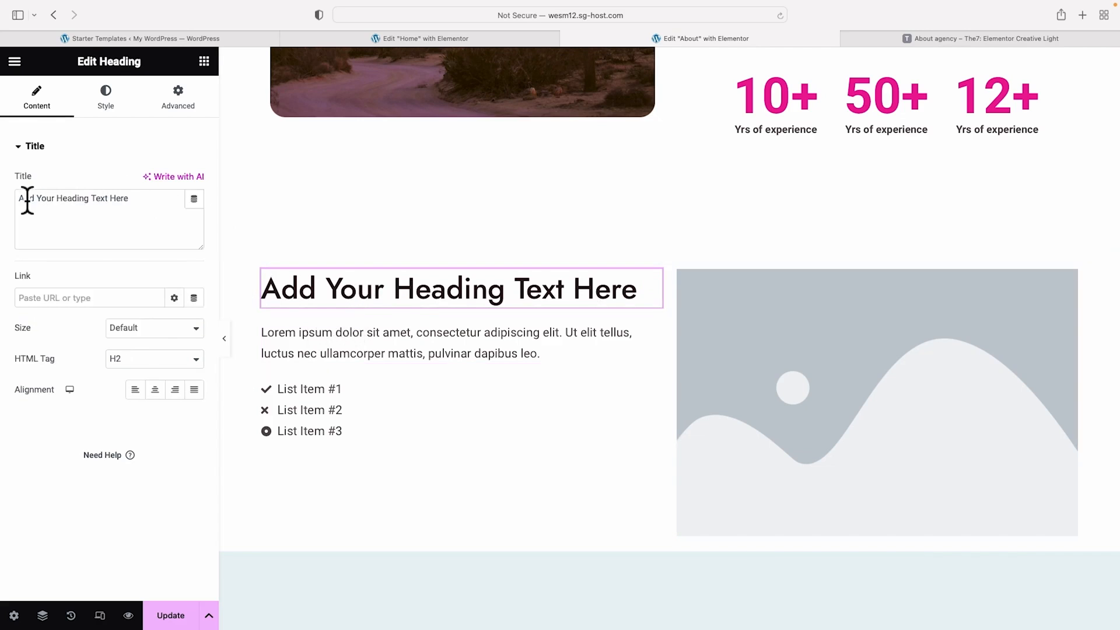
pyautogui.click(310, 334)
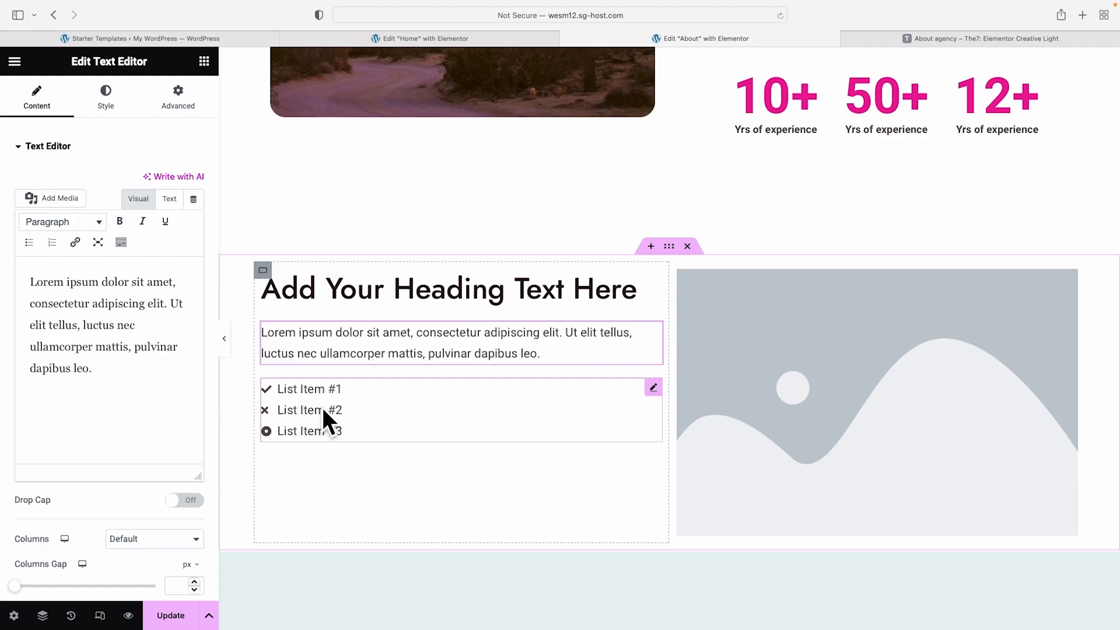
pyautogui.click(651, 386)
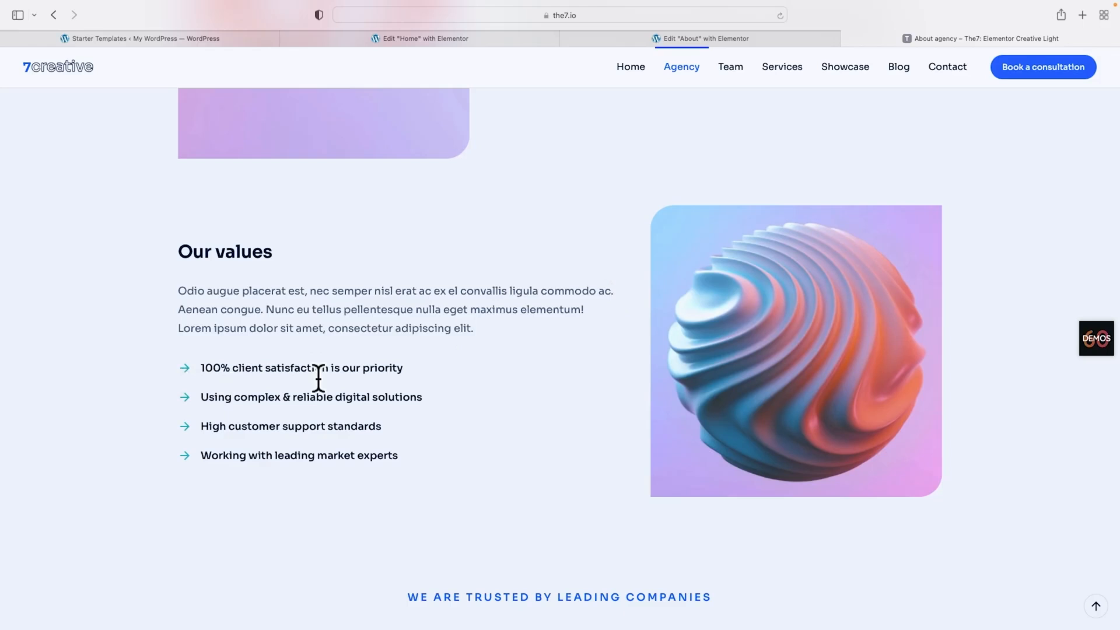
pyautogui.click(755, 36)
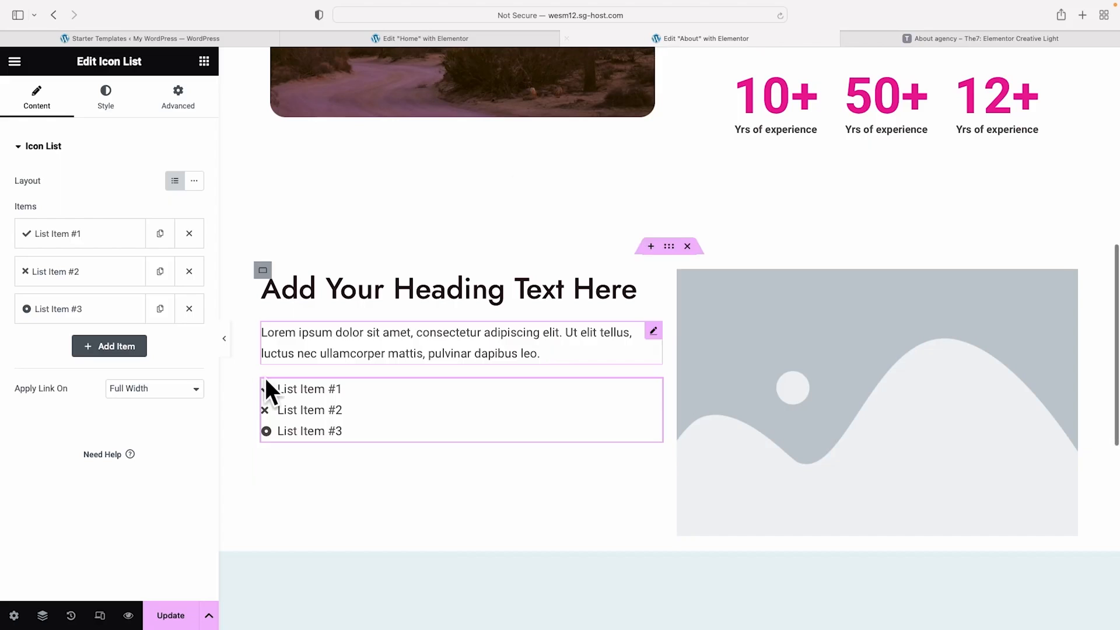
# Replace the first list item's check icon with the plain right arrow found by searching the icon library for "arrow"
pyautogui.click(48, 226)
pyautogui.moveTo(87, 289); pyautogui.dragTo(33, 292)
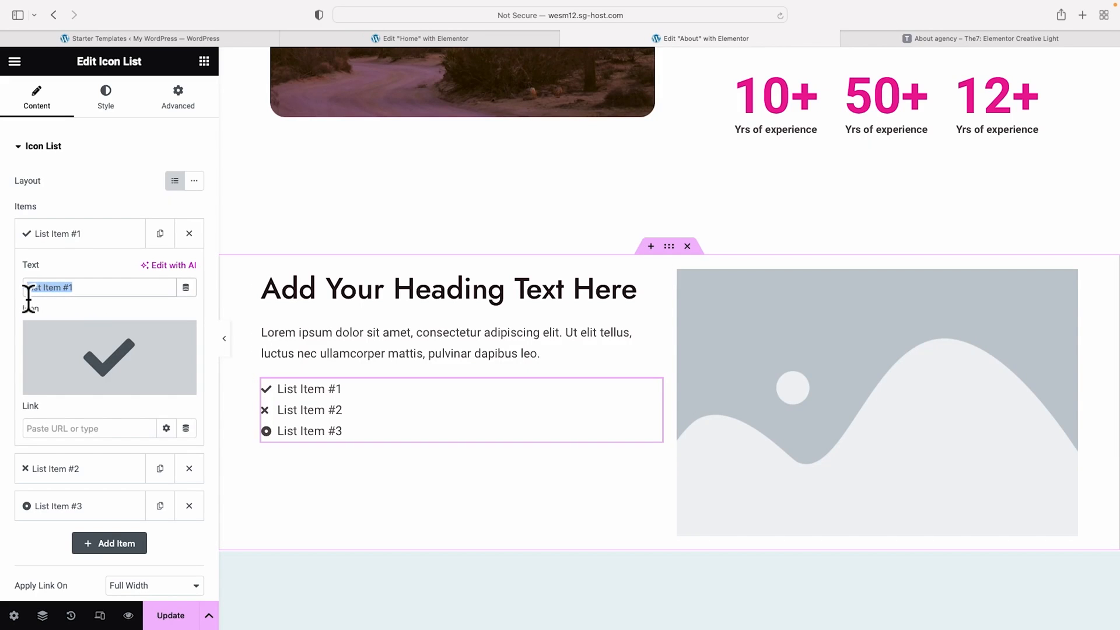
pyautogui.moveTo(118, 365)
pyautogui.click(61, 385)
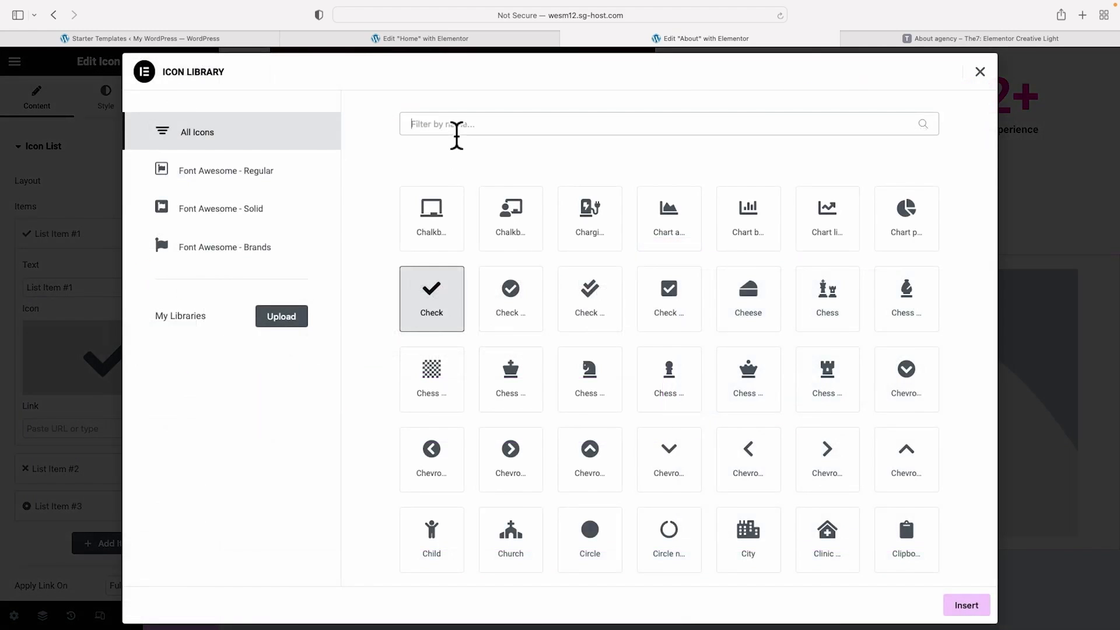
pyautogui.write('arrow')
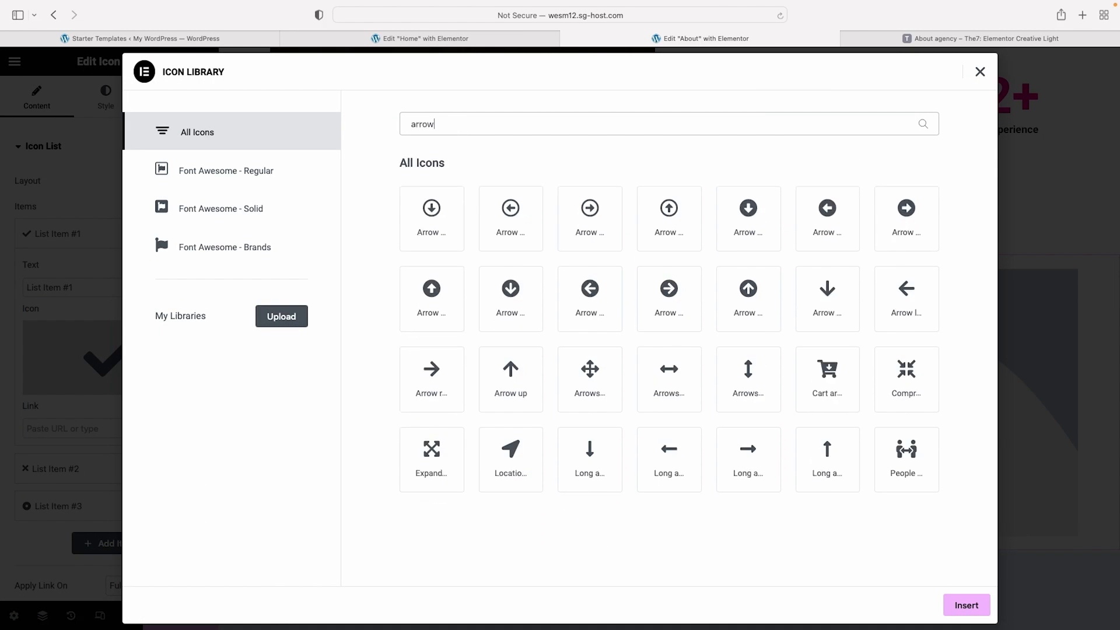
pyautogui.click(433, 377)
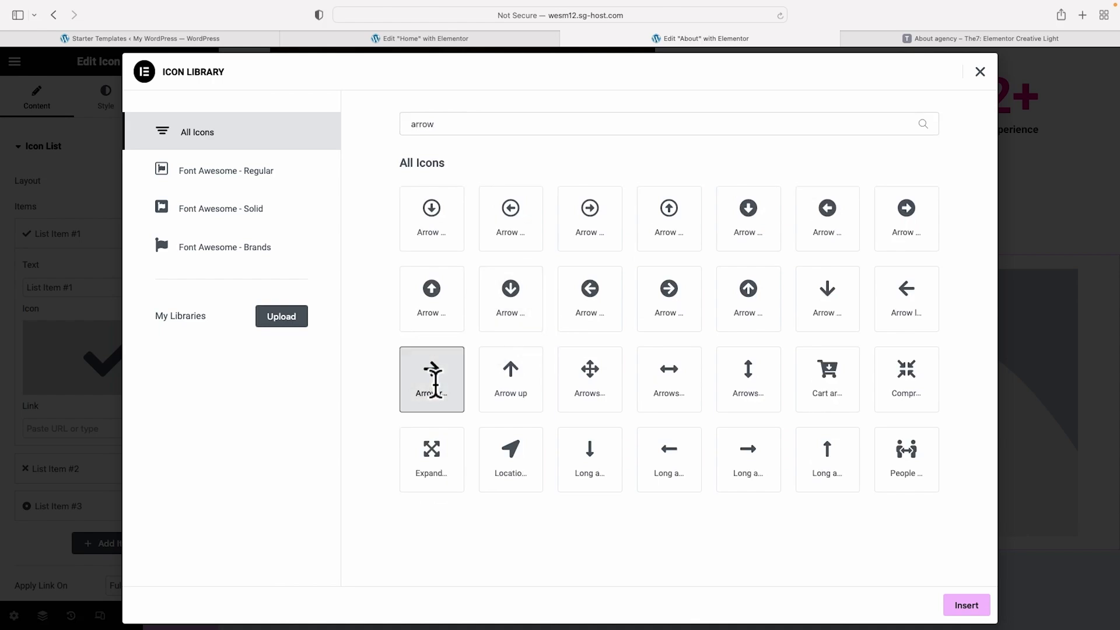
pyautogui.click(968, 607)
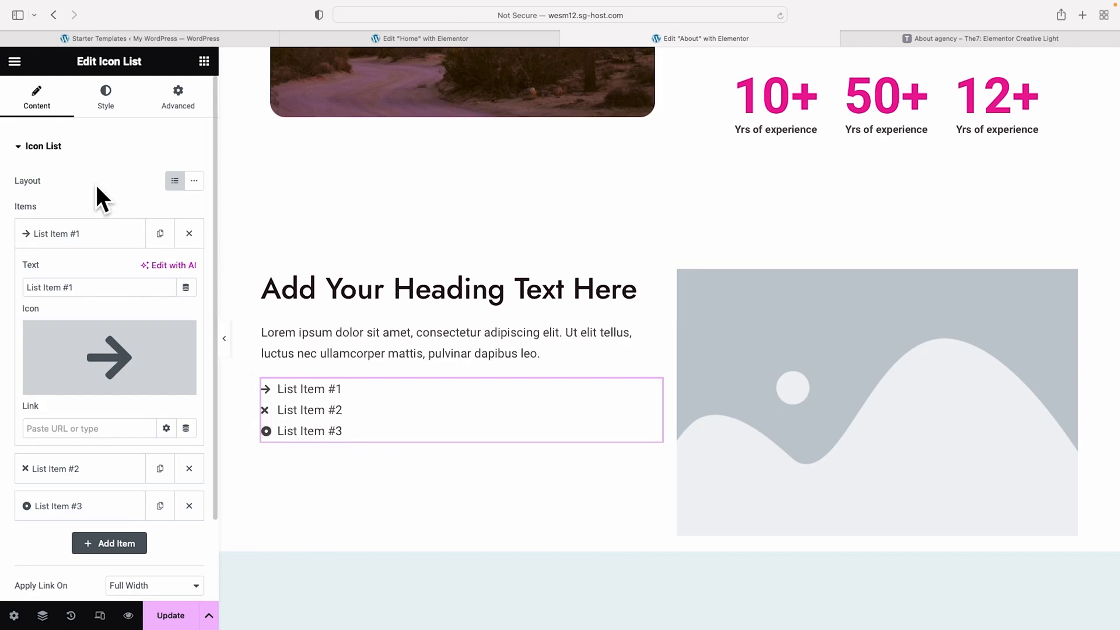
pyautogui.click(83, 223)
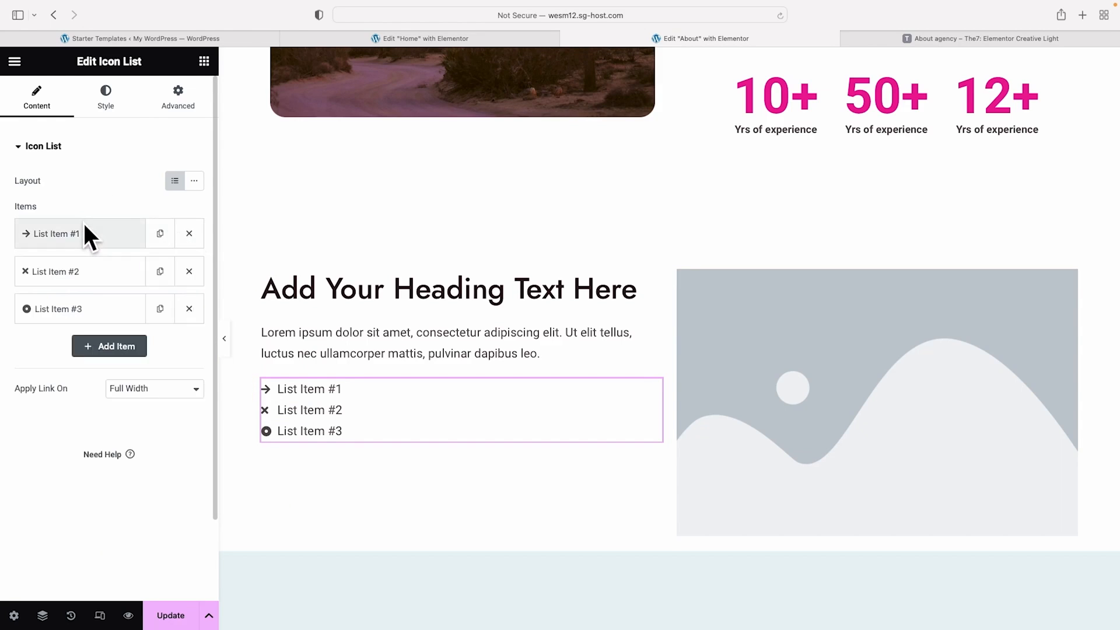
# Delete the second and third list items and duplicate the remaining arrow item
pyautogui.click(190, 270)
pyautogui.click(189, 271)
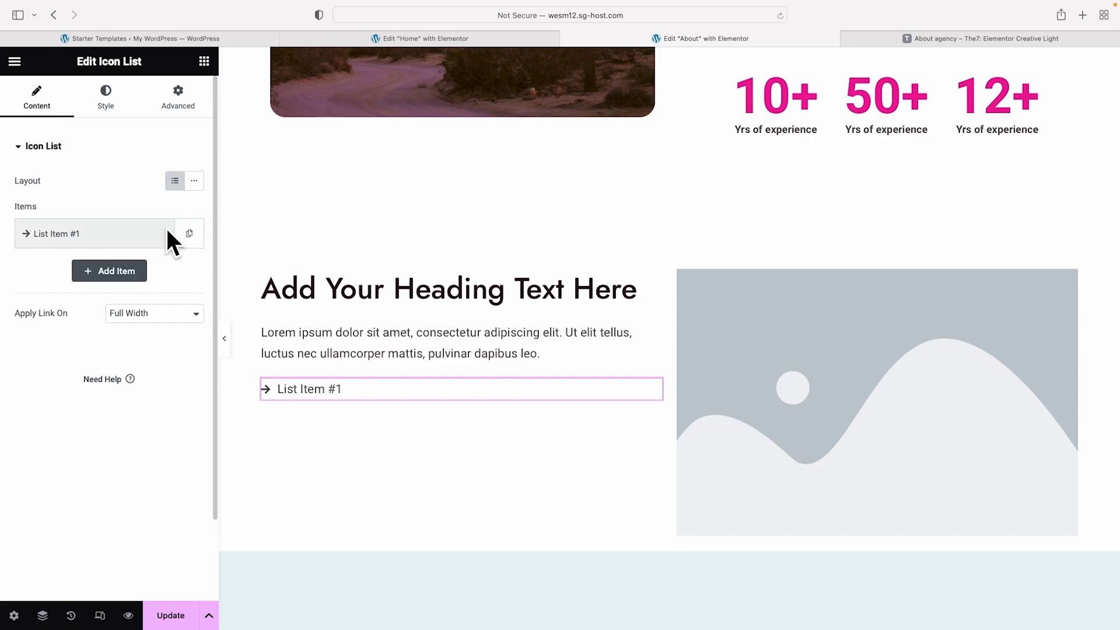
pyautogui.click(188, 233)
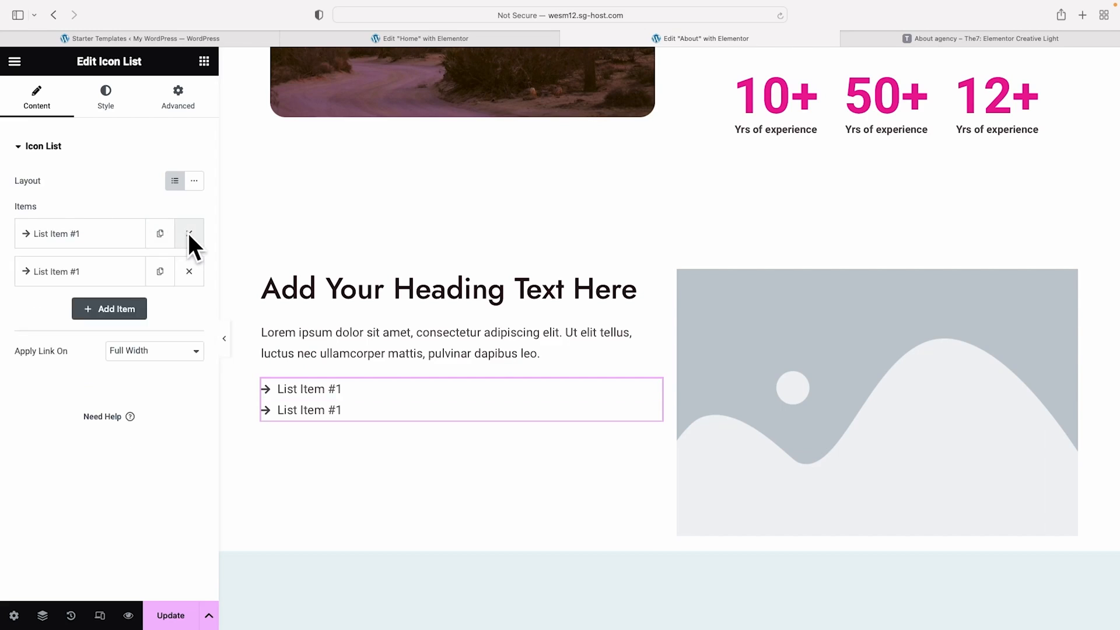
# Duplicate the icon list items until the list has four, and set the space between them to 6 px
pyautogui.click(158, 233)
pyautogui.click(158, 233)
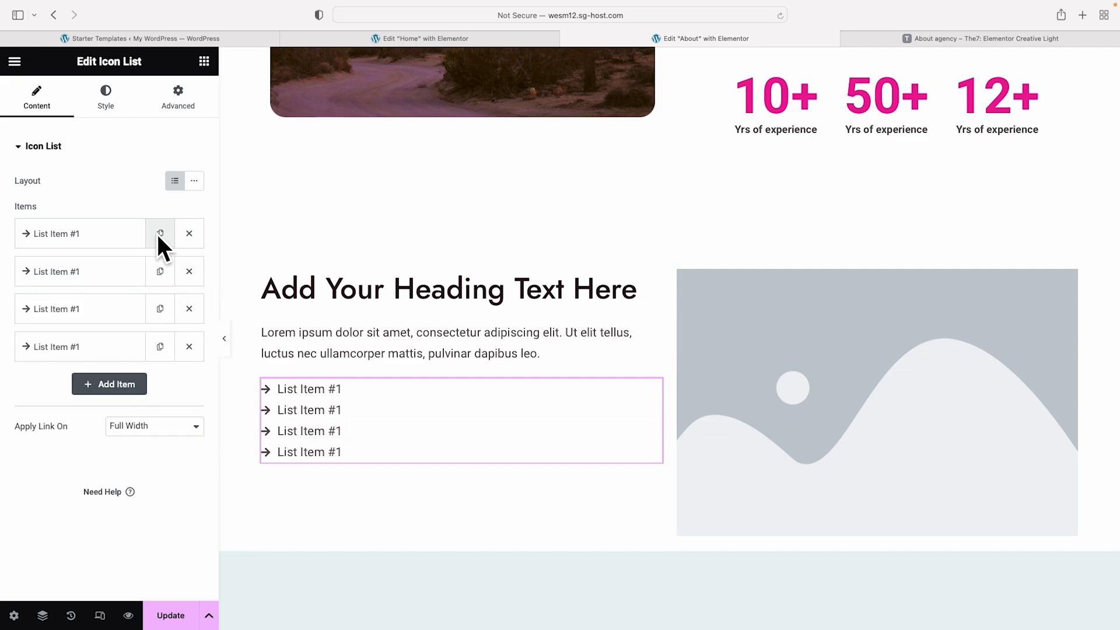
pyautogui.click(93, 260)
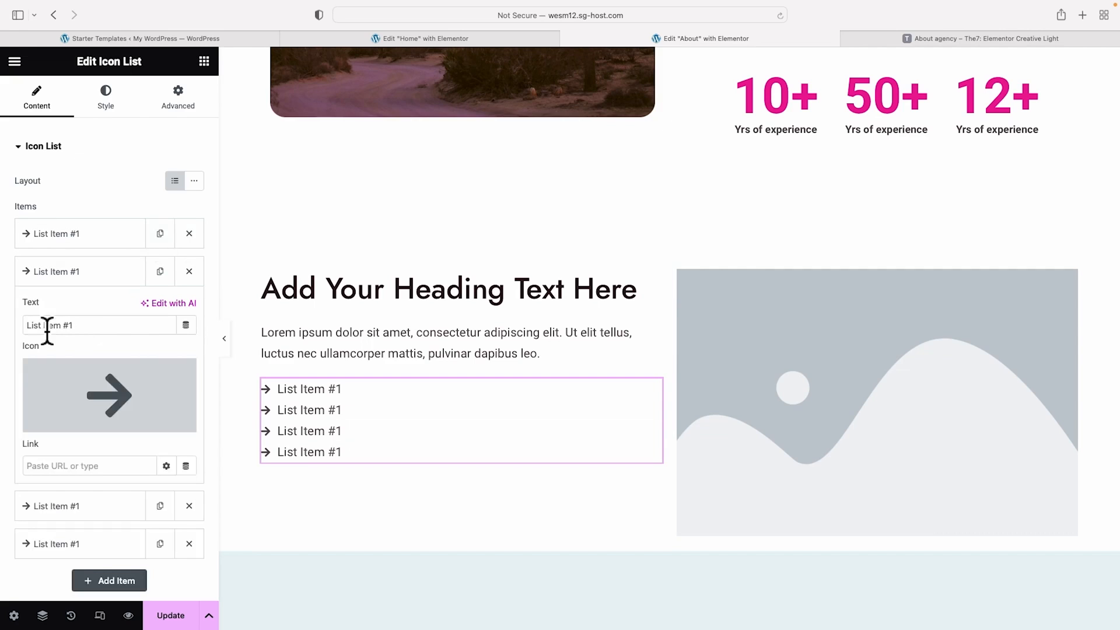
pyautogui.moveTo(32, 324); pyautogui.dragTo(100, 325)
pyautogui.click(87, 193)
pyautogui.click(105, 102)
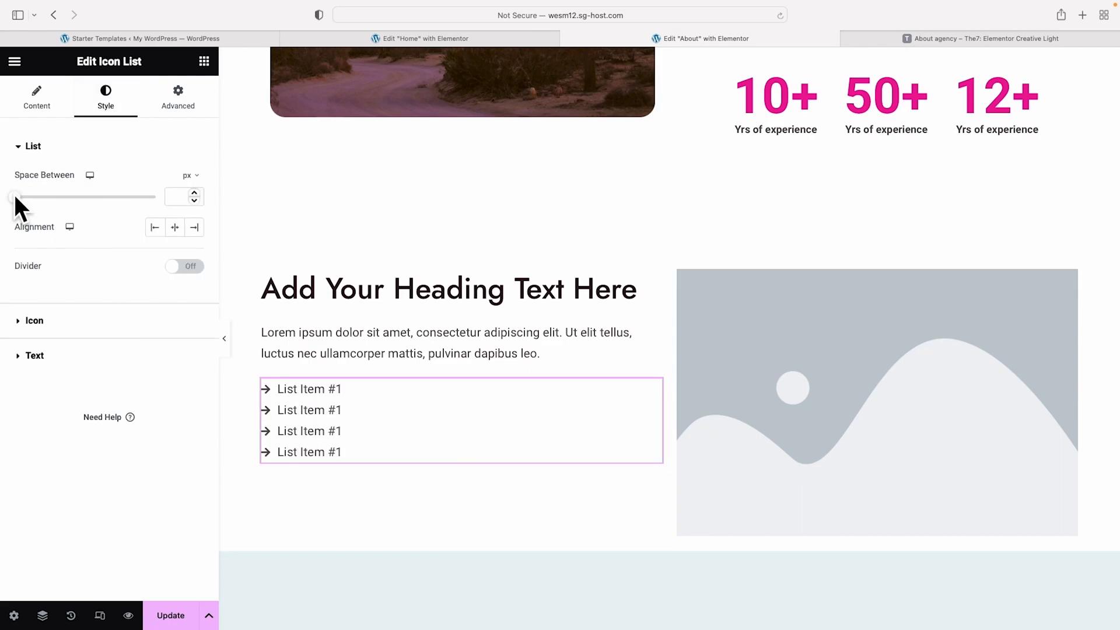
pyautogui.moveTo(14, 197); pyautogui.dragTo(32, 198)
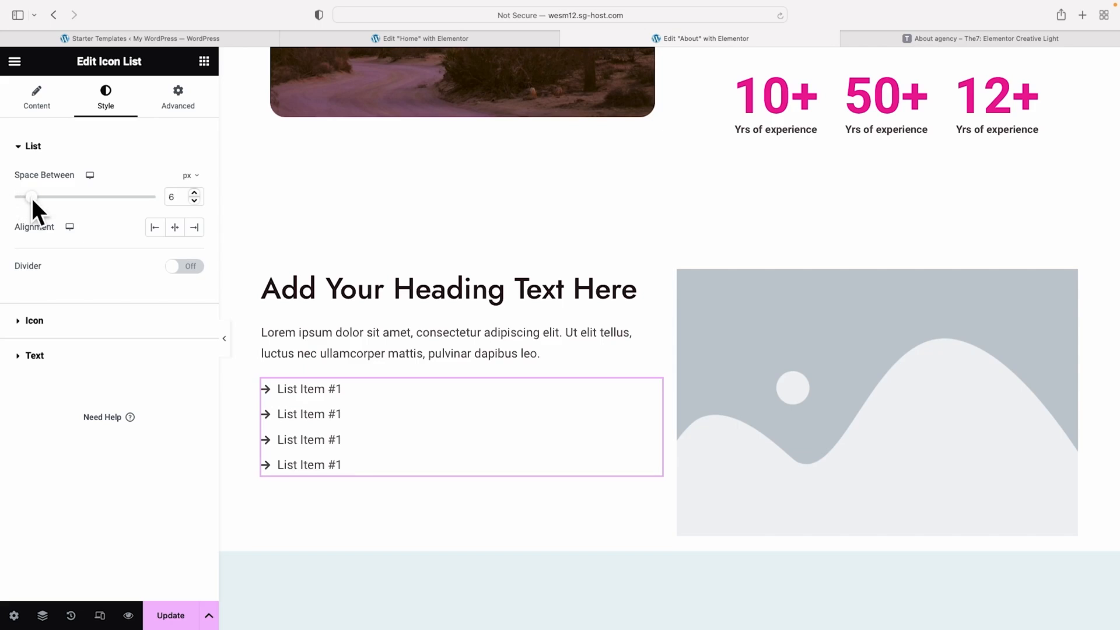
# Try a solid divider between the icon list items against the The7 reference page's list, and turn it off again
pyautogui.click(186, 270)
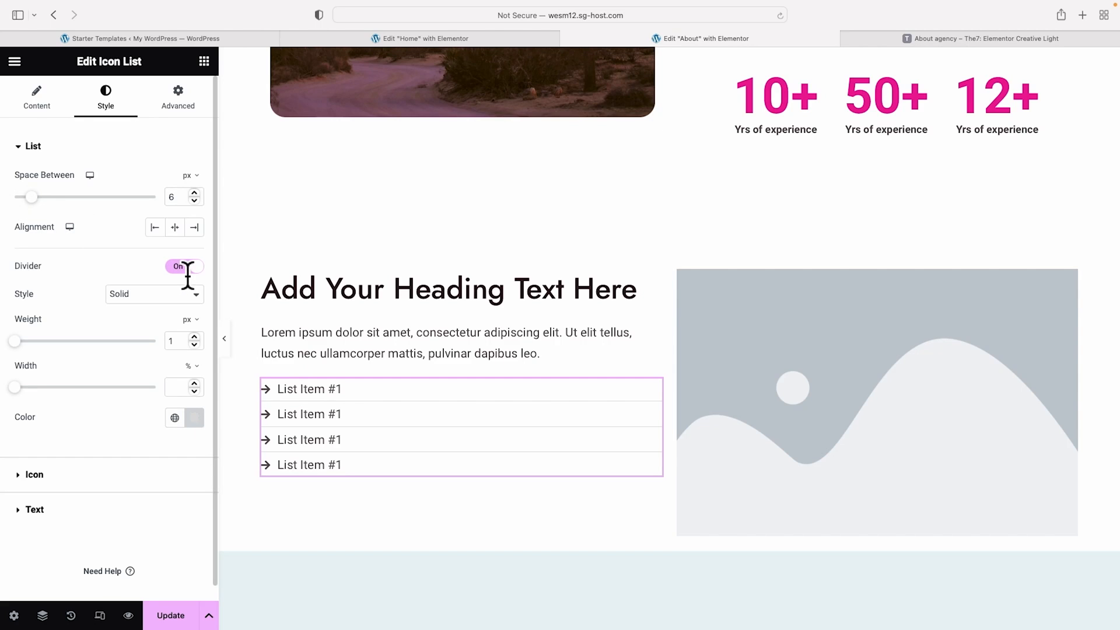
pyautogui.click(864, 36)
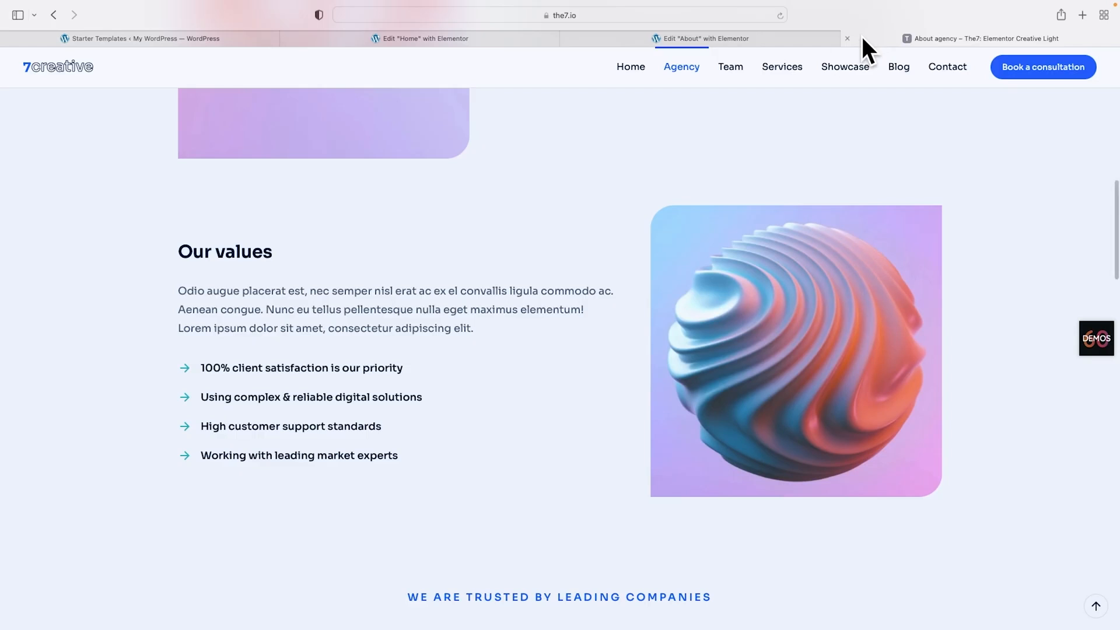
pyautogui.click(716, 36)
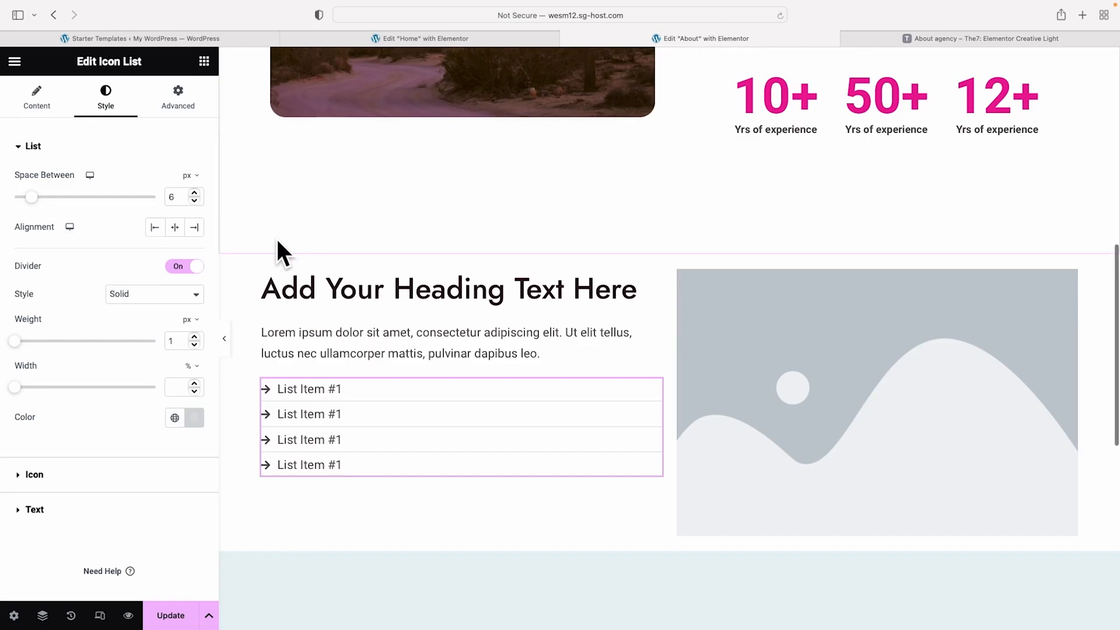
pyautogui.click(185, 267)
# Color the list's arrow icons with the global Purple and set the icon gap to 3 px
pyautogui.click(18, 318)
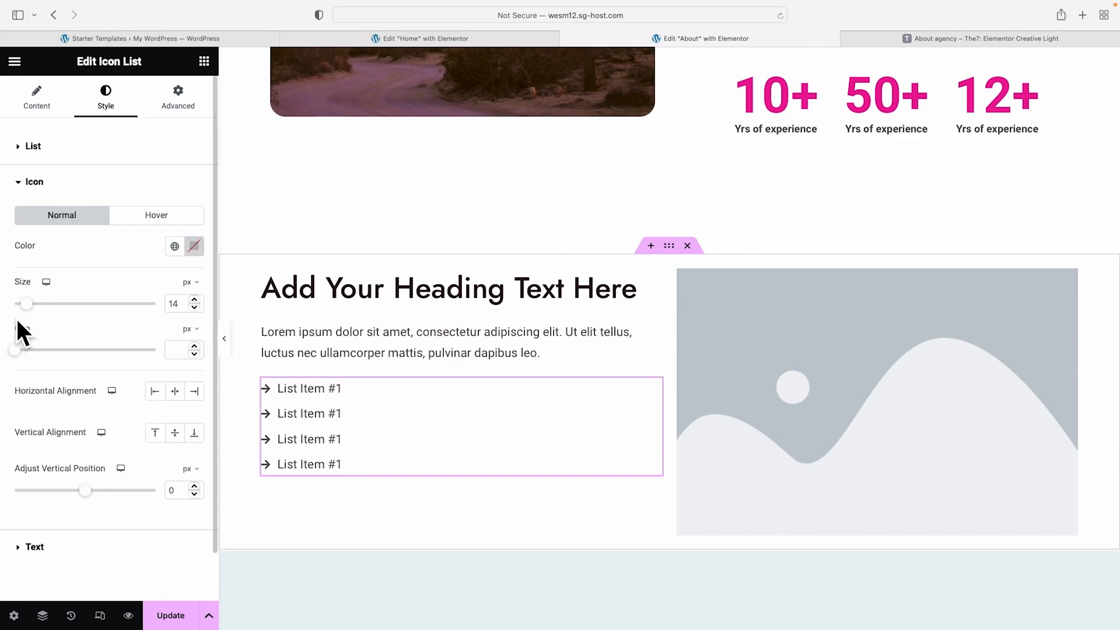
pyautogui.click(174, 245)
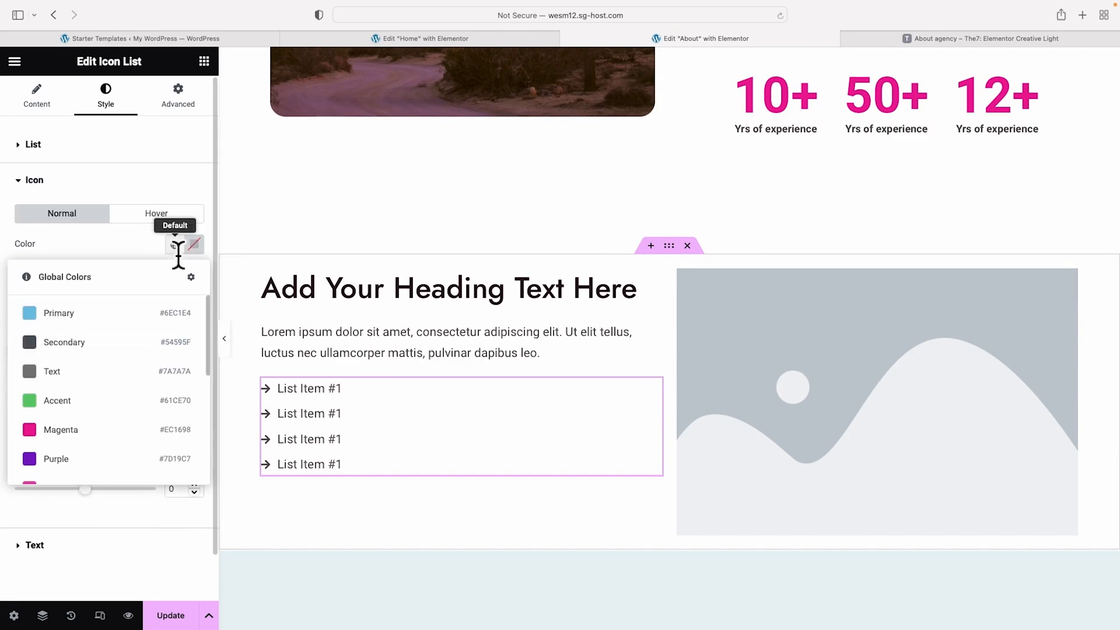
pyautogui.click(91, 458)
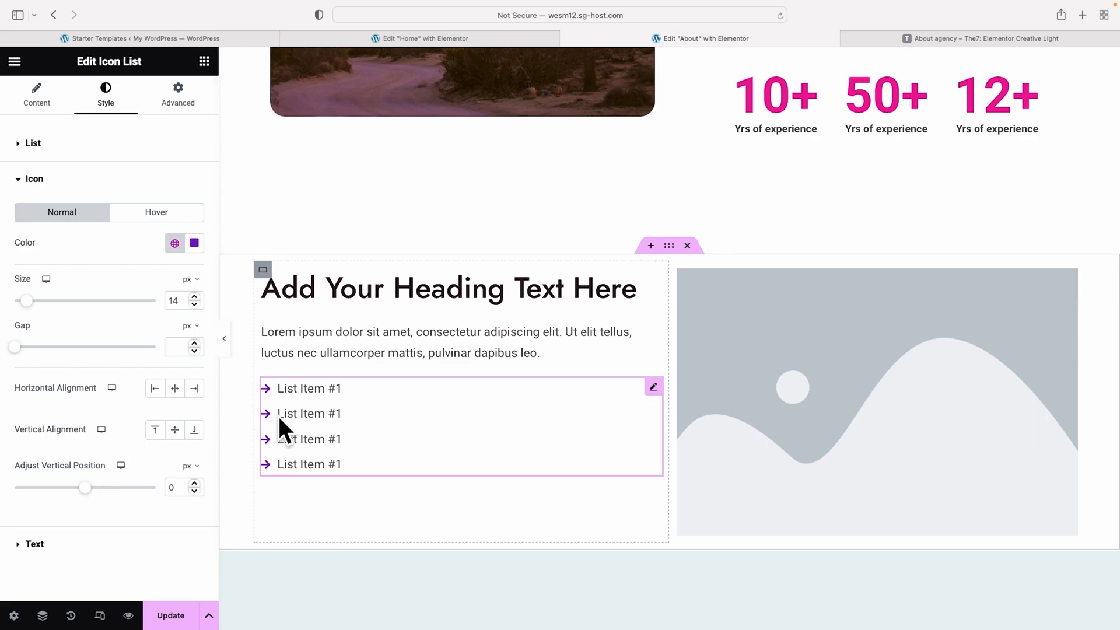
pyautogui.moveTo(17, 344)
pyautogui.mouseDown()
pyautogui.moveTo(58, 346)
pyautogui.moveTo(25, 349)
pyautogui.mouseUp()
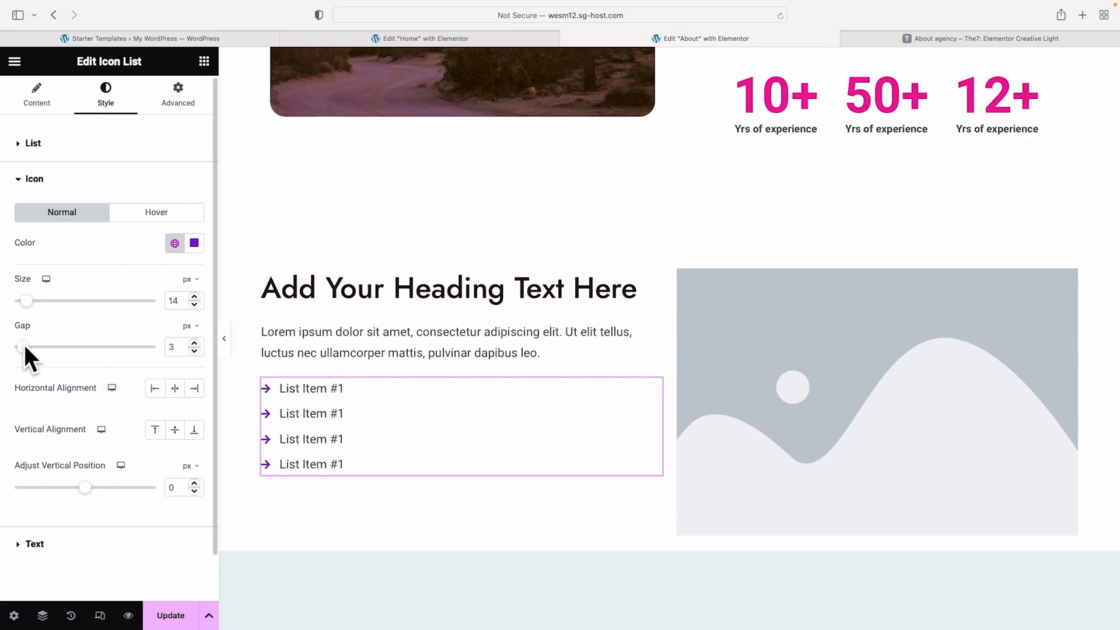
pyautogui.moveTo(27, 301)
pyautogui.mouseDown()
pyautogui.moveTo(58, 301)
pyautogui.moveTo(27, 301)
pyautogui.mouseUp()
# Fill the image placeholder beside the list with the Joshua tree silhouette photo shutterstock_276458402.jpg from the media library
pyautogui.click(914, 378)
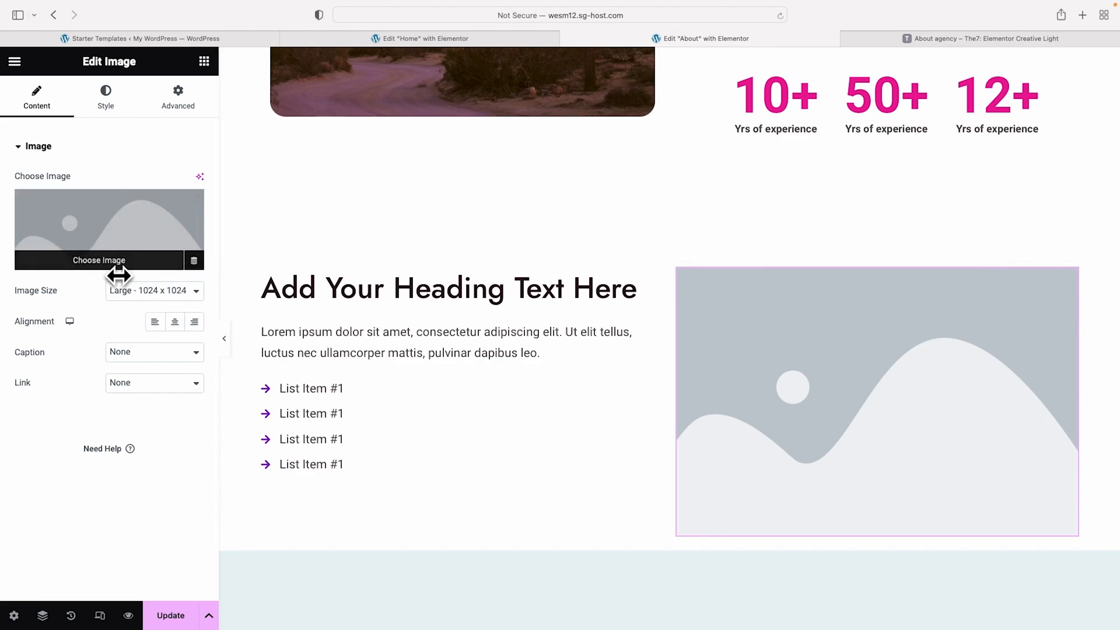
pyautogui.click(103, 260)
pyautogui.click(421, 342)
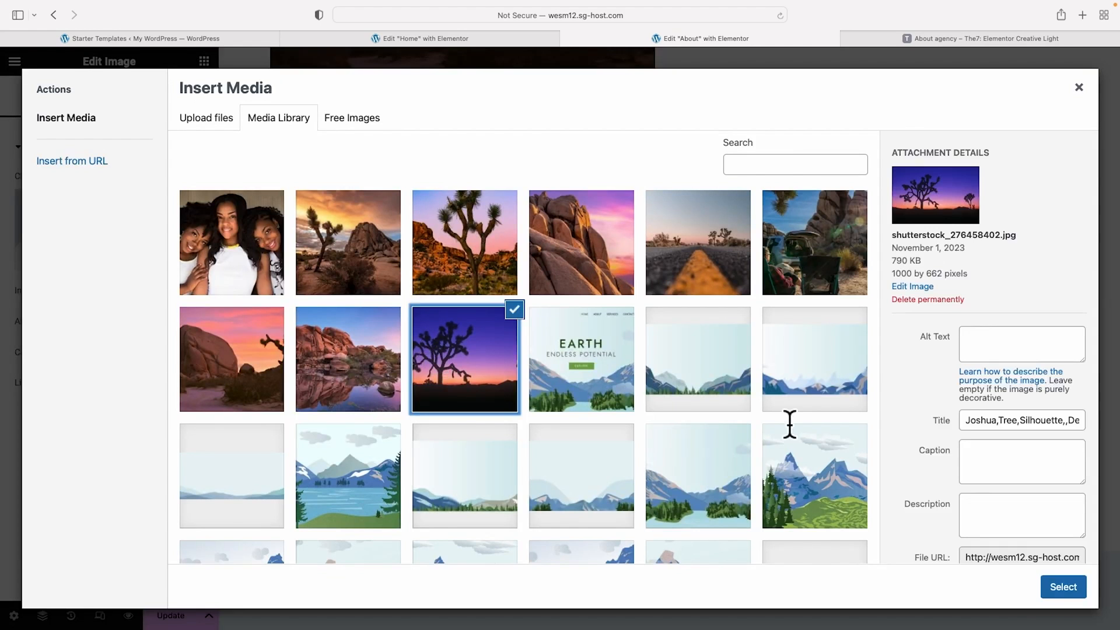
pyautogui.click(1055, 581)
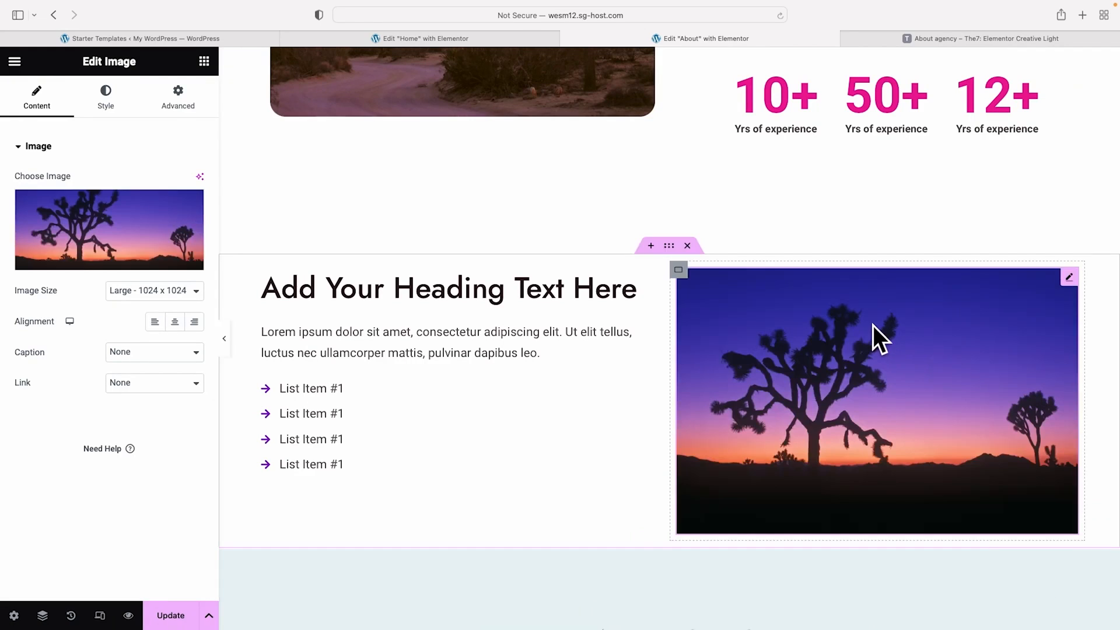
# Delete the image widget beside the icon list and add a Video widget in its column
pyautogui.rightClick(1069, 278)
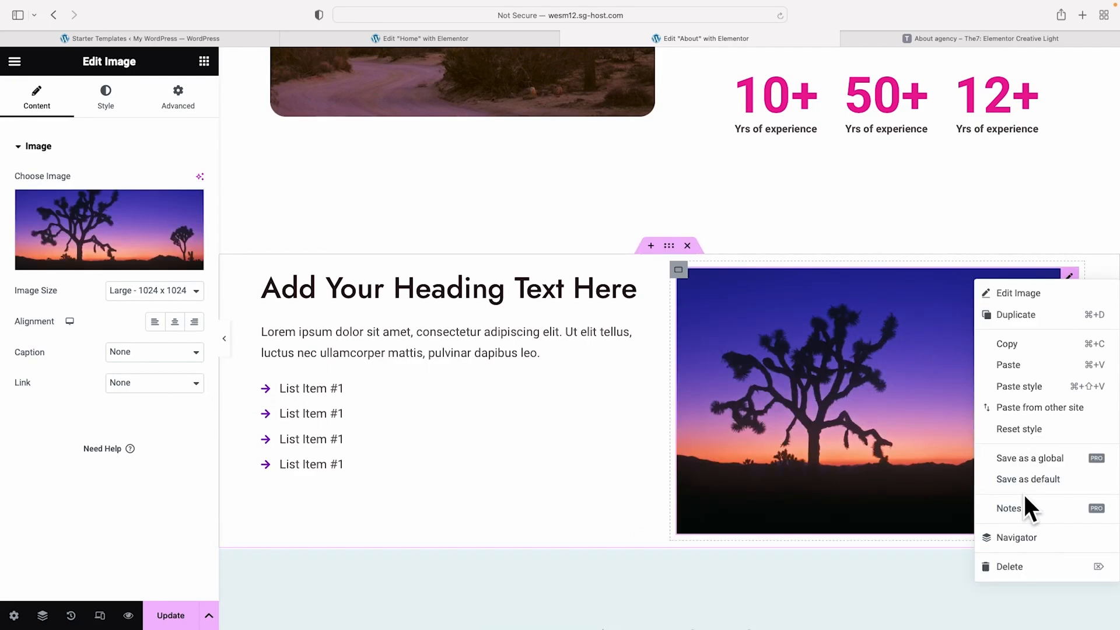
pyautogui.click(1009, 565)
pyautogui.click(927, 37)
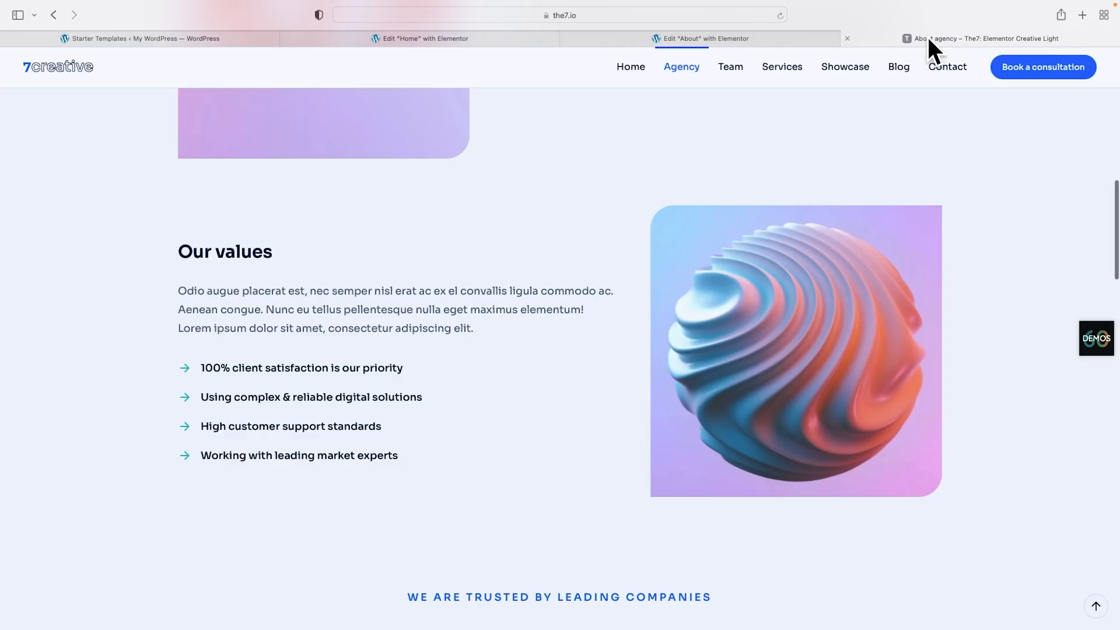
pyautogui.click(683, 39)
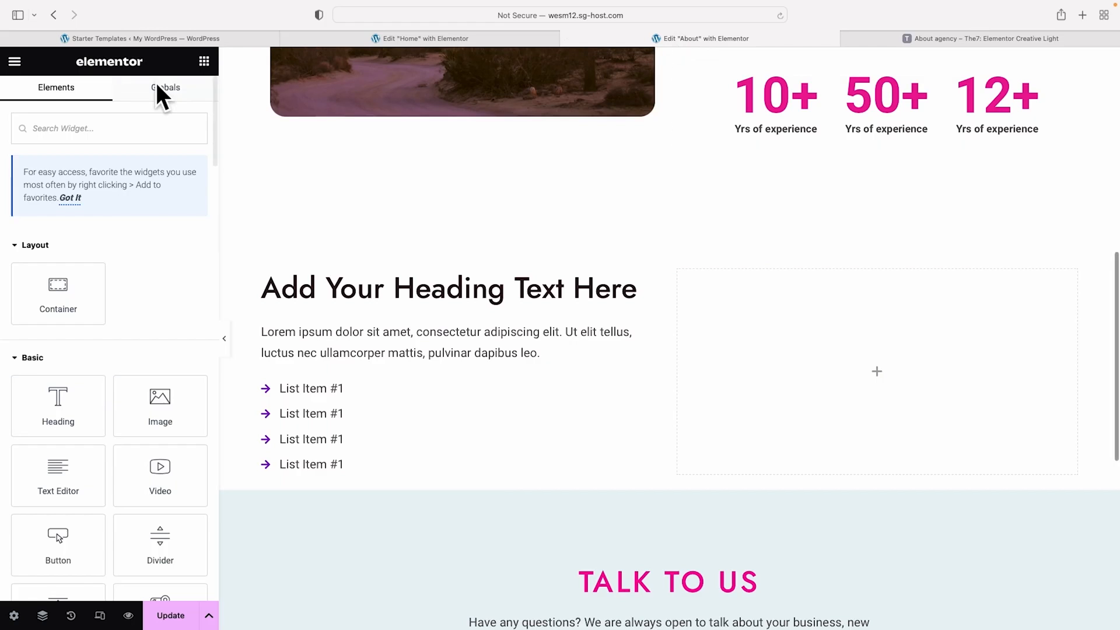
pyautogui.click(203, 58)
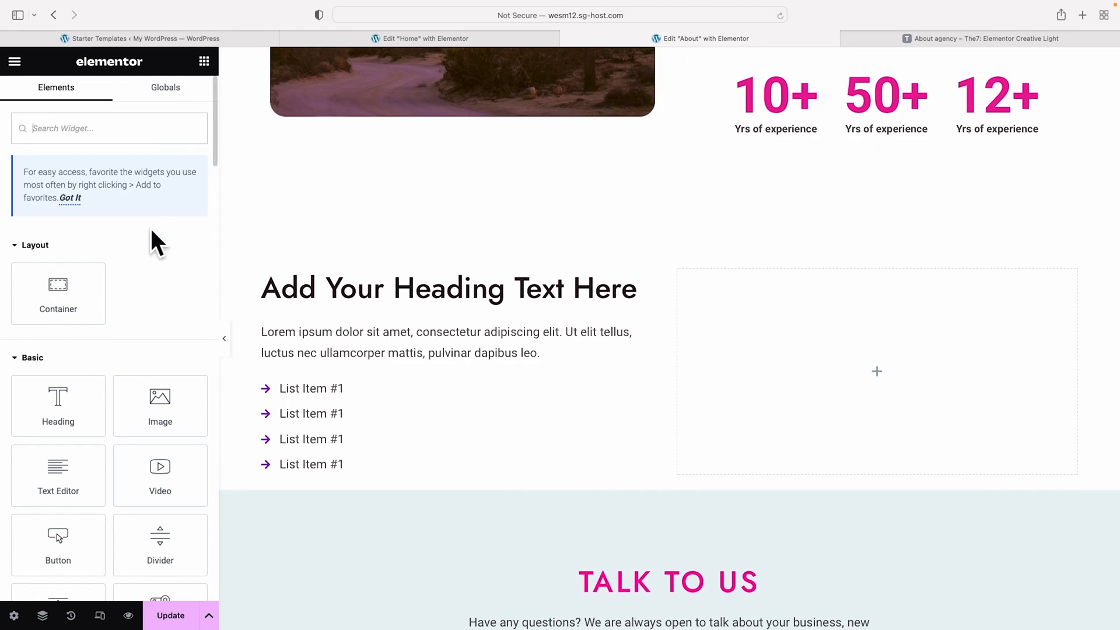
pyautogui.scroll(-2, 149, 229)
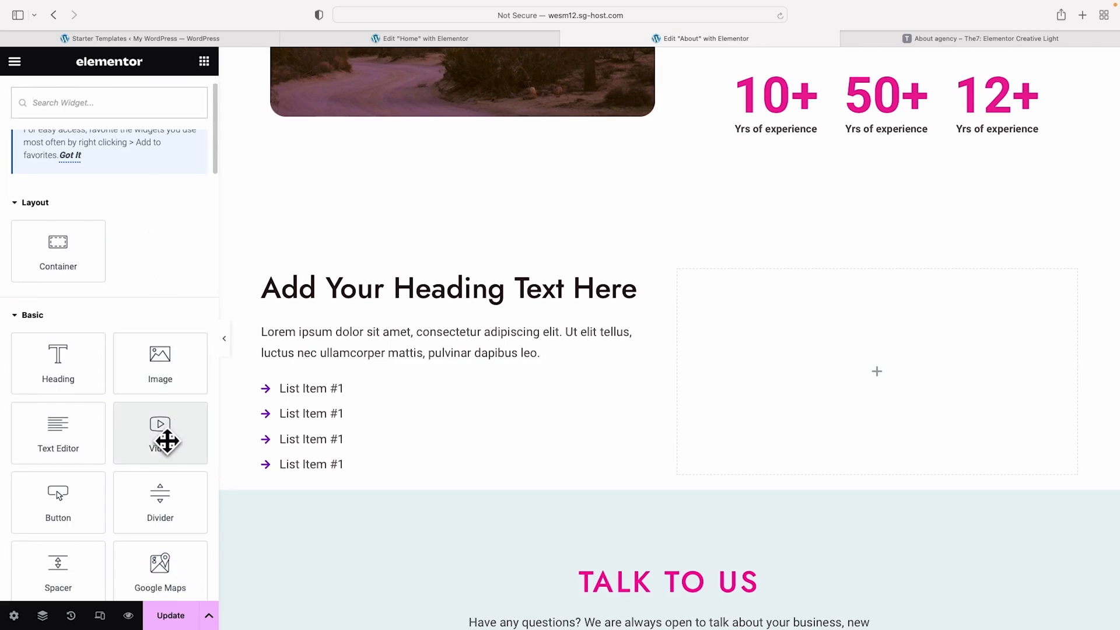
pyautogui.moveTo(165, 439); pyautogui.dragTo(852, 342)
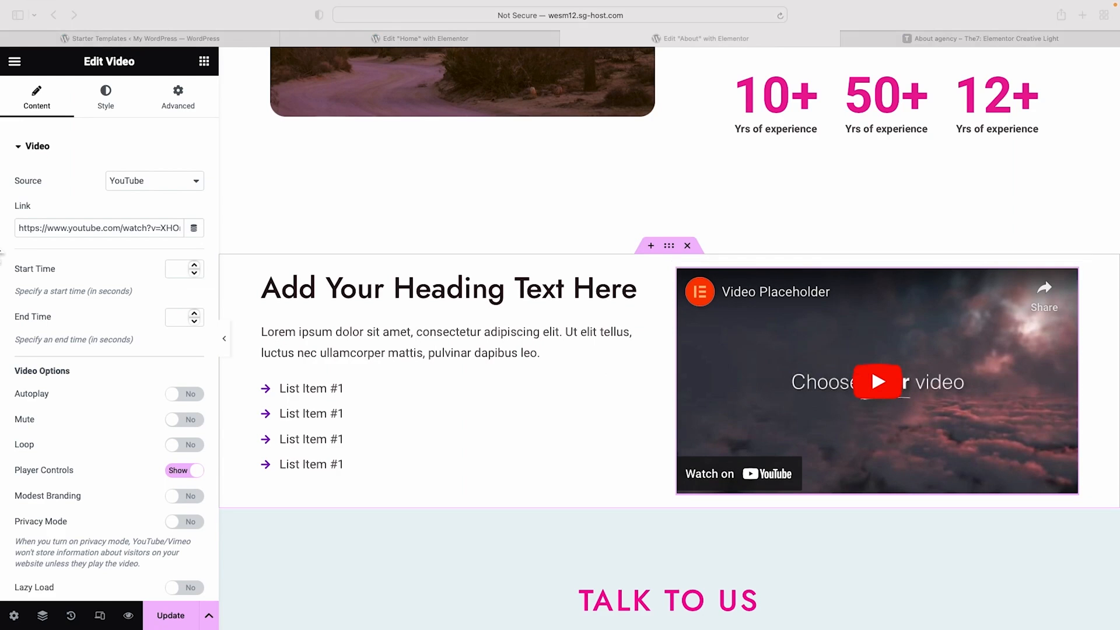
pyautogui.click(150, 175)
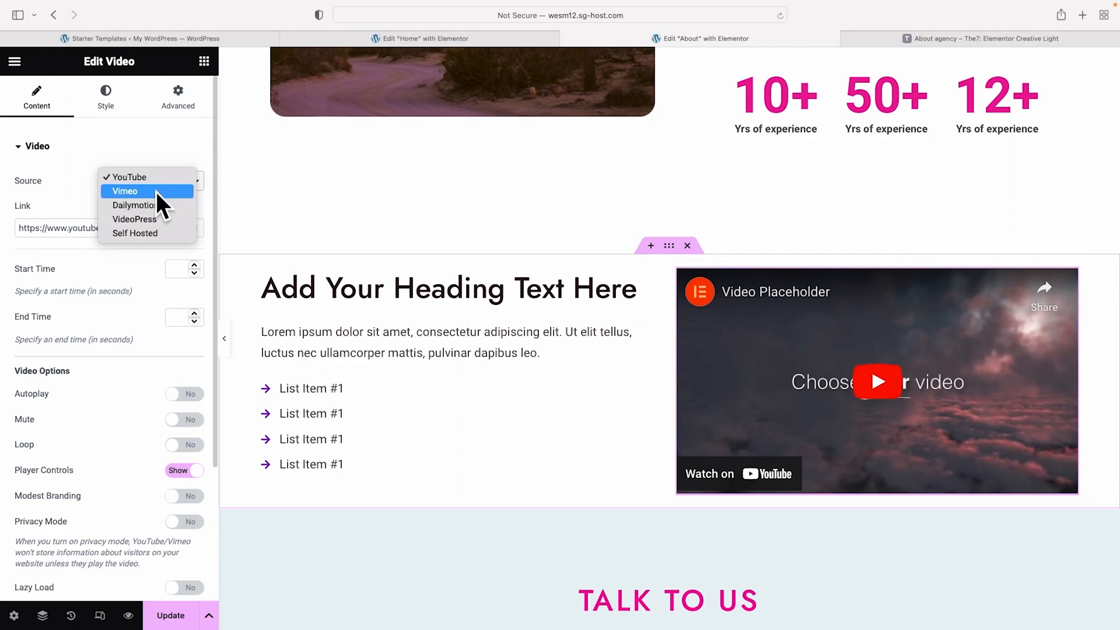
pyautogui.click(153, 158)
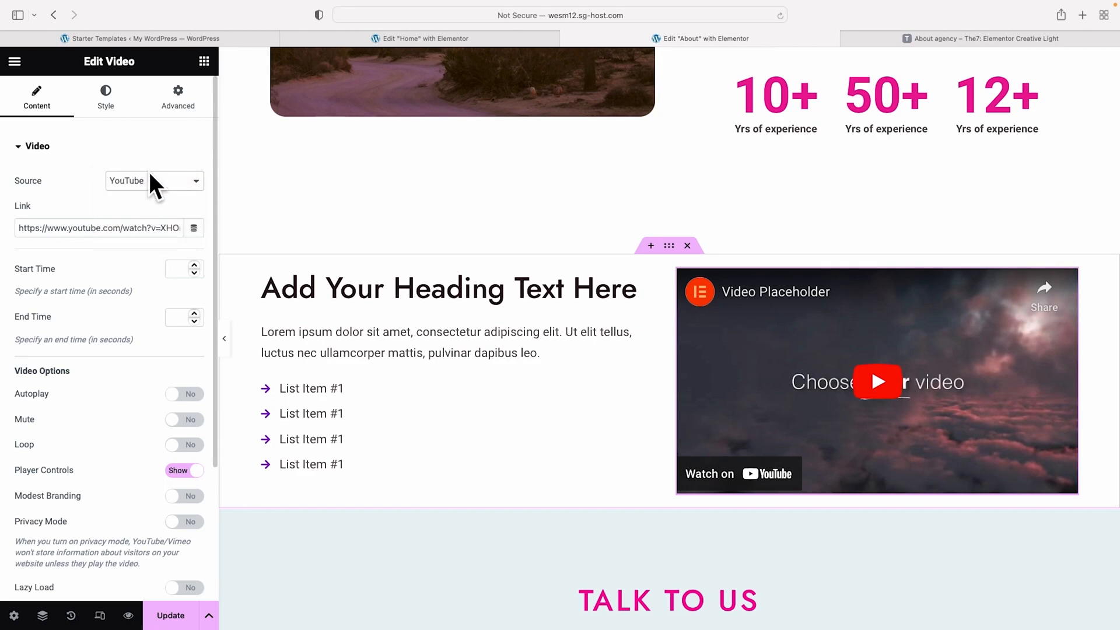
pyautogui.tripleClick(115, 234)
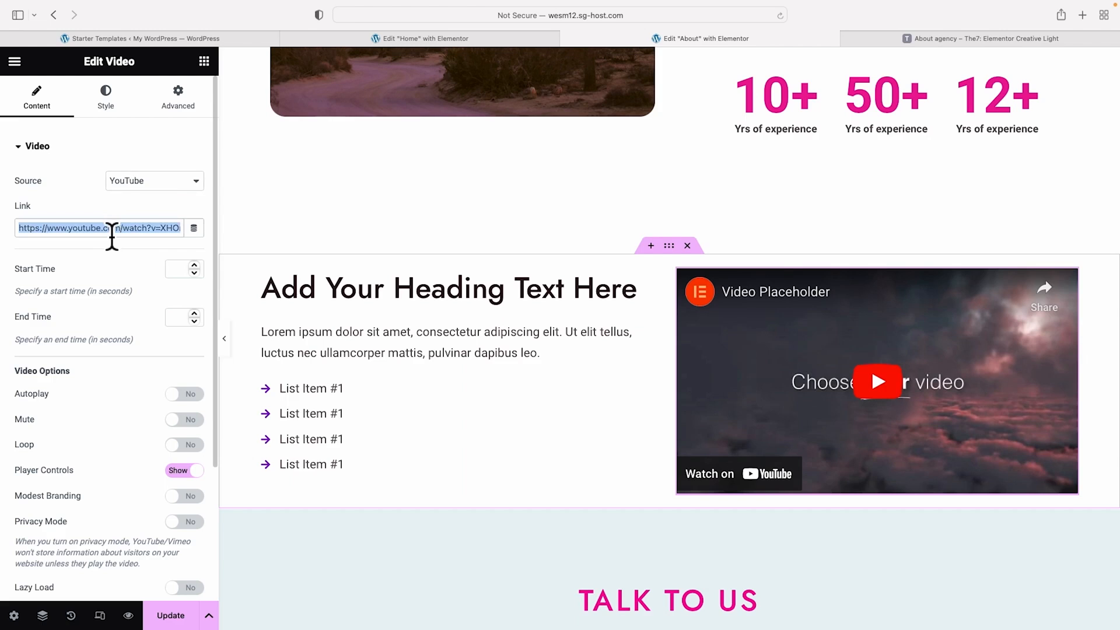
pyautogui.write('https://www.youtube.com/watch?v=orsRd7Z6NXE')
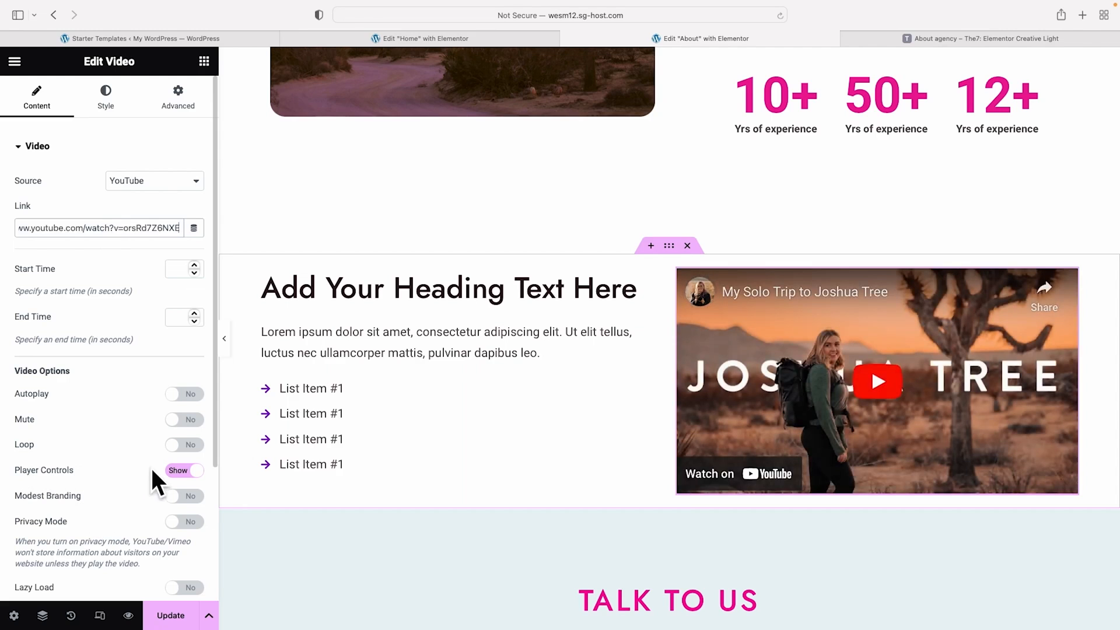
pyautogui.click(174, 469)
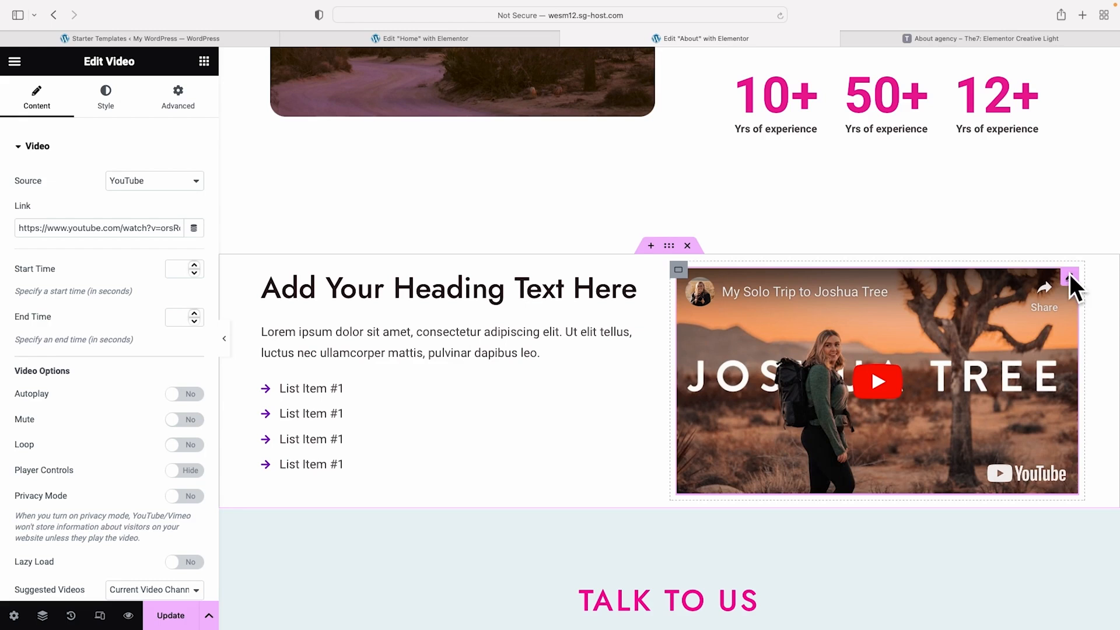
# Round the video's corners with a border radius of 20 px on all sides
pyautogui.click(177, 94)
pyautogui.scroll(-10, 150, 365)
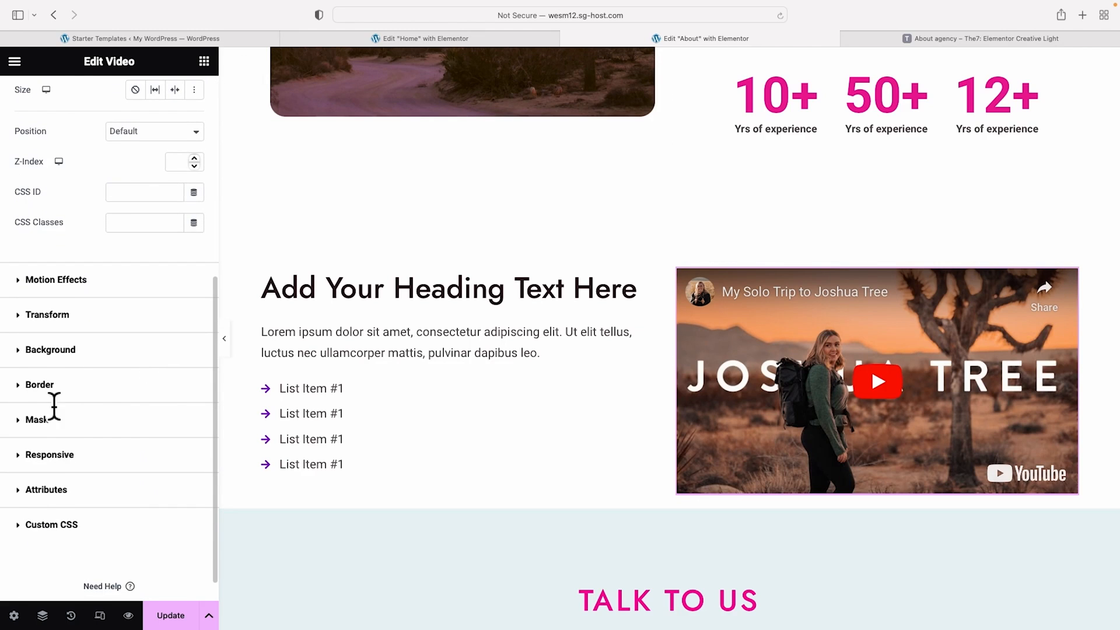
pyautogui.click(21, 386)
pyautogui.click(42, 402)
pyautogui.write('20')
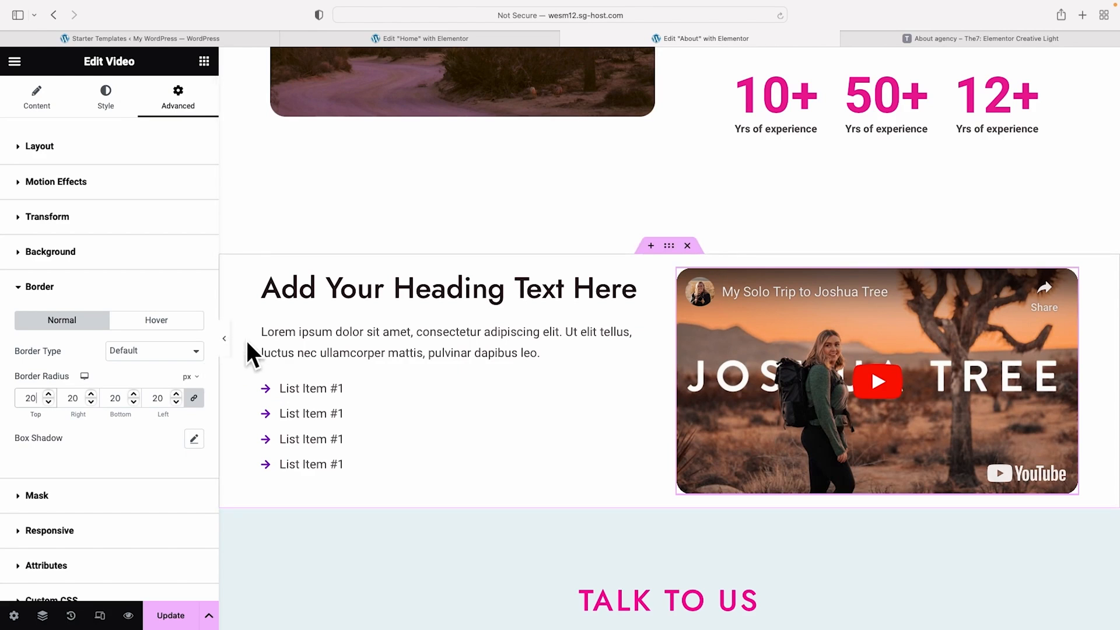
pyautogui.click(225, 337)
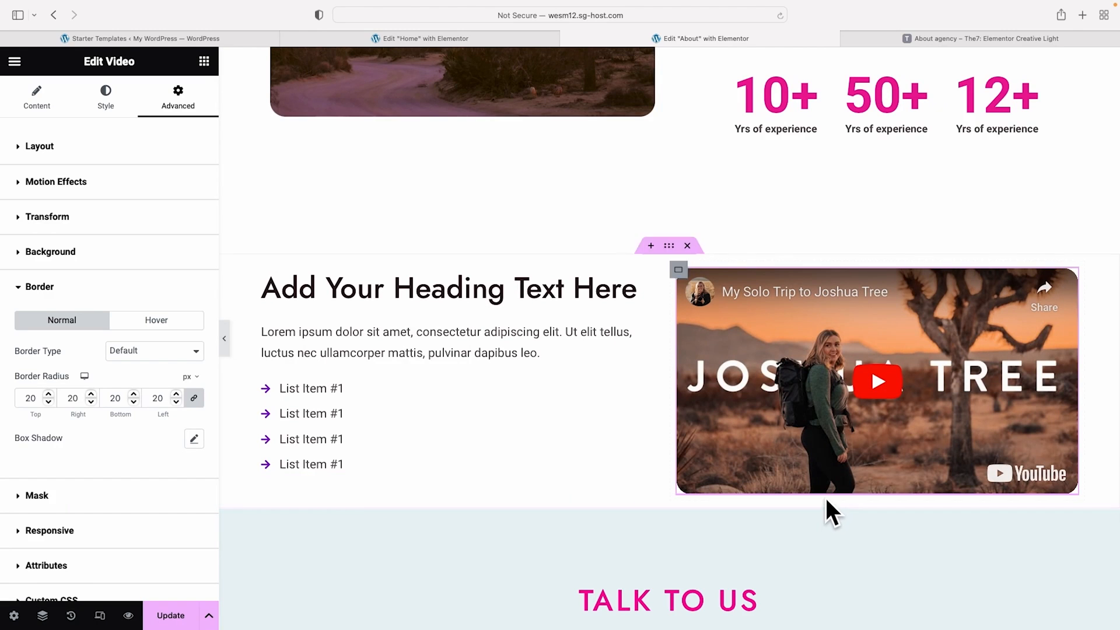
# Unlink the padding of the container holding the list and video, and set its bottom padding to 80 px
pyautogui.click(669, 244)
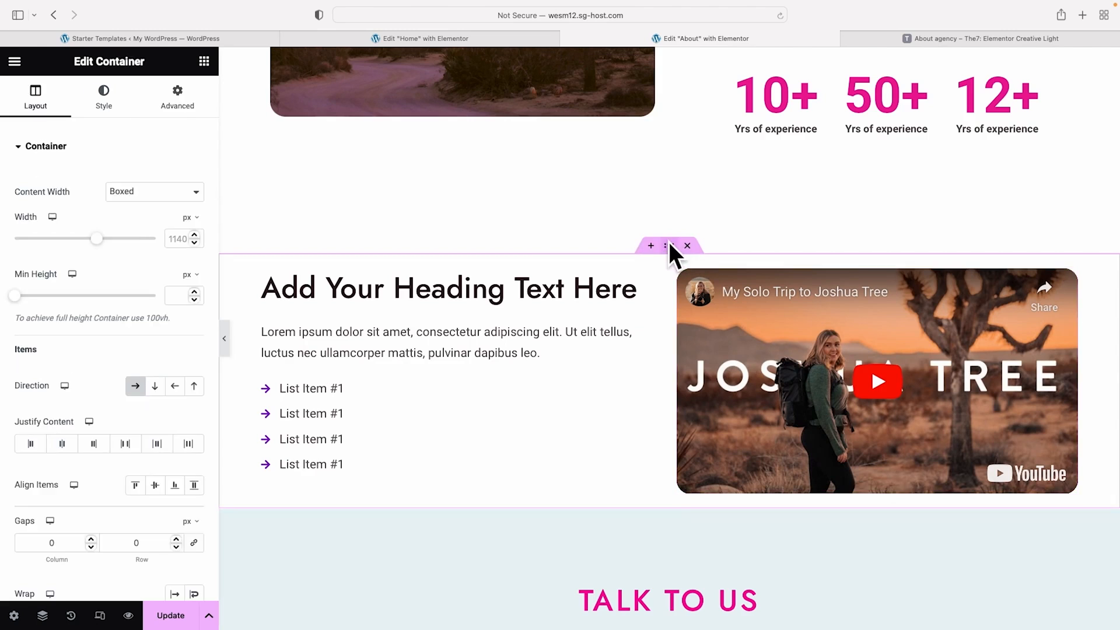
pyautogui.click(179, 98)
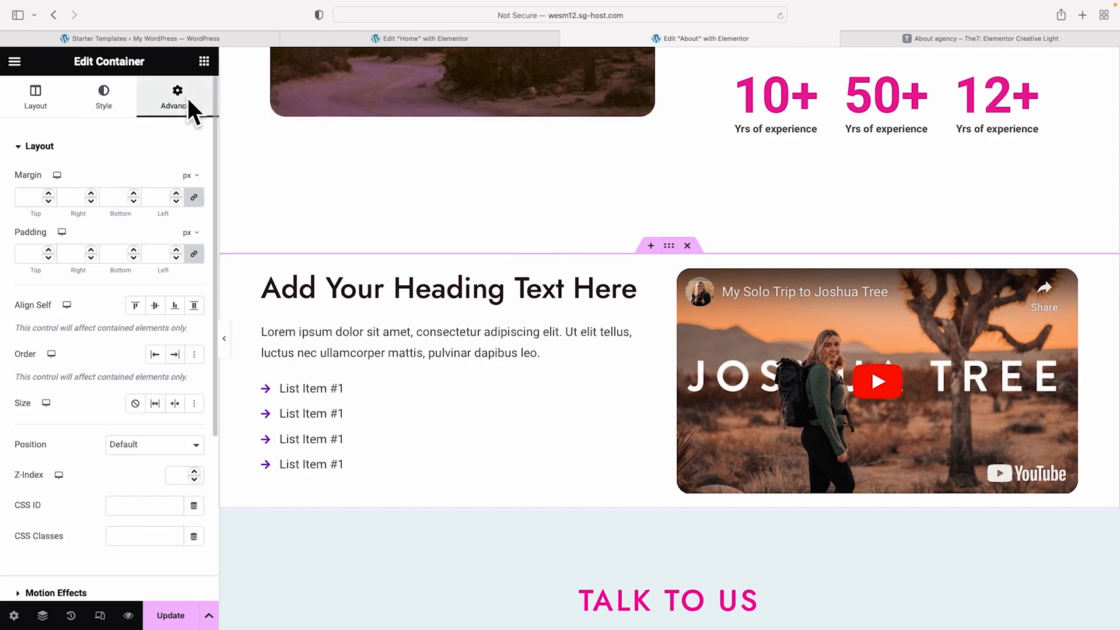
pyautogui.click(194, 254)
pyautogui.click(115, 255)
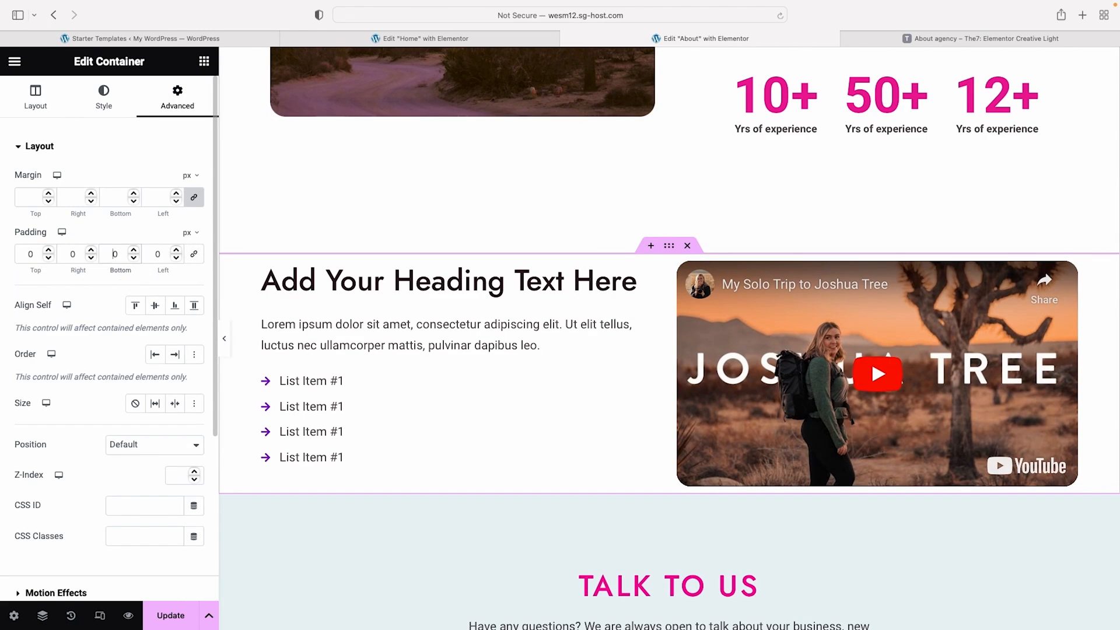
pyautogui.write('80')
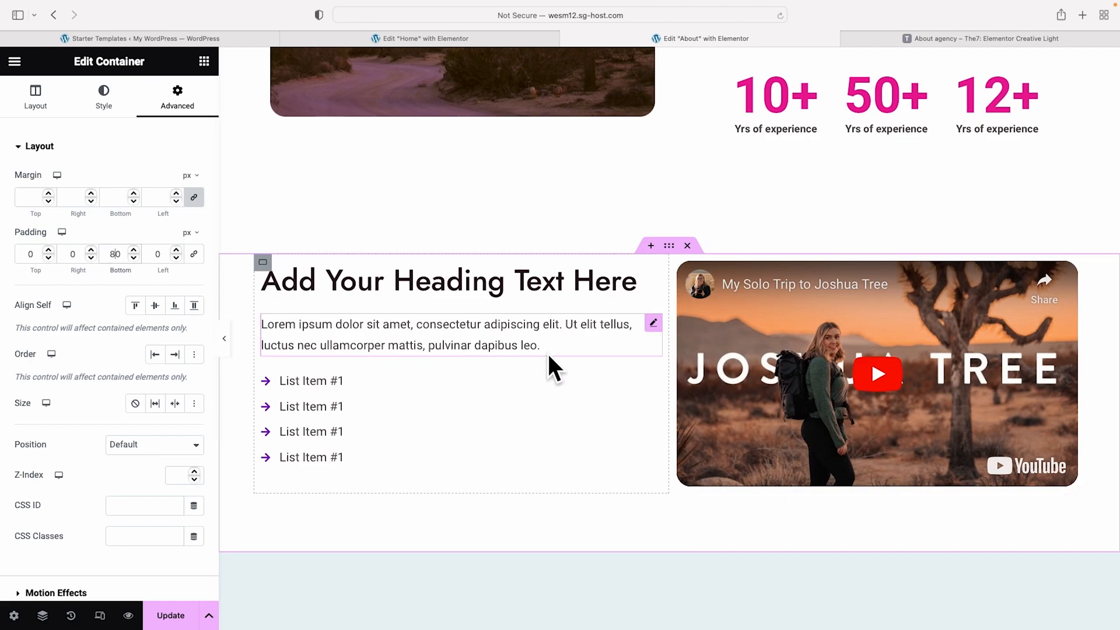
pyautogui.scroll(-5, 549, 355)
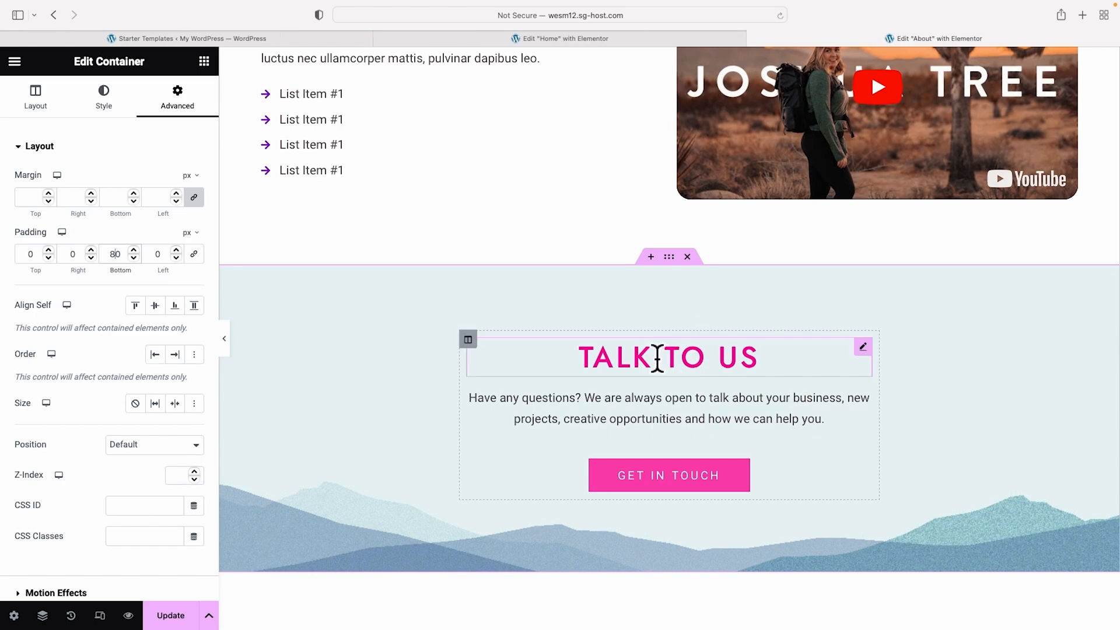
pyautogui.click(547, 36)
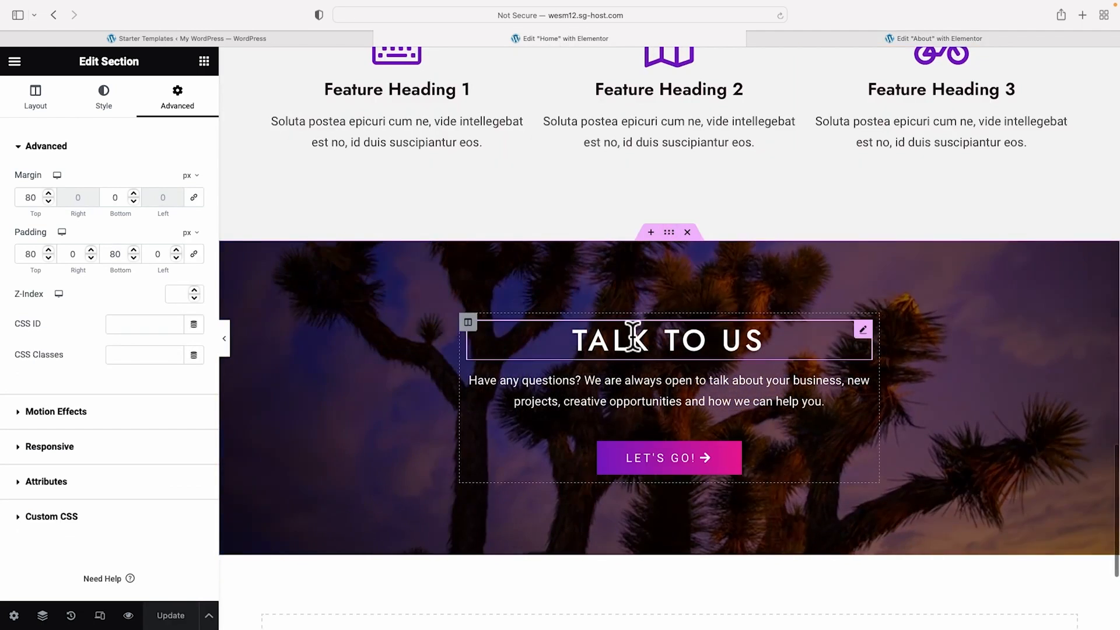
pyautogui.rightClick(667, 232)
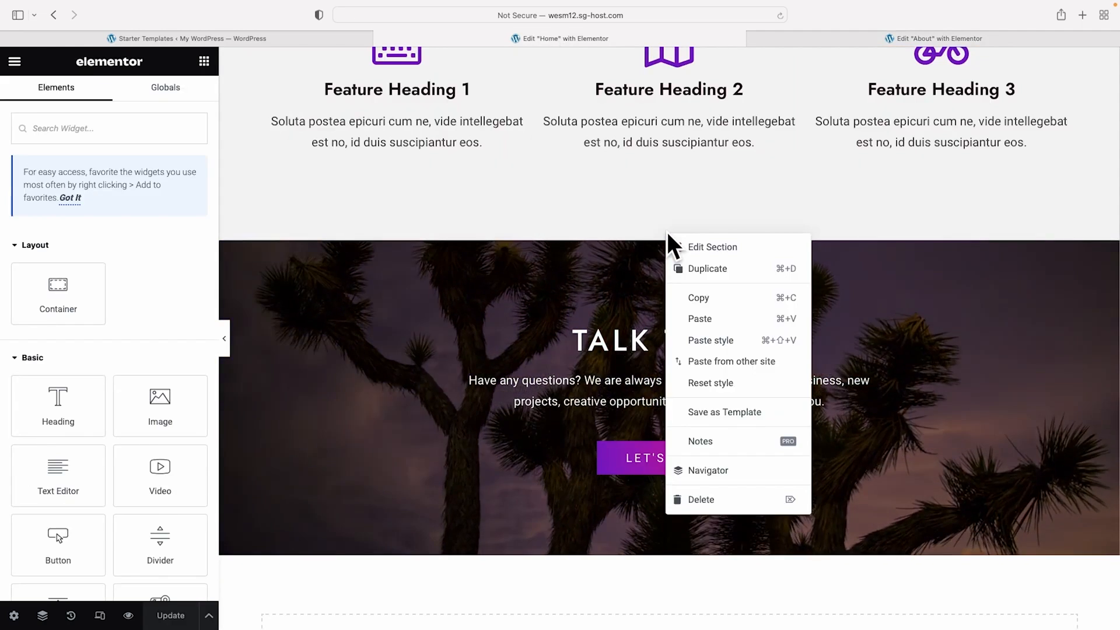
pyautogui.click(698, 298)
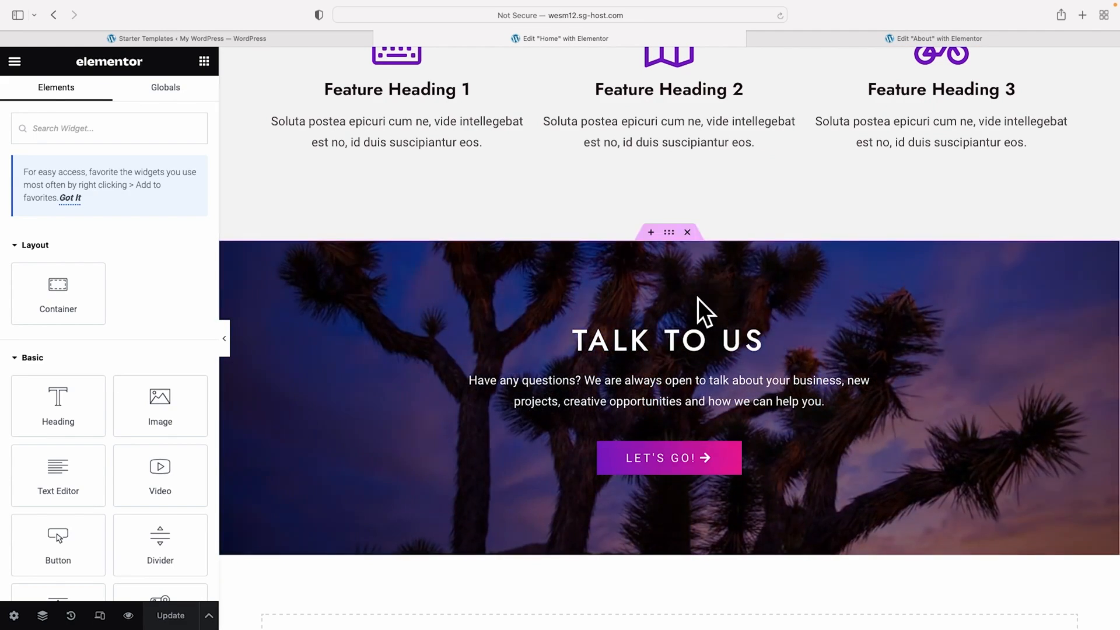
pyautogui.click(807, 35)
pyautogui.rightClick(672, 253)
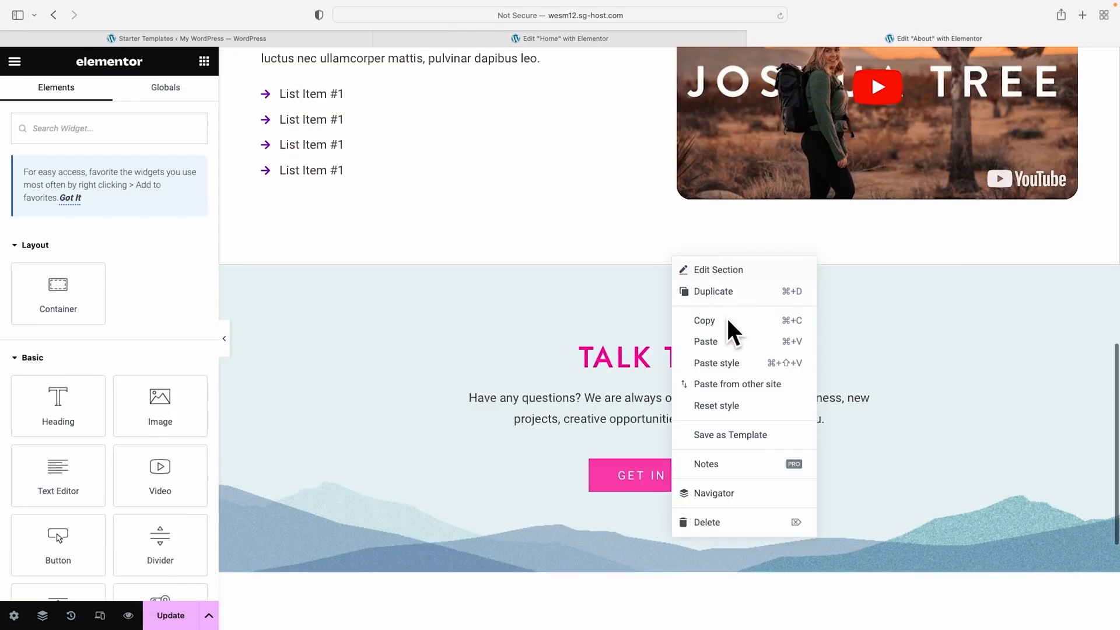
pyautogui.click(605, 209)
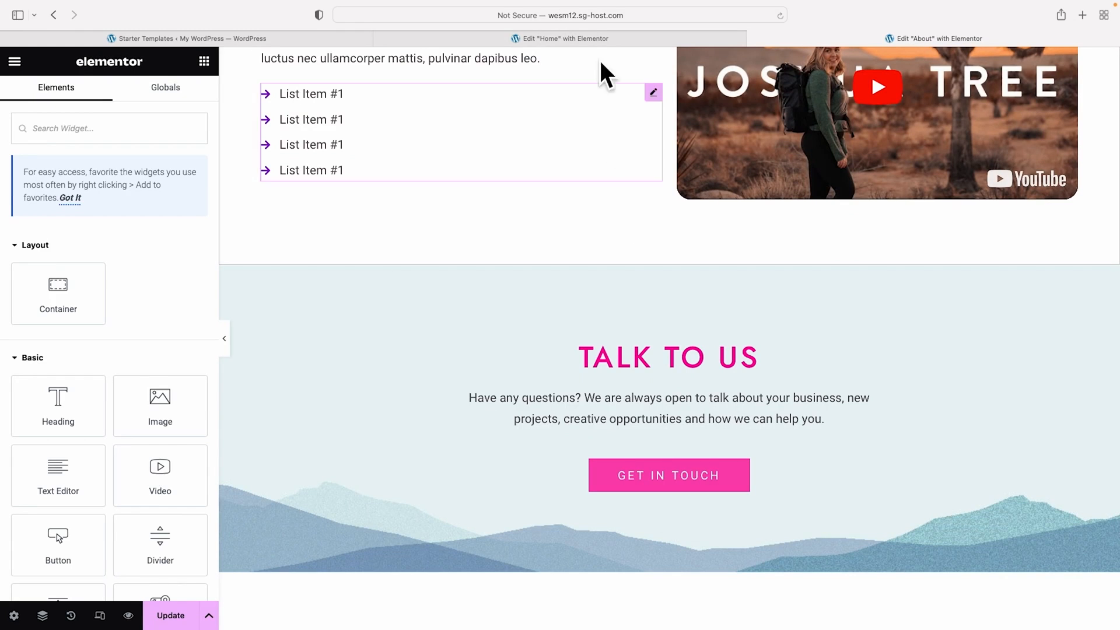
# Save the Home page's TALK TO US section with the desert tree background as a template named "CTA Block"
pyautogui.click(571, 35)
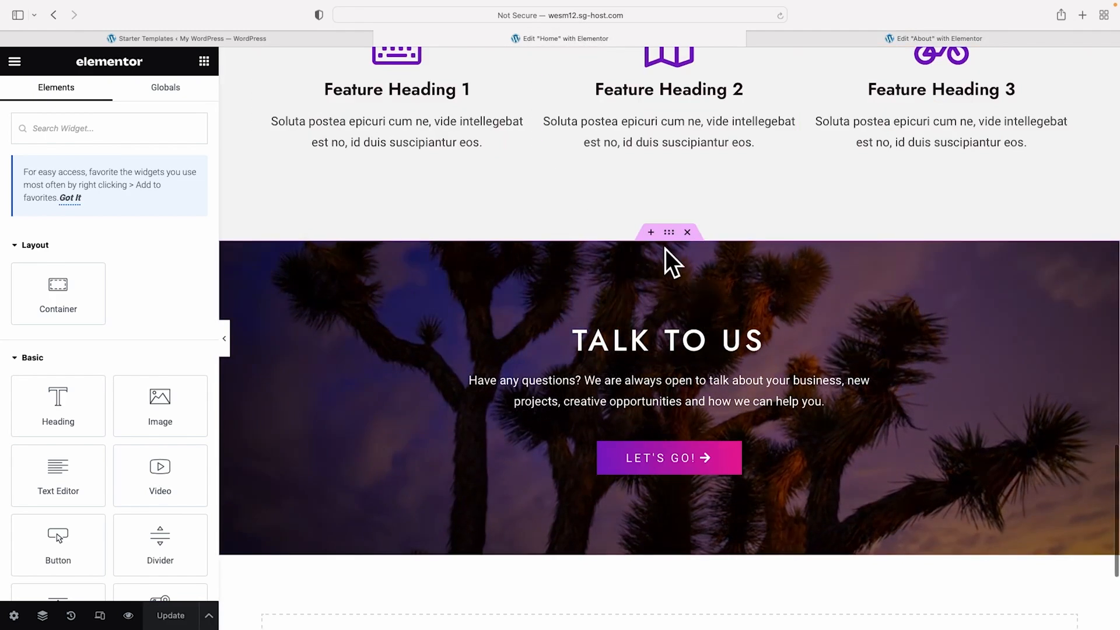
pyautogui.rightClick(669, 232)
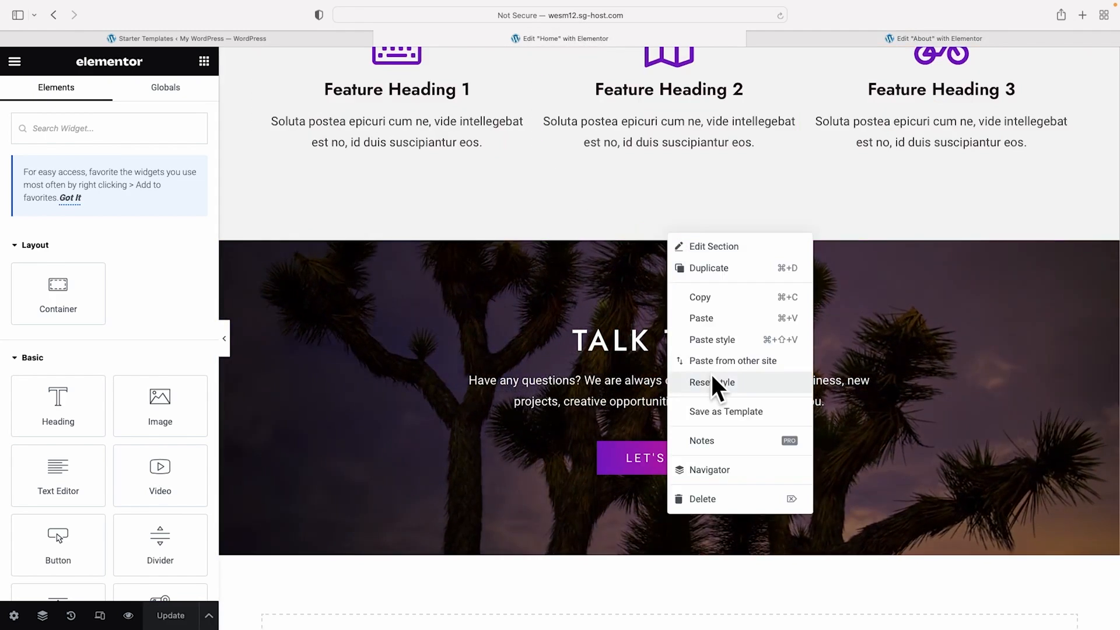
pyautogui.click(716, 412)
pyautogui.click(537, 348)
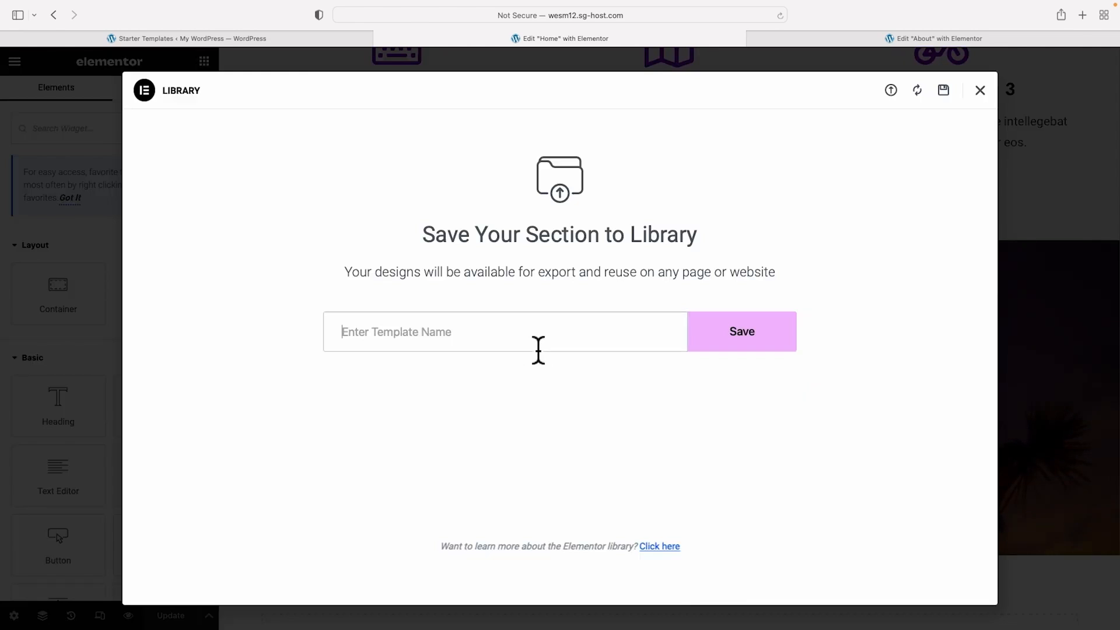
pyautogui.write('CTA Block')
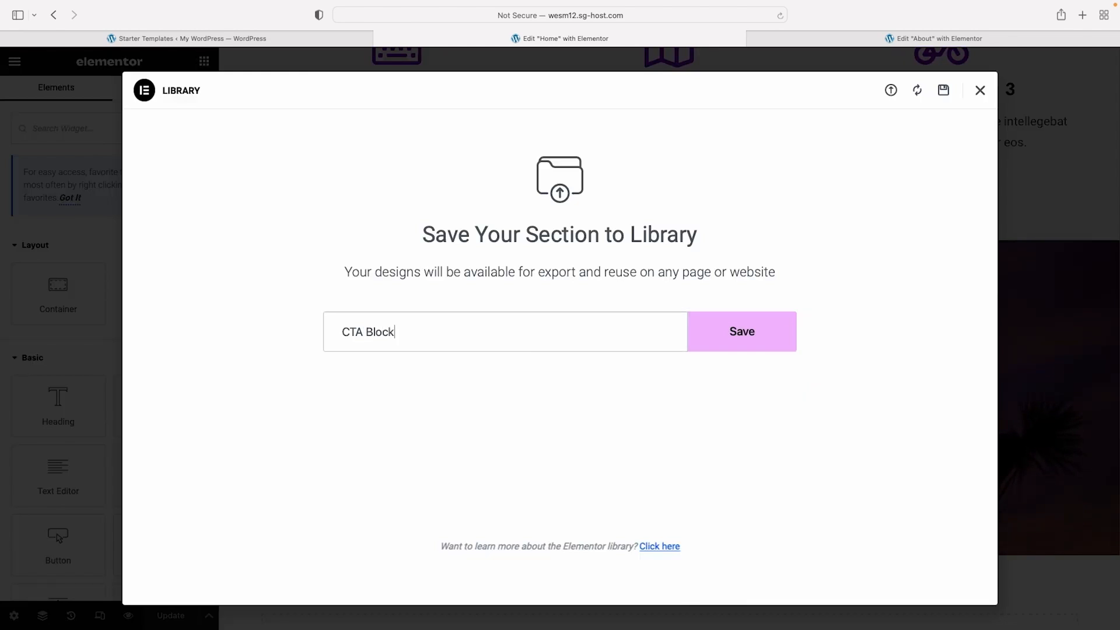
pyautogui.click(729, 347)
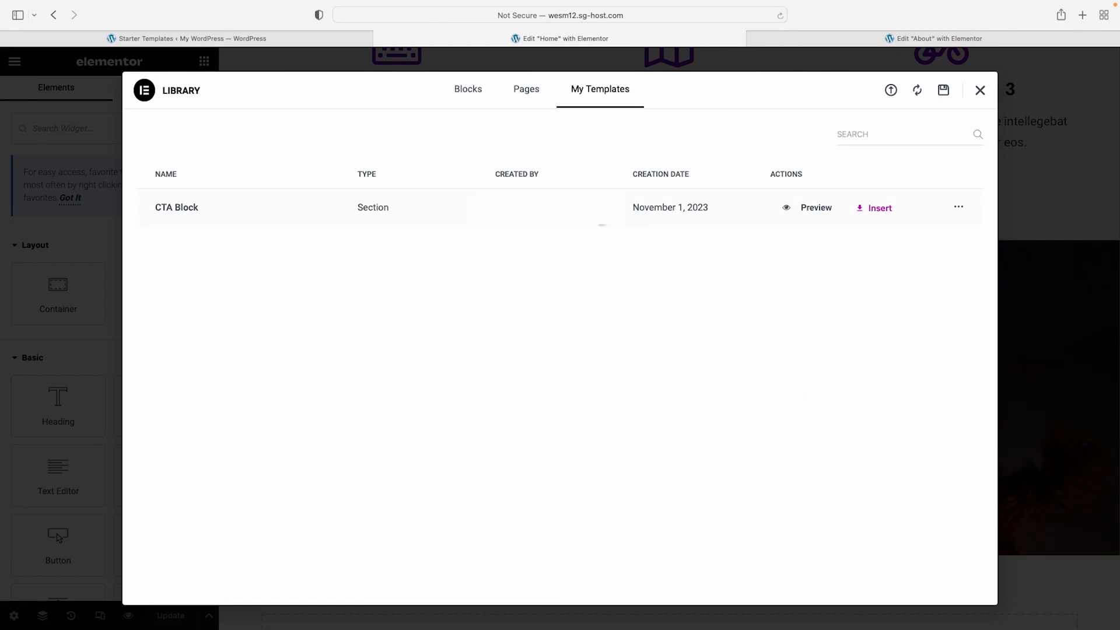
# Insert the saved CTA Block template on the About page, directly above the existing light blue TALK TO US section
pyautogui.click(815, 37)
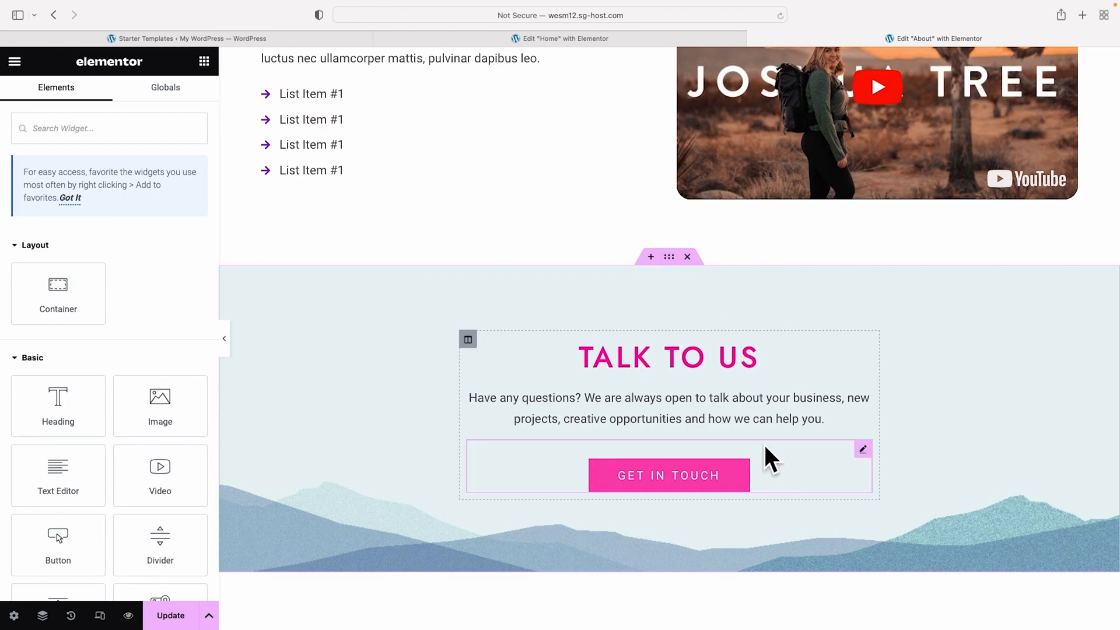
pyautogui.click(650, 257)
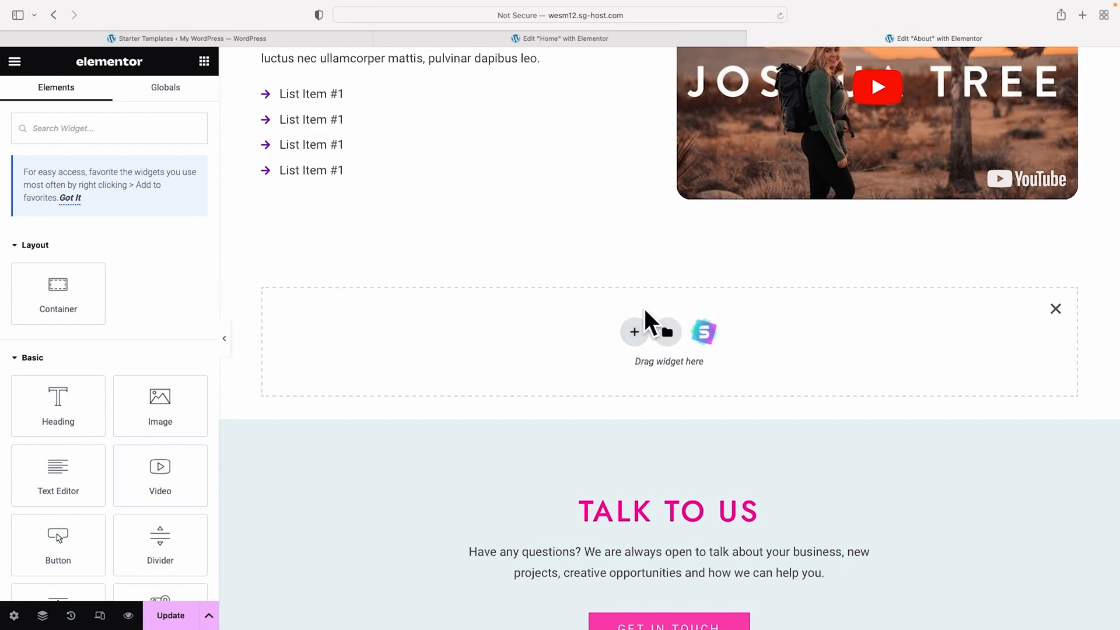
pyautogui.click(667, 332)
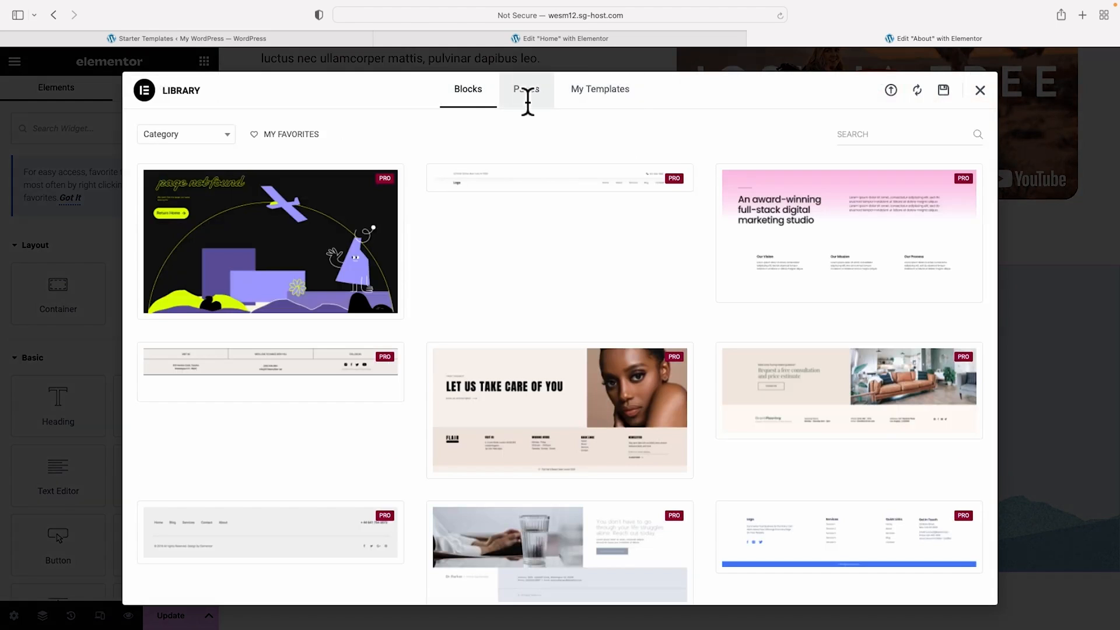
pyautogui.click(600, 93)
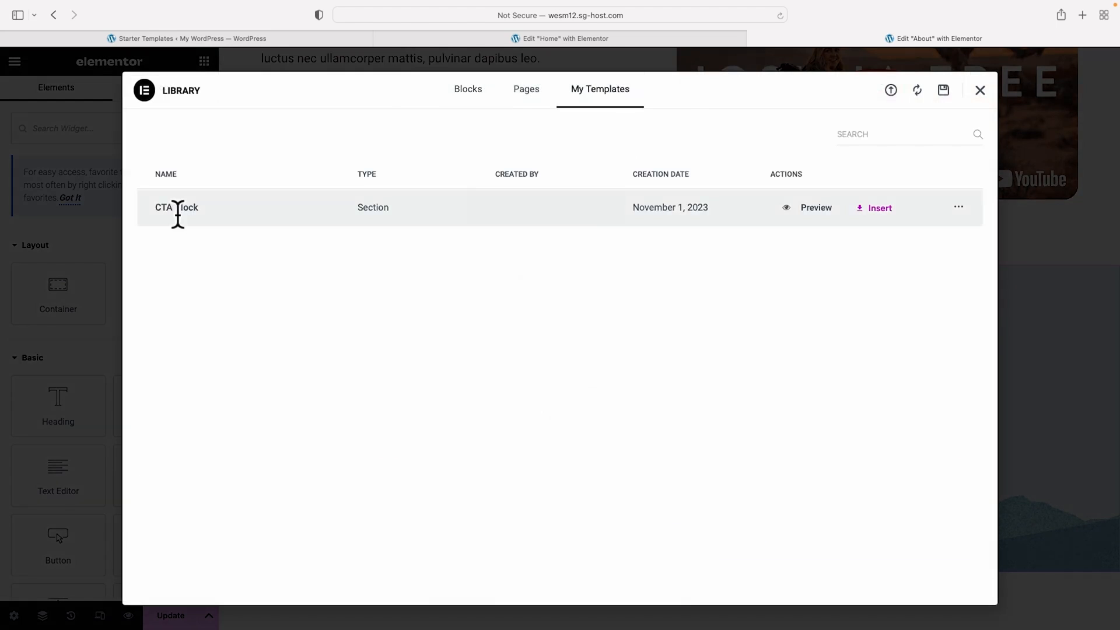
pyautogui.click(877, 208)
pyautogui.click(668, 373)
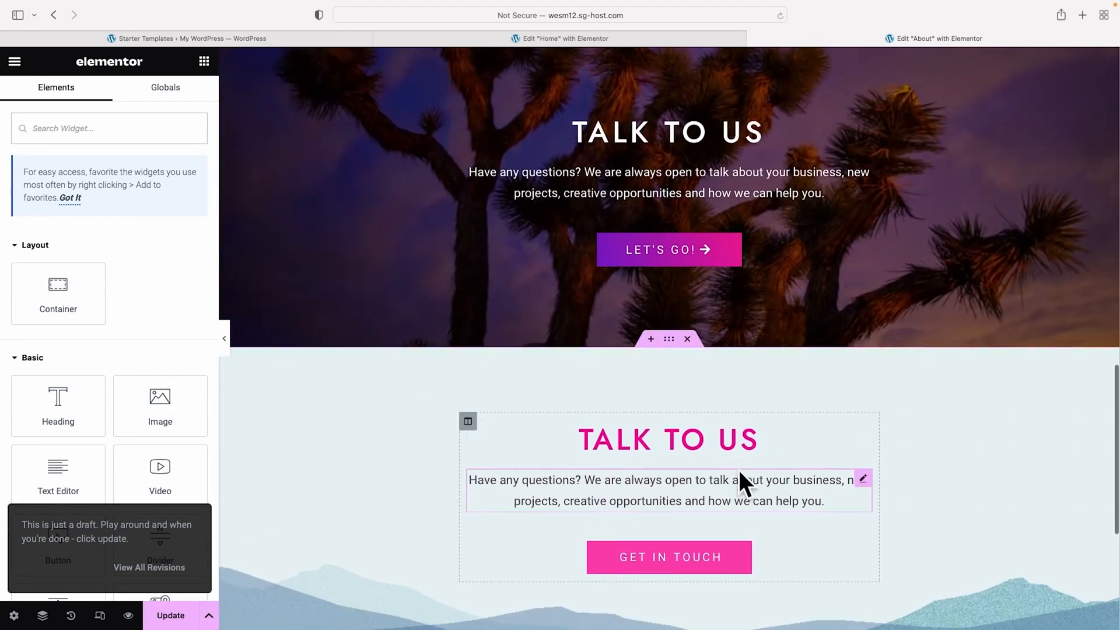
# Delete the old light blue TALK TO US section beneath the inserted CTA block
pyautogui.click(687, 336)
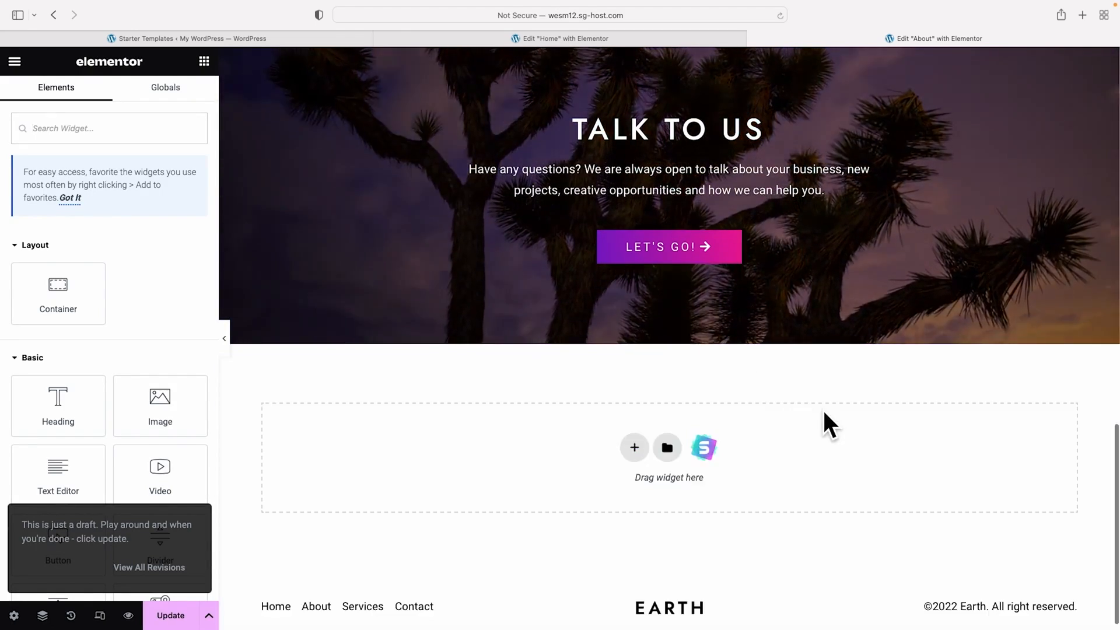
pyautogui.scroll(3, 824, 410)
pyautogui.scroll(1, 823, 411)
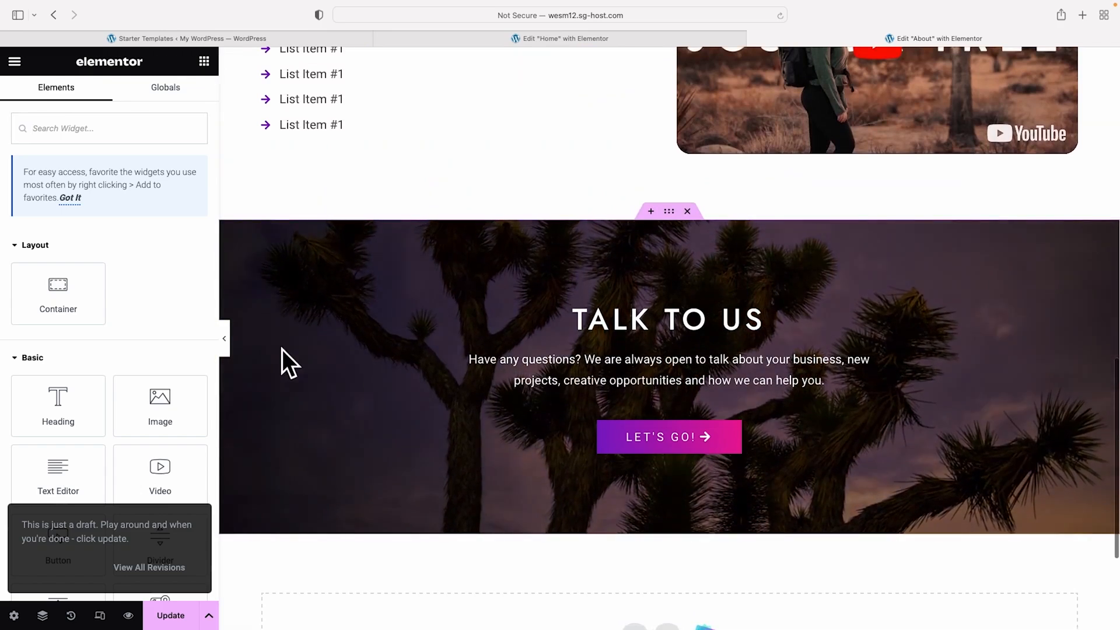
# Preview the About page in mobile portrait mode with the editing panel hidden and examine the spacing of its sections
pyautogui.scroll(8, 677, 379)
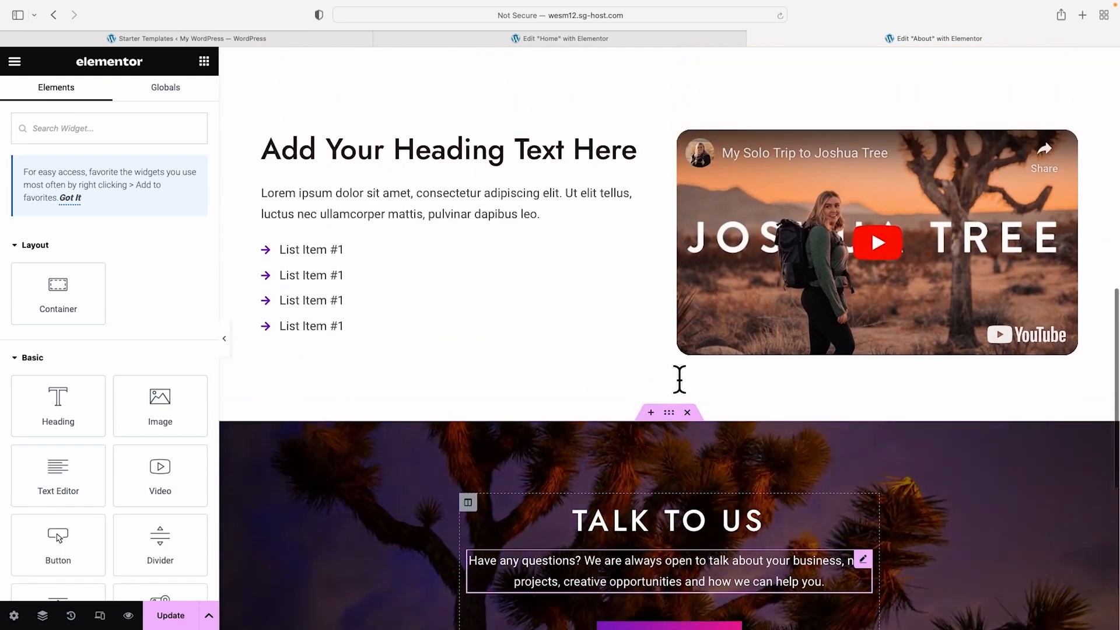
pyautogui.scroll(10, 680, 380)
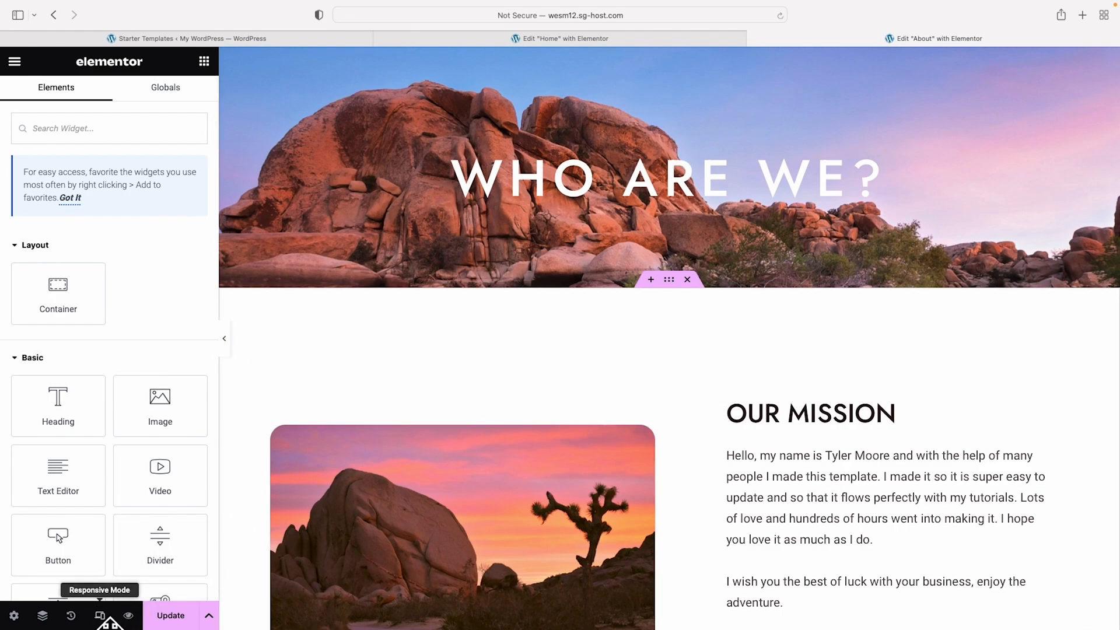
pyautogui.click(110, 617)
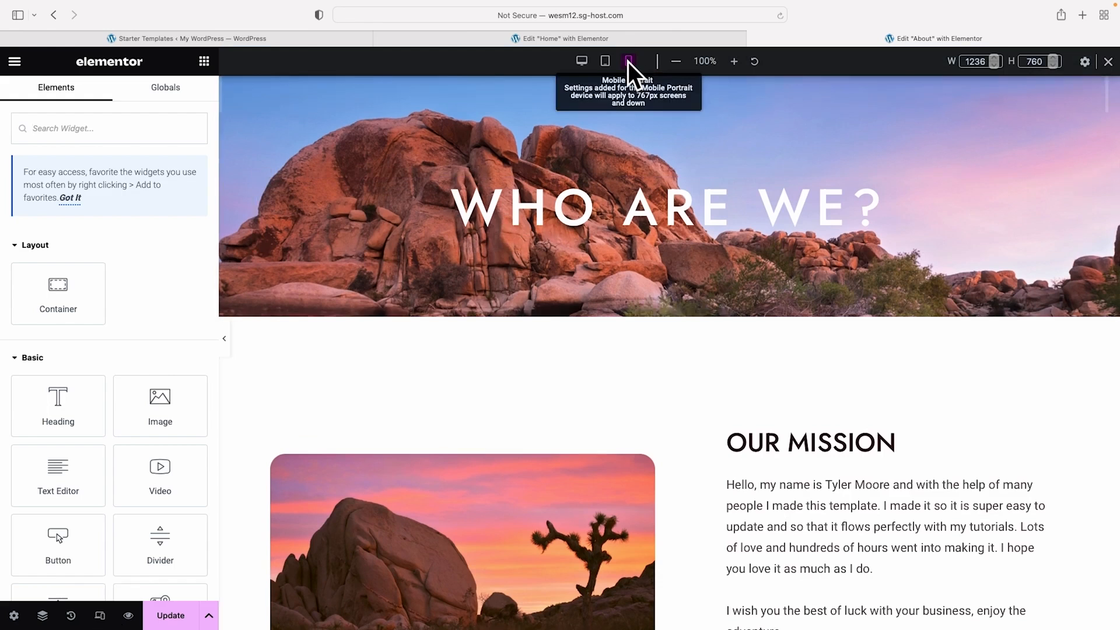
pyautogui.click(627, 61)
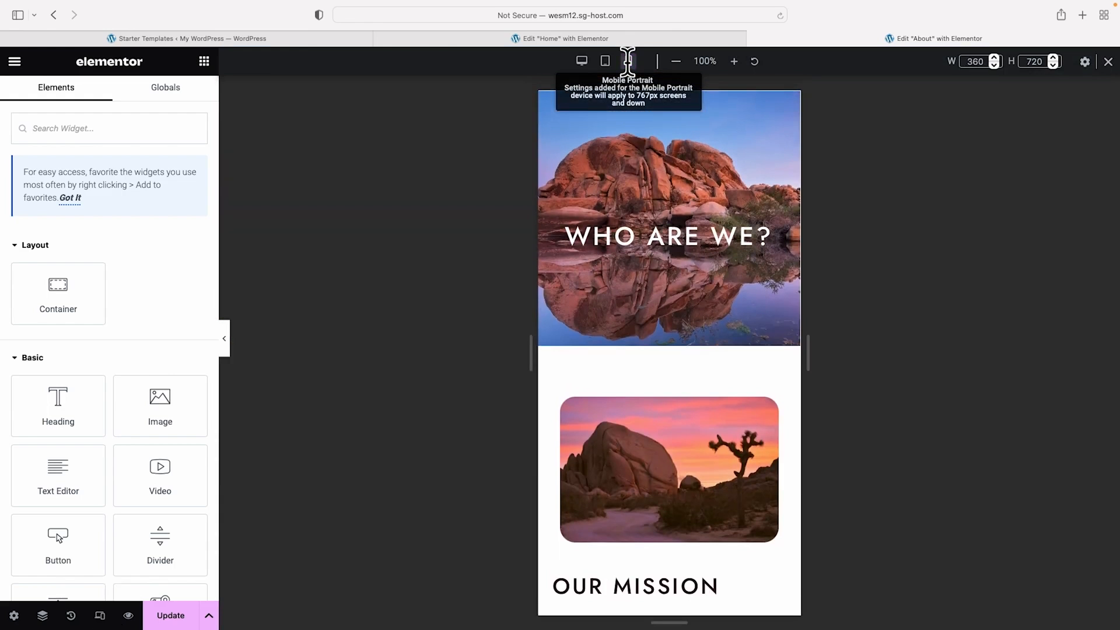
pyautogui.click(225, 348)
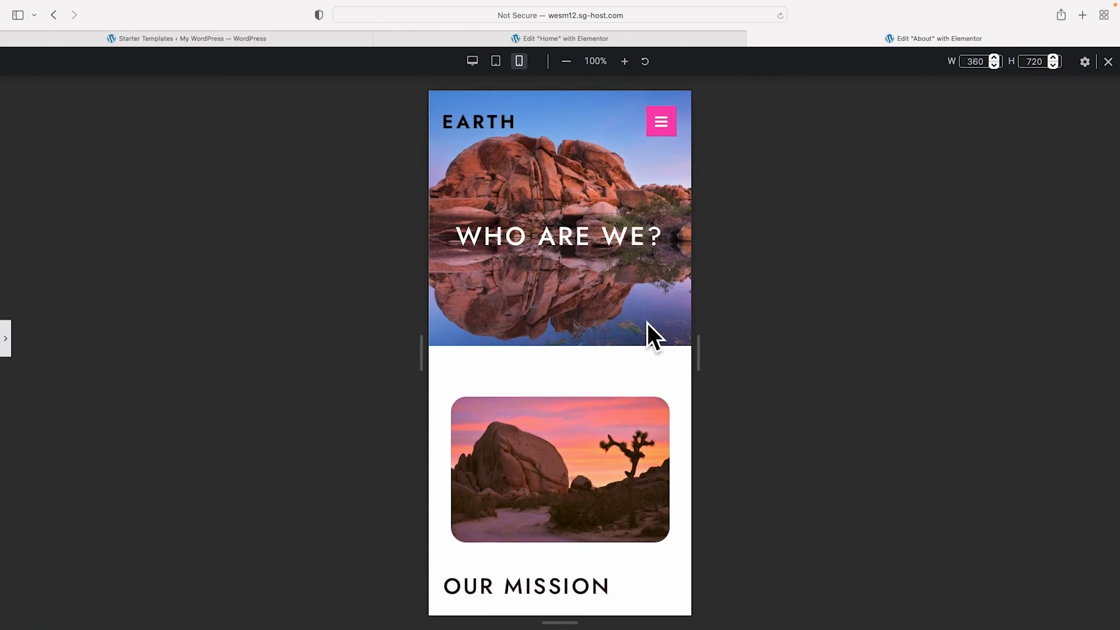
pyautogui.scroll(-10, 647, 321)
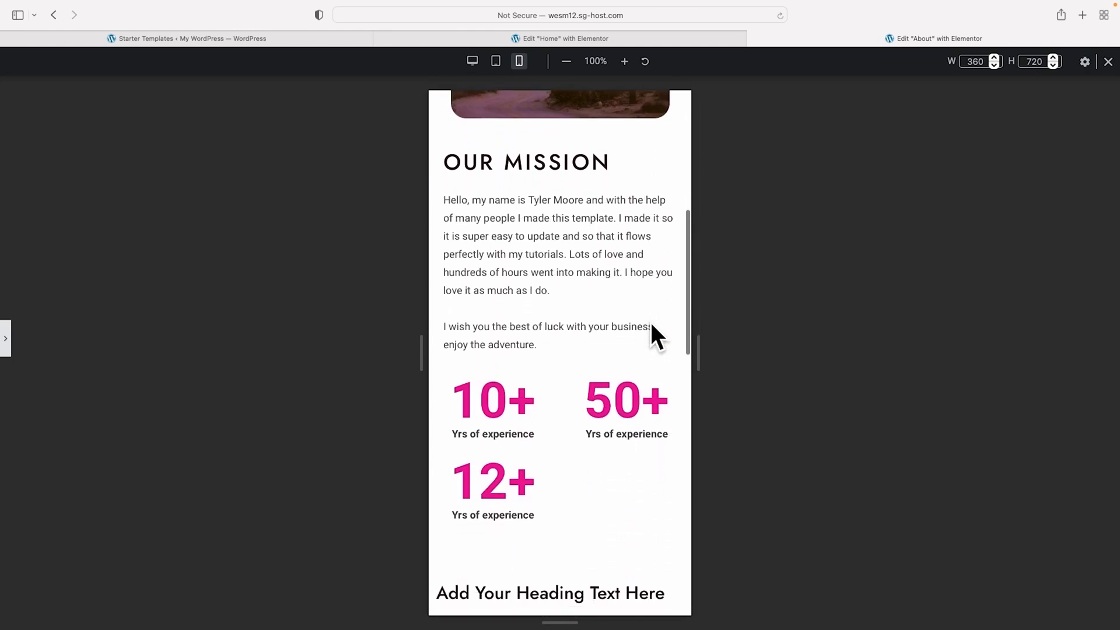
pyautogui.scroll(-2, 651, 325)
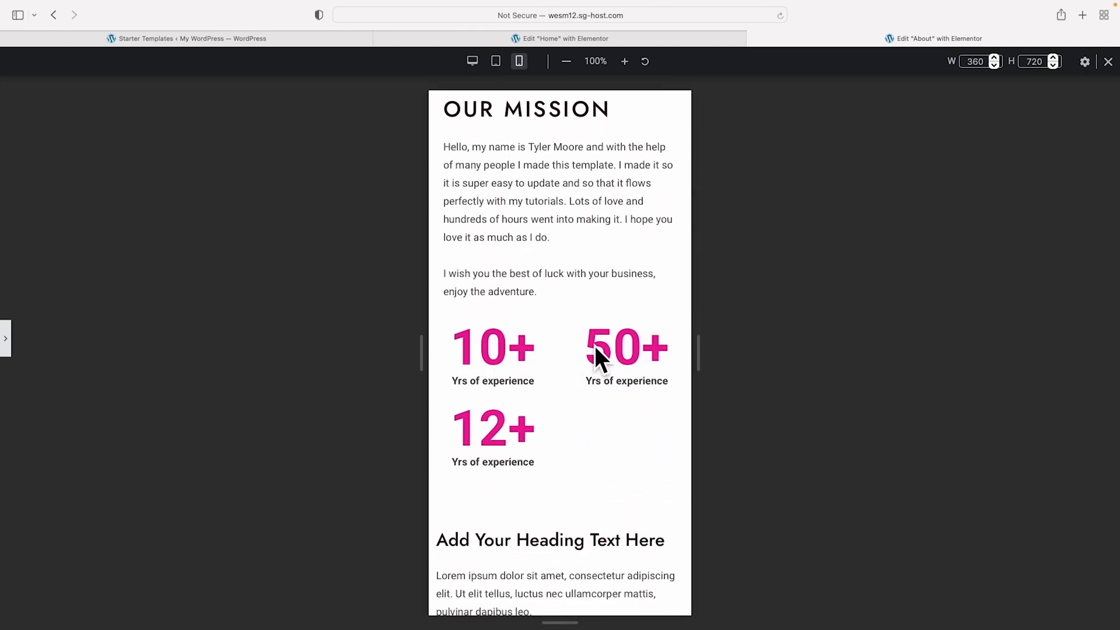
pyautogui.scroll(-5, 561, 412)
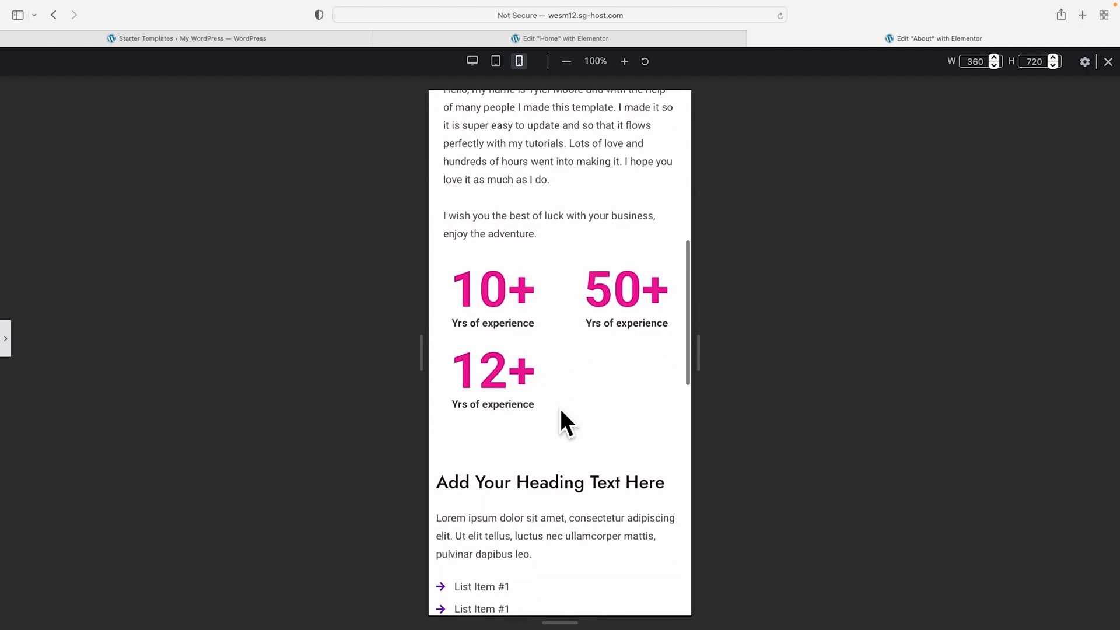
pyautogui.scroll(3, 561, 411)
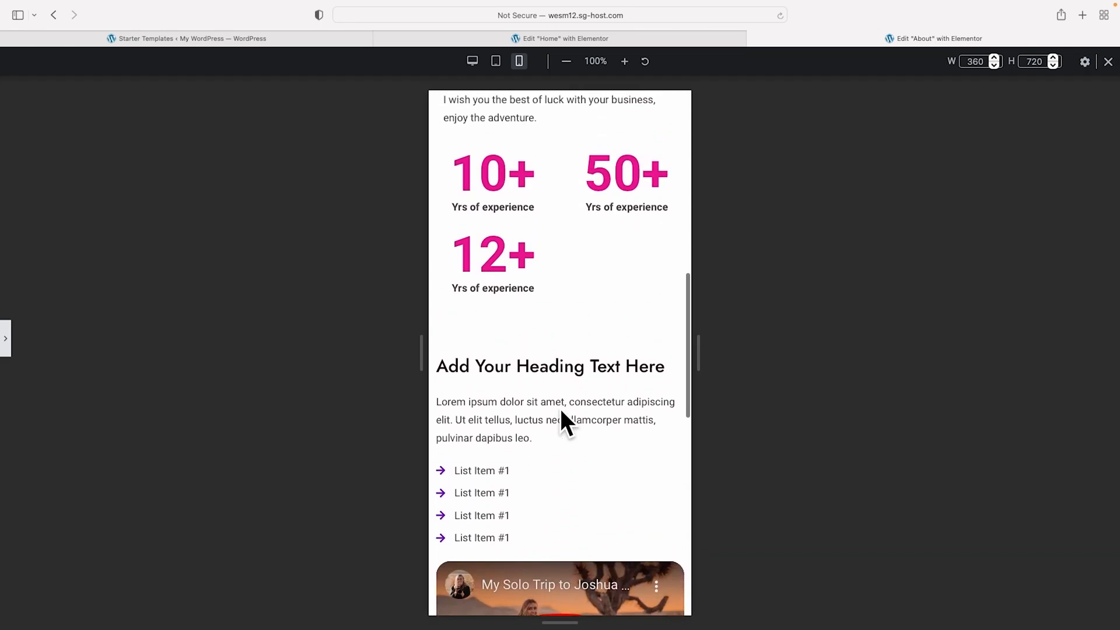
pyautogui.scroll(2, 559, 407)
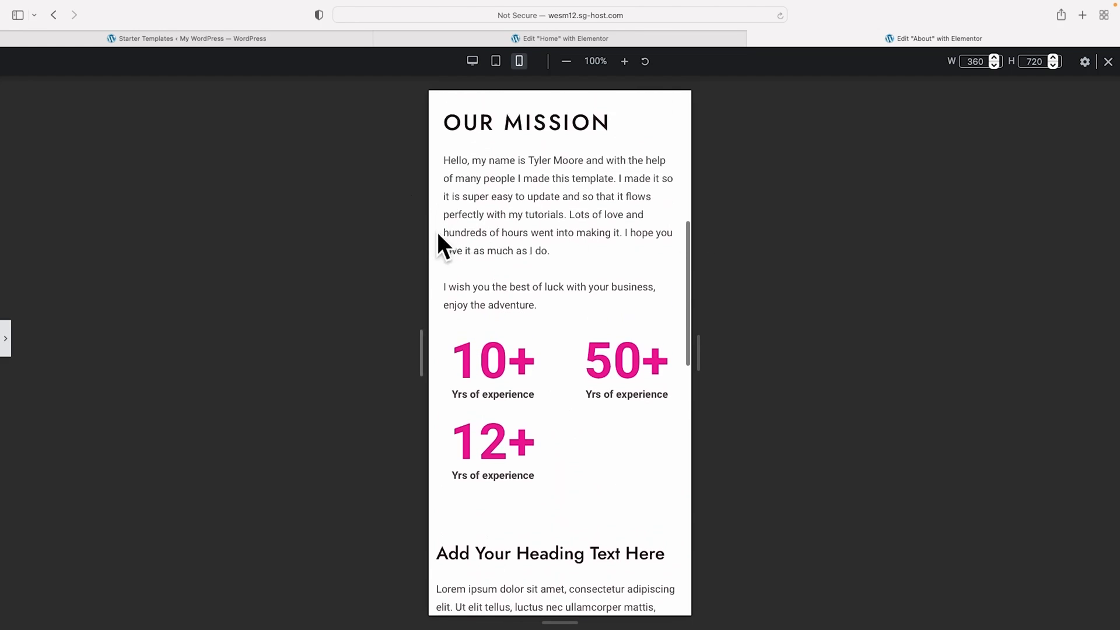
pyautogui.scroll(-4, 623, 267)
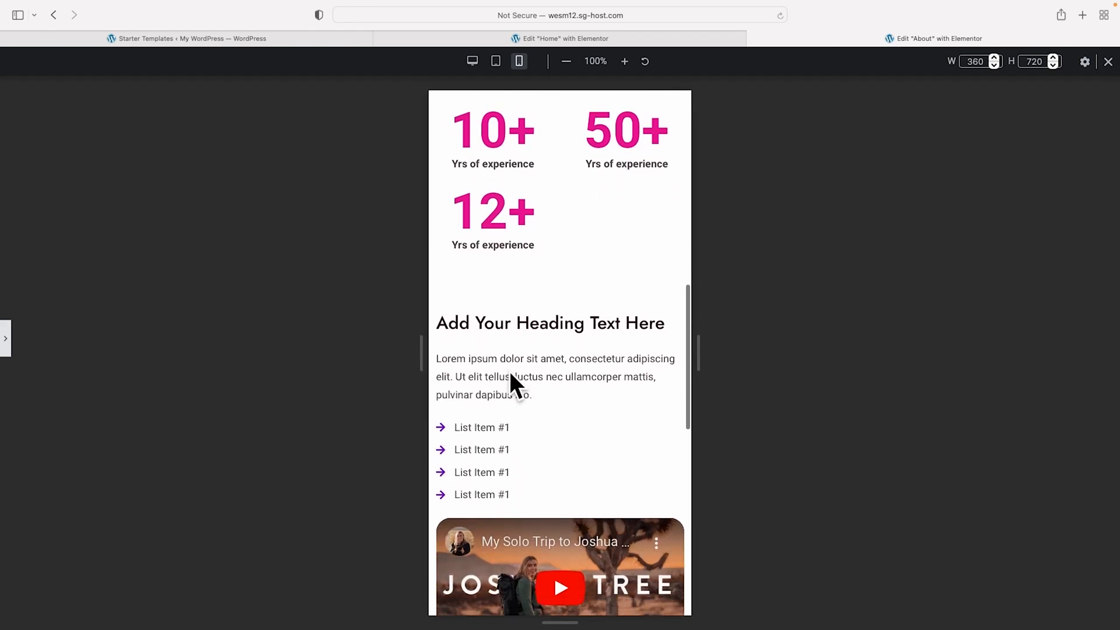
pyautogui.scroll(-2, 511, 377)
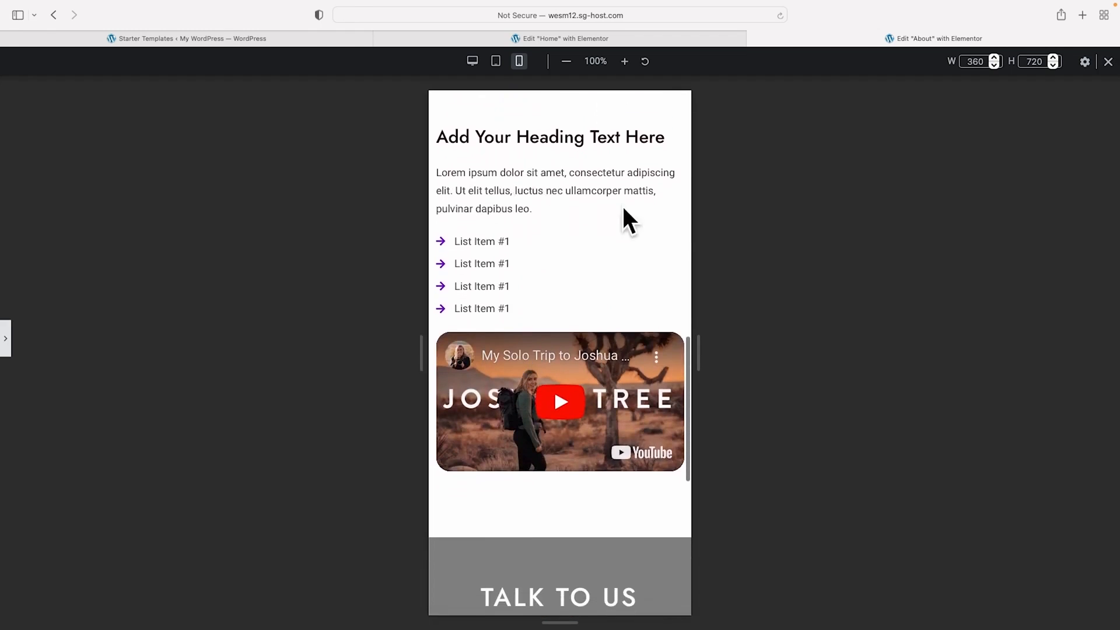
pyautogui.scroll(3, 598, 217)
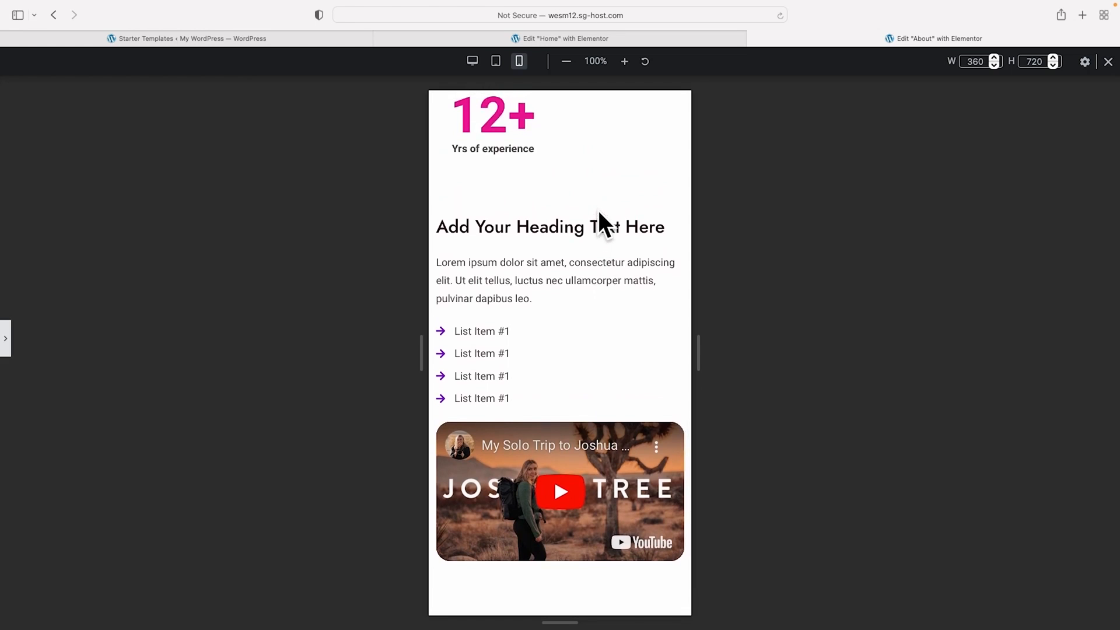
# Check the mobile padding values of the section holding the desert image and OUR MISSION text
pyautogui.click(6, 341)
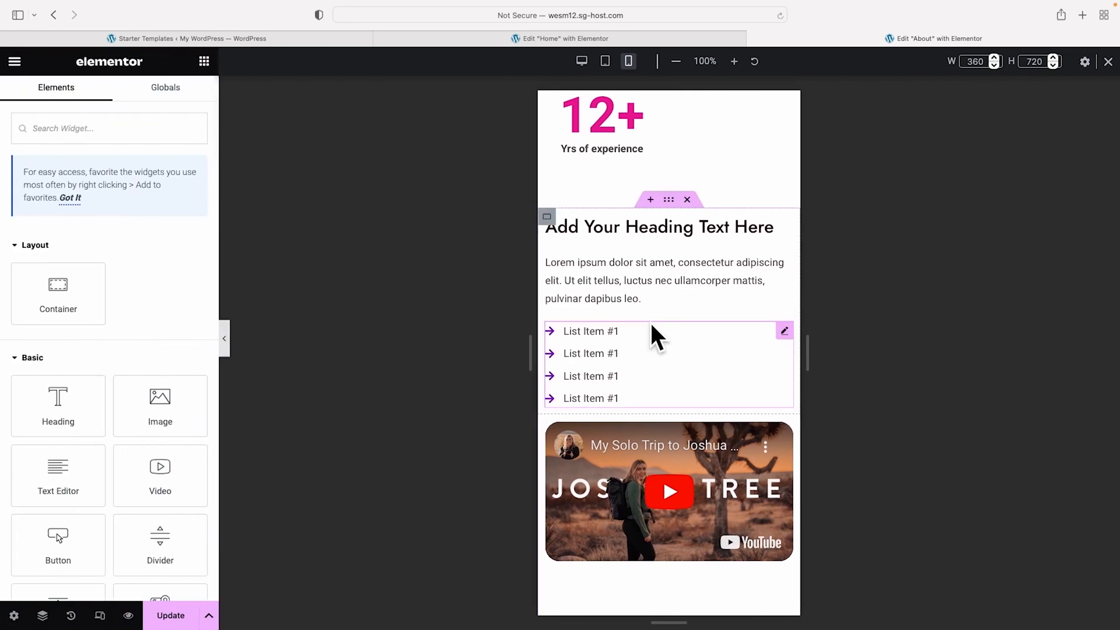
pyautogui.scroll(10, 671, 258)
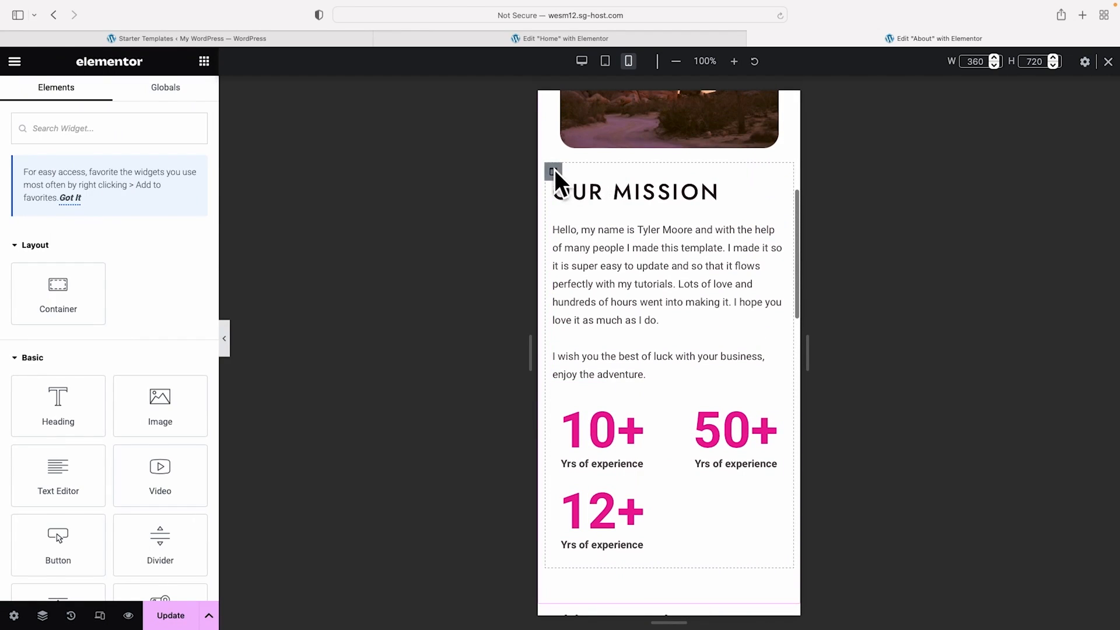
pyautogui.scroll(6, 661, 258)
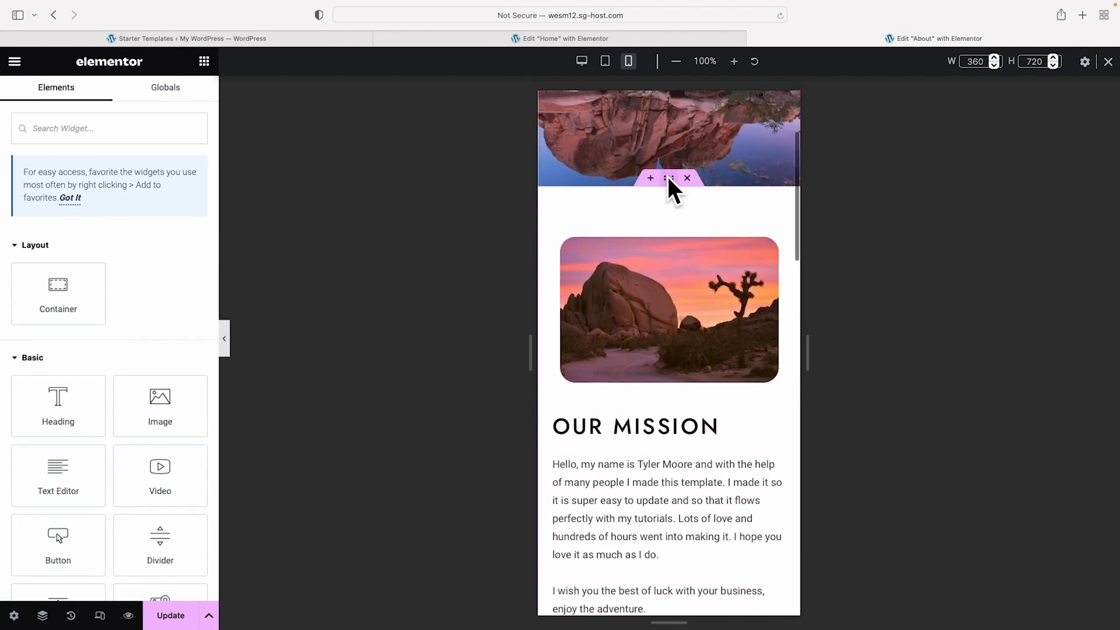
pyautogui.click(669, 178)
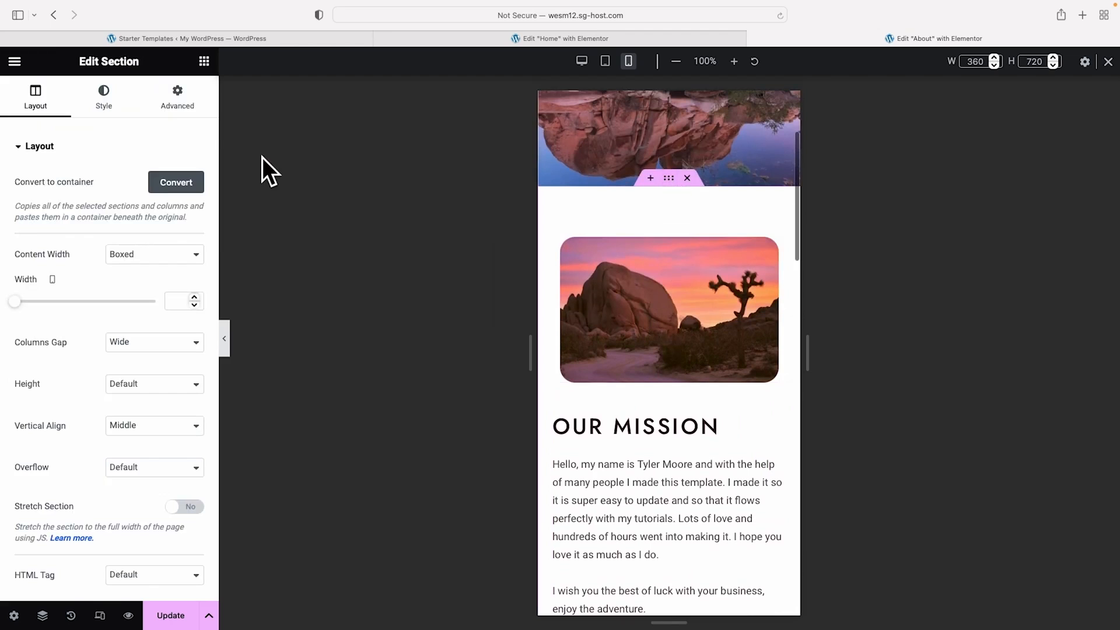
pyautogui.click(179, 101)
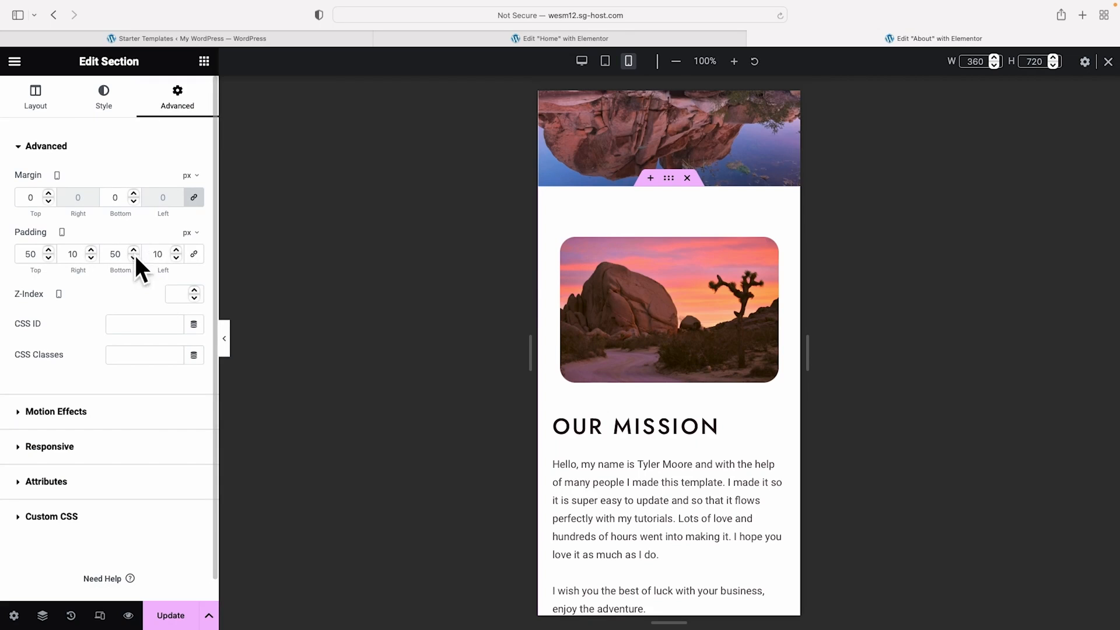
# Unlink the mobile padding of the container with the placeholder heading, list and video, and set its right and left padding to 10 px
pyautogui.scroll(-10, 644, 316)
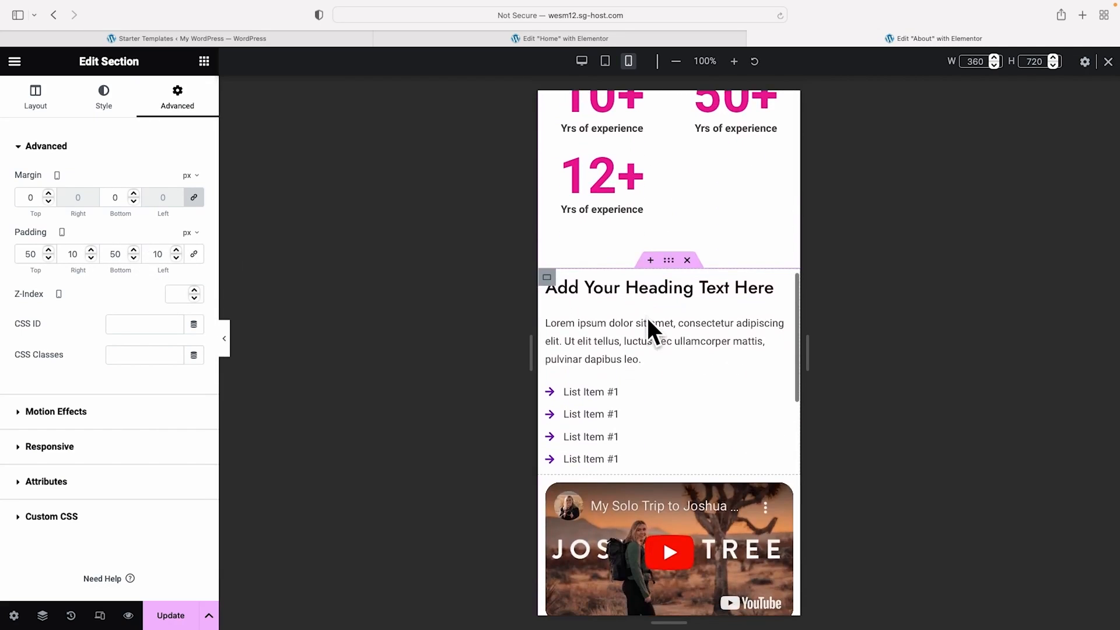
pyautogui.click(667, 258)
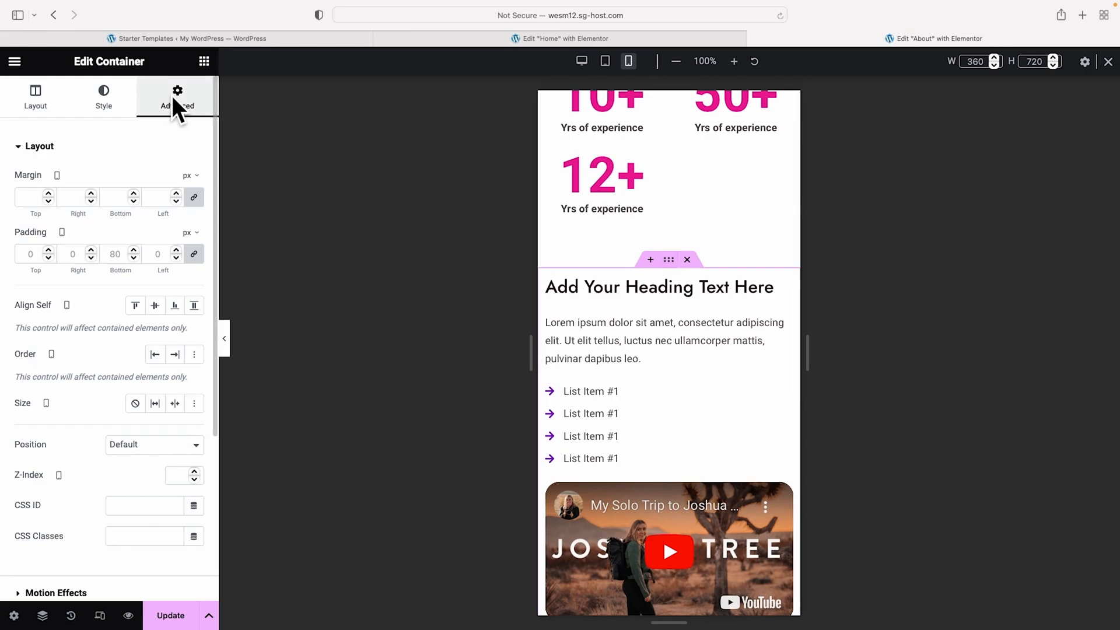
pyautogui.click(194, 252)
pyautogui.click(70, 254)
pyautogui.write('1')
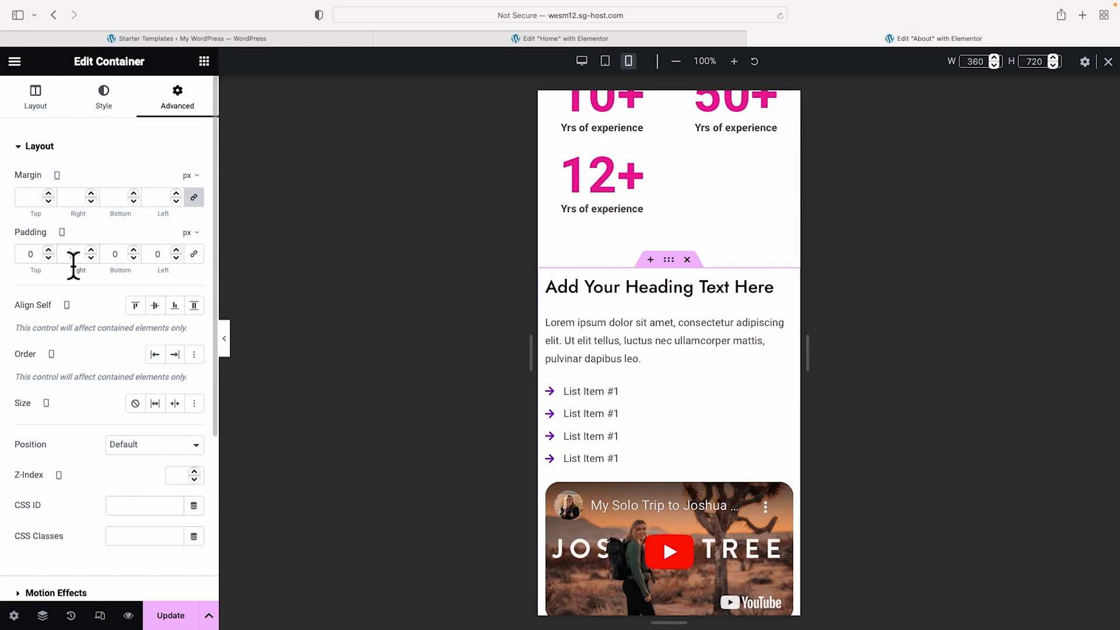
pyautogui.click(157, 257)
pyautogui.write('10')
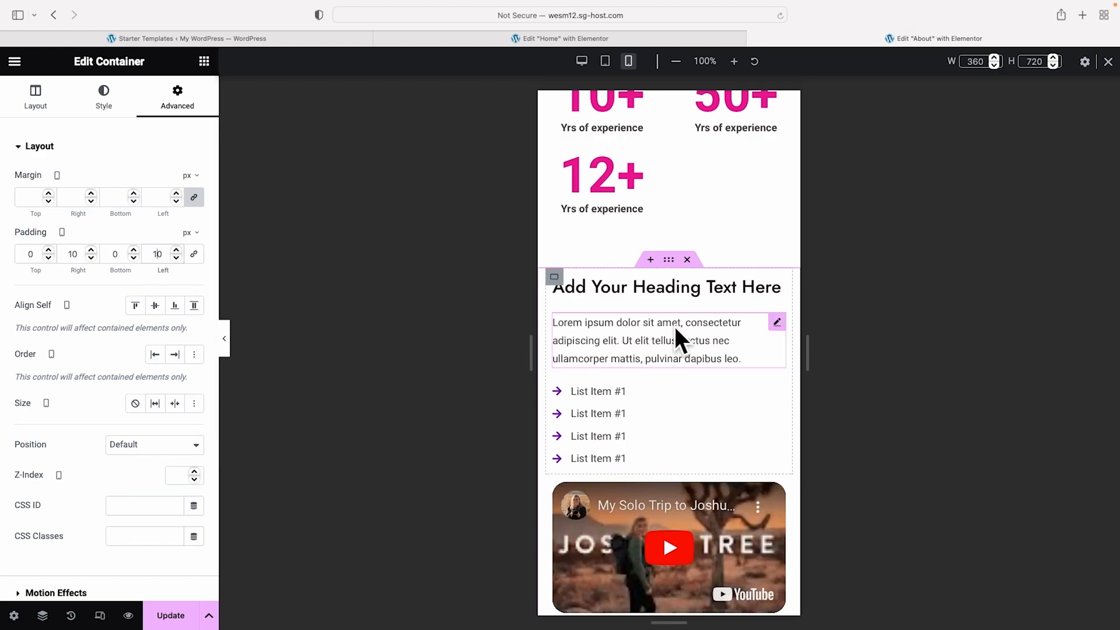
# Set the mobile bottom padding of the heading, list and video container above TALK TO US to 50 px
pyautogui.scroll(-2, 682, 329)
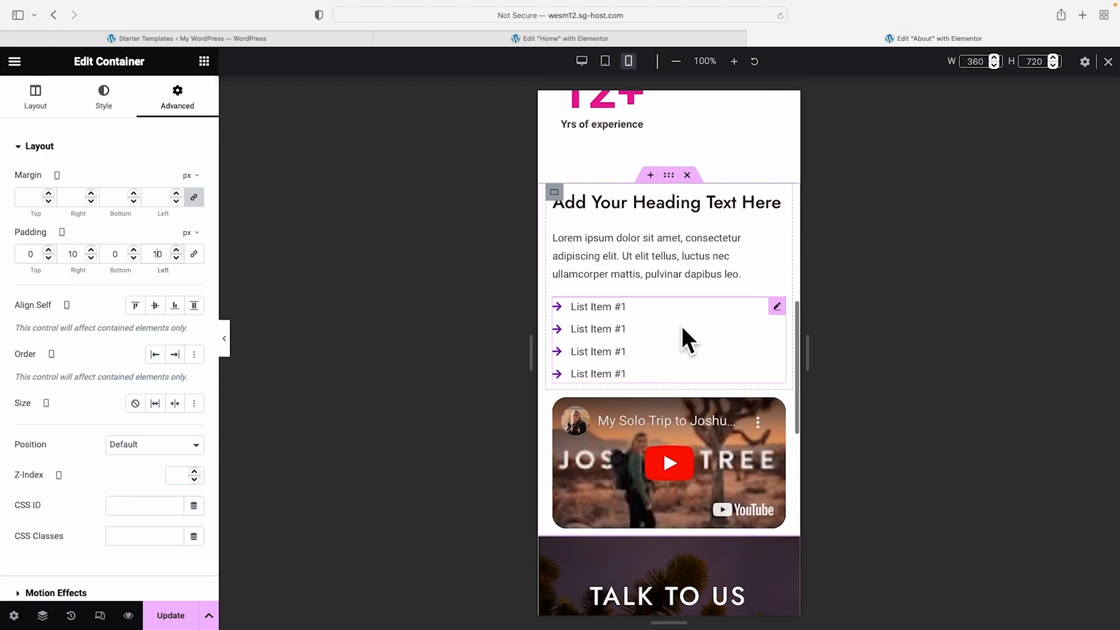
pyautogui.scroll(-3, 783, 548)
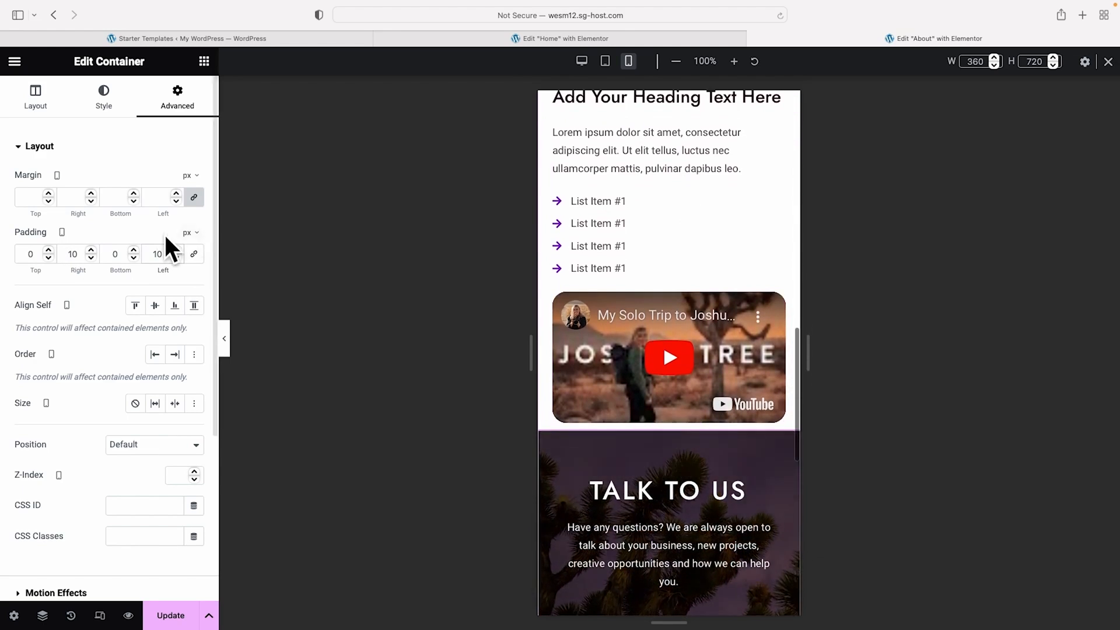
pyautogui.click(109, 255)
pyautogui.write('5')
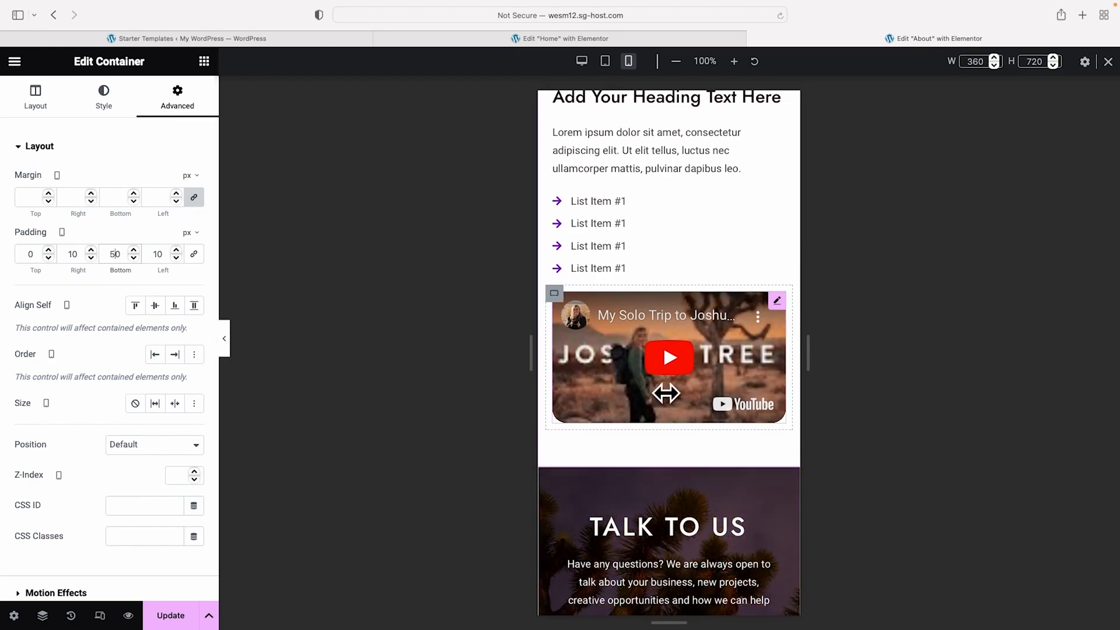
# Hide the column with the desert sunset image above OUR MISSION on mobile portrait
pyautogui.scroll(12, 665, 391)
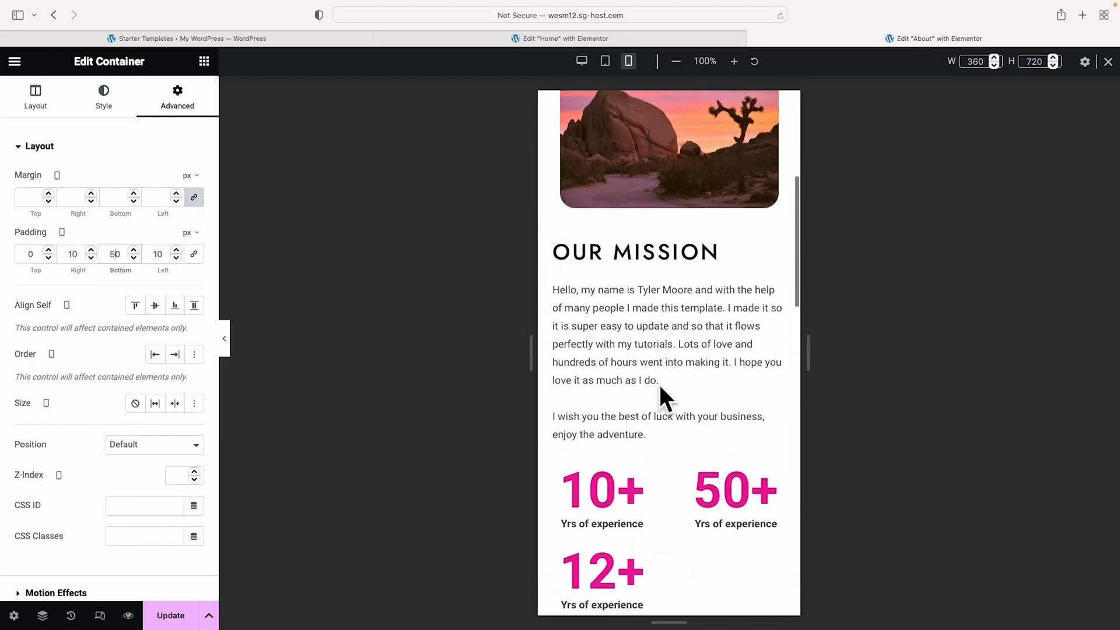
pyautogui.scroll(2, 659, 383)
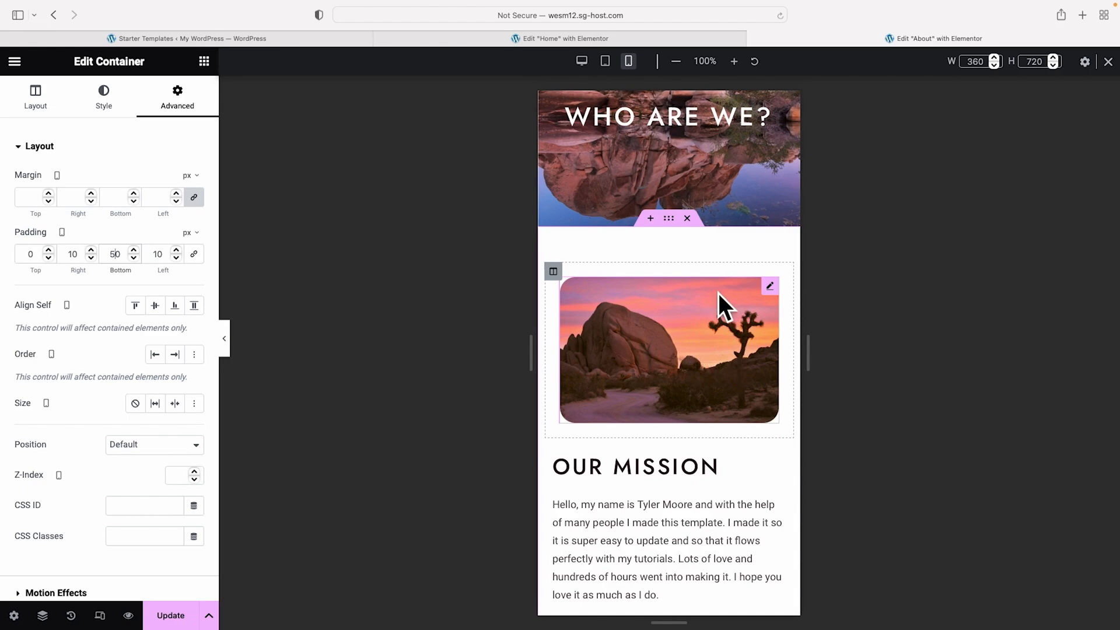
pyautogui.click(554, 270)
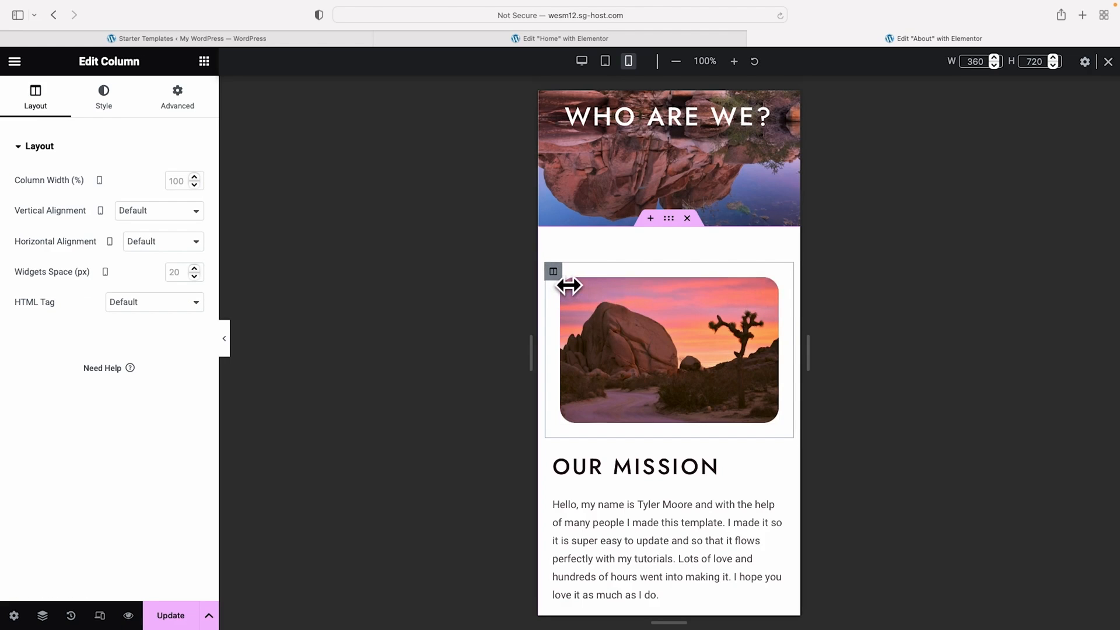
pyautogui.click(190, 106)
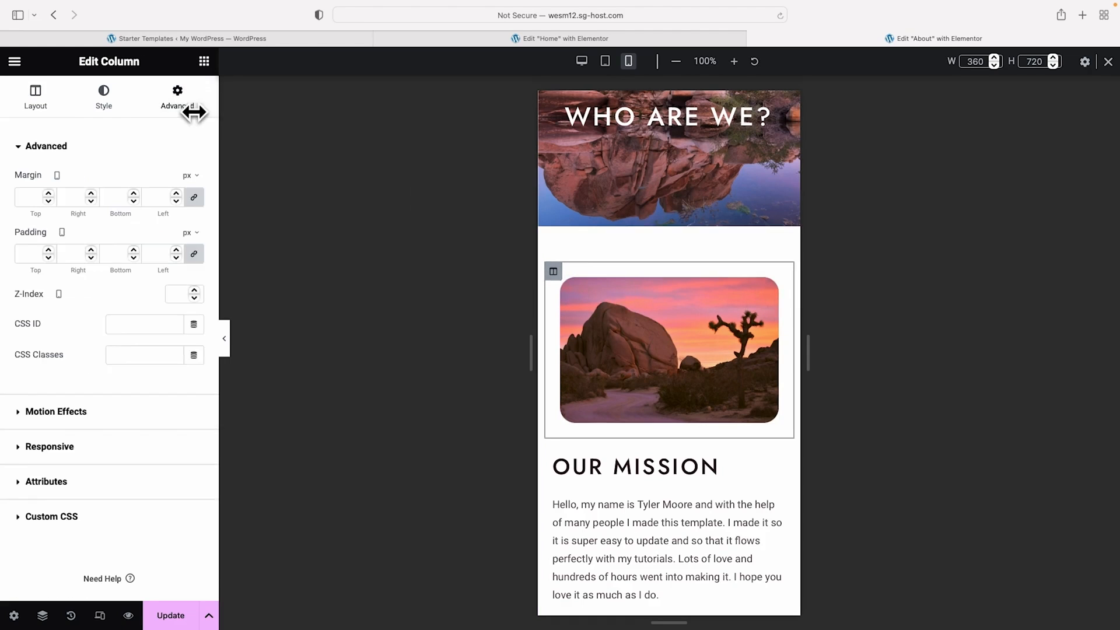
pyautogui.click(24, 454)
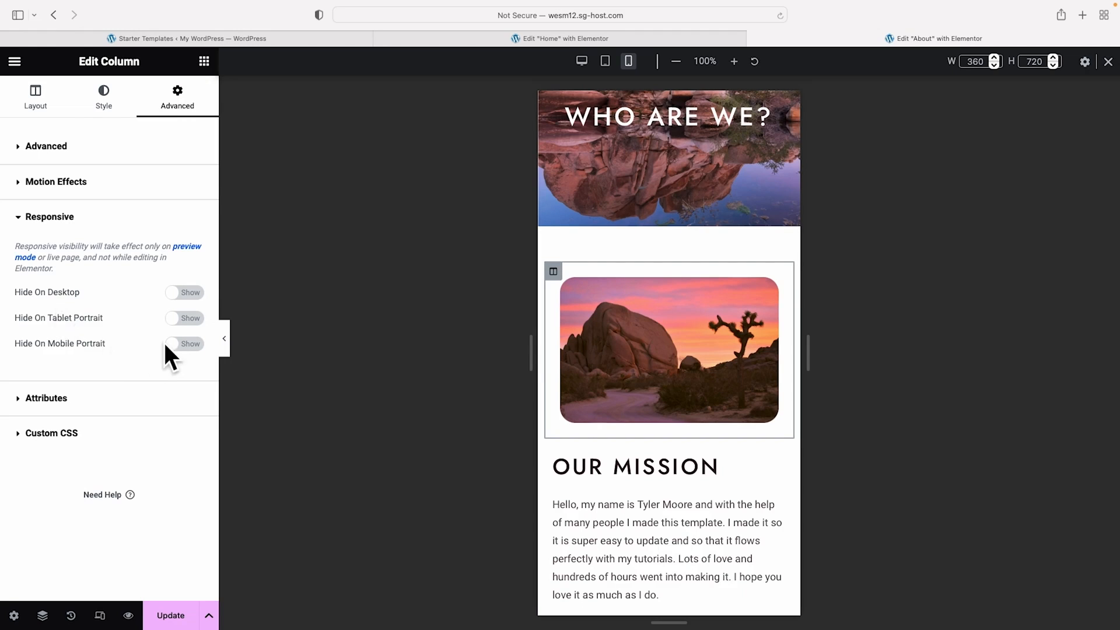
pyautogui.click(184, 342)
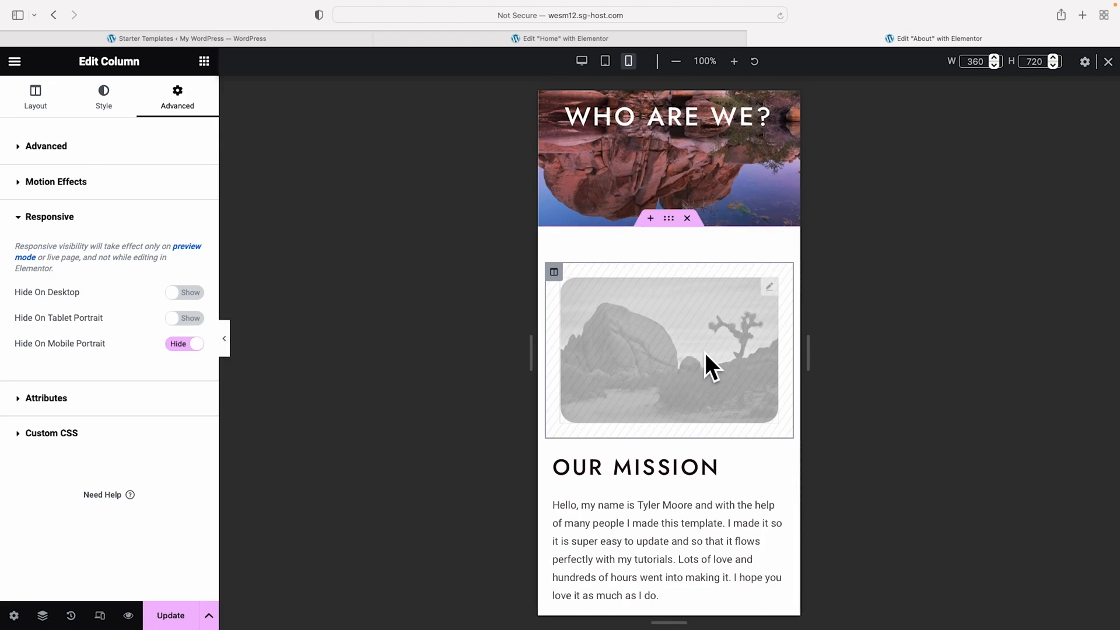
pyautogui.scroll(-1, 665, 350)
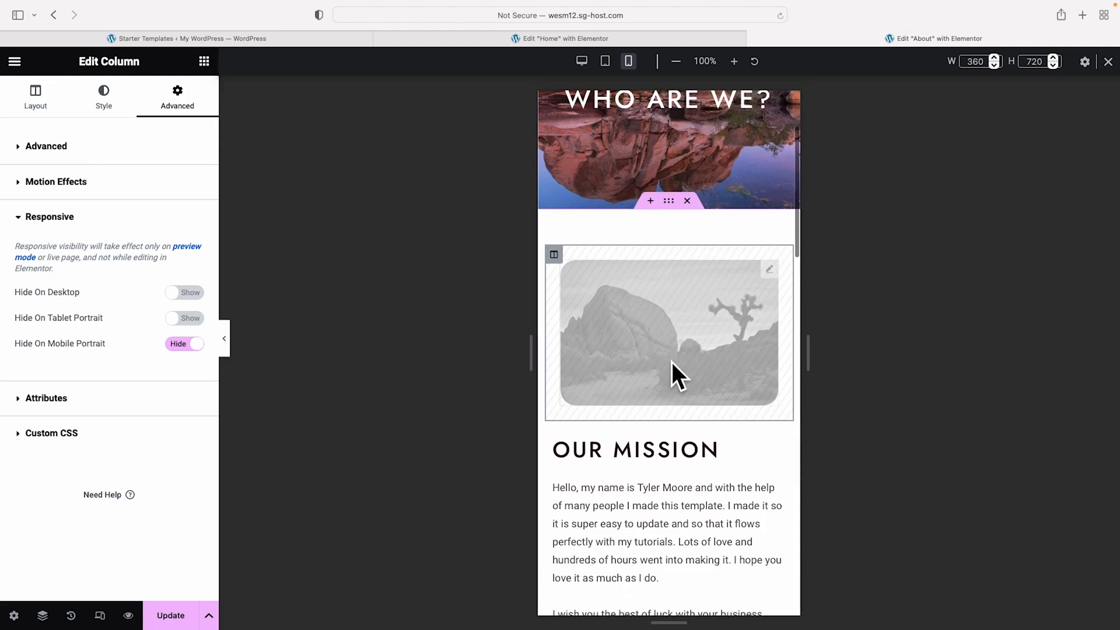
# Check the mobile view of the WHO ARE WE? and OUR MISSION sections with the editing panel hidden
pyautogui.click(225, 339)
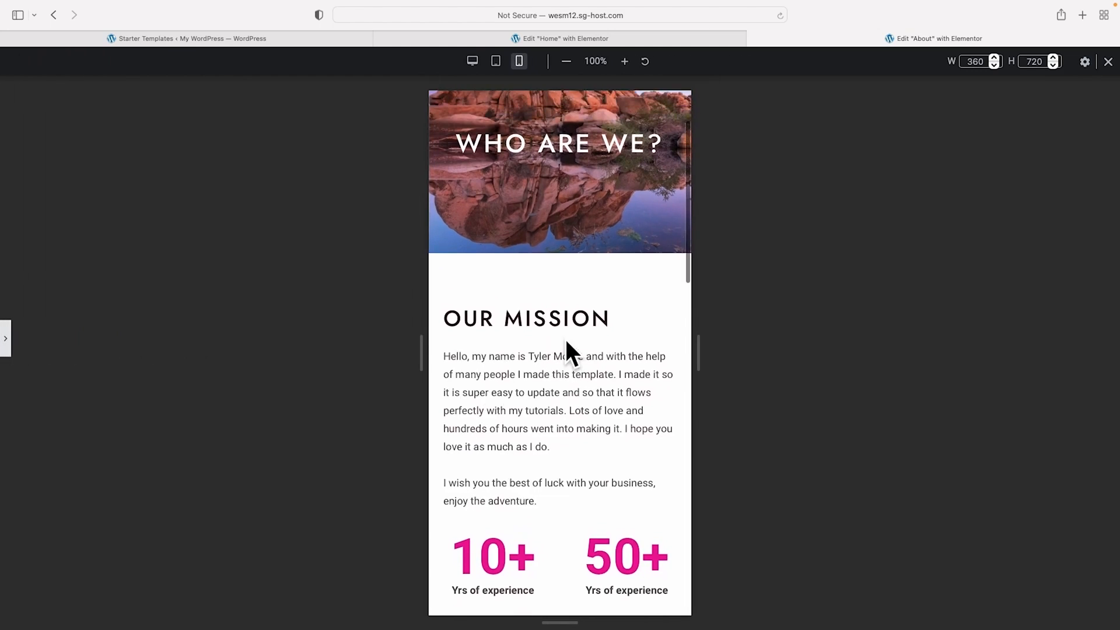
pyautogui.scroll(3, 565, 341)
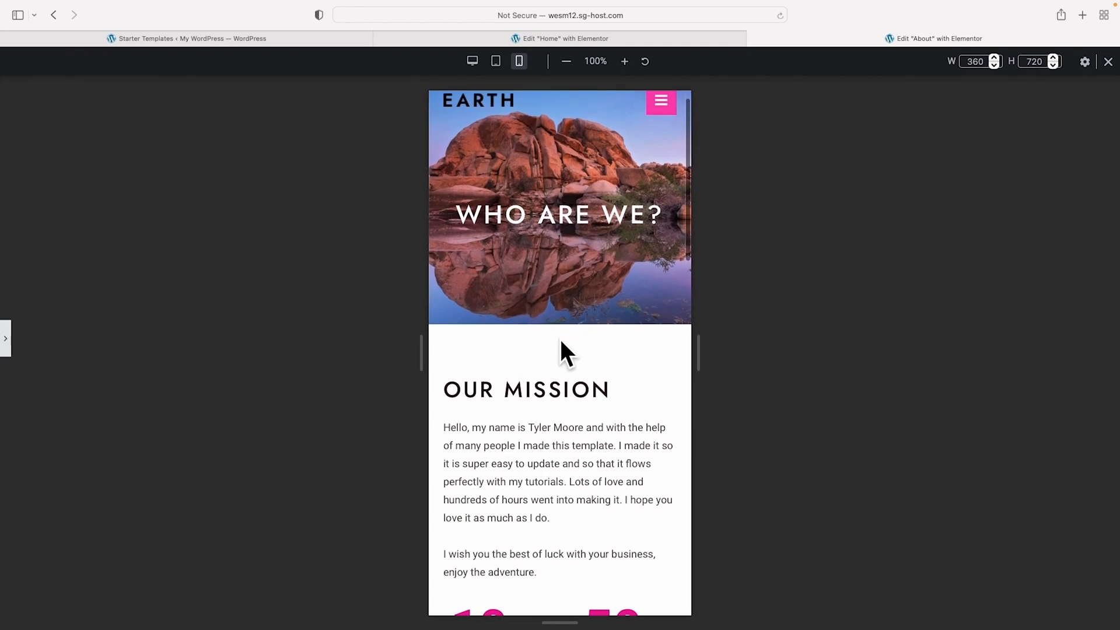
pyautogui.click(5, 338)
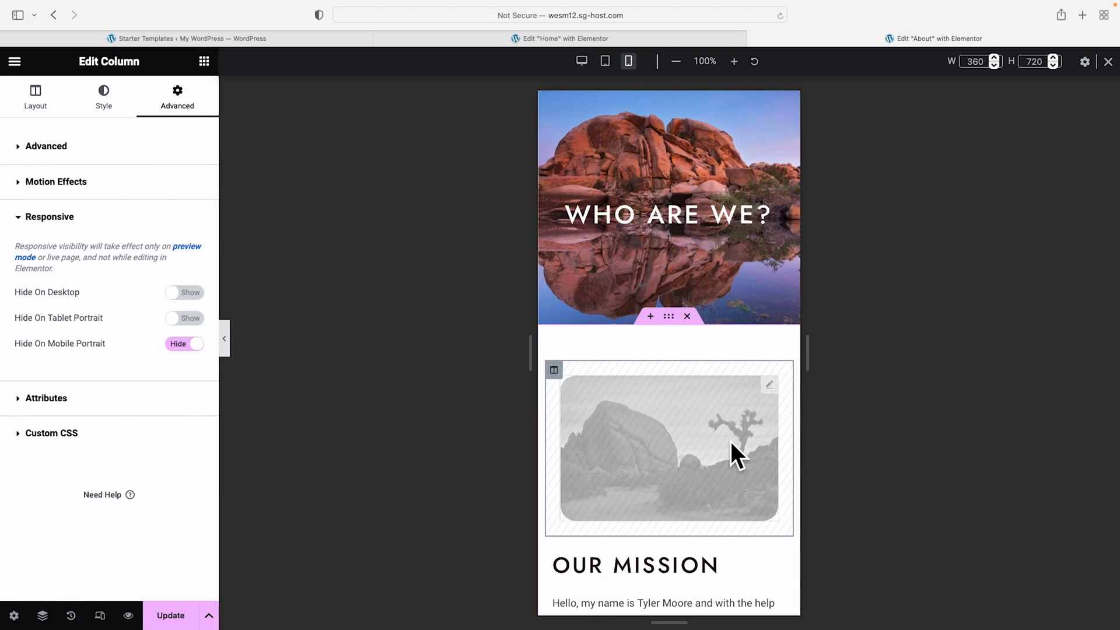
# Update the About page and leave responsive mode to return to the desktop layout
pyautogui.click(172, 617)
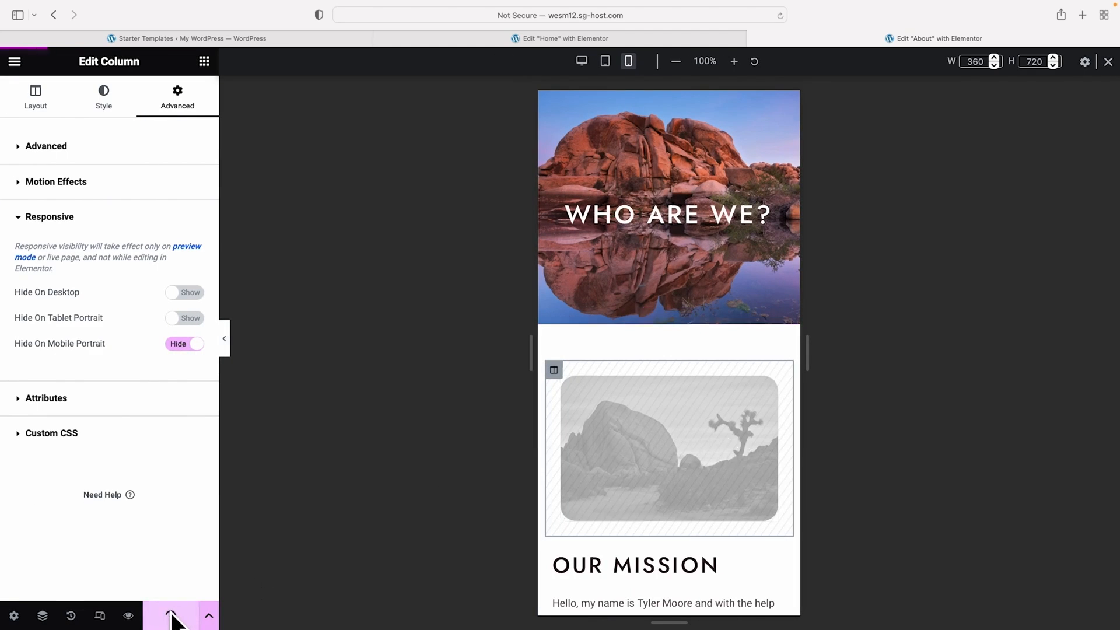
pyautogui.click(1108, 61)
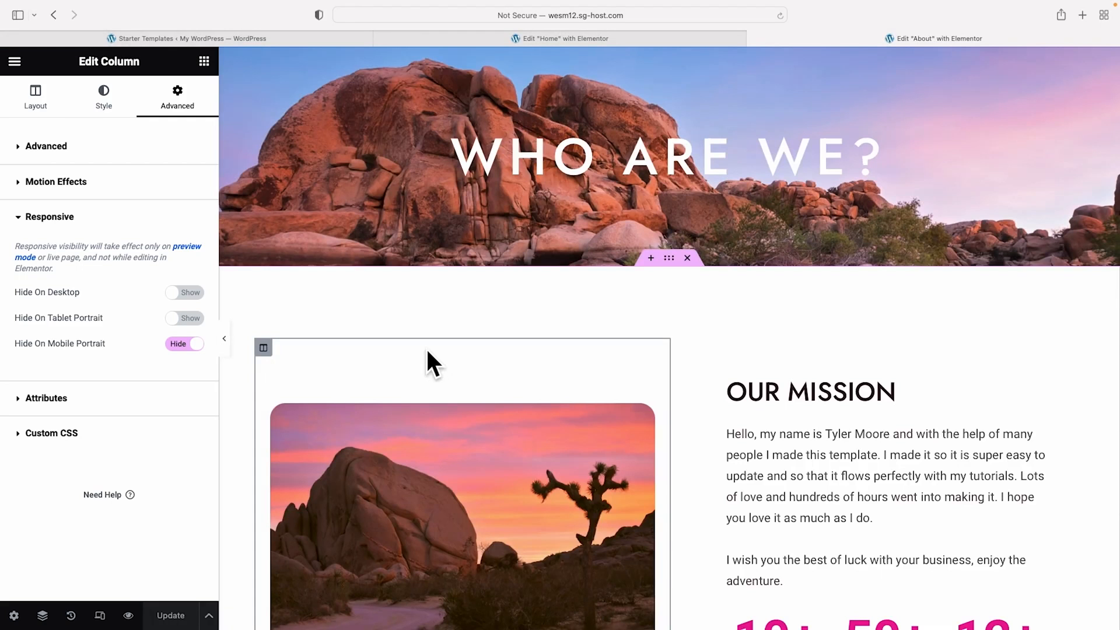
# Preview the live About page, go to the site's Services page and open it for editing with Elementor
pyautogui.click(128, 616)
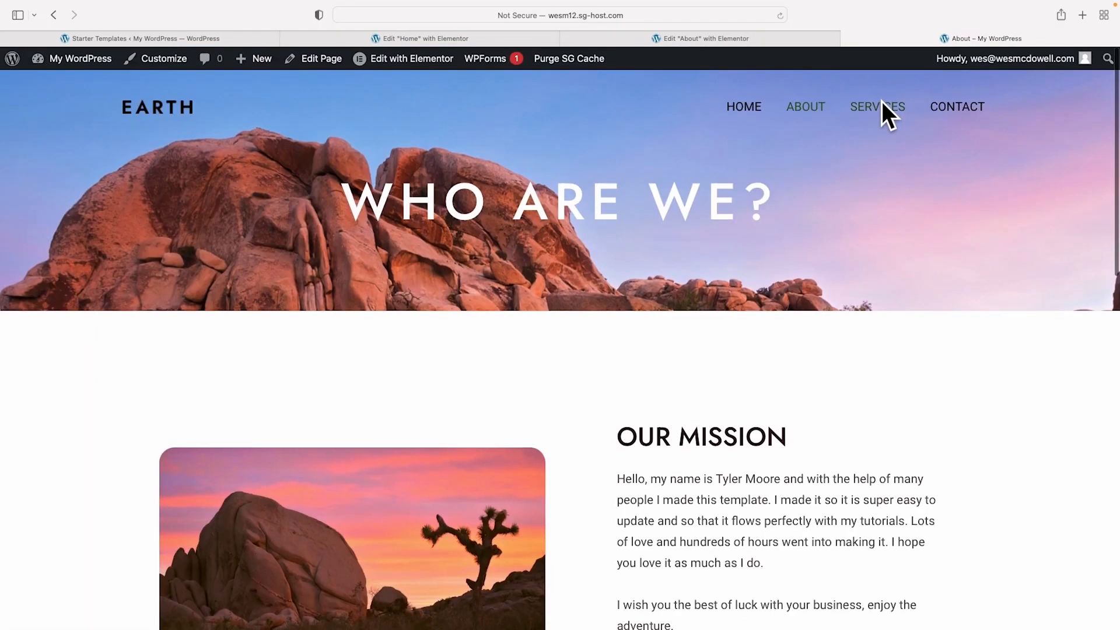
pyautogui.click(877, 106)
pyautogui.click(400, 58)
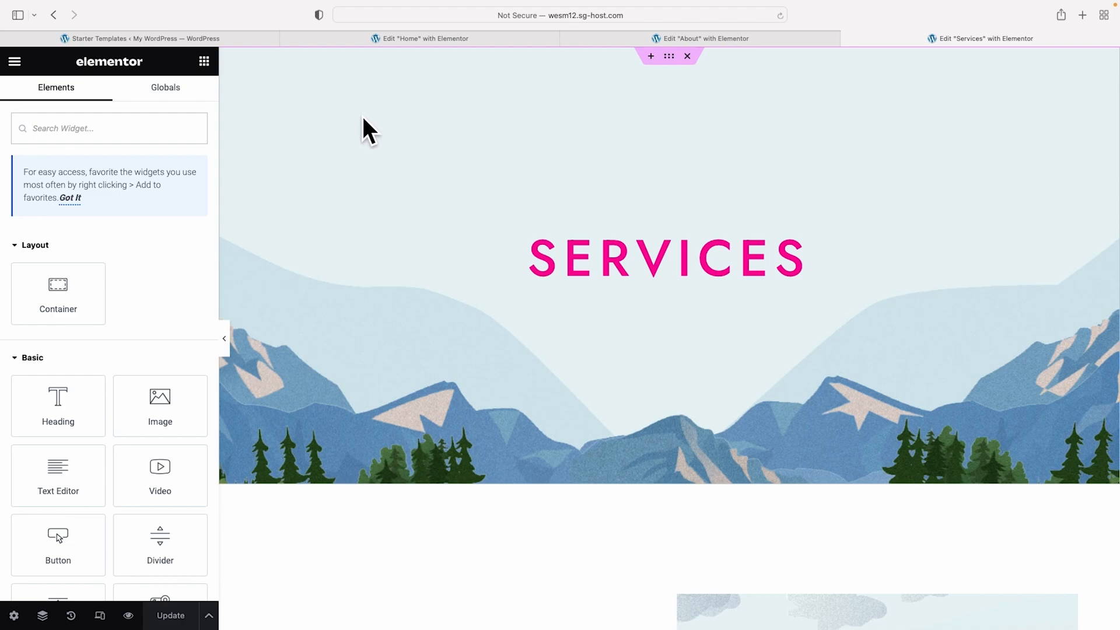
# Look through the Services page's sections and change its hero heading text to "Testimonials"
pyautogui.scroll(-6, 407, 200)
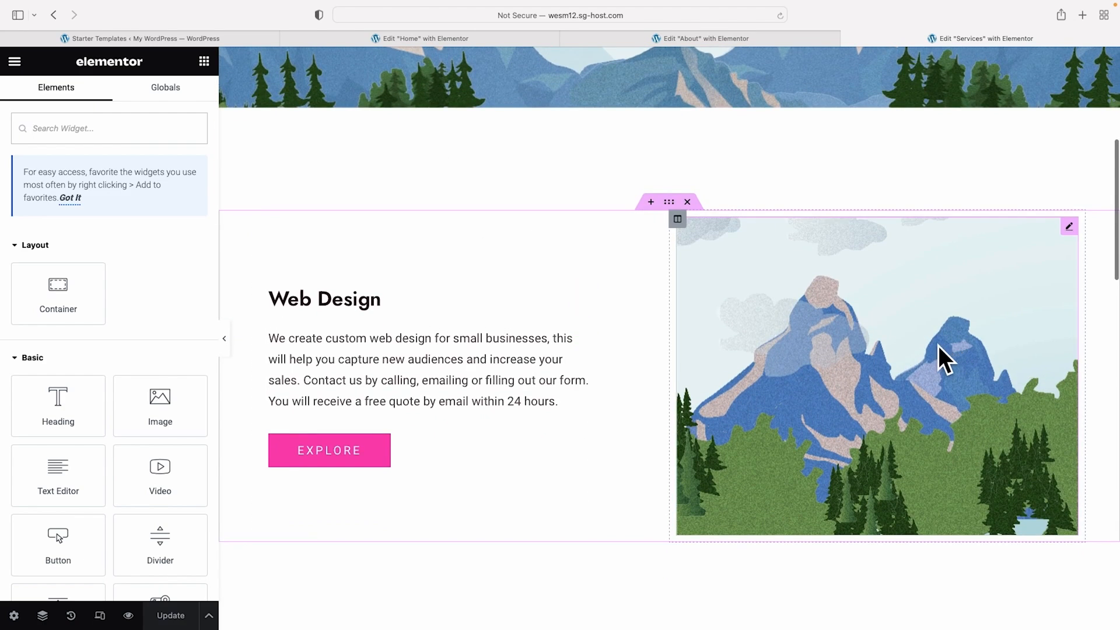
pyautogui.scroll(-6, 544, 392)
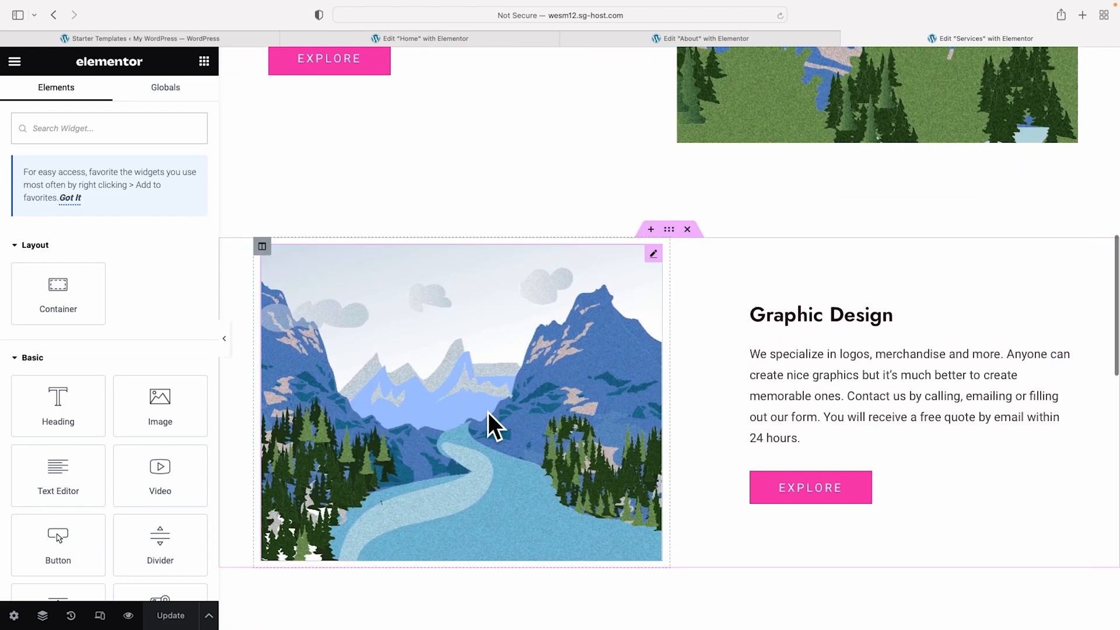
pyautogui.scroll(4, 488, 411)
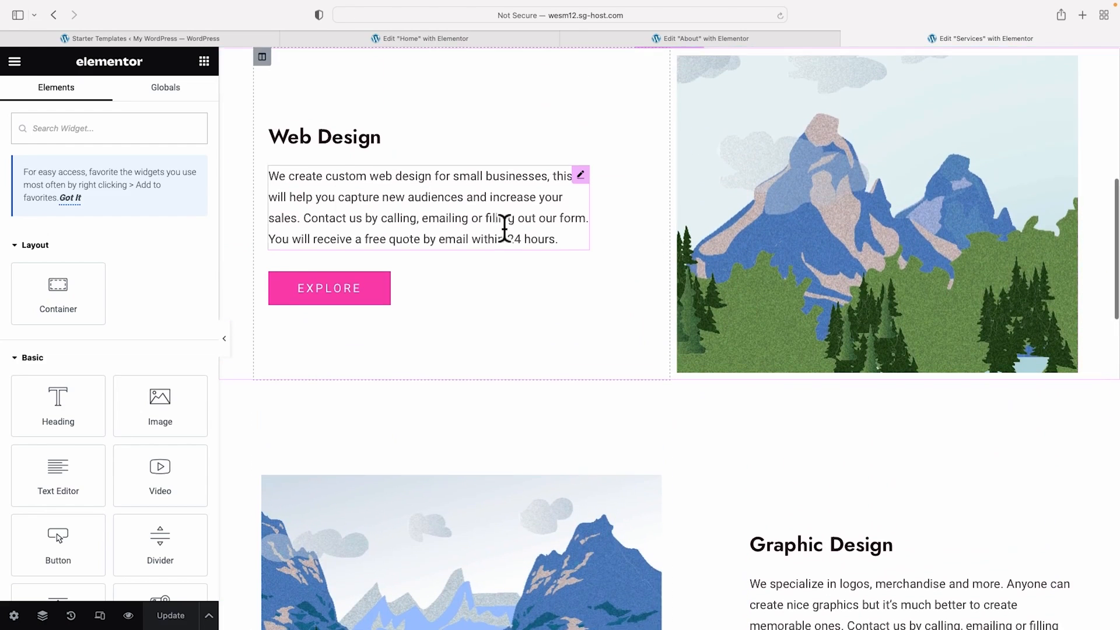
pyautogui.scroll(-5, 442, 335)
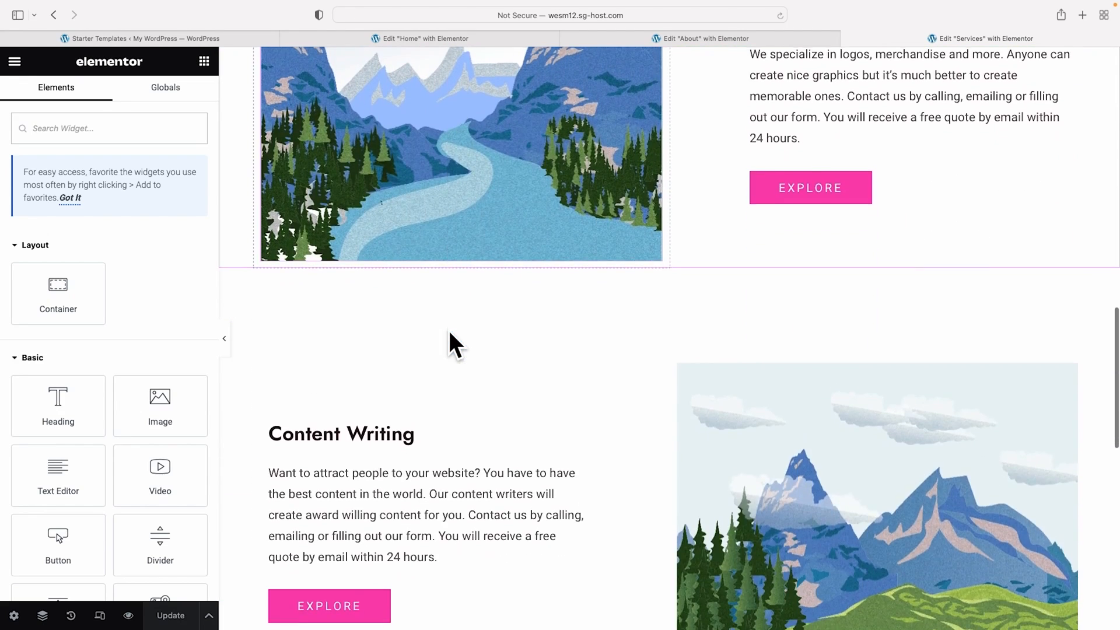
pyautogui.scroll(14, 449, 330)
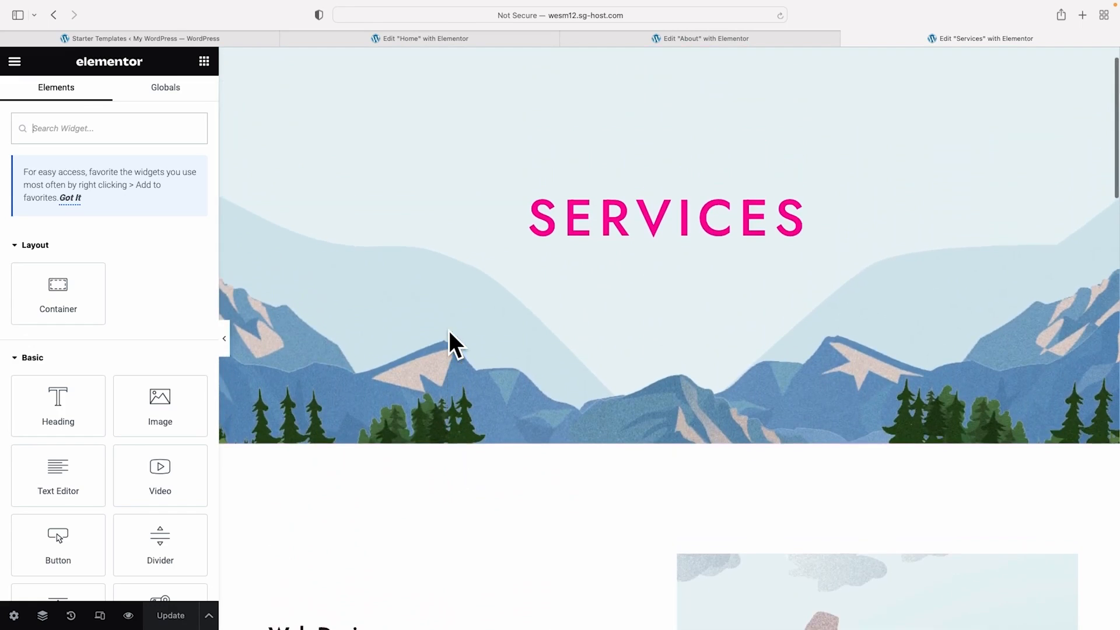
pyautogui.click(700, 257)
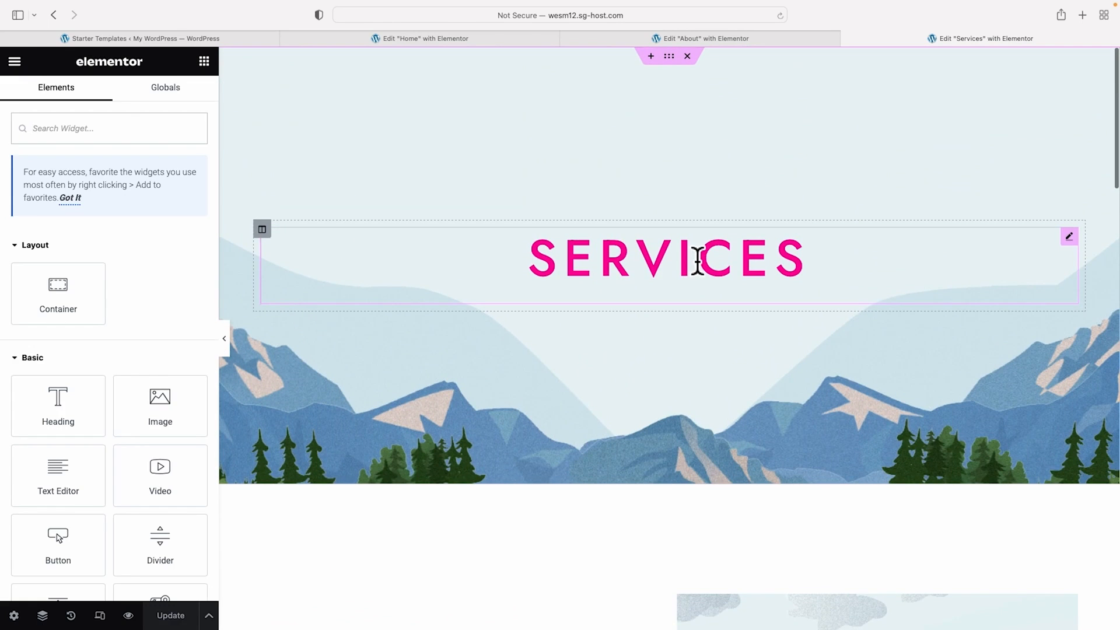
pyautogui.doubleClick(93, 214)
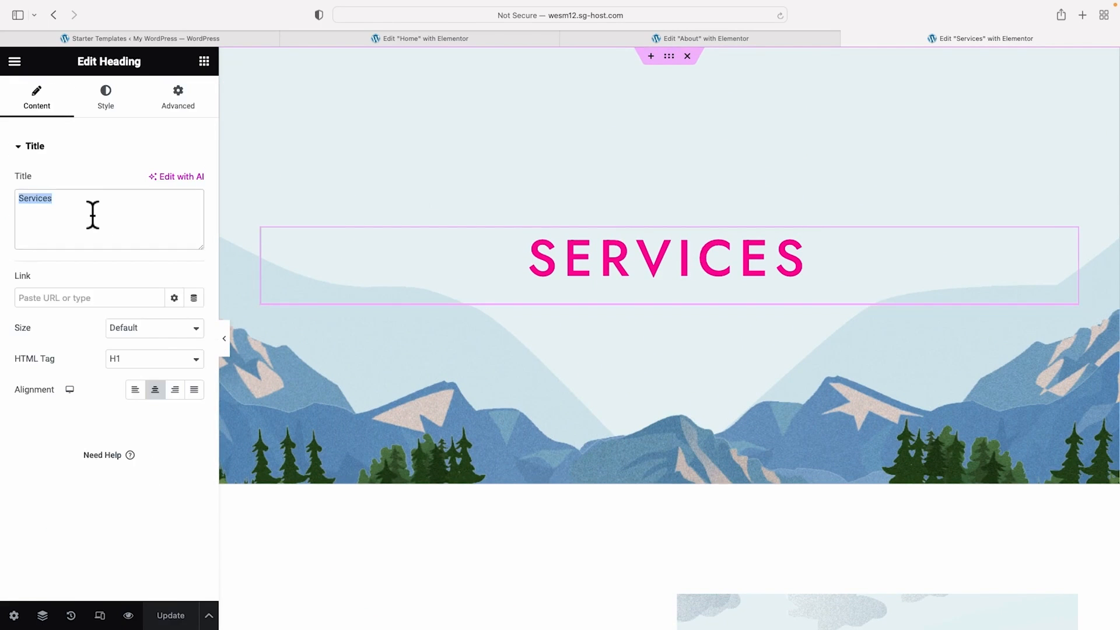
pyautogui.write('Testimonials')
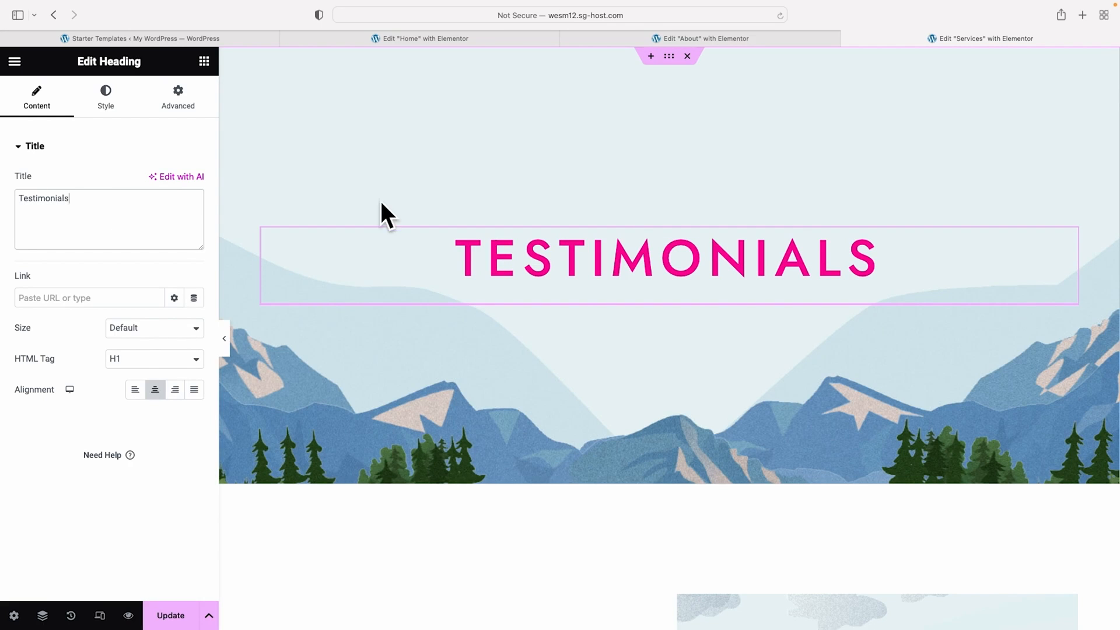
# Copy the About page's WHO ARE WE? hero section and paste its style onto the Services page's hero section
pyautogui.click(583, 38)
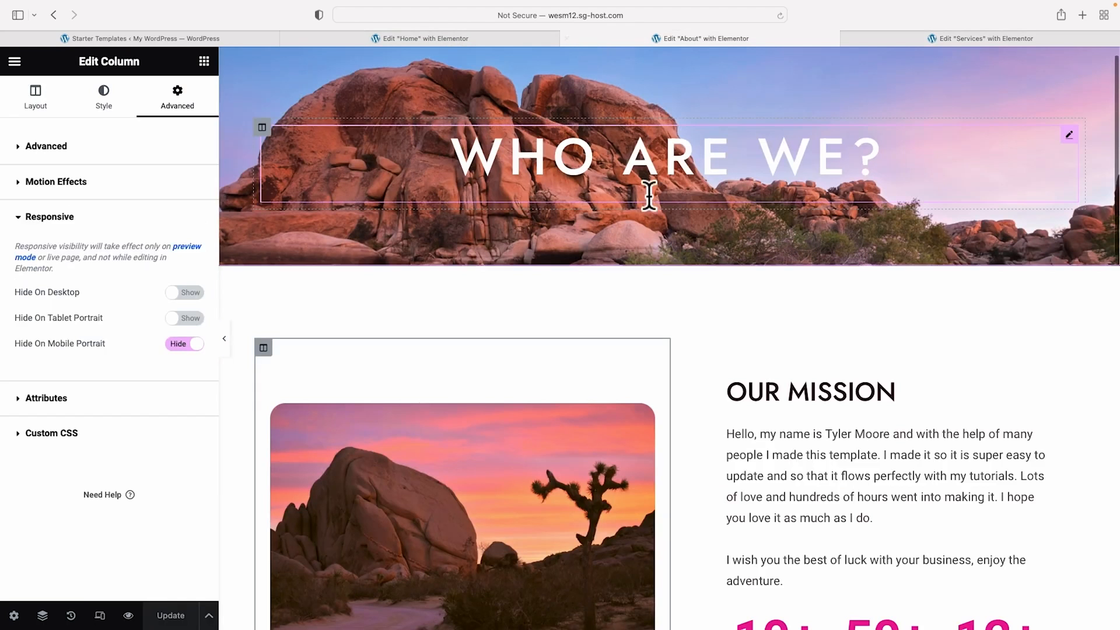
pyautogui.scroll(1, 739, 257)
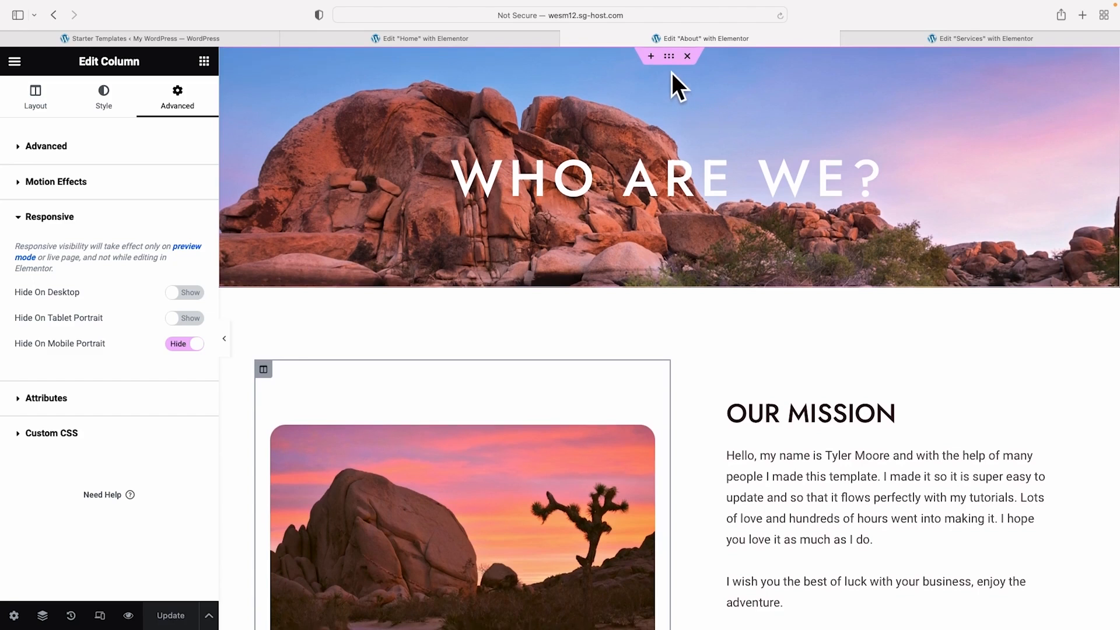
pyautogui.rightClick(669, 56)
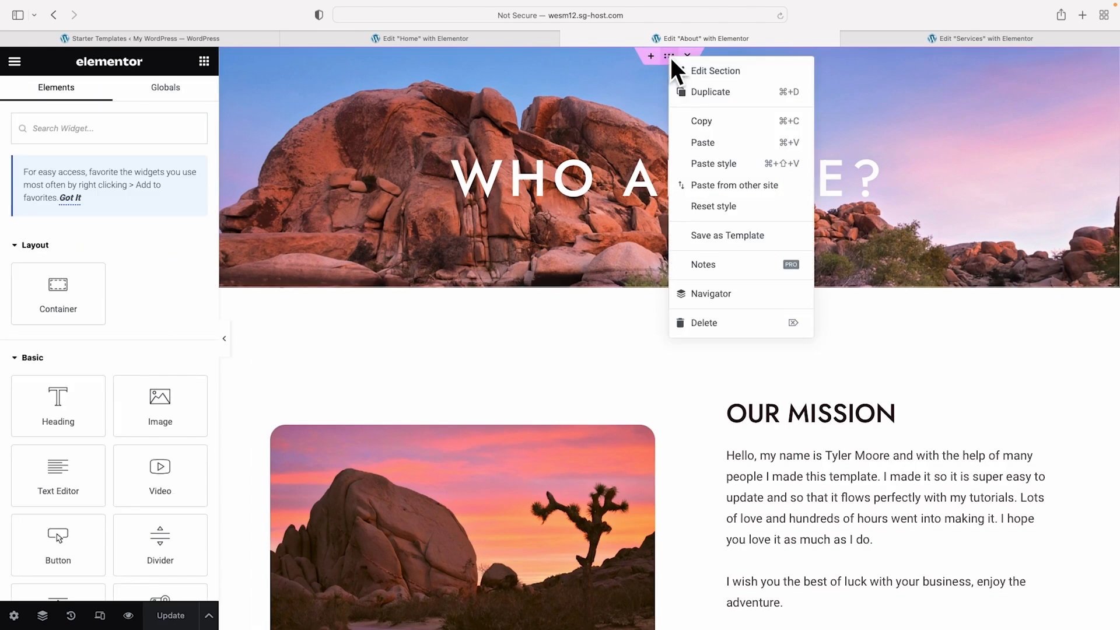
pyautogui.click(695, 115)
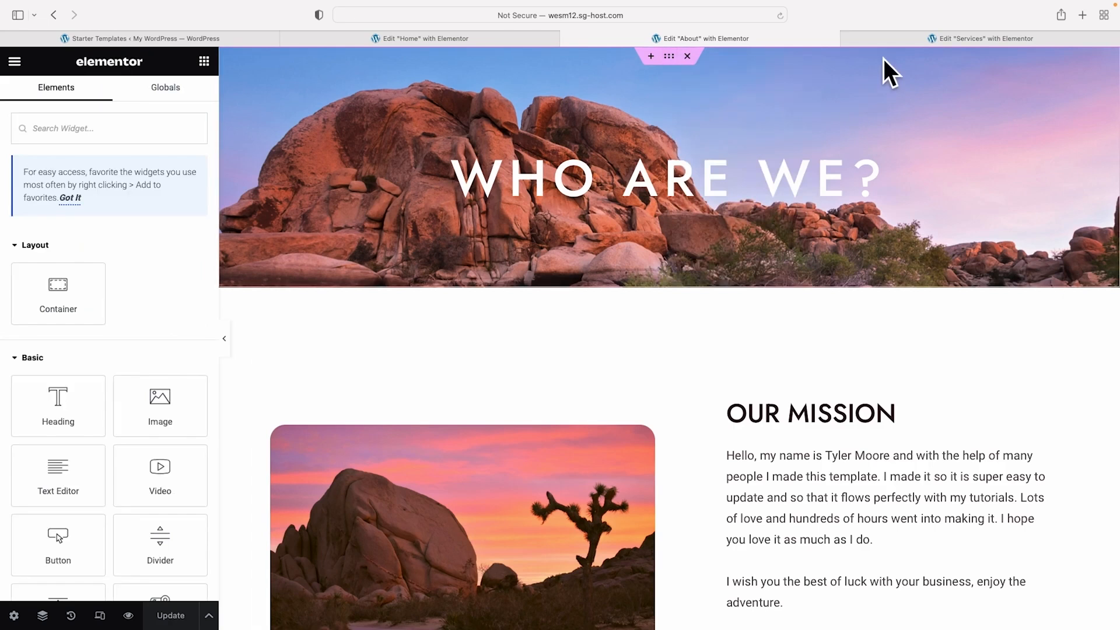
pyautogui.click(890, 36)
pyautogui.rightClick(669, 56)
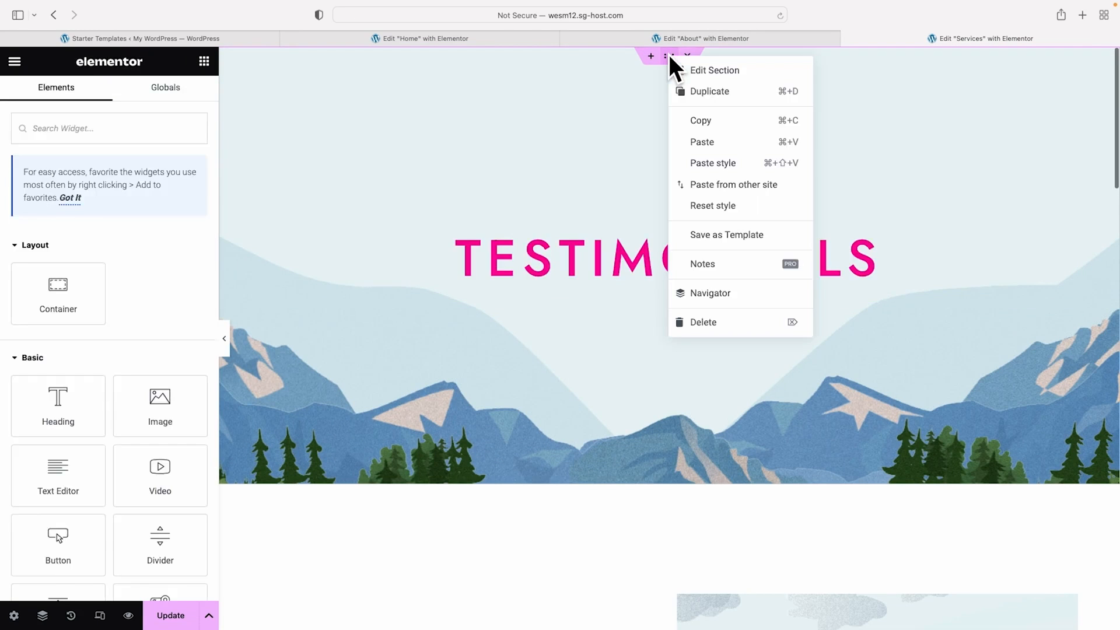
pyautogui.click(711, 161)
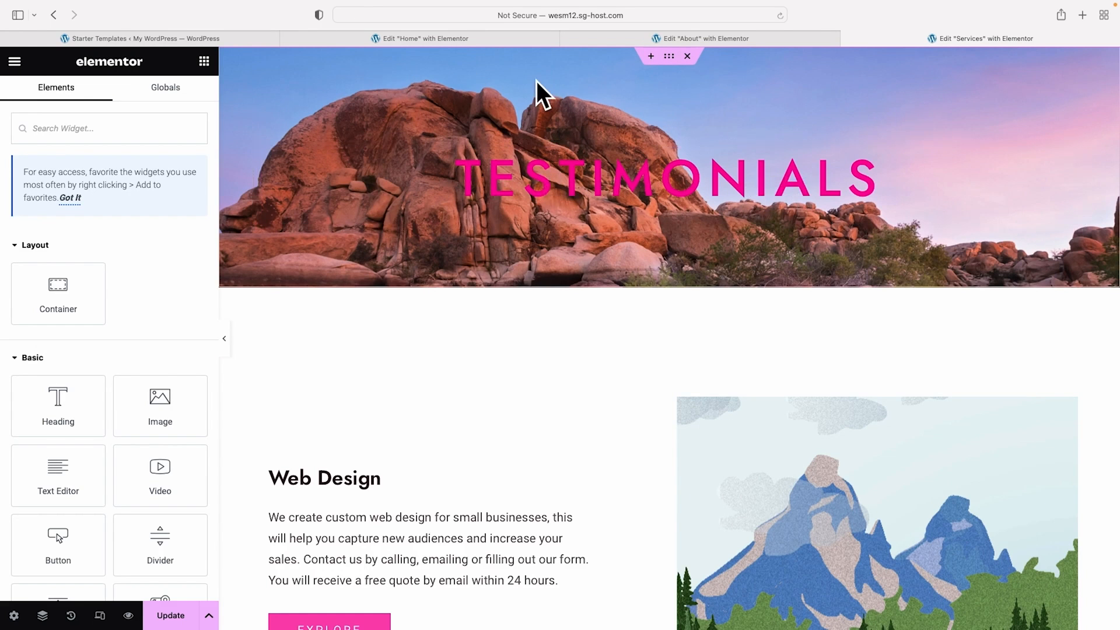
# Change the hero's Testimonials heading text color to white
pyautogui.rightClick(687, 178)
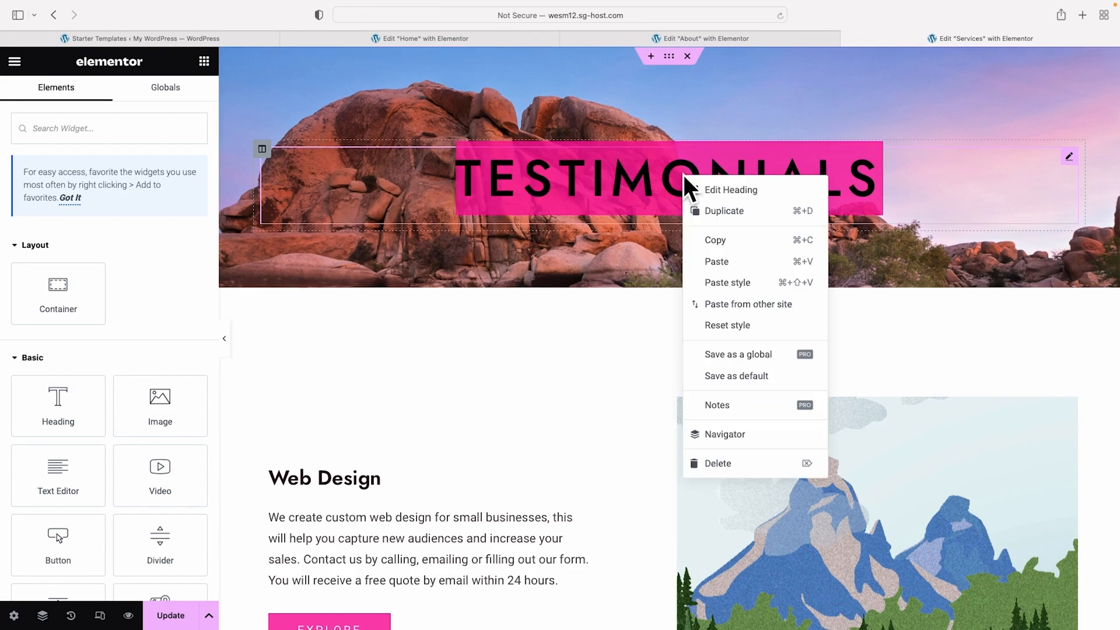
pyautogui.click(731, 190)
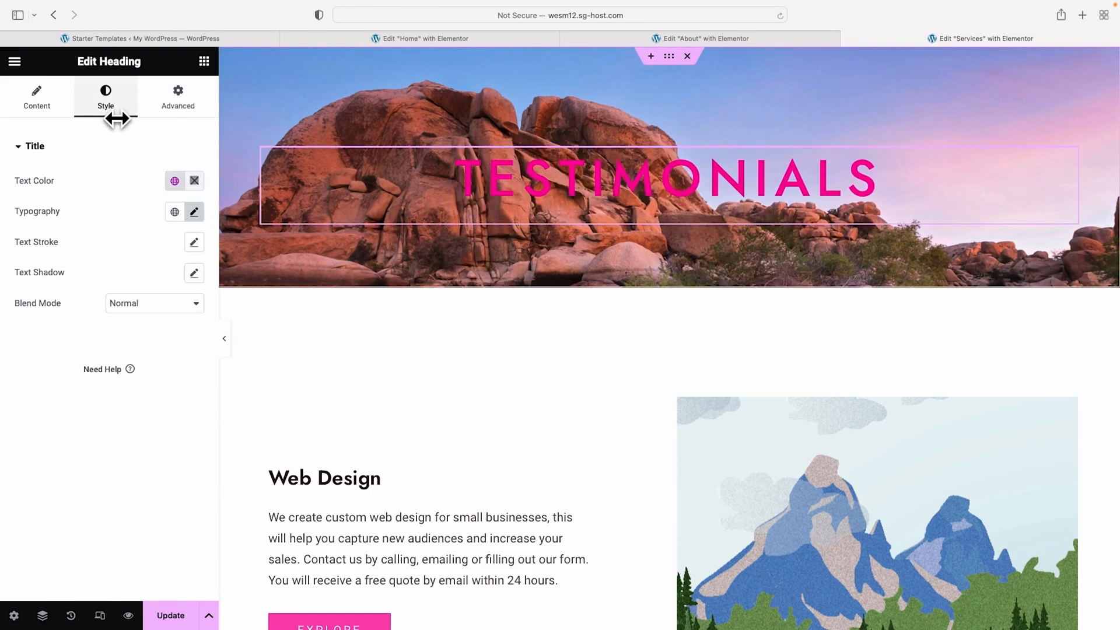
pyautogui.click(194, 178)
pyautogui.moveTo(126, 242); pyautogui.dragTo(105, 242)
pyautogui.click(146, 150)
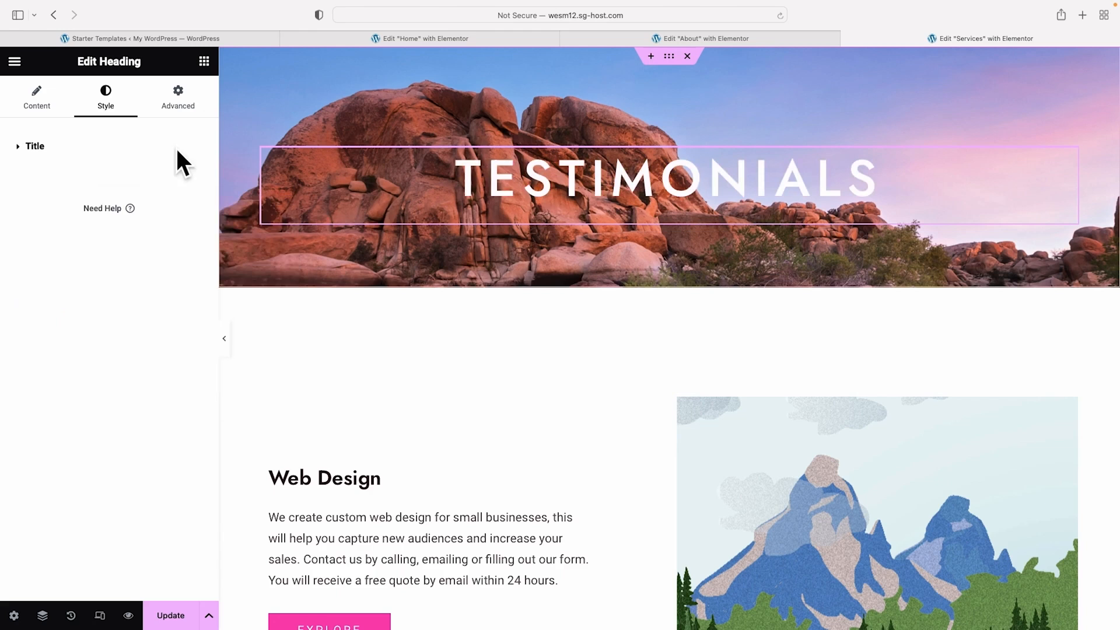
# Replace the hero section's background image with the purple sunset photo of the Joshua tree silhouette
pyautogui.click(669, 56)
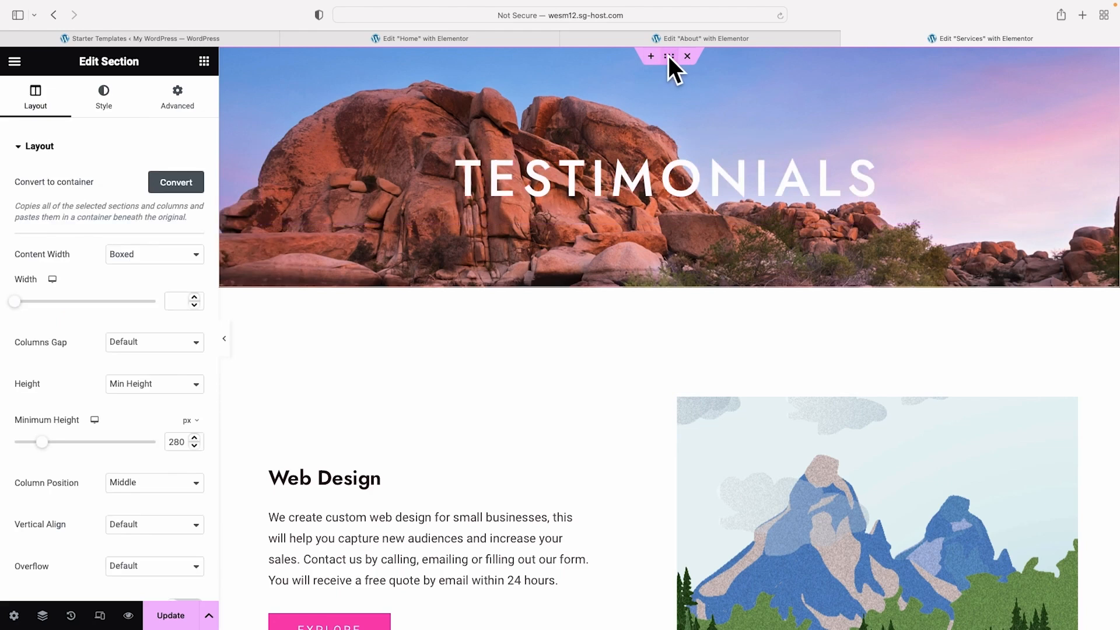
pyautogui.click(105, 97)
pyautogui.click(96, 350)
pyautogui.click(464, 359)
pyautogui.click(1055, 589)
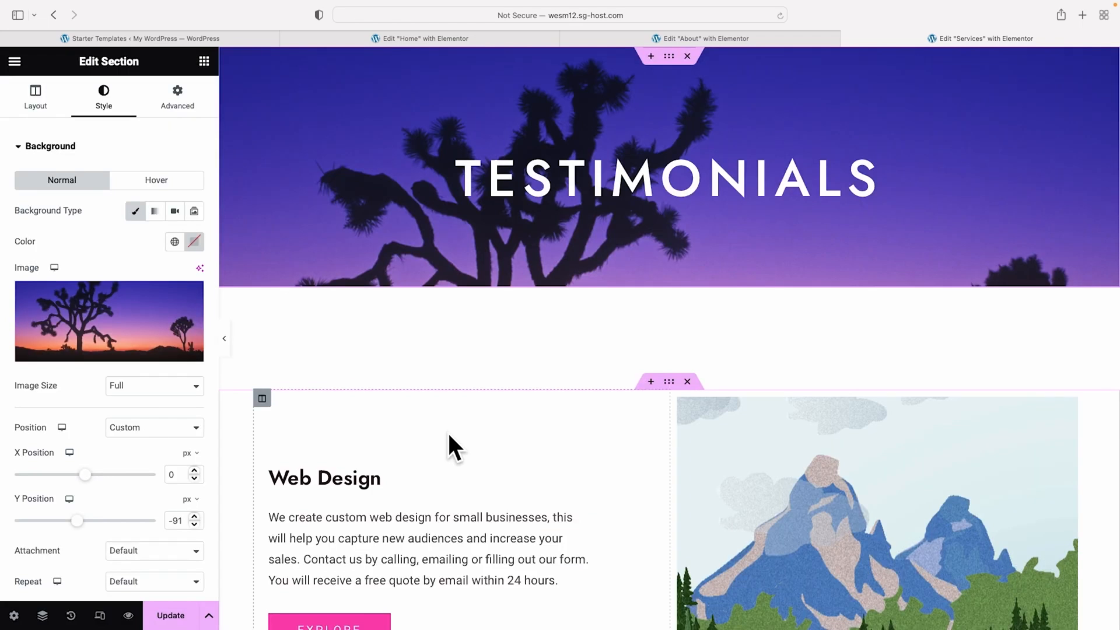
# Delete the Web Design, Graphic Design and Content Writing sections below the hero
pyautogui.scroll(-5, 450, 430)
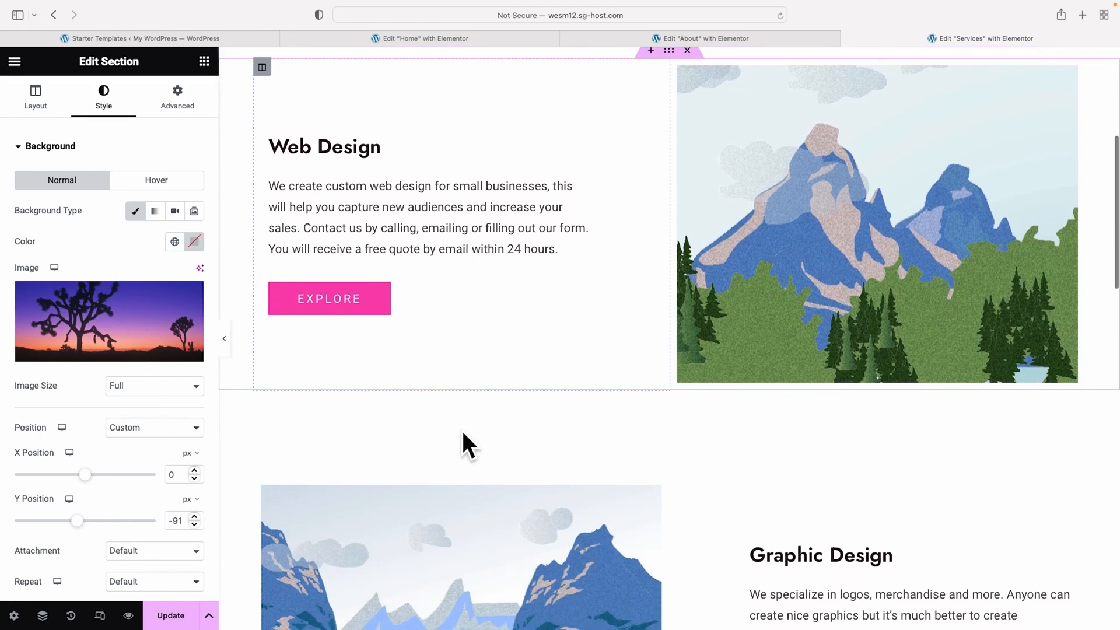
pyautogui.scroll(6, 463, 435)
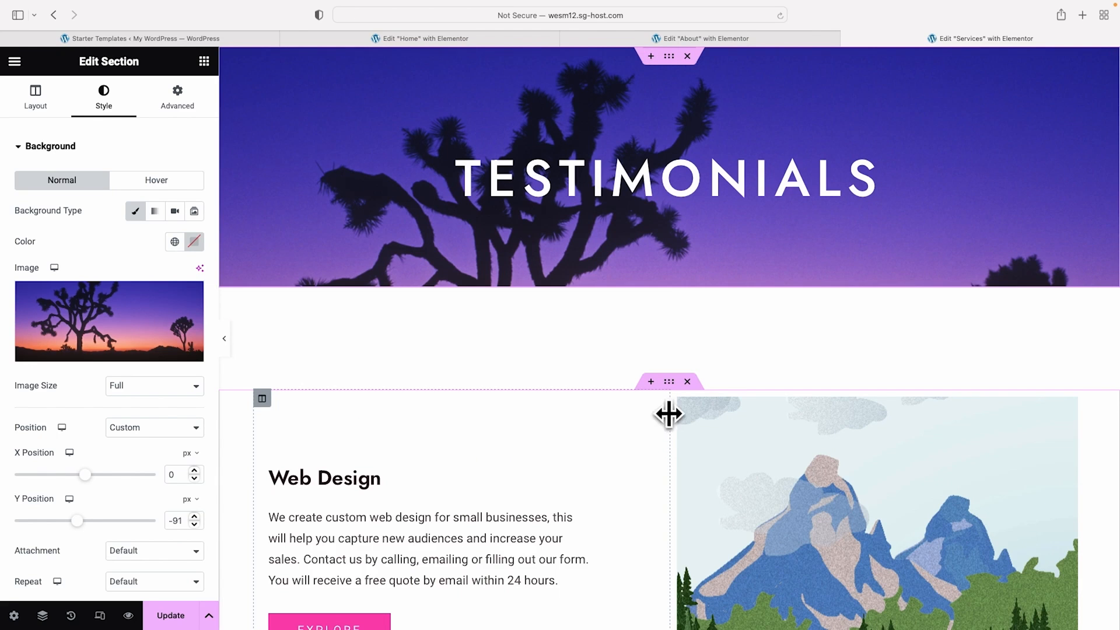
pyautogui.click(687, 381)
pyautogui.click(687, 368)
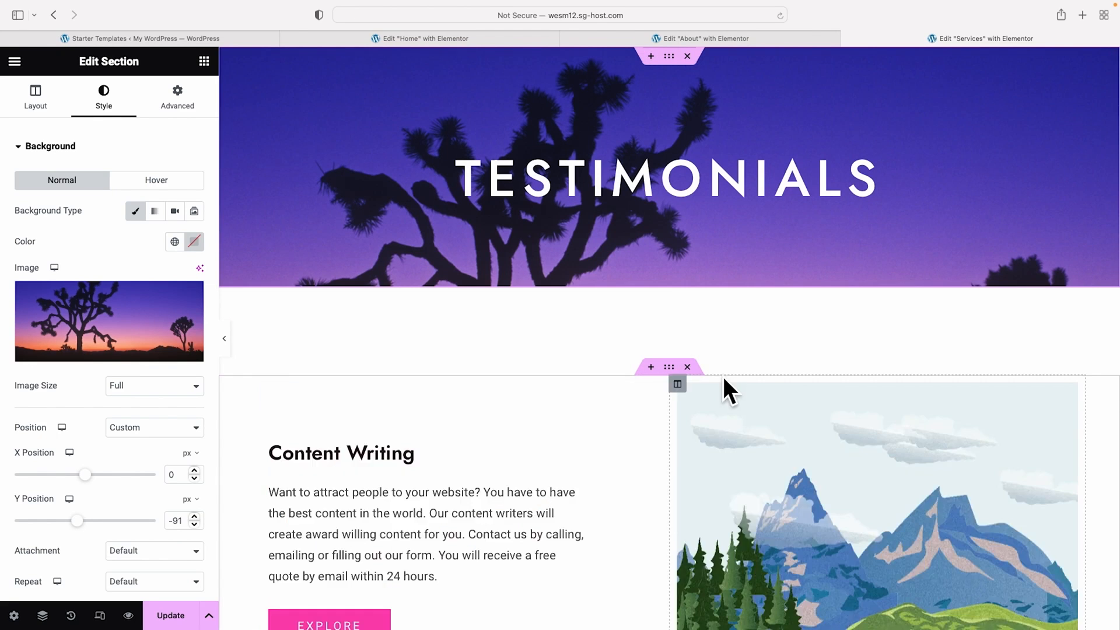
pyautogui.click(686, 366)
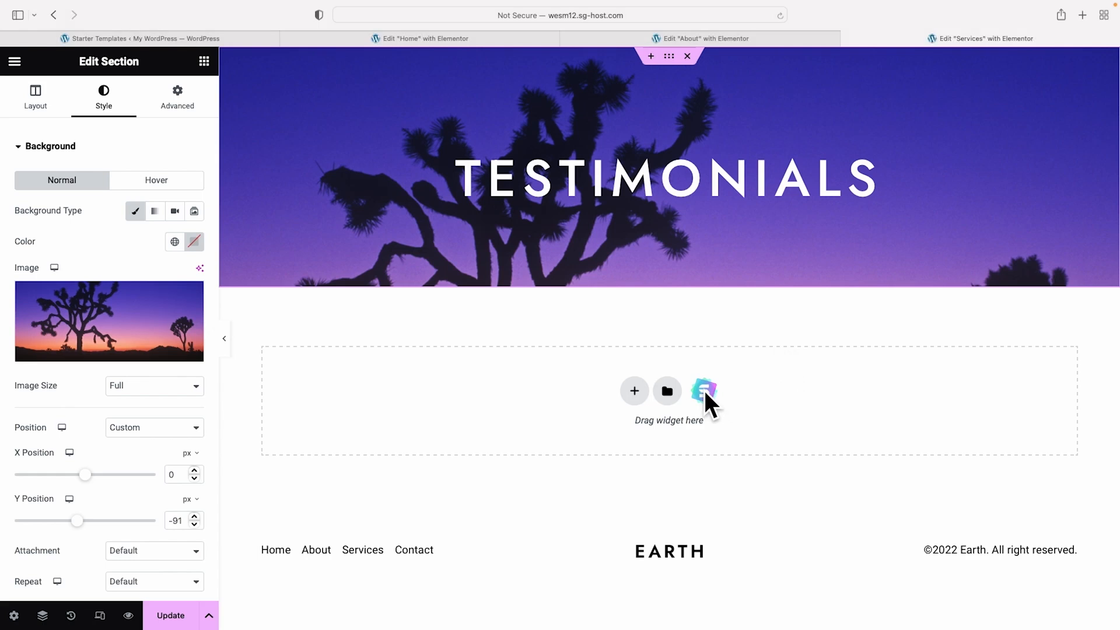
# Open the Starter Templates block library and filter the blocks to the Testimonials category
pyautogui.click(707, 396)
pyautogui.click(606, 85)
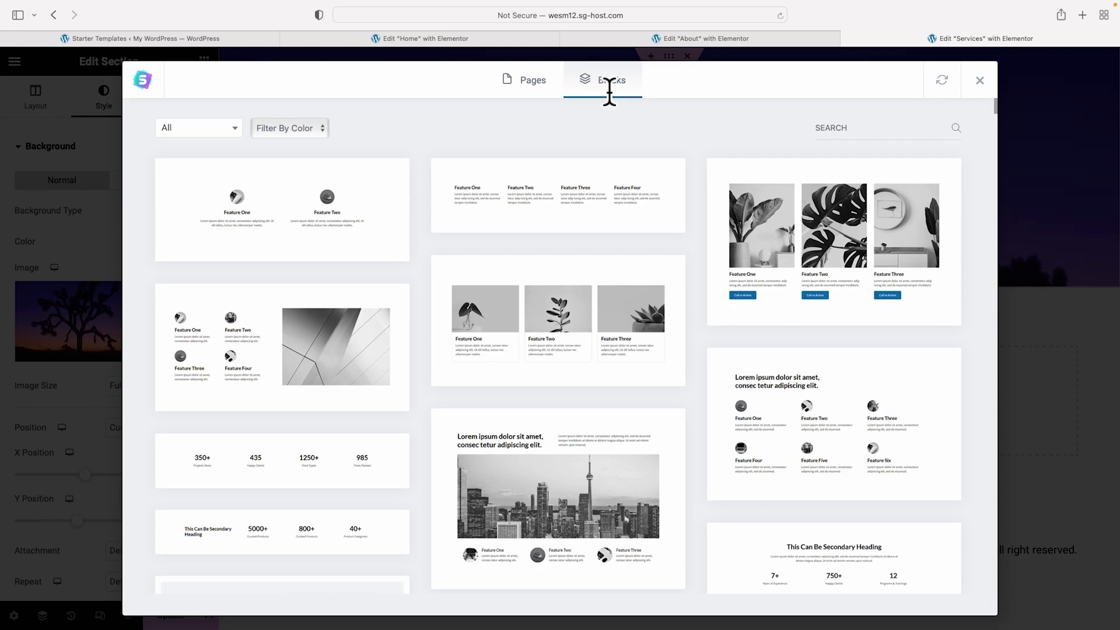
pyautogui.scroll(-5, 684, 245)
pyautogui.scroll(-1, 685, 240)
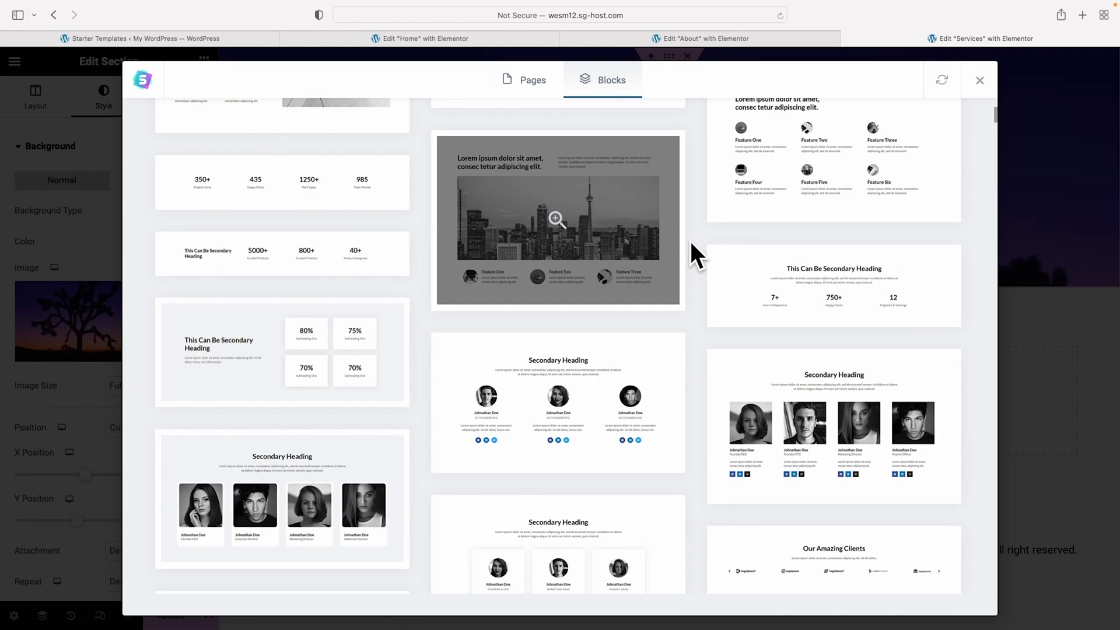
pyautogui.scroll(6, 690, 239)
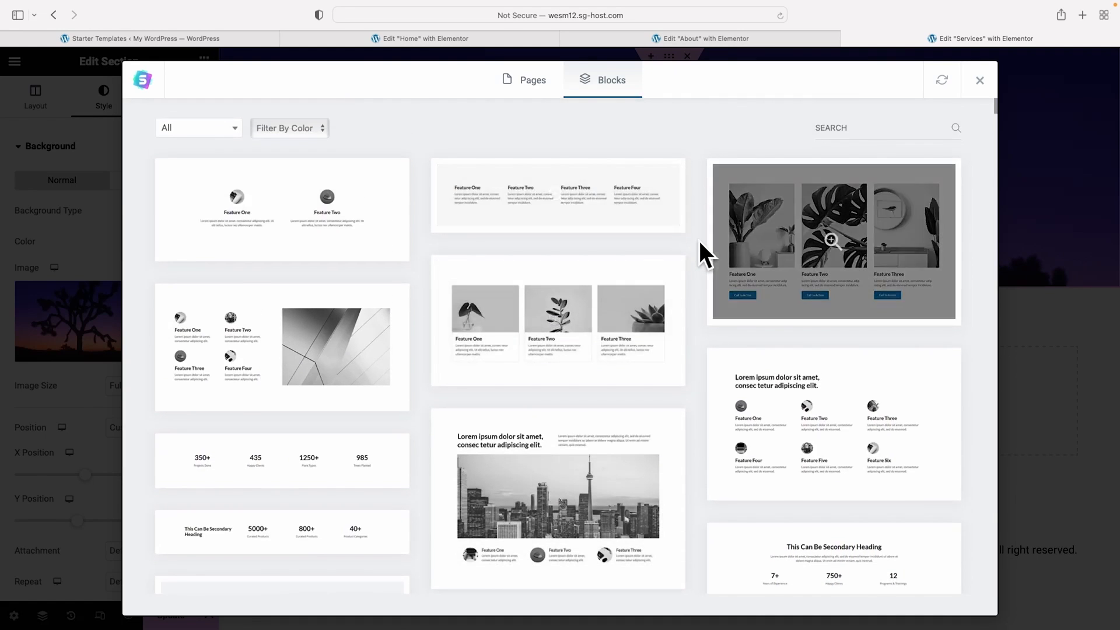
pyautogui.click(232, 126)
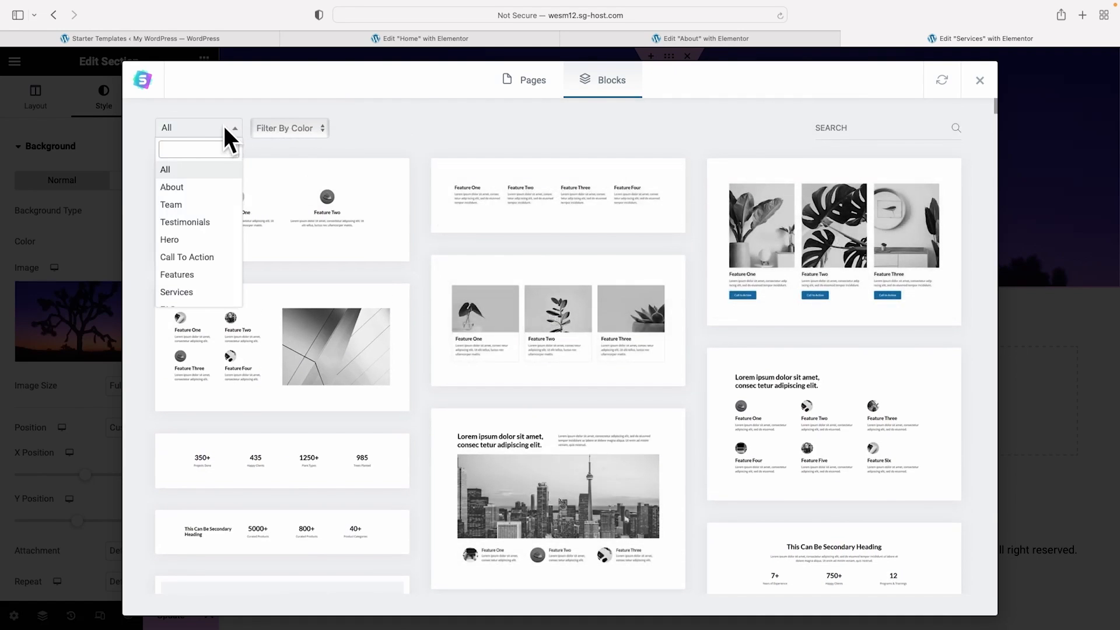
pyautogui.click(184, 223)
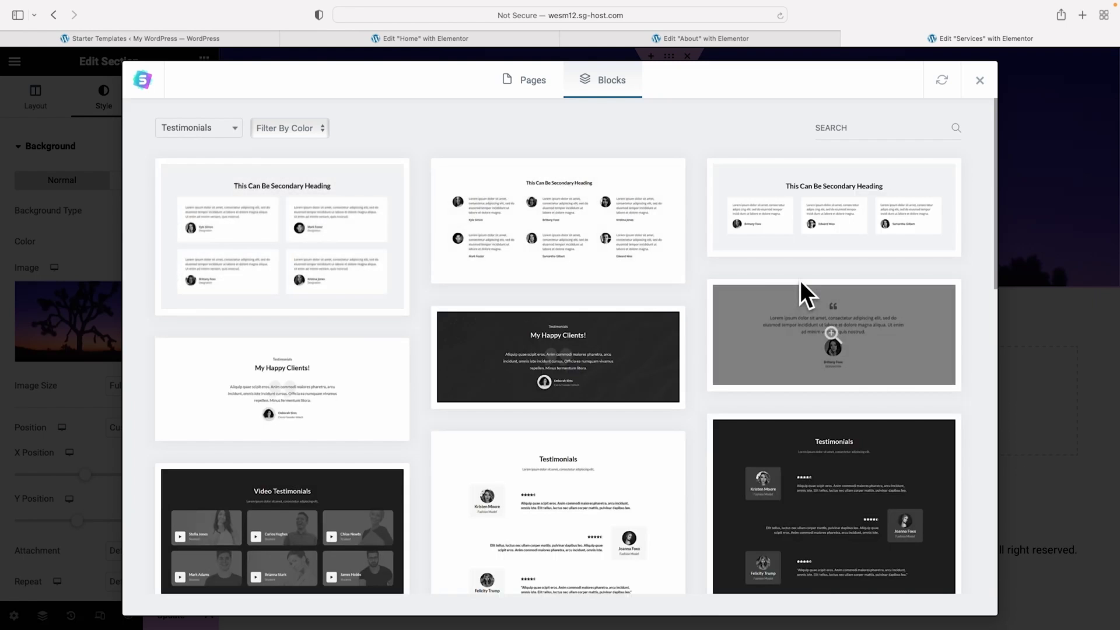
# Insert the white six-testimonial block with round portraits and delete its "This Can Be Secondary Heading" heading
pyautogui.scroll(-15, 700, 259)
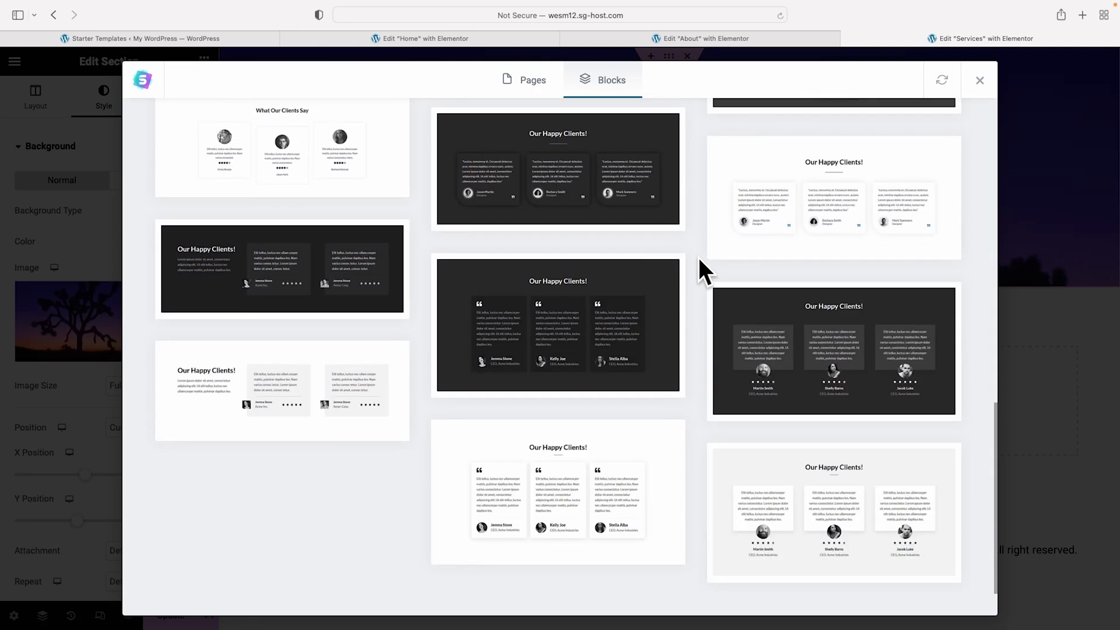
pyautogui.scroll(20, 699, 260)
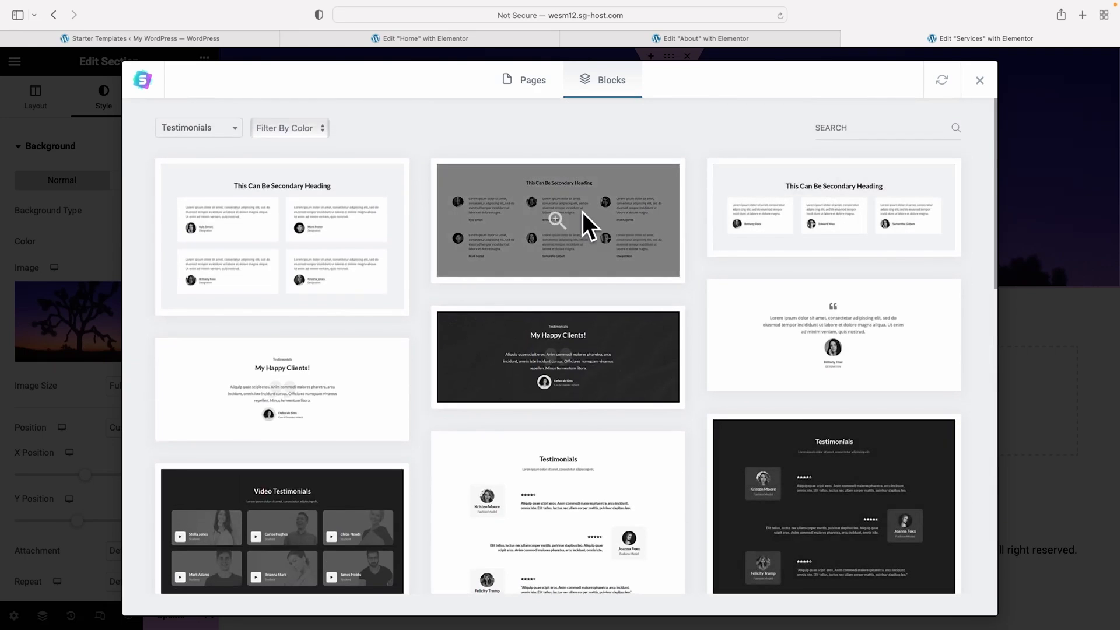
pyautogui.click(582, 213)
pyautogui.click(792, 79)
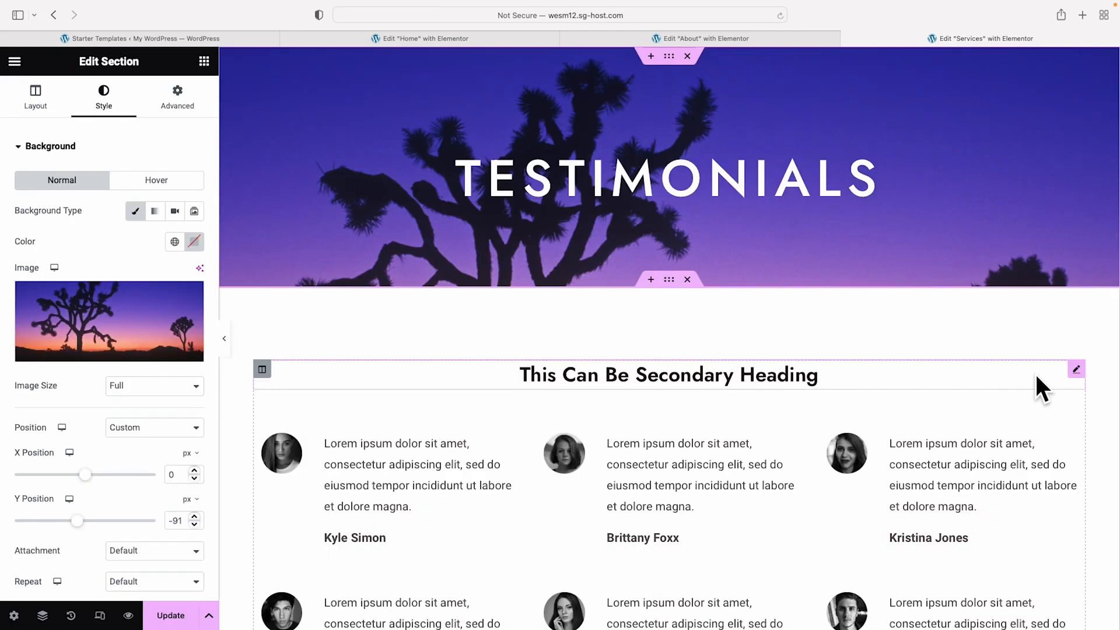
pyautogui.rightClick(1077, 367)
pyautogui.click(1047, 615)
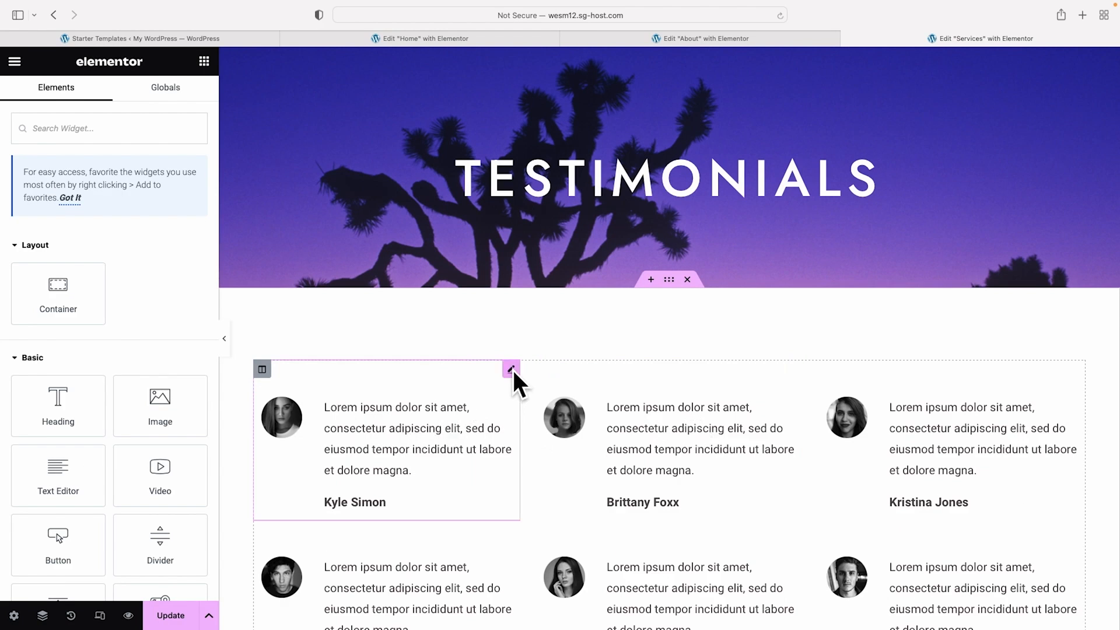
# Replace the first testimonial's portrait with testimonial-5.jpg from the media library
pyautogui.click(511, 369)
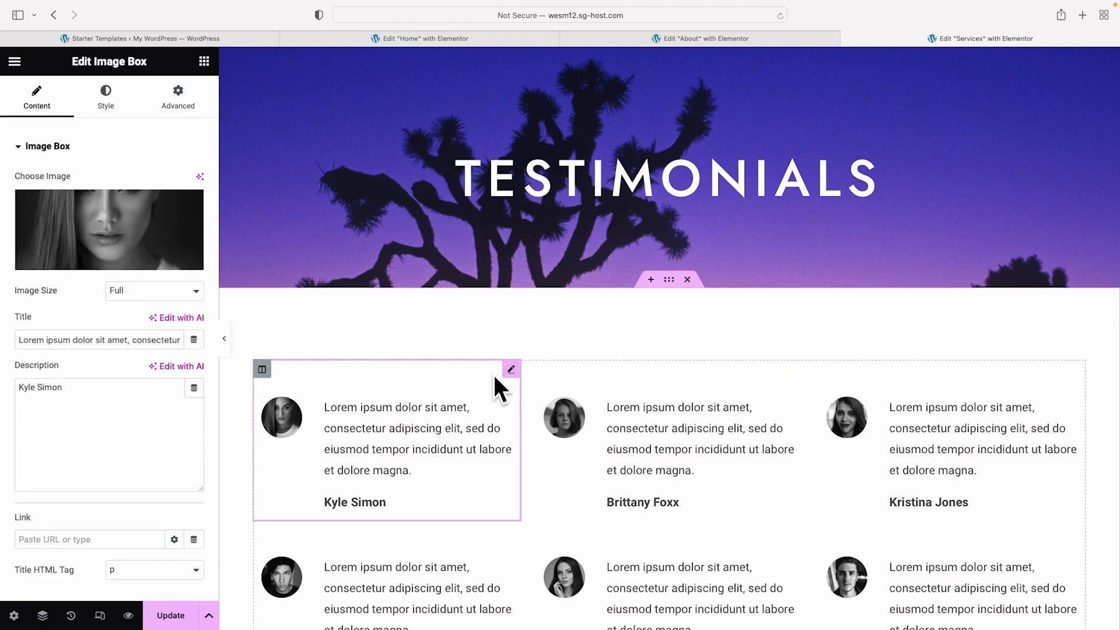
pyautogui.click(100, 260)
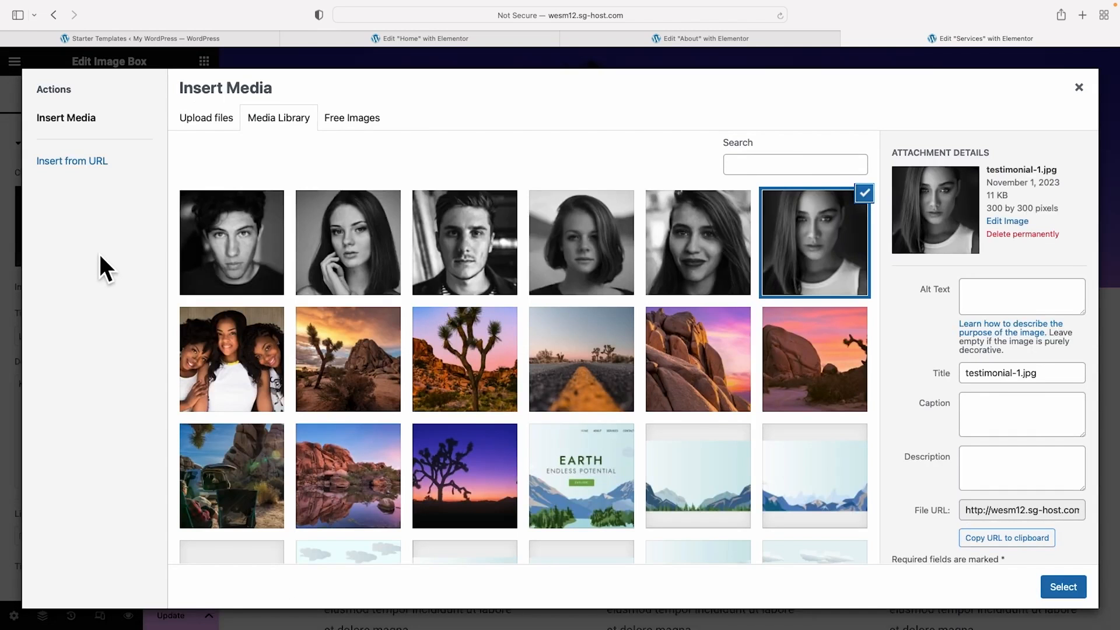
pyautogui.click(446, 269)
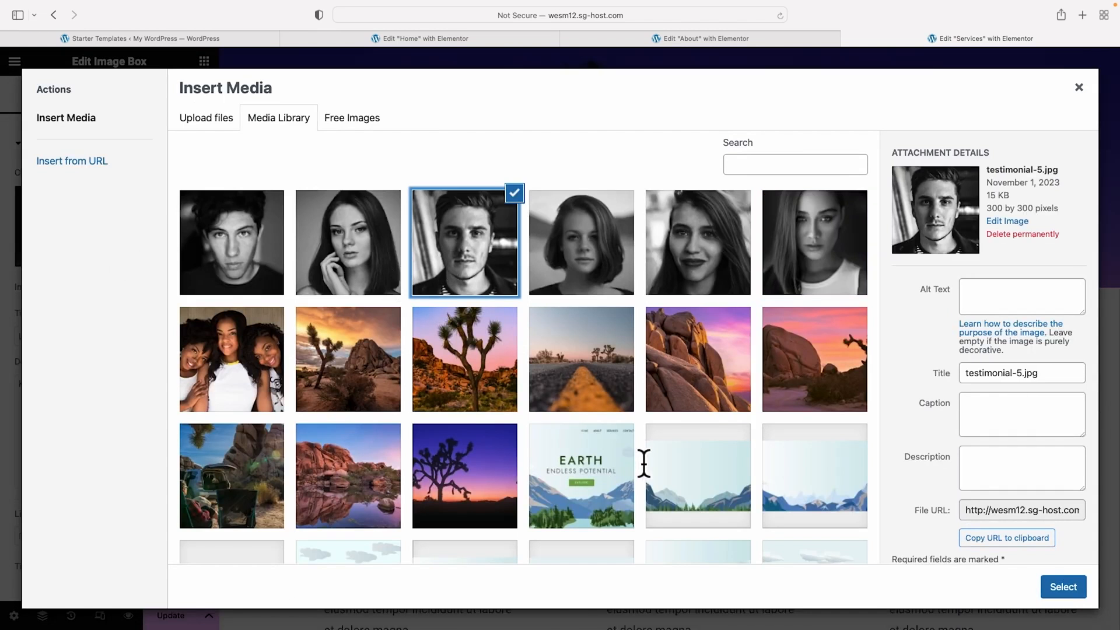
pyautogui.click(1063, 587)
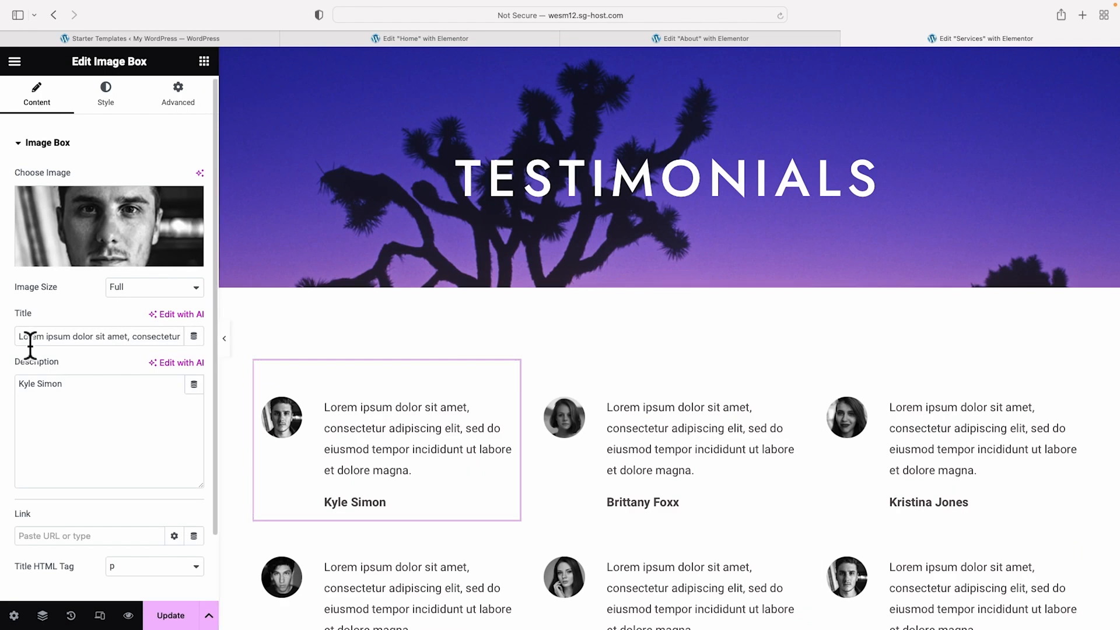
# Try appending ", City name" to the client's name in the first testimonial's description, and remove it again
pyautogui.moveTo(30, 344); pyautogui.dragTo(199, 348)
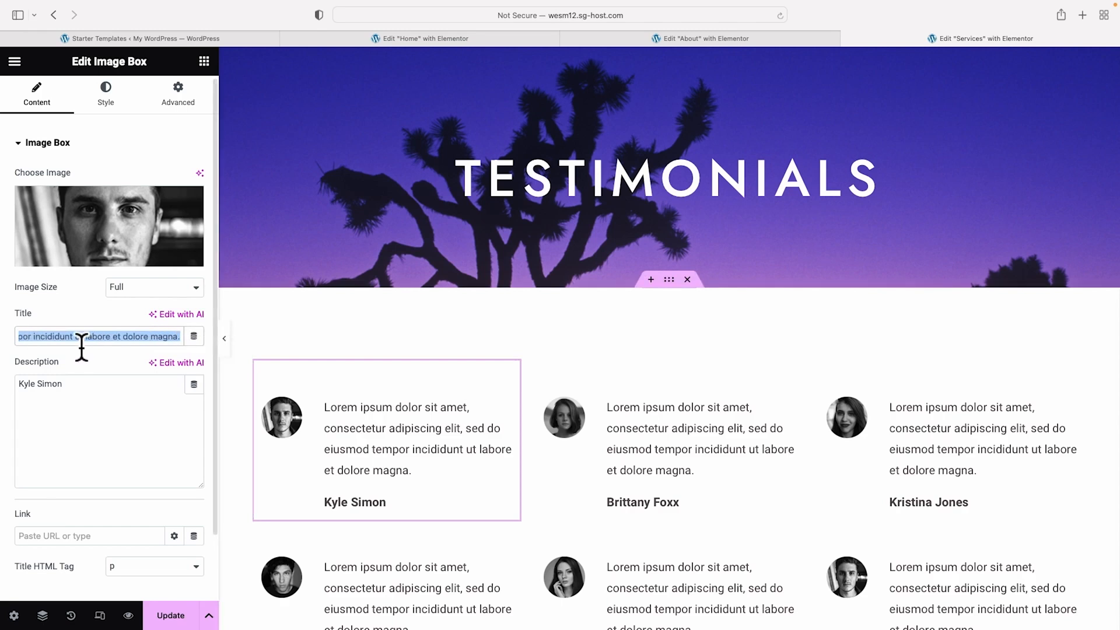
pyautogui.click(77, 397)
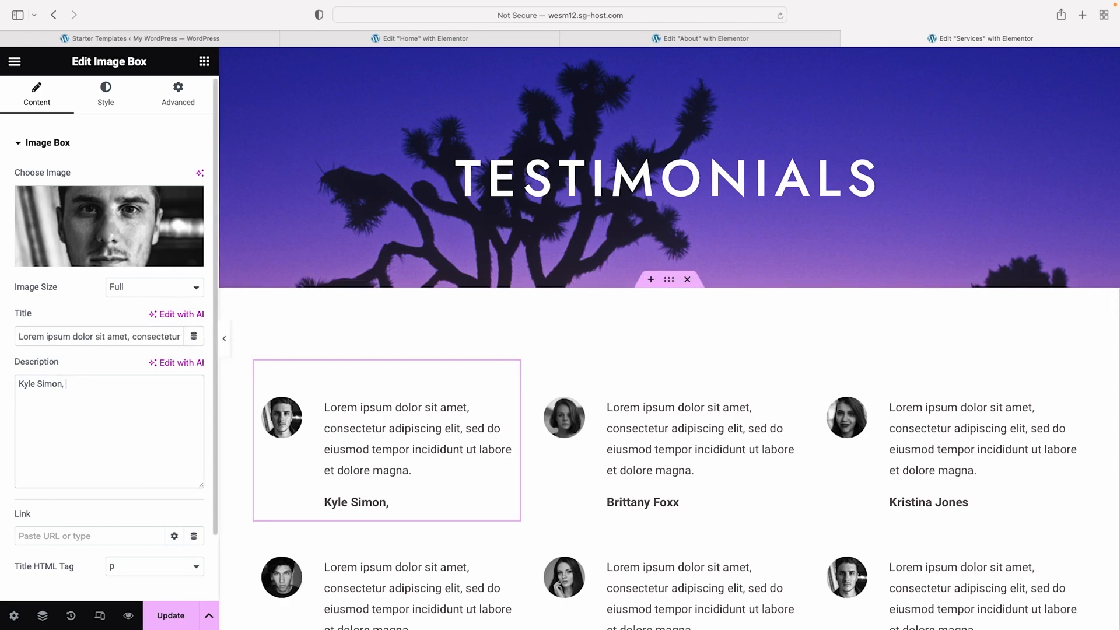
pyautogui.doubleClick(181, 394)
pyautogui.write('City name')
pyautogui.moveTo(58, 385); pyautogui.dragTo(135, 395)
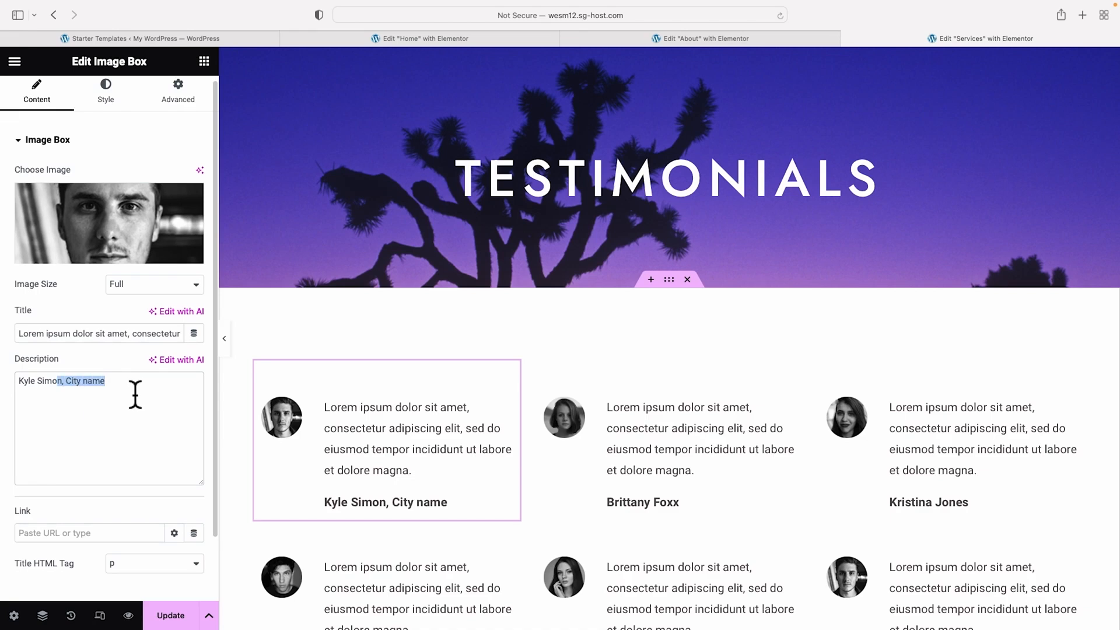
pyautogui.press('BackSpace')
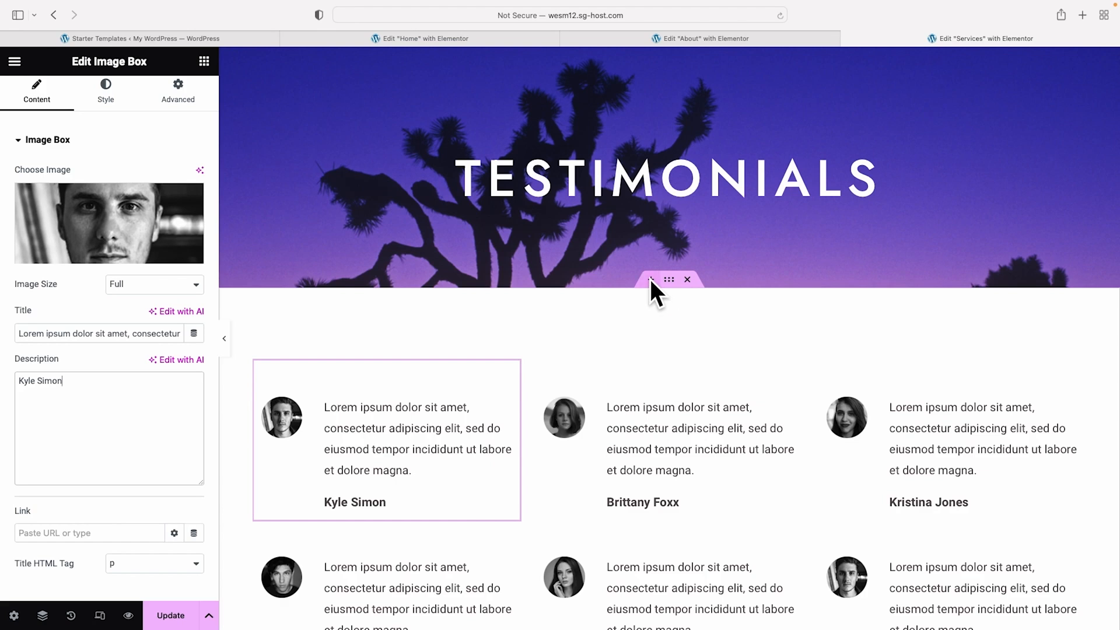
# Insert a container with two equal columns between the hero and the testimonials, and place a Video widget in its left column
pyautogui.scroll(-6, 671, 356)
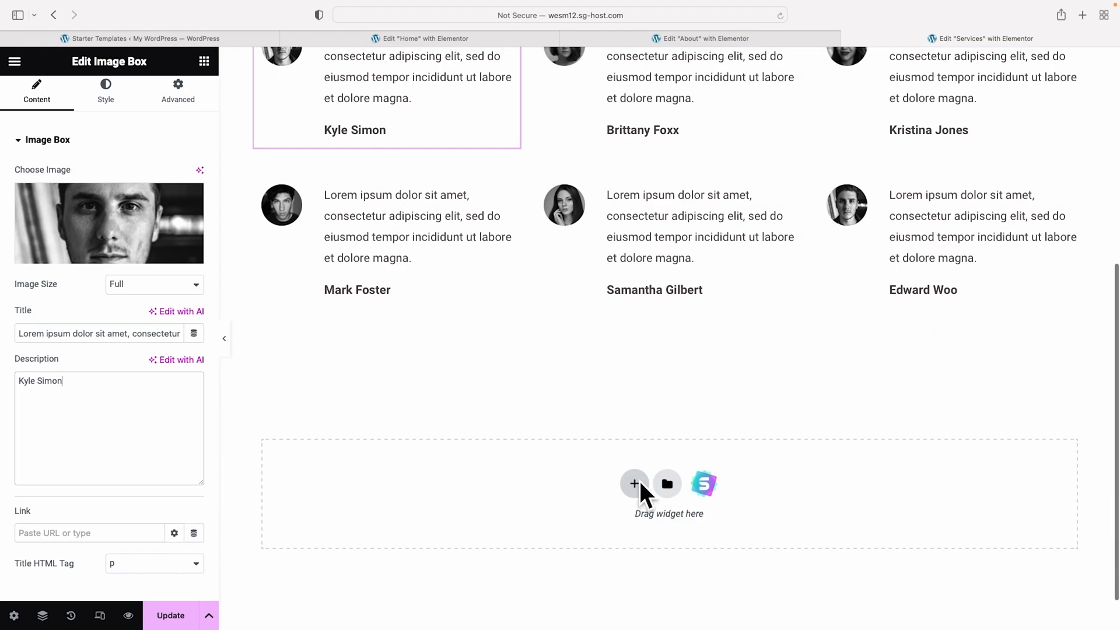
pyautogui.scroll(6, 639, 478)
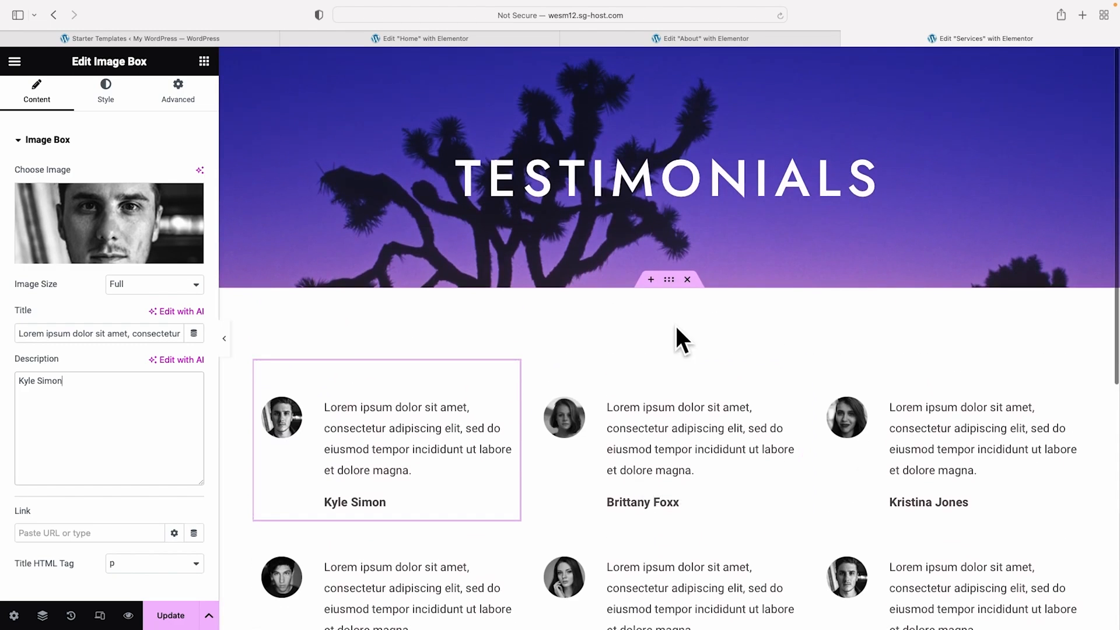
pyautogui.click(649, 279)
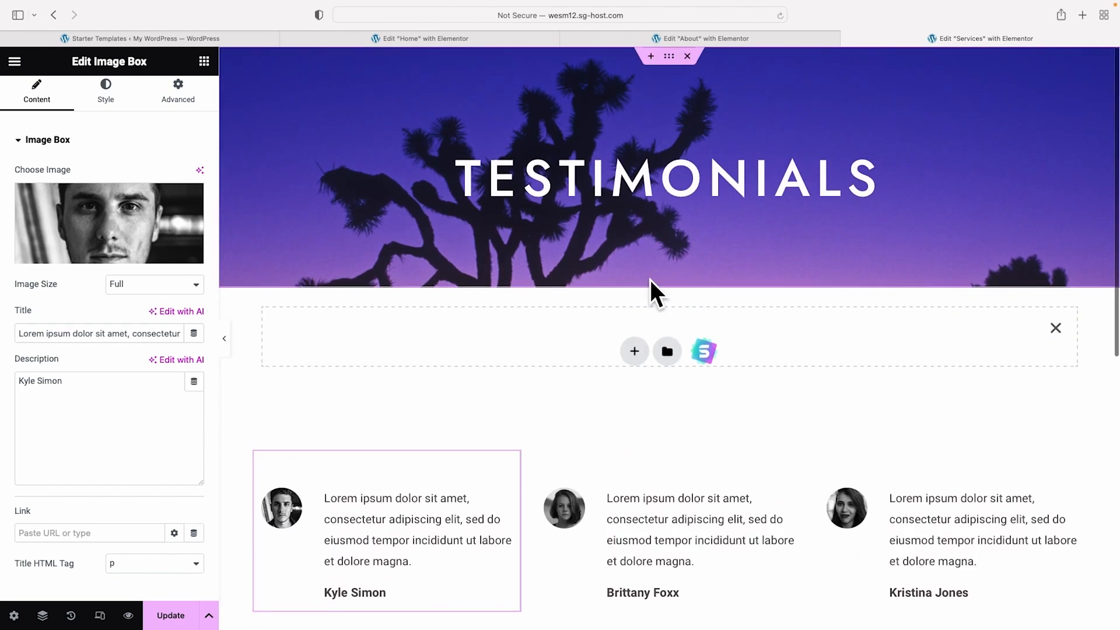
pyautogui.click(634, 356)
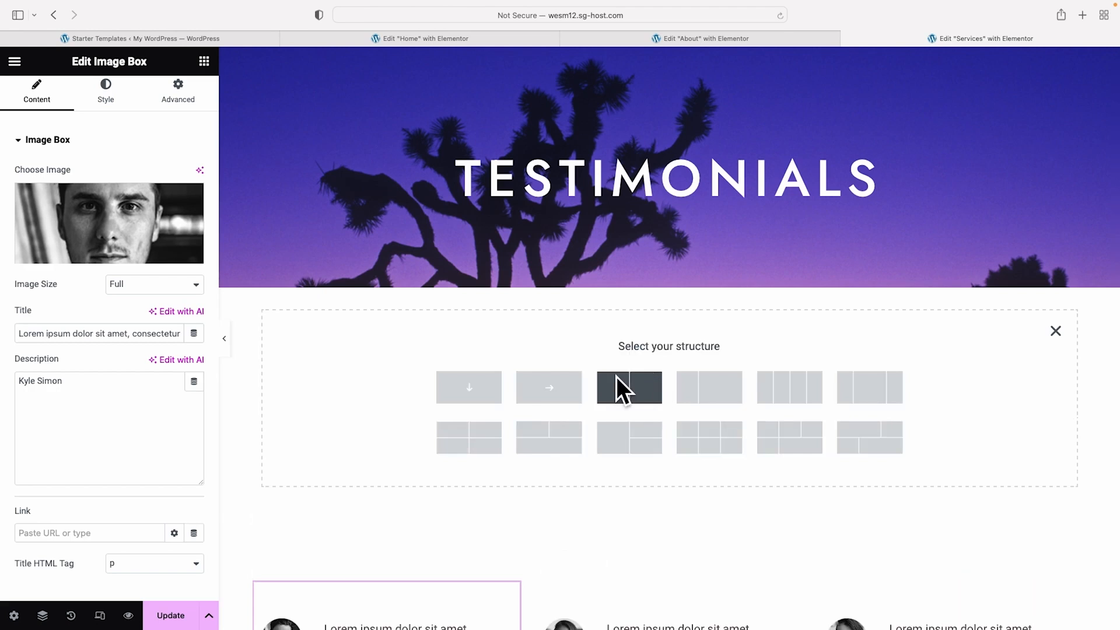
pyautogui.click(639, 387)
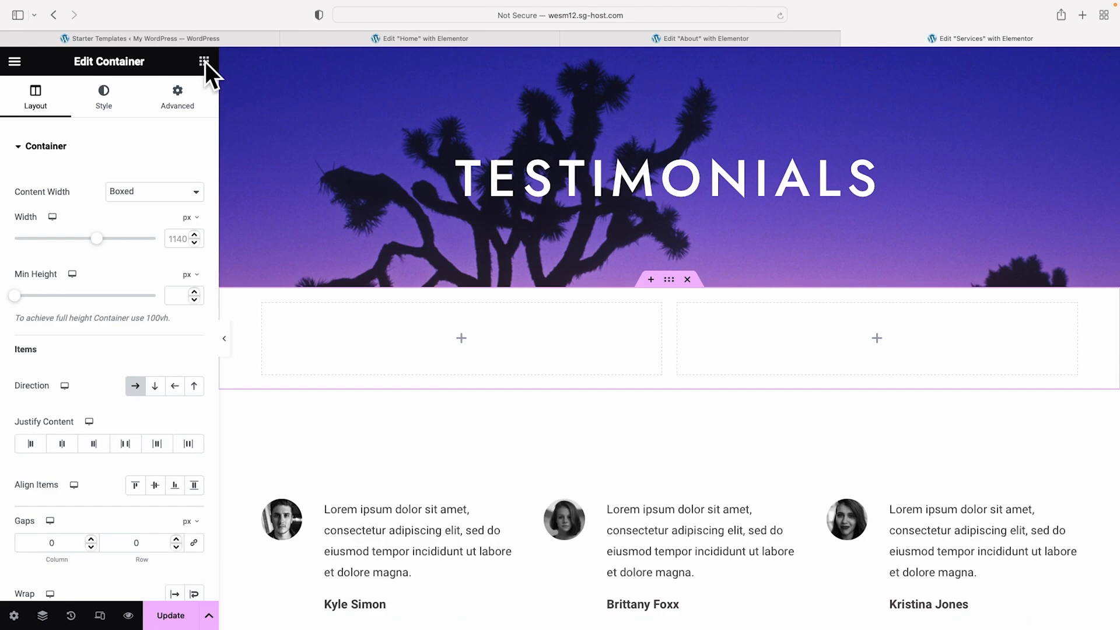
pyautogui.click(204, 61)
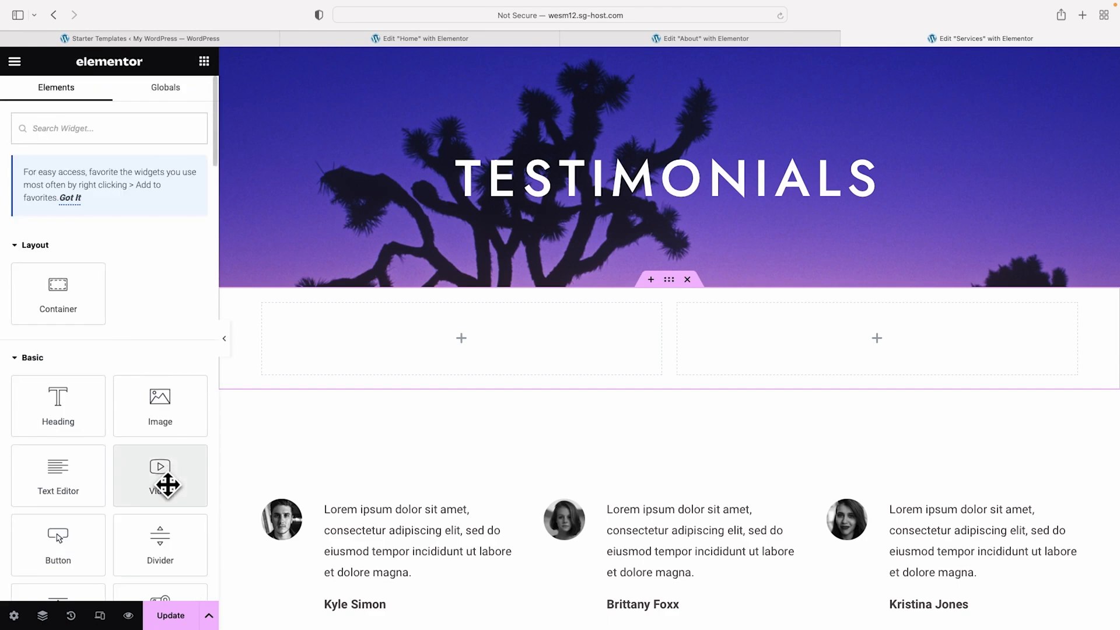
pyautogui.moveTo(168, 484); pyautogui.dragTo(413, 343)
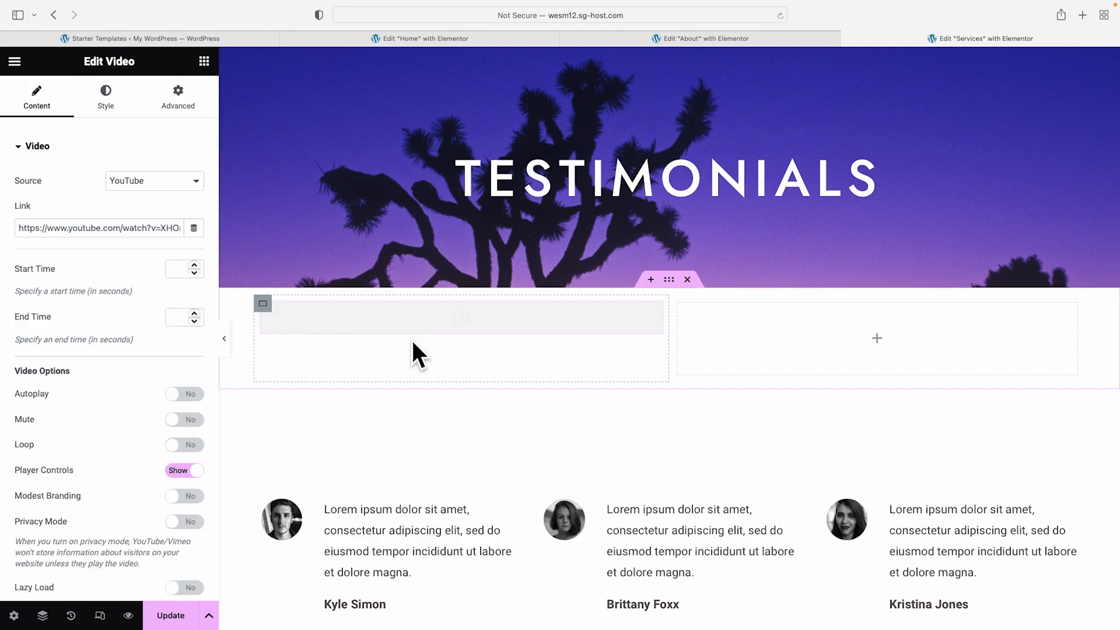
# Stack a Heading, a Text Editor and a star Rating widget in the right column beside the video
pyautogui.click(205, 62)
pyautogui.moveTo(65, 415); pyautogui.dragTo(832, 408)
pyautogui.click(204, 62)
pyautogui.moveTo(70, 484); pyautogui.dragTo(790, 385)
pyautogui.click(204, 62)
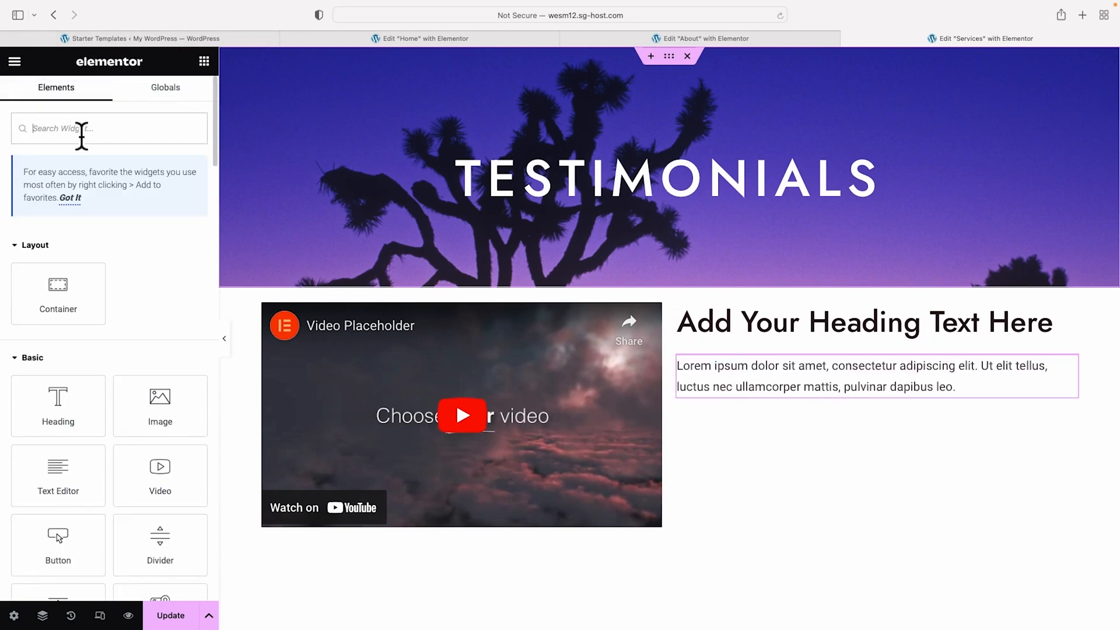
pyautogui.write('star')
pyautogui.moveTo(55, 257); pyautogui.dragTo(782, 387)
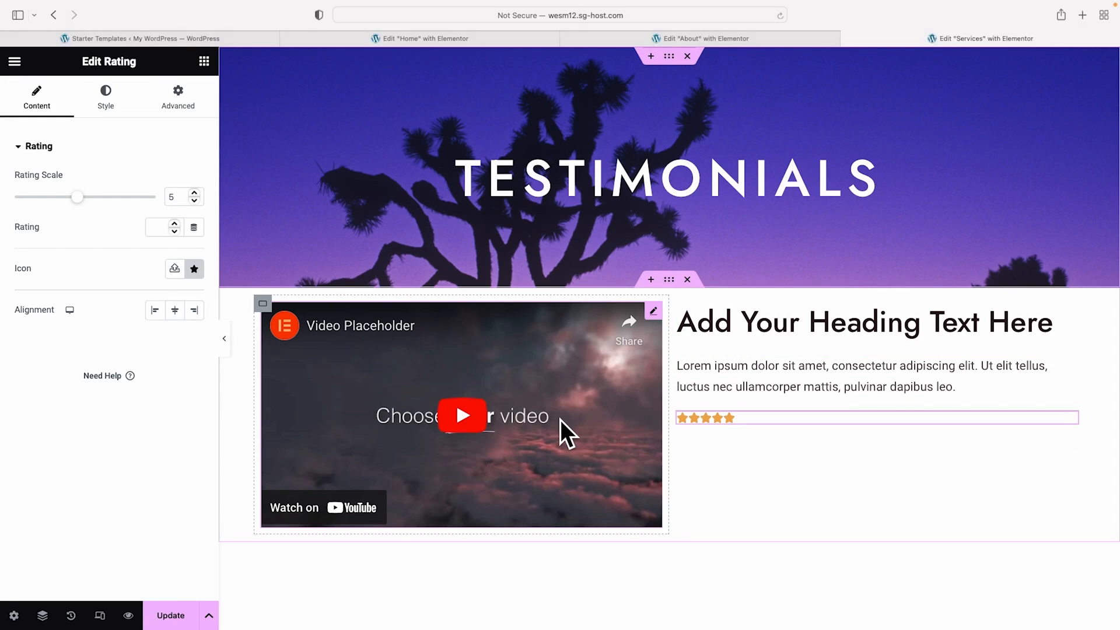
# Replace the video widget's placeholder link with the copied YouTube link of the customer testimonial
pyautogui.click(655, 311)
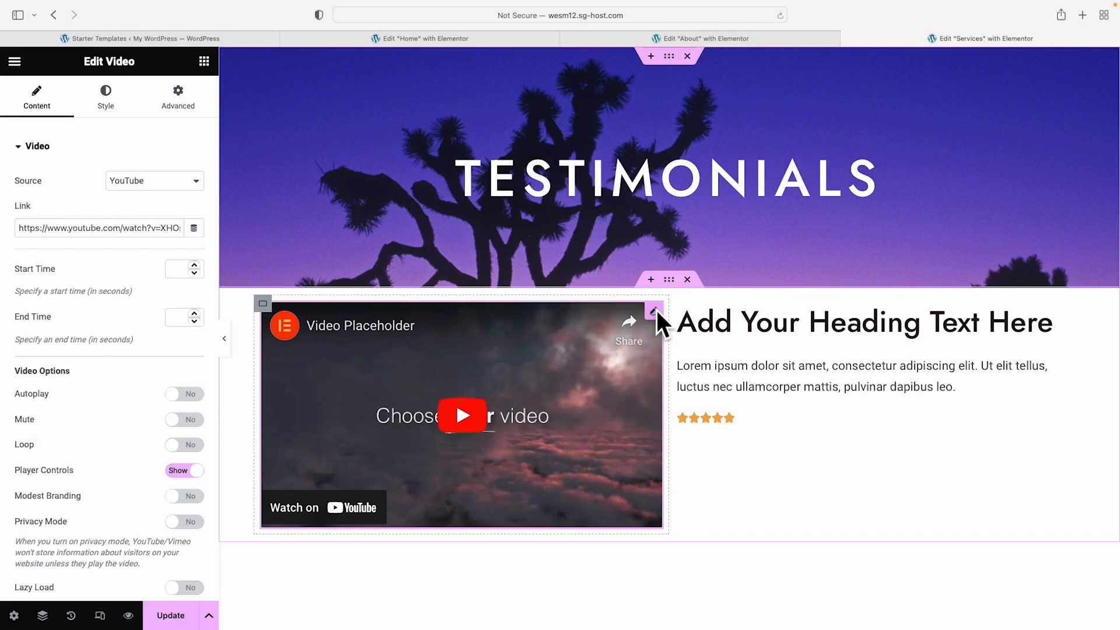
pyautogui.tripleClick(131, 232)
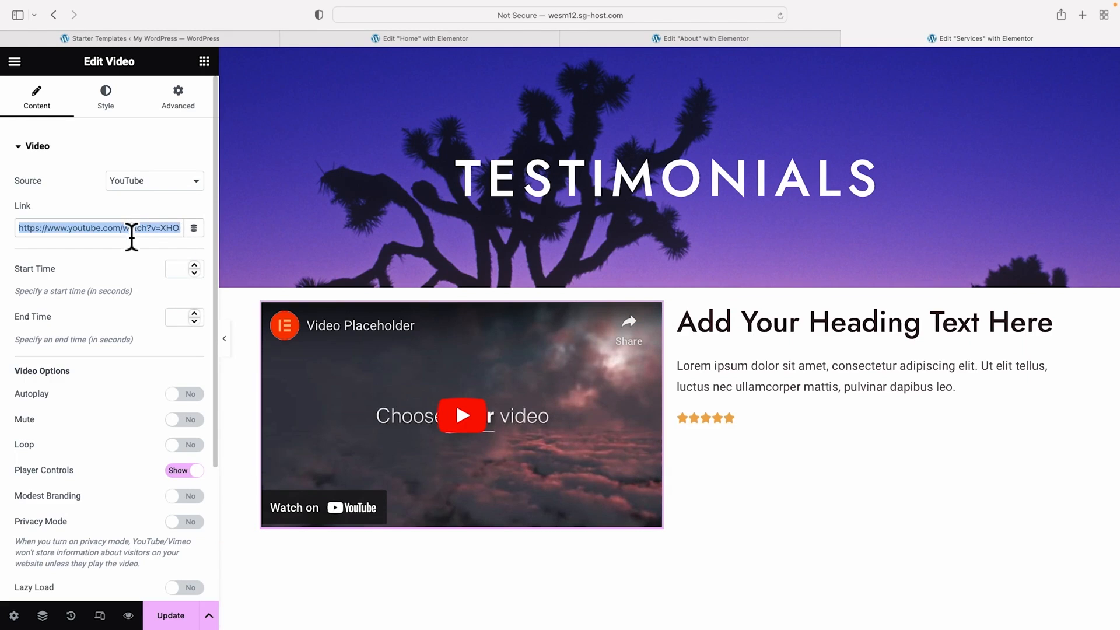
pyautogui.press('super+v')
# Change the heading beside the video to "Quote Here" in quotation marks, keeping the placeholder paragraph below it
pyautogui.click(740, 317)
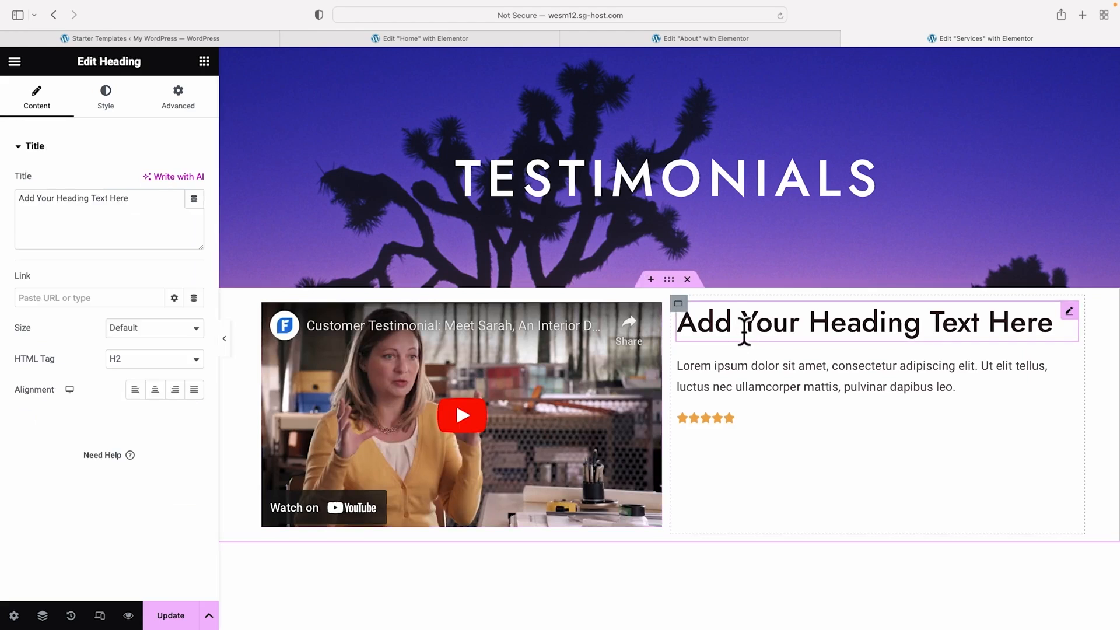
pyautogui.tripleClick(63, 200)
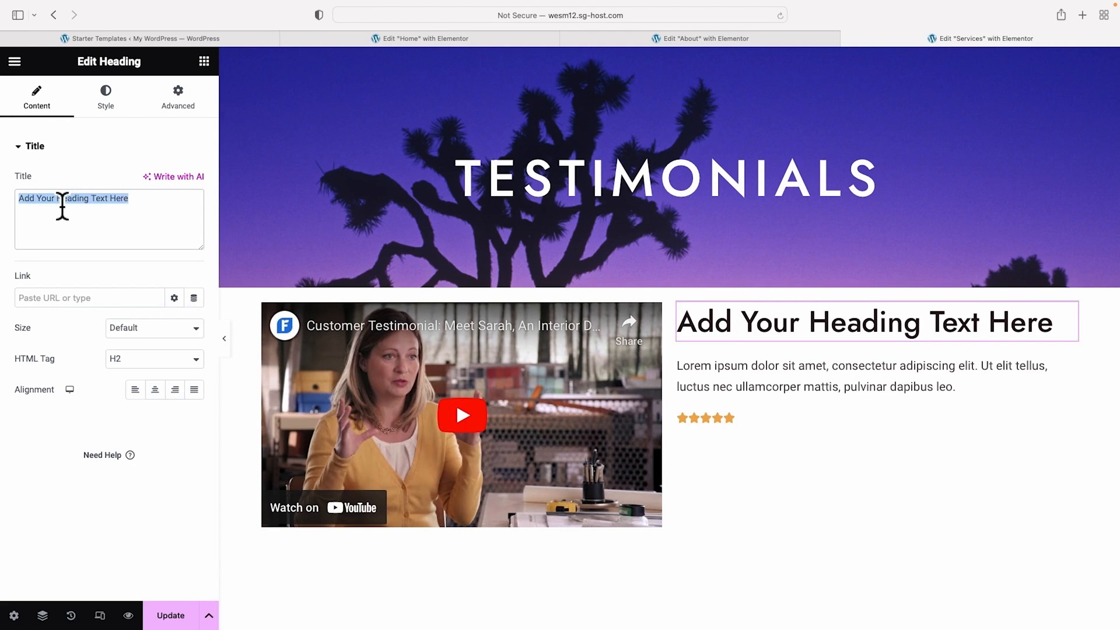
pyautogui.write('"Quote Here"')
pyautogui.click(795, 388)
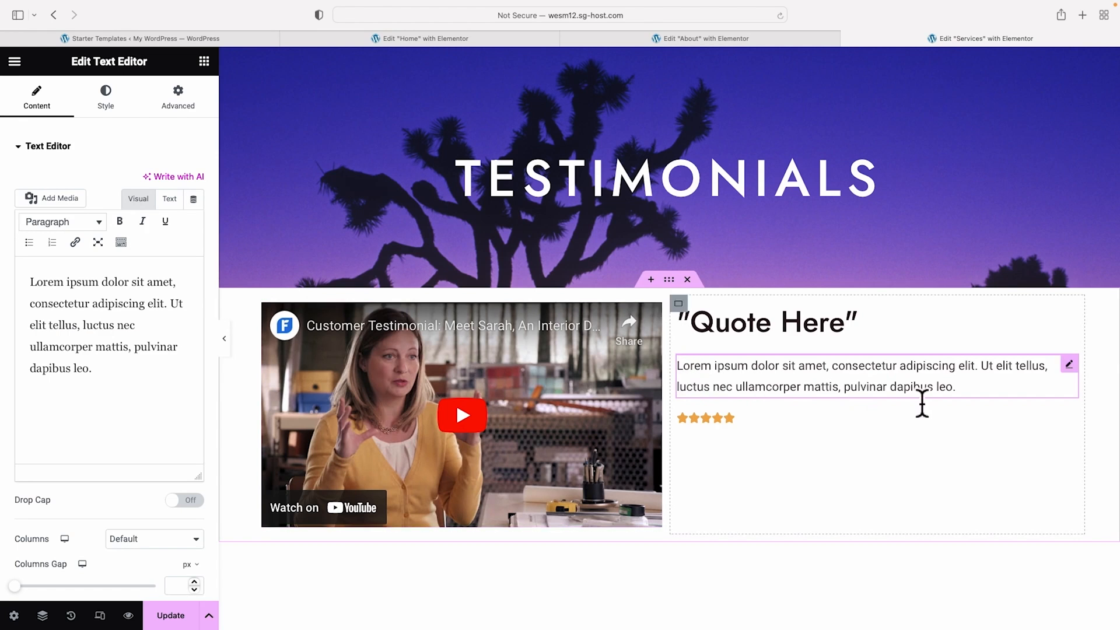
# Set the star rating's icon size to 22 px and its spacing to 5 px, and preview the section at full width
pyautogui.click(735, 417)
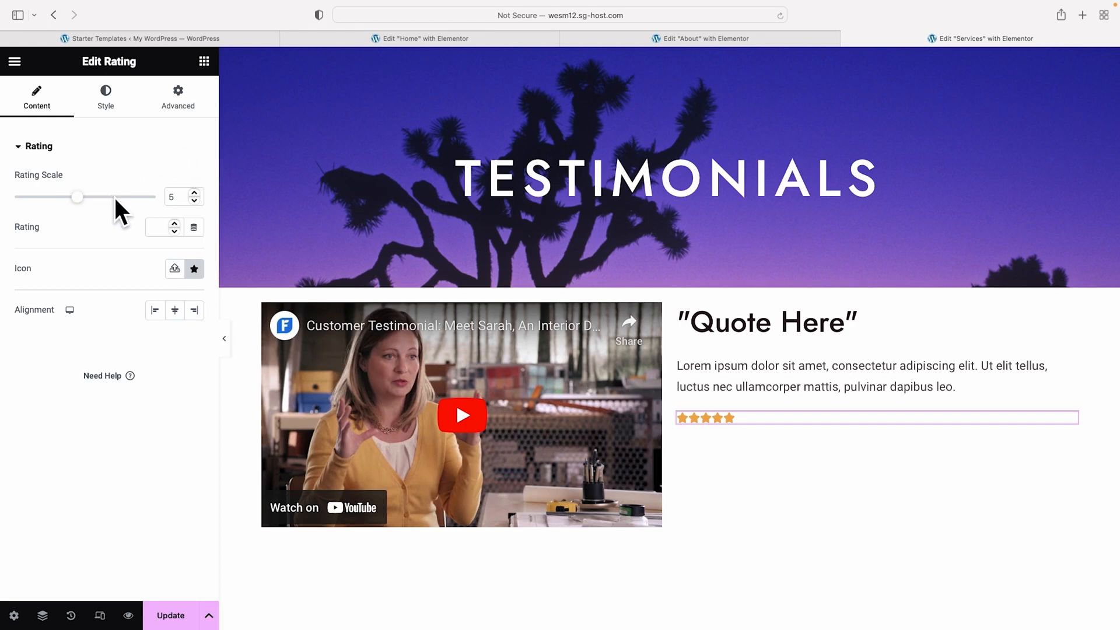
pyautogui.click(111, 99)
pyautogui.moveTo(15, 197); pyautogui.dragTo(47, 198)
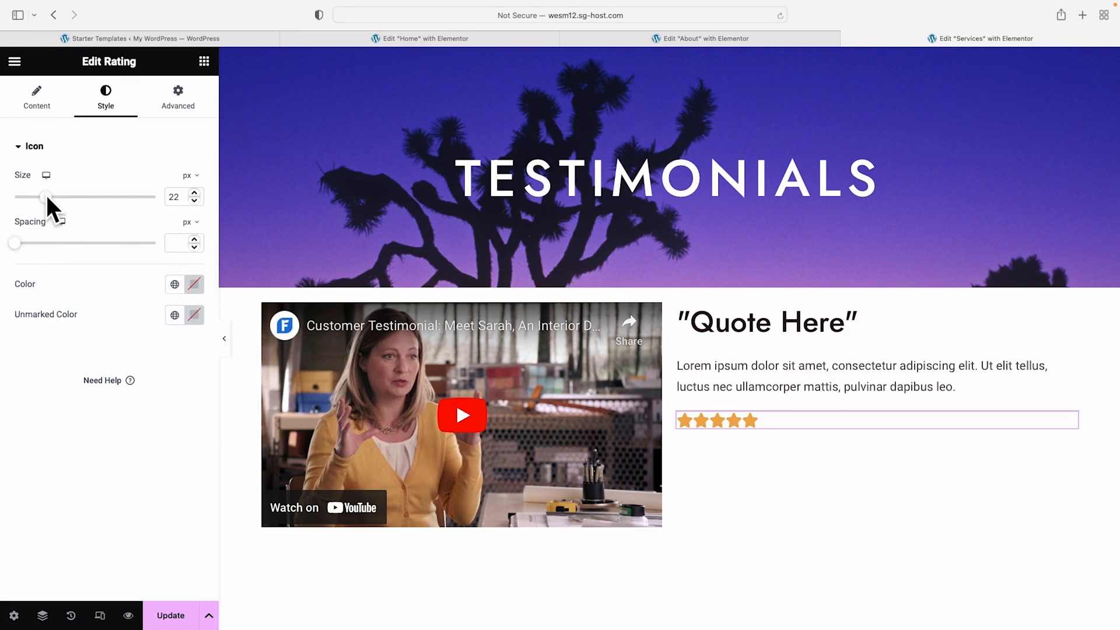
pyautogui.moveTo(12, 242); pyautogui.dragTo(20, 243)
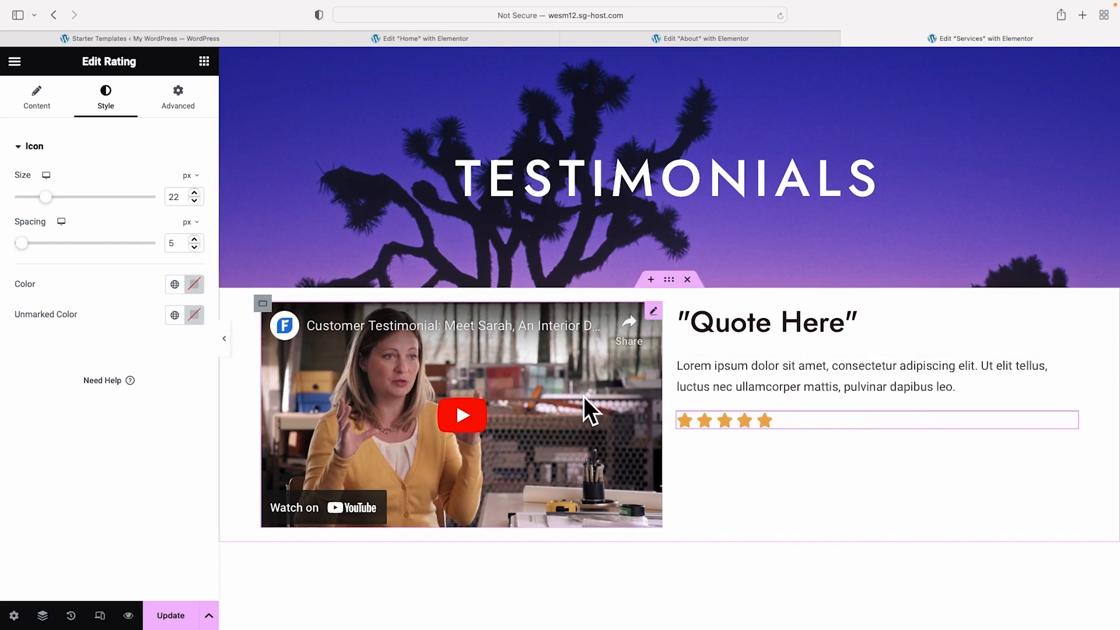
pyautogui.click(226, 344)
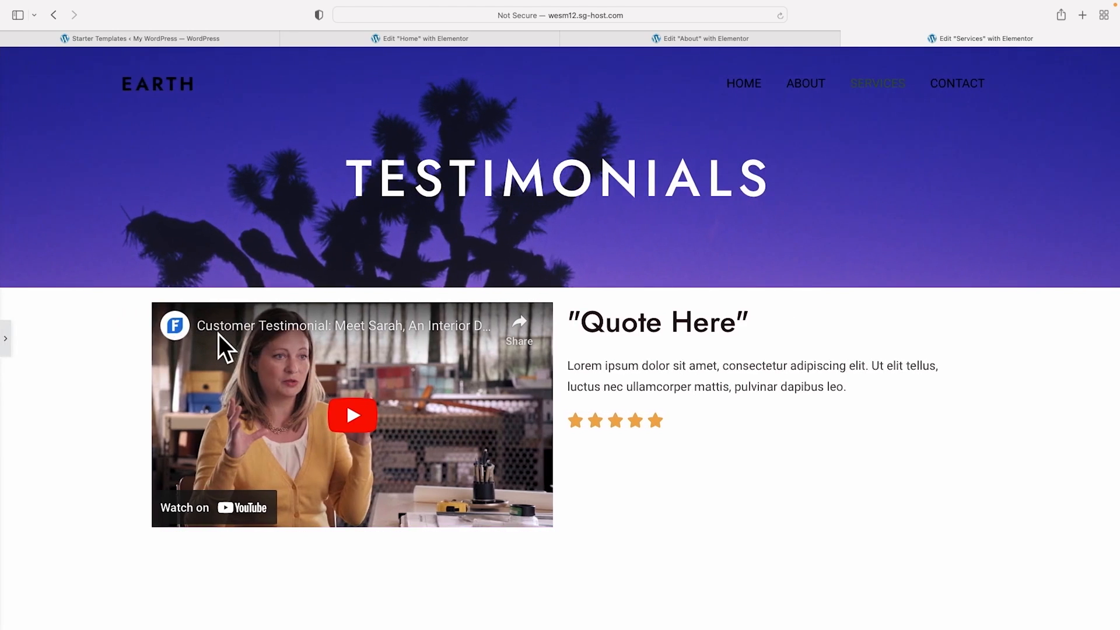
pyautogui.click(4, 344)
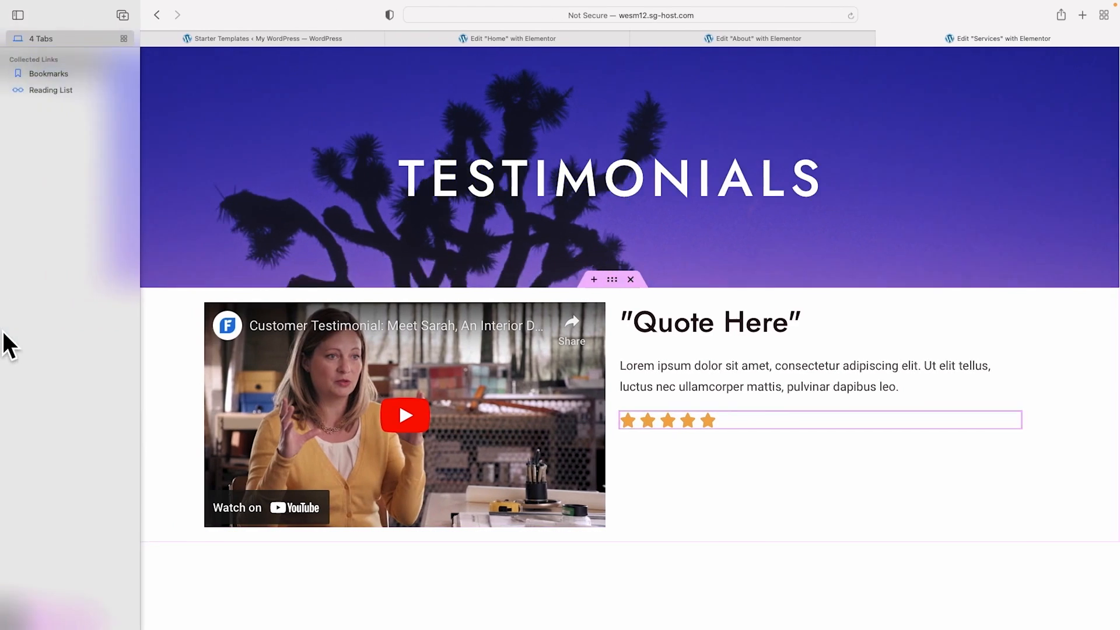
# Unlink the video section's padding and set the top to 80 px, trying 80 px for the bottom before resetting it to 0
pyautogui.click(668, 280)
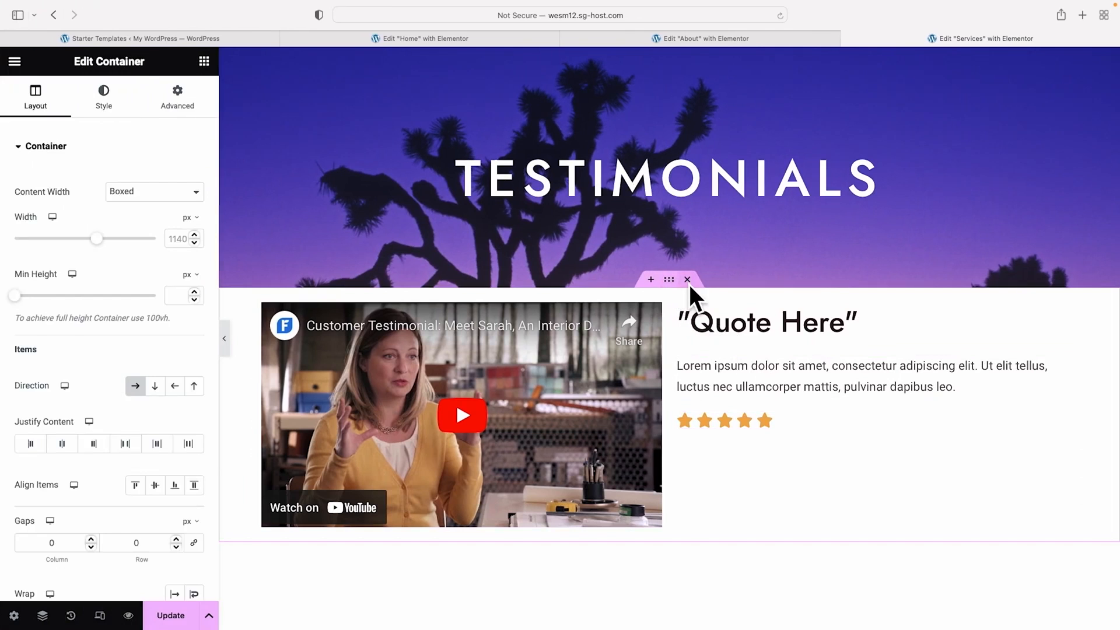
pyautogui.click(178, 89)
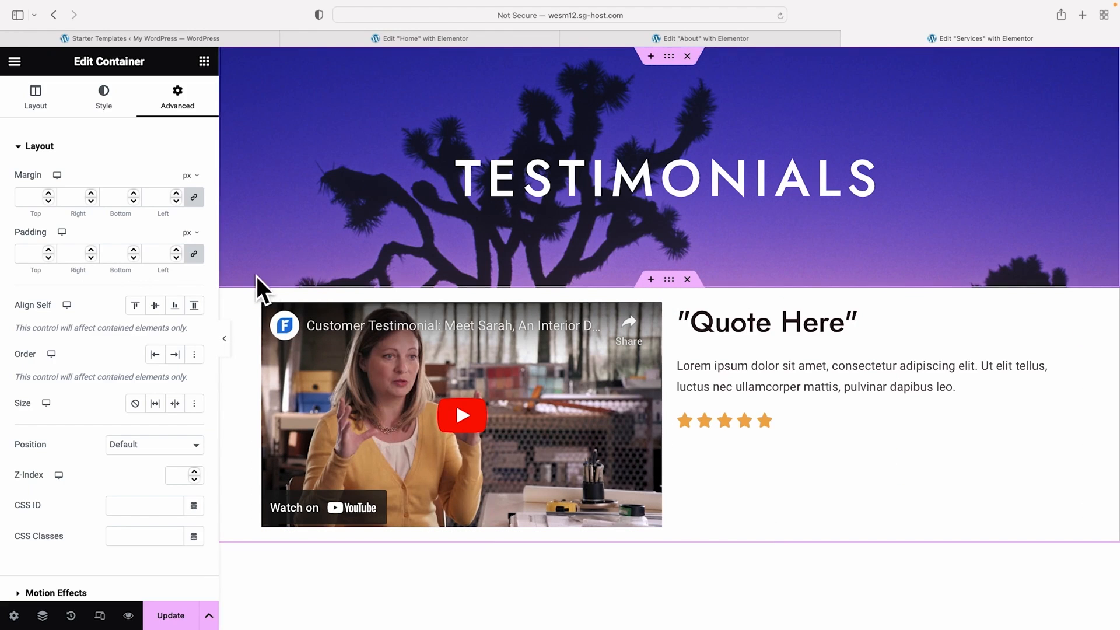
pyautogui.click(193, 254)
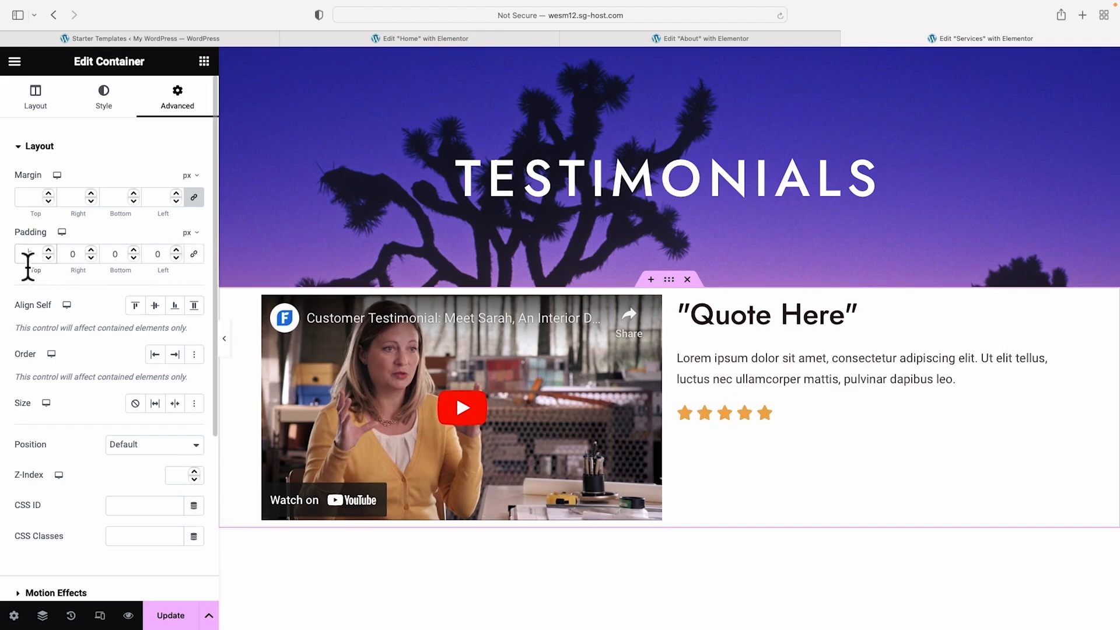
pyautogui.write('80')
pyautogui.click(115, 254)
pyautogui.write('80')
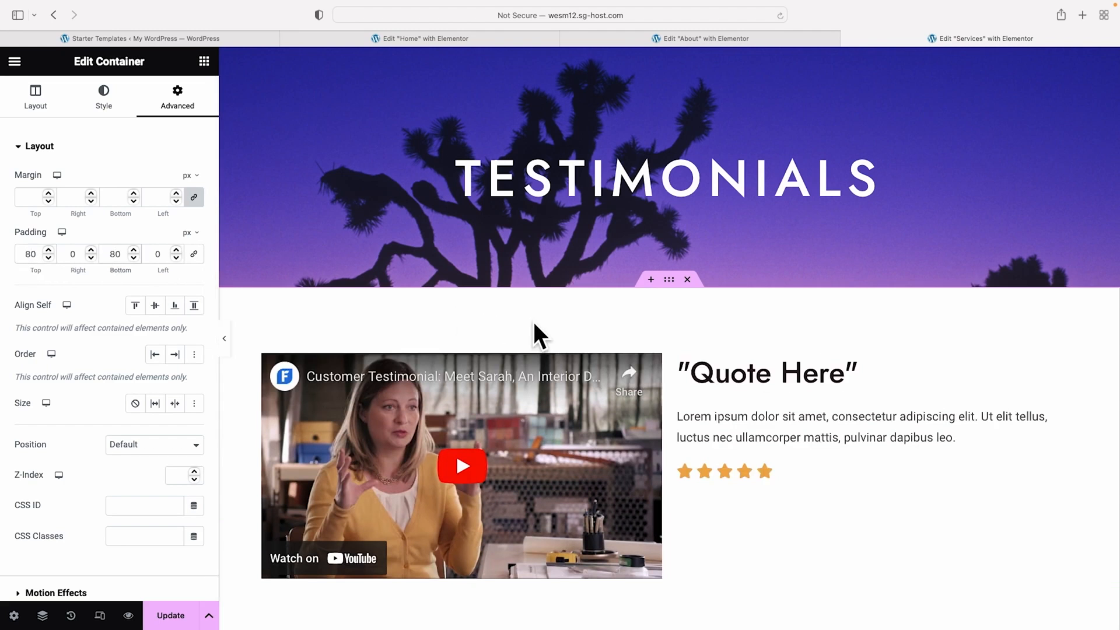
pyautogui.scroll(-2, 533, 320)
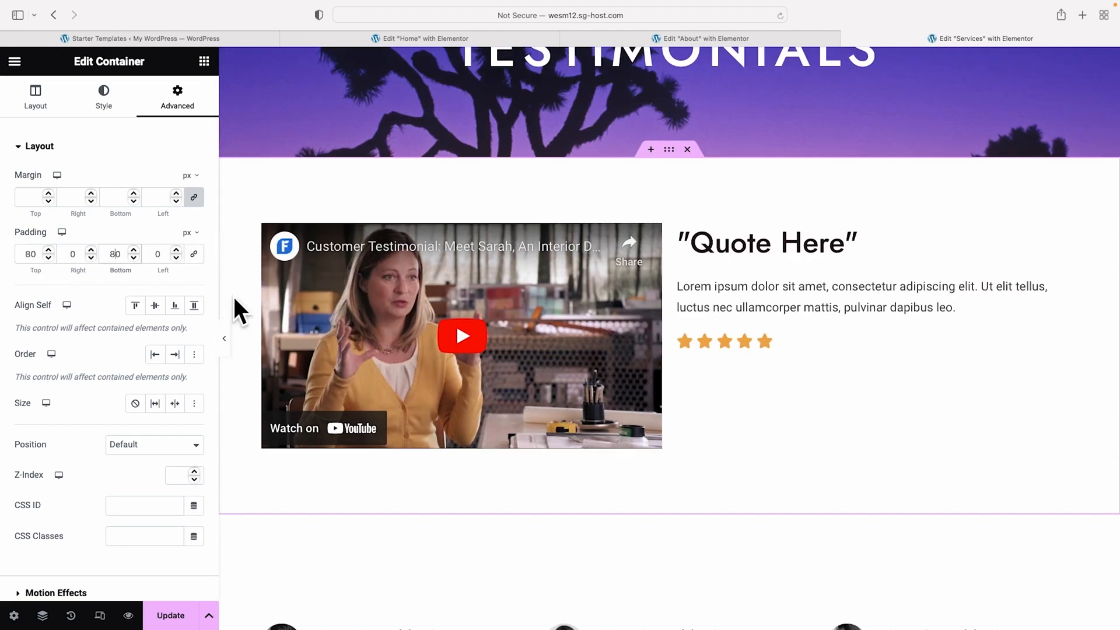
pyautogui.press('BackSpace')
pyautogui.scroll(-1, 733, 463)
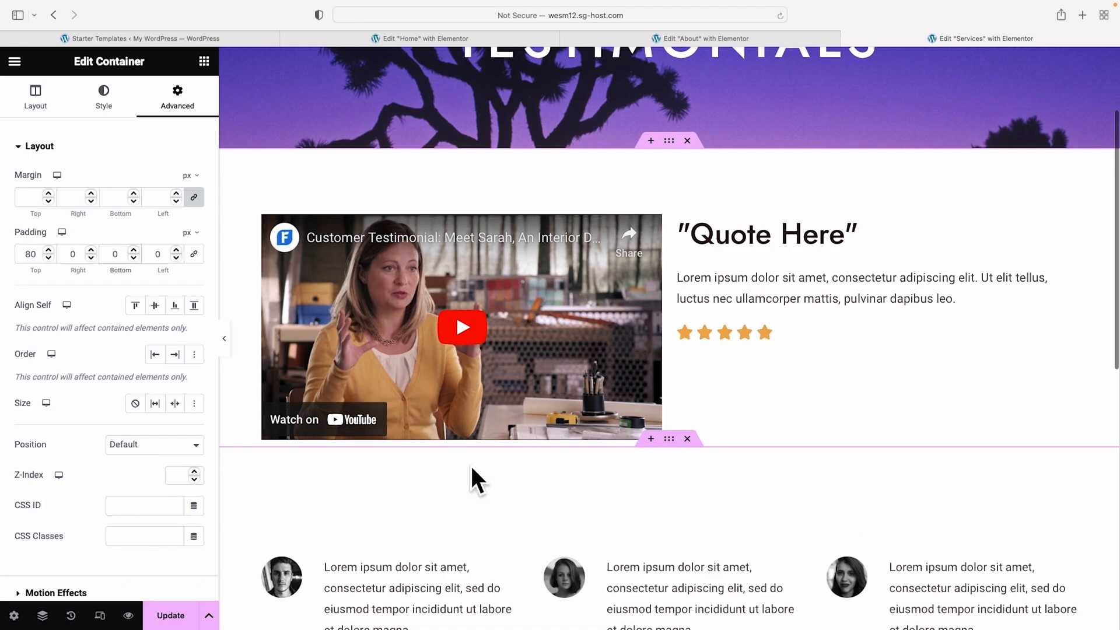
# Preview the page, then center the video section's items vertically and set its column gap to 38 px
pyautogui.press('super+p')
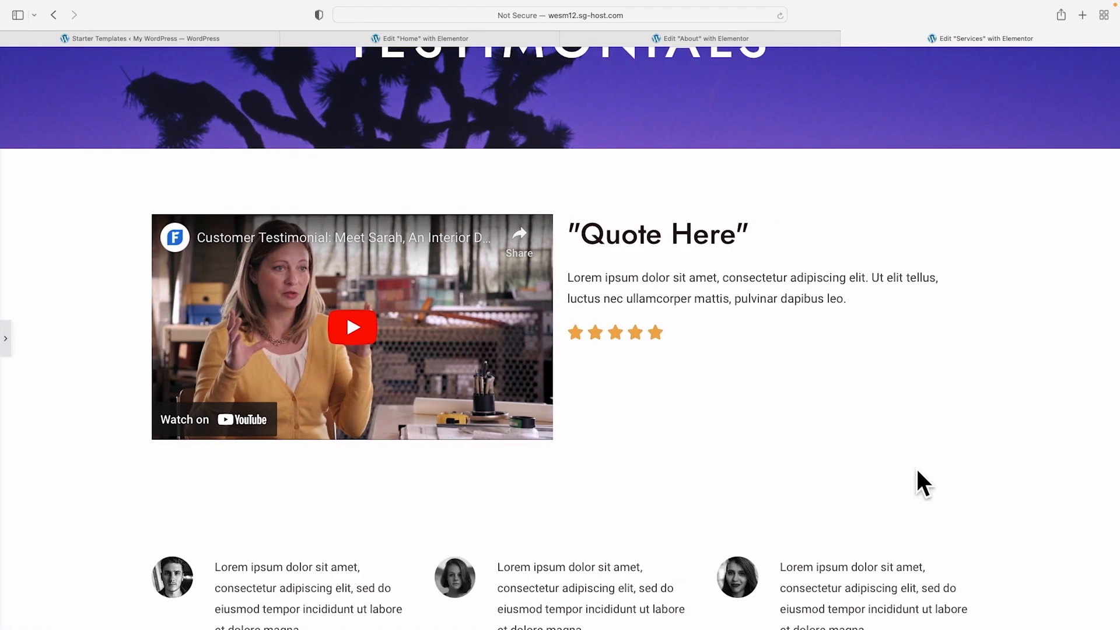
pyautogui.scroll(-5, 712, 471)
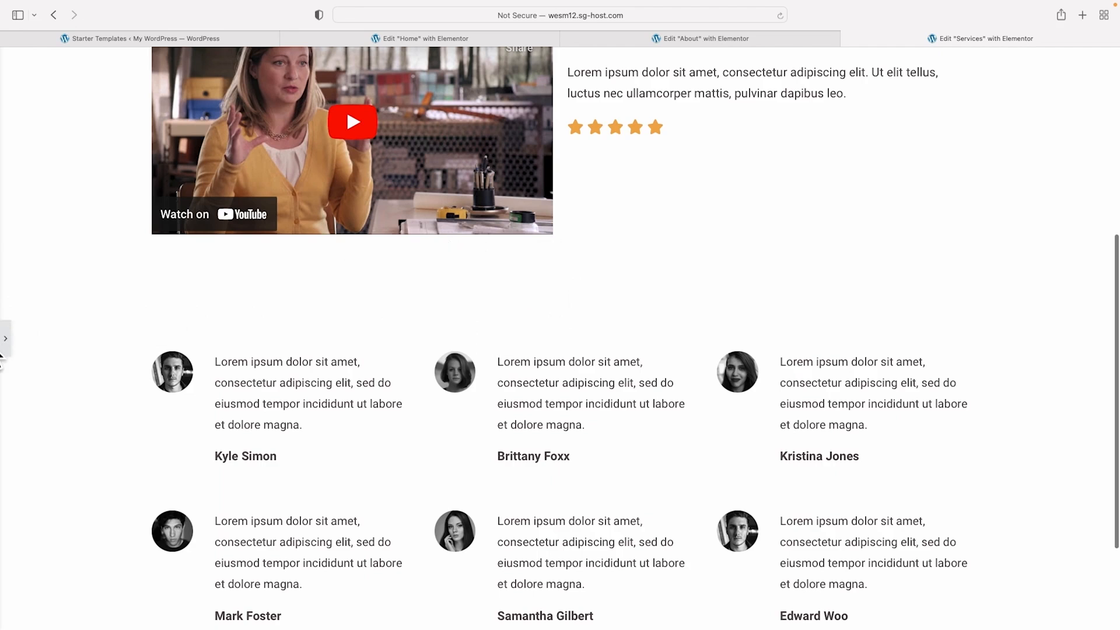
pyautogui.click(6, 343)
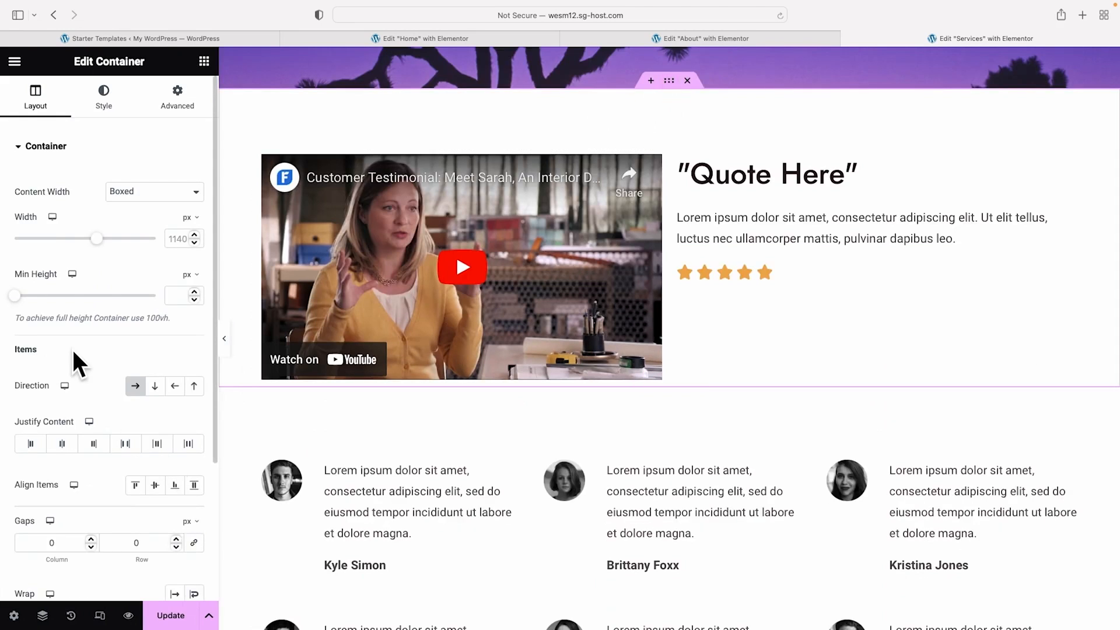
pyautogui.click(154, 485)
pyautogui.scroll(-1, 155, 480)
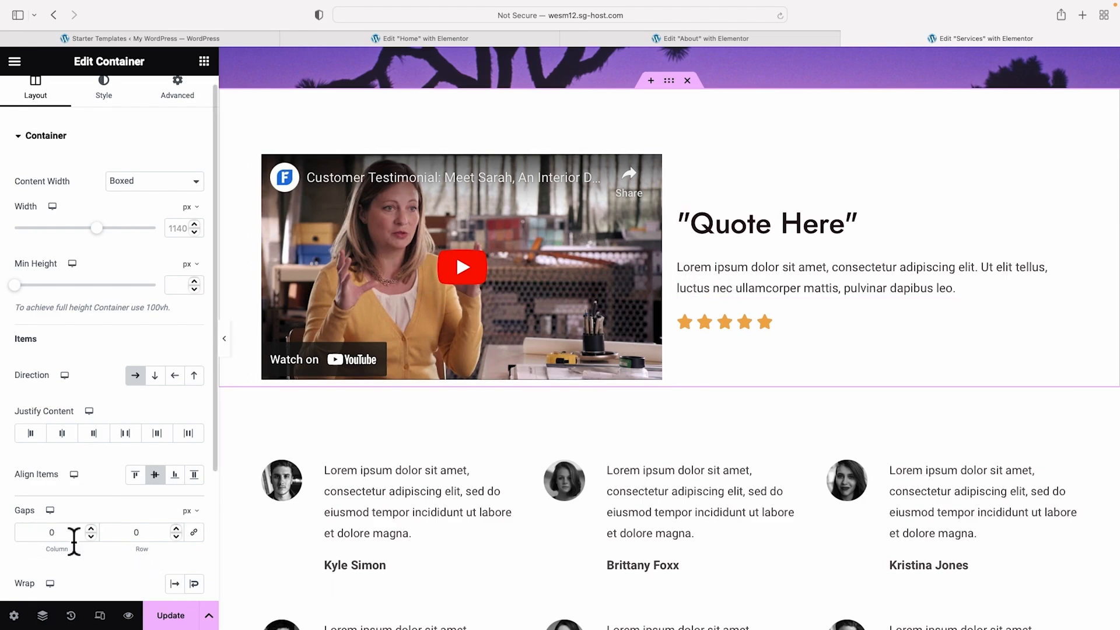
pyautogui.click(90, 528)
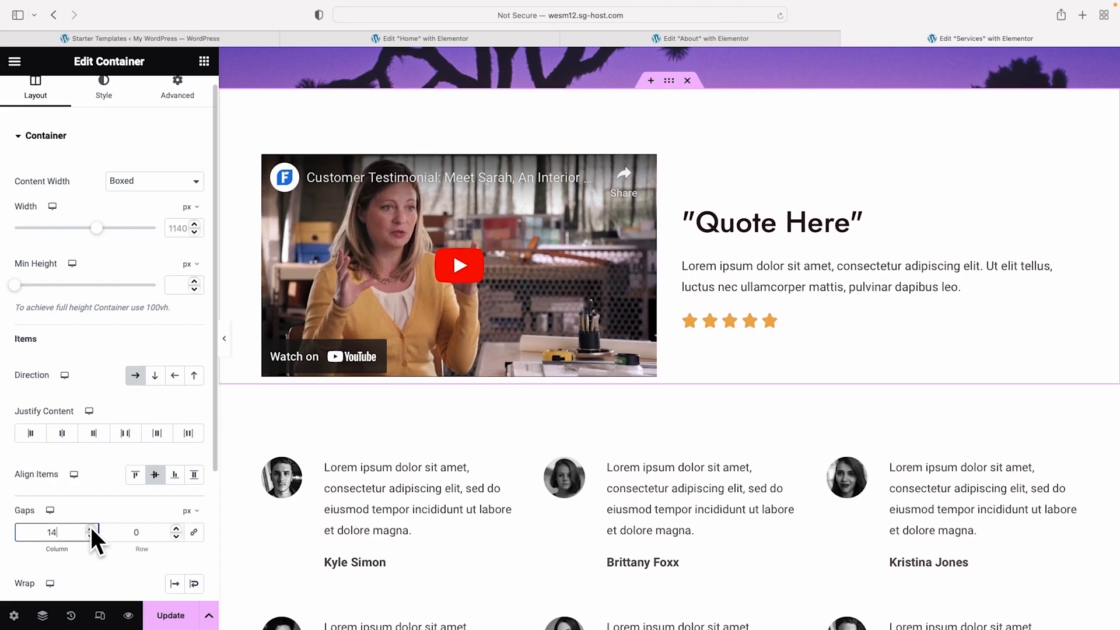
pyautogui.click(91, 528)
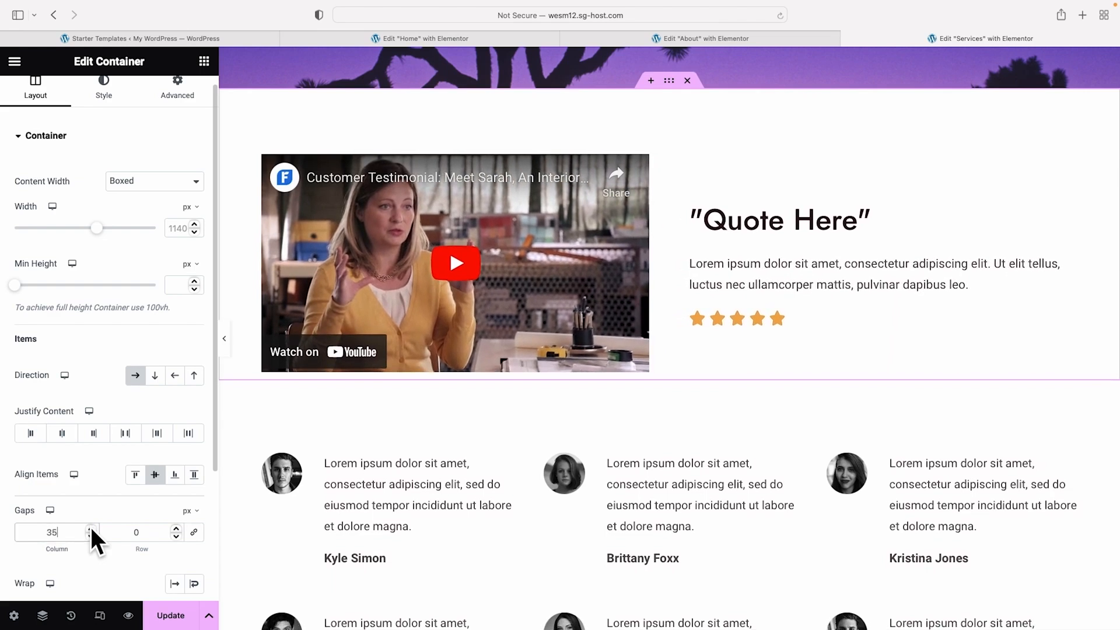
# Preview the page at full width and review the layout from the video section down to the footer
pyautogui.click(224, 338)
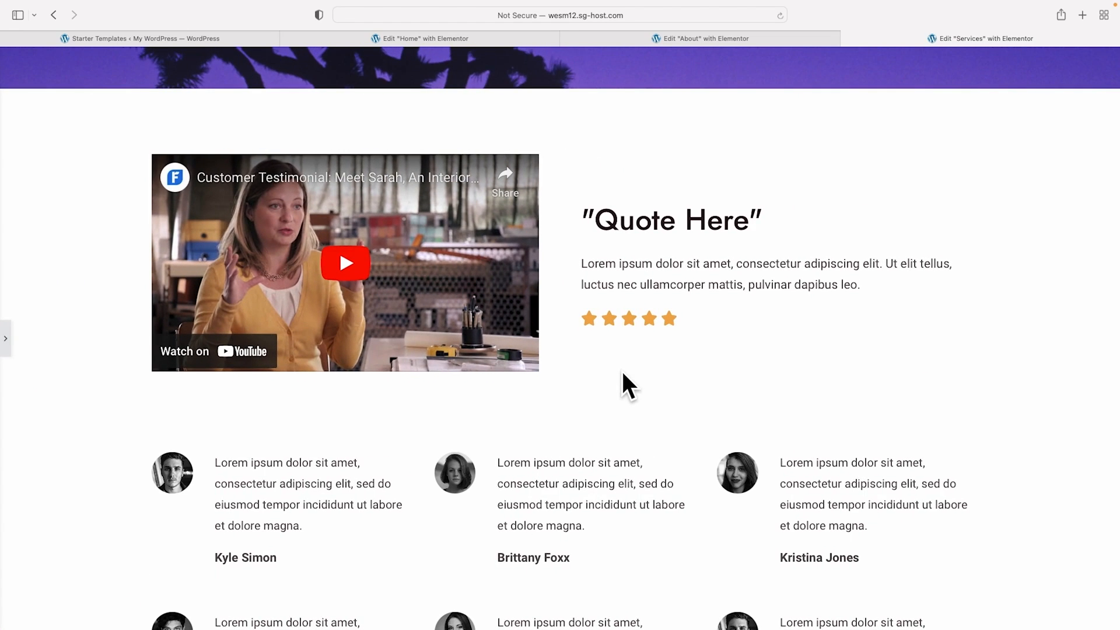
pyautogui.scroll(-5, 623, 373)
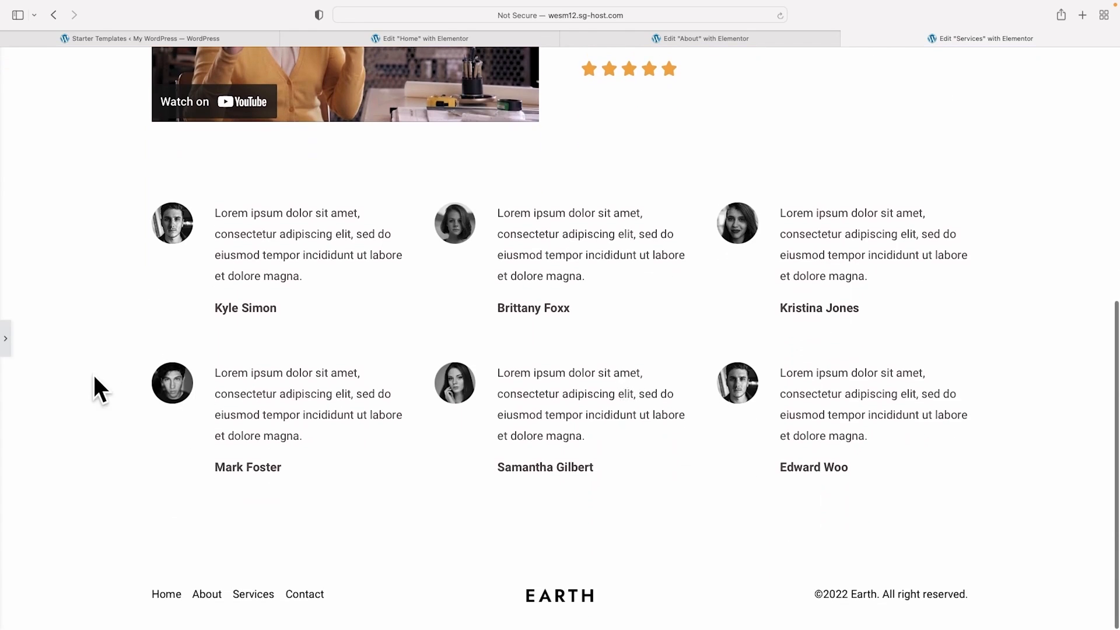
pyautogui.click(4, 340)
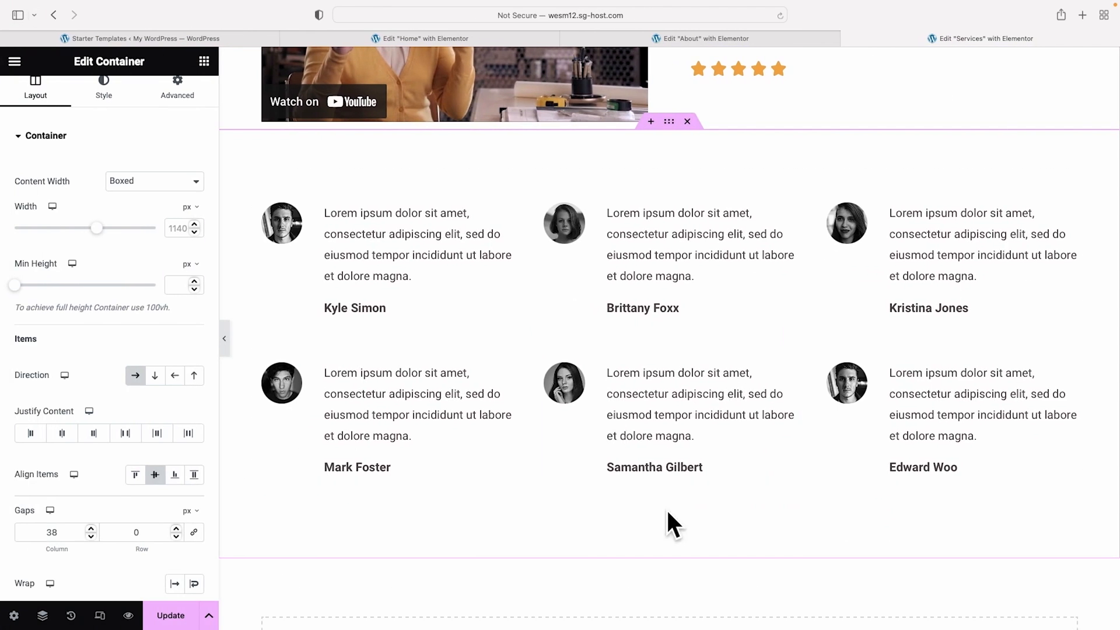
pyautogui.scroll(-4, 670, 516)
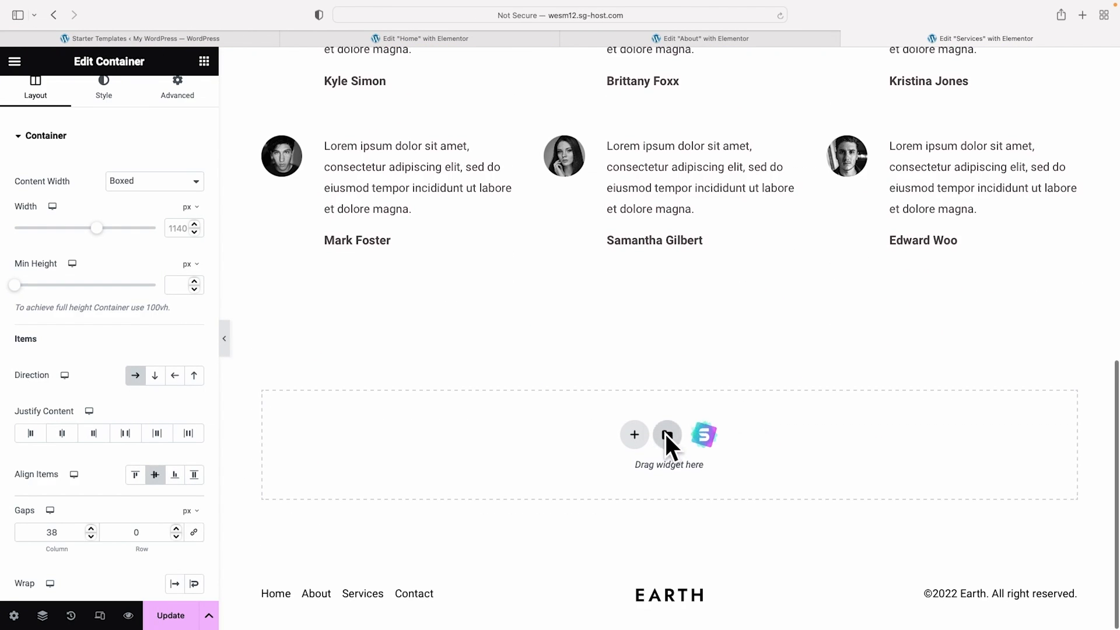
# Insert the saved CTA Block template below the testimonials grid and apply its settings
pyautogui.click(667, 435)
pyautogui.click(602, 86)
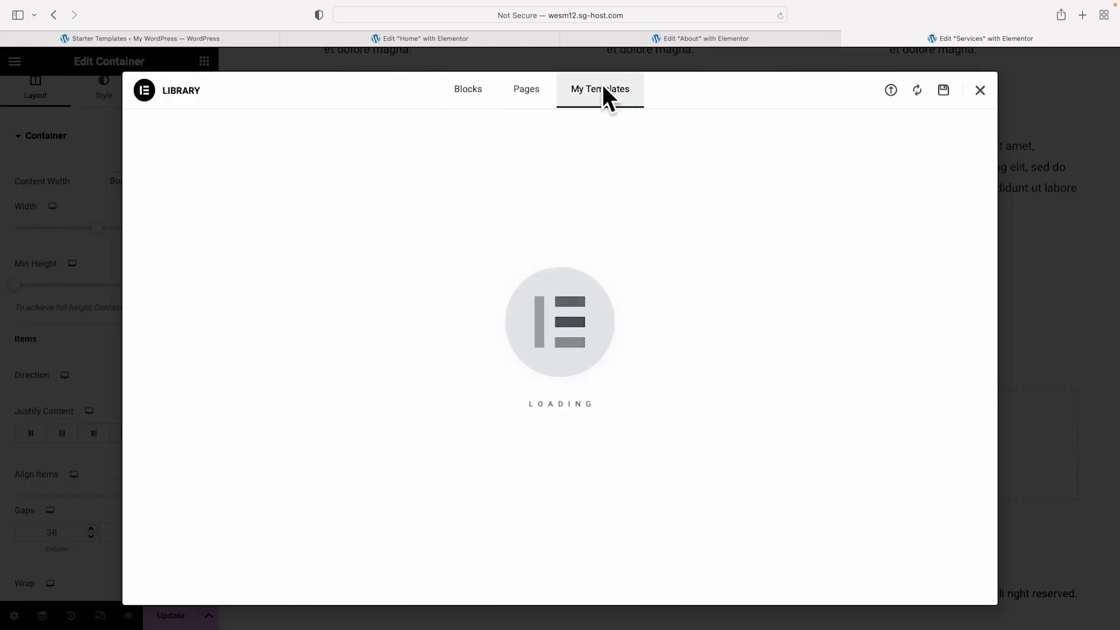
pyautogui.click(877, 208)
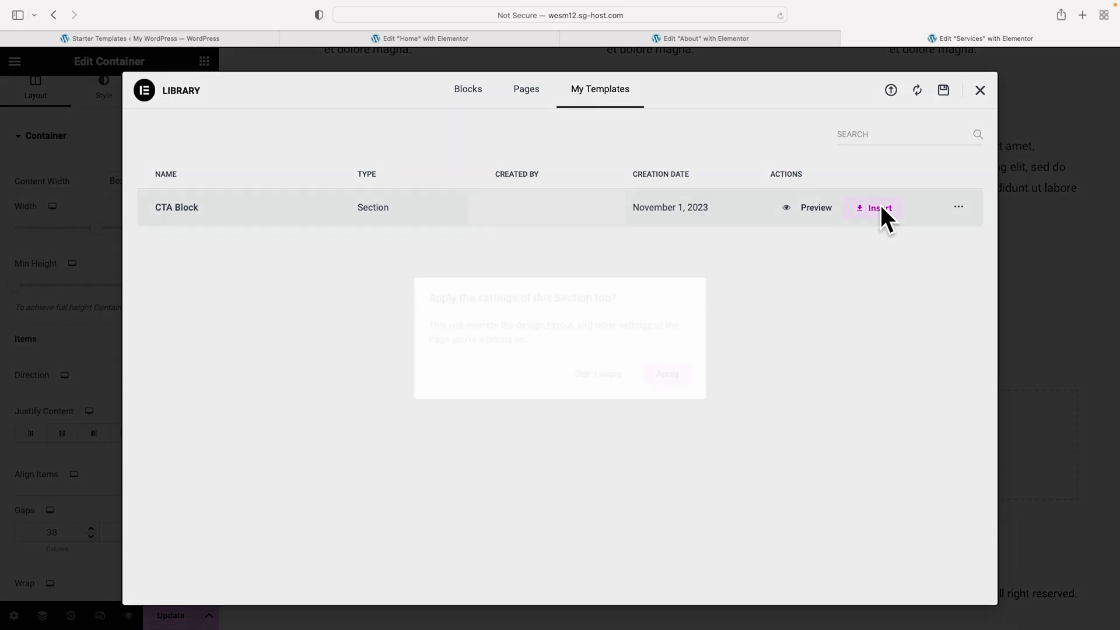
pyautogui.click(670, 373)
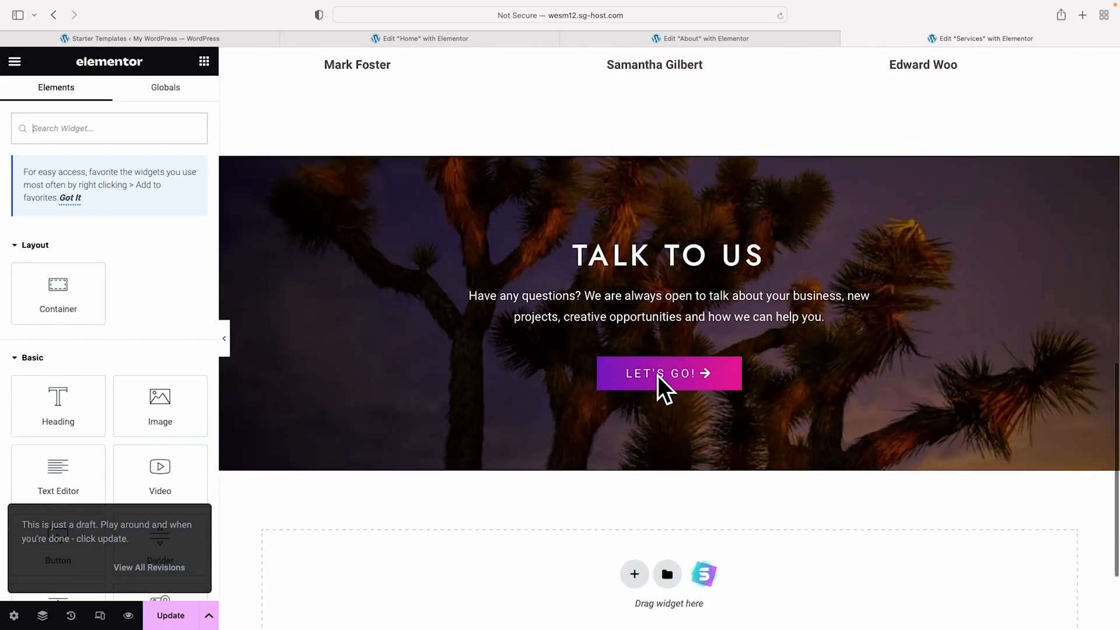
# Switch to the mobile view and review the page layout from the hero down to the footer
pyautogui.scroll(15, 657, 375)
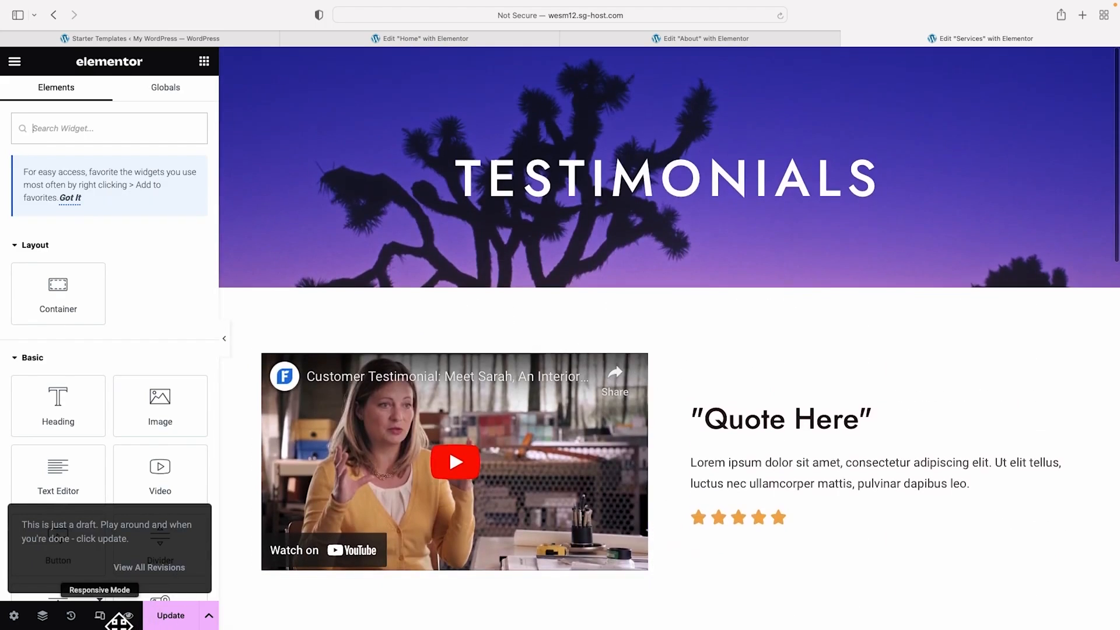
pyautogui.click(111, 618)
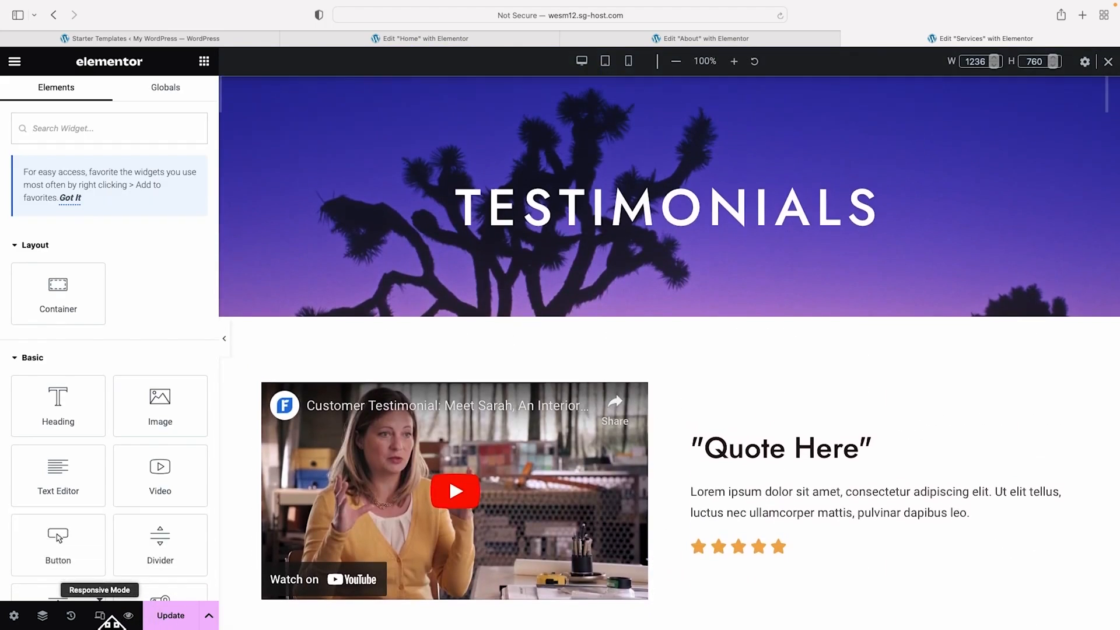
pyautogui.click(629, 61)
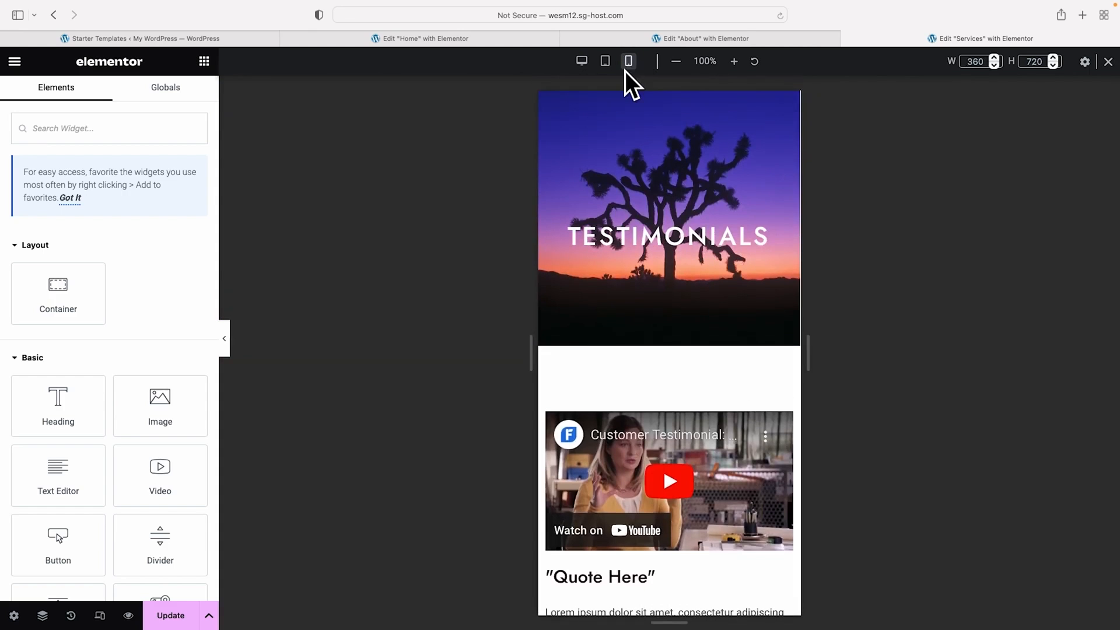
pyautogui.click(225, 339)
pyautogui.scroll(-2, 601, 341)
pyautogui.scroll(-5, 601, 342)
pyautogui.scroll(-18, 602, 344)
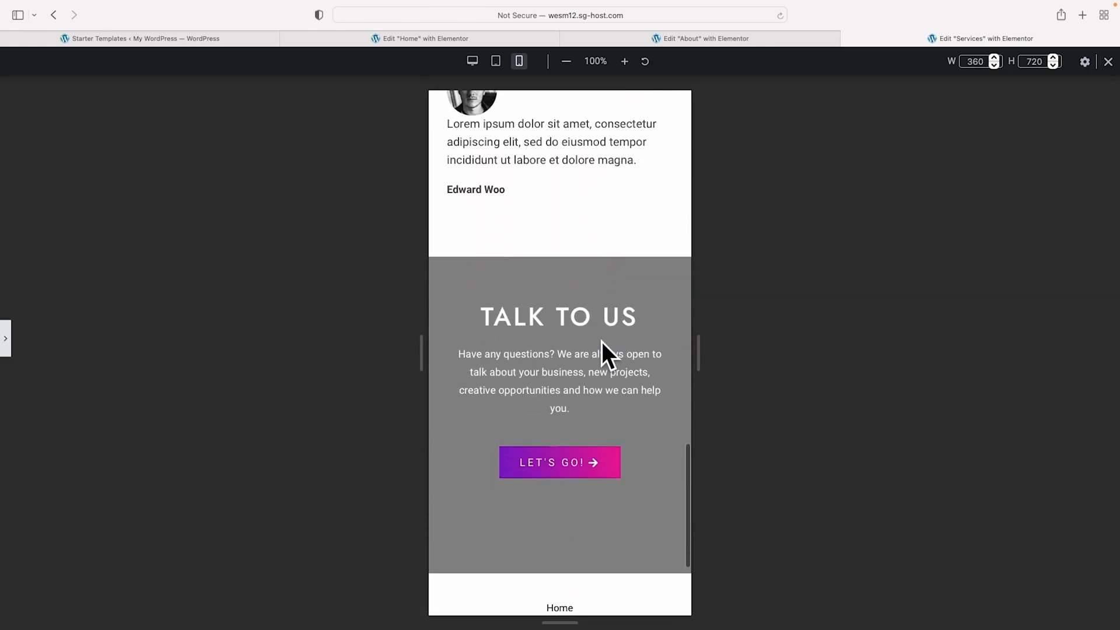
pyautogui.scroll(20, 601, 341)
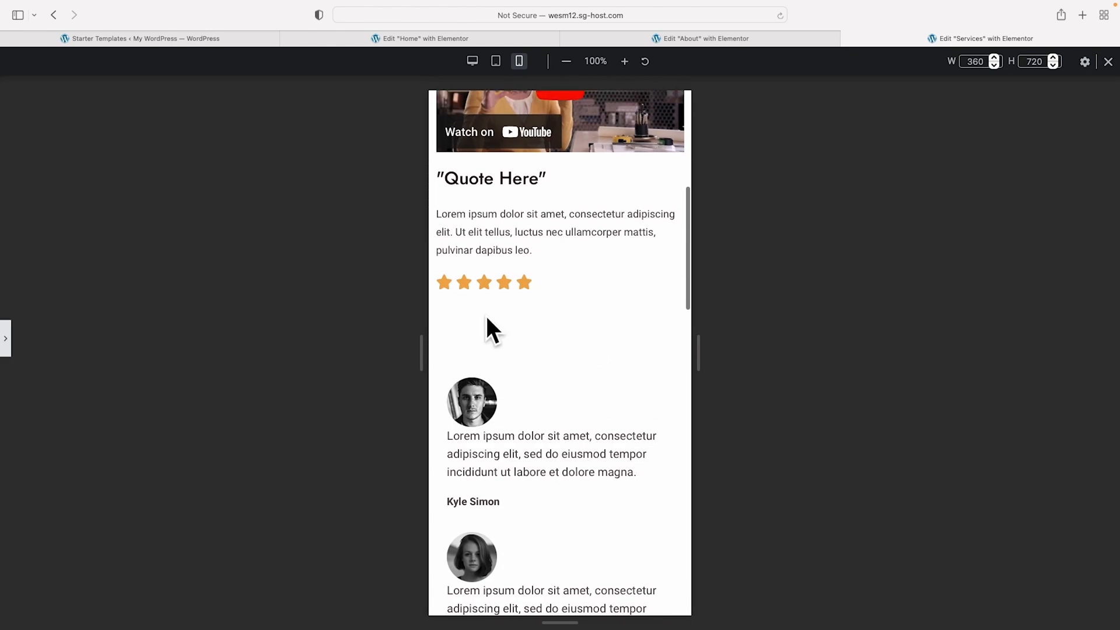
# Unlink the testimonials grid section's mobile padding and set it to 50 px top, 10 px right and 10 px left
pyautogui.click(5, 339)
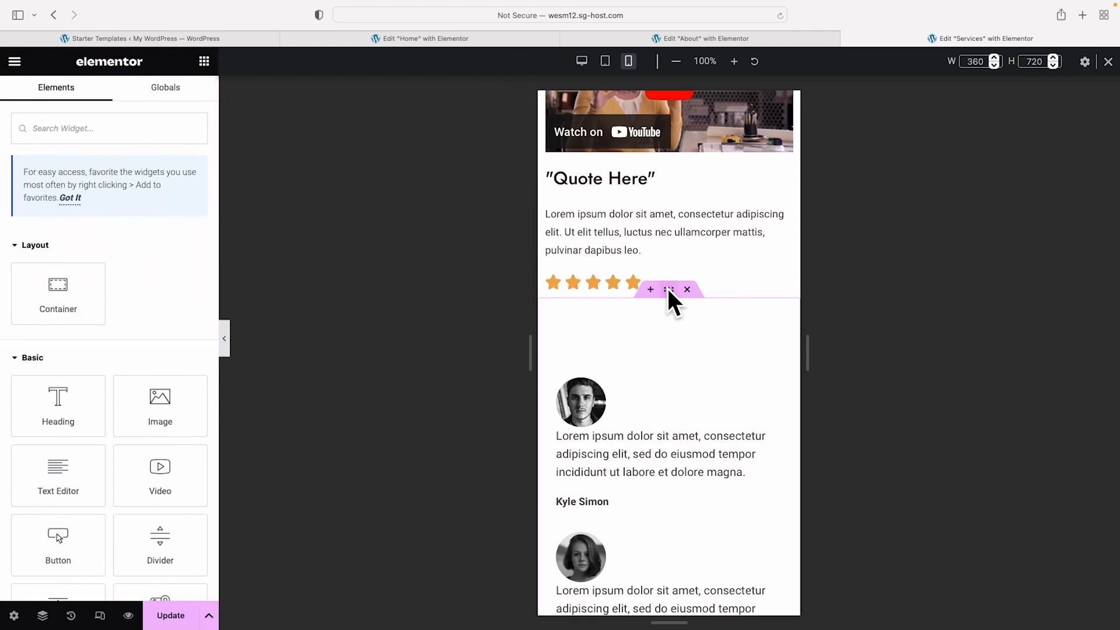
pyautogui.scroll(1, 668, 295)
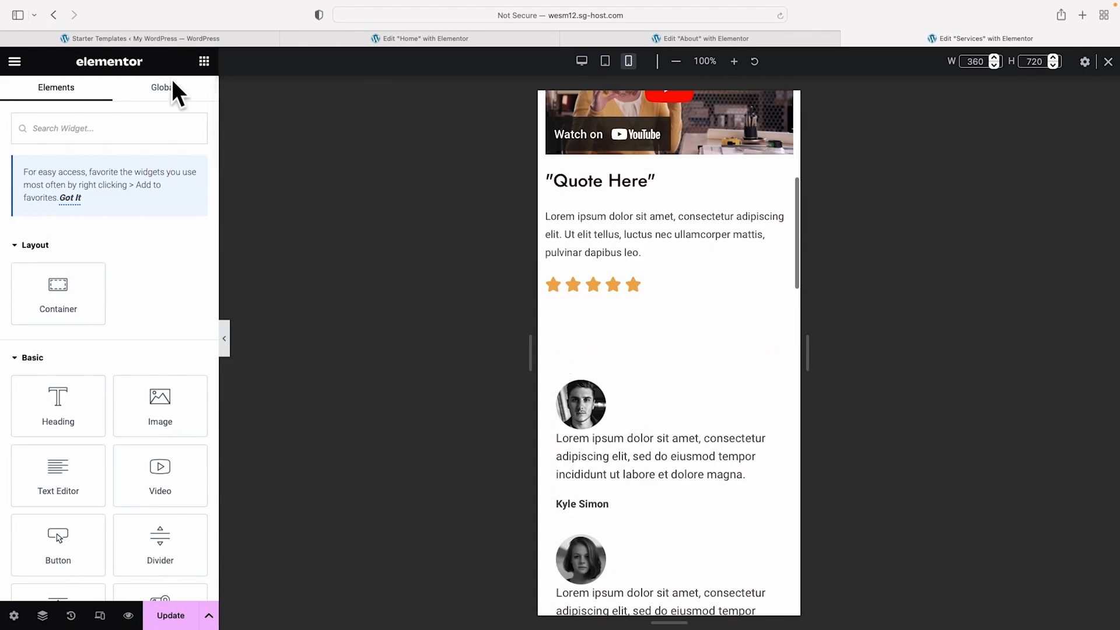
pyautogui.click(170, 93)
pyautogui.click(194, 251)
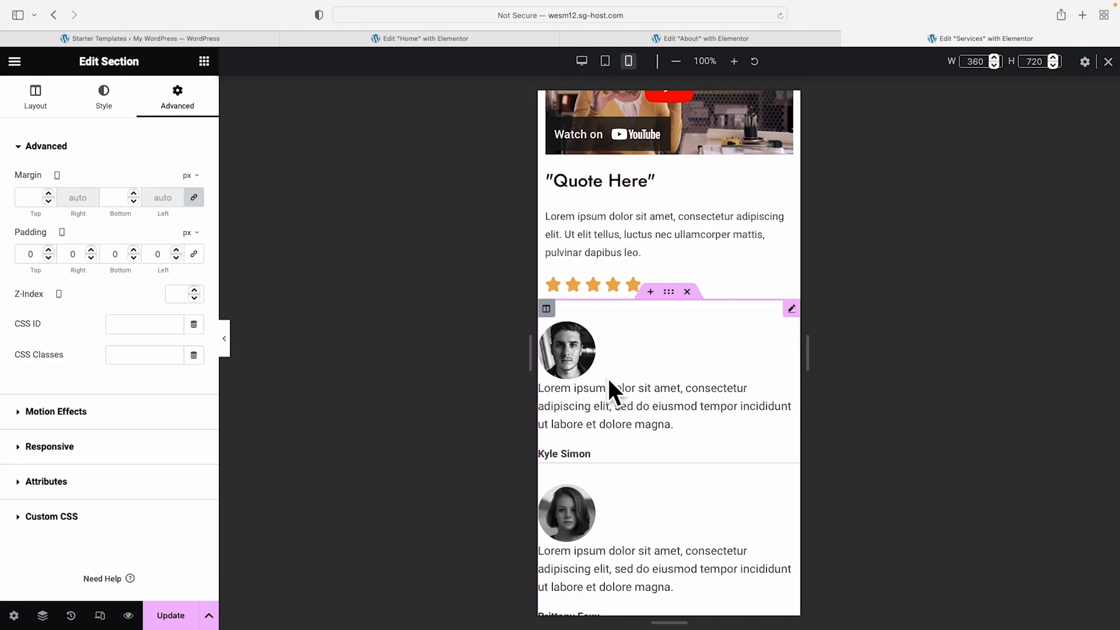
pyautogui.click(30, 261)
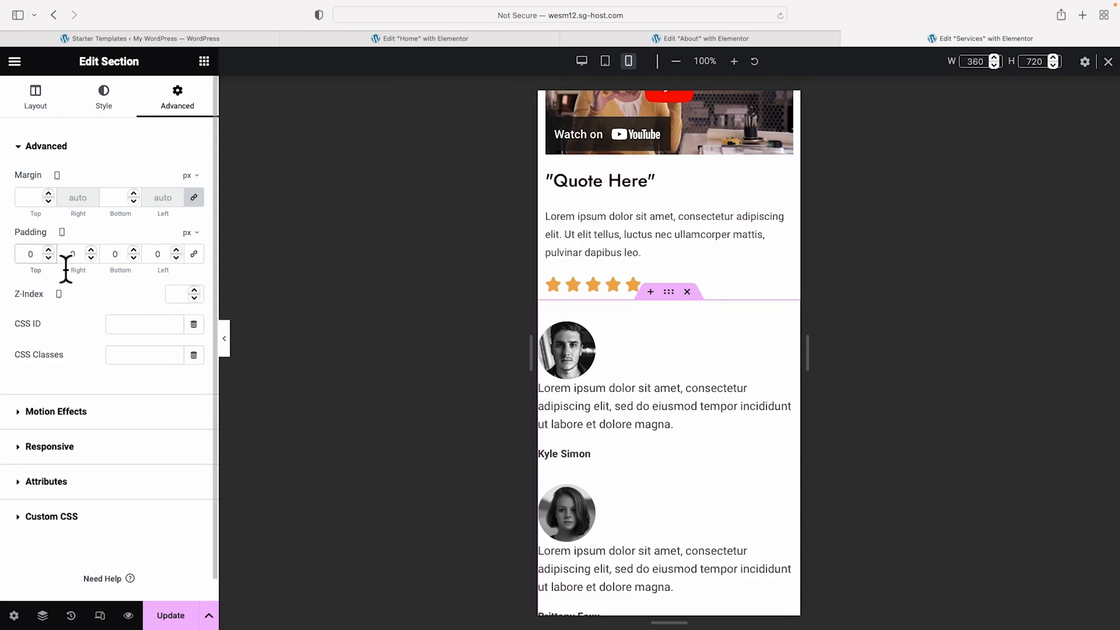
pyautogui.write('5')
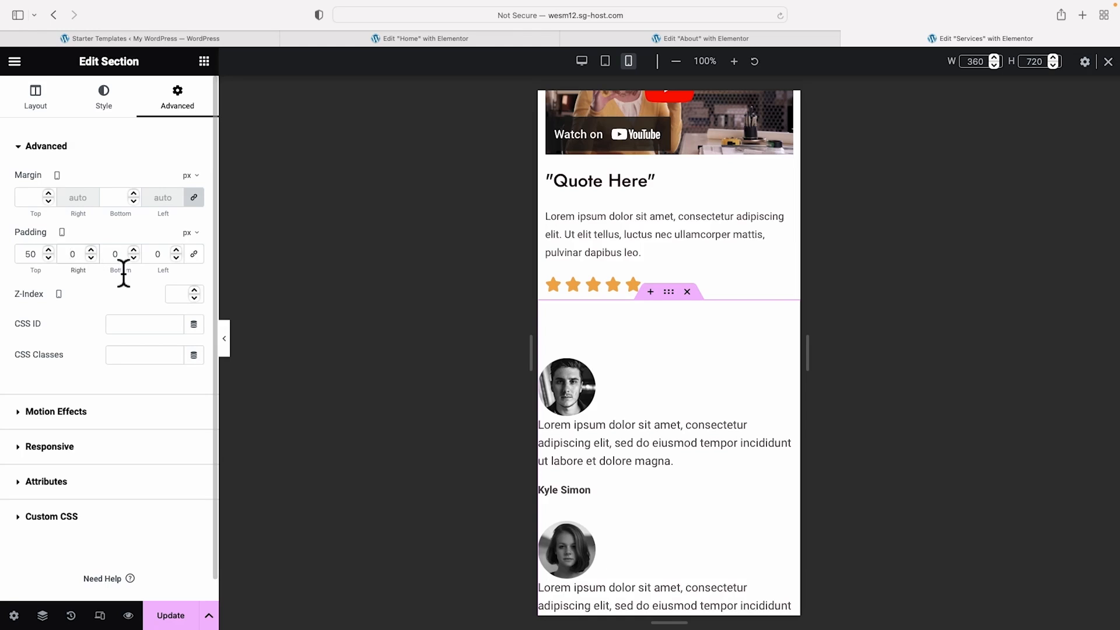
pyautogui.press('Tab')
pyautogui.write('10')
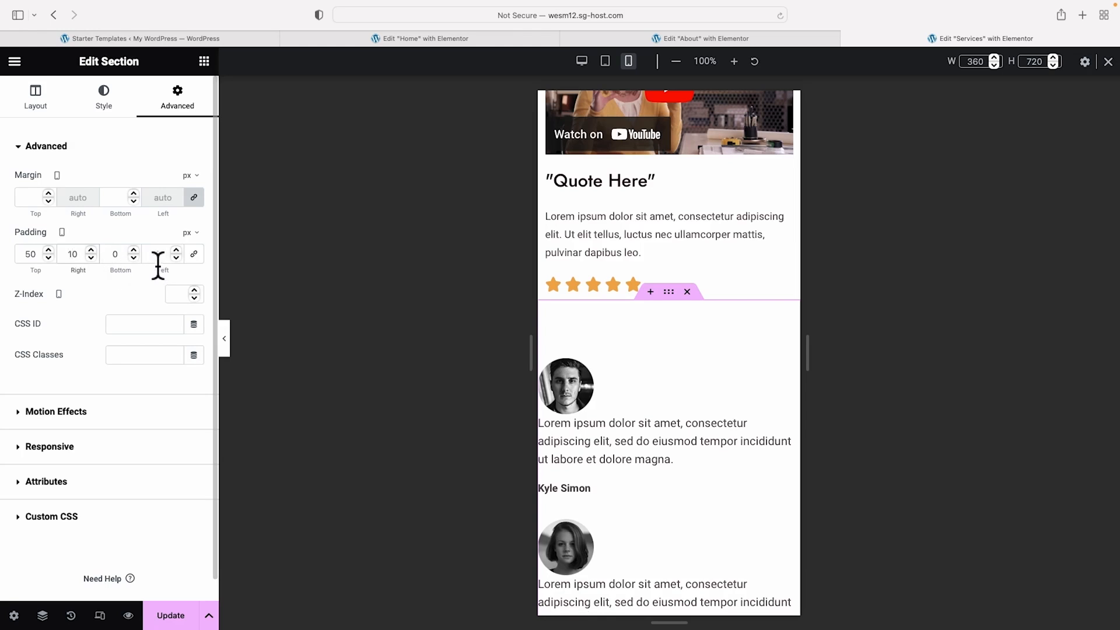
pyautogui.write('10')
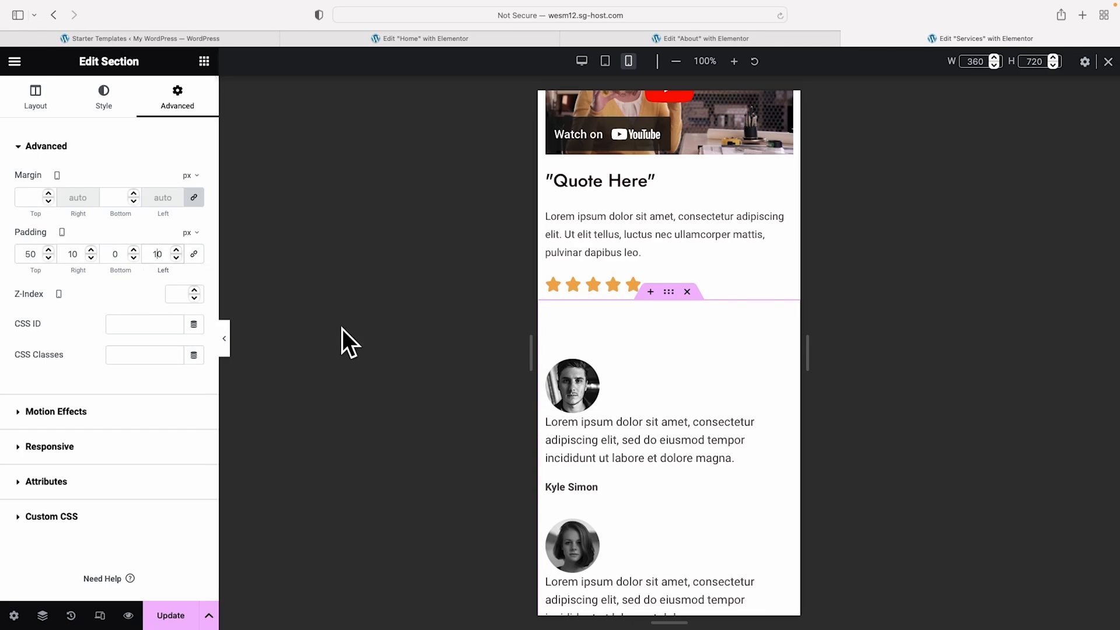
# Check the grid's mobile spacing and set the first testimonial image box's mobile alignment to center
pyautogui.scroll(-5, 717, 457)
pyautogui.scroll(-1, 716, 446)
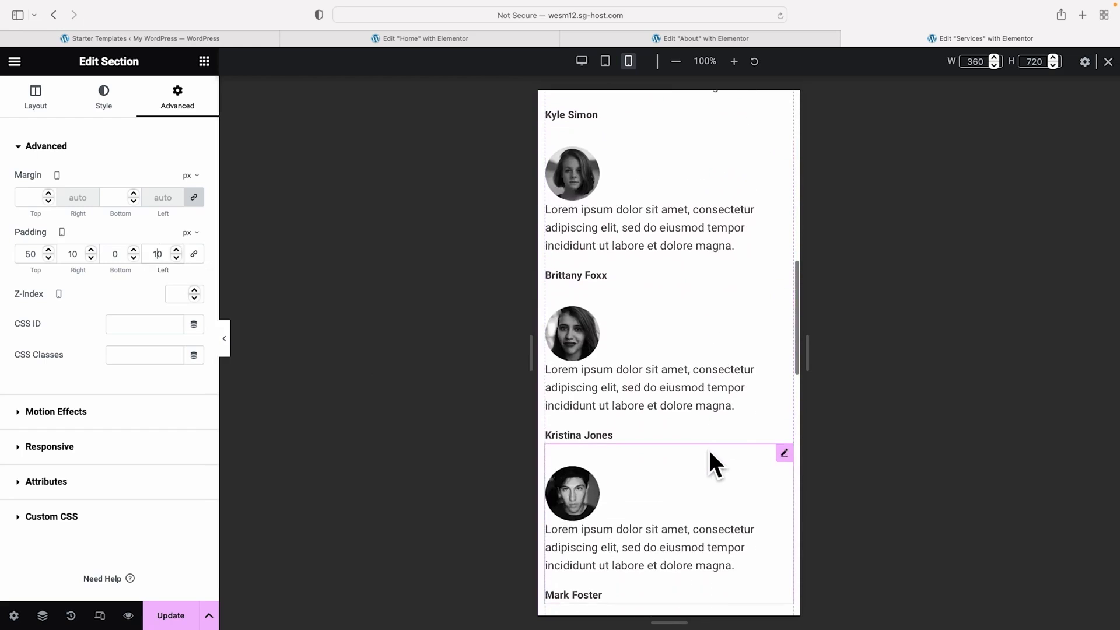
pyautogui.scroll(3, 687, 467)
pyautogui.scroll(4, 680, 438)
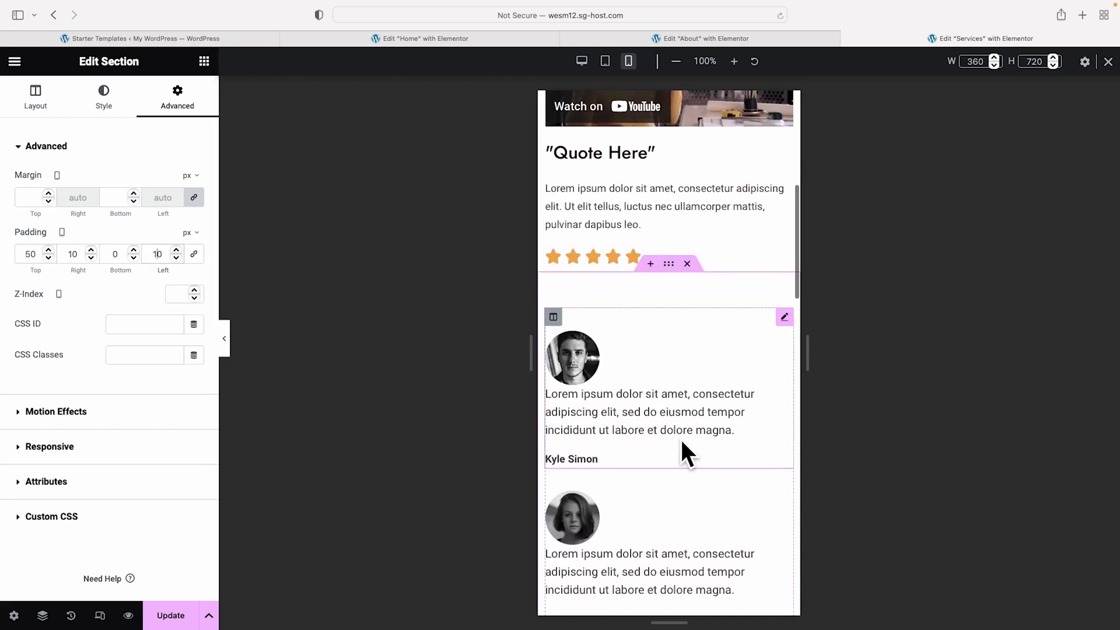
pyautogui.click(782, 358)
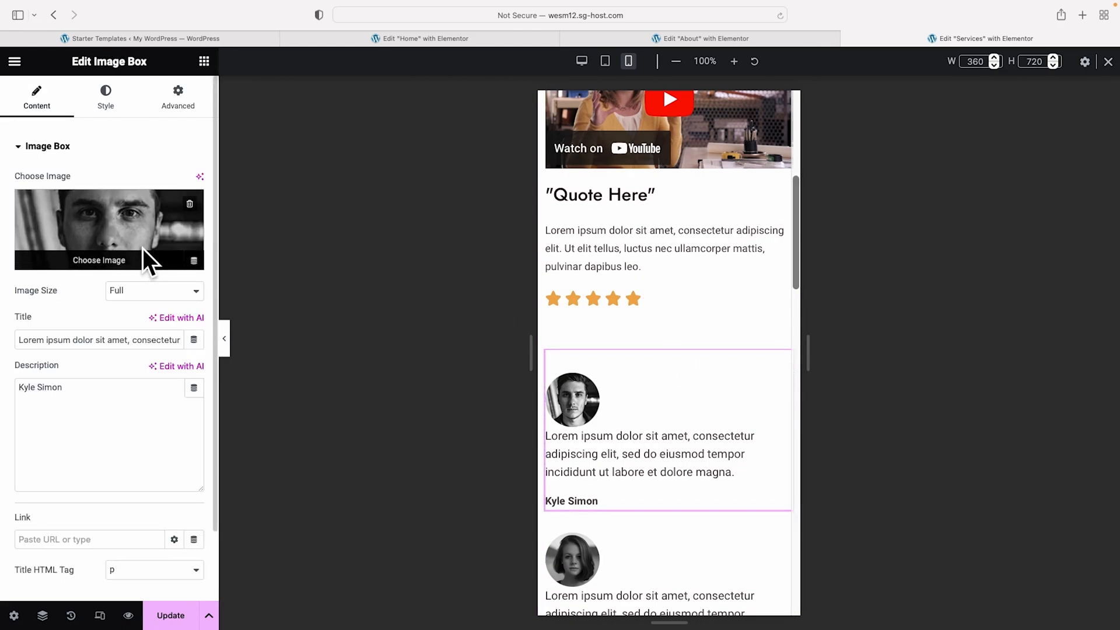
pyautogui.click(104, 93)
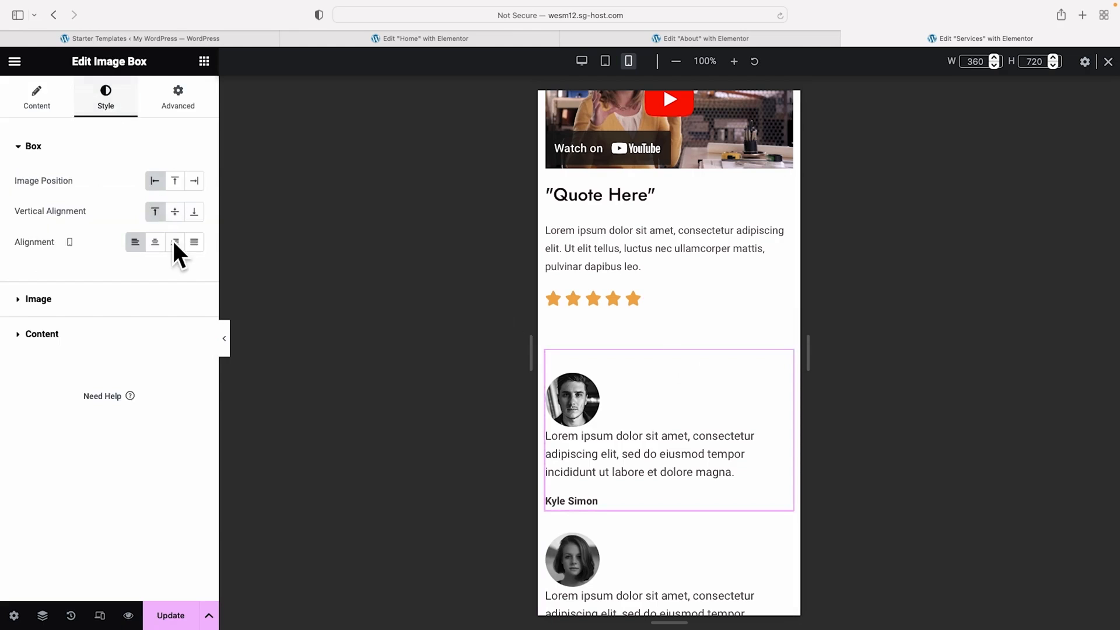
pyautogui.click(156, 242)
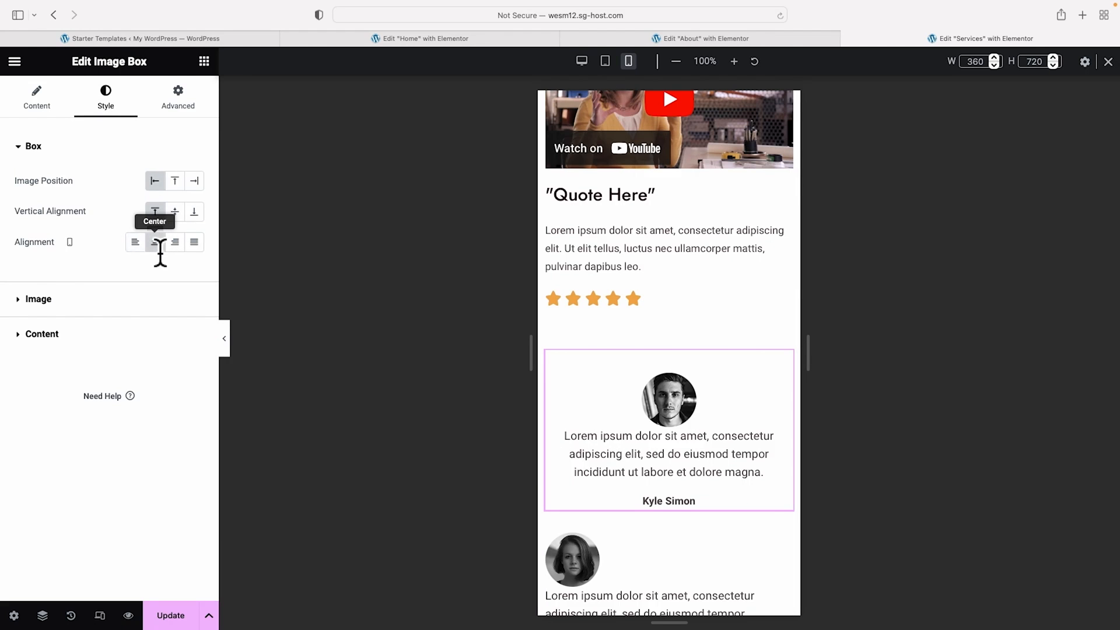
# Copy the first testimonial image box and paste its style onto the second and third testimonials
pyautogui.rightClick(780, 356)
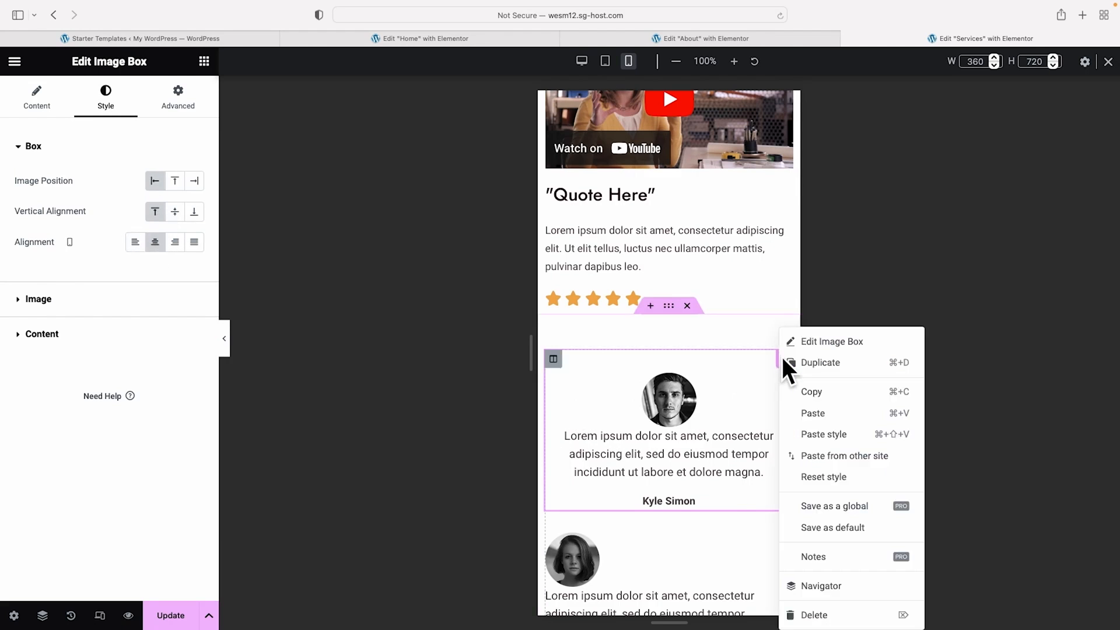
pyautogui.click(813, 391)
pyautogui.scroll(-6, 733, 446)
pyautogui.scroll(1, 693, 352)
pyautogui.rightClick(709, 280)
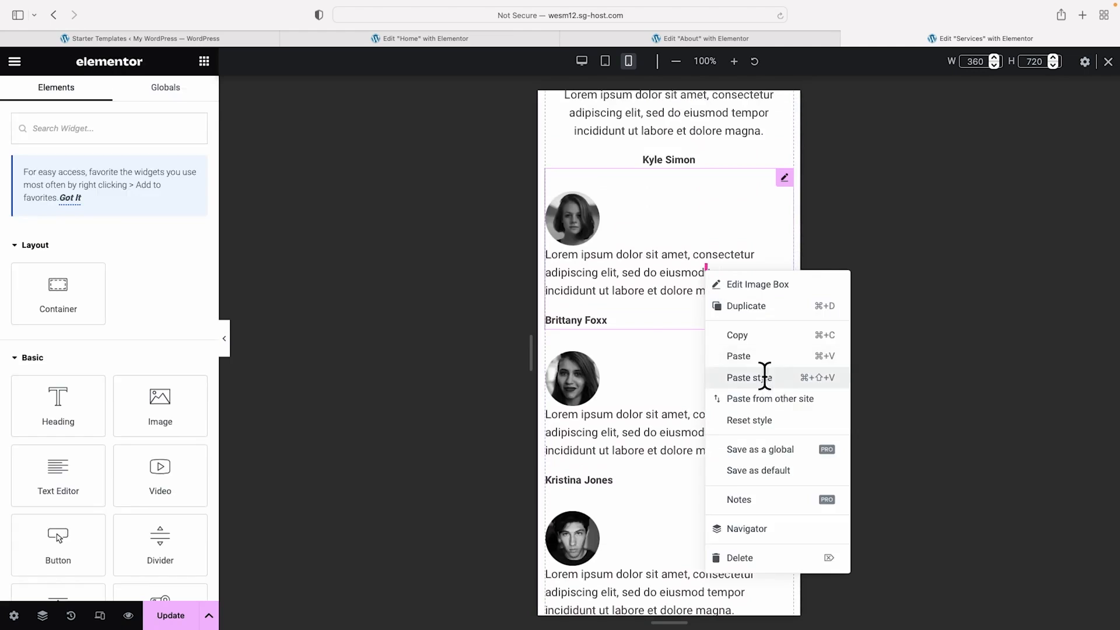
pyautogui.click(765, 378)
pyautogui.rightClick(665, 336)
pyautogui.click(666, 417)
# Paste the copied image box style onto the fourth, fifth and sixth testimonials
pyautogui.scroll(-2, 758, 426)
pyautogui.rightClick(782, 435)
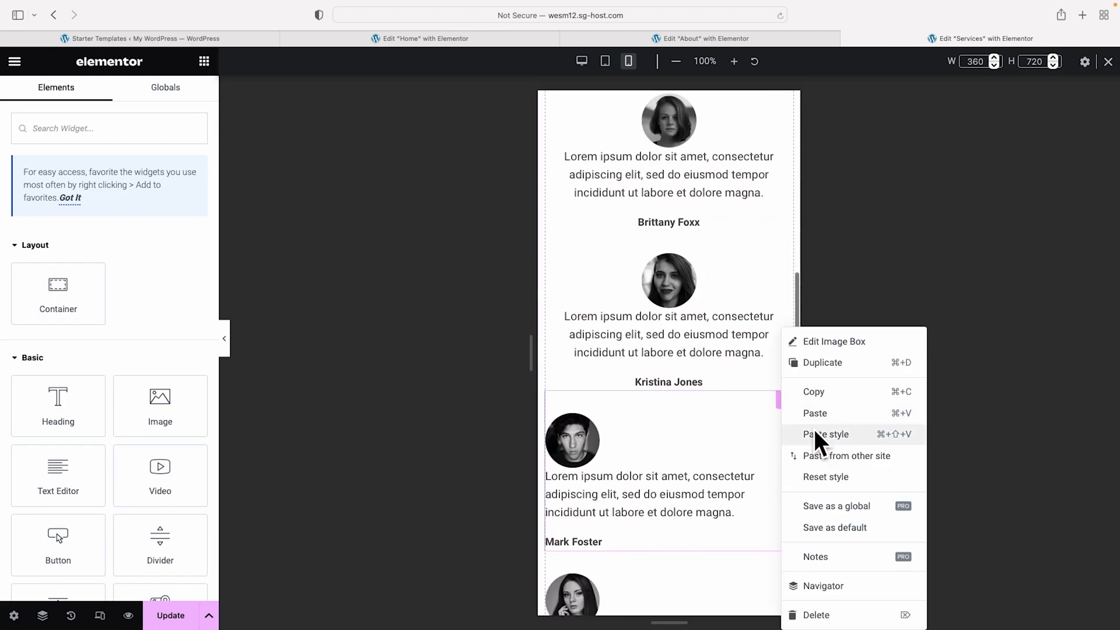
pyautogui.click(817, 440)
pyautogui.scroll(-5, 672, 445)
pyautogui.rightClick(671, 443)
pyautogui.click(746, 434)
pyautogui.scroll(-3, 738, 432)
pyautogui.rightClick(691, 434)
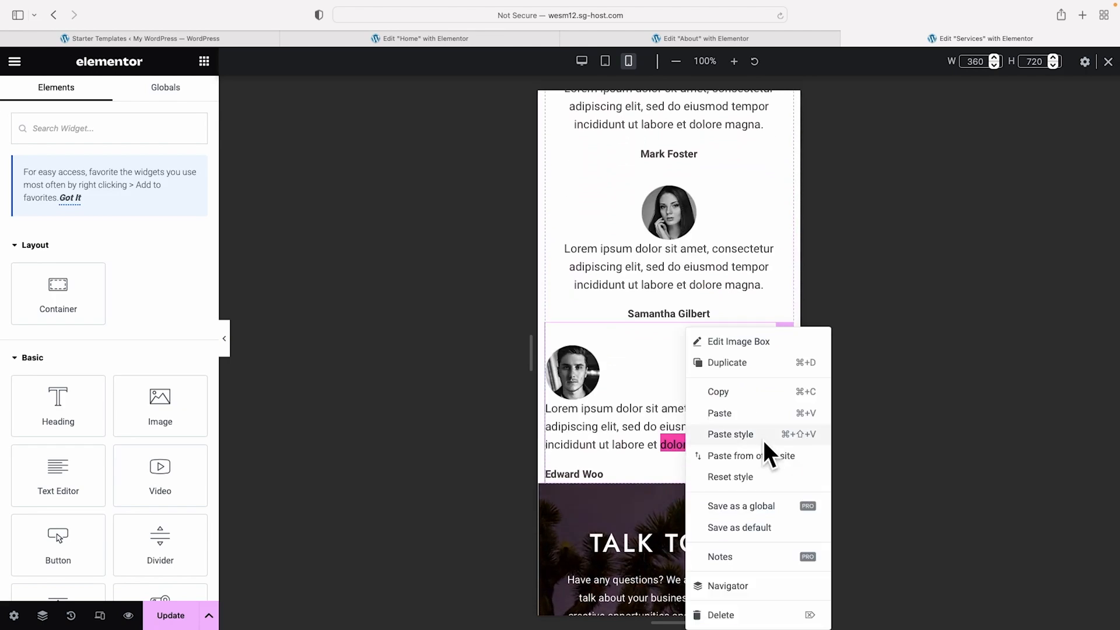
pyautogui.click(709, 434)
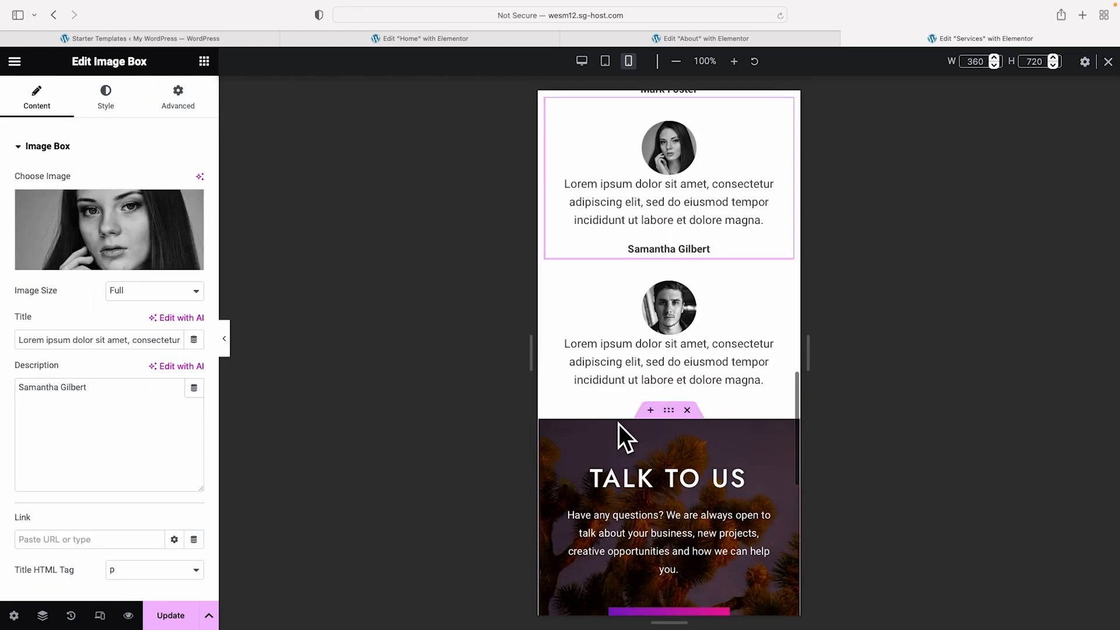
# Set the testimonials grid section's mobile bottom padding to 50 px and check the gap above the Talk to Us block
pyautogui.scroll(10, 762, 394)
pyautogui.scroll(1, 749, 392)
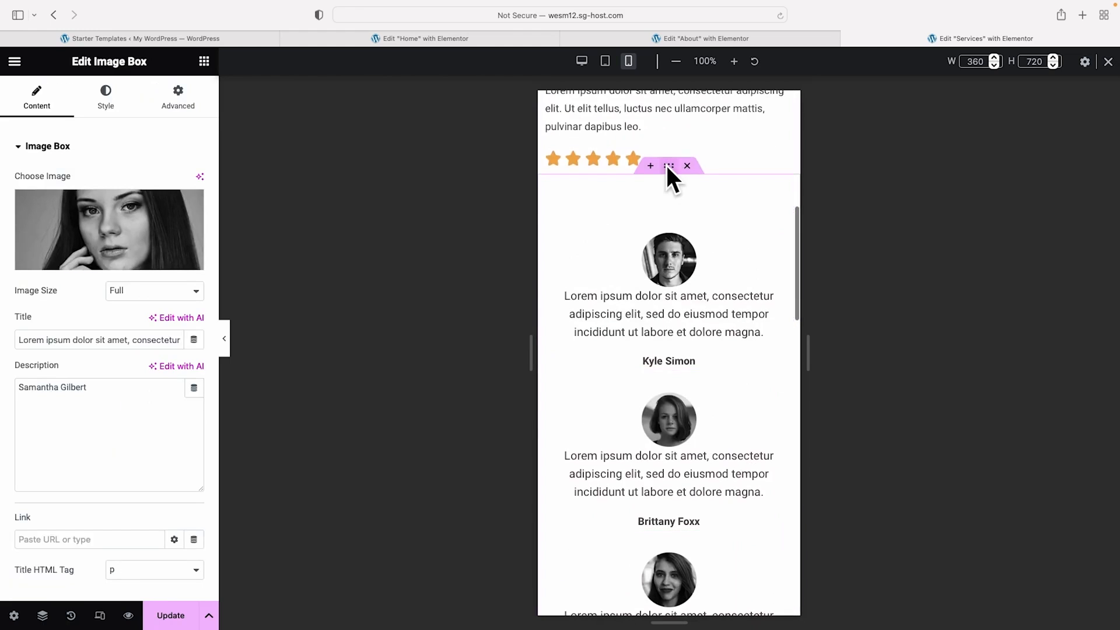
pyautogui.click(669, 166)
pyautogui.scroll(-10, 759, 331)
pyautogui.scroll(-1, 737, 331)
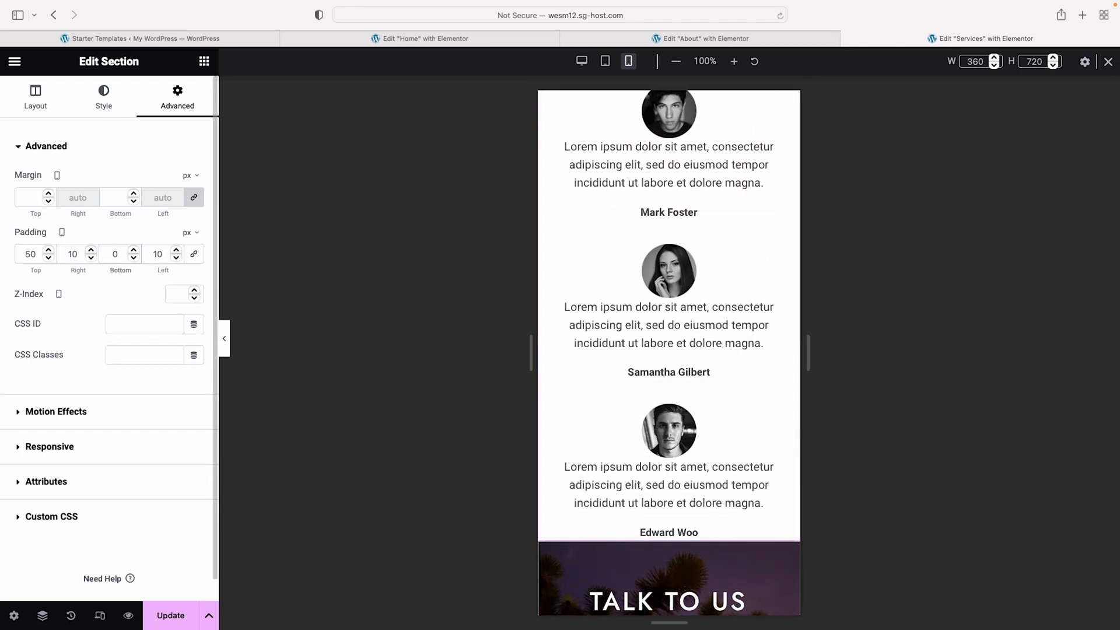
pyautogui.write('5')
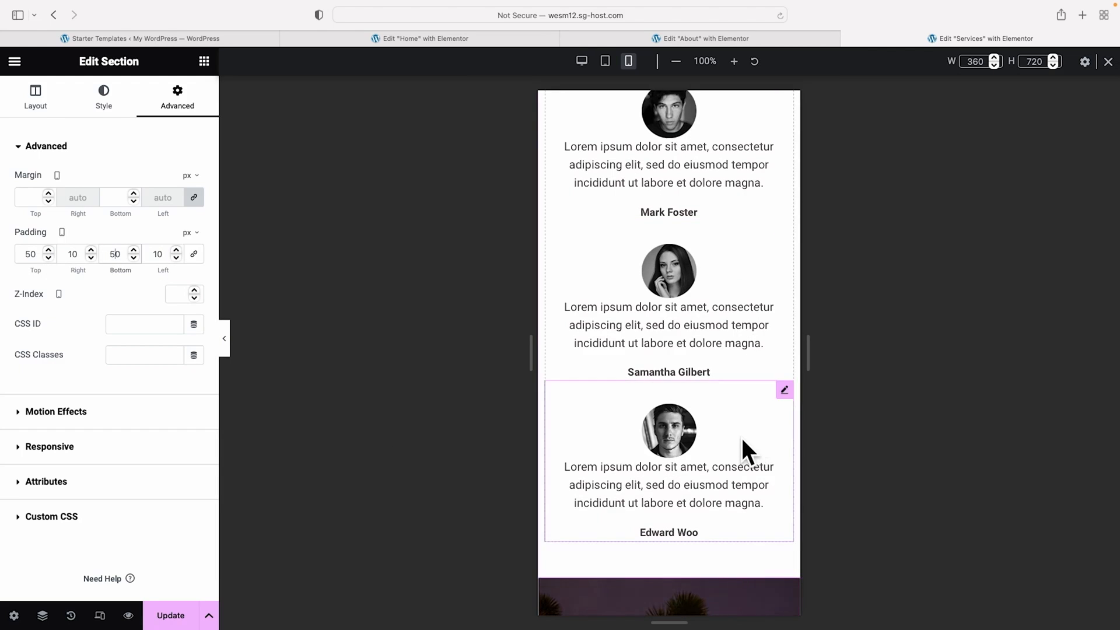
pyautogui.scroll(-5, 742, 436)
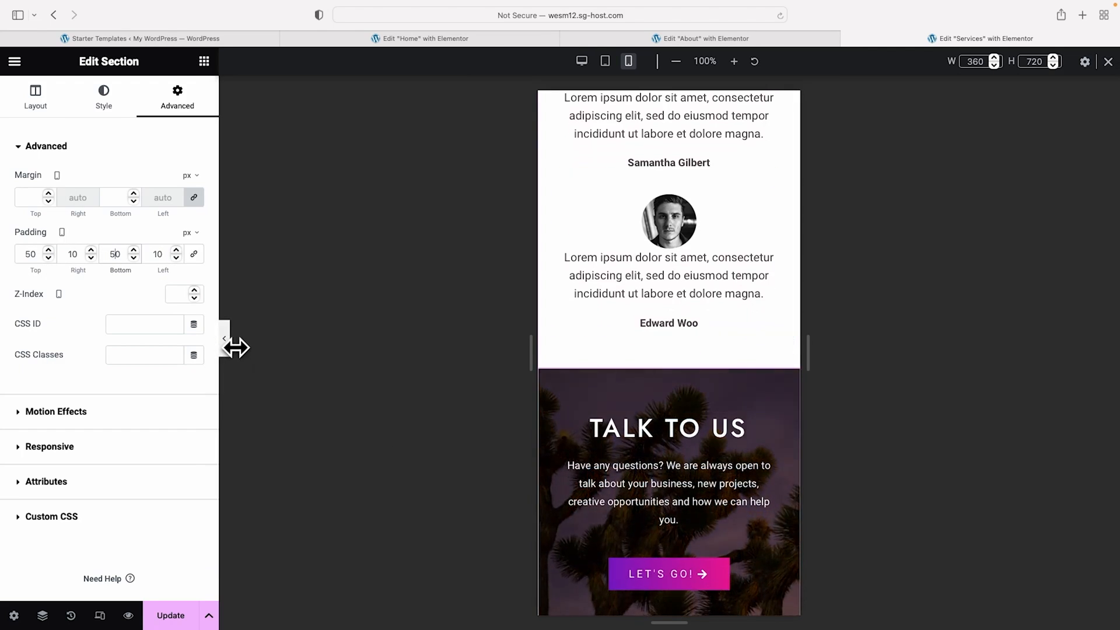
# Preview the mobile layout, then center the "Quote Here" heading and the paragraph below it for mobile
pyautogui.click(227, 348)
pyautogui.scroll(5, 690, 385)
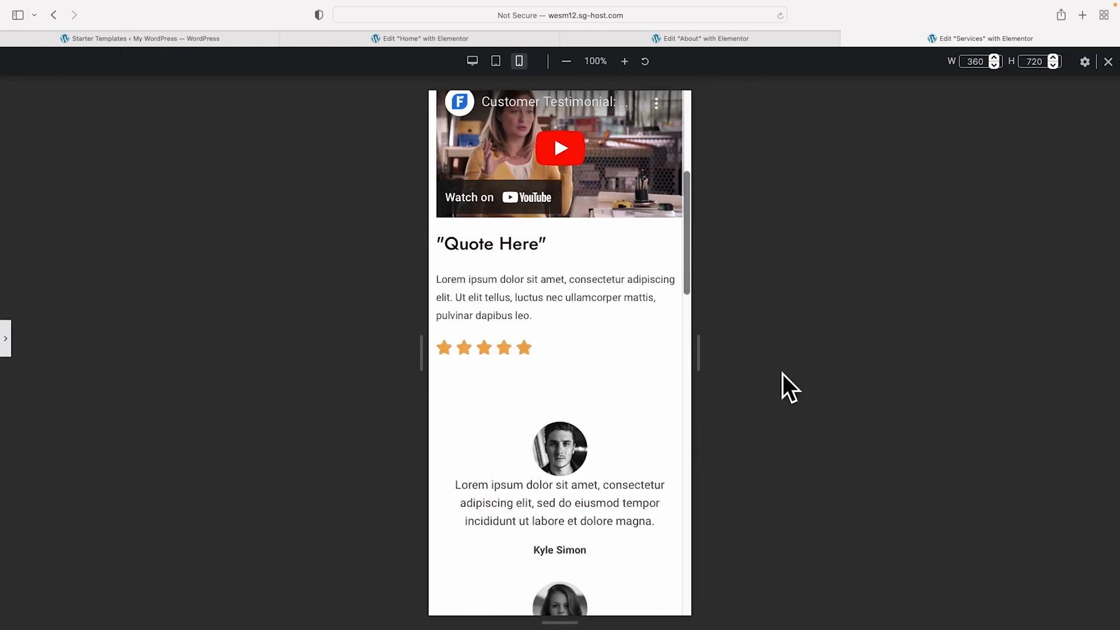
pyautogui.scroll(1, 782, 373)
pyautogui.click(5, 344)
pyautogui.click(787, 274)
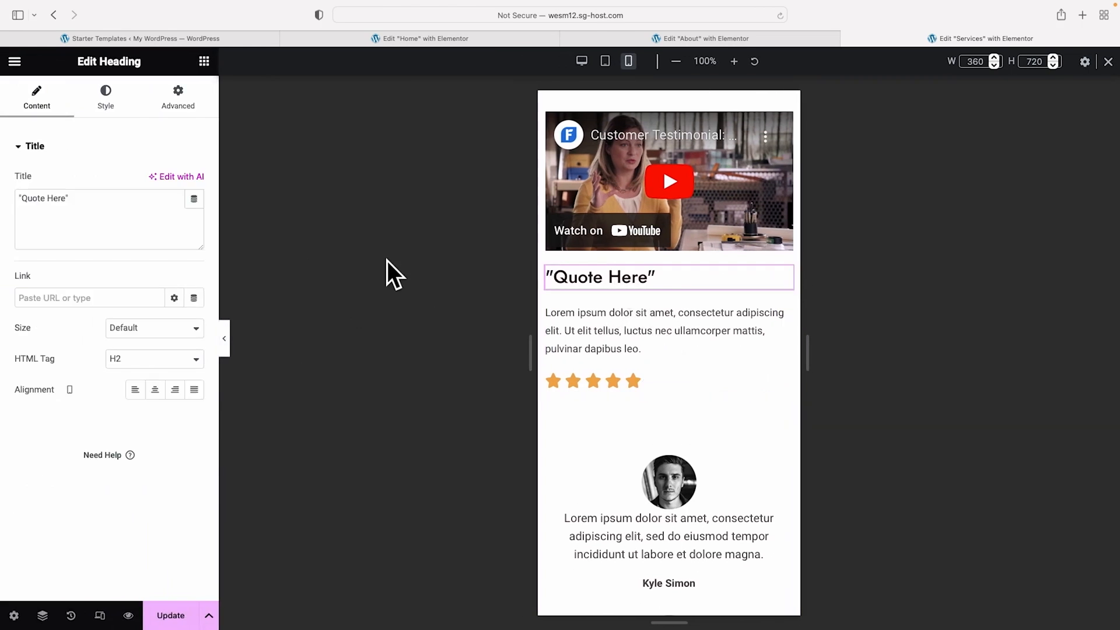
pyautogui.click(155, 389)
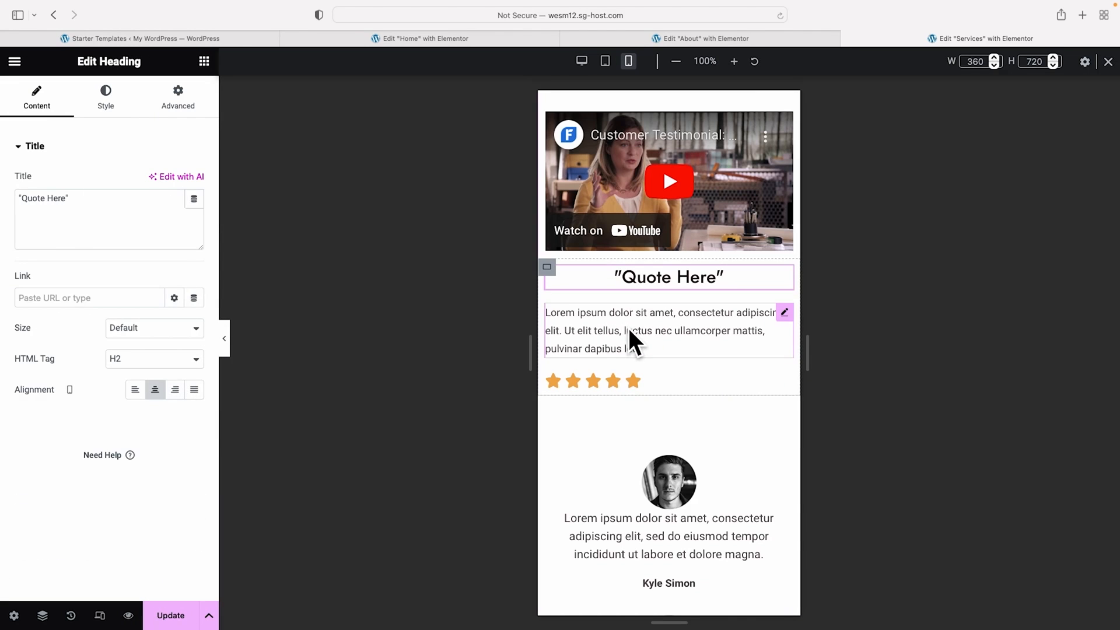
pyautogui.click(630, 331)
pyautogui.click(105, 97)
pyautogui.click(155, 181)
# Center the star rating under the quote text for mobile and check the section's layout
pyautogui.click(612, 381)
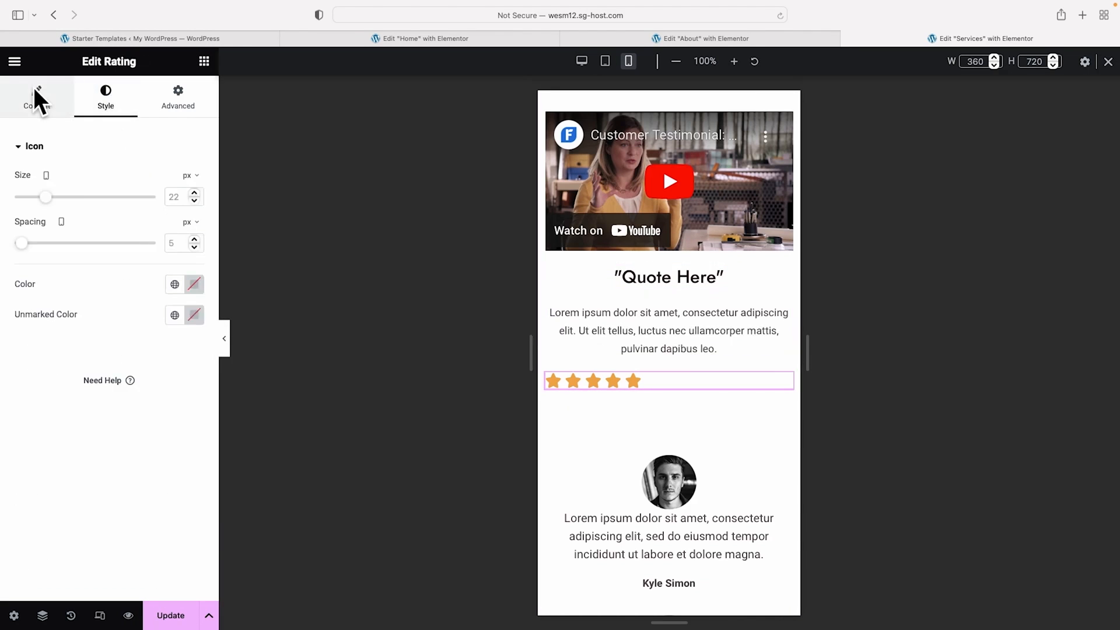
pyautogui.click(35, 93)
pyautogui.click(175, 311)
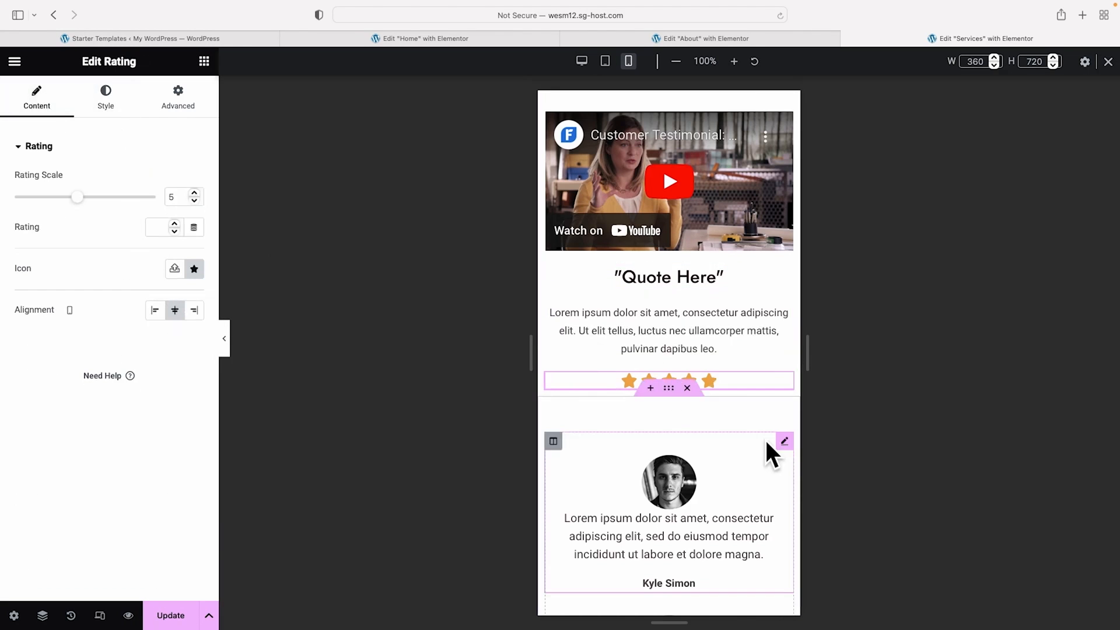
pyautogui.scroll(-3, 745, 442)
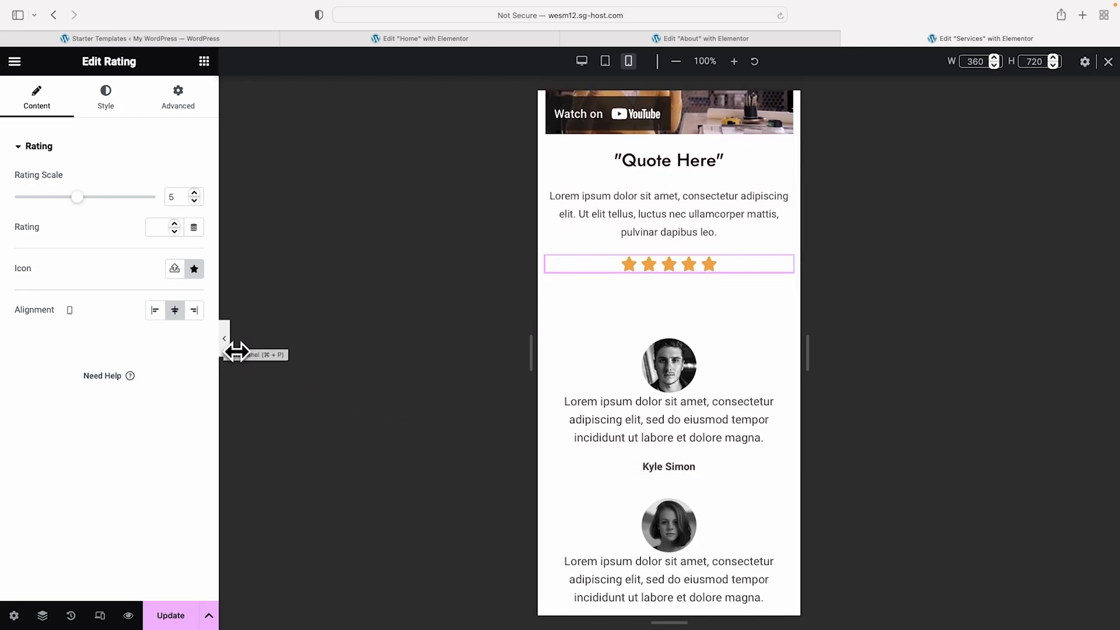
# Review the mobile layout from the testimonials up to the hero with the editing controls hidden, and save the page
pyautogui.click(237, 350)
pyautogui.scroll(3, 532, 426)
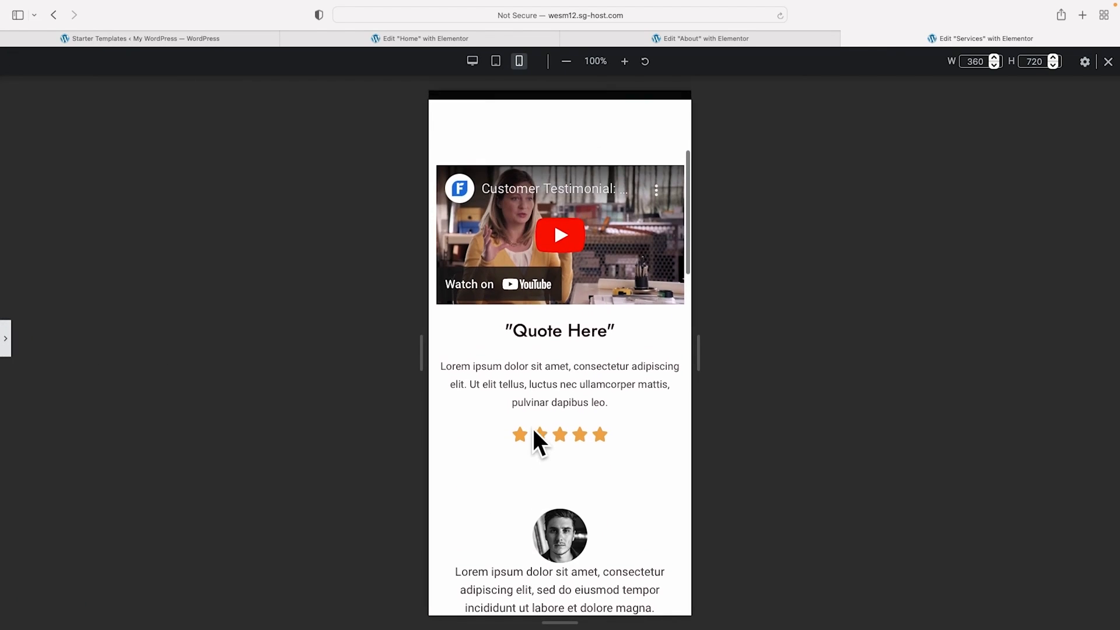
pyautogui.scroll(4, 532, 426)
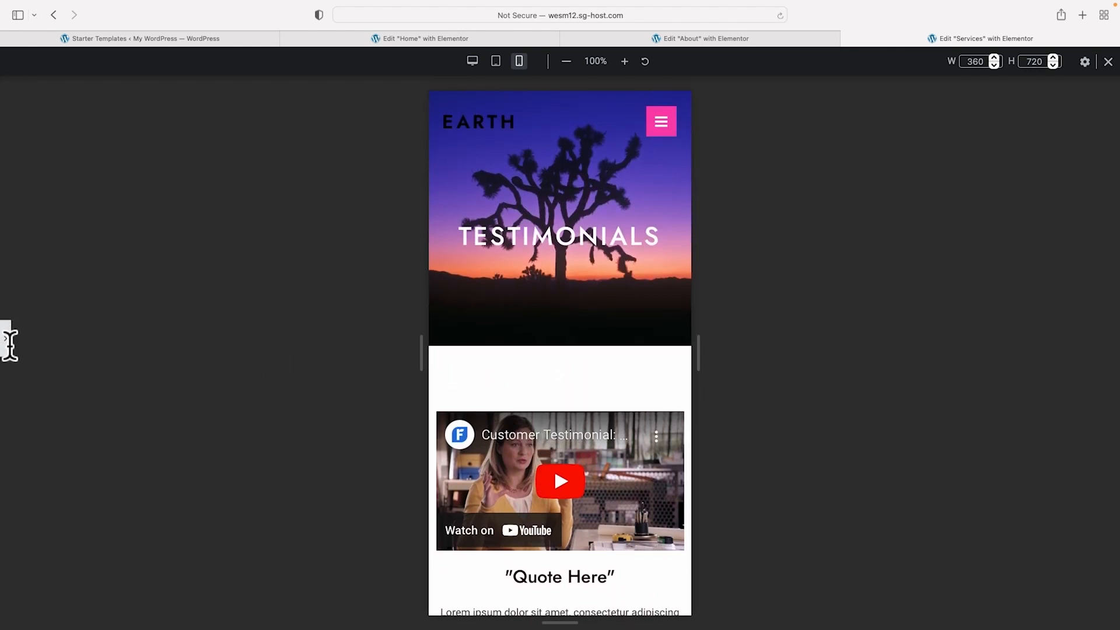
pyautogui.click(9, 341)
pyautogui.scroll(-6, 554, 416)
pyautogui.scroll(-7, 554, 414)
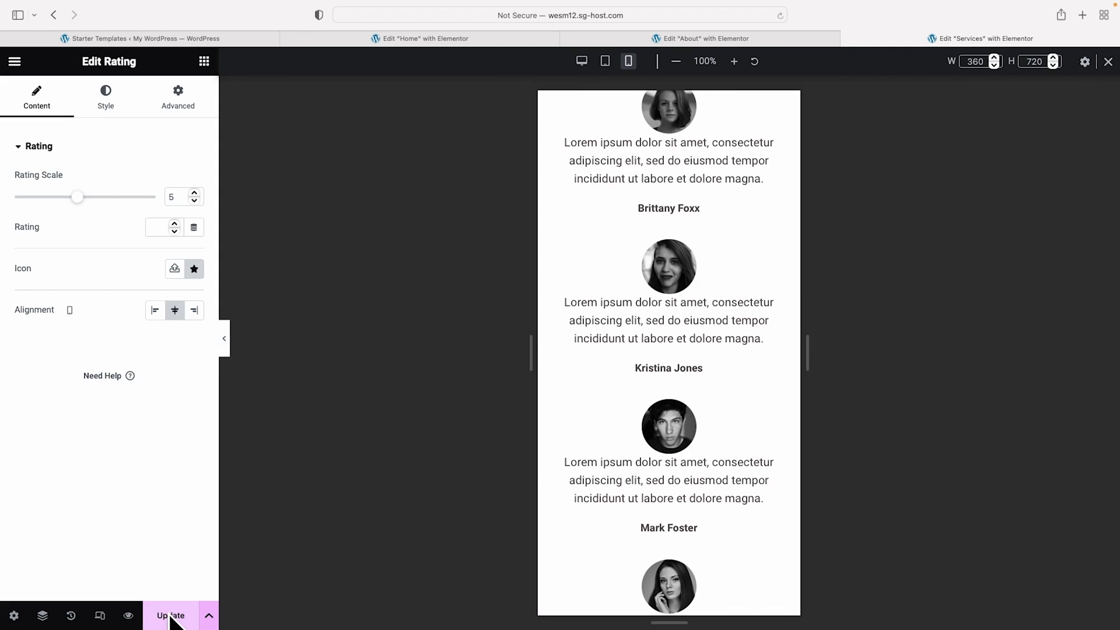
pyautogui.click(170, 615)
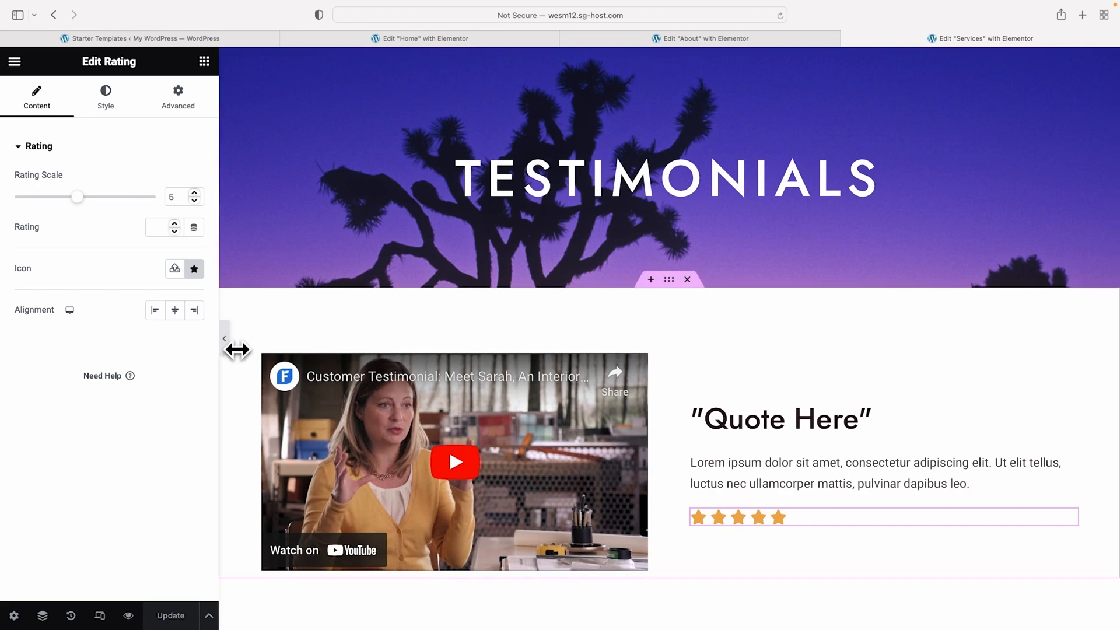
# Preview the Testimonials page in desktop layout, and exit the editor to the WordPress list of all pages
pyautogui.click(228, 341)
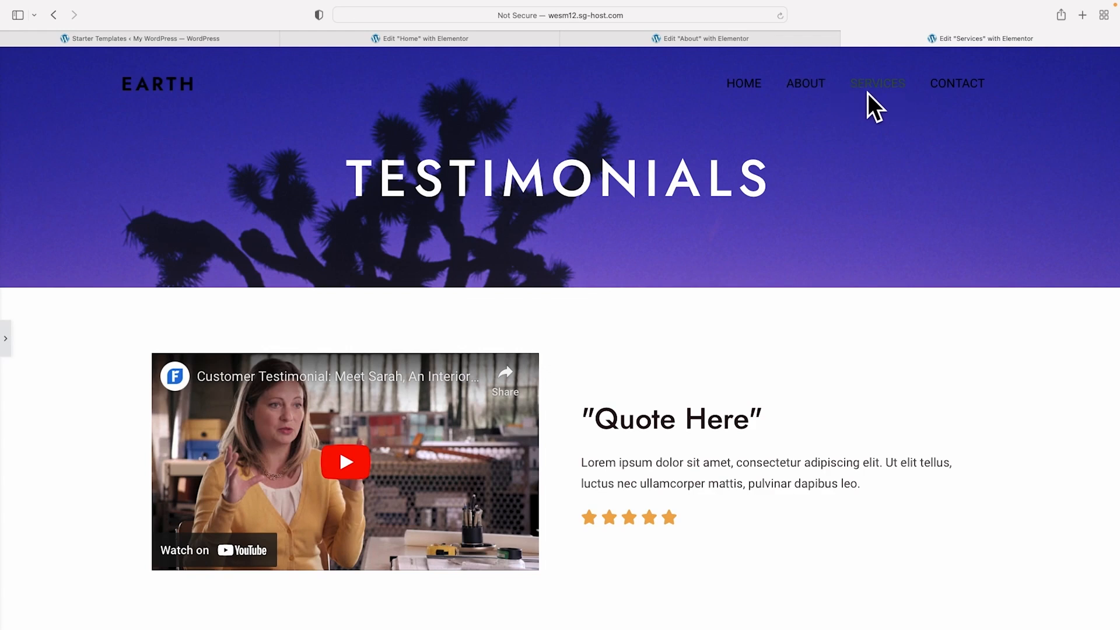
pyautogui.click(5, 339)
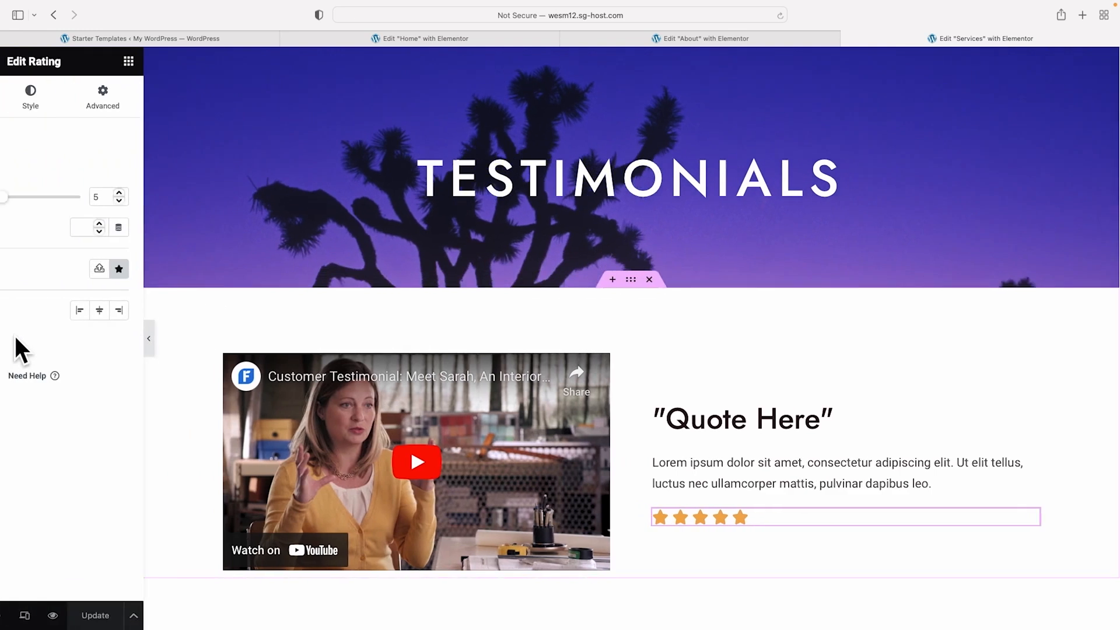
pyautogui.click(15, 62)
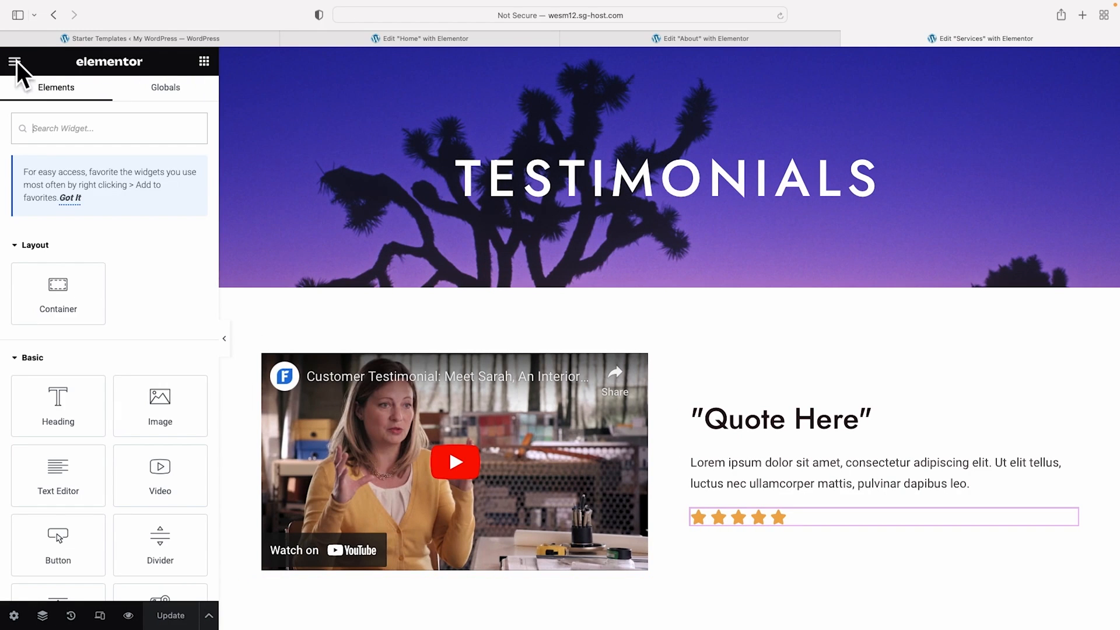
pyautogui.click(15, 62)
pyautogui.click(65, 377)
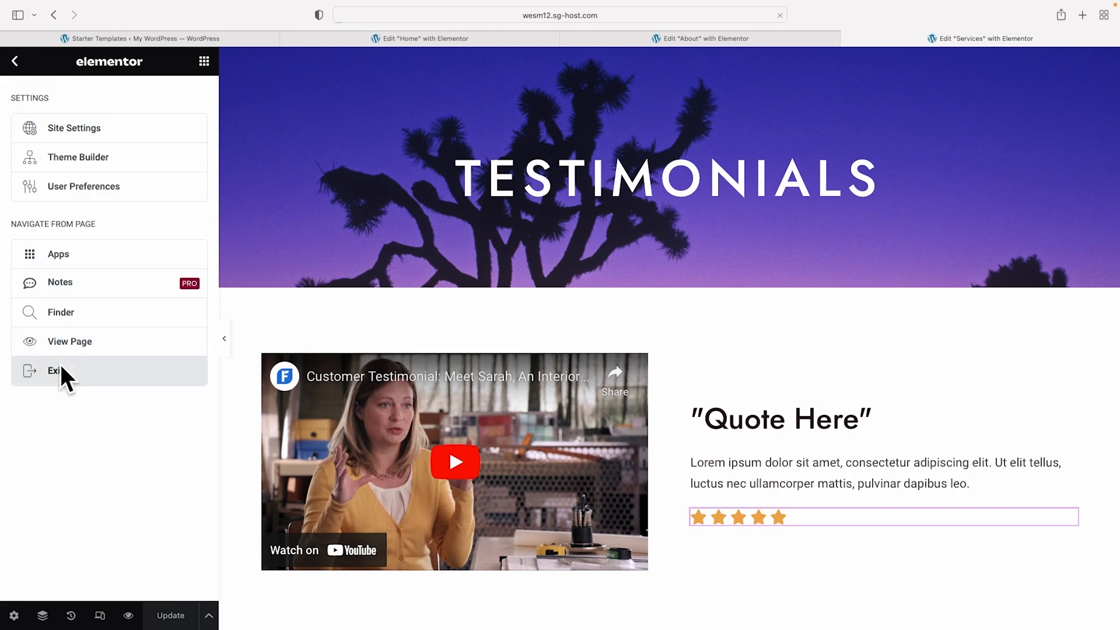
pyautogui.moveTo(43, 254)
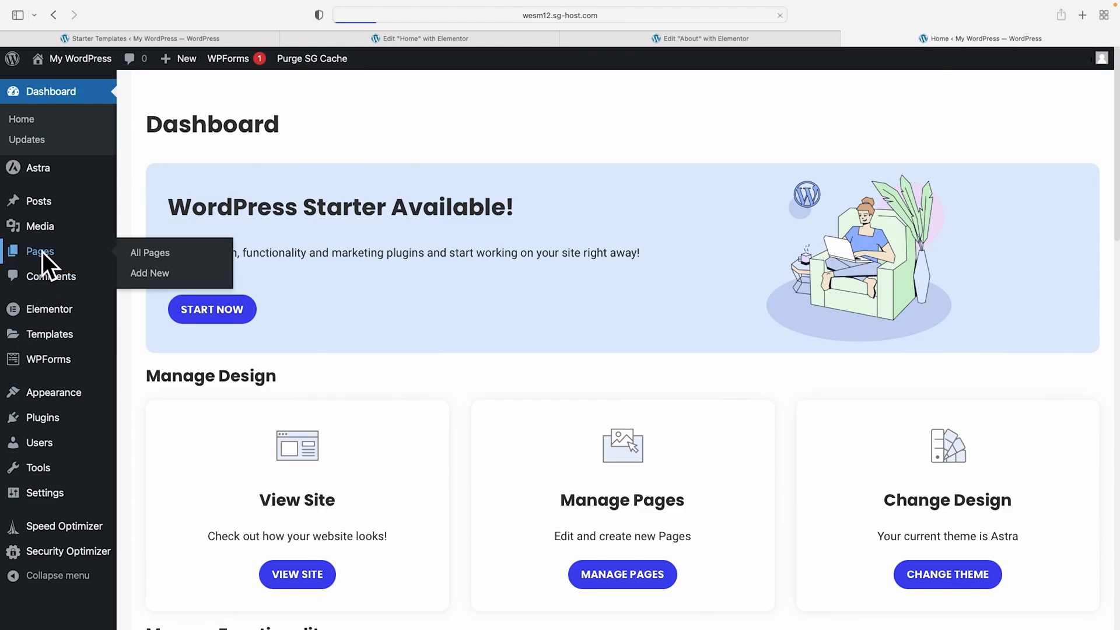
pyautogui.click(42, 251)
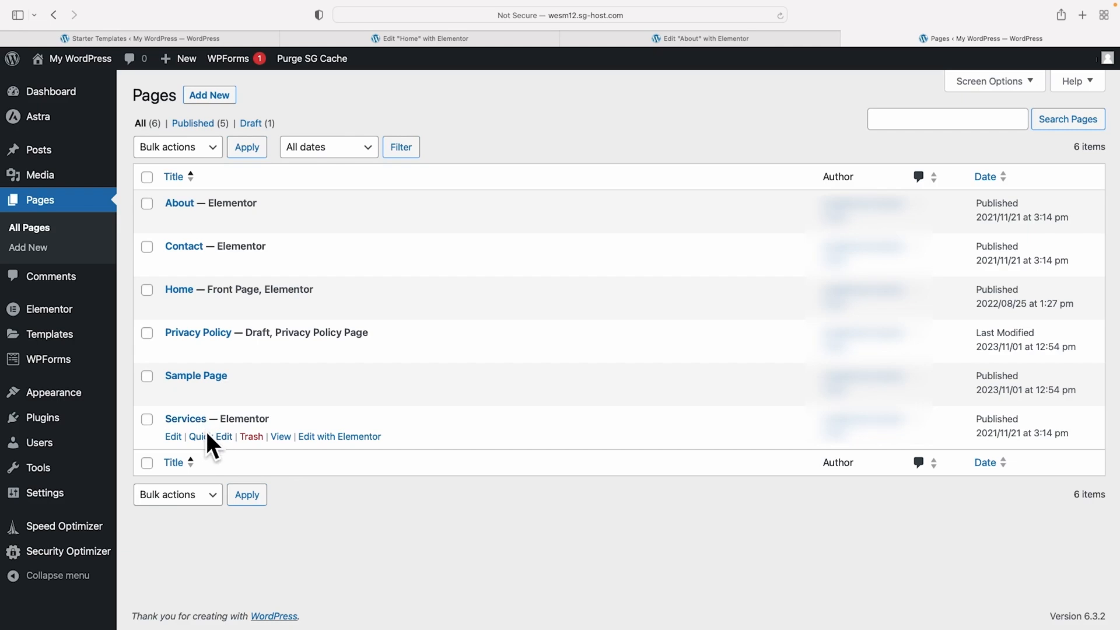
# Rename the Services page to Testimonials, change its slug to match the new title, and save
pyautogui.click(202, 437)
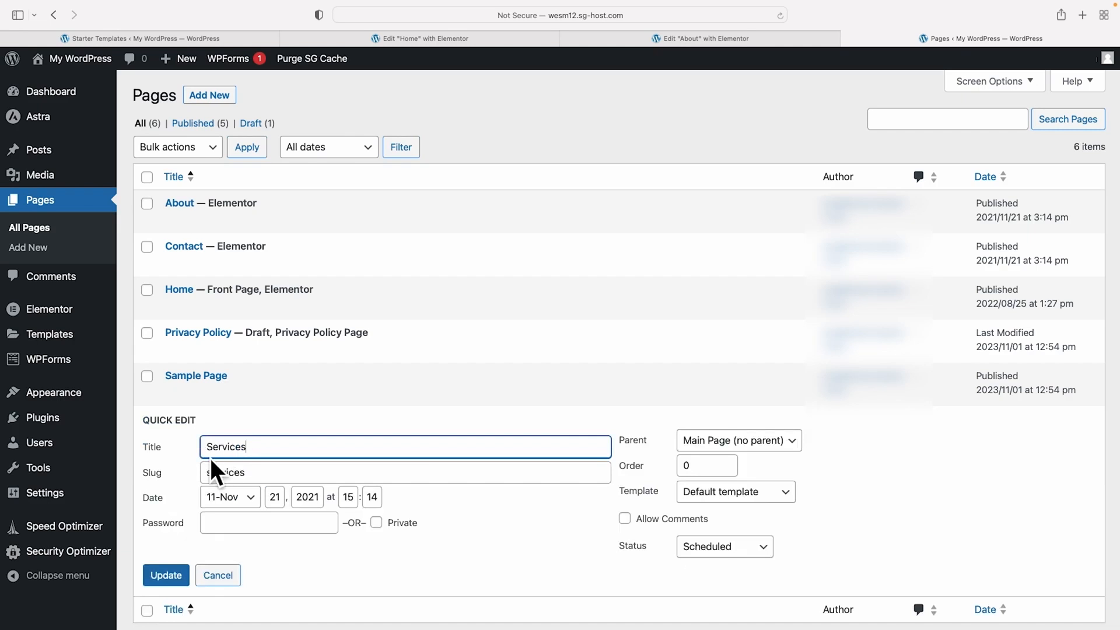
pyautogui.write('Testimonials')
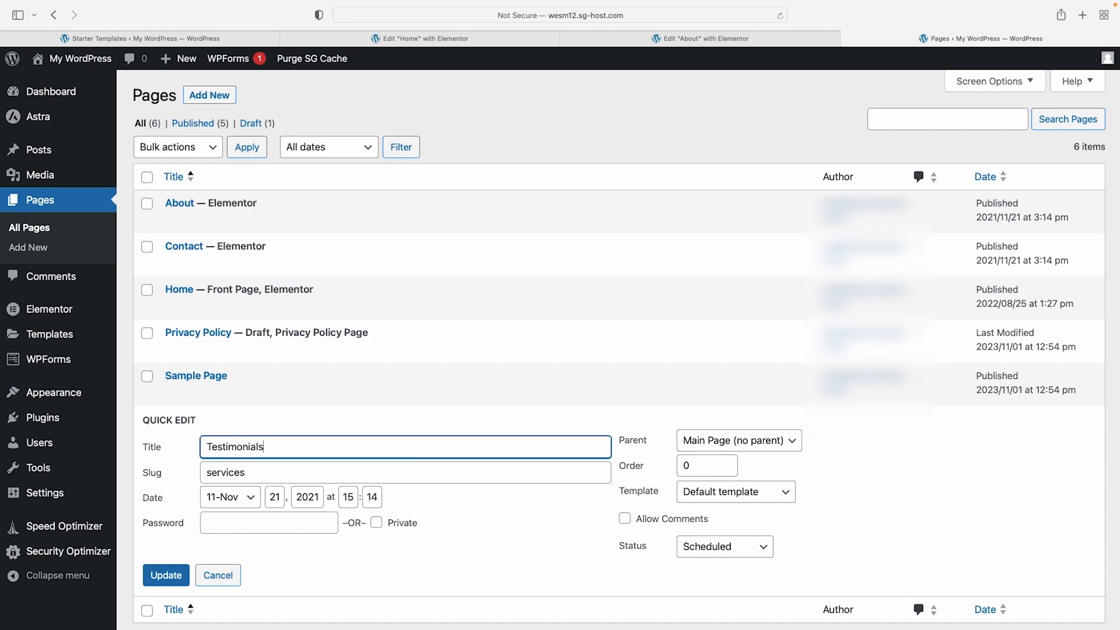
pyautogui.doubleClick(229, 474)
pyautogui.scroll(-1, 234, 472)
pyautogui.write('testo')
pyautogui.click(167, 565)
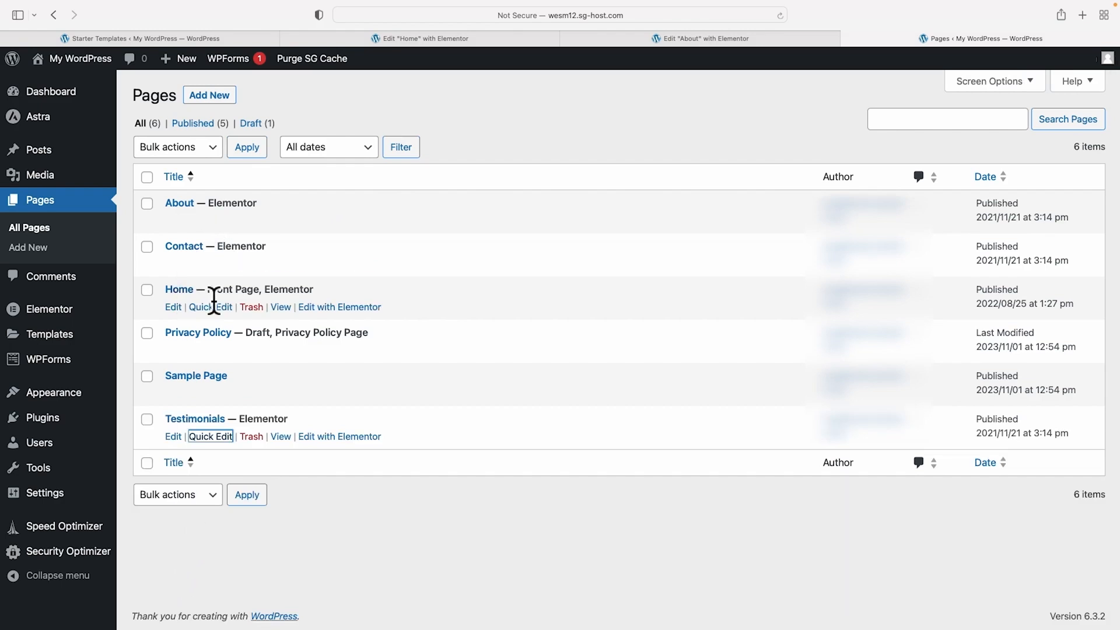
# View the live Home page to check its navigation menu, and return to the WordPress dashboard
pyautogui.click(283, 308)
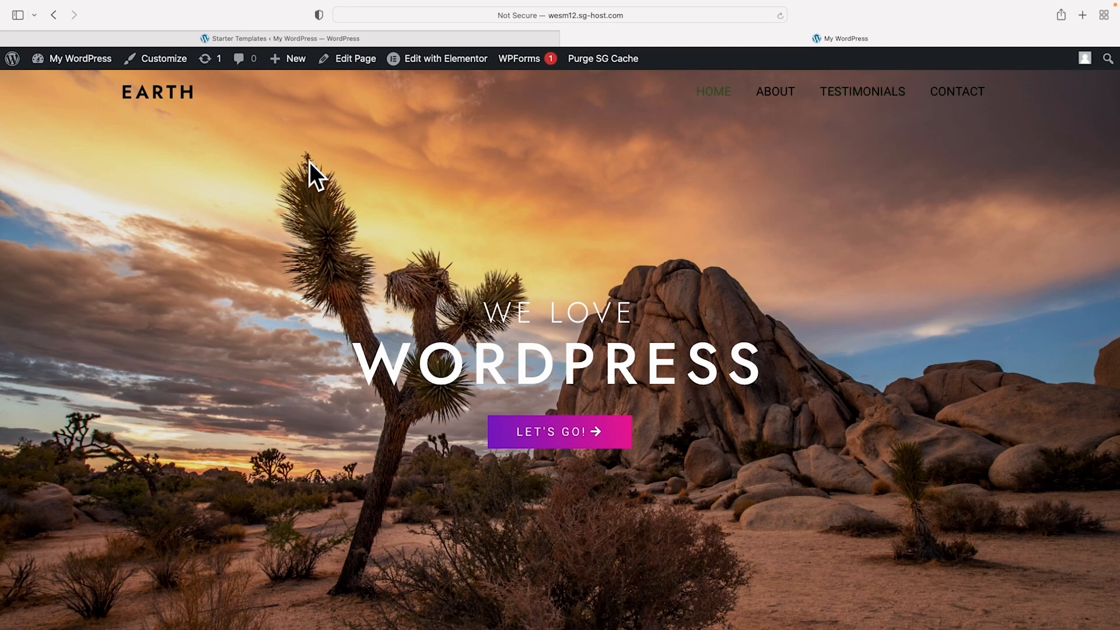
pyautogui.moveTo(65, 60)
pyautogui.click(65, 76)
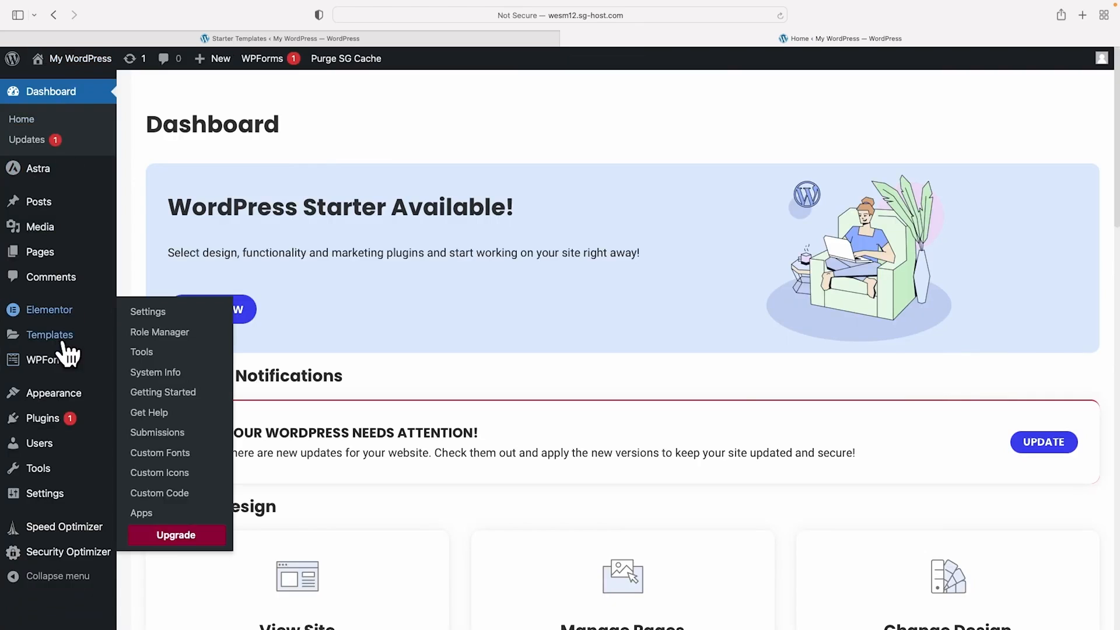
# Search the plugin directory for "duplicate page" and install and activate the Duplicate Page plugin
pyautogui.moveTo(53, 422)
pyautogui.click(162, 442)
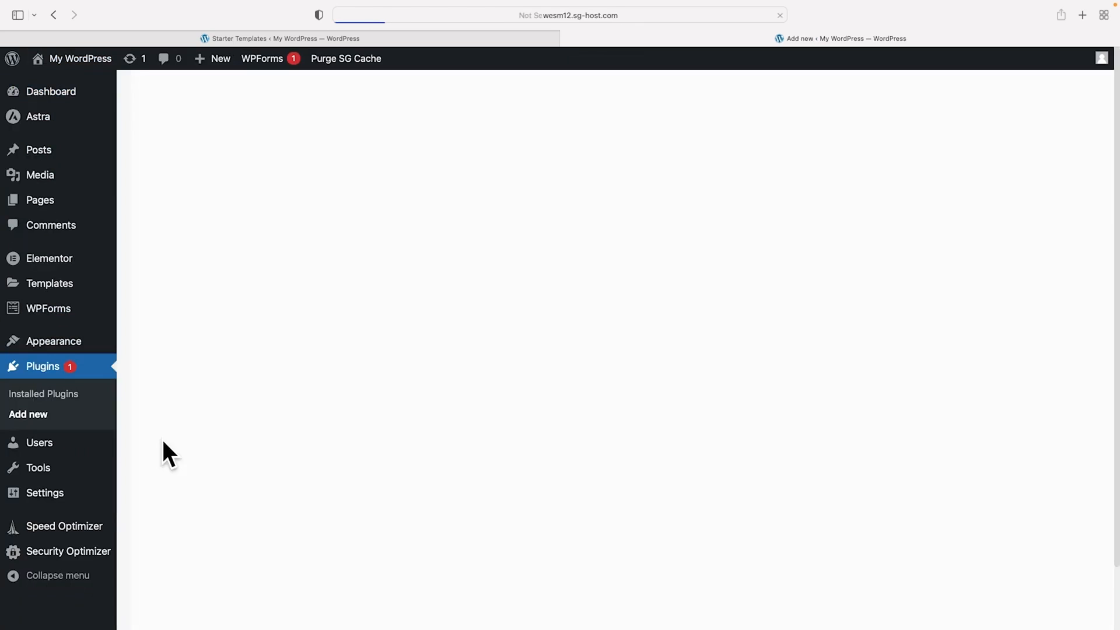
pyautogui.click(849, 139)
pyautogui.write('duplicate page')
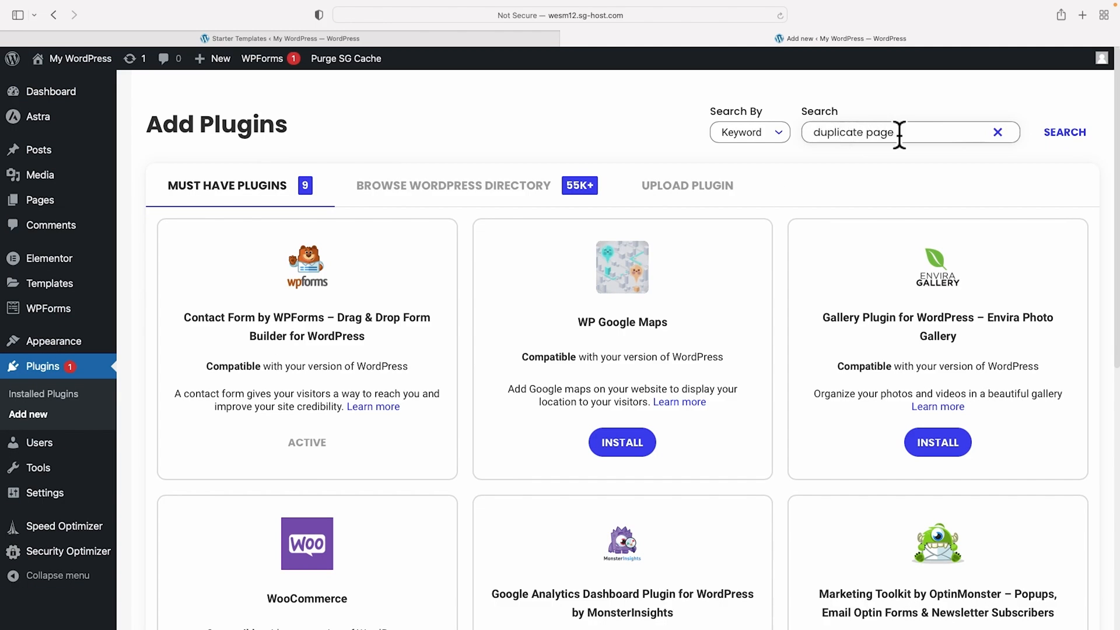
pyautogui.press('Return')
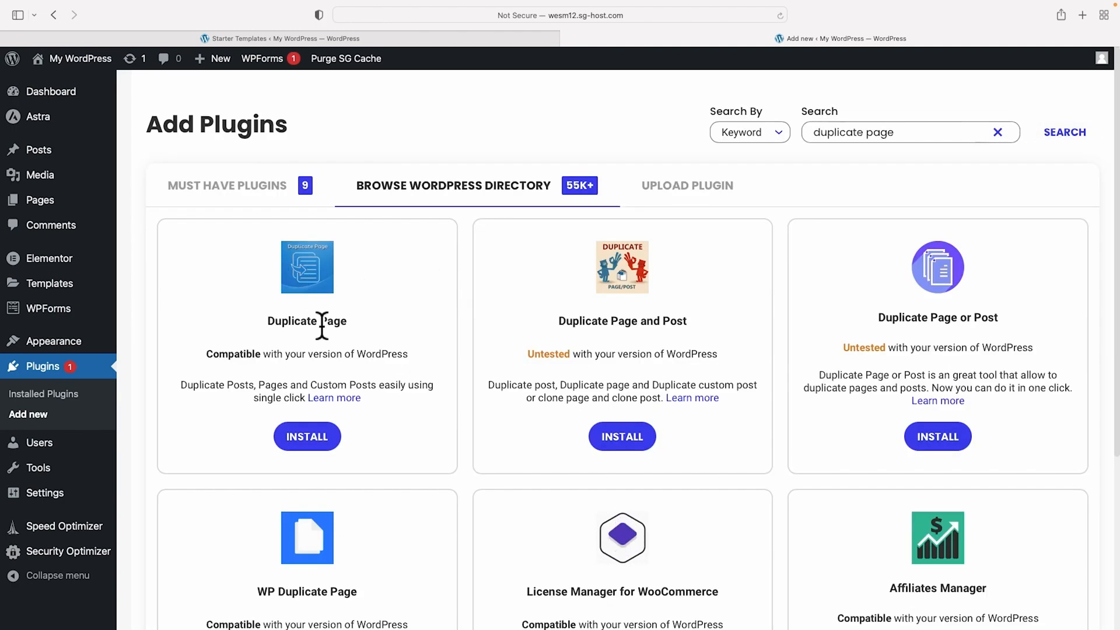
pyautogui.click(307, 437)
pyautogui.click(310, 438)
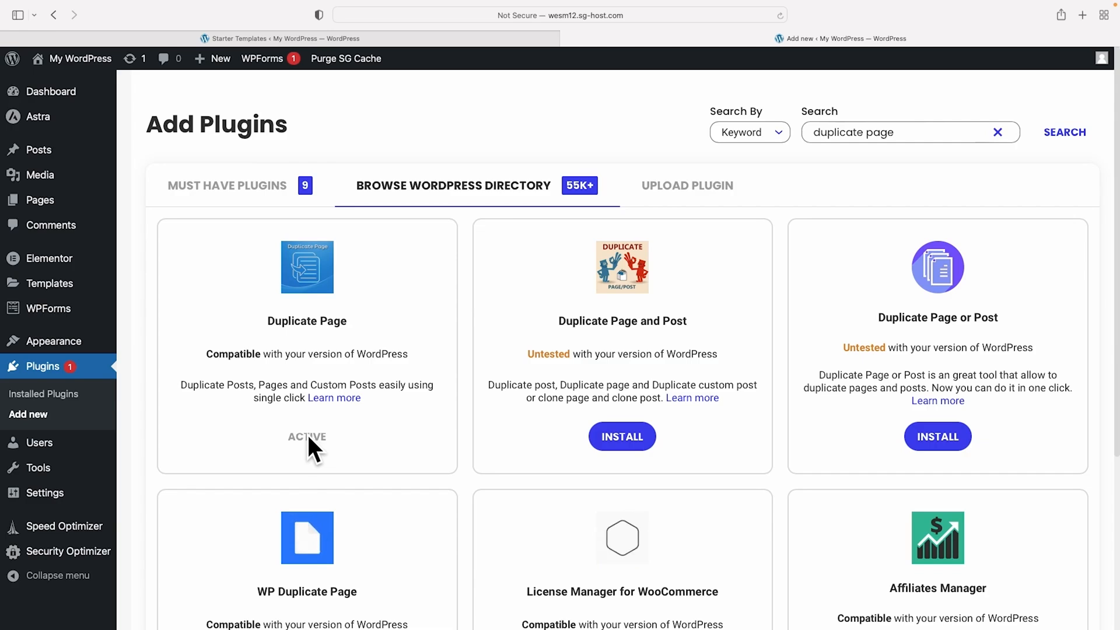
# Duplicate the About page, change the draft copy's title to FAQs, and publish it
pyautogui.moveTo(43, 202)
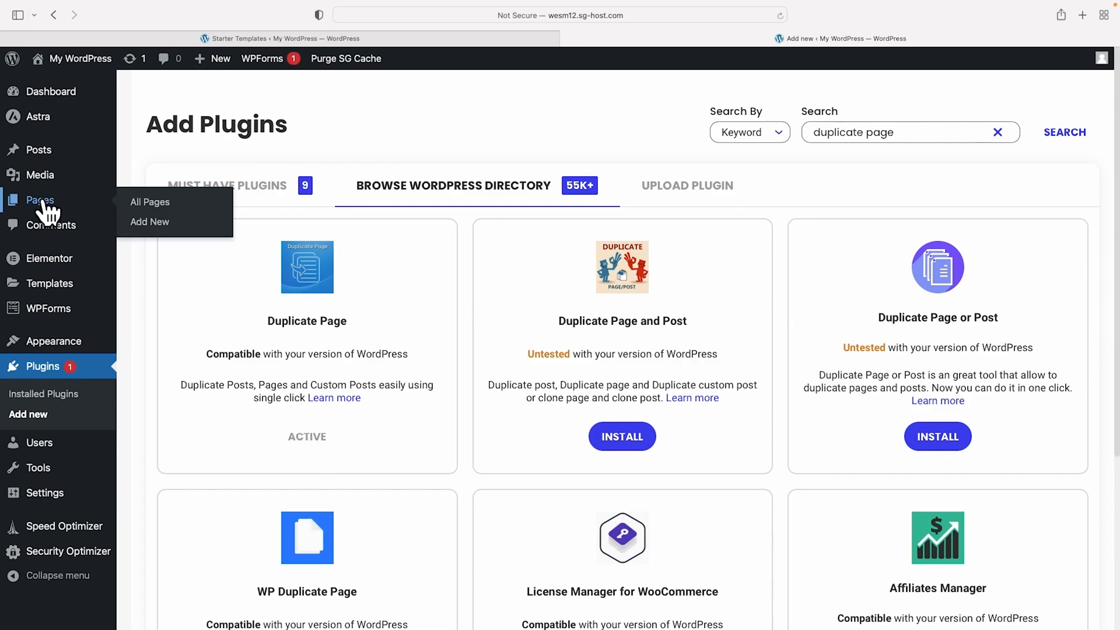
pyautogui.click(155, 202)
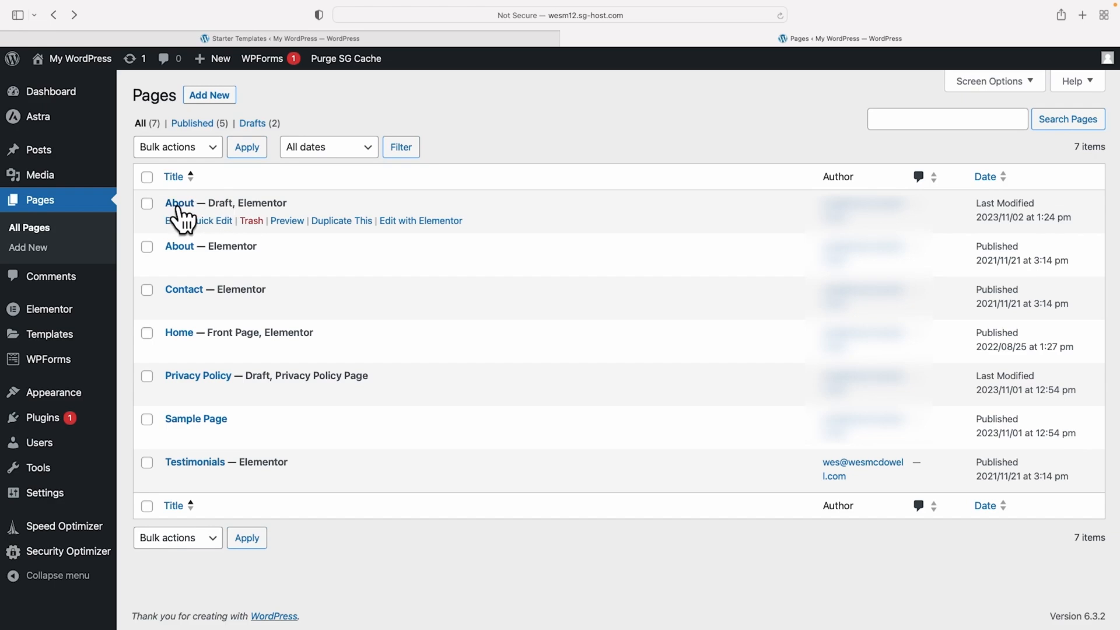
pyautogui.click(177, 204)
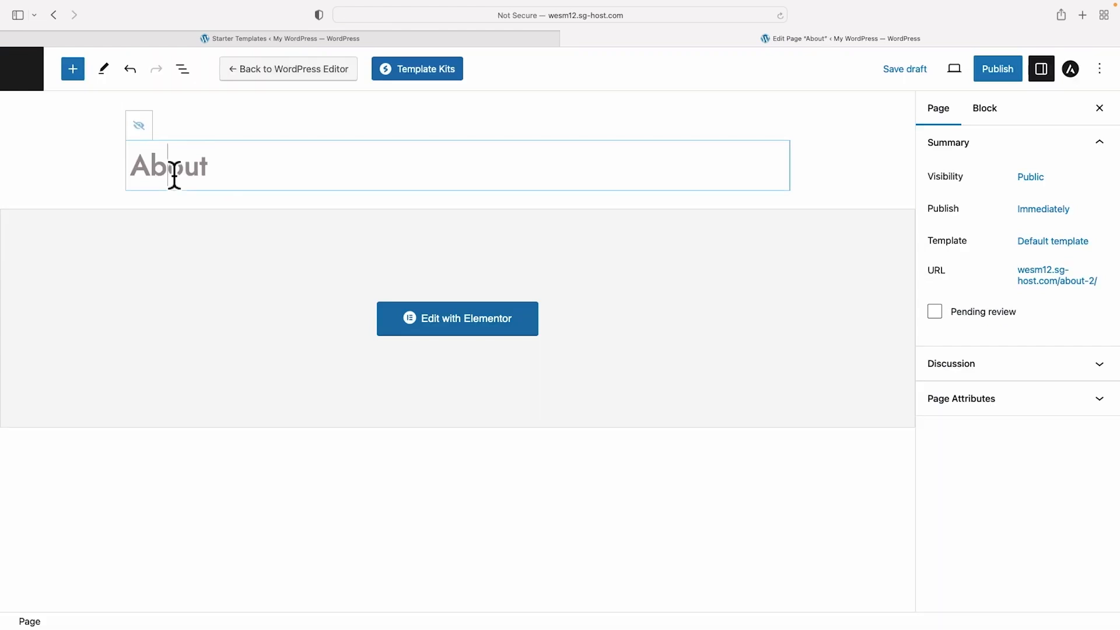
pyautogui.doubleClick(173, 177)
pyautogui.write('FAQs')
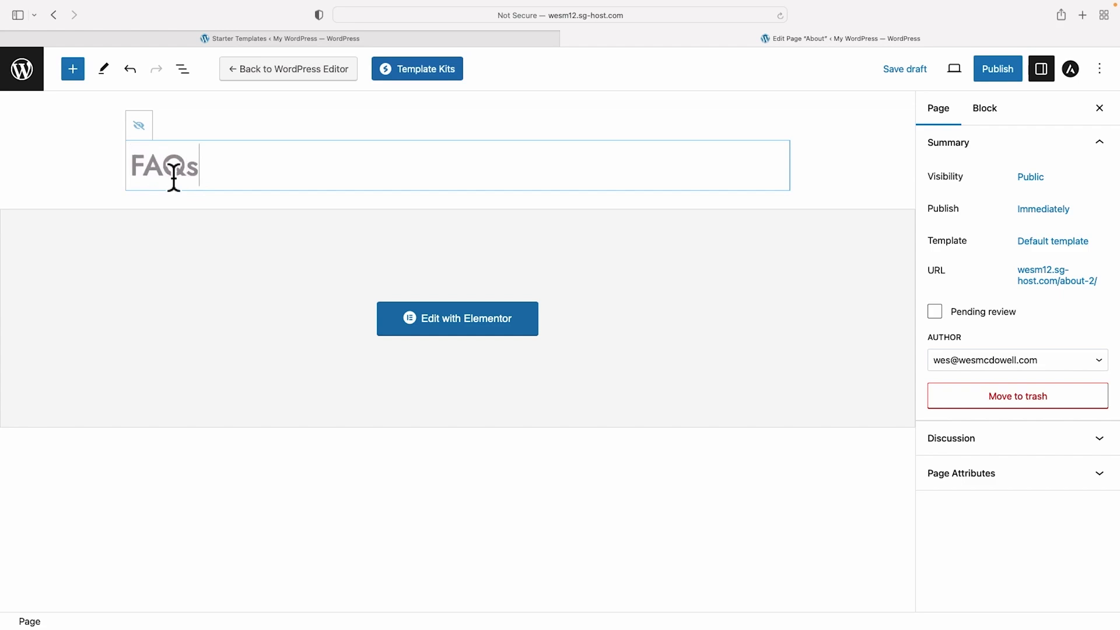
pyautogui.click(993, 72)
pyautogui.click(988, 73)
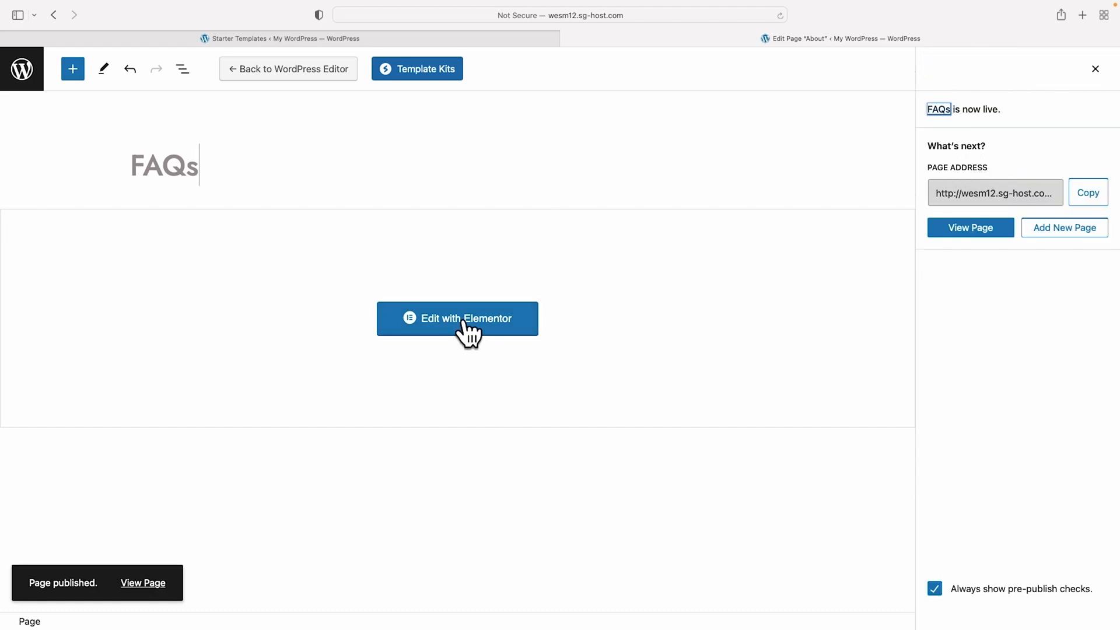
# Open the FAQs page in Elementor and look through the sections copied from the About page
pyautogui.click(466, 324)
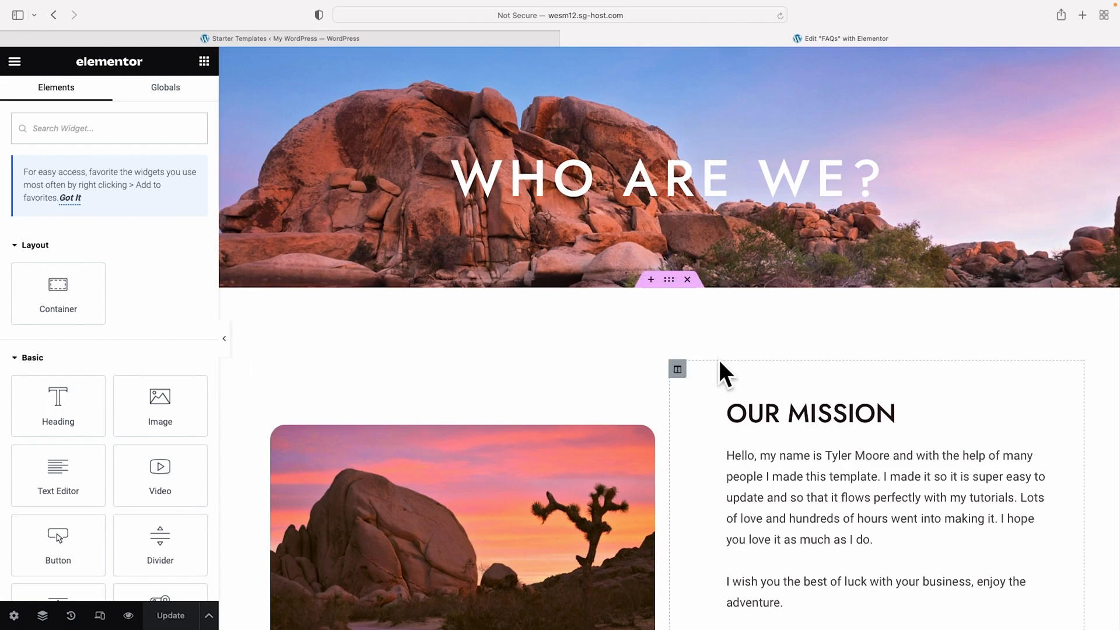
pyautogui.scroll(-5, 785, 442)
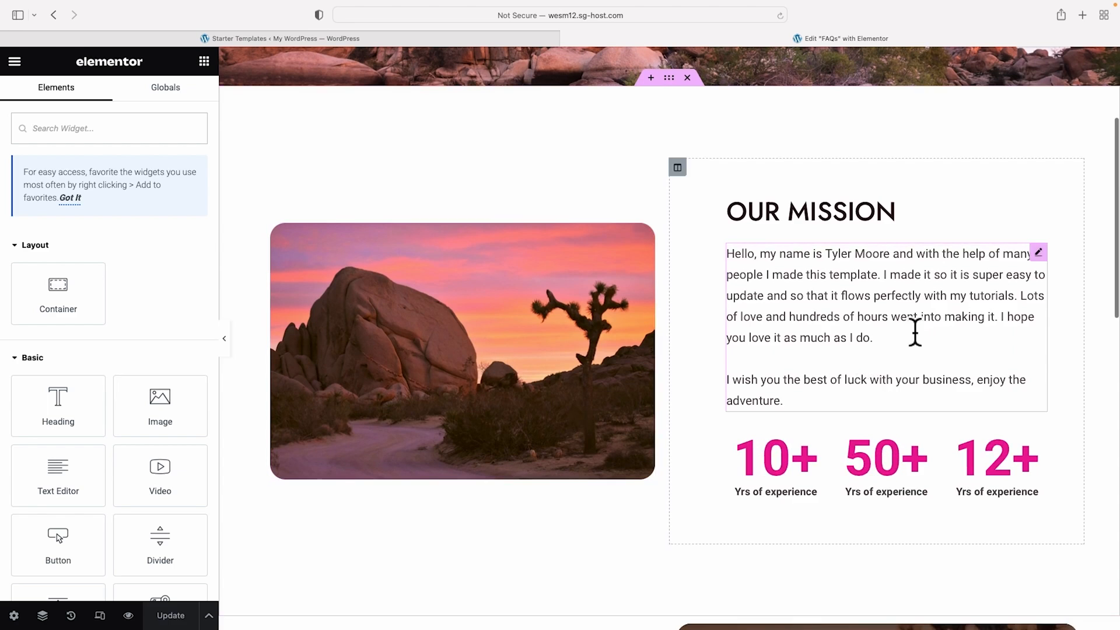
pyautogui.scroll(-5, 890, 318)
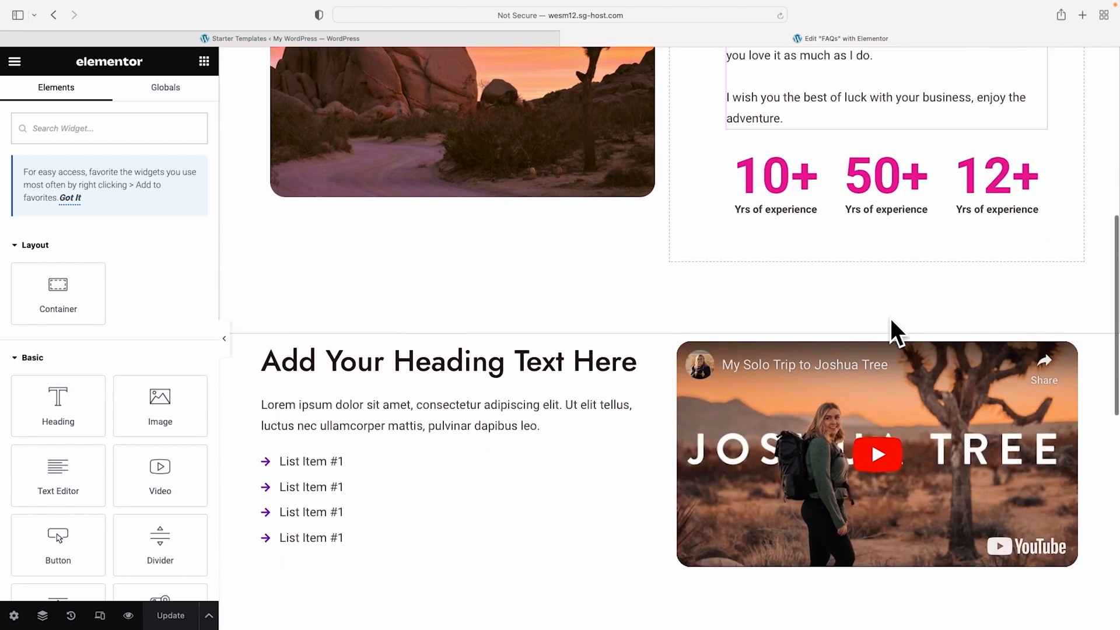
pyautogui.scroll(8, 890, 318)
pyautogui.click(688, 280)
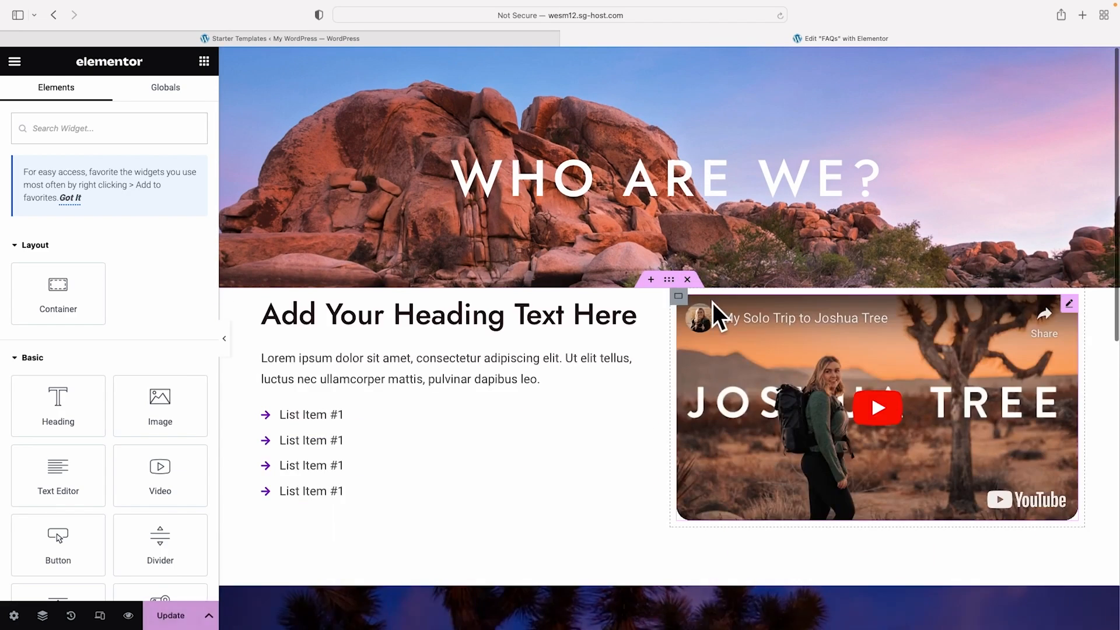
pyautogui.click(687, 280)
pyautogui.press('super+z')
pyautogui.press('super+z')
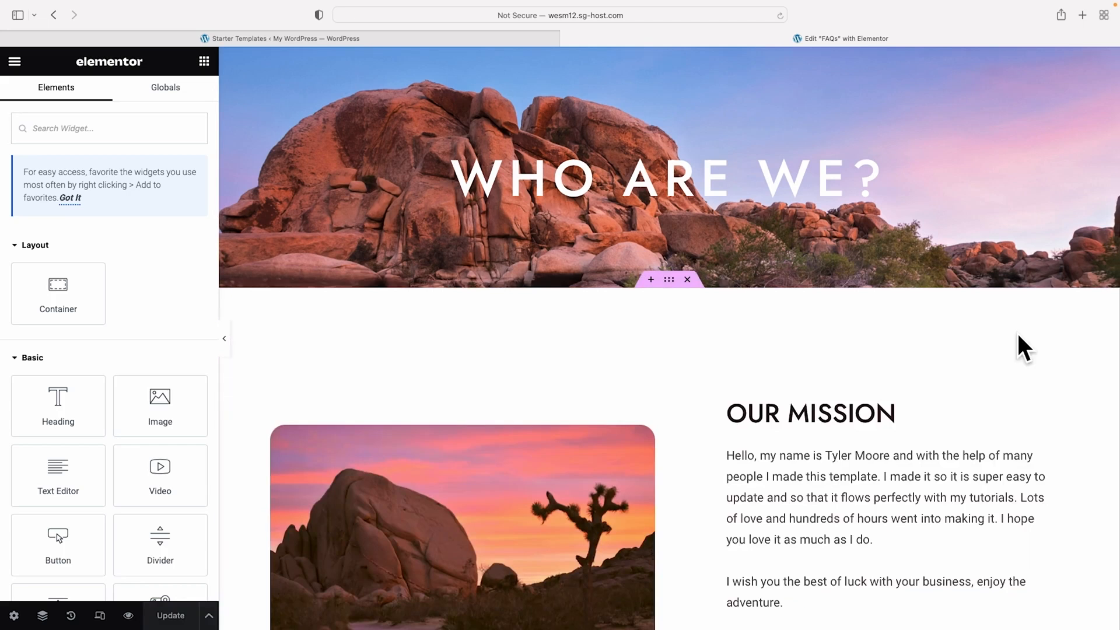
# Change the hero heading "Who Are We?" to "FAQs"
pyautogui.click(770, 181)
pyautogui.tripleClick(770, 179)
pyautogui.write('FAQs')
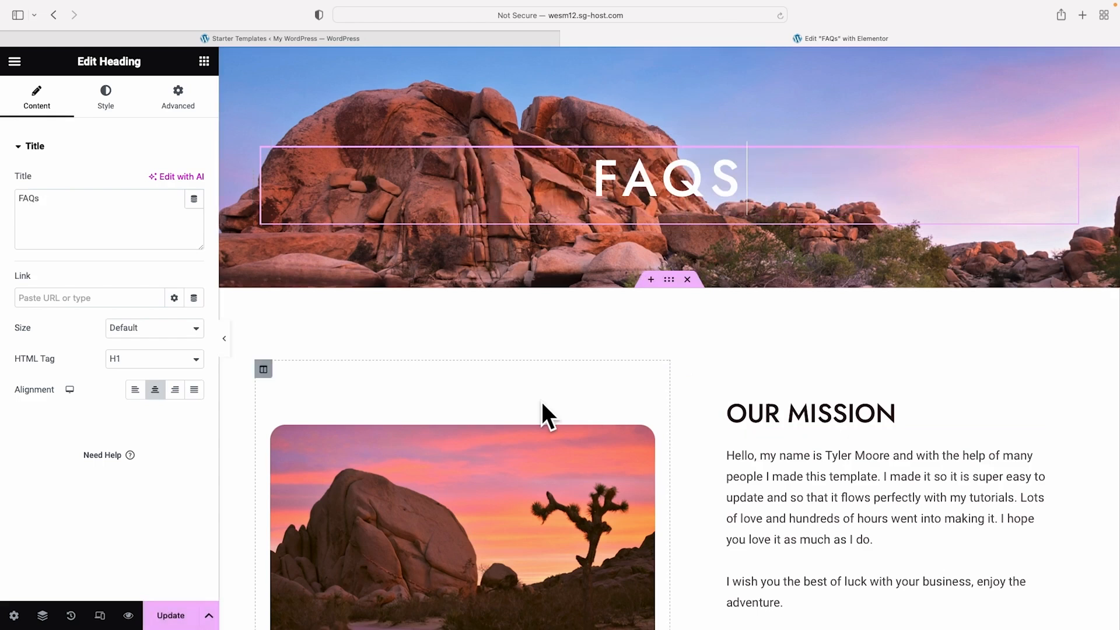
# Replace the two content sections between the hero and the Talk to Us block with an empty new section area, and save the page
pyautogui.scroll(-3, 846, 432)
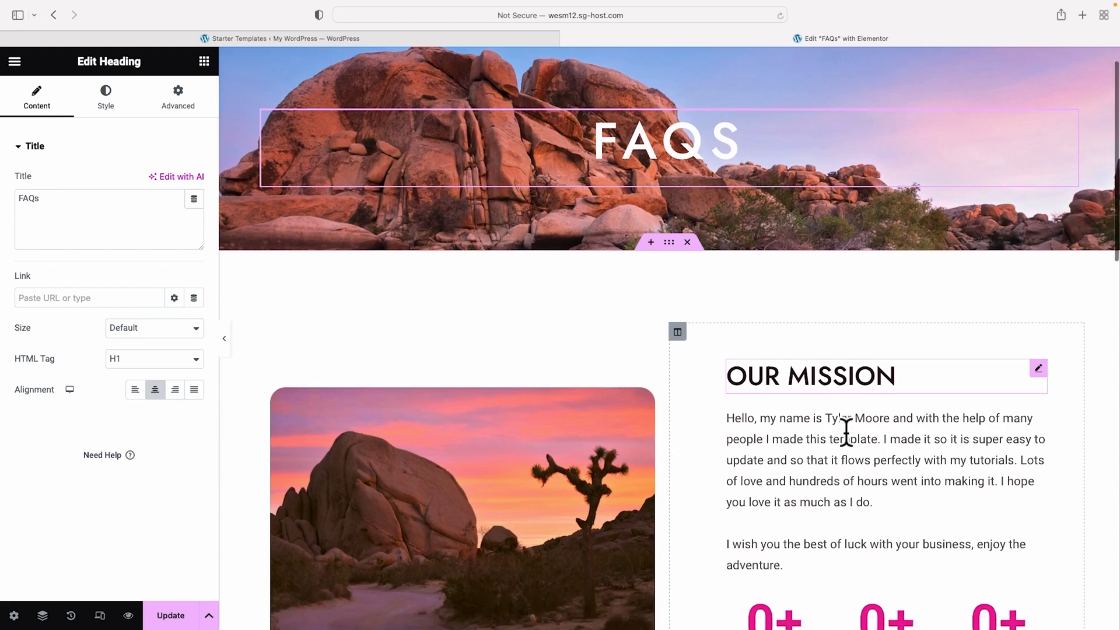
pyautogui.scroll(1, 845, 431)
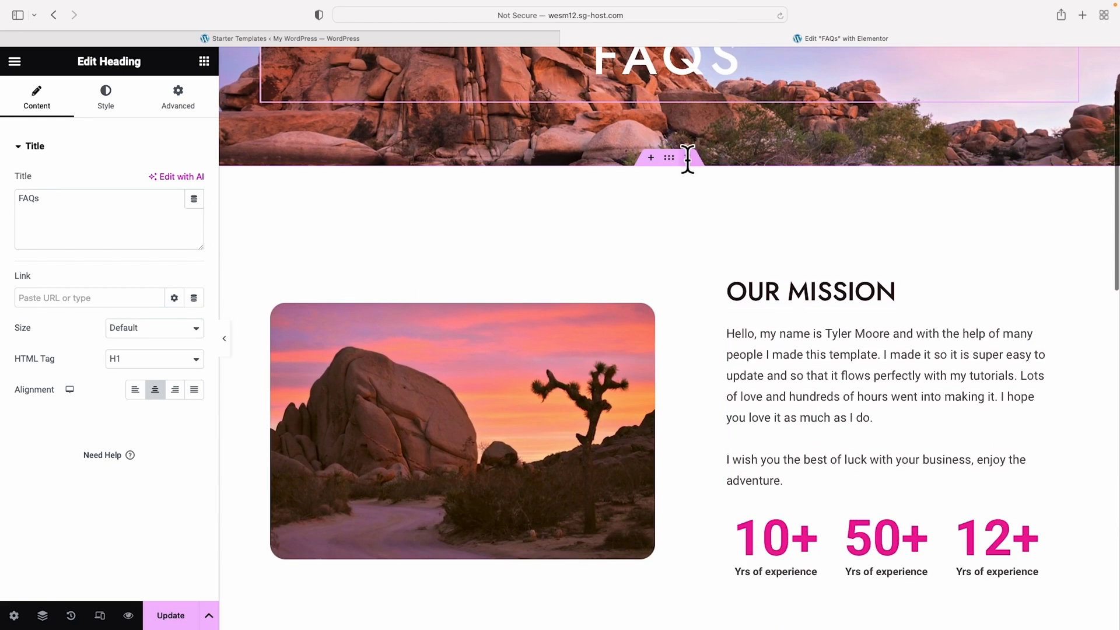
pyautogui.click(688, 158)
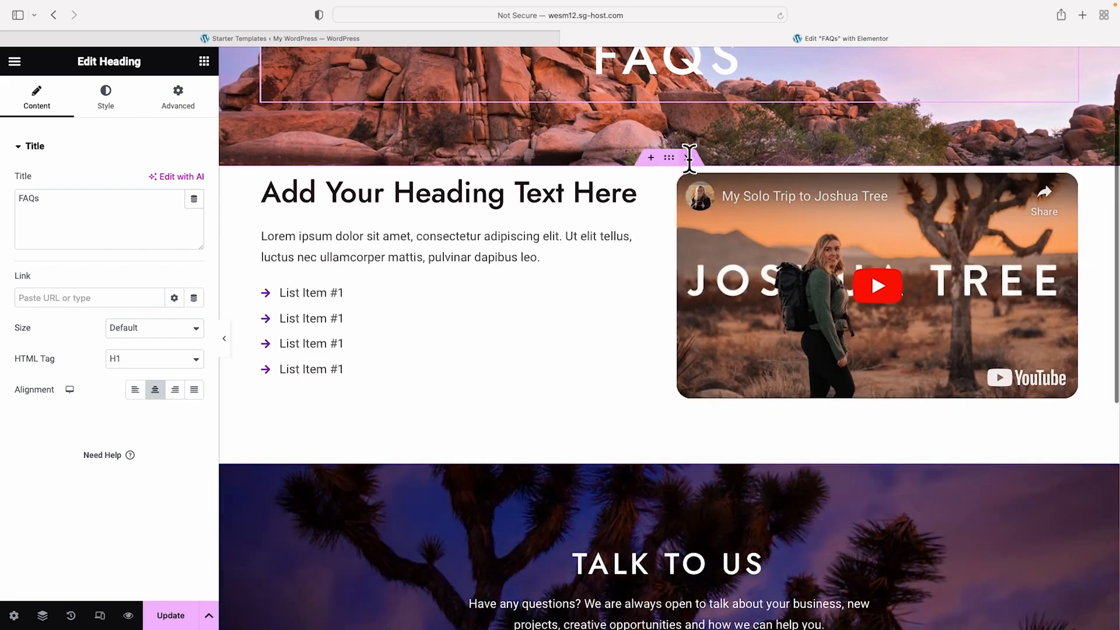
pyautogui.click(688, 158)
pyautogui.click(651, 158)
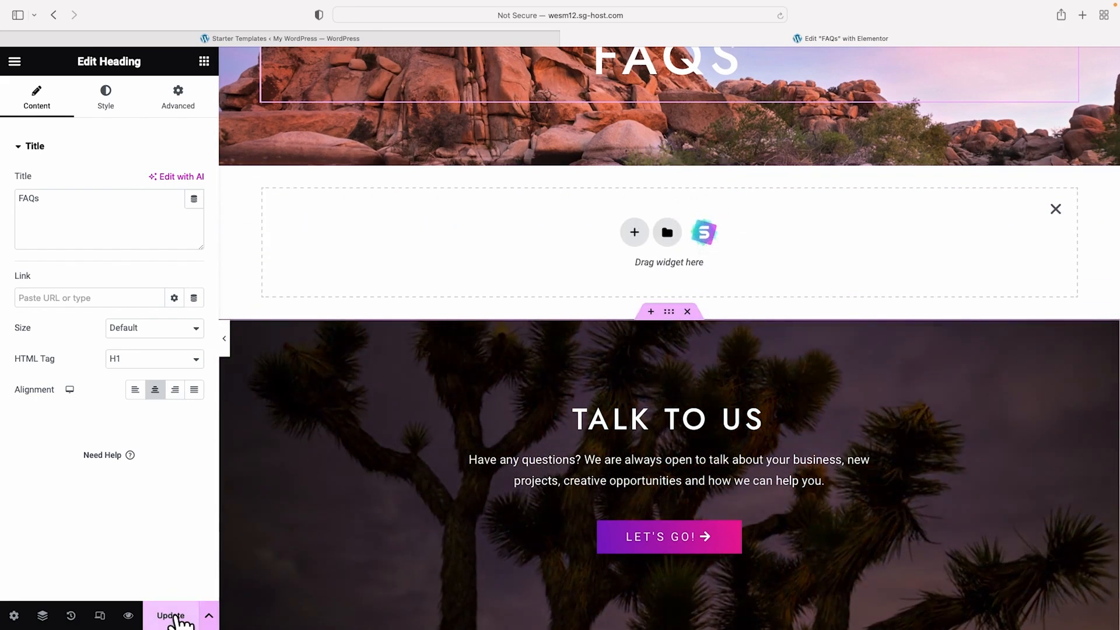
pyautogui.click(175, 619)
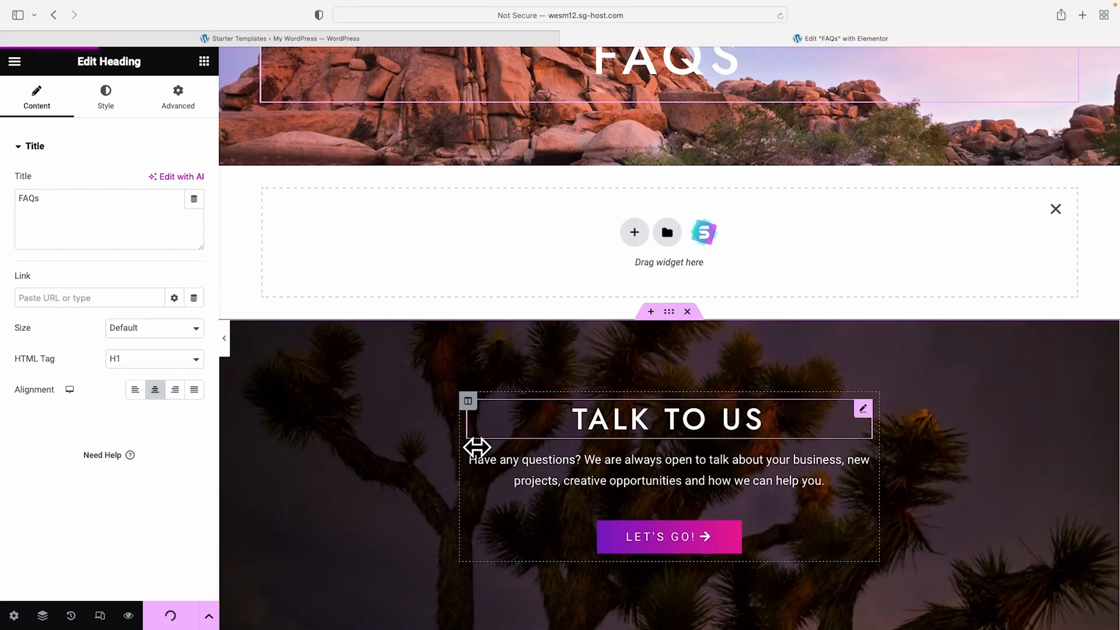
# Check the navigation on the live FAQs page and open the site's menu management screen
pyautogui.scroll(3, 464, 450)
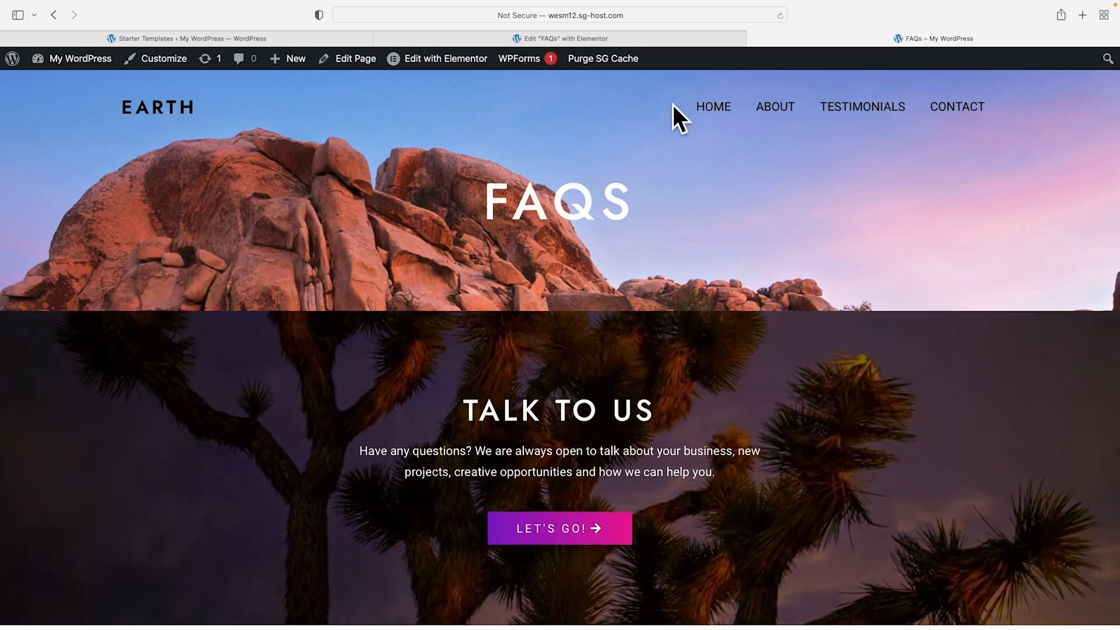
pyautogui.moveTo(93, 61)
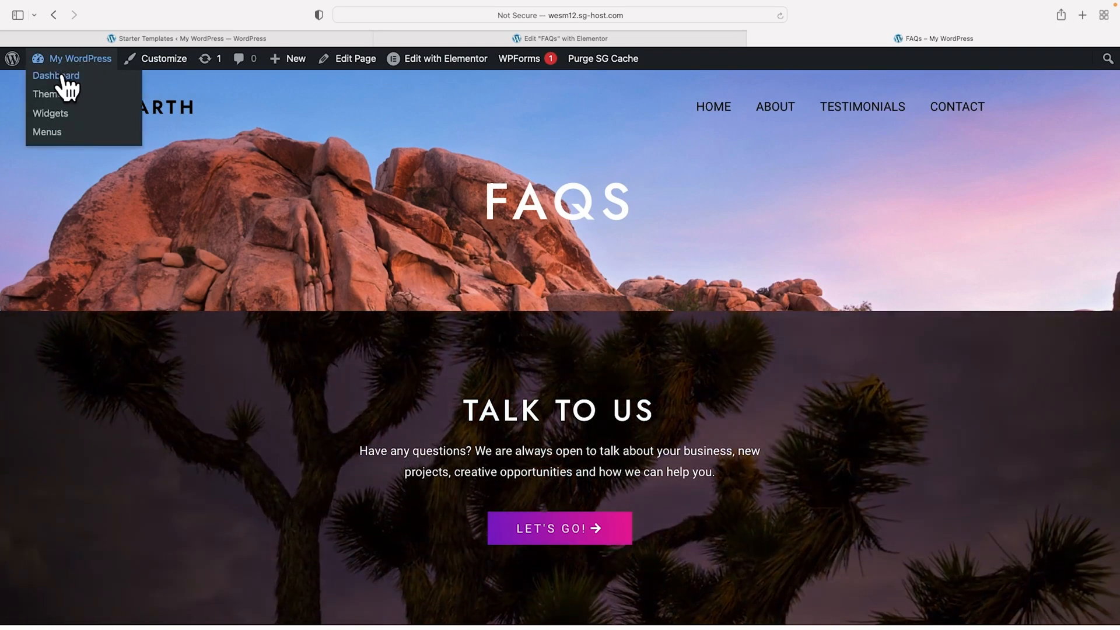
pyautogui.click(61, 77)
pyautogui.moveTo(57, 397)
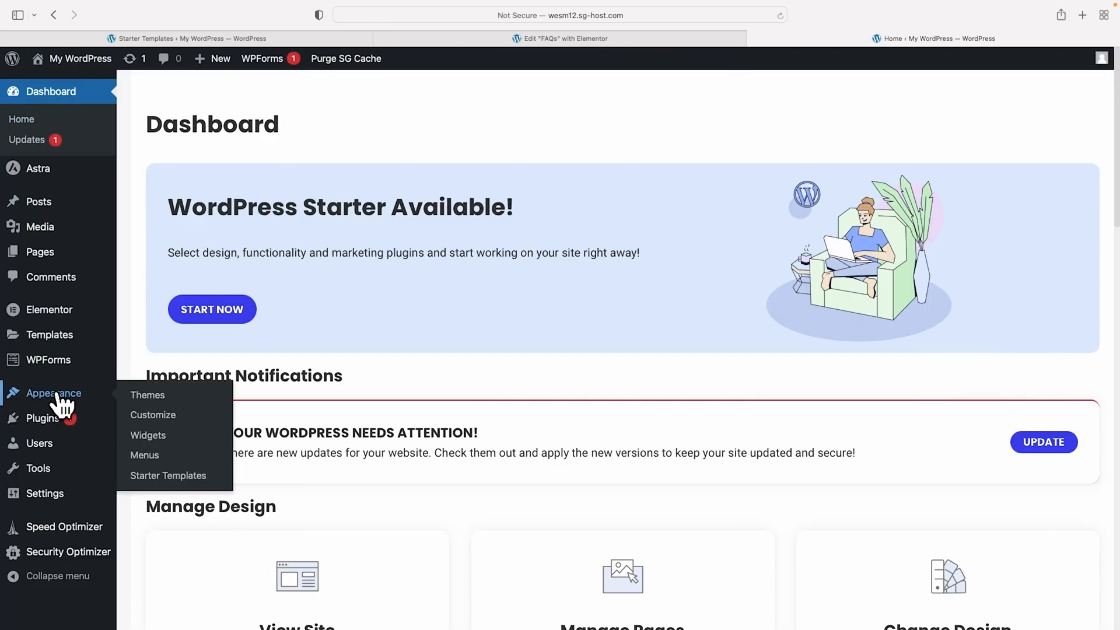
pyautogui.click(145, 456)
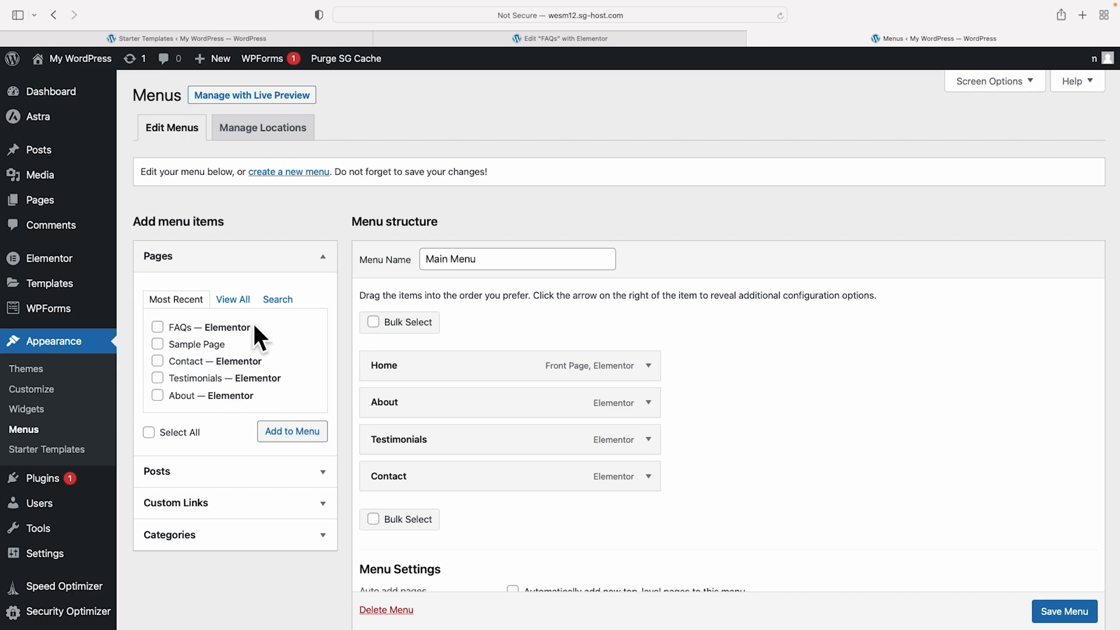
# Add the FAQs page to the Main Menu between Testimonials and Contact, and save the menu
pyautogui.click(161, 327)
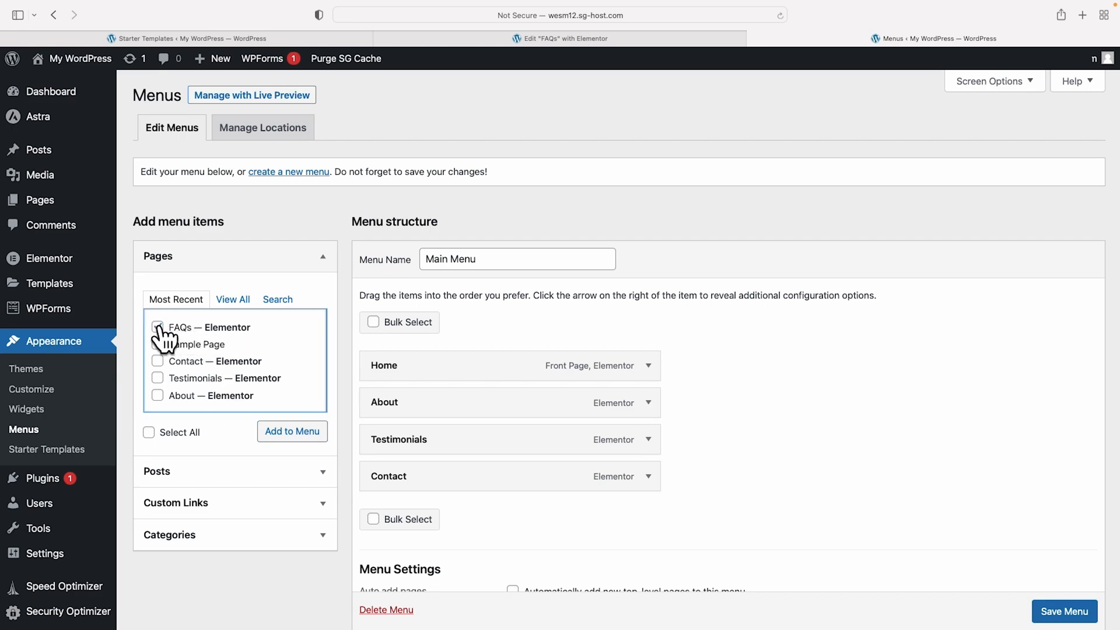
pyautogui.click(288, 435)
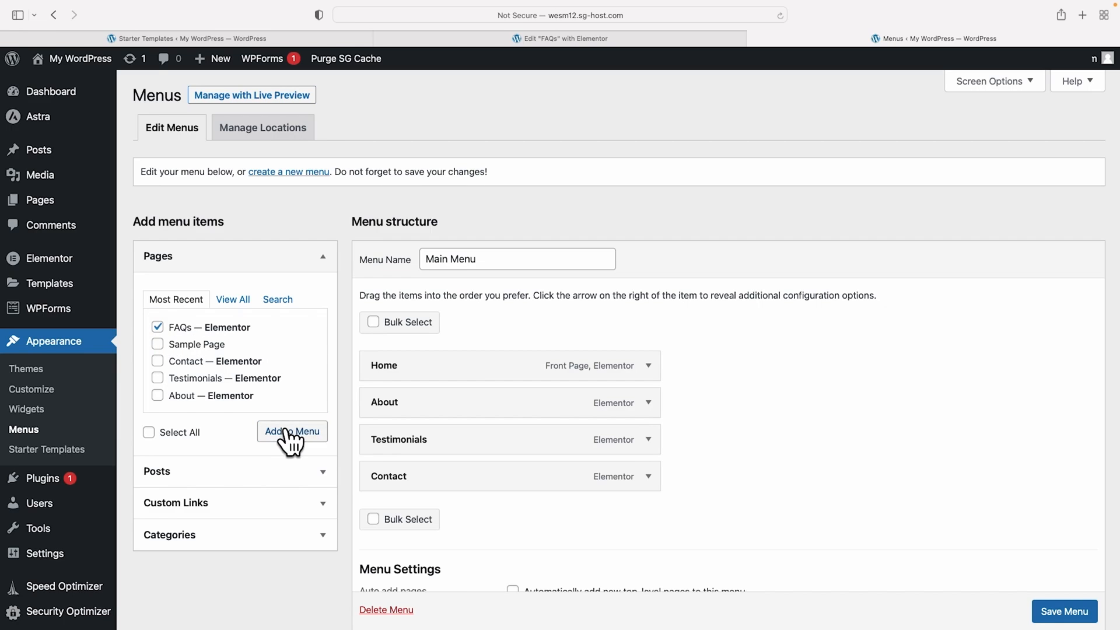
pyautogui.moveTo(445, 517); pyautogui.dragTo(438, 485)
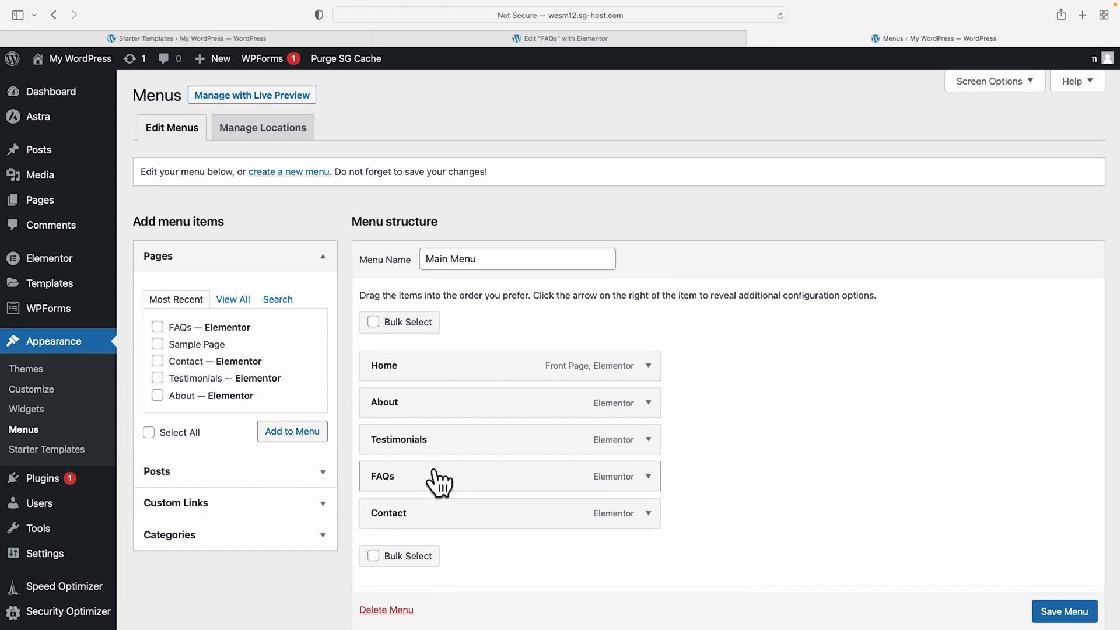
pyautogui.click(1065, 612)
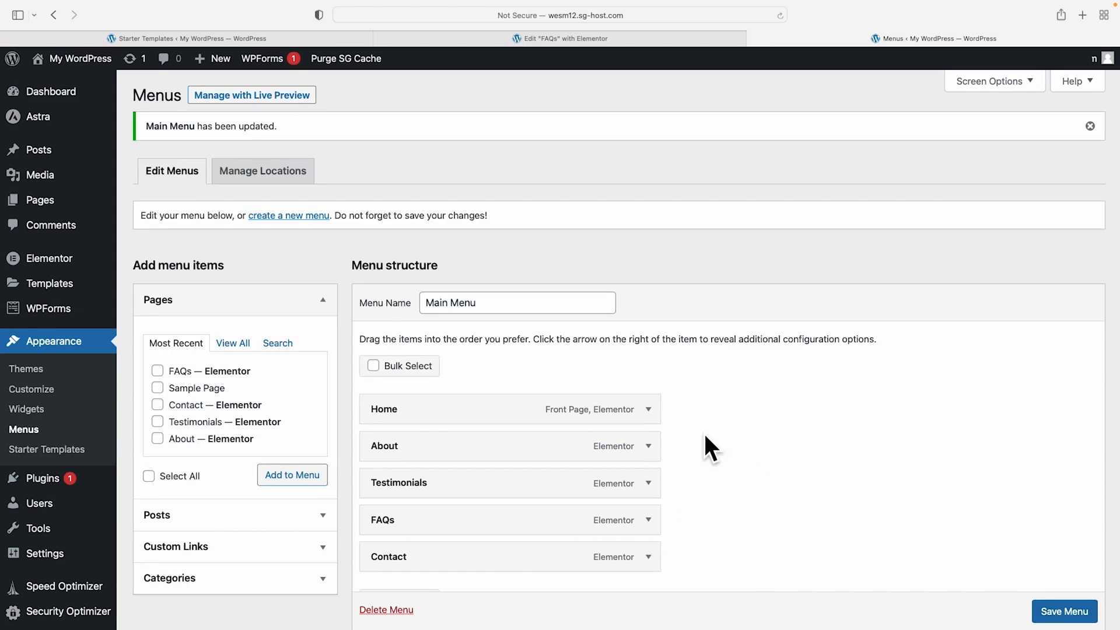
# View the navigation on the live home page, and open the Header Builder in the theme customizer
pyautogui.moveTo(82, 67)
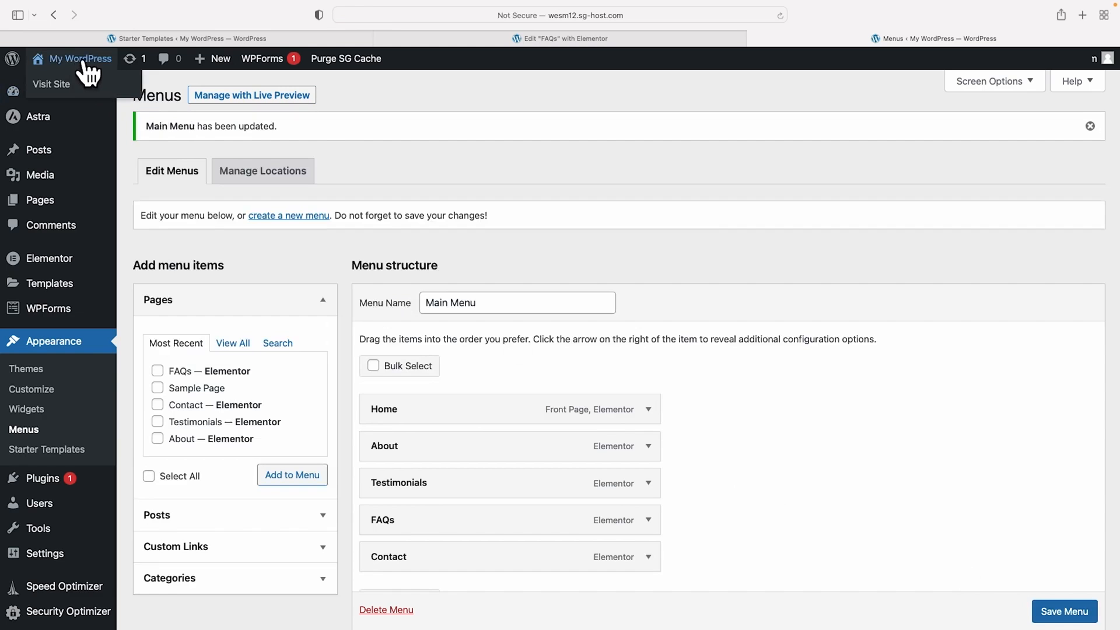
pyautogui.click(58, 85)
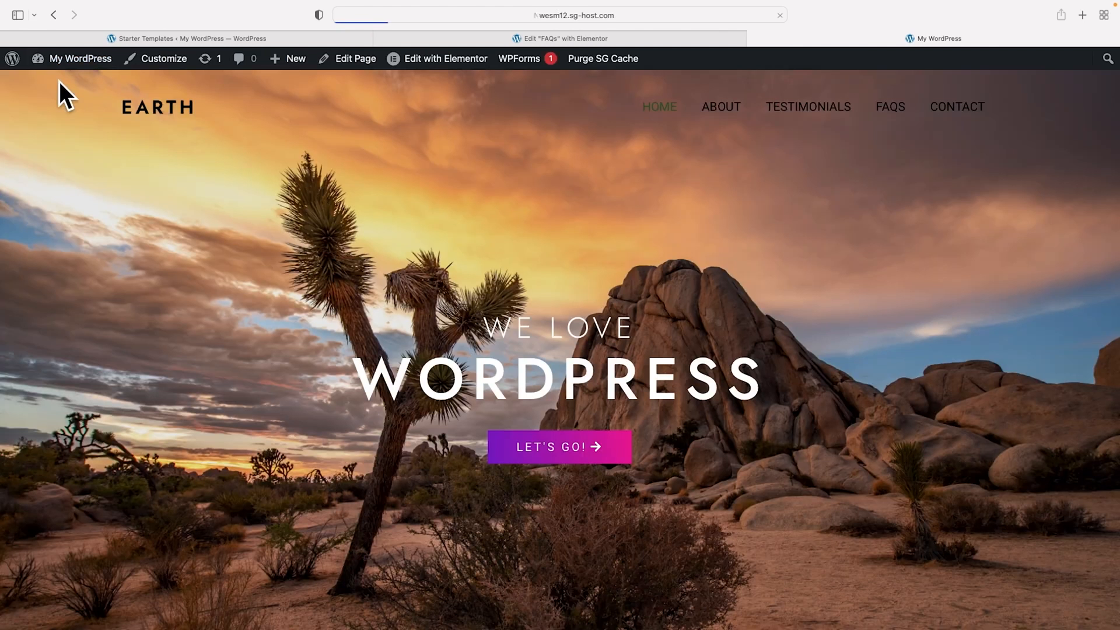
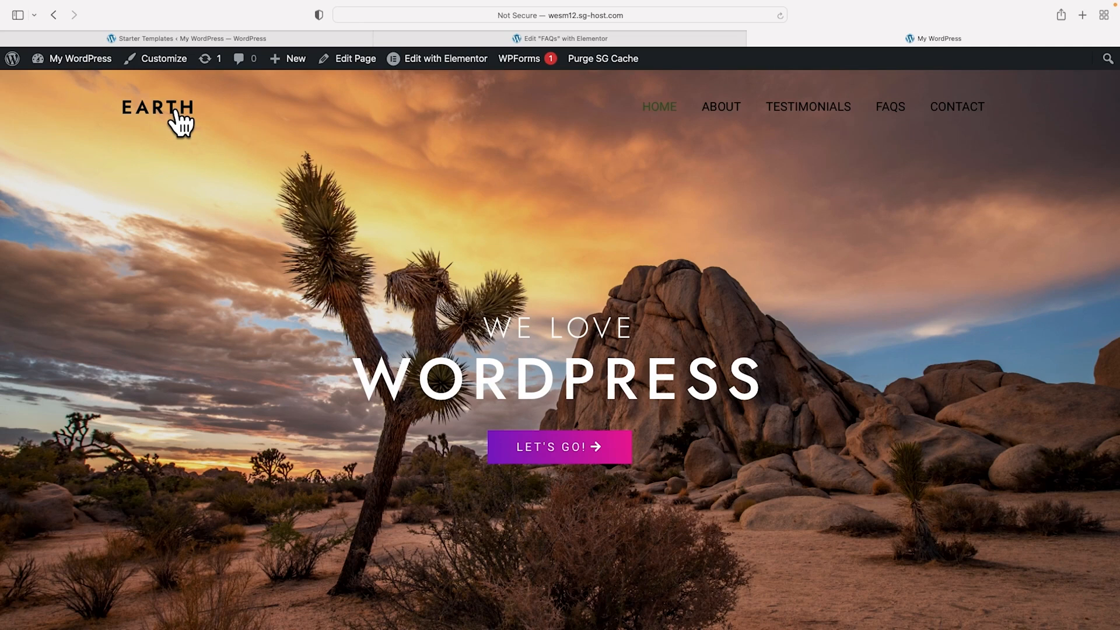
pyautogui.click(165, 60)
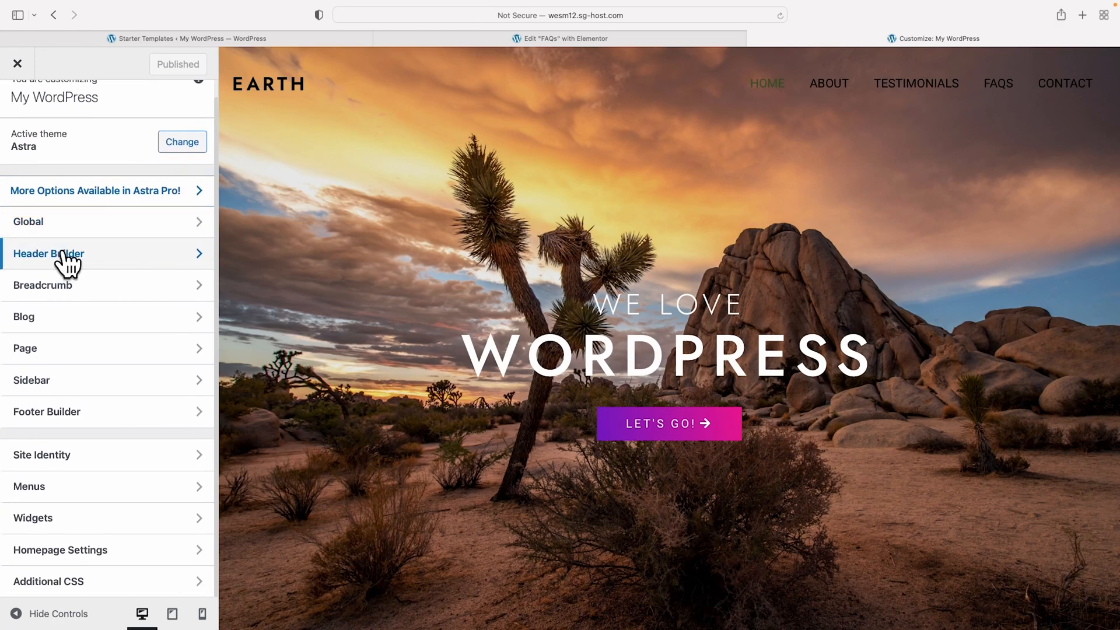
pyautogui.click(68, 262)
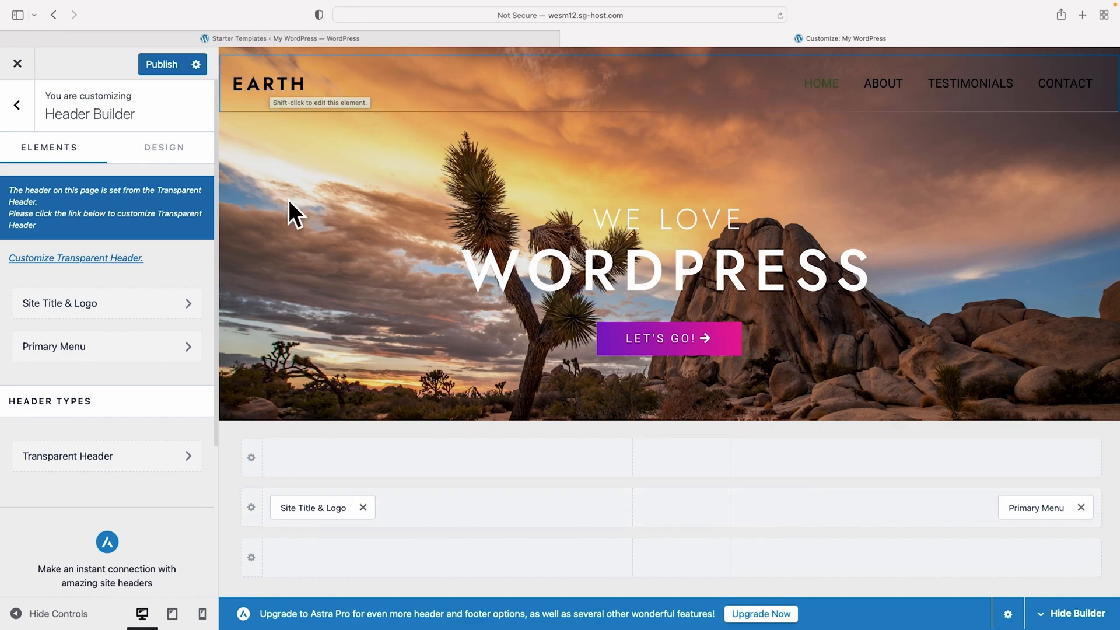
# Try the logo centred in the upper header row and the primary menu centred below it, and return both to their original places
pyautogui.moveTo(306, 499); pyautogui.dragTo(671, 460)
pyautogui.moveTo(1050, 508); pyautogui.dragTo(693, 506)
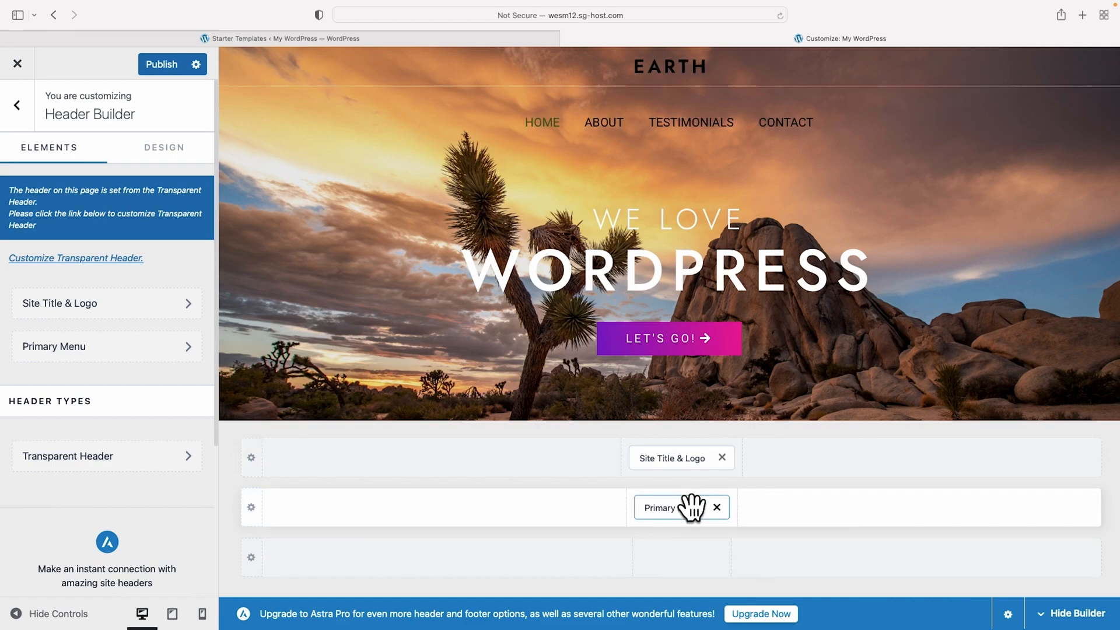
pyautogui.moveTo(675, 458); pyautogui.dragTo(423, 517)
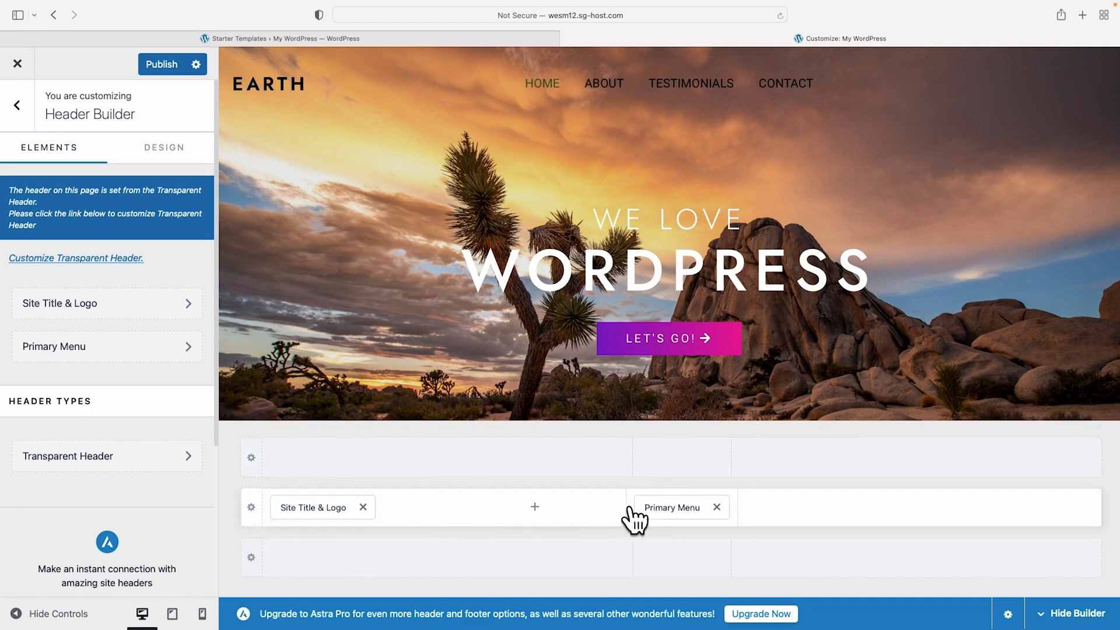
pyautogui.moveTo(669, 506); pyautogui.dragTo(867, 504)
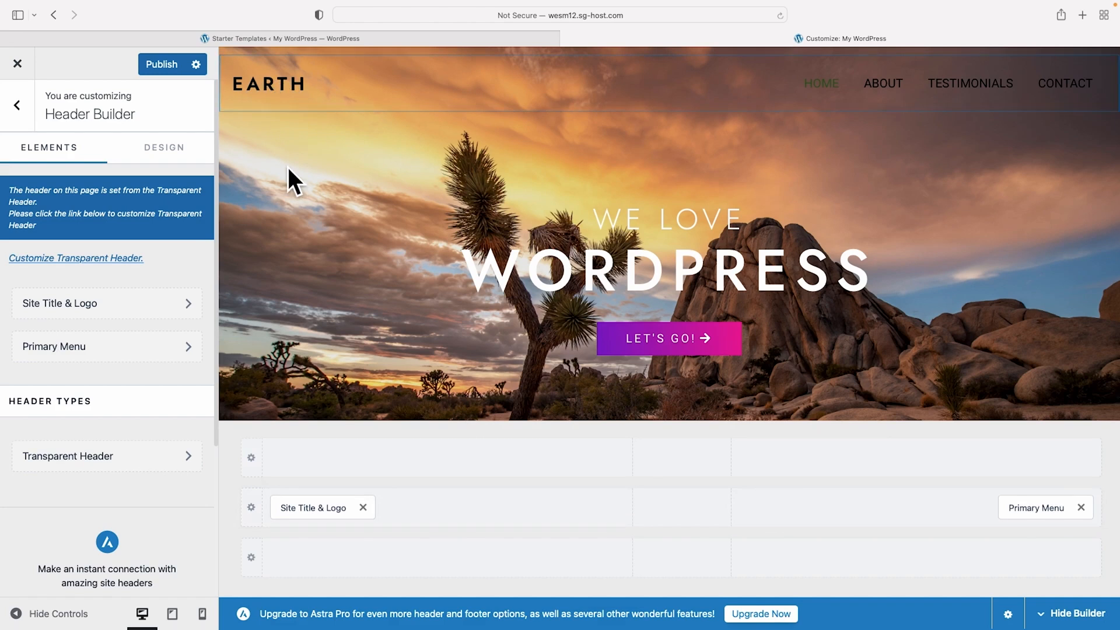
# Open the Site Title & Logo settings and turn off the different logo for retina devices
pyautogui.click(78, 304)
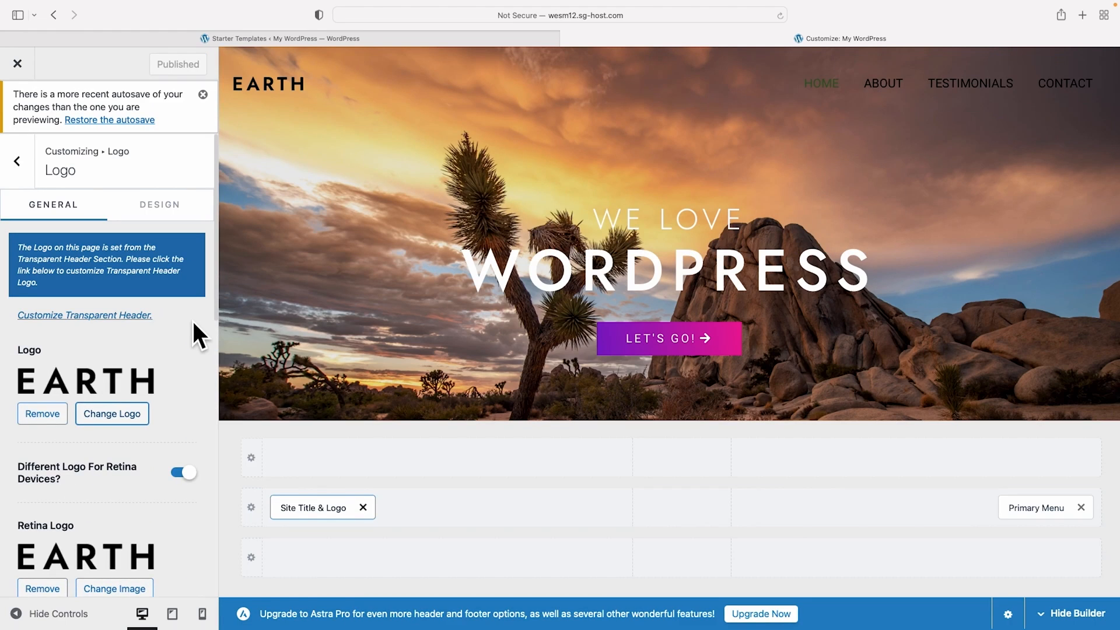
pyautogui.scroll(-2, 191, 319)
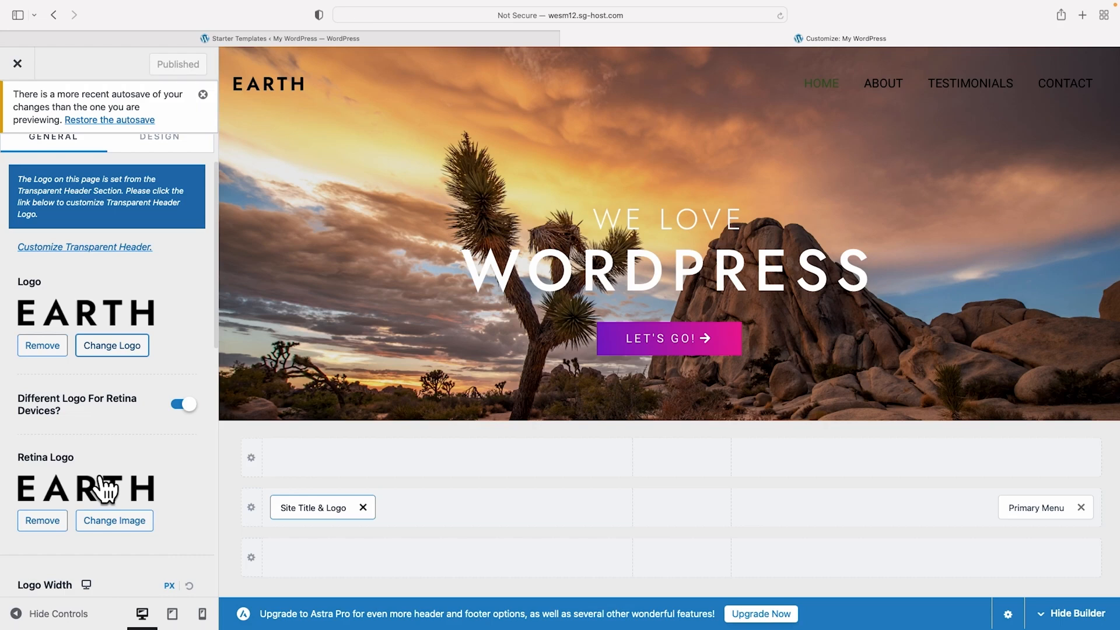
pyautogui.click(177, 407)
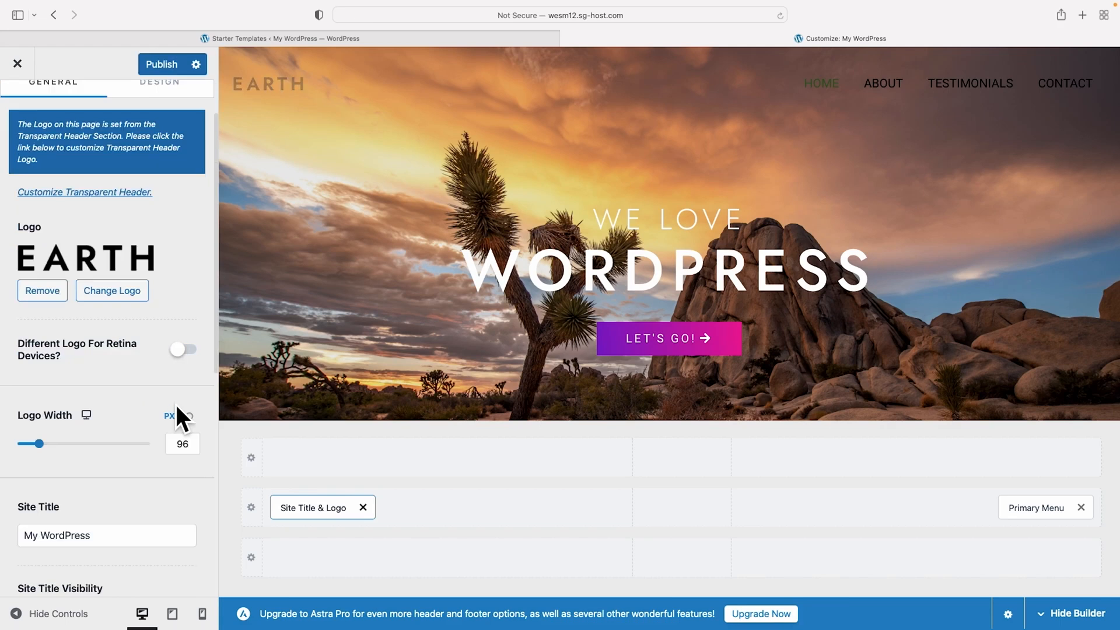
# Upload mureb-logo.png and use it as the header logo without cropping
pyautogui.click(110, 290)
pyautogui.click(70, 118)
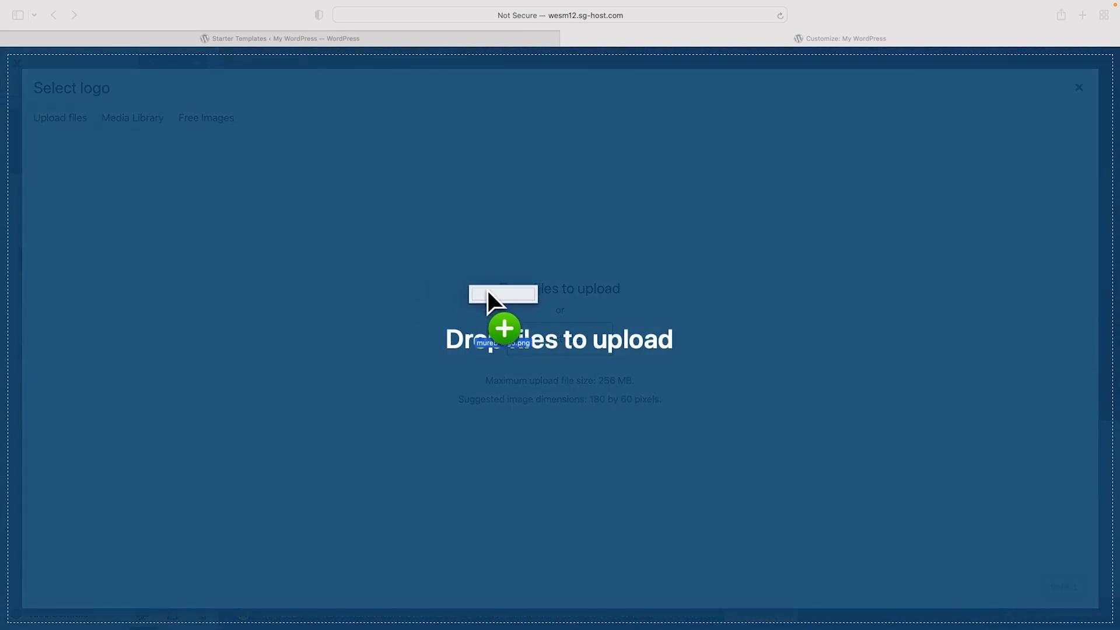
pyautogui.moveTo(488, 289); pyautogui.dragTo(555, 319)
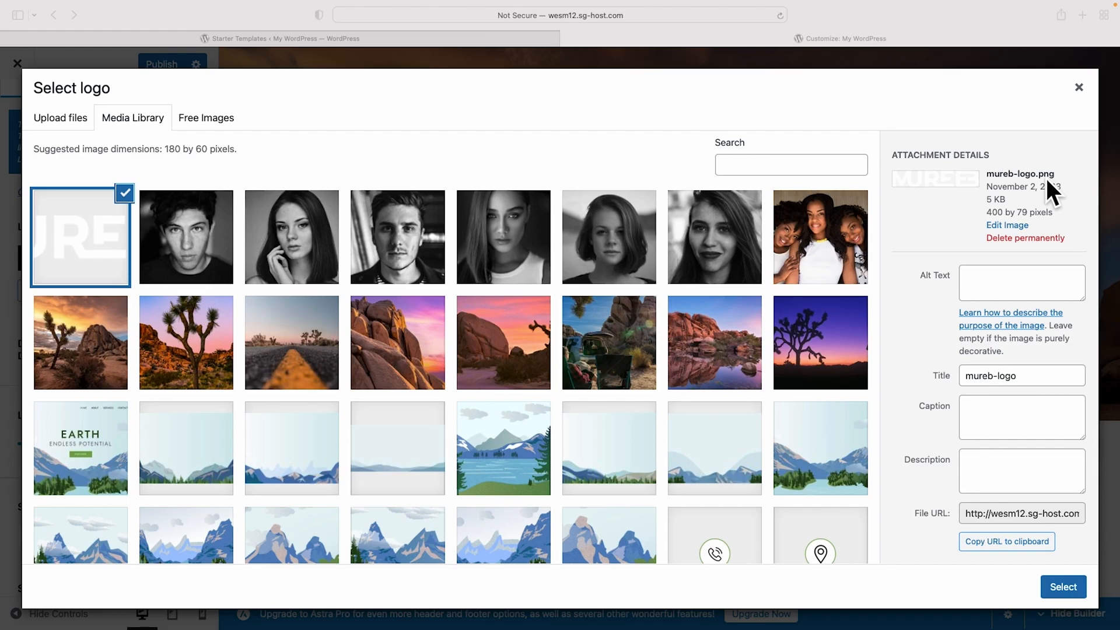
pyautogui.click(1065, 585)
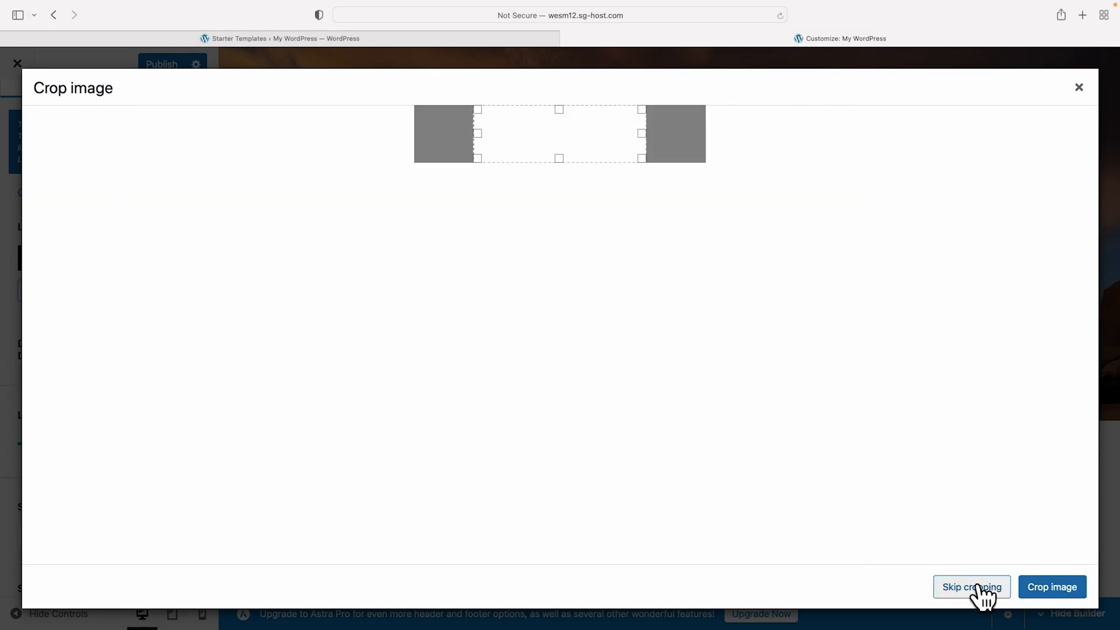
pyautogui.click(980, 587)
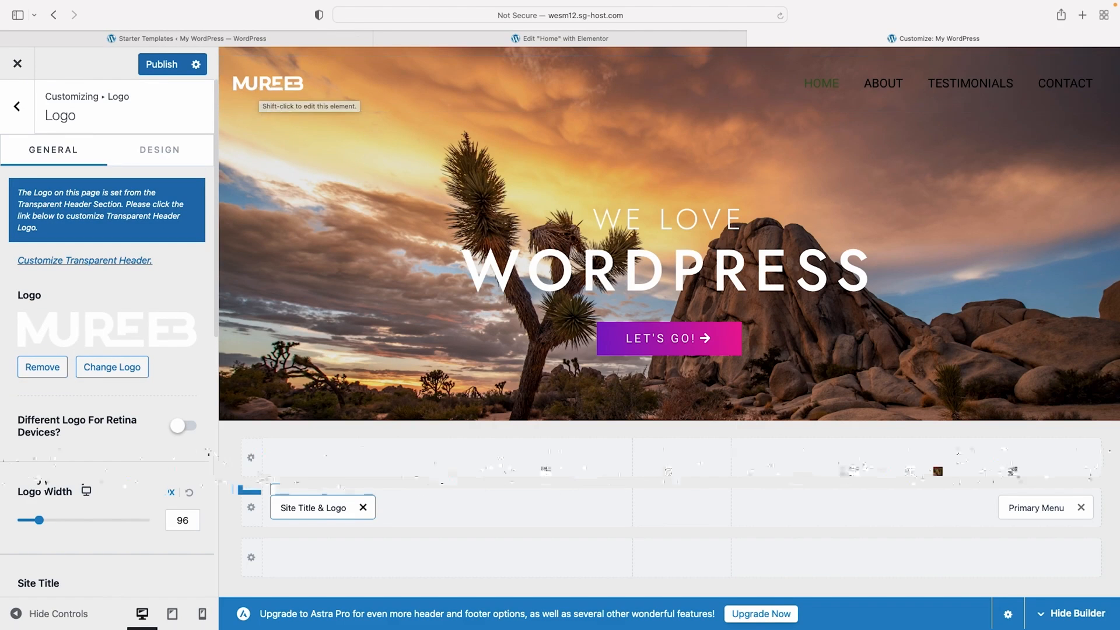
# Set the logo width to 112 px, publish the change, and reload the customizer
pyautogui.moveTo(38, 521); pyautogui.dragTo(42, 521)
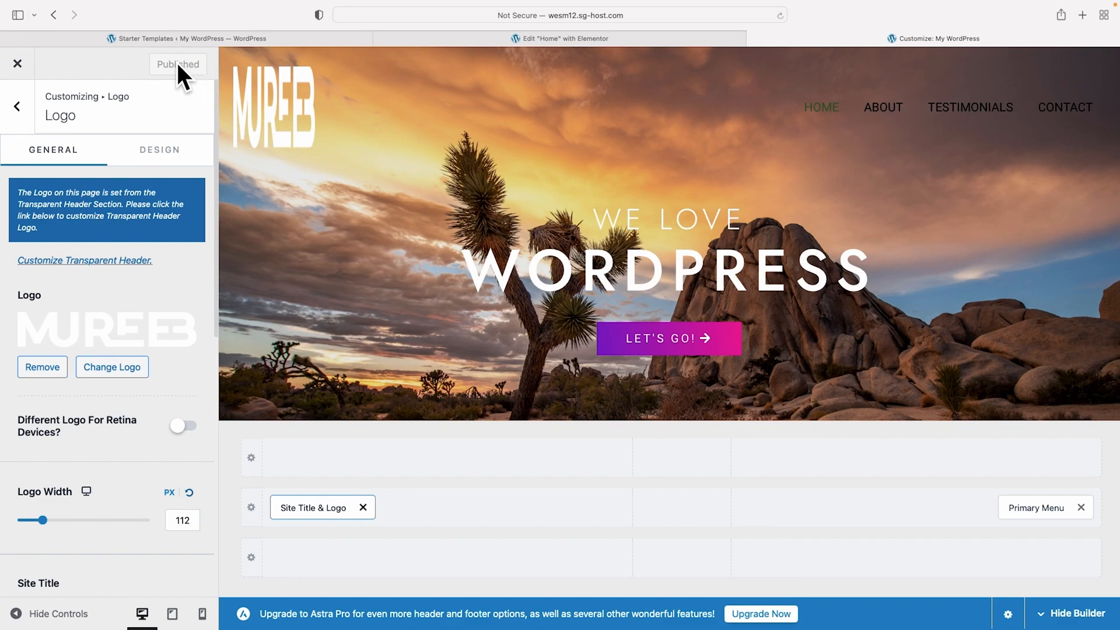
pyautogui.click(779, 15)
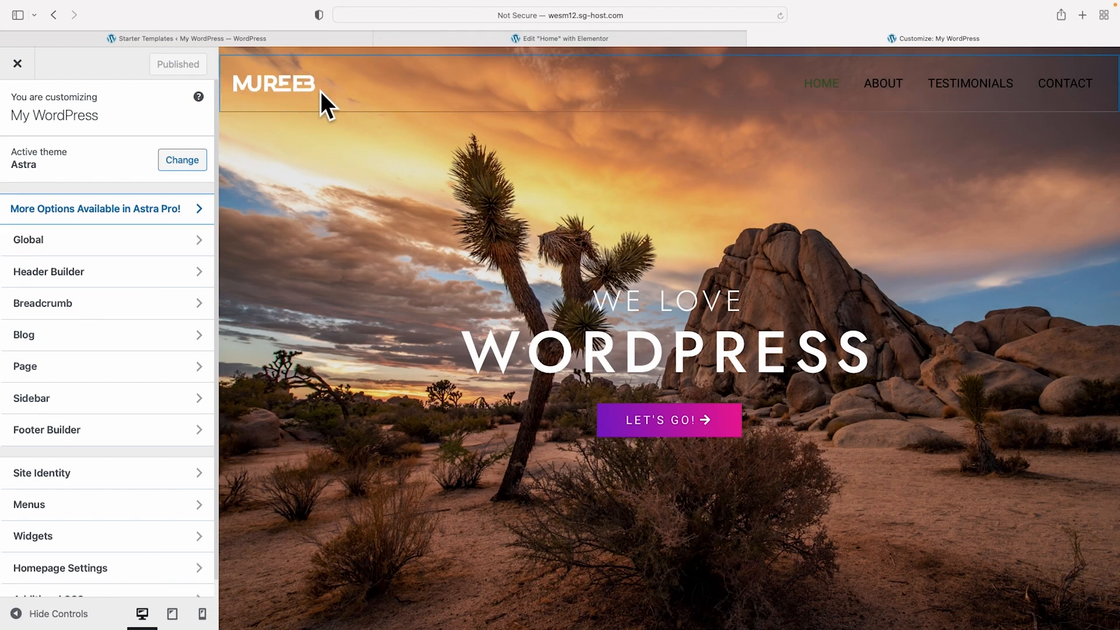
# In the Transparent Header design settings, set the desktop menu's normal text/link colour to the last near-white palette colour
pyautogui.click(91, 272)
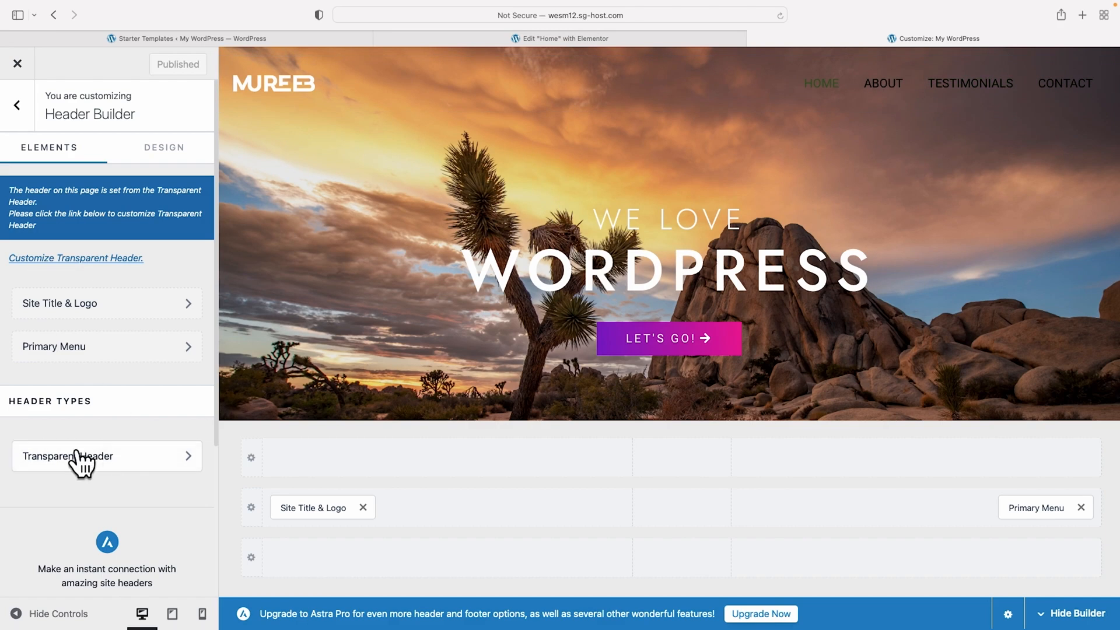
pyautogui.click(105, 461)
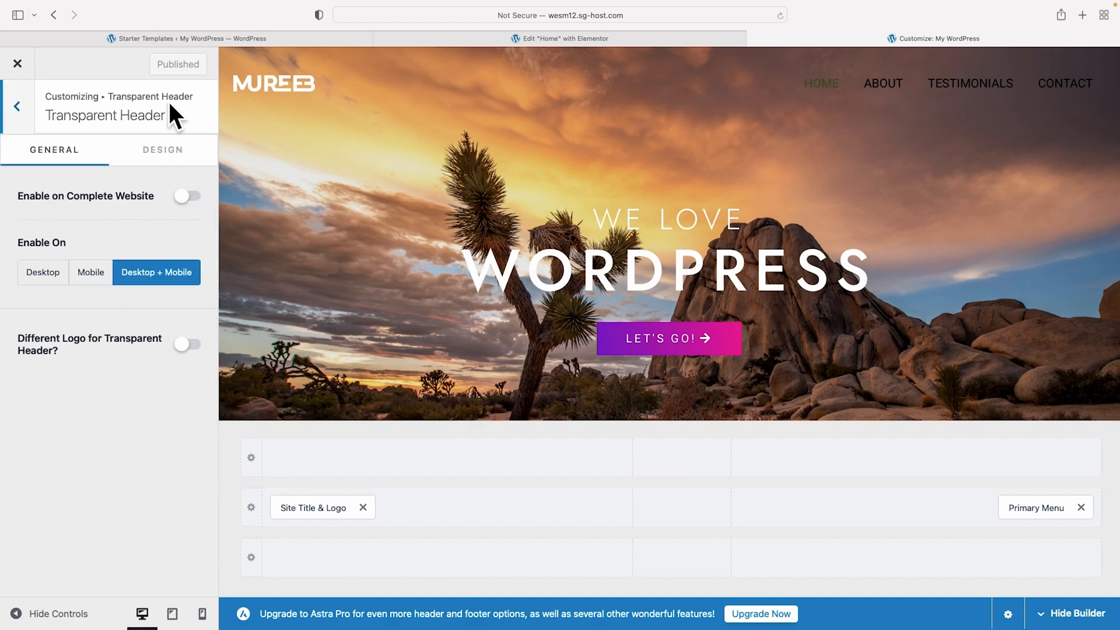
pyautogui.click(163, 153)
pyautogui.scroll(-3, 155, 162)
pyautogui.scroll(-3, 87, 417)
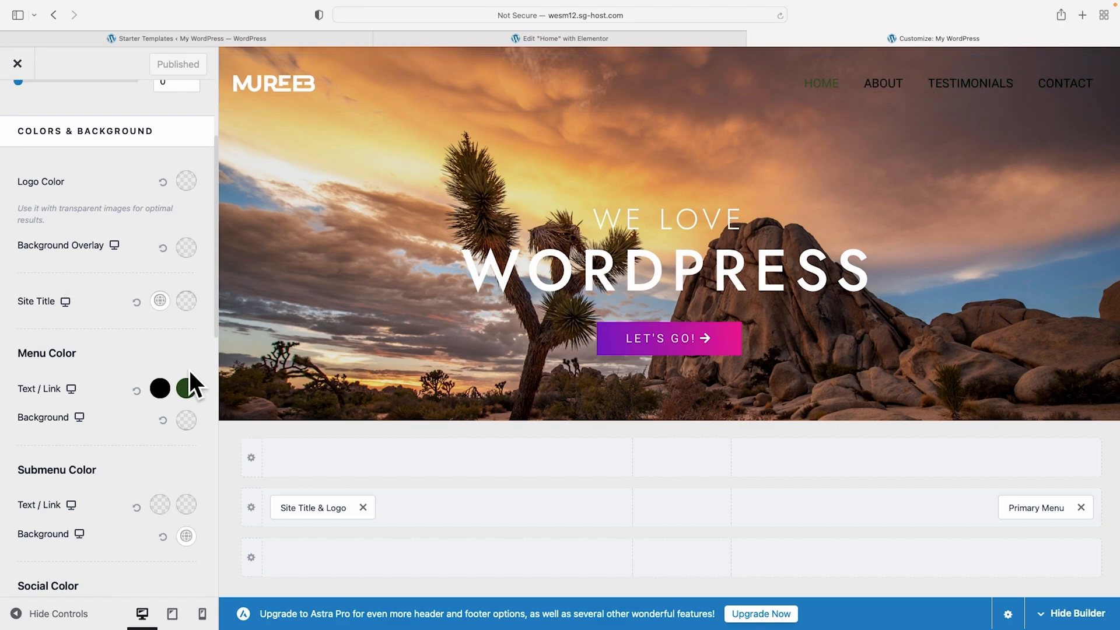
pyautogui.click(160, 388)
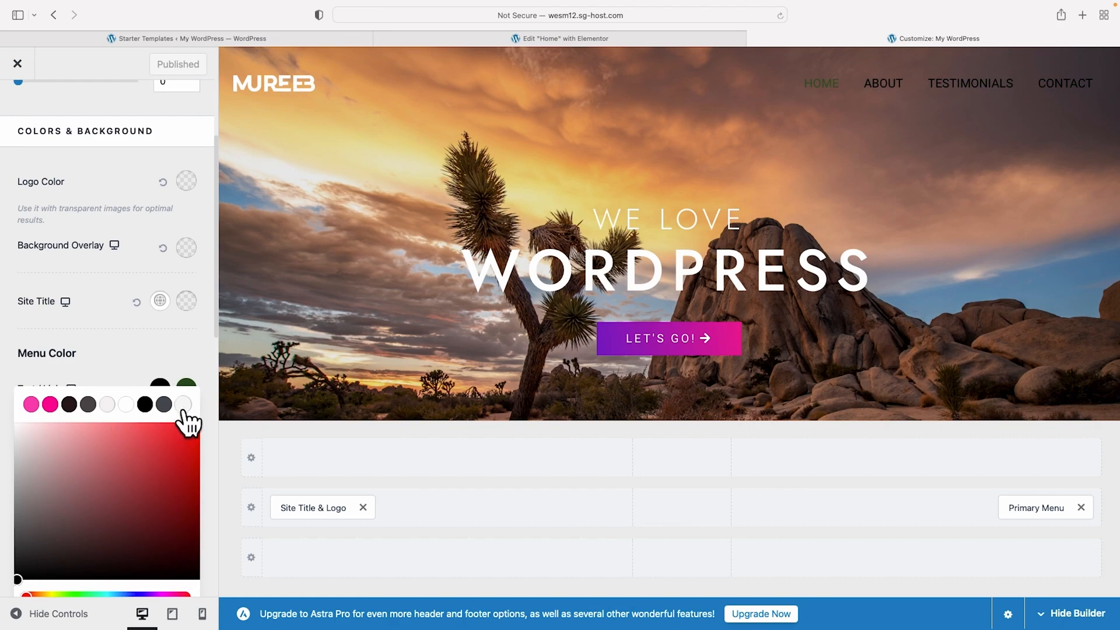
pyautogui.click(181, 405)
# Set the desktop menu's highlighted text/link colour to the second, bright pink palette colour
pyautogui.click(187, 388)
pyautogui.click(187, 387)
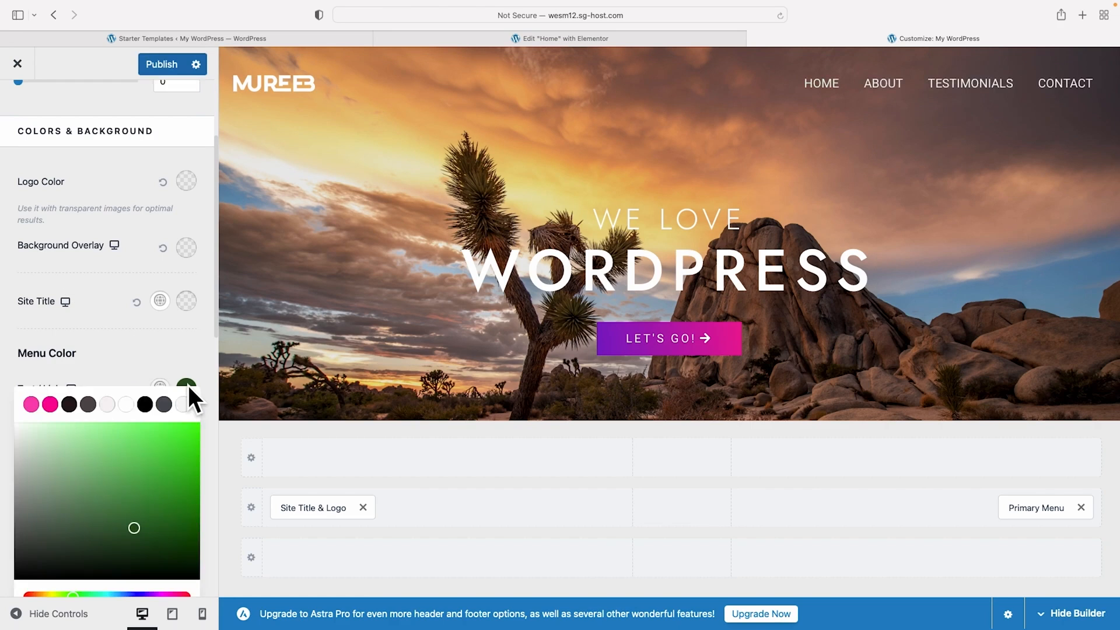
pyautogui.click(50, 404)
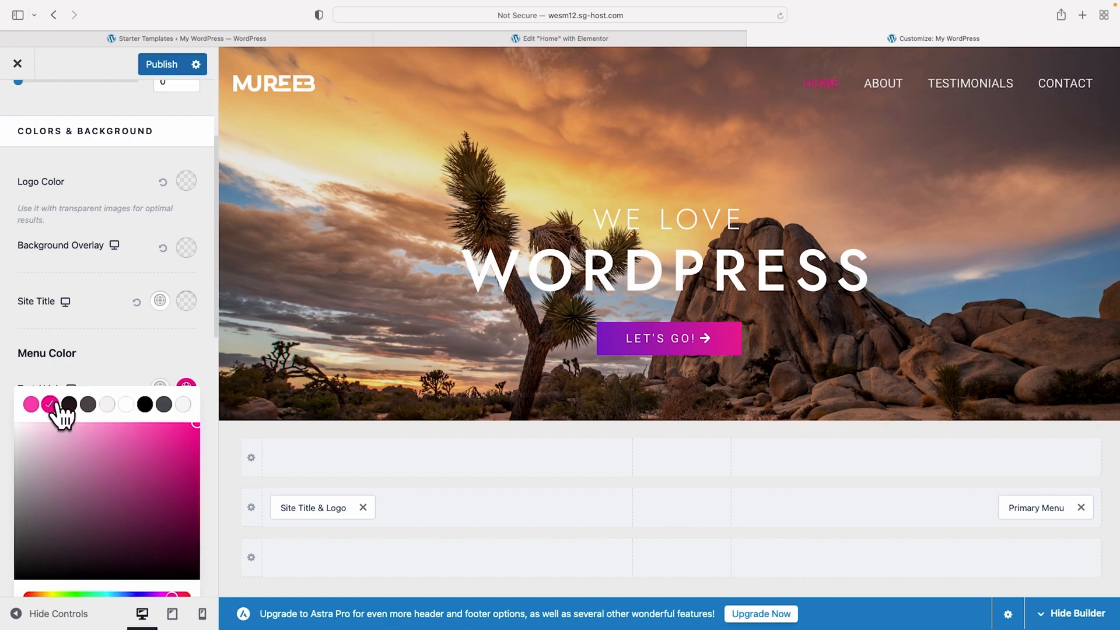
pyautogui.click(116, 348)
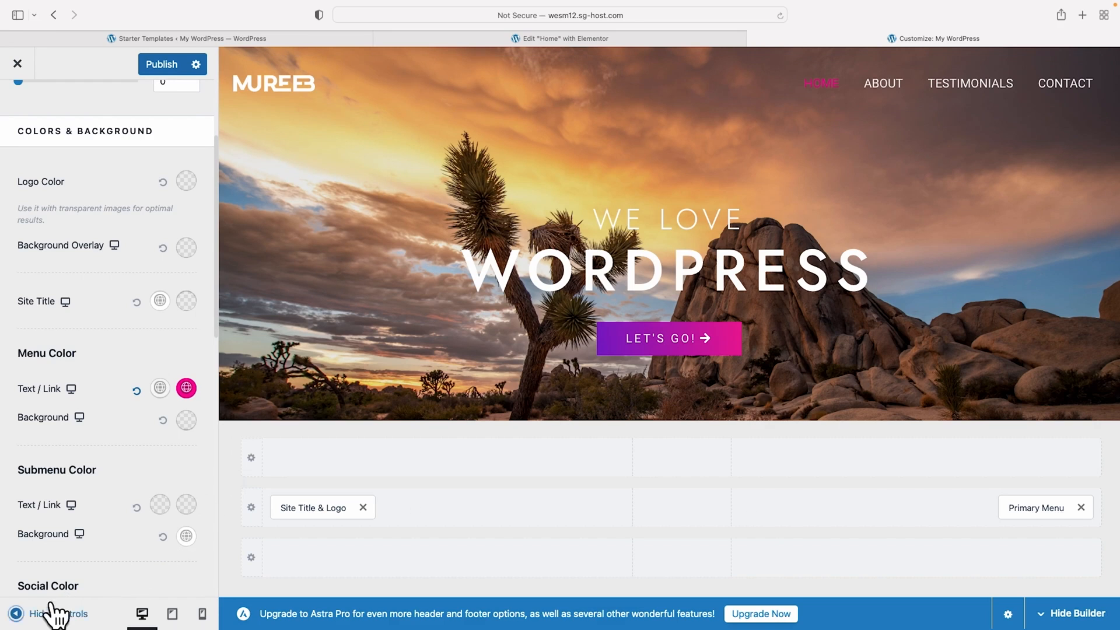
# Switch to the mobile preview and check the header by expanding and collapsing its toggle menu
pyautogui.click(203, 614)
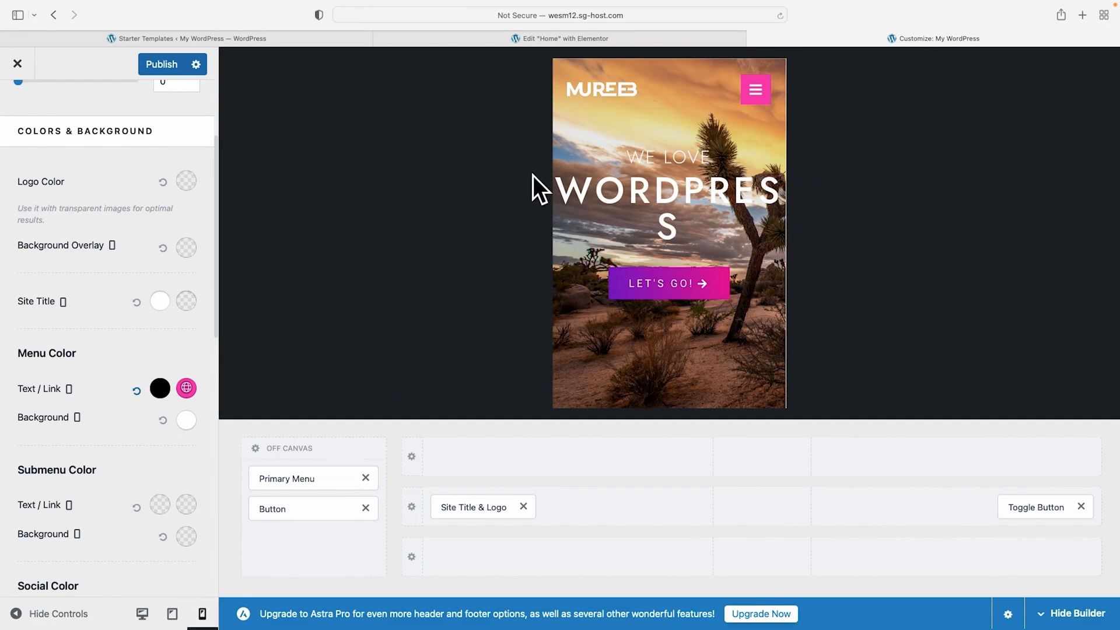
pyautogui.click(757, 92)
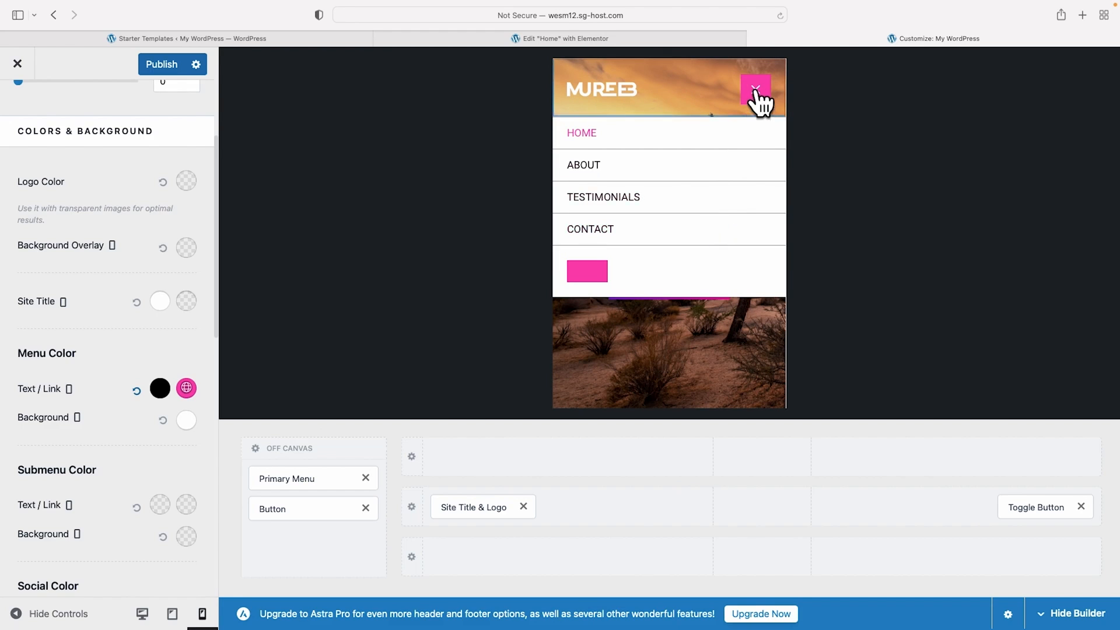
pyautogui.click(756, 91)
pyautogui.scroll(-3, 151, 336)
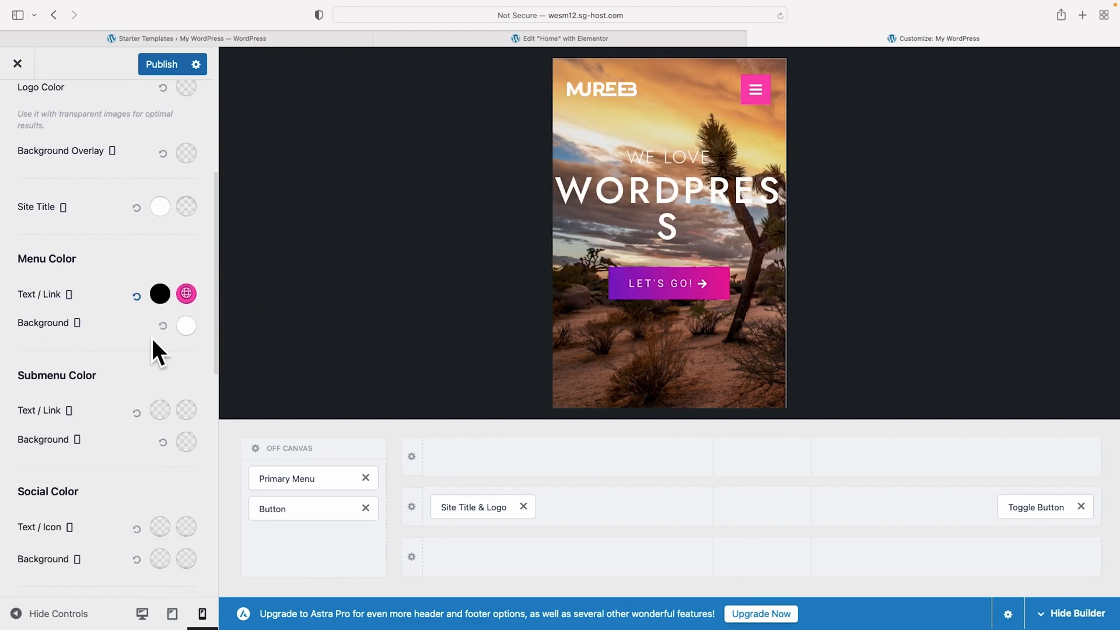
# Set the mobile menu toggle's background colour to the black palette colour in the Transparent Header design settings
pyautogui.scroll(-10, 151, 336)
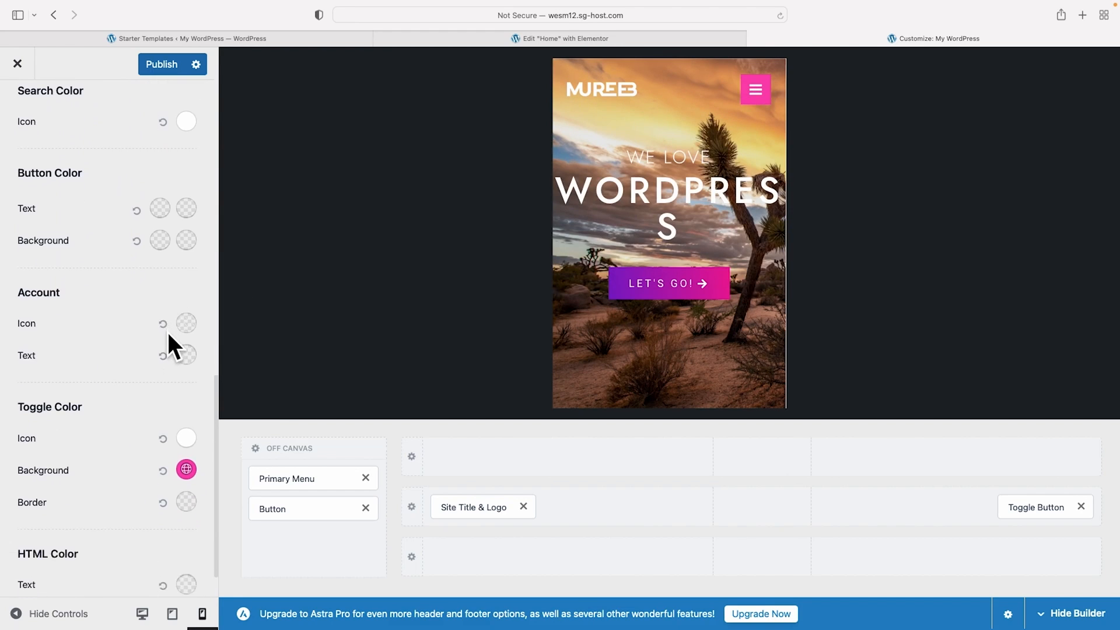
pyautogui.scroll(-2, 167, 329)
pyautogui.click(187, 422)
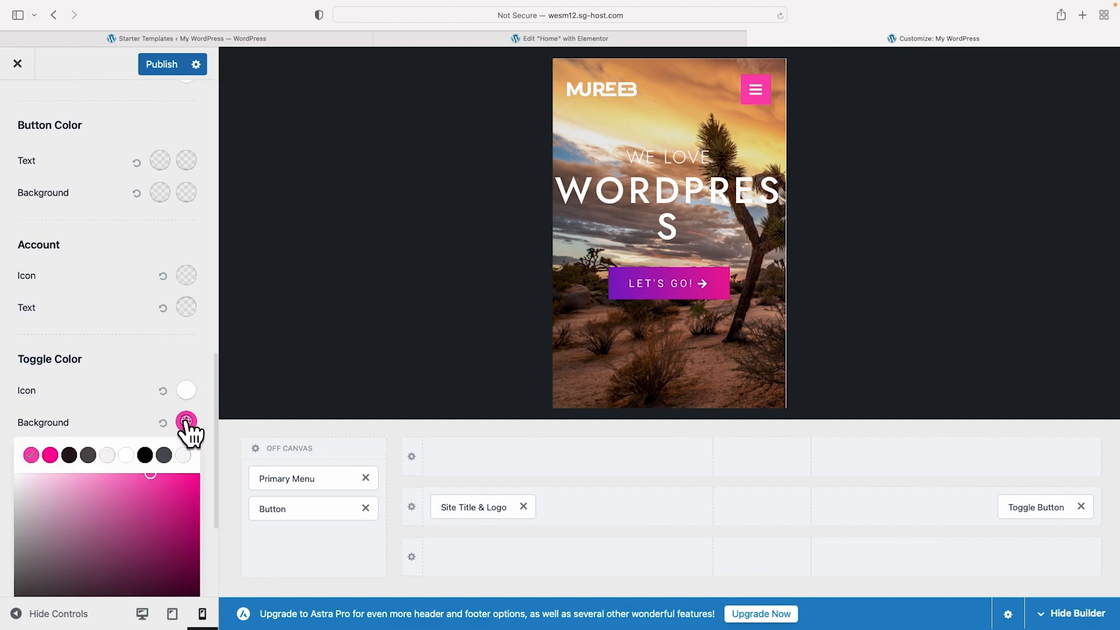
pyautogui.click(146, 456)
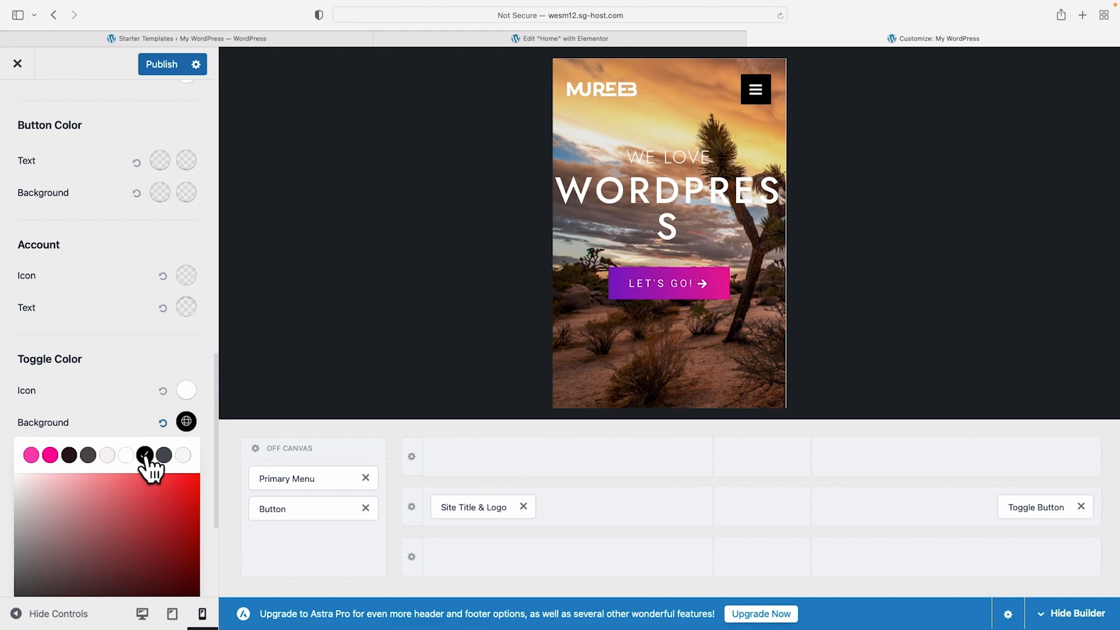
# Remove the Button element from the off-canvas mobile menu and check the expanded toggle menu in the preview
pyautogui.click(756, 96)
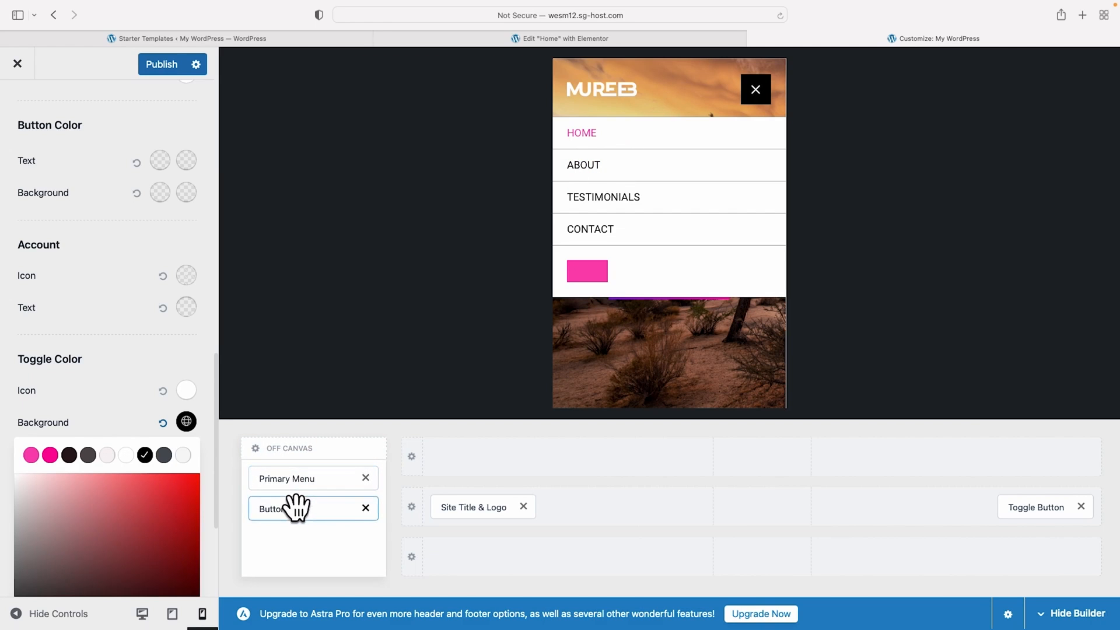
pyautogui.click(366, 508)
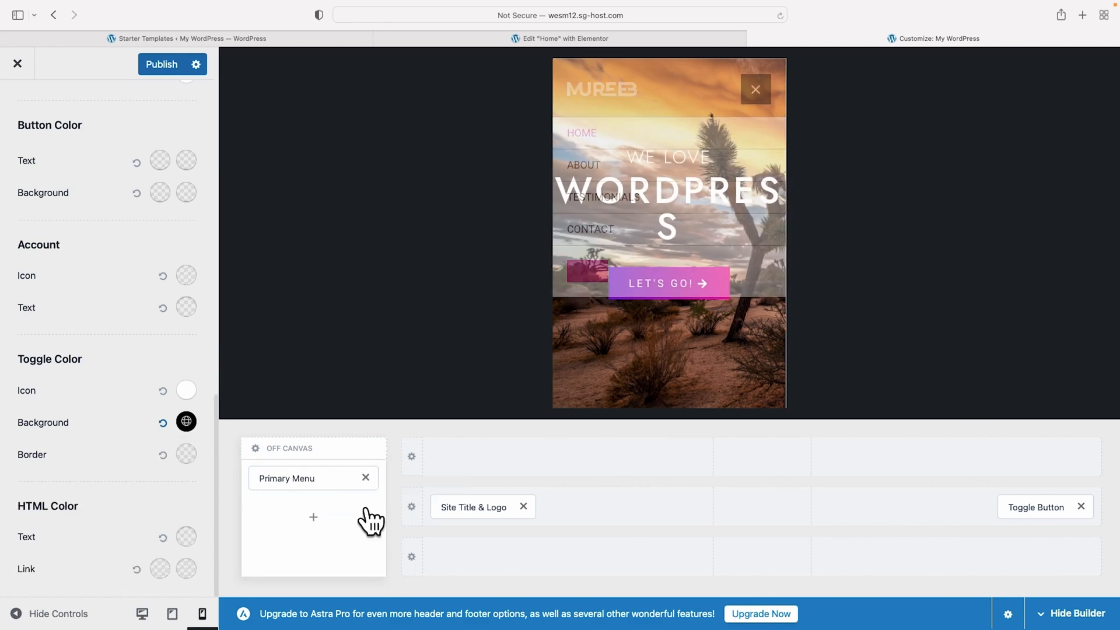
pyautogui.click(757, 93)
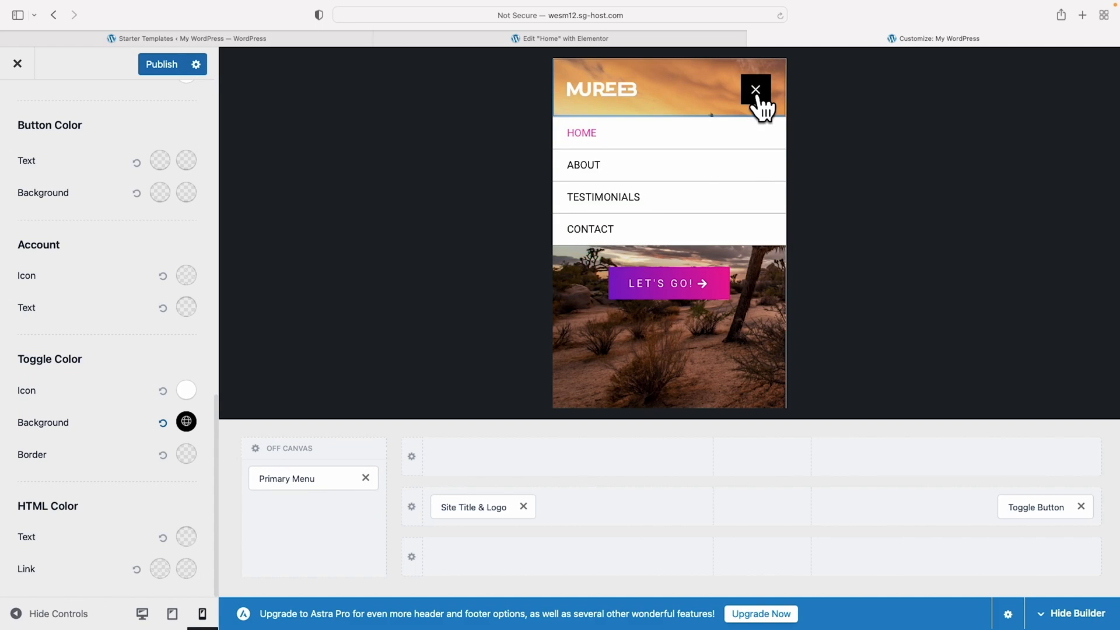
pyautogui.click(756, 92)
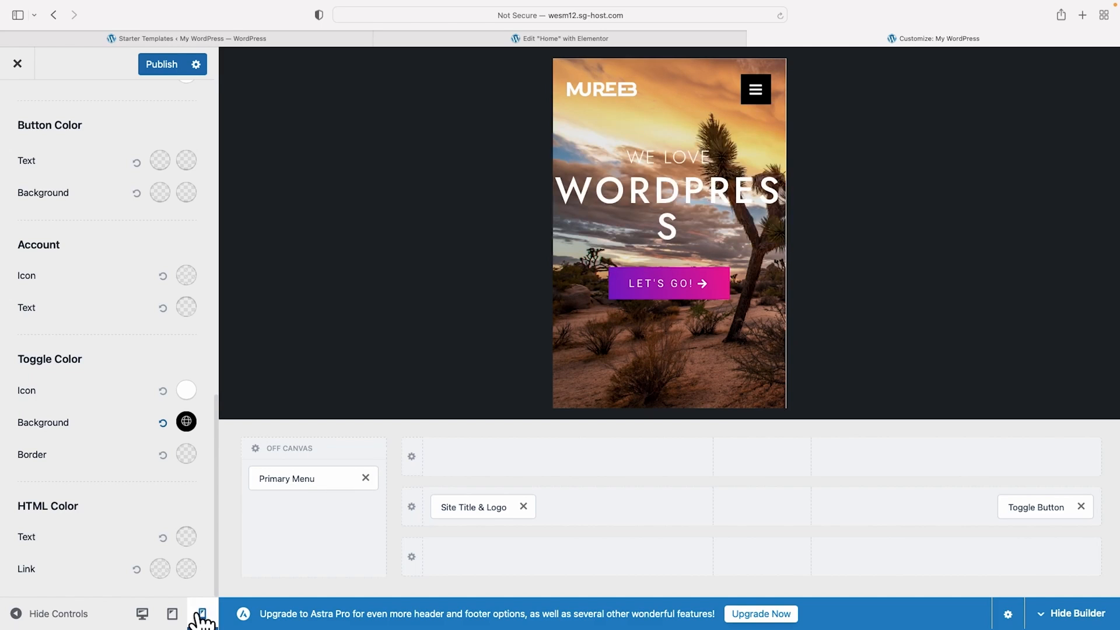
# Check the header in the tablet preview and publish the header changes
pyautogui.click(172, 613)
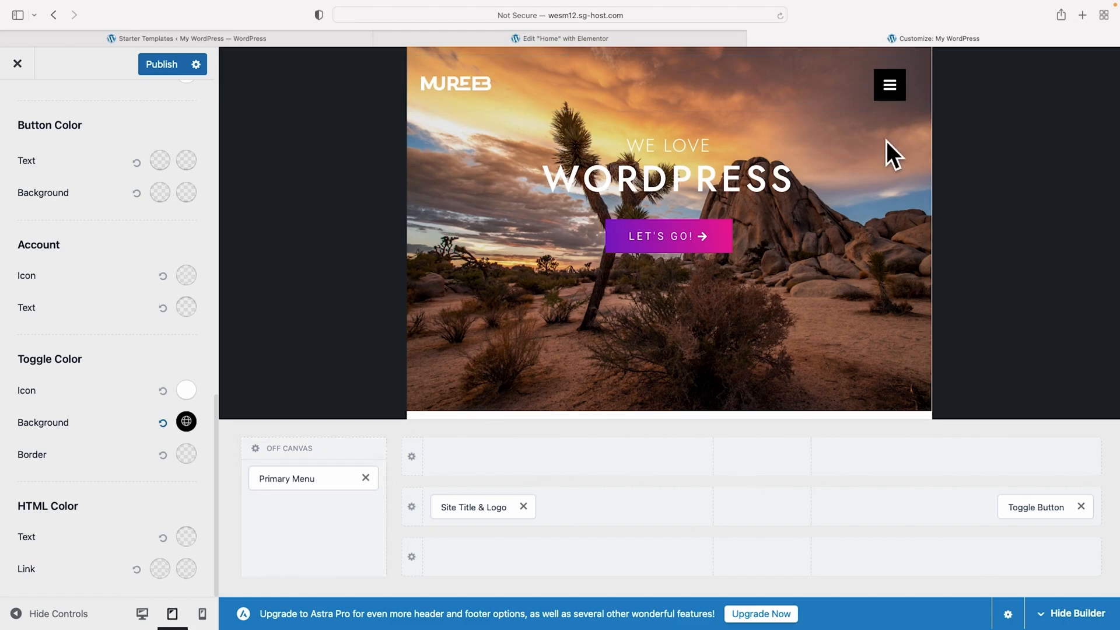
pyautogui.click(163, 63)
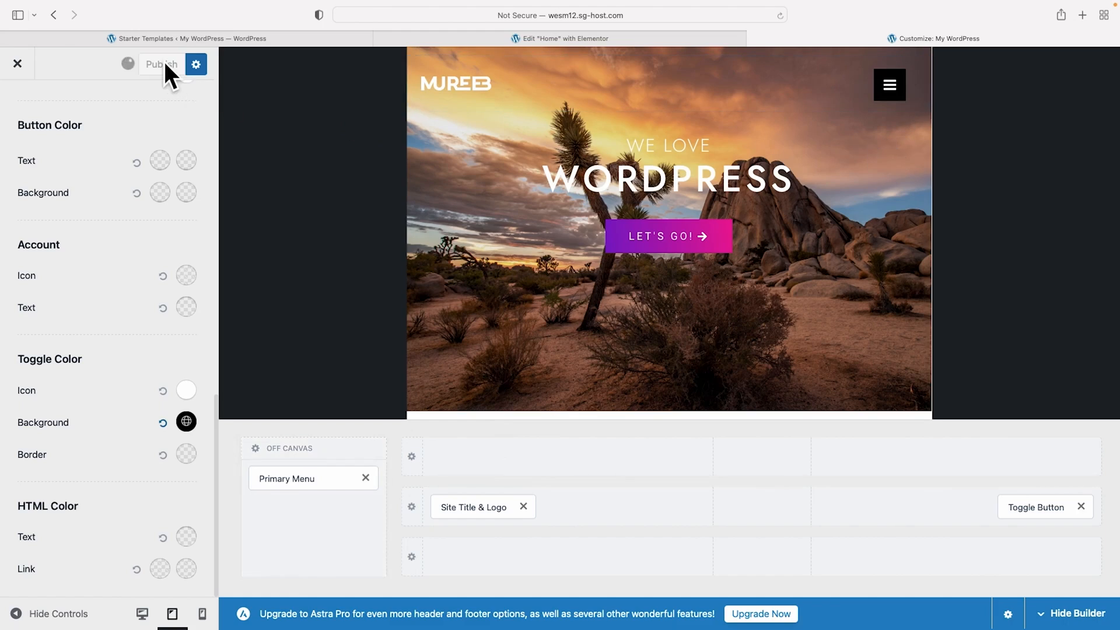